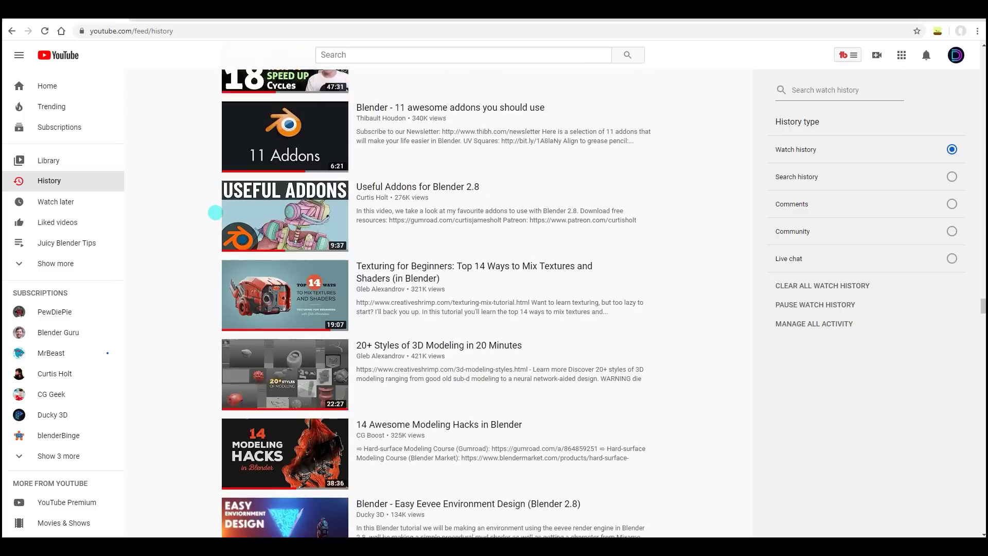
pyautogui.scroll(-11, 212, 209)
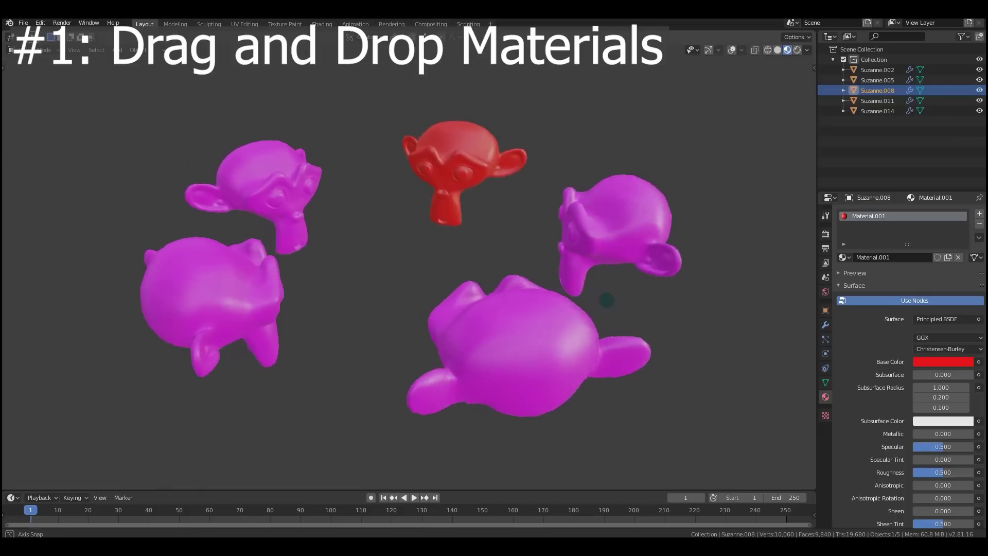
# Assign the red Material.001 to the two purple monkey heads on the right side of the group
pyautogui.moveTo(604, 298); pyautogui.dragTo(626, 304, button='middle')
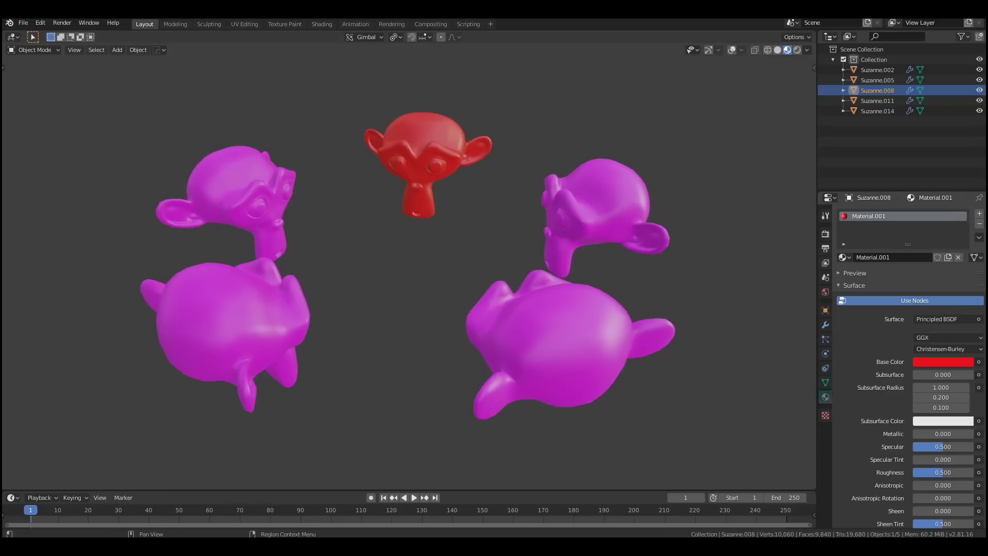
pyautogui.moveTo(847, 252); pyautogui.dragTo(633, 219)
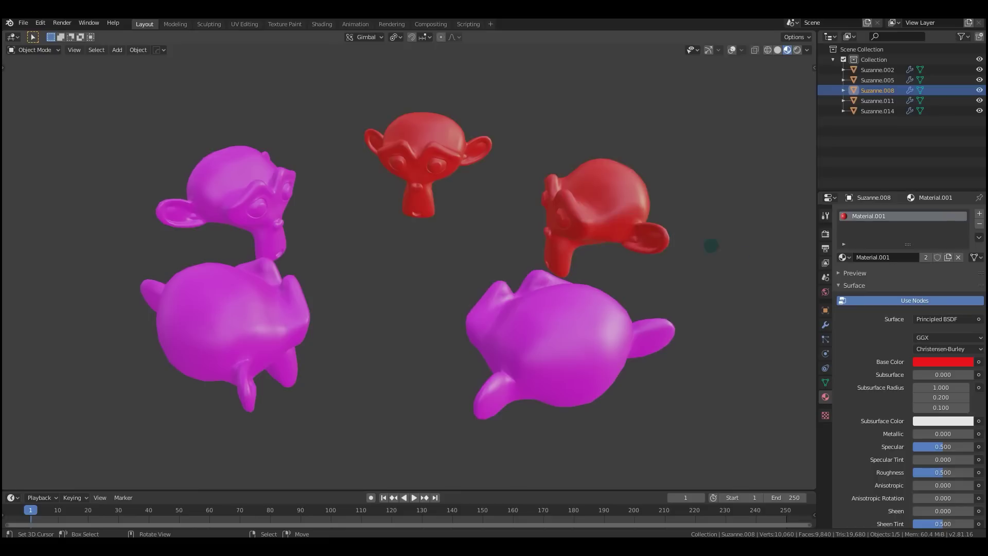
pyautogui.moveTo(844, 257); pyautogui.dragTo(597, 332)
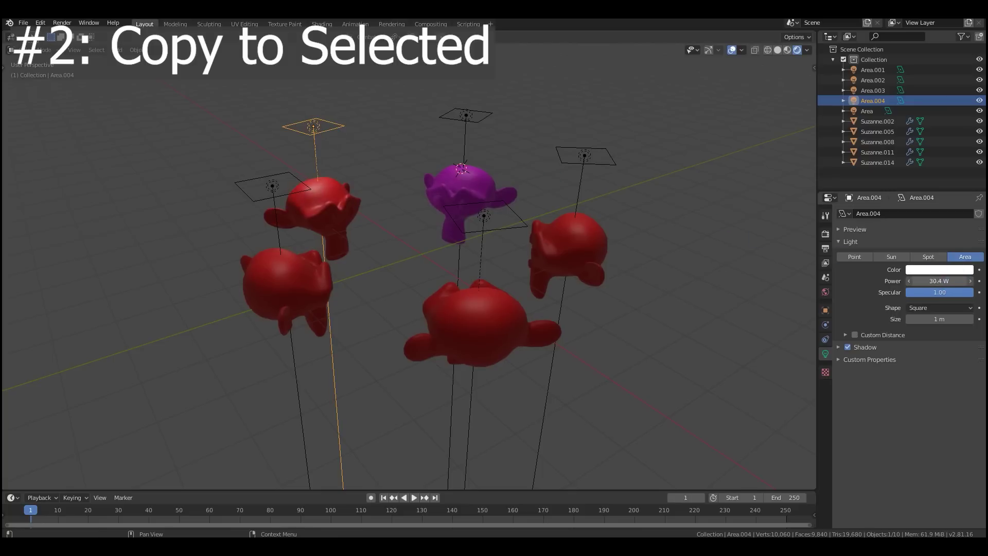
# Copy the power value of the Area.004 light to the other four area lights with Copy to Selected
pyautogui.click(466, 115)
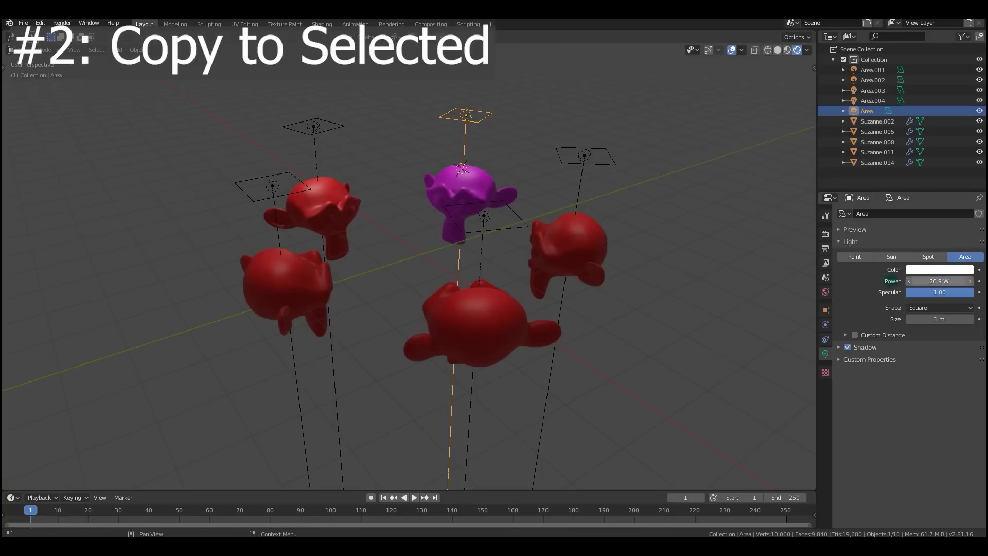
pyautogui.click(295, 128)
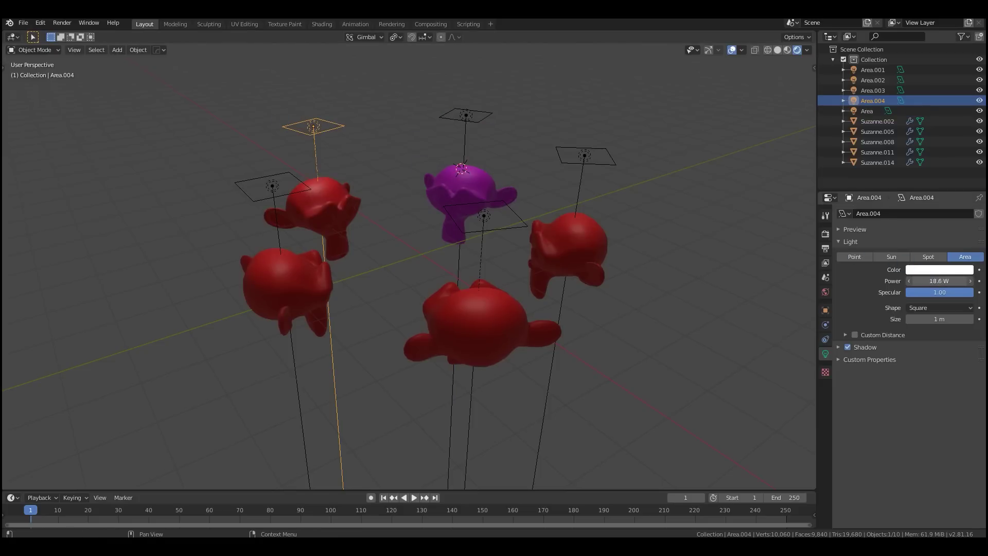
pyautogui.keyDown('shift'); pyautogui.click(466, 114); pyautogui.keyUp('shift')
pyautogui.keyDown('shift'); pyautogui.click(585, 156); pyautogui.keyUp('shift')
pyautogui.keyDown('shift'); pyautogui.click(484, 216); pyautogui.keyUp('shift')
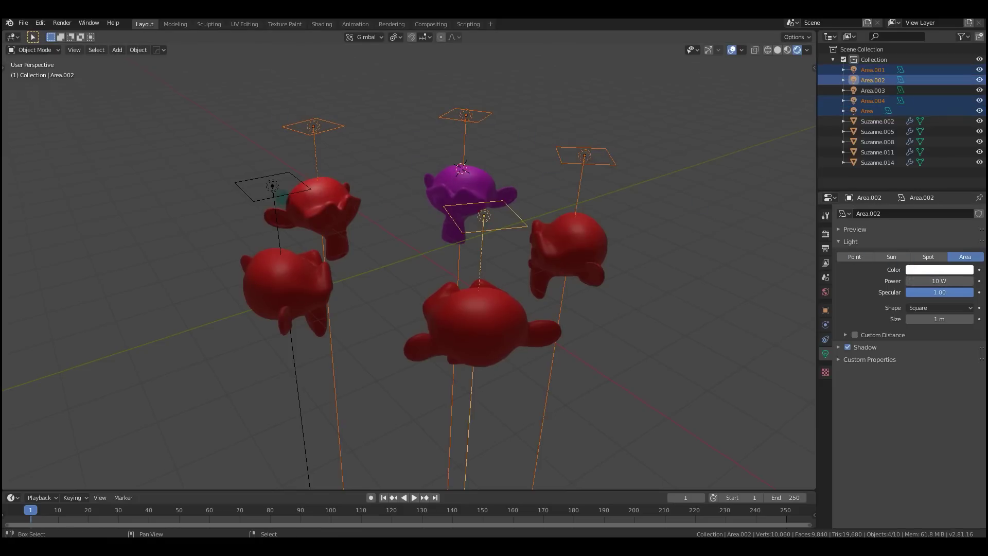
pyautogui.keyDown('shift'); pyautogui.click(272, 185); pyautogui.keyUp('shift')
pyautogui.rightClick(938, 281)
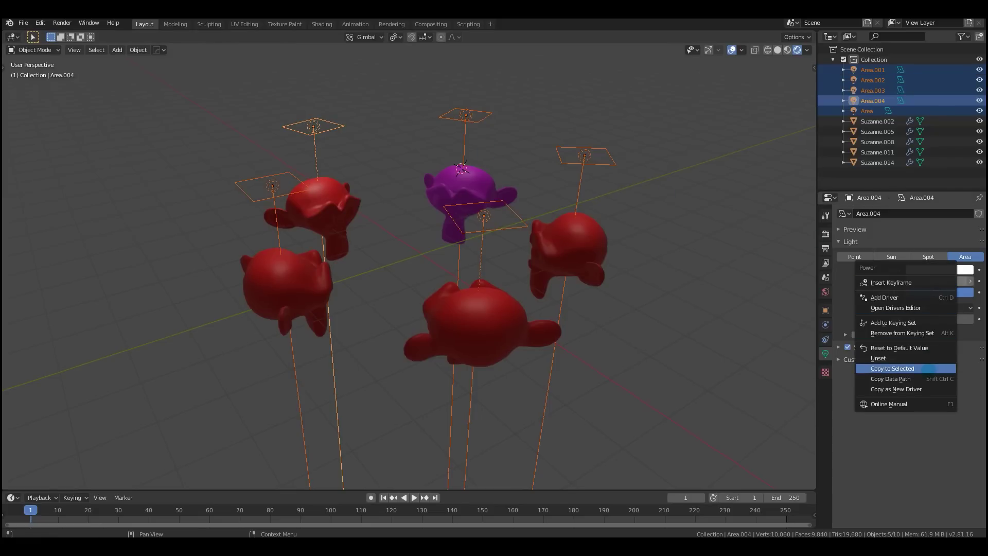
pyautogui.click(928, 369)
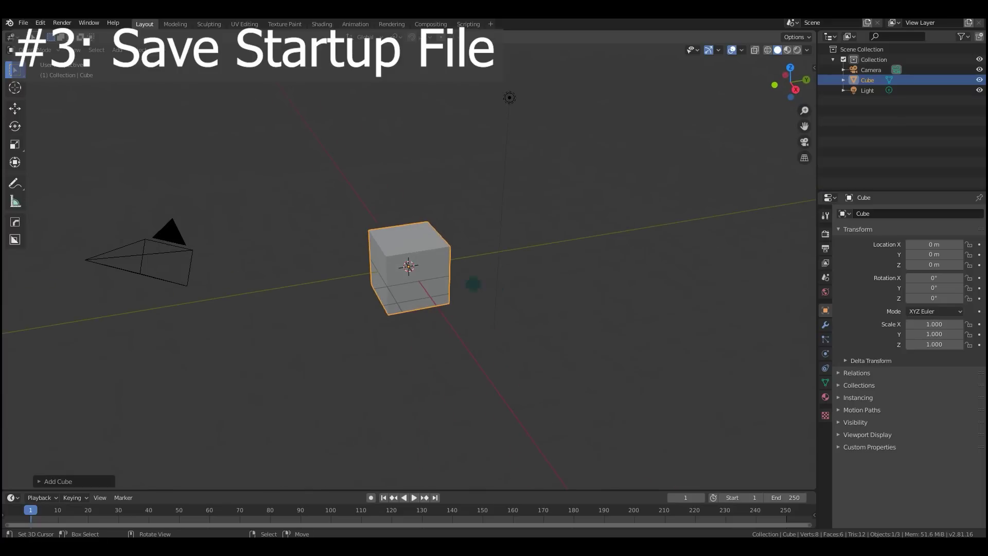
# Delete the existing cube and add a new cube mesh at the scene origin
pyautogui.press('Delete')
pyautogui.hotkey('shift', 'a')
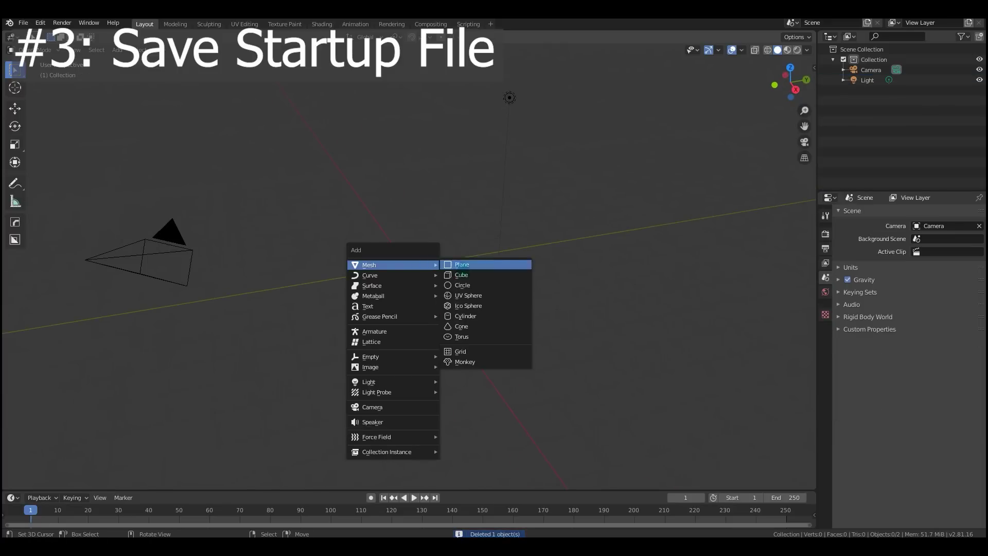
pyautogui.click(467, 278)
pyautogui.scroll(3, 411, 216)
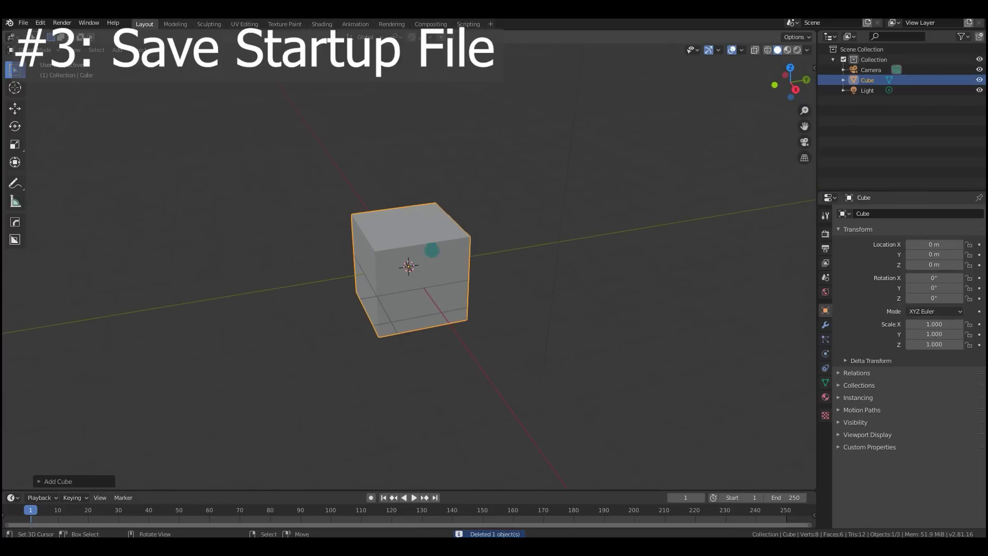
pyautogui.scroll(-2, 432, 250)
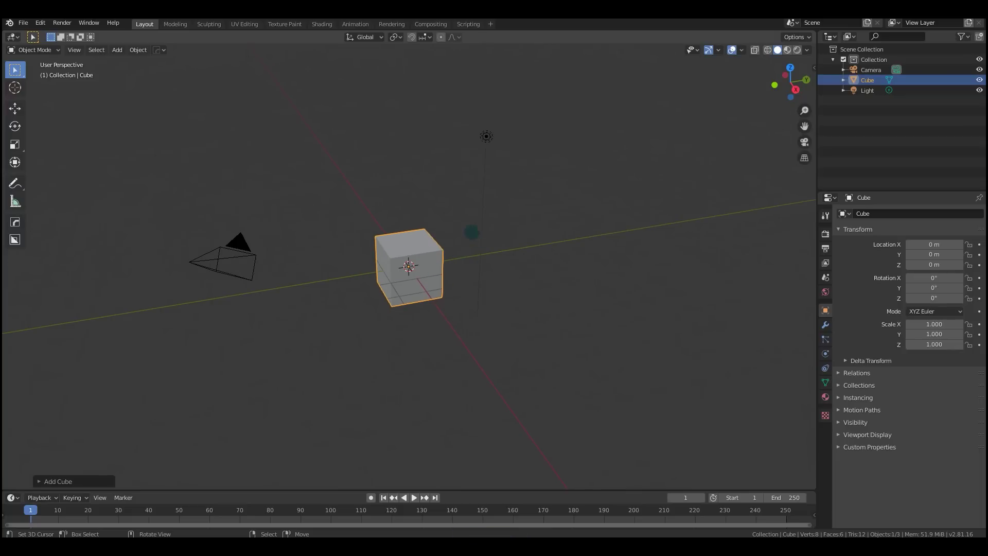
# Delete every object in the scene and save the empty scene as the startup file
pyautogui.press('a')
pyautogui.press('Delete')
pyautogui.click(24, 22)
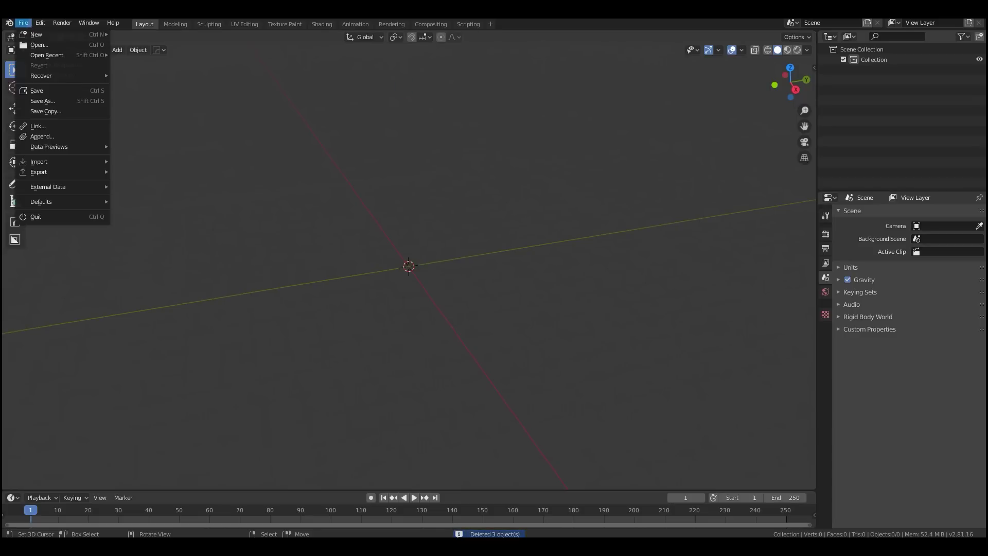
pyautogui.moveTo(71, 202)
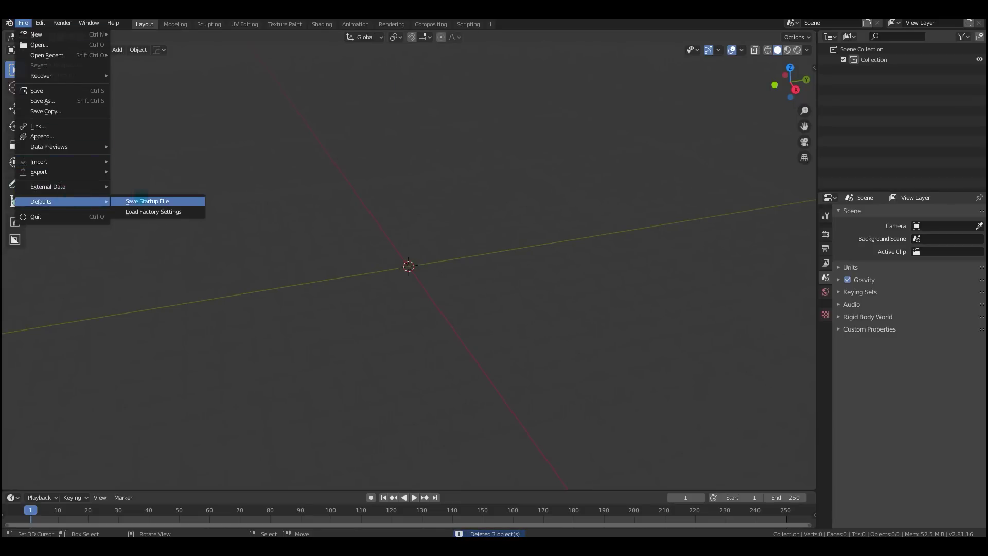
pyautogui.click(157, 201)
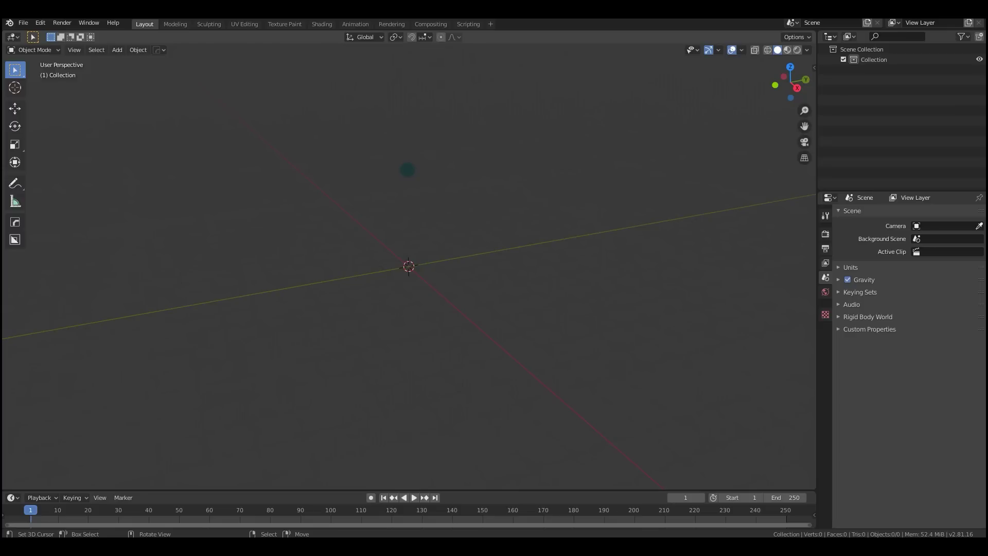
# Add a monkey mesh to the empty scene and open the file defaults options
pyautogui.hotkey('shift', 'a')
pyautogui.moveTo(386, 220)
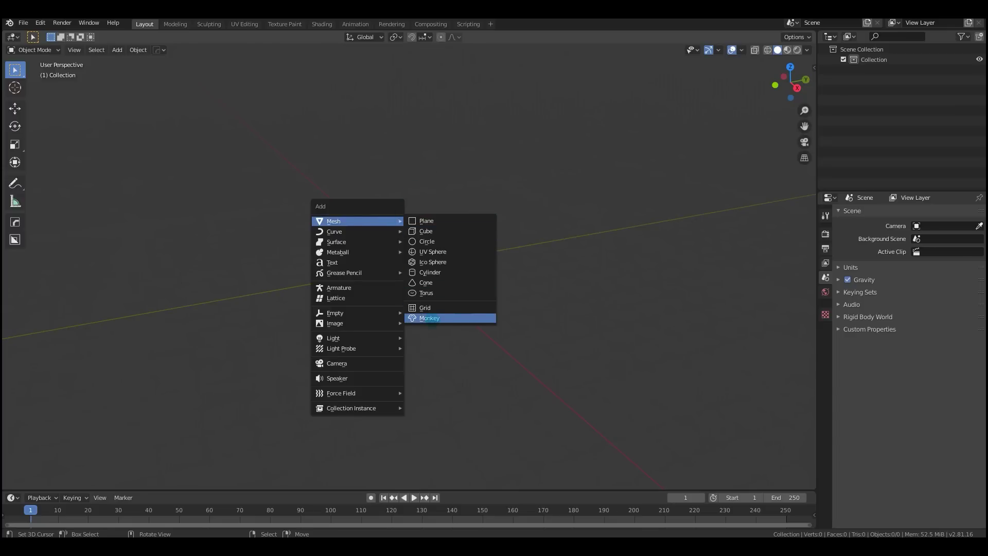
pyautogui.click(463, 318)
pyautogui.moveTo(483, 309); pyautogui.dragTo(475, 306, button='middle')
pyautogui.scroll(4, 474, 306)
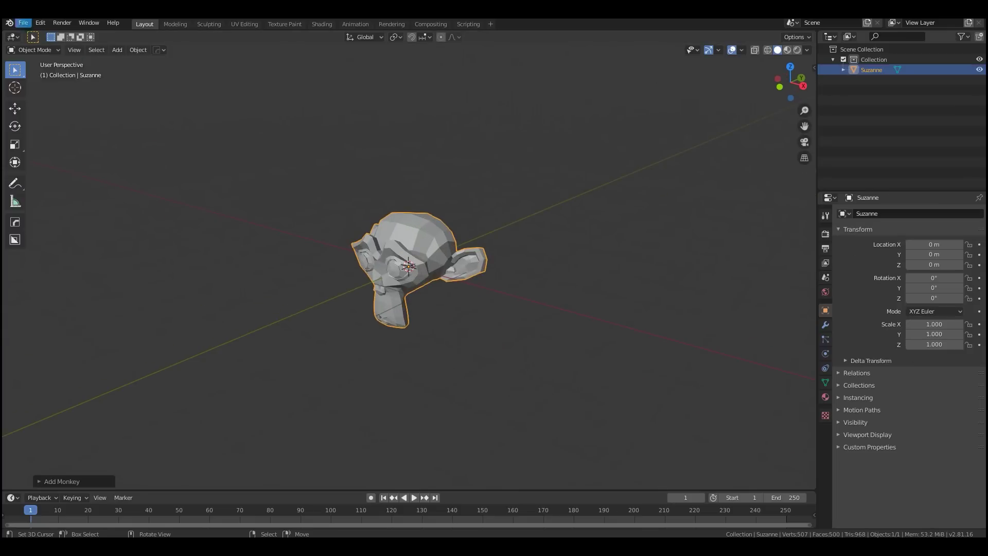
pyautogui.click(23, 22)
pyautogui.moveTo(62, 201)
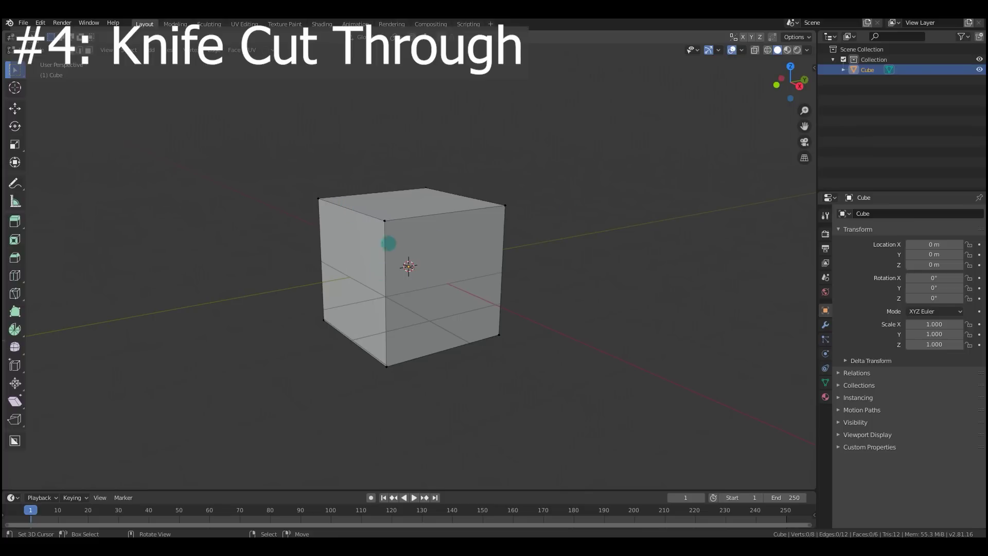
# From the front view, knife a zigzag cut from the cube's right edge to its top edge with cut through enabled
pyautogui.press('KP_1')
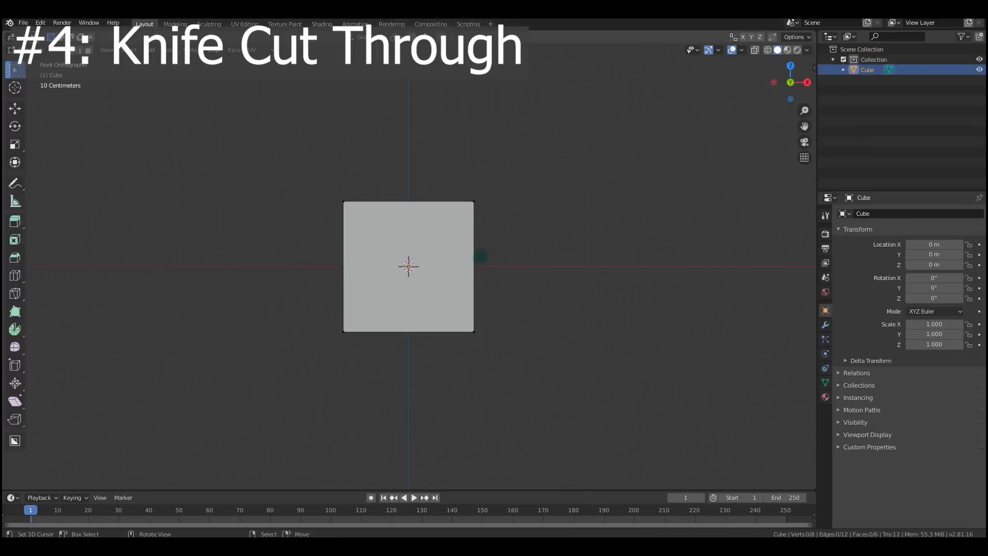
pyautogui.press('k')
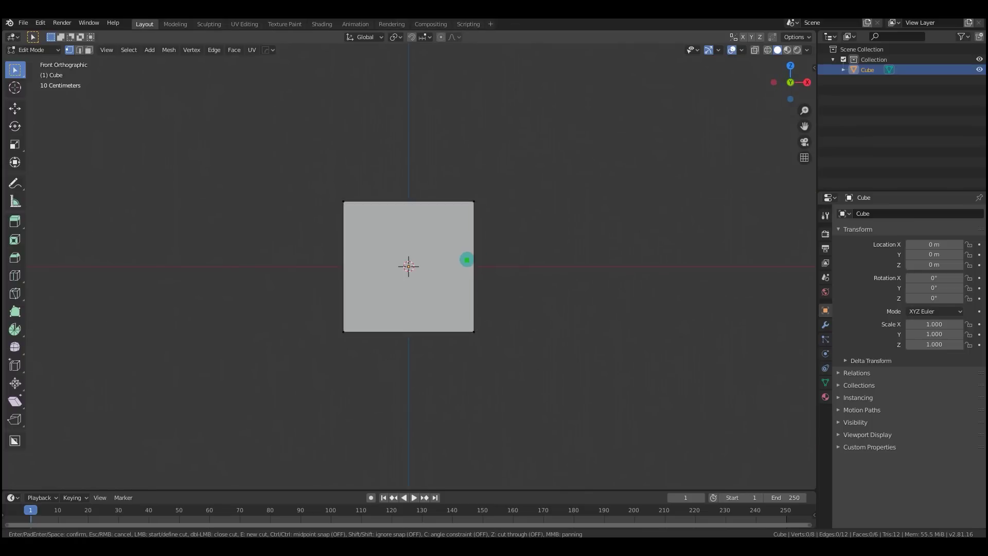
pyautogui.click(474, 266)
pyautogui.click(455, 230)
pyautogui.click(426, 253)
pyautogui.click(412, 216)
pyautogui.click(380, 247)
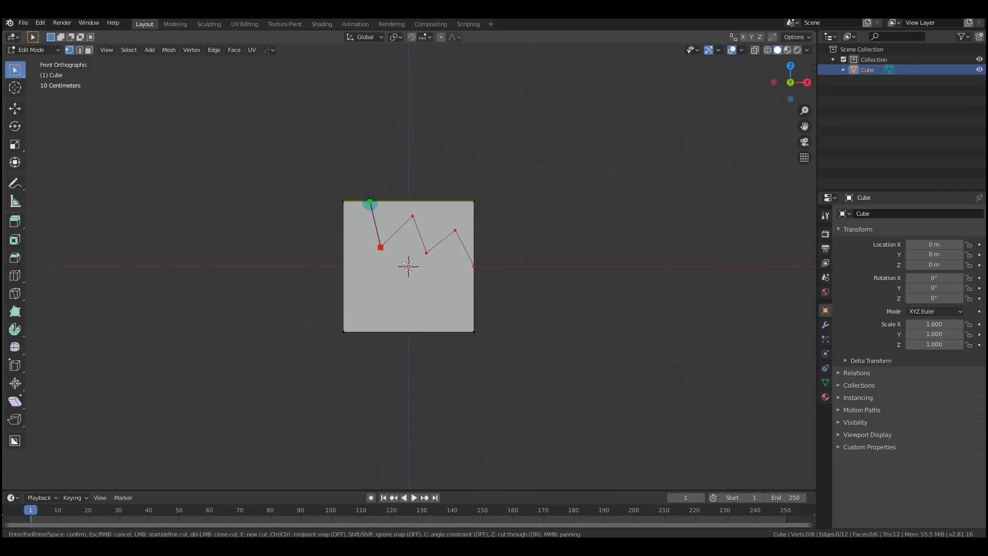
pyautogui.click(370, 202)
pyautogui.press('Return')
pyautogui.moveTo(601, 249); pyautogui.dragTo(478, 271, button='middle')
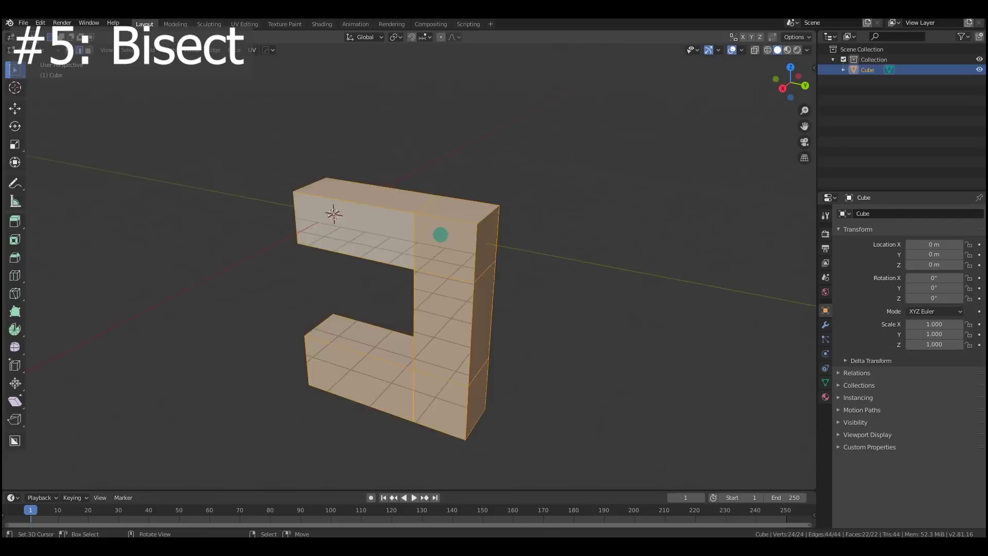
# Try a steep diagonal Bisect through the entire C-shaped mesh, and undo it
pyautogui.moveTo(441, 231)
pyautogui.mouseDown(button='middle')
pyautogui.moveTo(408, 225)
pyautogui.moveTo(452, 225)
pyautogui.moveTo(436, 225)
pyautogui.mouseUp(button='middle')
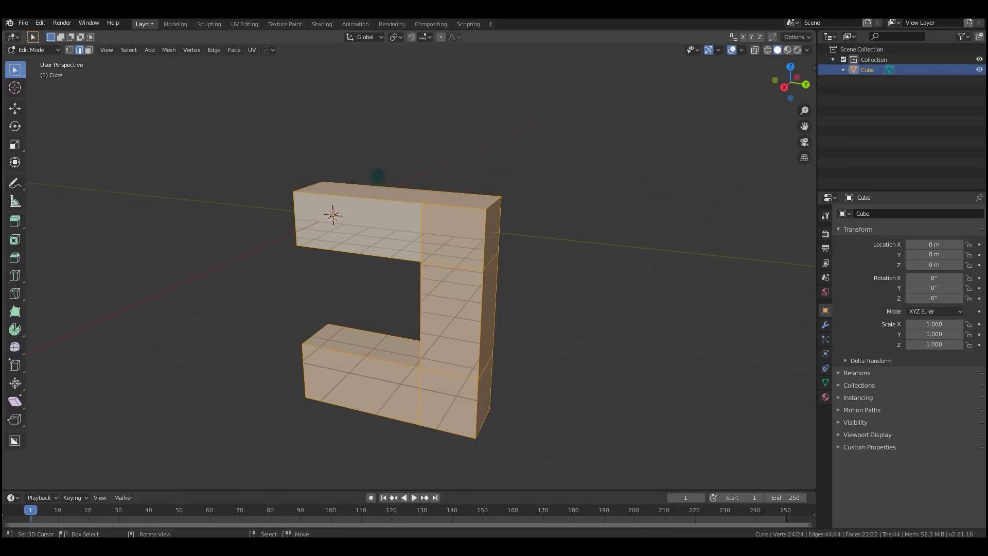
pyautogui.click(168, 49)
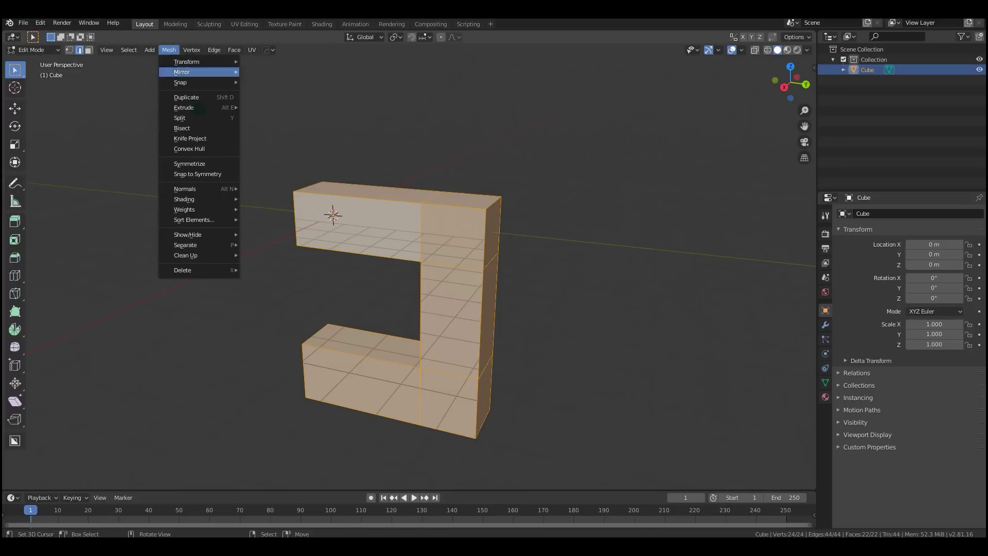
pyautogui.click(201, 128)
pyautogui.moveTo(349, 132); pyautogui.dragTo(483, 473)
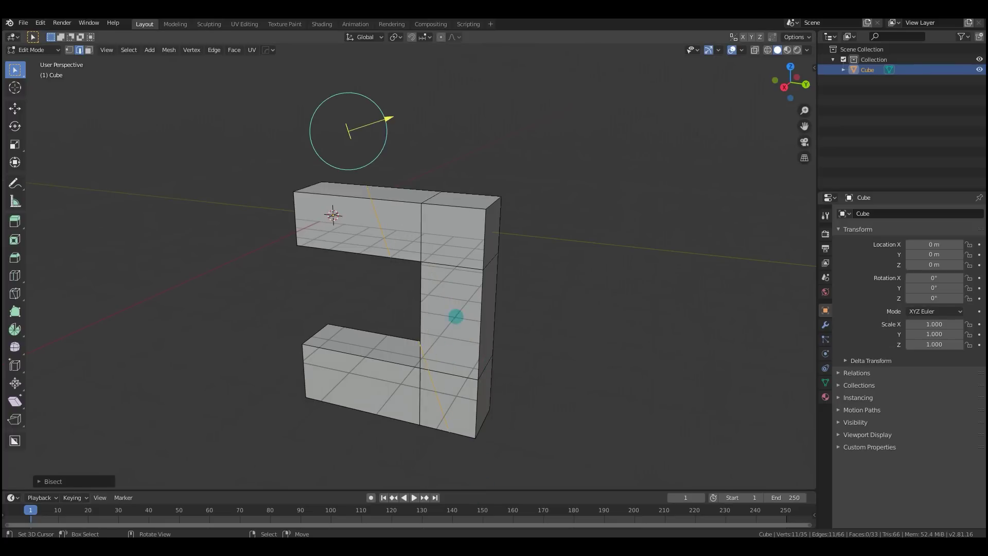
pyautogui.moveTo(453, 316); pyautogui.dragTo(318, 277, button='middle')
pyautogui.hotkey('ctrl', 'z')
pyautogui.moveTo(400, 276); pyautogui.dragTo(222, 105, button='middle')
pyautogui.hotkey('ctrl', 'z')
# Select the face loop around the C shape's upper arm and bisect only those faces with a diagonal line
pyautogui.press('3')
pyautogui.keyDown('alt'); pyautogui.click(404, 213); pyautogui.keyUp('alt')
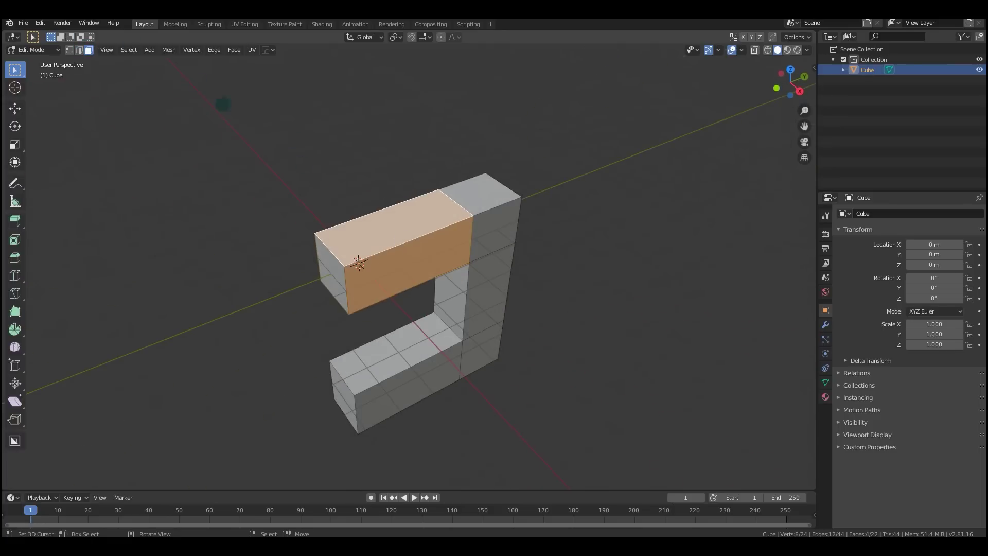
pyautogui.click(169, 49)
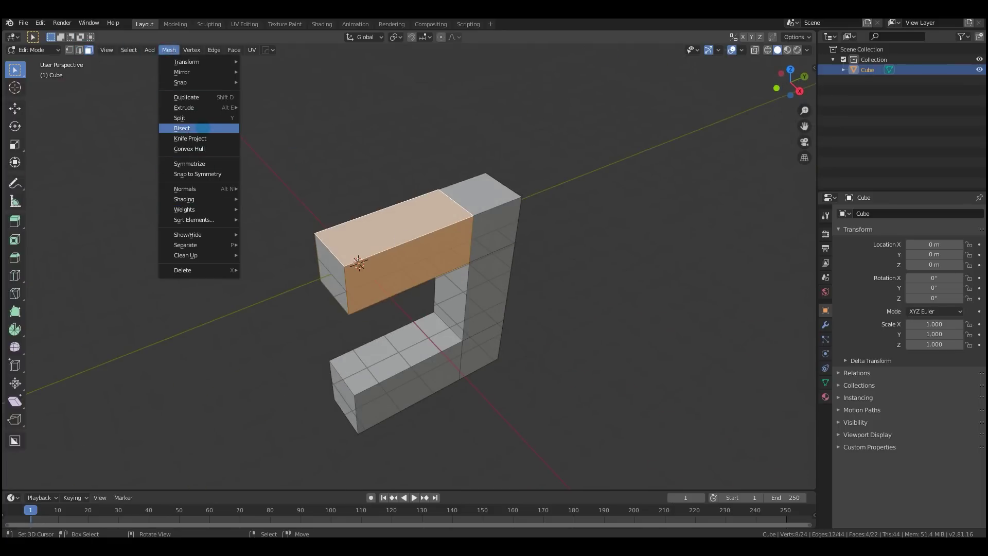
pyautogui.click(199, 128)
pyautogui.moveTo(338, 194); pyautogui.dragTo(452, 325)
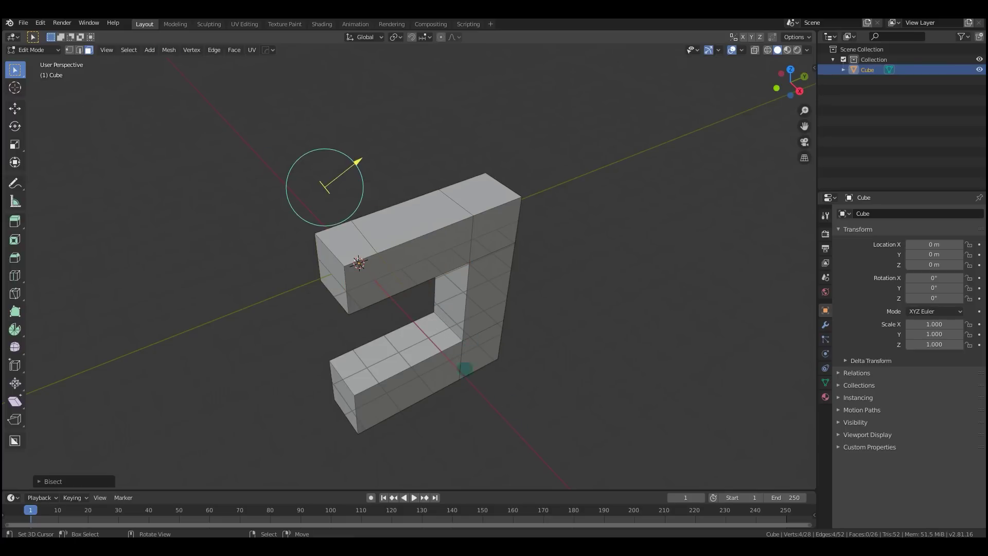
pyautogui.moveTo(465, 369); pyautogui.dragTo(437, 230, button='middle')
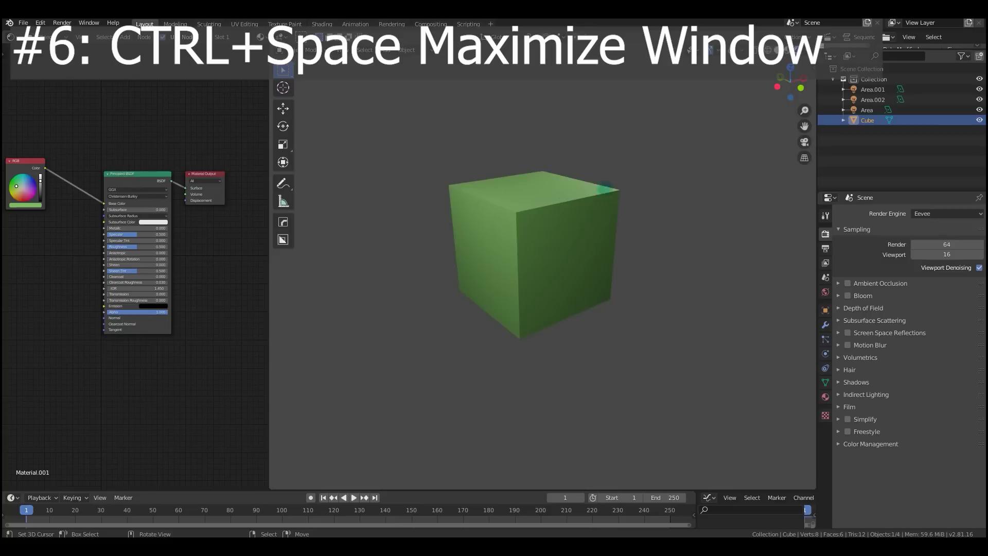
# Maximize the 3D viewport showing the green cube and restore the full layout
pyautogui.moveTo(494, 185)
pyautogui.mouseDown(button='middle')
pyautogui.moveTo(530, 169)
pyautogui.moveTo(651, 209)
pyautogui.moveTo(637, 204)
pyautogui.mouseUp(button='middle')
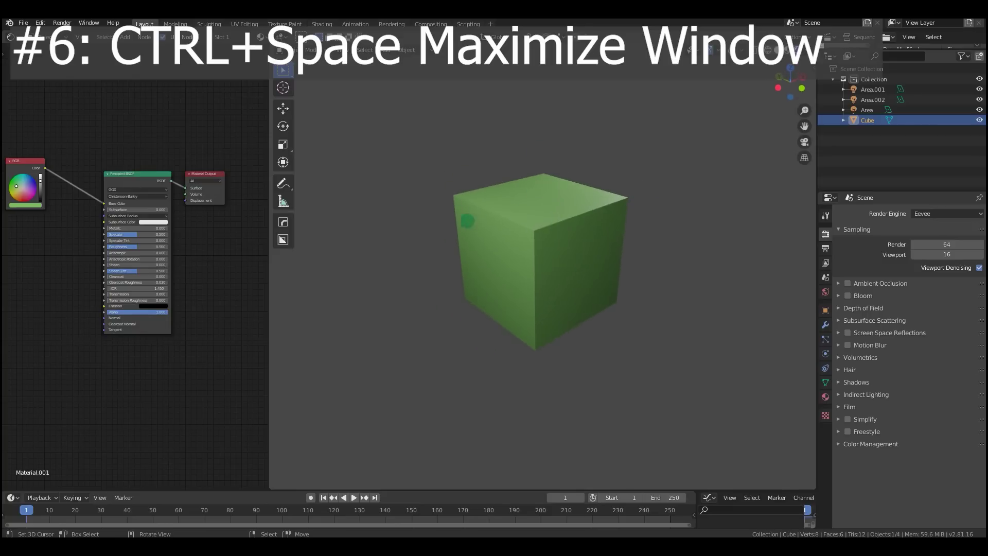
pyautogui.hotkey('ctrl', 'space')
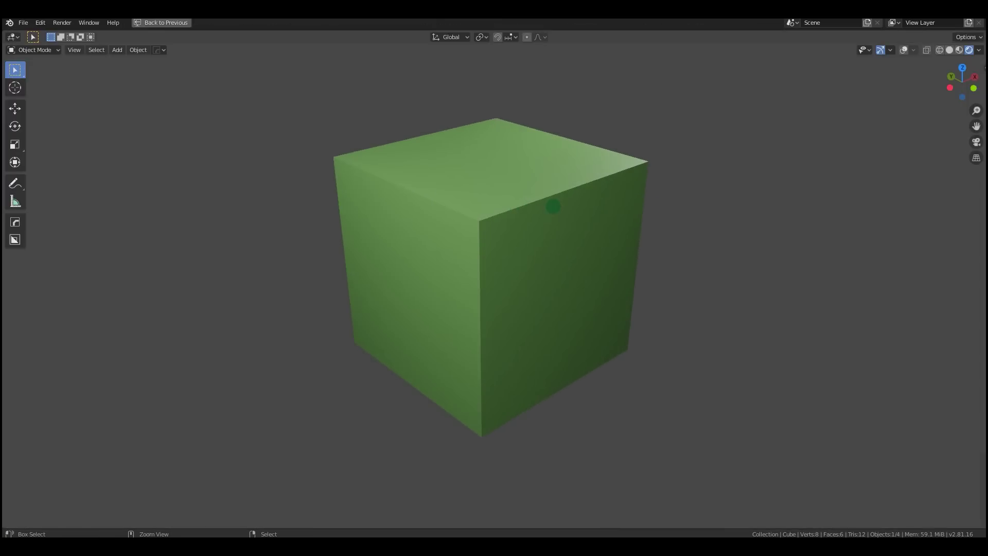
pyautogui.hotkey('ctrl', 'space')
pyautogui.hotkey('ctrl', 'space')
pyautogui.hotkey('ctrl', 'space')
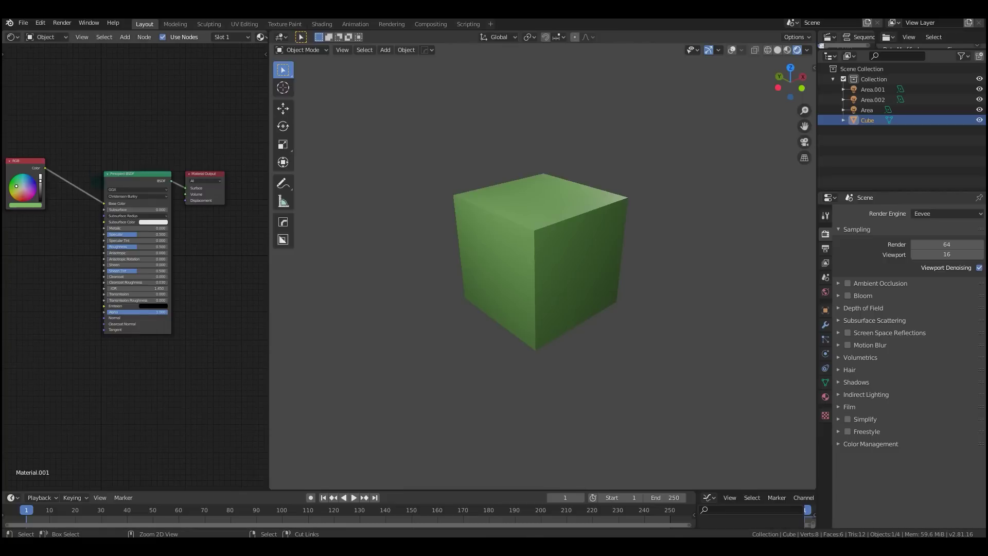
# Maximize individual editor areas, including the shader editor, and restore the full layout each time
pyautogui.hotkey('ctrl', 'space')
pyautogui.hotkey('ctrl', 'space')
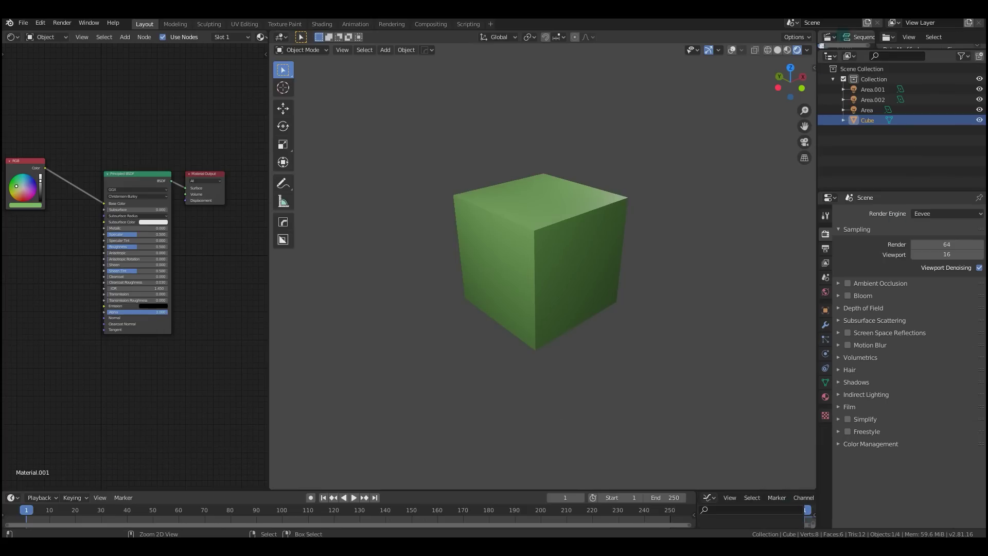
pyautogui.hotkey('ctrl', 'space')
pyautogui.hotkey('ctrl', 'space')
pyautogui.hotkey('ctrl', 'space')
pyautogui.hotkey('ctrl', 'space')
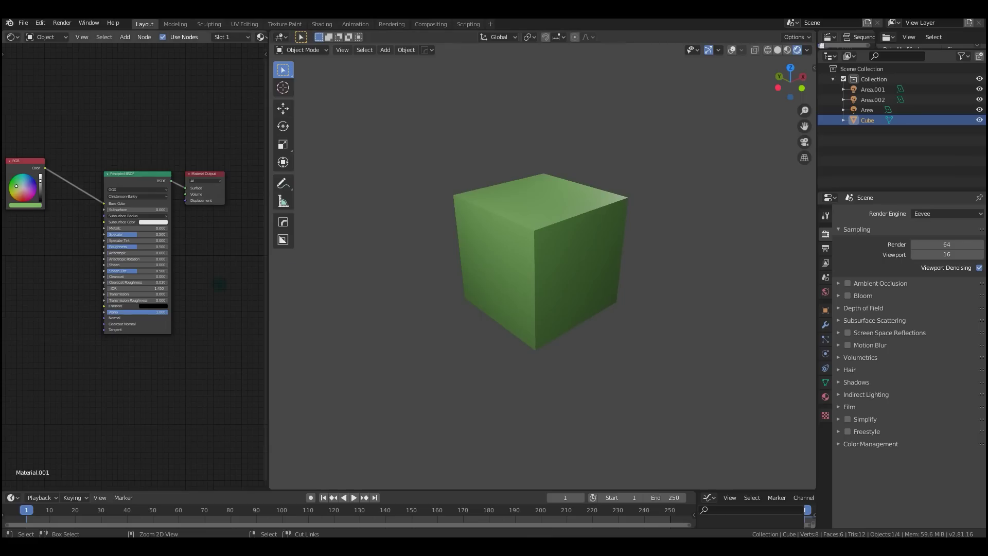
pyautogui.hotkey('ctrl', 'space')
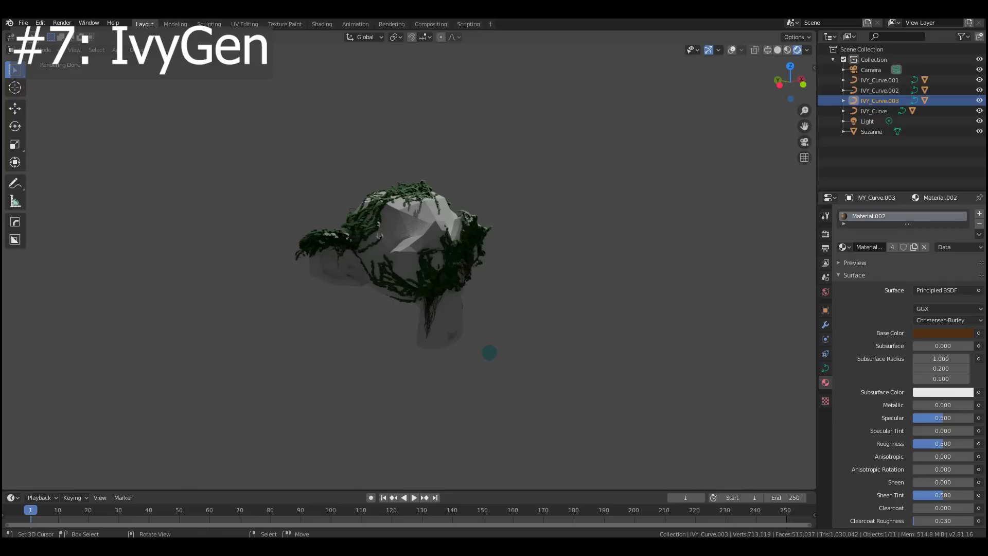
# Look up the Add Curve: IvyGen add-on in the add-on preferences with the search term "ivy", and close the preferences
pyautogui.click(41, 22)
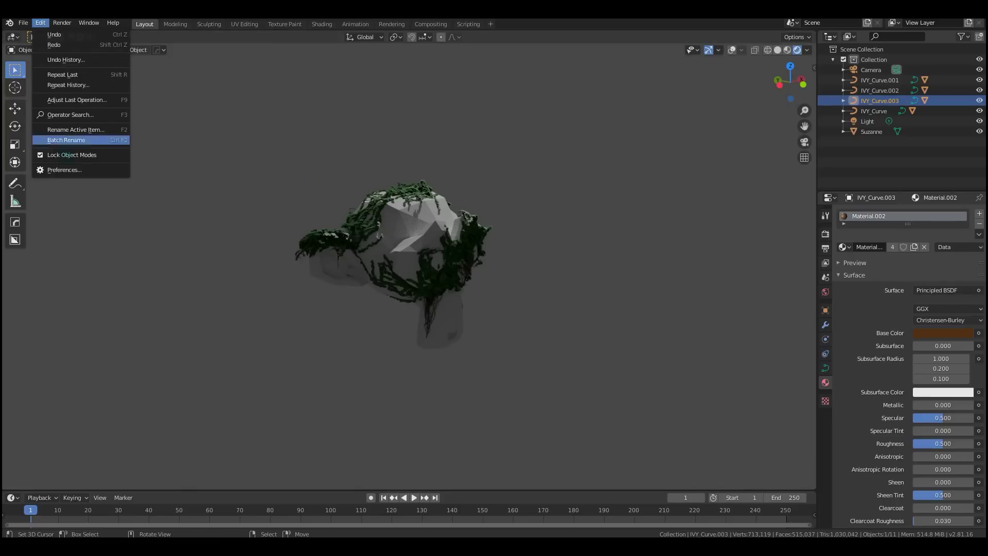
pyautogui.click(67, 170)
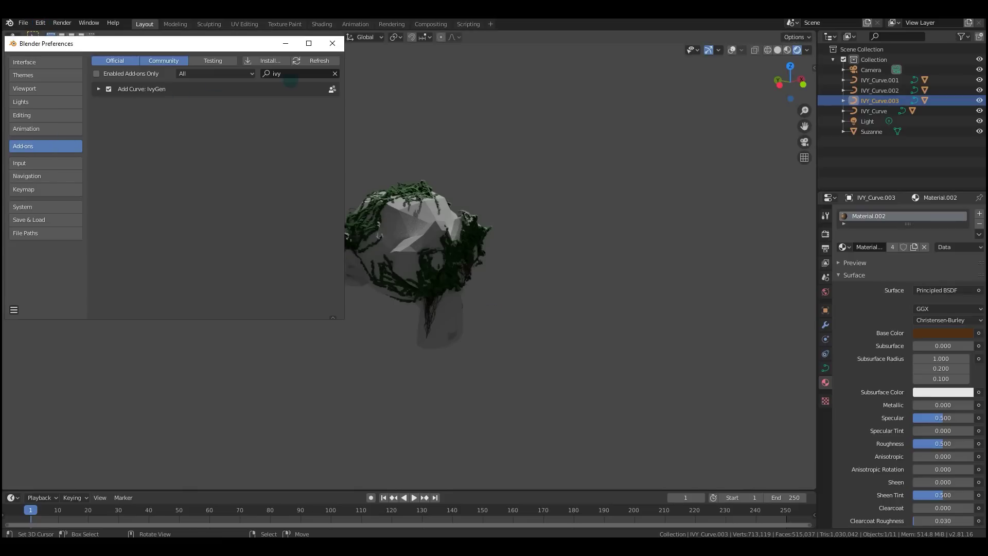
pyautogui.click(290, 73)
pyautogui.press('Return')
pyautogui.click(13, 310)
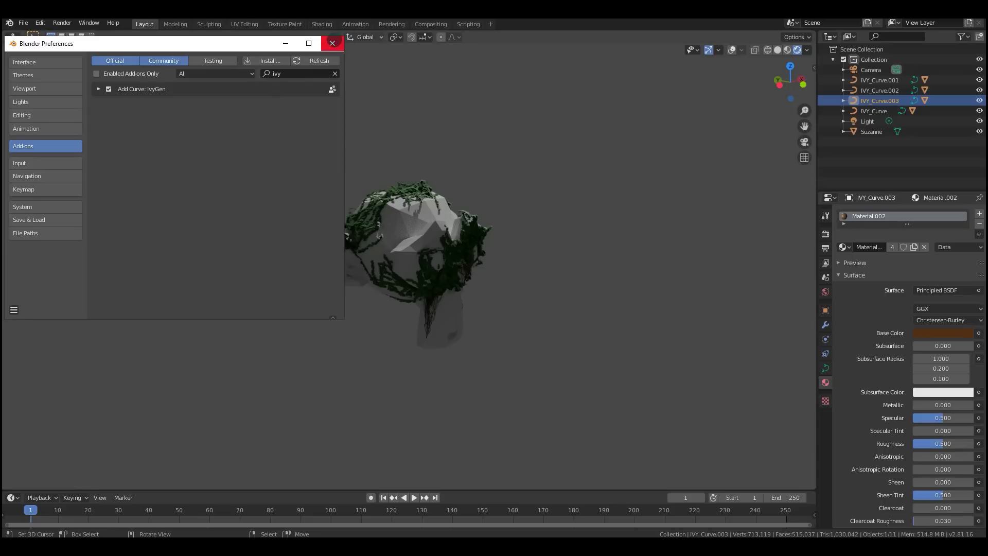
pyautogui.click(332, 43)
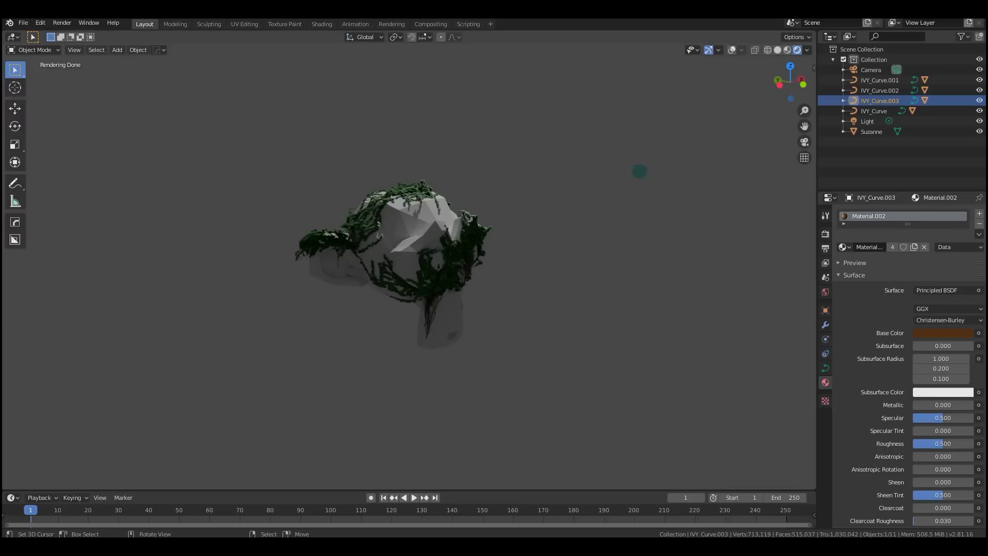
# Turn on the viewport overlays and display the Ivy Generator settings in the 3D viewport
pyautogui.click(732, 50)
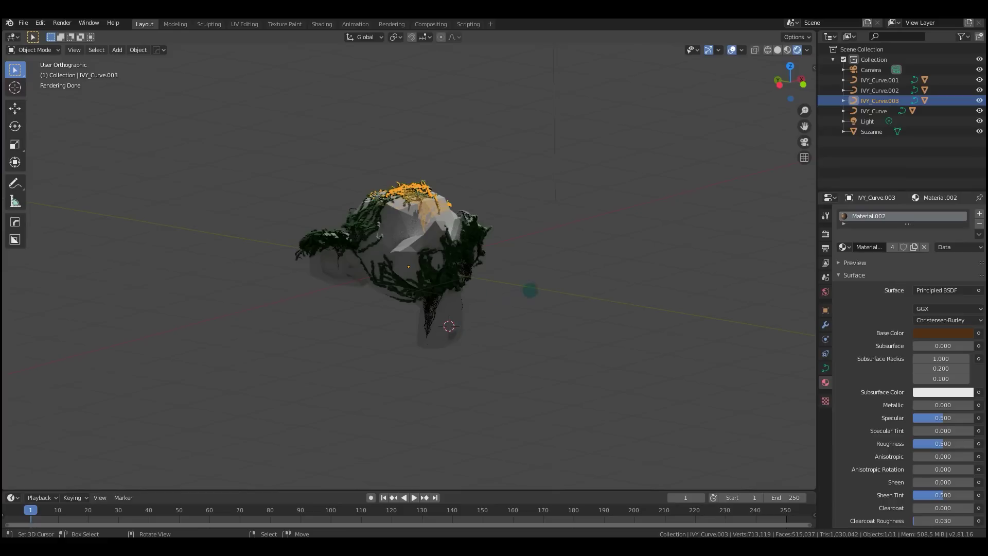
pyautogui.press('n')
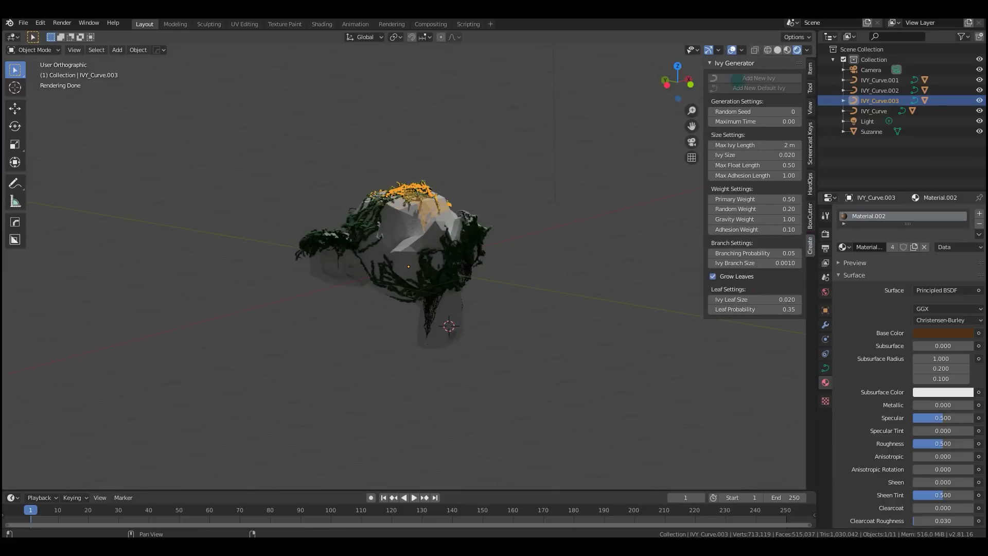
pyautogui.click(719, 63)
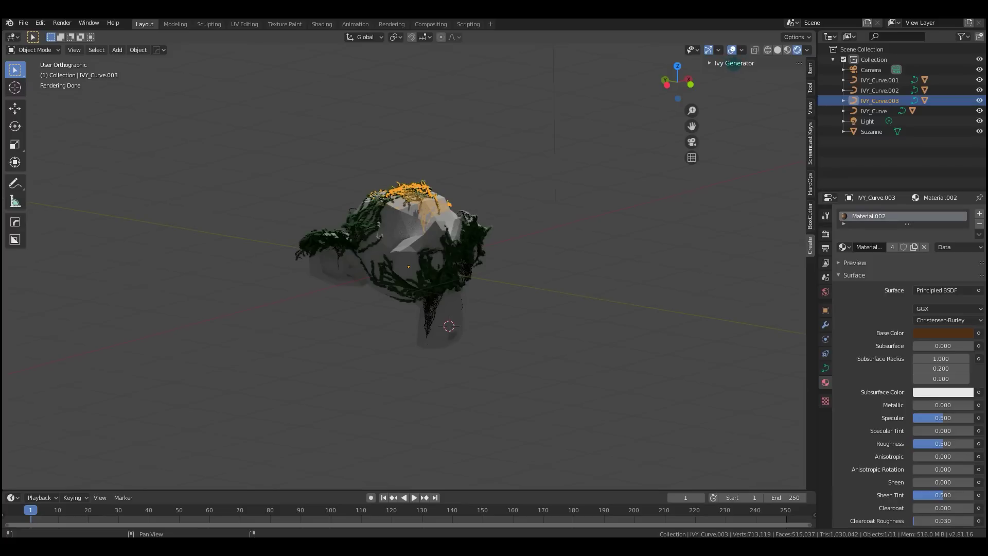
pyautogui.click(733, 63)
# Select the Suzanne mesh and grow a new ivy on it with the current Ivy Generator settings
pyautogui.click(405, 235)
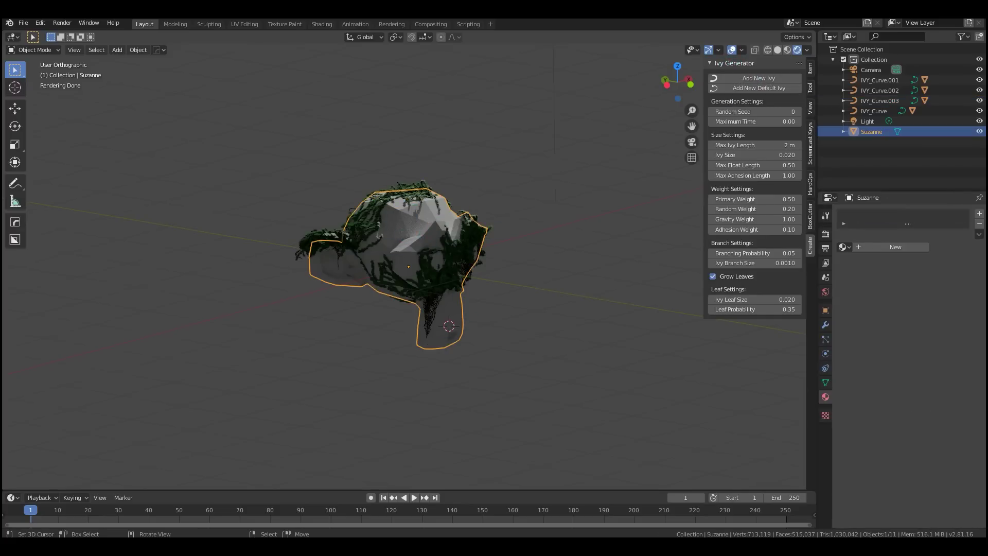
pyautogui.moveTo(511, 295); pyautogui.dragTo(406, 301, button='middle')
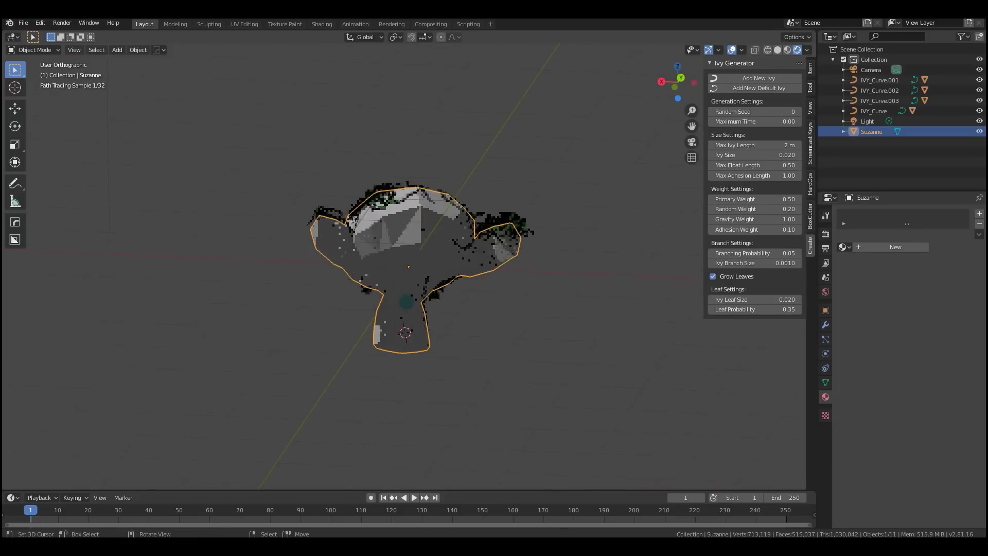
pyautogui.moveTo(491, 280); pyautogui.dragTo(507, 296, button='middle')
pyautogui.scroll(5, 378, 330)
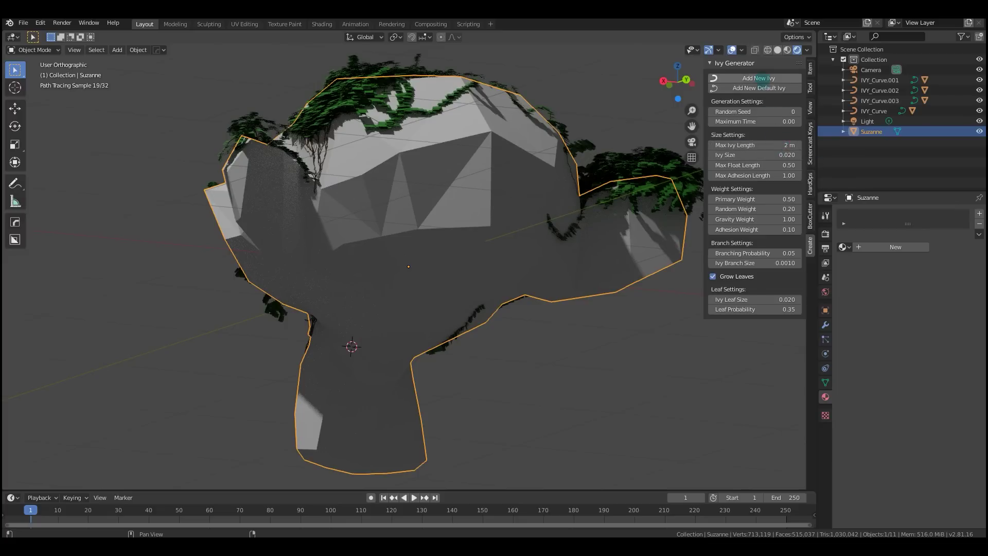
pyautogui.click(766, 79)
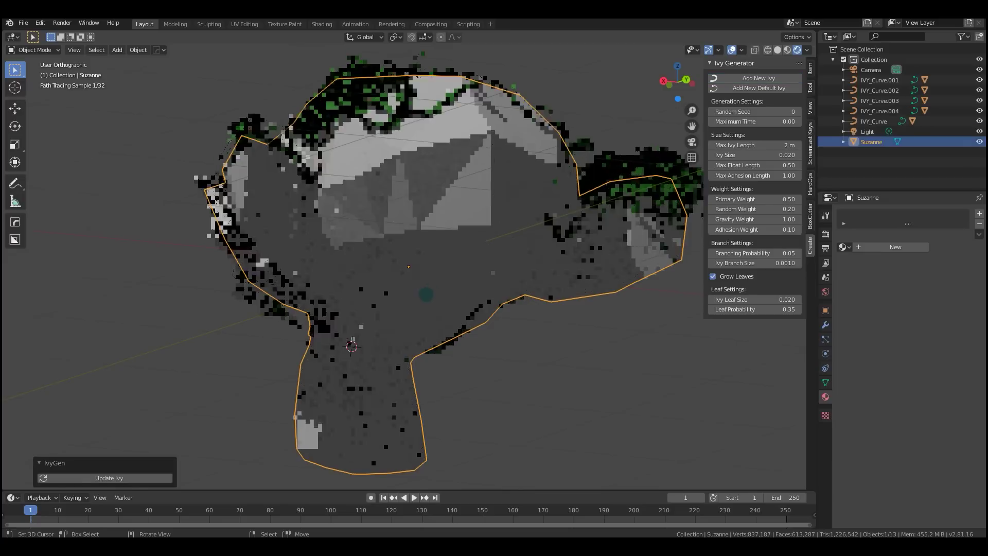
# Switch to solid shading and assign the existing leaf material to the new ivy's leaves
pyautogui.press('z')
pyautogui.click(287, 231)
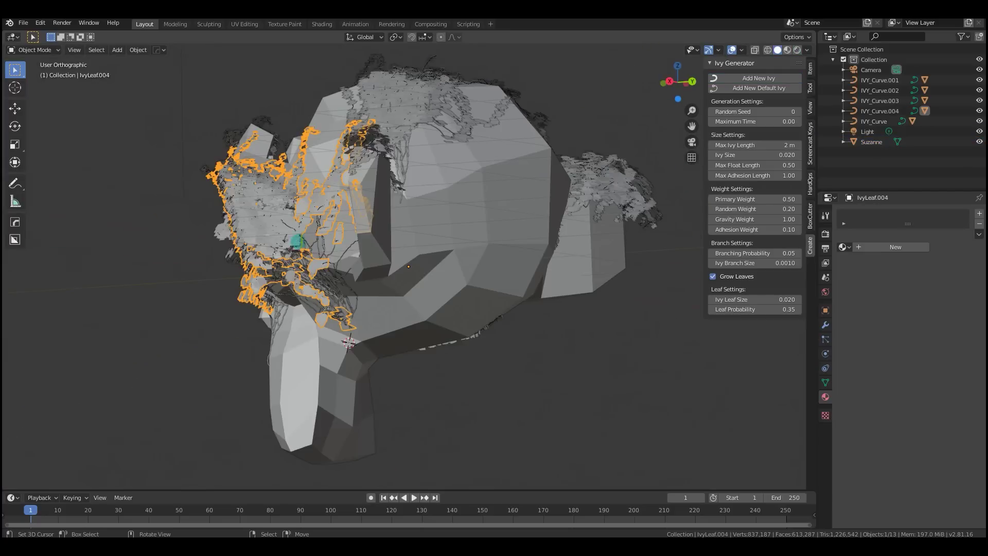
pyautogui.click(844, 247)
pyautogui.click(864, 263)
# Select the new ivy's stem curve and assign the existing brown Material.002 to it
pyautogui.click(335, 299)
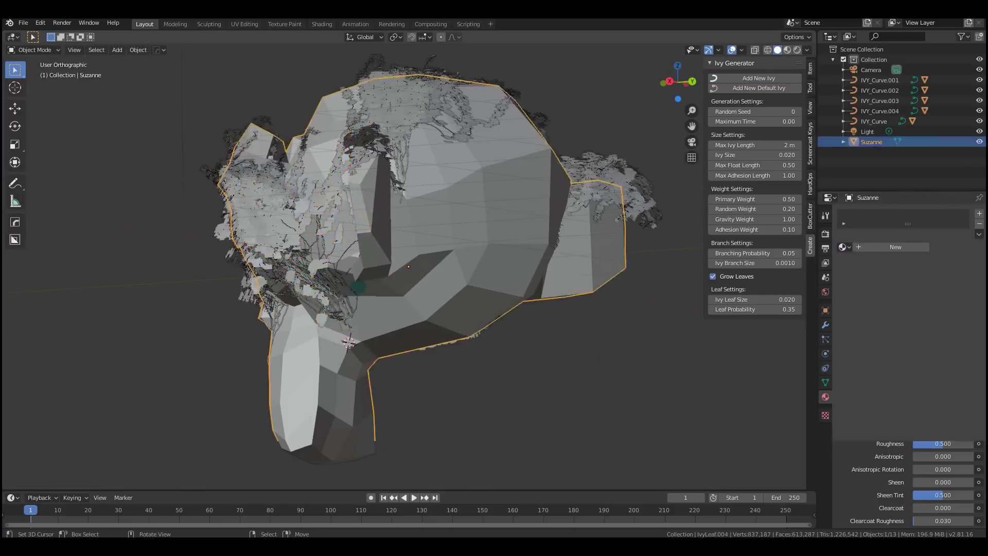
pyautogui.click(335, 298)
pyautogui.click(843, 247)
pyautogui.click(865, 270)
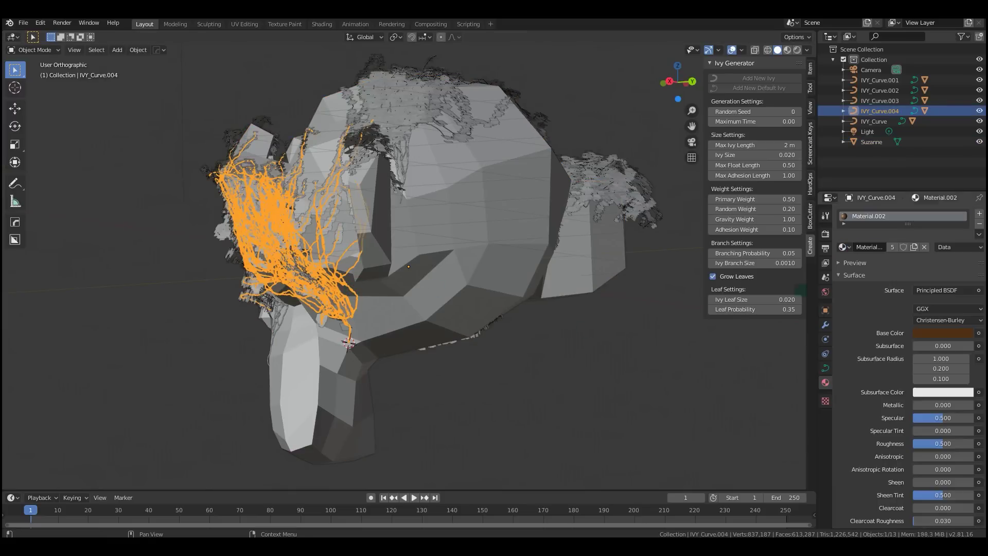
# Switch to rendered shading and examine the ivy-covered Suzanne from the side and front
pyautogui.press('z')
pyautogui.click(413, 215)
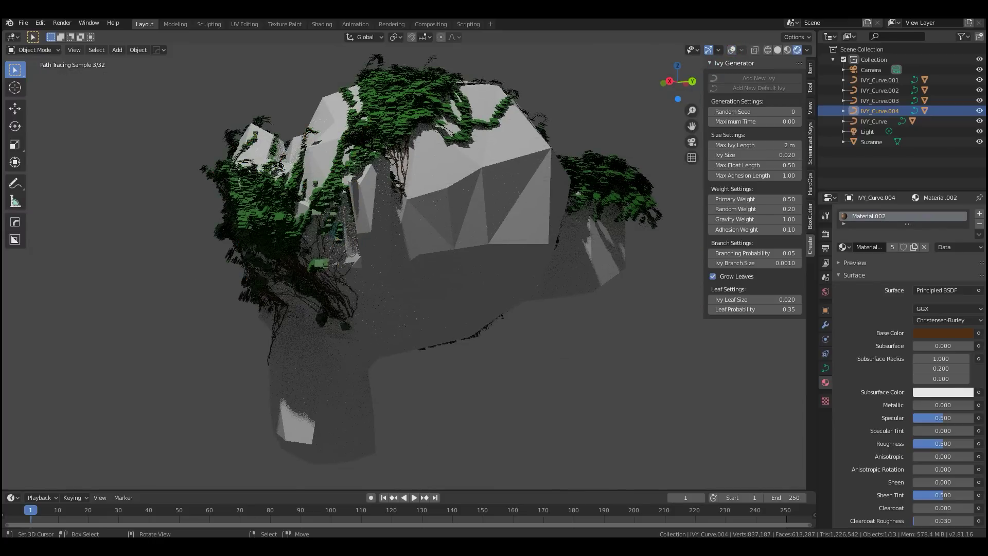
pyautogui.scroll(-5, 415, 293)
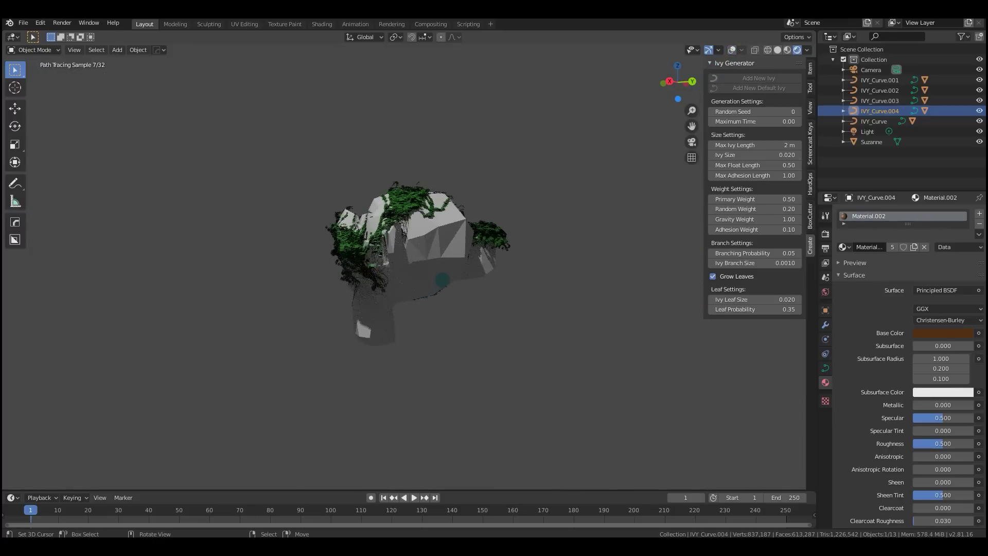
pyautogui.moveTo(442, 280); pyautogui.dragTo(385, 179, button='middle')
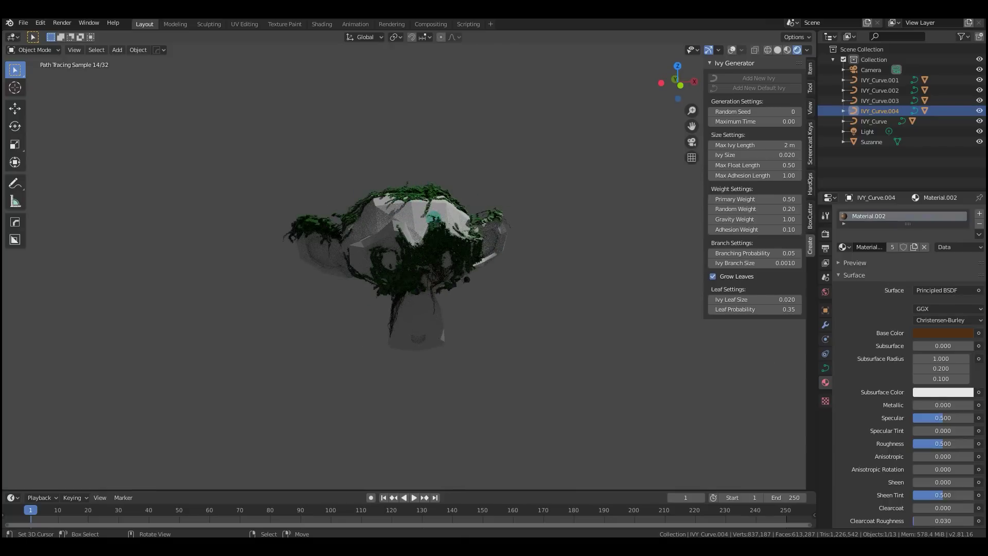
pyautogui.scroll(4, 404, 262)
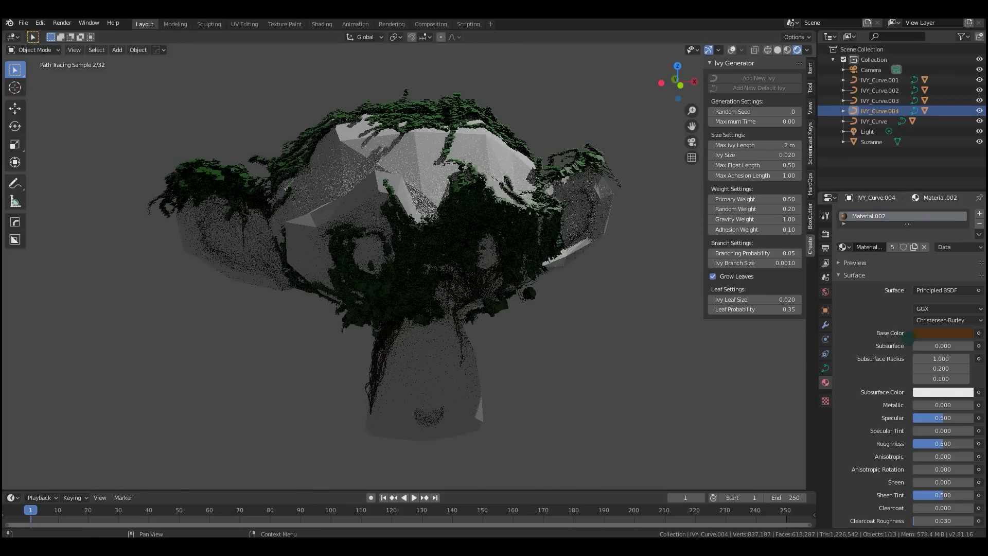
pyautogui.scroll(-1, 906, 361)
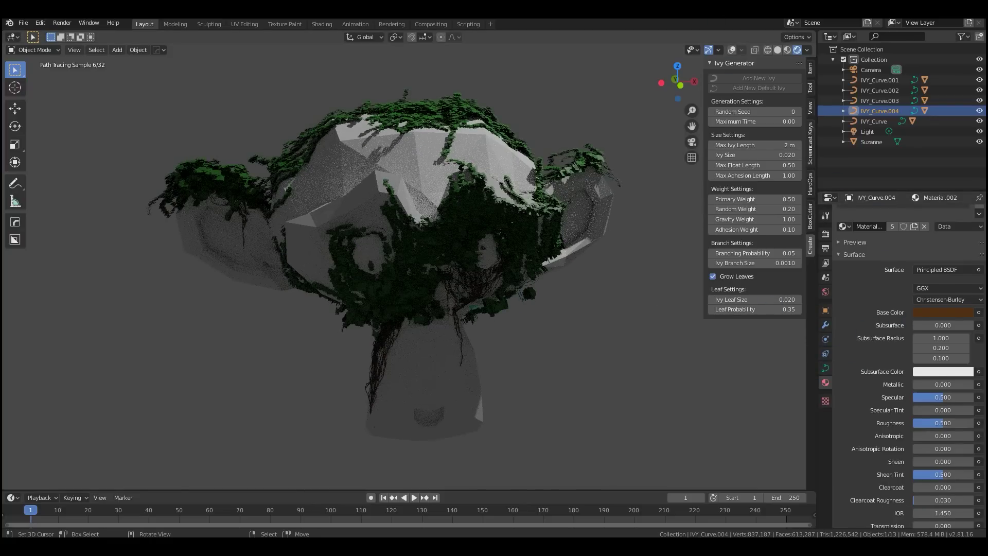
pyautogui.scroll(-4, 584, 246)
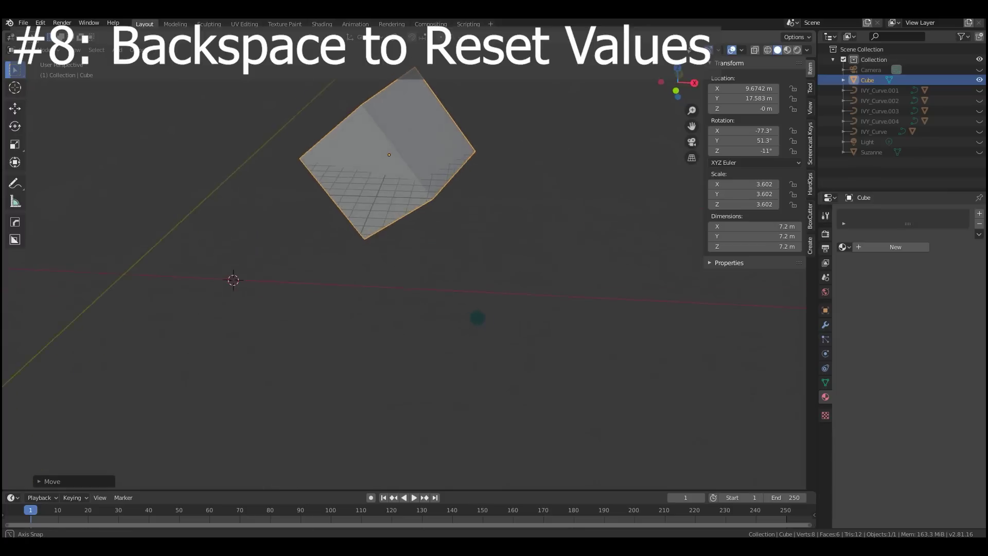
# Reset the cube's location to 0 m, rotation to 0° and scale to 1.000 on all axes
pyautogui.moveTo(477, 318); pyautogui.dragTo(441, 203, button='middle')
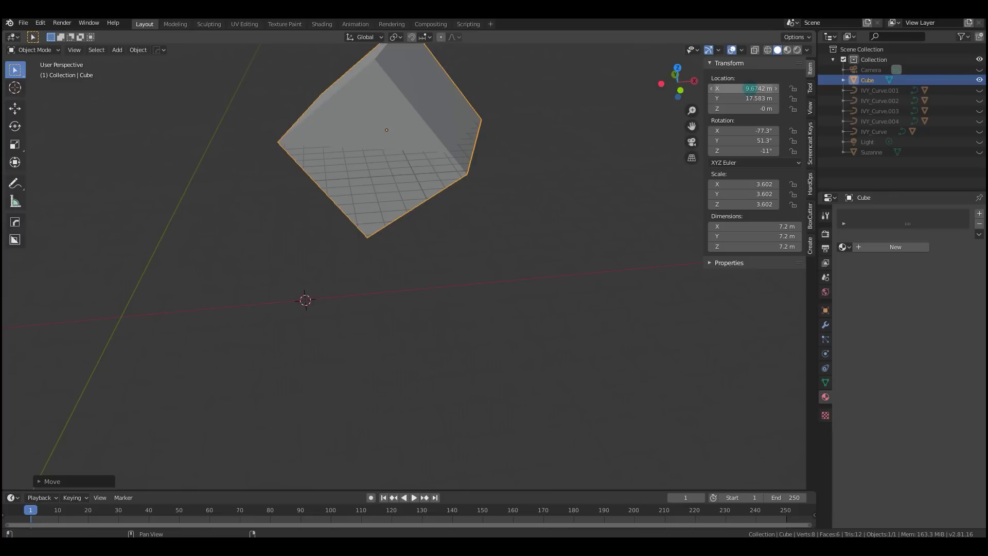
pyautogui.press('BackSpace')
pyautogui.press('BackSpace')
pyautogui.press('BackSpace')
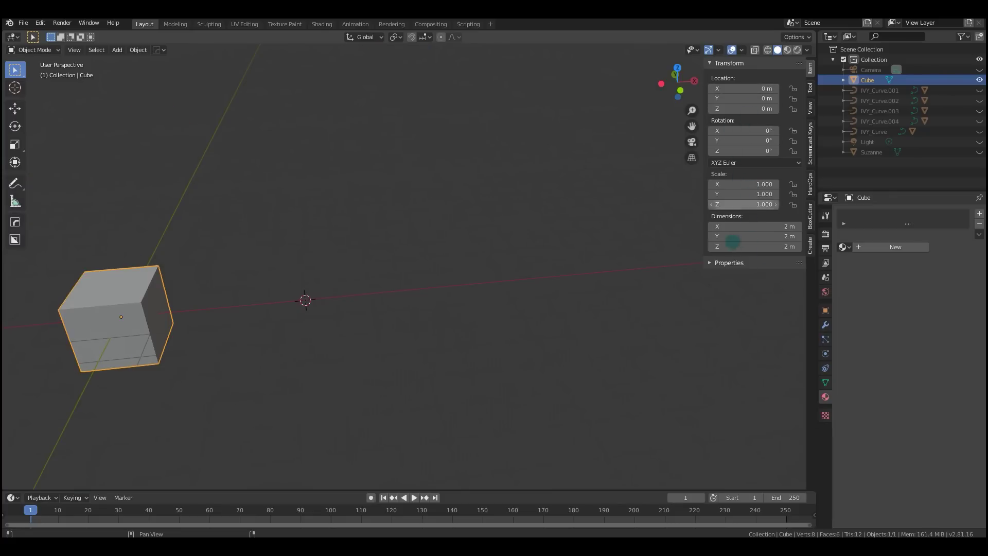
pyautogui.scroll(-3, 247, 267)
pyautogui.keyDown('shift'); pyautogui.moveTo(247, 268); pyautogui.dragTo(393, 276, button='middle'); pyautogui.keyUp('shift')
pyautogui.scroll(2, 432, 240)
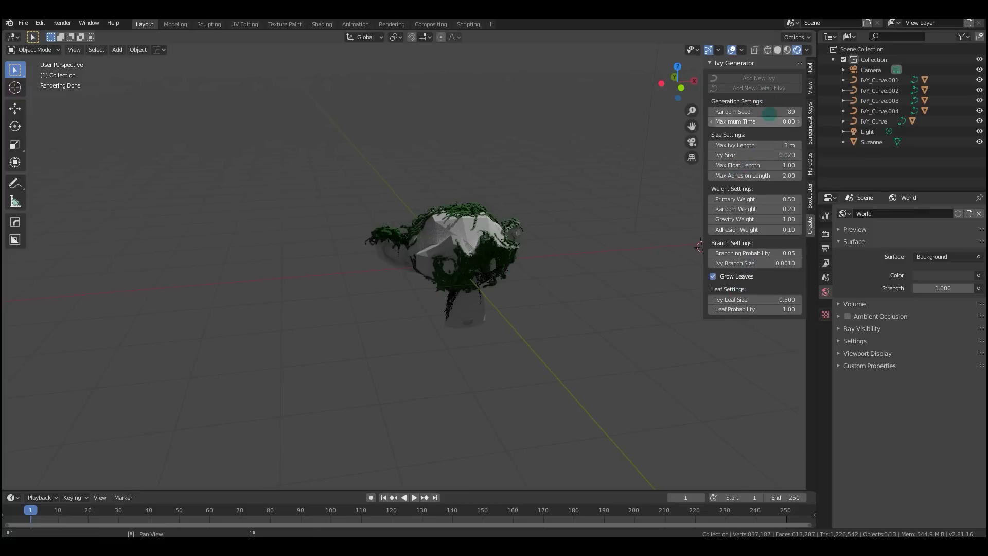
# Reset the Ivy Generator's Random Seed and leaf settings to their default values
pyautogui.press('BackSpace')
pyautogui.press('BackSpace')
pyautogui.press('BackSpace')
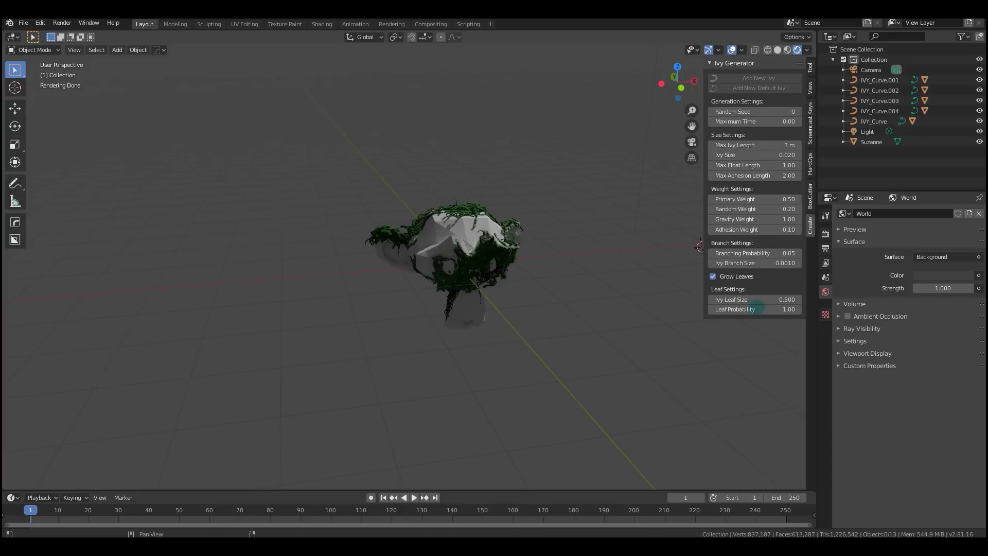
pyautogui.press('BackSpace')
pyautogui.press('BackSpace')
pyautogui.press('BackSpace')
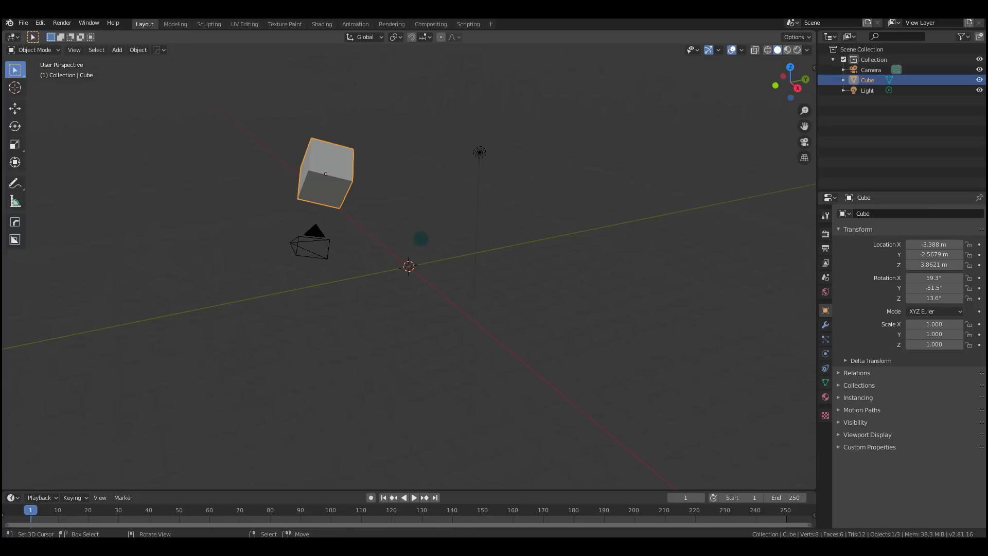
# Clear the location and rotation of the displaced cube in the default scene
pyautogui.hotkey('alt', 'g')
pyautogui.hotkey('alt', 'r')
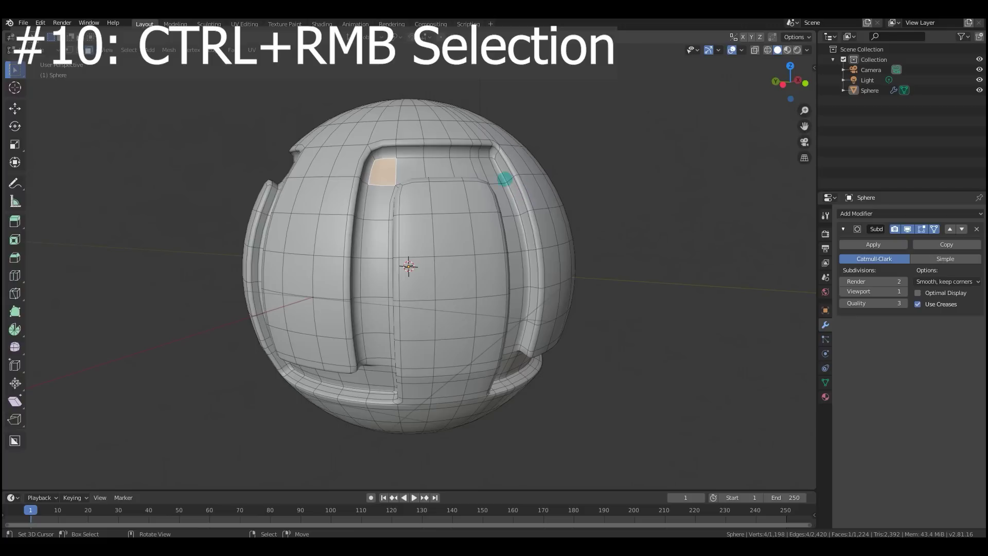
# Extend the face selection in short hops along the sphere groove's upper run and down its right-hand side
pyautogui.moveTo(506, 177); pyautogui.dragTo(407, 205, button='middle')
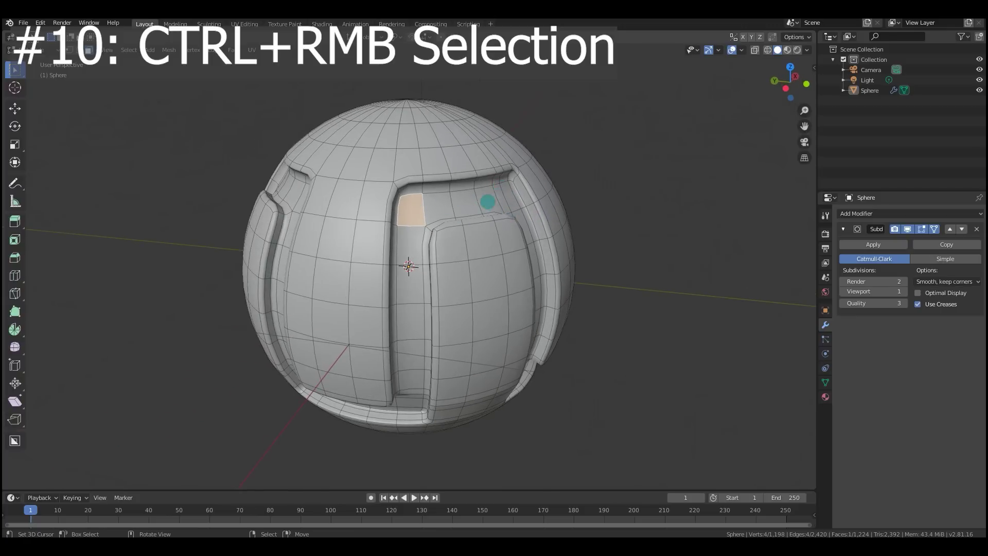
pyautogui.moveTo(488, 201); pyautogui.dragTo(444, 194, button='middle')
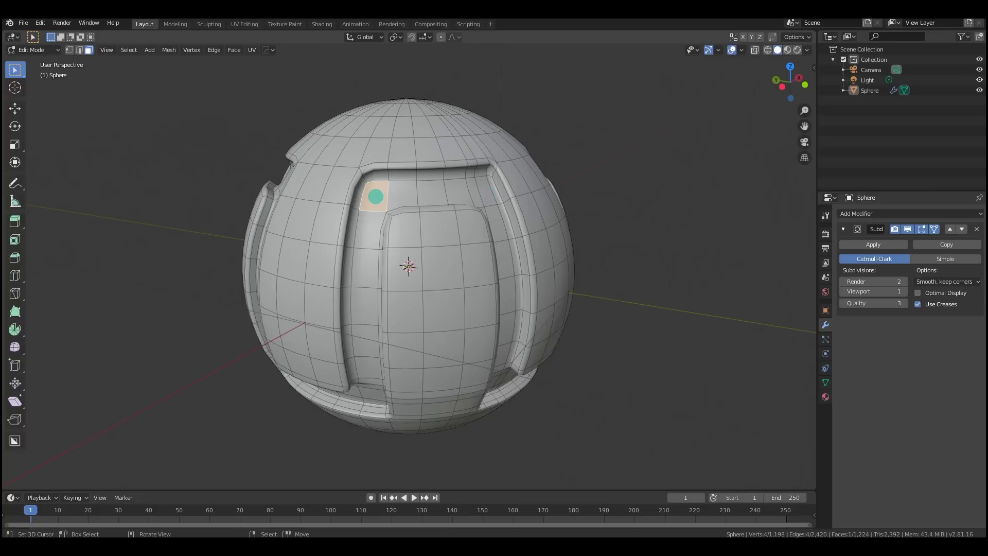
pyautogui.keyDown('ctrl'); pyautogui.rightClick(411, 194); pyautogui.keyUp('ctrl')
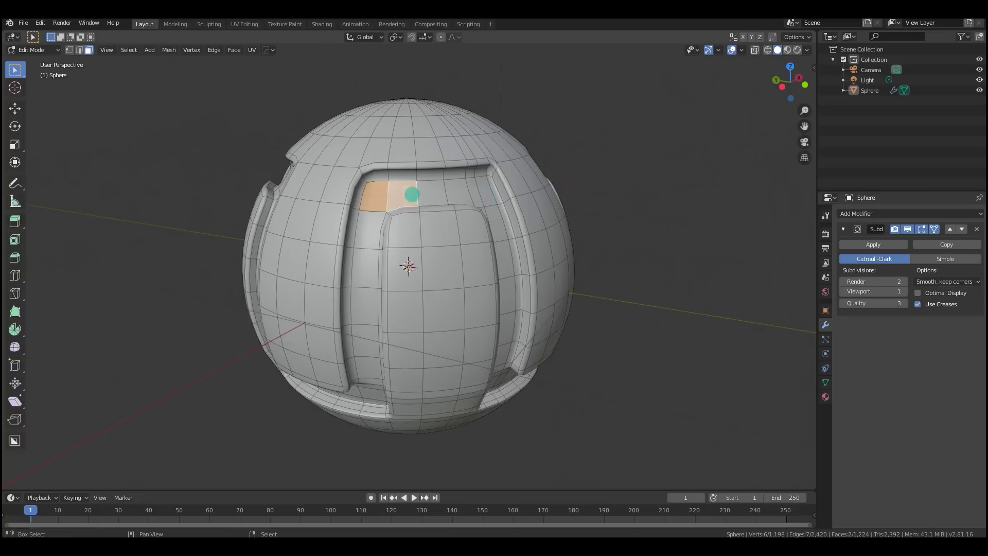
pyautogui.keyDown('ctrl'); pyautogui.rightClick(436, 193); pyautogui.keyUp('ctrl')
pyautogui.keyDown('ctrl'); pyautogui.rightClick(475, 191); pyautogui.keyUp('ctrl')
pyautogui.keyDown('ctrl'); pyautogui.rightClick(485, 203); pyautogui.keyUp('ctrl')
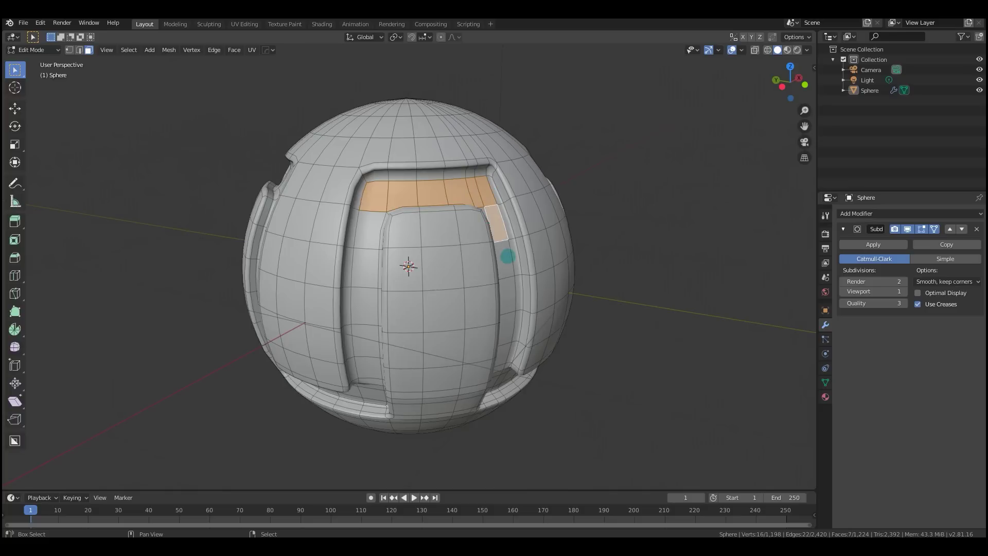
pyautogui.keyDown('ctrl'); pyautogui.rightClick(509, 260); pyautogui.keyUp('ctrl')
pyautogui.keyDown('ctrl'); pyautogui.rightClick(511, 289); pyautogui.keyUp('ctrl')
# Select the groove's upper-left corner face and pick the shortest path of faces to its upper-right corner
pyautogui.rightClick(368, 181)
pyautogui.rightClick(405, 204)
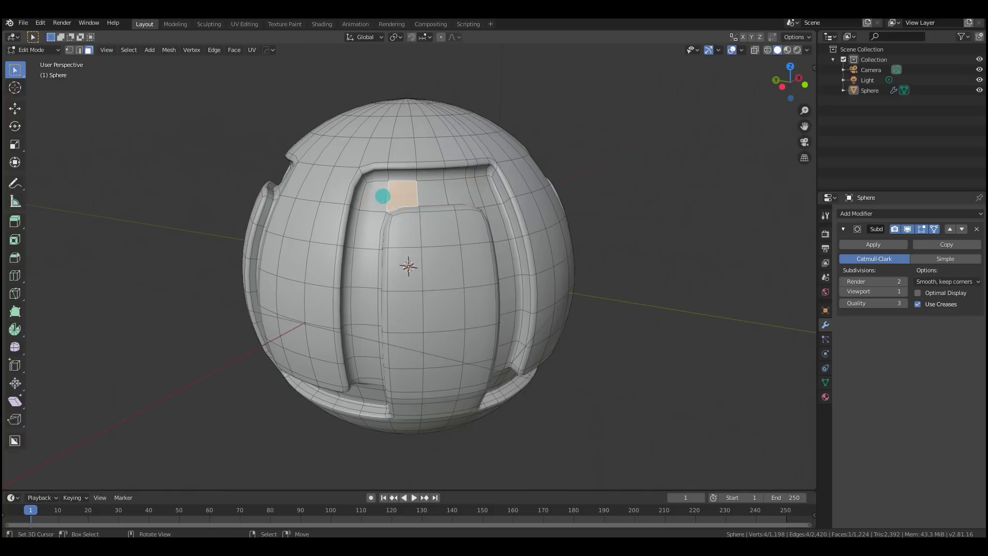
pyautogui.rightClick(381, 196)
pyautogui.keyDown('ctrl'); pyautogui.rightClick(488, 194); pyautogui.keyUp('ctrl')
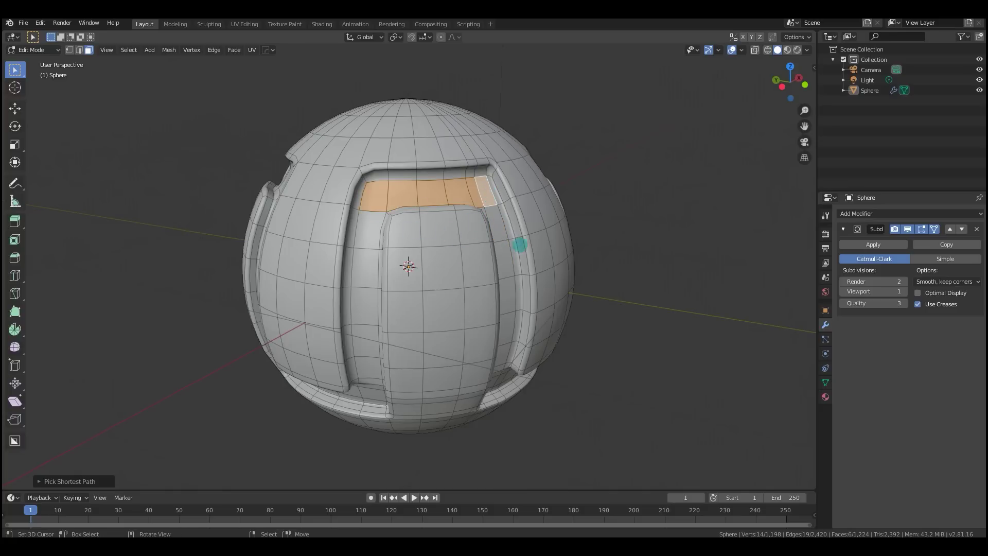
# Extend the shortest-path selection down the groove's side, along its lower run and up the next vertical channel
pyautogui.moveTo(519, 243); pyautogui.dragTo(435, 318, button='middle')
pyautogui.keyDown('ctrl'); pyautogui.rightClick(444, 375); pyautogui.keyUp('ctrl')
pyautogui.moveTo(444, 375); pyautogui.dragTo(403, 320, button='middle')
pyautogui.keyDown('ctrl'); pyautogui.rightClick(378, 325); pyautogui.keyUp('ctrl')
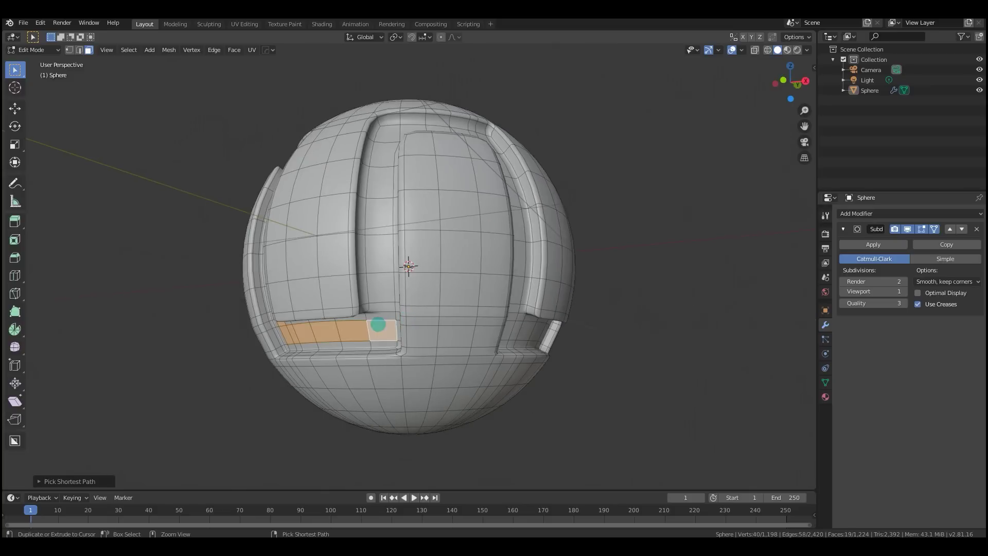
pyautogui.keyDown('ctrl'); pyautogui.rightClick(387, 134); pyautogui.keyUp('ctrl')
# Continue the shortest-path selection across the next panel's upper groove, down its far side, along the lower run and up again
pyautogui.moveTo(488, 184); pyautogui.dragTo(430, 198, button='middle')
pyautogui.keyDown('ctrl'); pyautogui.rightClick(430, 199); pyautogui.keyUp('ctrl')
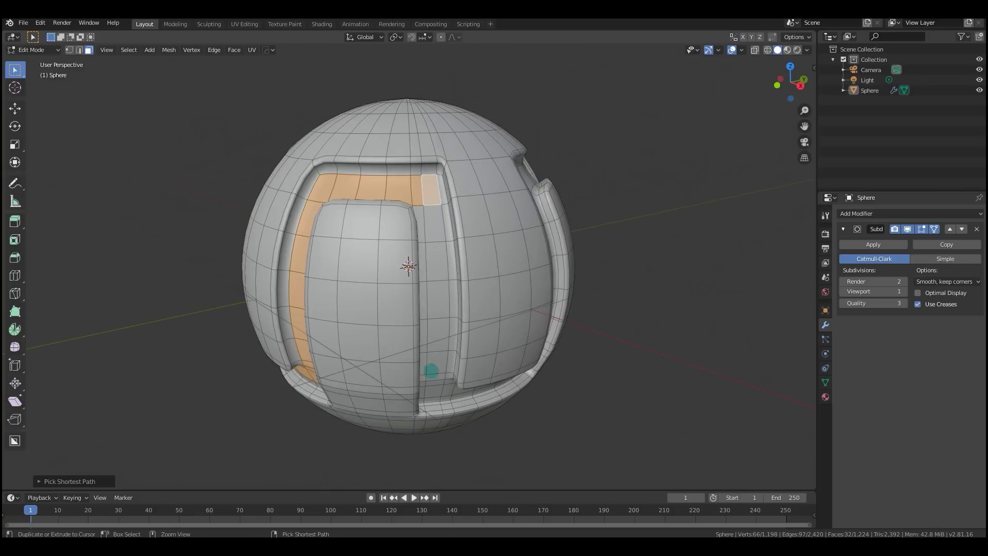
pyautogui.keyDown('ctrl'); pyautogui.rightClick(432, 366); pyautogui.keyUp('ctrl')
pyautogui.moveTo(472, 369); pyautogui.dragTo(416, 358, button='middle')
pyautogui.keyDown('ctrl'); pyautogui.rightClick(416, 359); pyautogui.keyUp('ctrl')
pyautogui.keyDown('ctrl'); pyautogui.rightClick(406, 154); pyautogui.keyUp('ctrl')
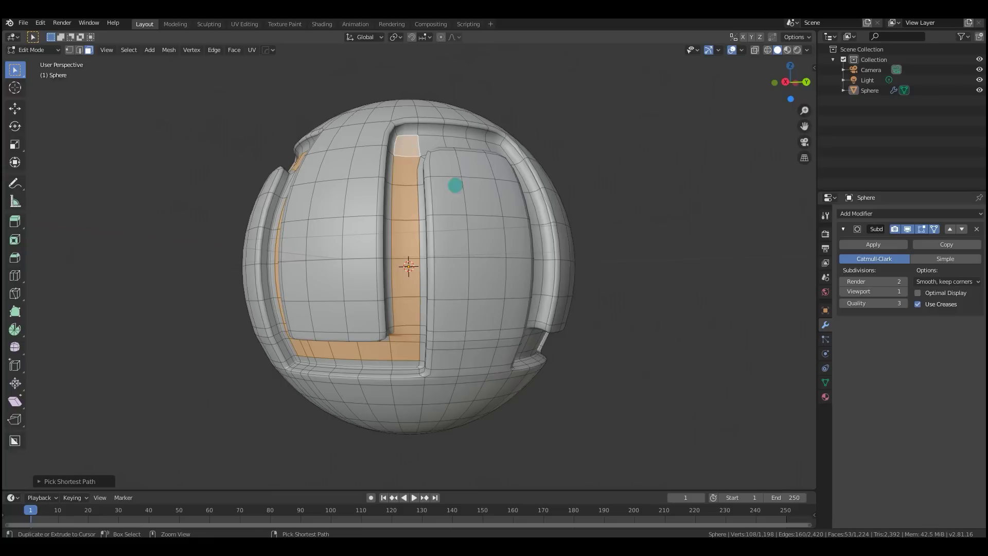
# Extend the shortest-path face selection across the next panel's upper groove, down its far side, along the lower run and up the following channel
pyautogui.moveTo(455, 183); pyautogui.dragTo(441, 203, button='middle')
pyautogui.keyDown('ctrl'); pyautogui.rightClick(438, 170); pyautogui.keyUp('ctrl')
pyautogui.moveTo(439, 378); pyautogui.dragTo(419, 350, button='middle')
pyautogui.keyDown('ctrl'); pyautogui.rightClick(420, 350); pyautogui.keyUp('ctrl')
pyautogui.keyDown('ctrl'); pyautogui.rightClick(434, 164); pyautogui.keyUp('ctrl')
# Finish the shortest-path face selection through the remaining lower run and vertical channel to close the groove loop around the sphere
pyautogui.moveTo(438, 166); pyautogui.dragTo(437, 203, button='middle')
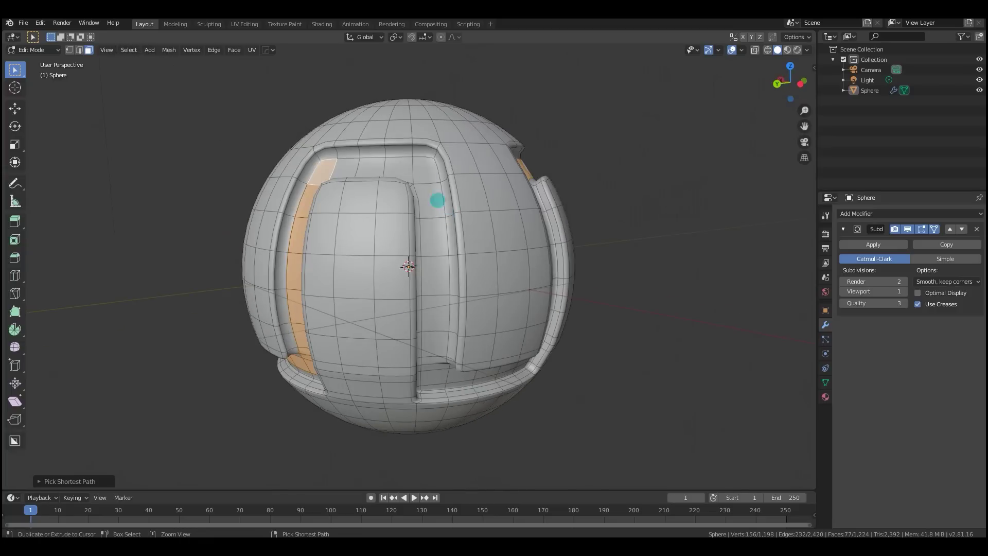
pyautogui.keyDown('ctrl'); pyautogui.rightClick(434, 373); pyautogui.keyUp('ctrl')
pyautogui.moveTo(475, 365); pyautogui.dragTo(433, 360, button='middle')
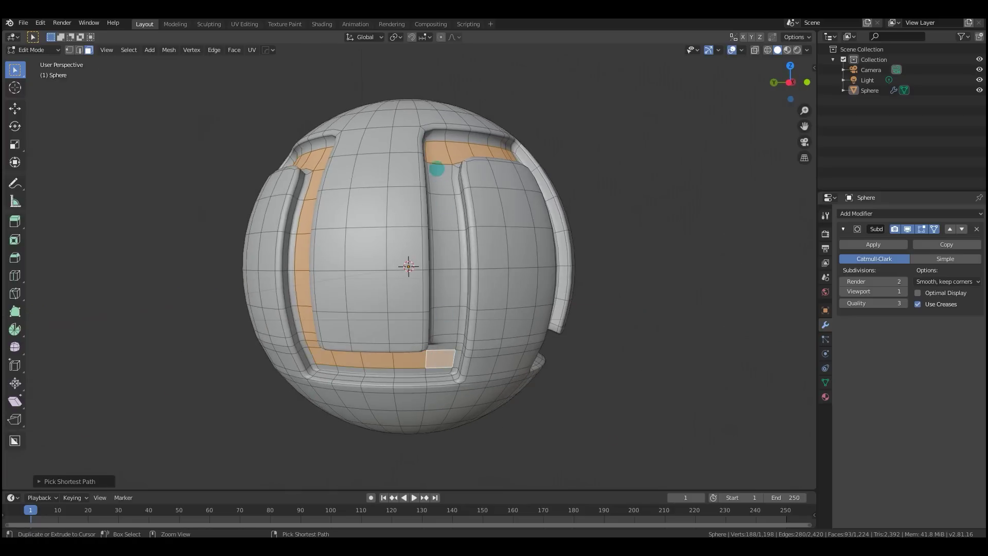
pyautogui.keyDown('ctrl'); pyautogui.rightClick(441, 168); pyautogui.keyUp('ctrl')
pyautogui.moveTo(443, 170); pyautogui.dragTo(394, 207, button='middle')
pyautogui.scroll(-3, 520, 195)
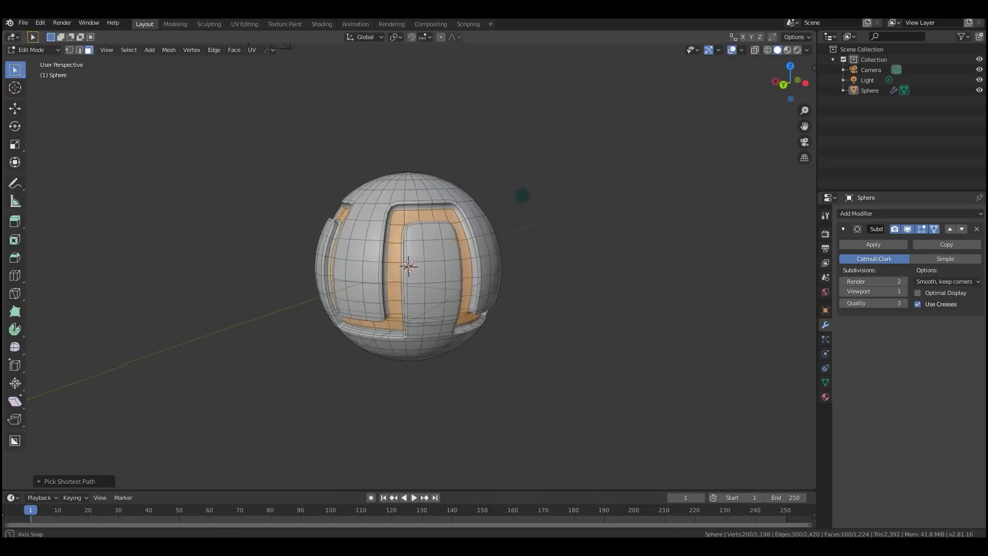
pyautogui.moveTo(521, 194); pyautogui.dragTo(547, 214, button='middle')
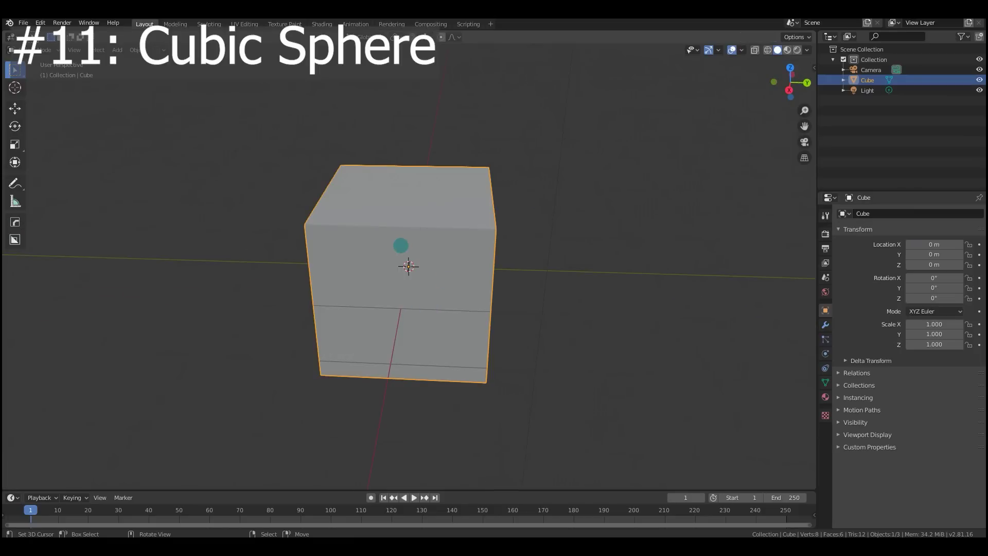
pyautogui.hotkey('shift', 'a')
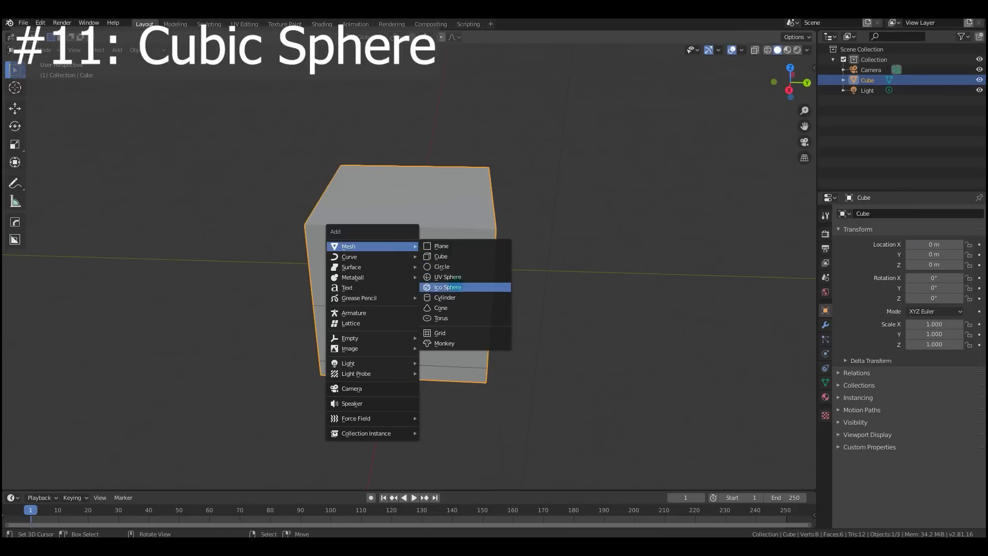
pyautogui.moveTo(605, 328); pyautogui.dragTo(499, 327, button='middle')
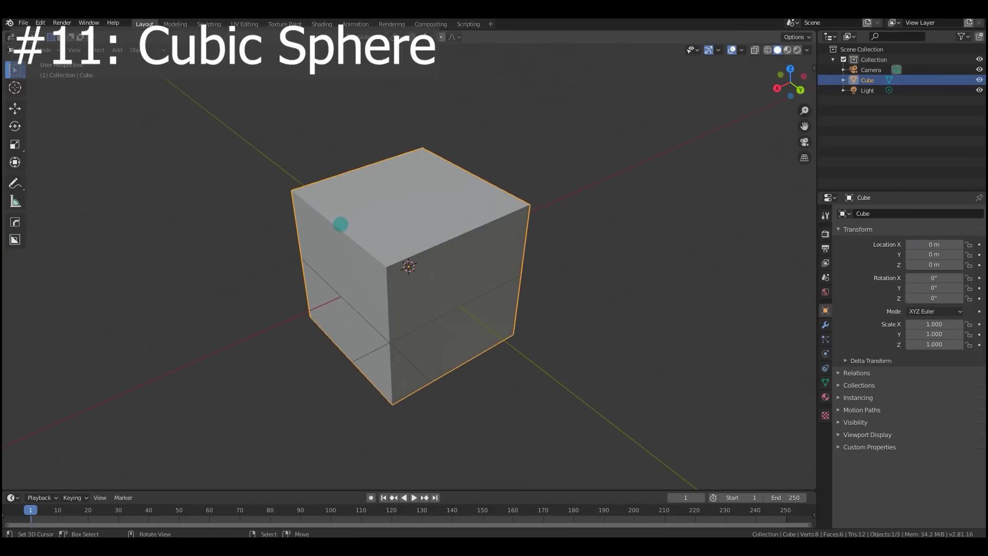
pyautogui.moveTo(470, 298); pyautogui.dragTo(354, 231, button='middle')
# Add a Subdivision Surface modifier to the cube and set its viewport subdivisions to 4
pyautogui.click(825, 325)
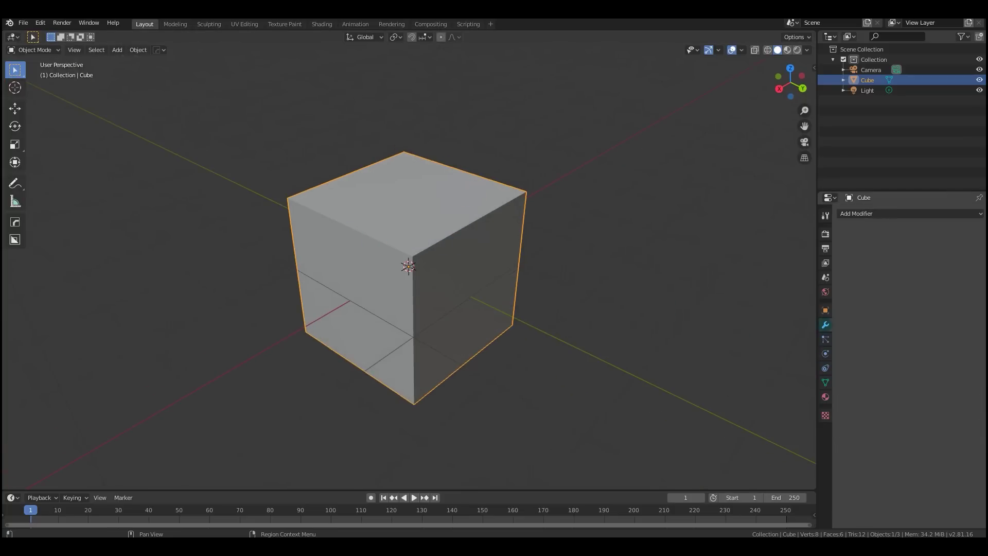
pyautogui.click(864, 213)
pyautogui.click(793, 384)
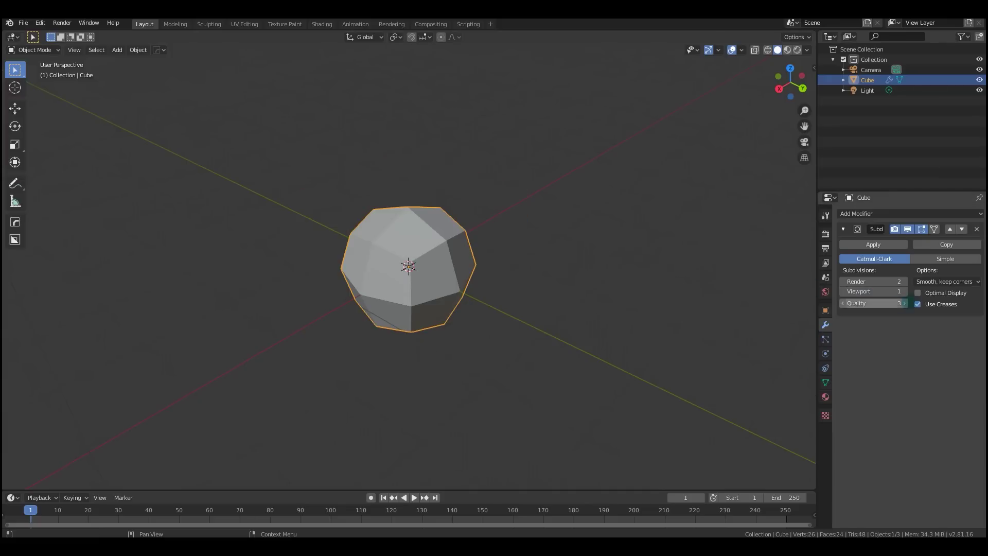
pyautogui.click(904, 291)
pyautogui.click(904, 291)
pyautogui.click(905, 291)
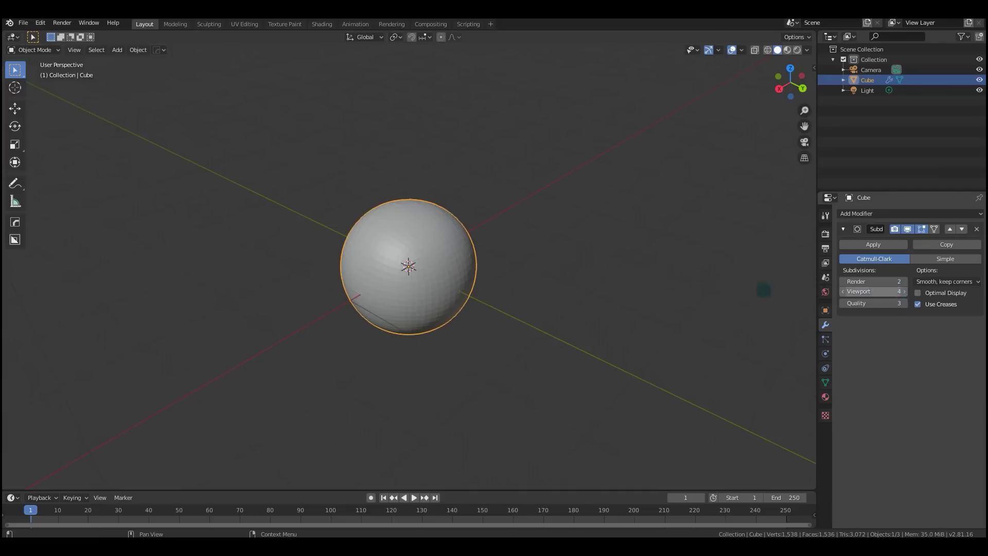
# Examine the rounded cube's faceting up close from several angles, briefly checking its mesh in Edit Mode
pyautogui.moveTo(763, 289); pyautogui.dragTo(617, 276, button='middle')
pyautogui.scroll(3, 563, 282)
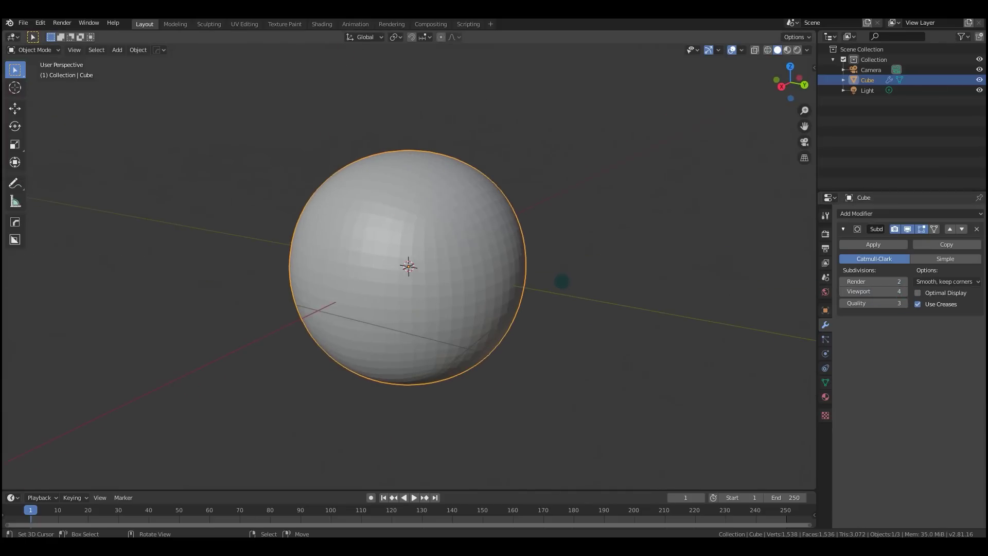
pyautogui.scroll(2, 472, 234)
pyautogui.press('Tab')
pyautogui.moveTo(452, 236); pyautogui.dragTo(468, 249, button='middle')
pyautogui.press('Tab')
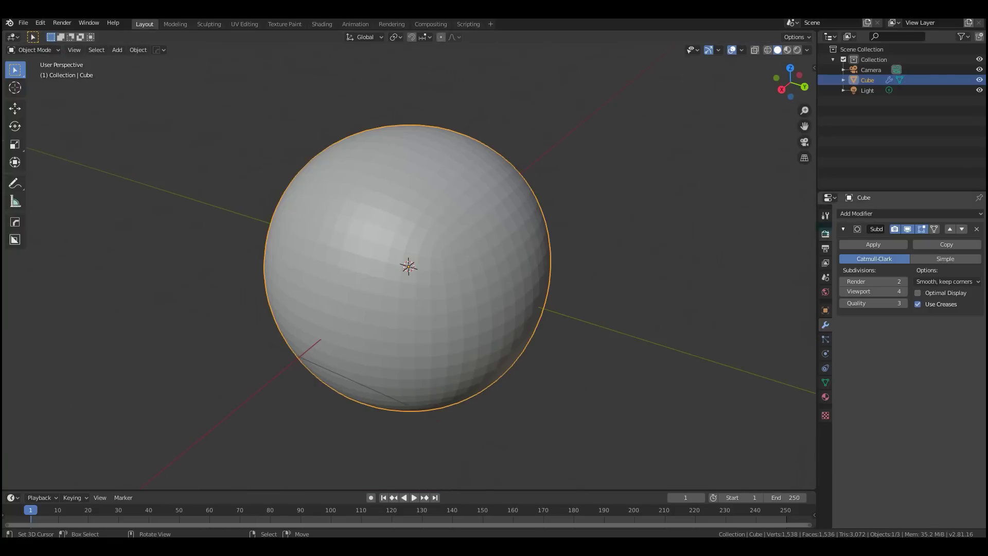
pyautogui.scroll(2, 793, 253)
pyautogui.moveTo(793, 254); pyautogui.dragTo(422, 278, button='middle')
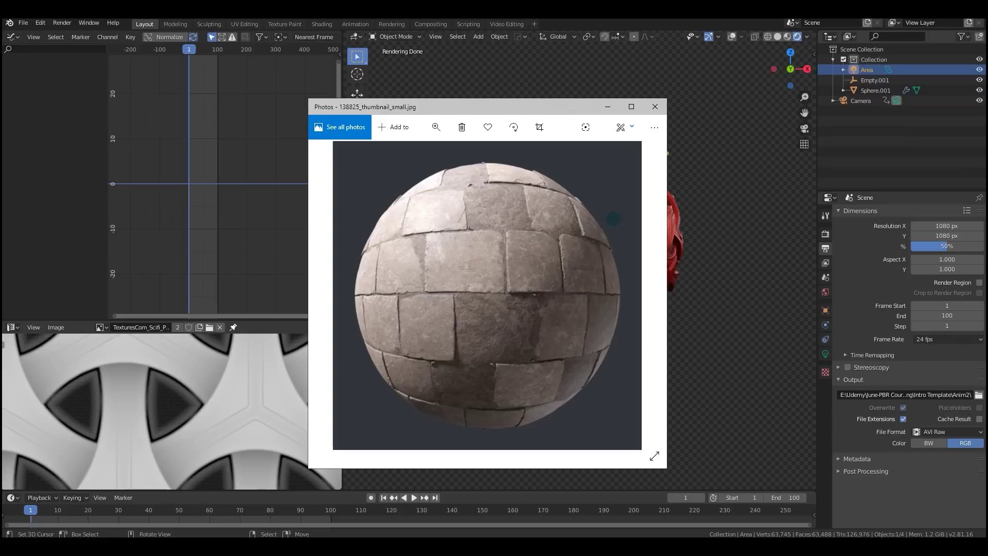
# Close the stone-sphere reference photo and place a new UV sphere 4.81 m along the X axis
pyautogui.click(655, 107)
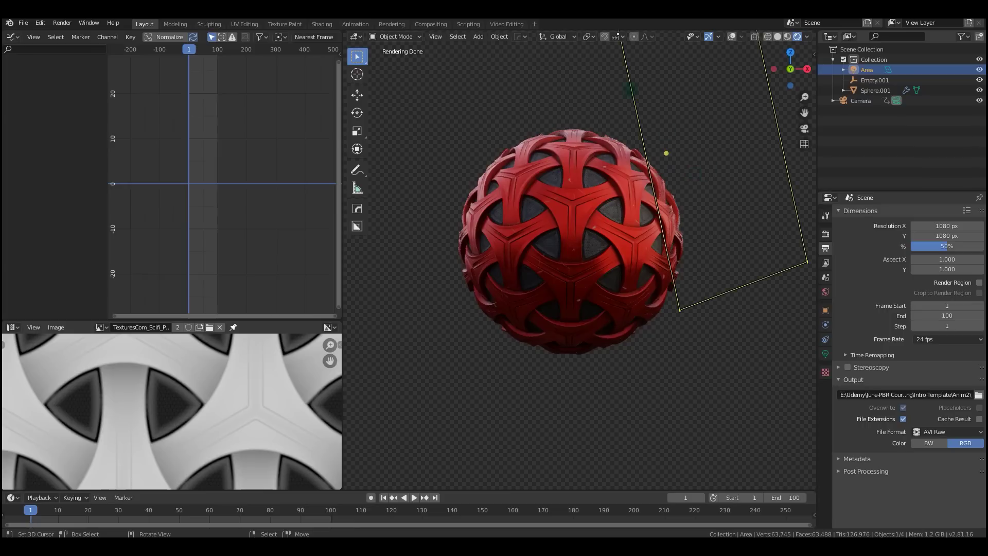
pyautogui.moveTo(702, 133); pyautogui.dragTo(576, 150, button='middle')
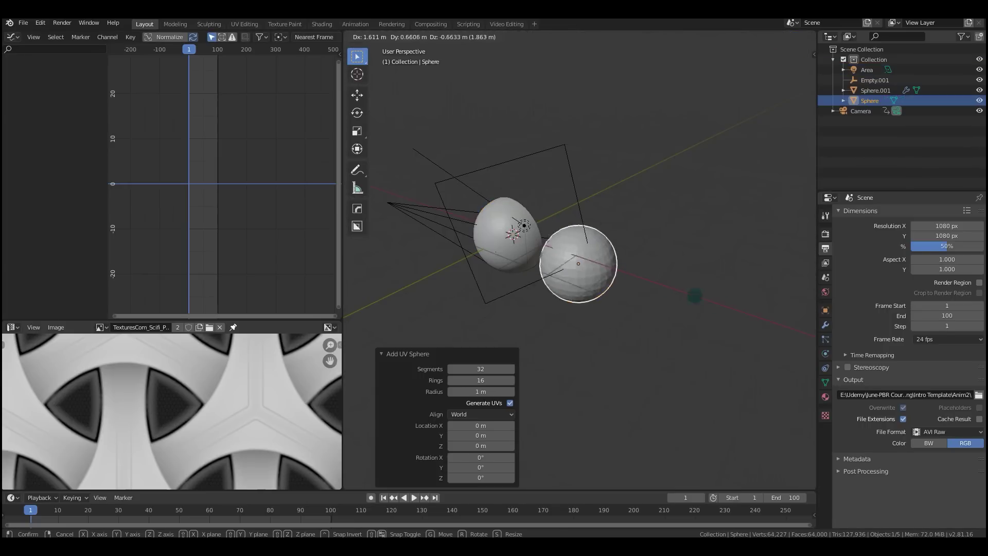
pyautogui.press('g')
pyautogui.press('x')
pyautogui.click(777, 325)
# Rotate the new UV sphere 90° about the X axis and frame it in the viewport
pyautogui.press('r')
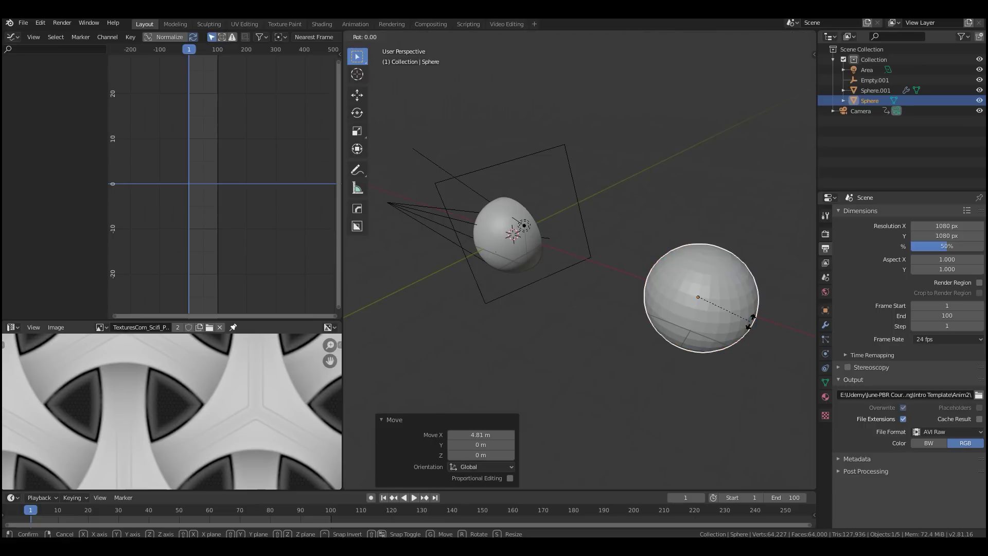
pyautogui.press('x')
pyautogui.press('9')
pyautogui.press('0')
pyautogui.press('Return')
pyautogui.press('KP_Decimal')
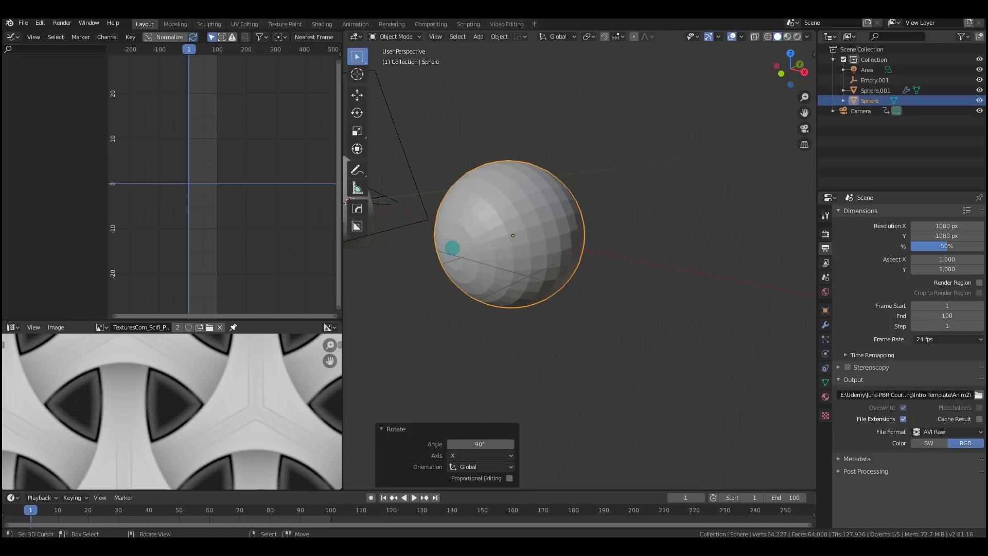
# Delete the half of the UV sphere on the positive Y side in Edit Mode, keeping the centre vertex loop
pyautogui.press('KP_3')
pyautogui.press('Tab')
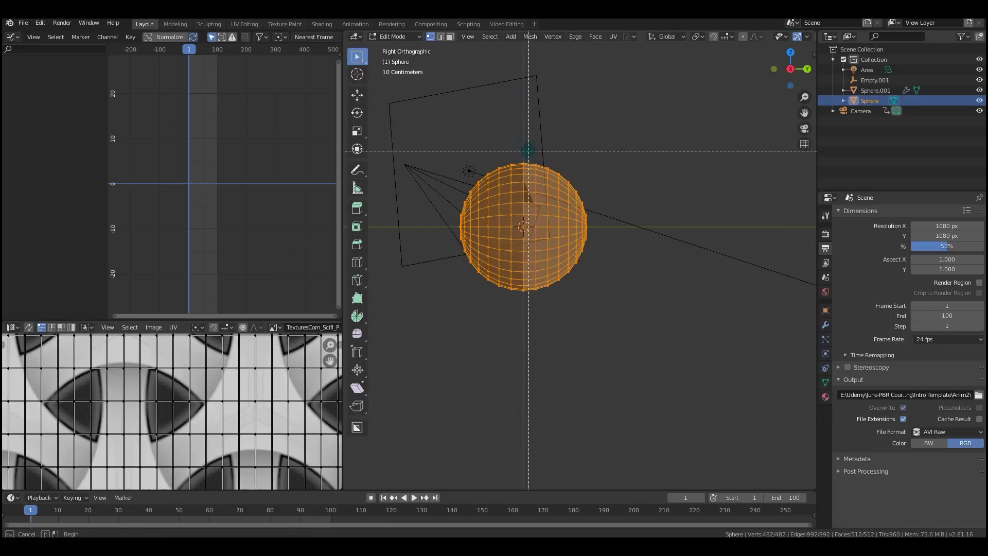
pyautogui.hotkey('alt', 'a')
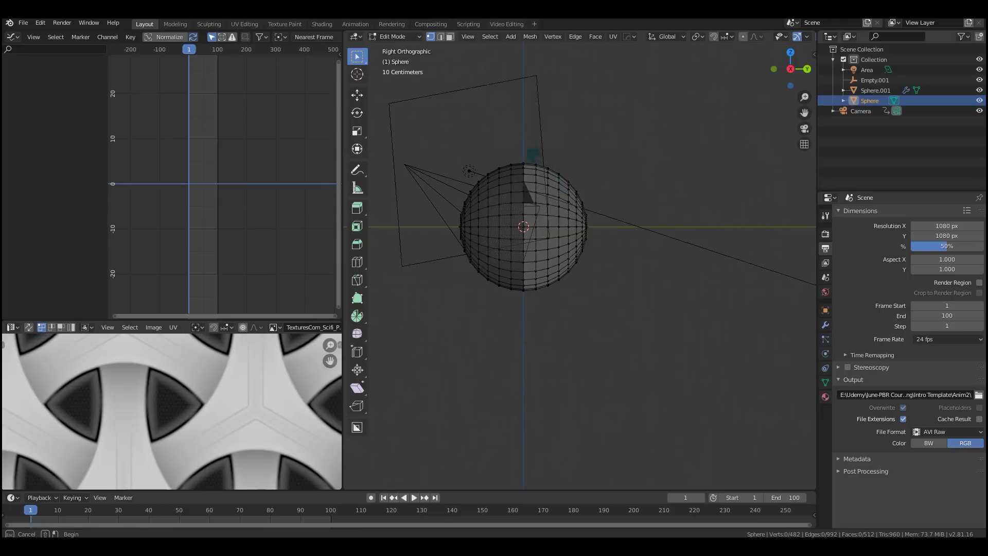
pyautogui.moveTo(529, 149); pyautogui.dragTo(624, 305)
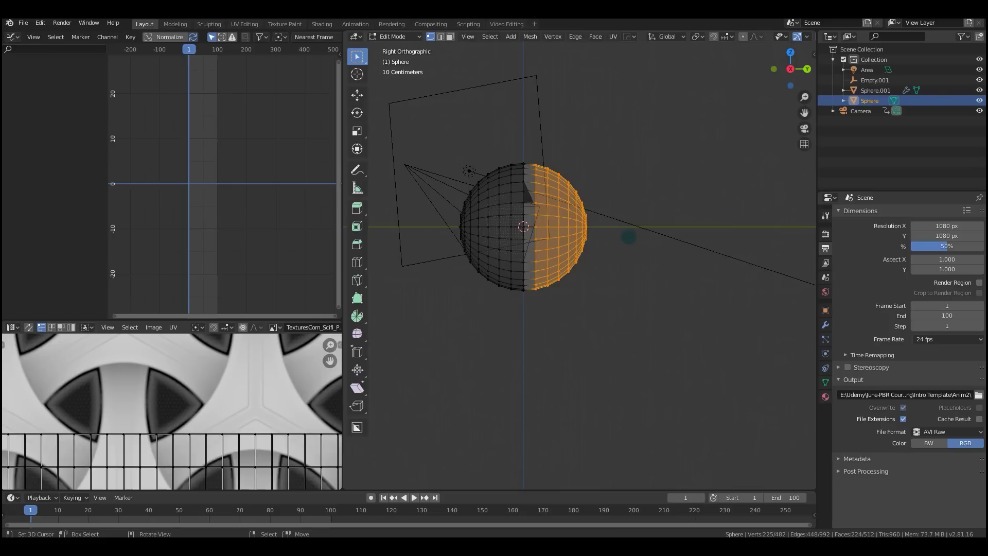
pyautogui.press('x')
pyautogui.click(608, 243)
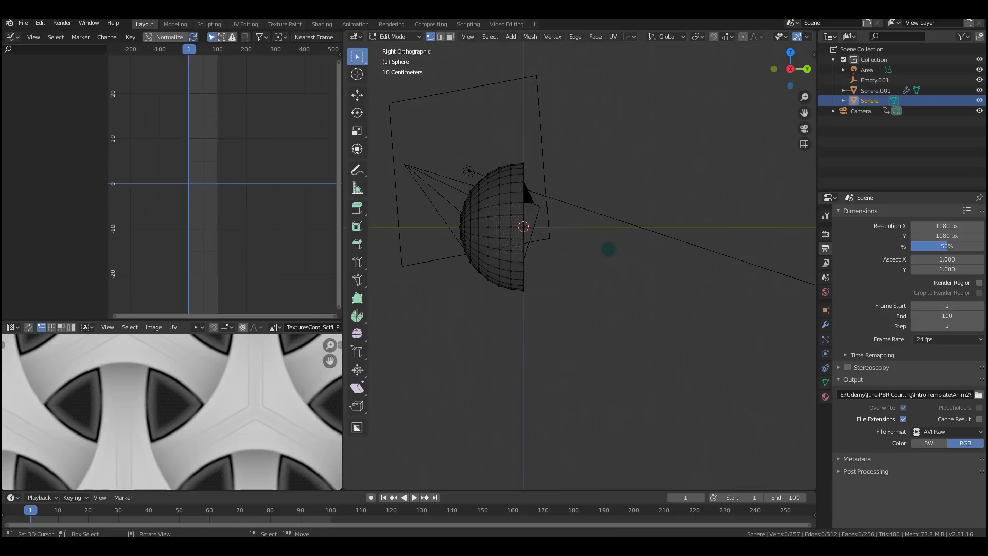
# Select the whole hemisphere mesh and unwrap it with Project From View in front orthographic view
pyautogui.moveTo(607, 256); pyautogui.dragTo(725, 263, button='middle')
pyautogui.press('KP_1')
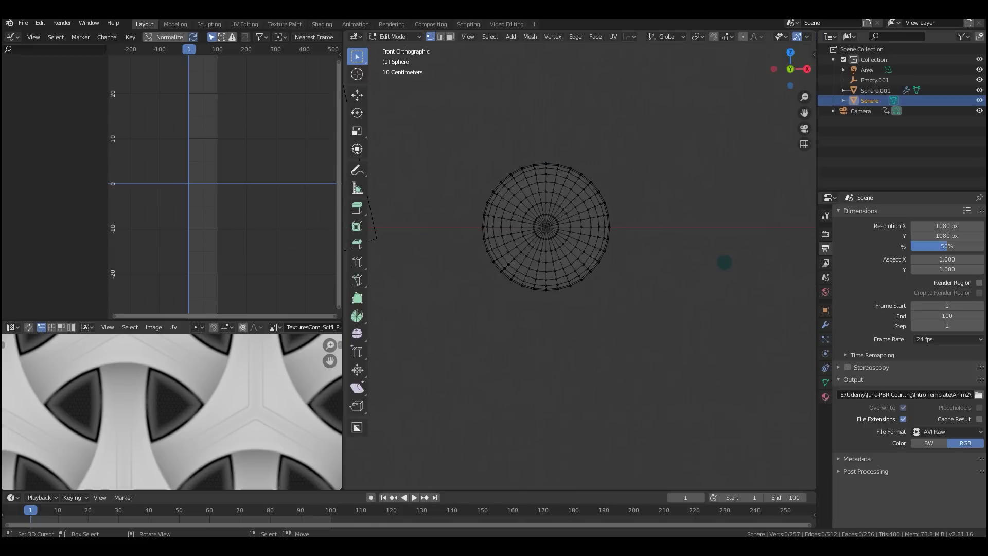
pyautogui.hotkey('ctrl', 'l')
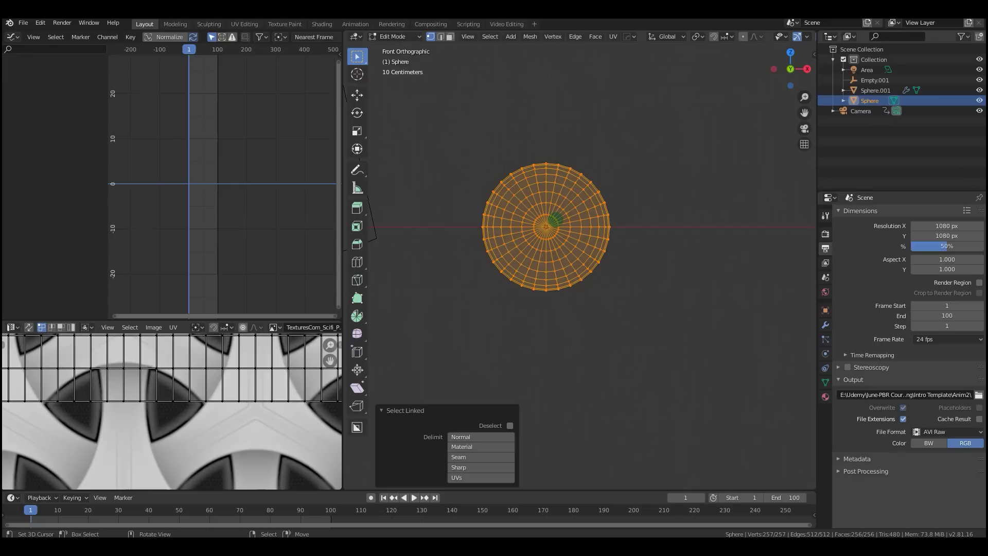
pyautogui.press('u')
pyautogui.click(548, 317)
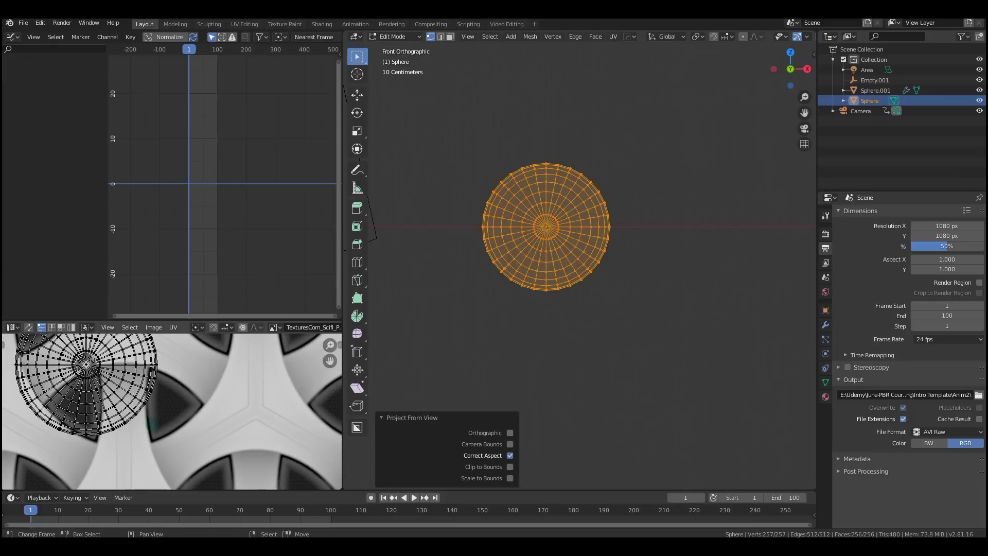
# Scale up the hemisphere's entire UV island and reposition it over the sci-fi texture, then adjust its size again
pyautogui.scroll(-5, 94, 474)
pyautogui.press('a')
pyautogui.scroll(2, 170, 392)
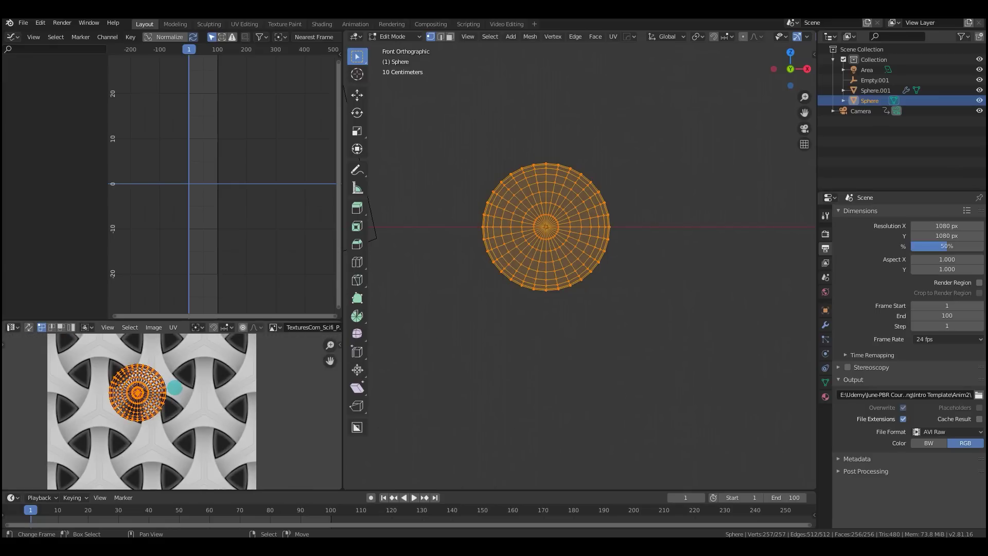
pyautogui.press('s')
pyautogui.click(245, 399)
pyautogui.press('g')
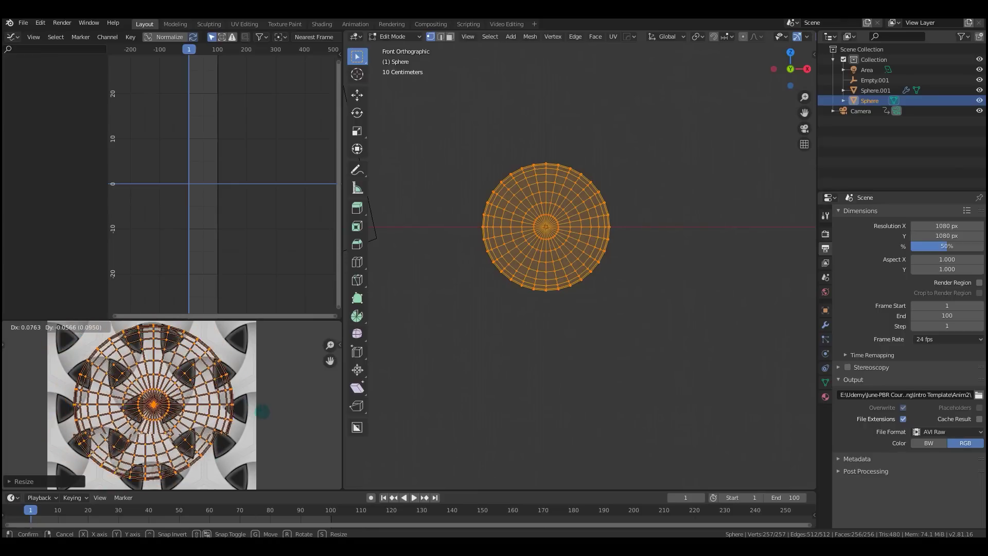
pyautogui.click(264, 414)
pyautogui.press('s')
pyautogui.click(282, 415)
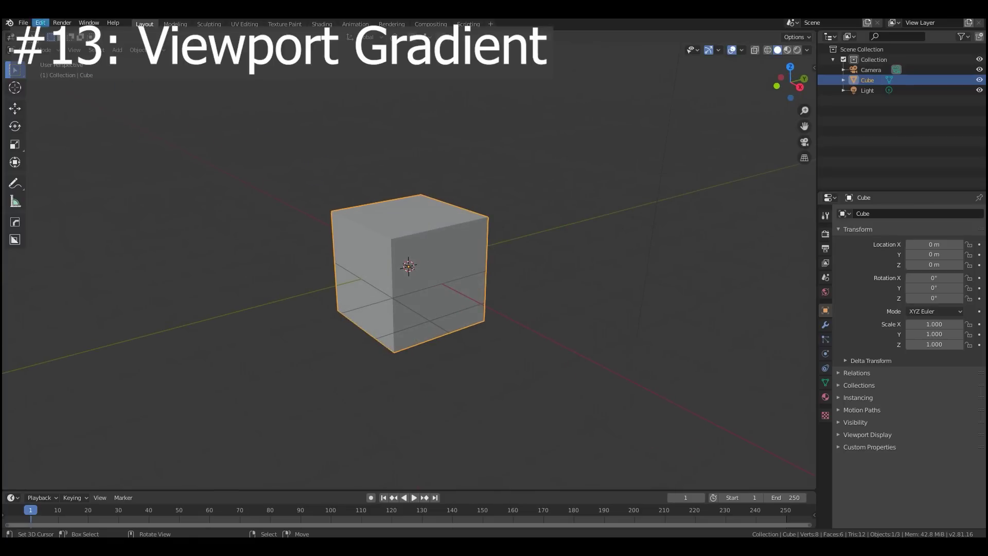
# Enable Use Gradient in the Gradient Colors of the 3D Viewport theme in the Blender preferences
pyautogui.click(40, 23)
pyautogui.click(72, 170)
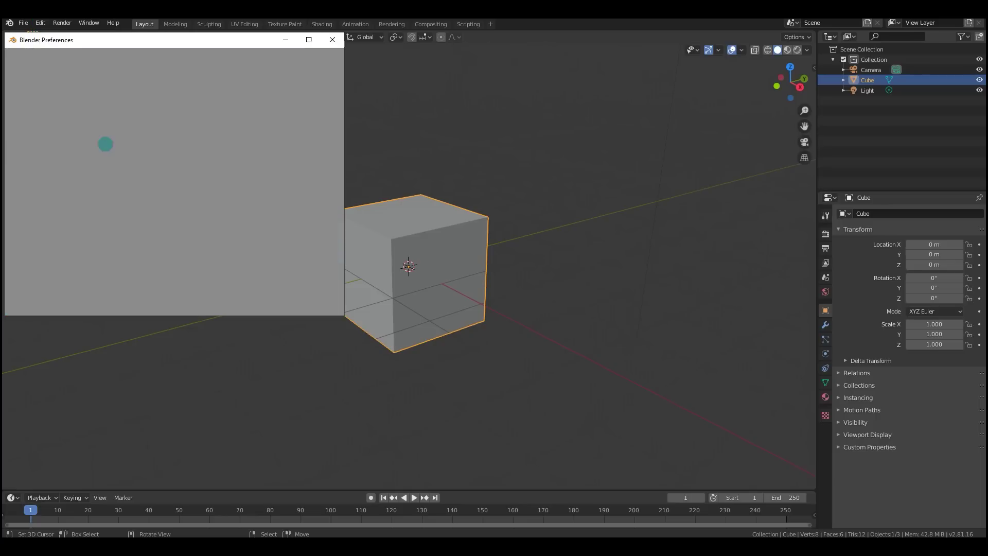
pyautogui.click(111, 110)
pyautogui.scroll(-20, 152, 251)
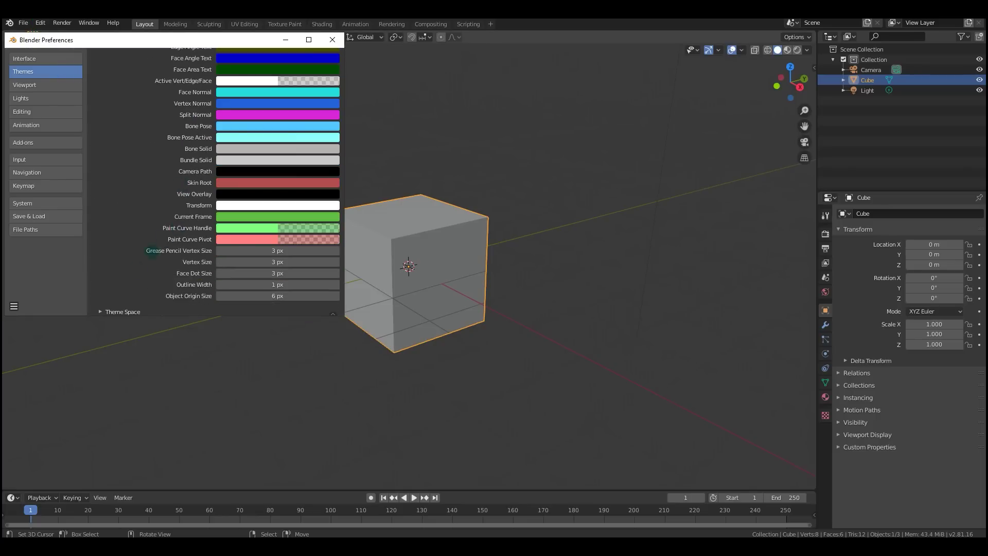
pyautogui.click(123, 312)
pyautogui.scroll(-12, 154, 257)
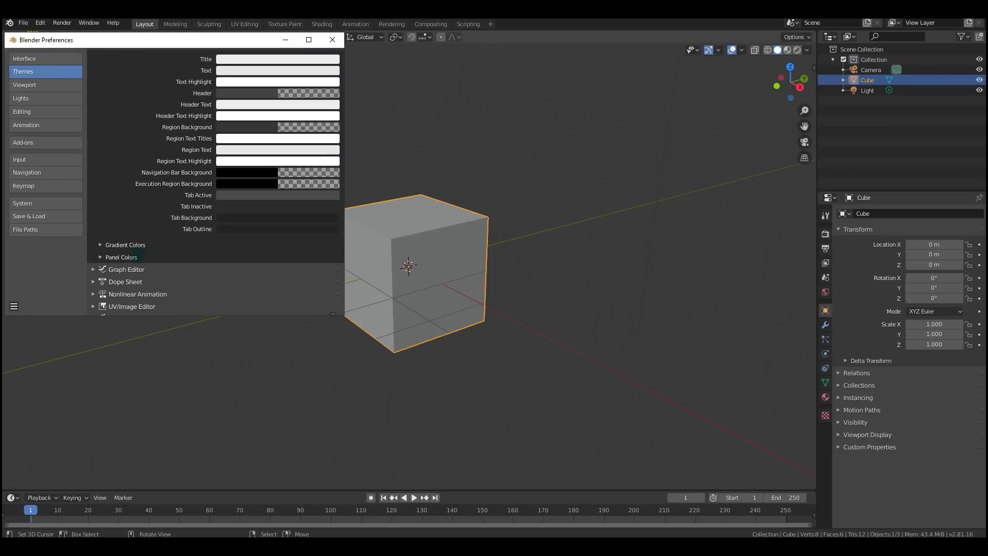
pyautogui.click(335, 260)
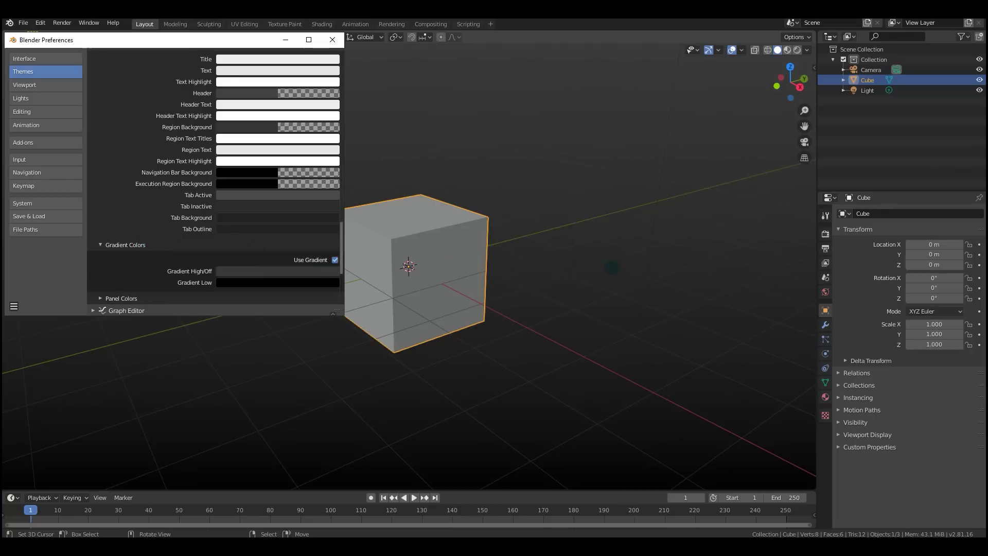
pyautogui.moveTo(515, 257); pyautogui.dragTo(566, 268, button='middle')
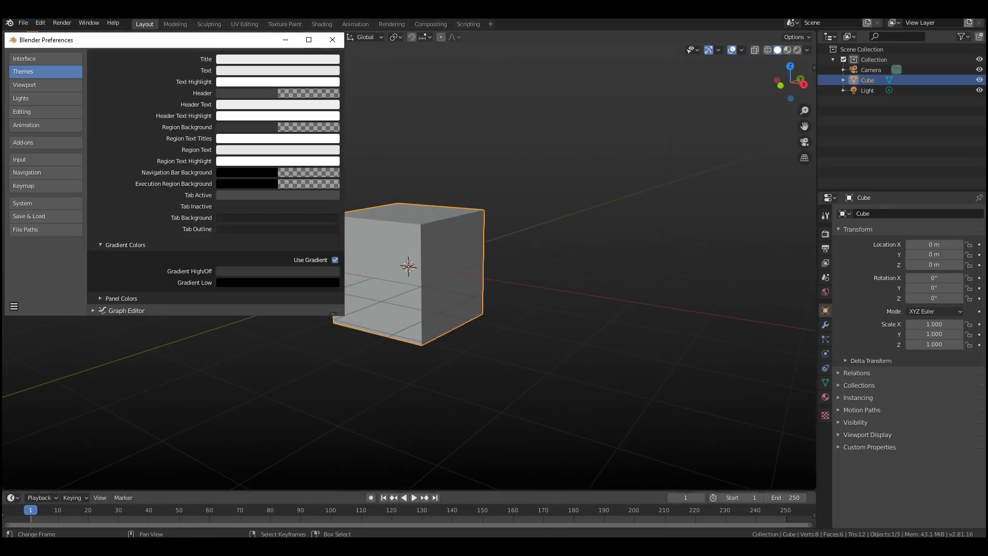
# Set the viewport theme's Gradient Low colour to dark red with a value of about 0.455
pyautogui.click(278, 282)
pyautogui.moveTo(330, 192); pyautogui.dragTo(331, 186)
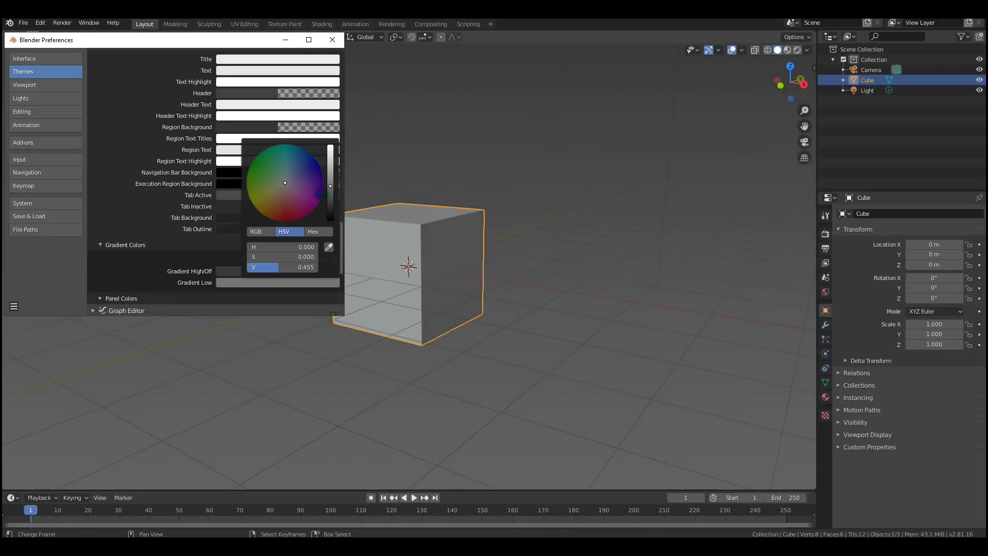
pyautogui.moveTo(287, 212); pyautogui.dragTo(284, 215)
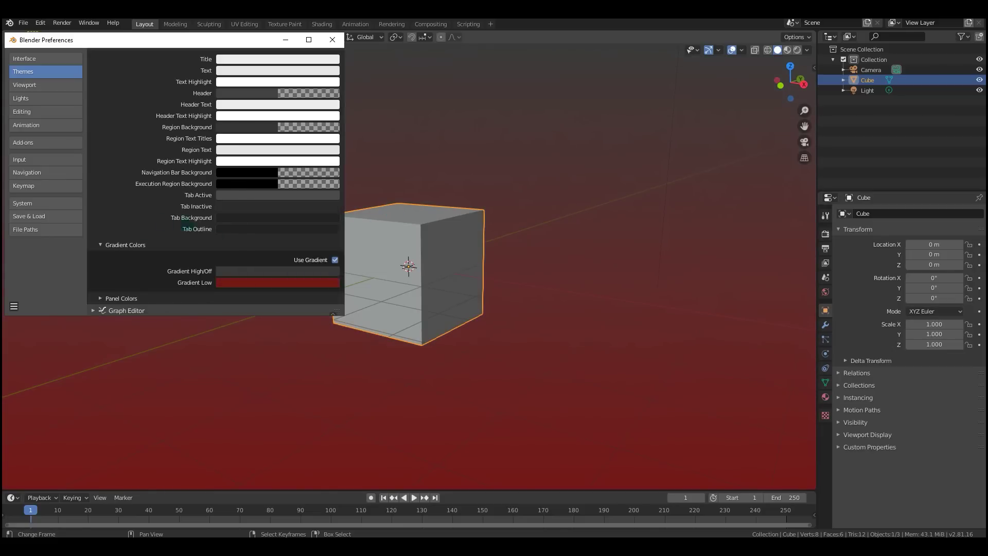
# Set the viewport theme's Gradient High/Off colour to dark green, about hue 0.383, saturation 0.702 and value 0.224
pyautogui.click(273, 270)
pyautogui.moveTo(330, 193); pyautogui.dragTo(330, 138)
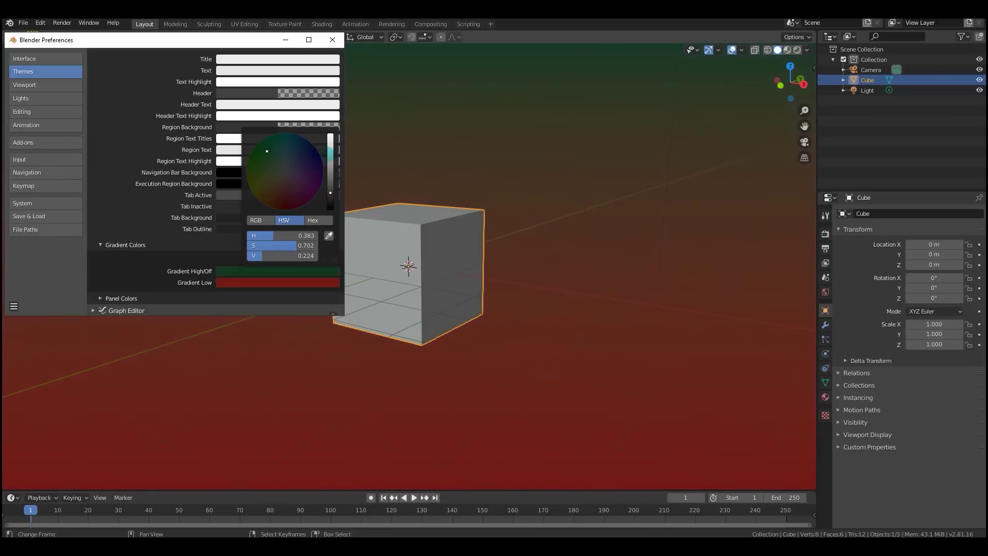
pyautogui.moveTo(273, 156); pyautogui.dragTo(267, 151)
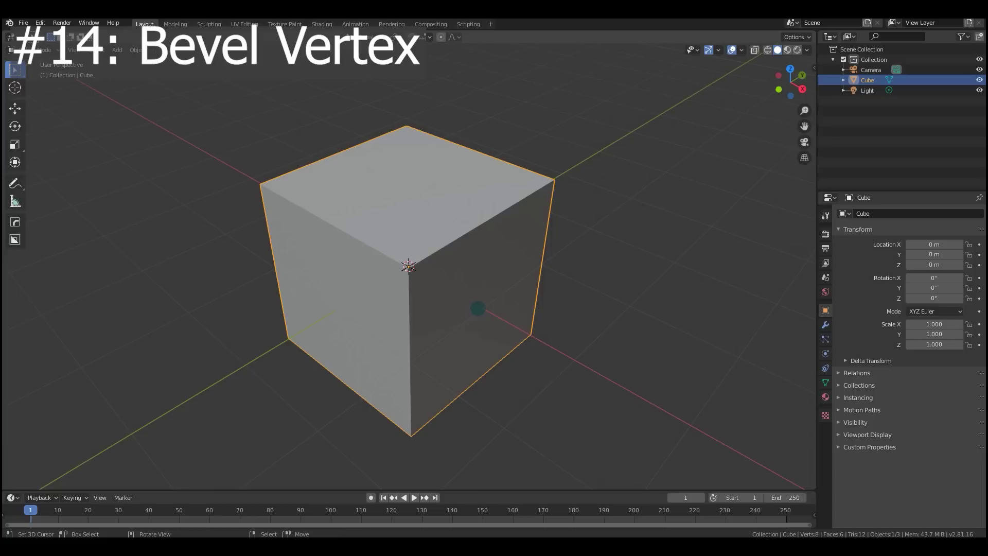
# Enter Edit Mode on the cube and deselect its nearest top corner vertex
pyautogui.moveTo(433, 286); pyautogui.dragTo(474, 298, button='middle')
pyautogui.press('Tab')
pyautogui.keyDown('shift'); pyautogui.click(410, 241); pyautogui.keyUp('shift')
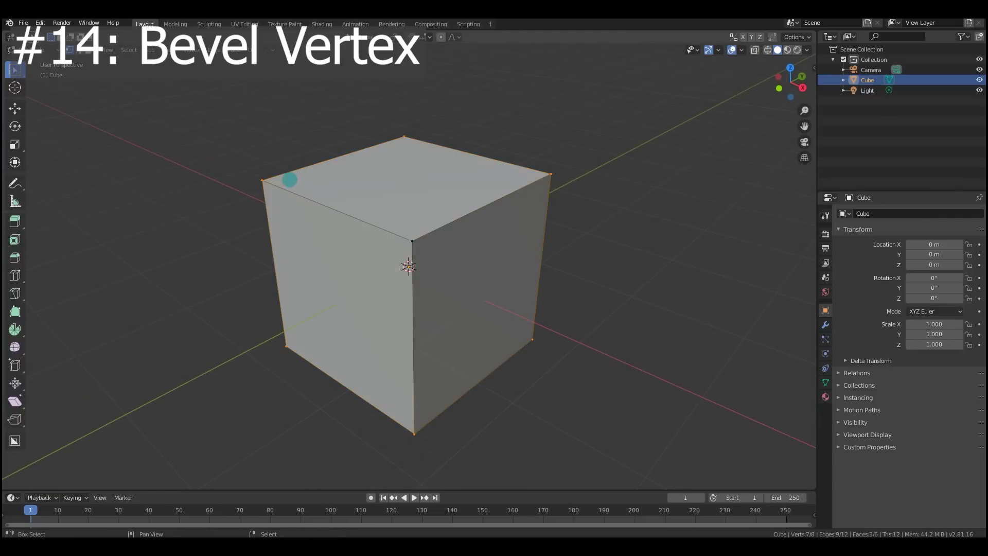
# Try beveling the cube's top edge between the nearest corner vertex and its neighbour, then undo the bevel
pyautogui.click(412, 240)
pyautogui.keyDown('shift'); pyautogui.click(262, 181); pyautogui.keyUp('shift')
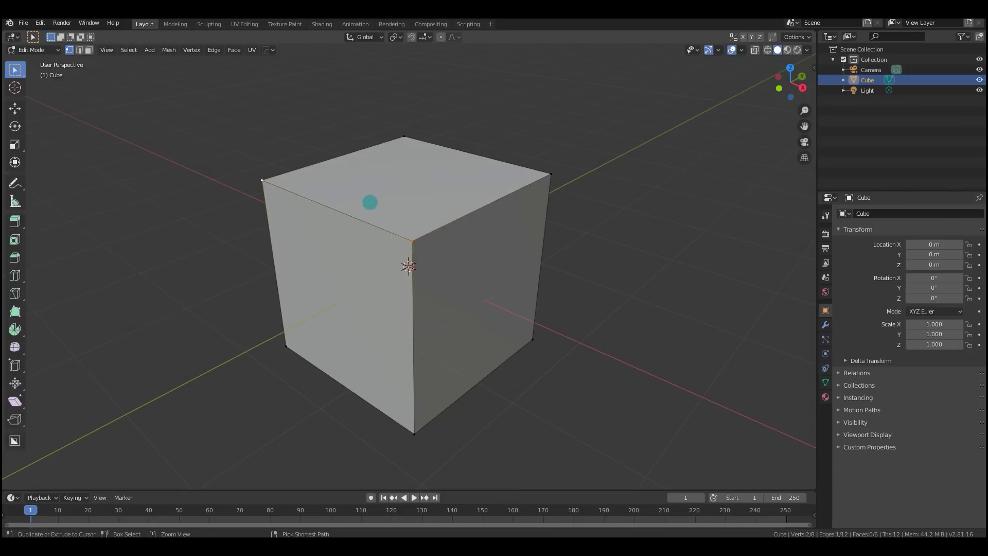
pyautogui.hotkey('ctrl', 'b')
pyautogui.click(453, 222)
pyautogui.hotkey('ctrl', 'z')
# Apply a vertex bevel to the cube's nearest top corner at about 0.84 m, varying the segments up to 7 and back down
pyautogui.hotkey('ctrl', 'shift', 'b')
pyautogui.scroll(7, 590, 270)
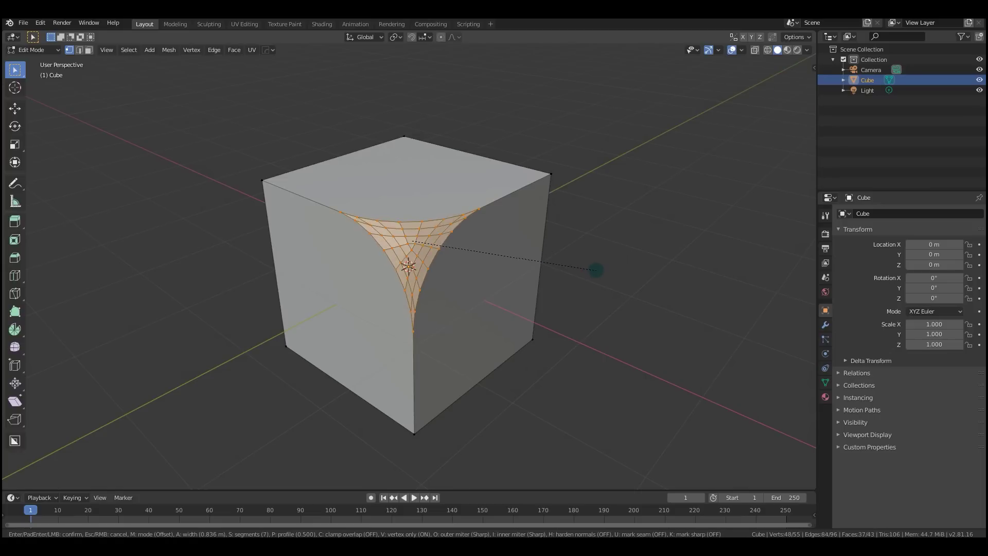
pyautogui.scroll(-7, 590, 271)
pyautogui.scroll(7, 591, 275)
pyautogui.scroll(-7, 588, 287)
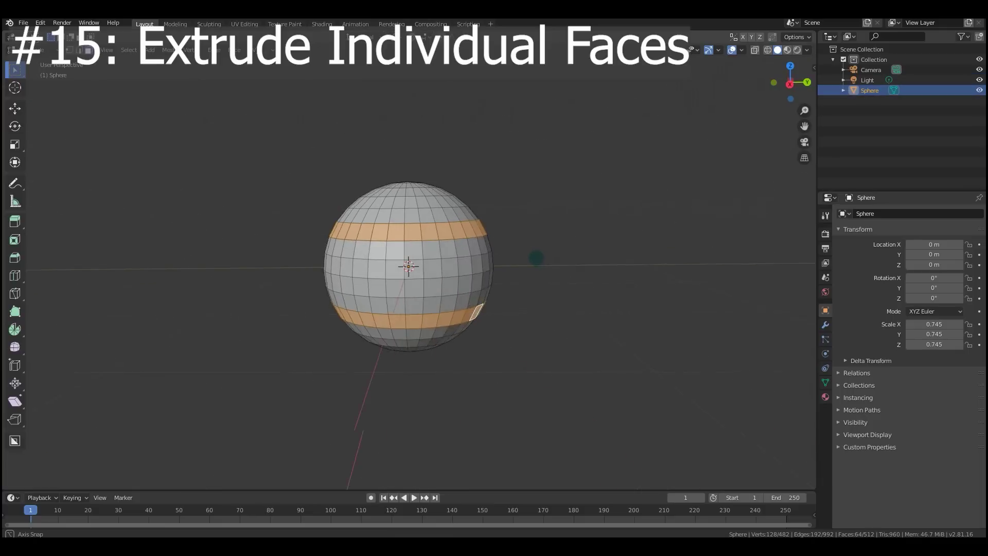
# Try Extrude Individual Faces on the sphere's two selected face loops, then cancel the extrusion
pyautogui.hotkey('alt', 'e')
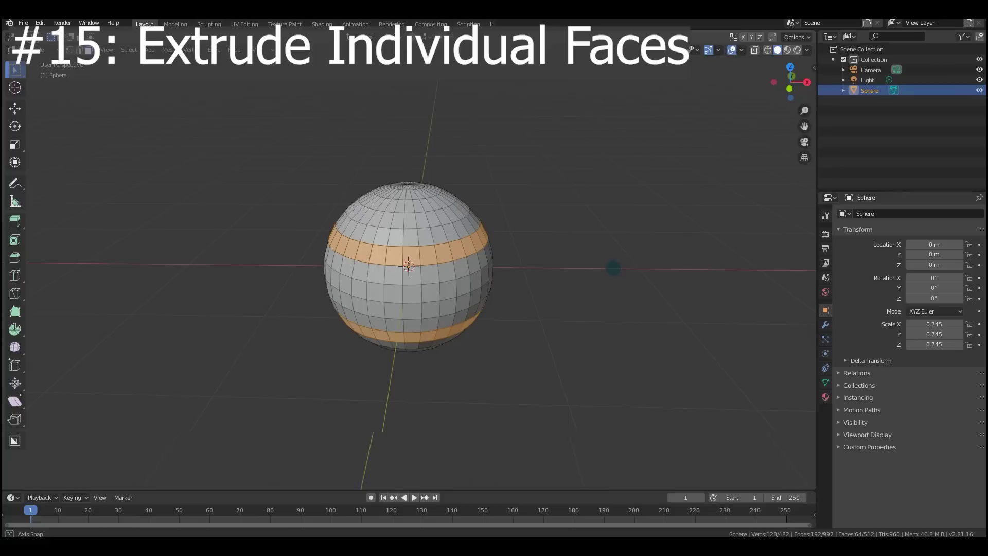
pyautogui.press('Escape')
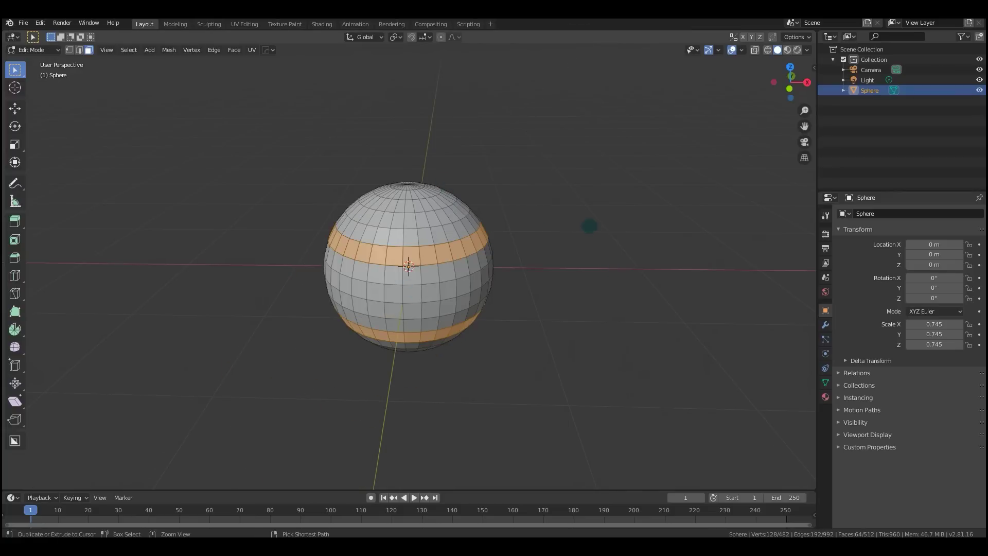
pyautogui.moveTo(562, 248); pyautogui.dragTo(540, 242, button='middle')
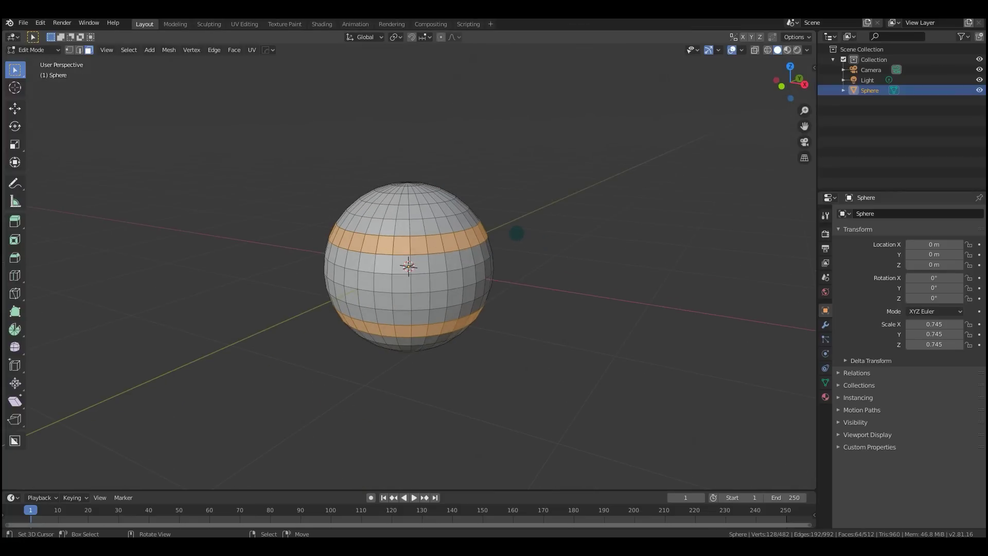
pyautogui.hotkey('alt', 'e')
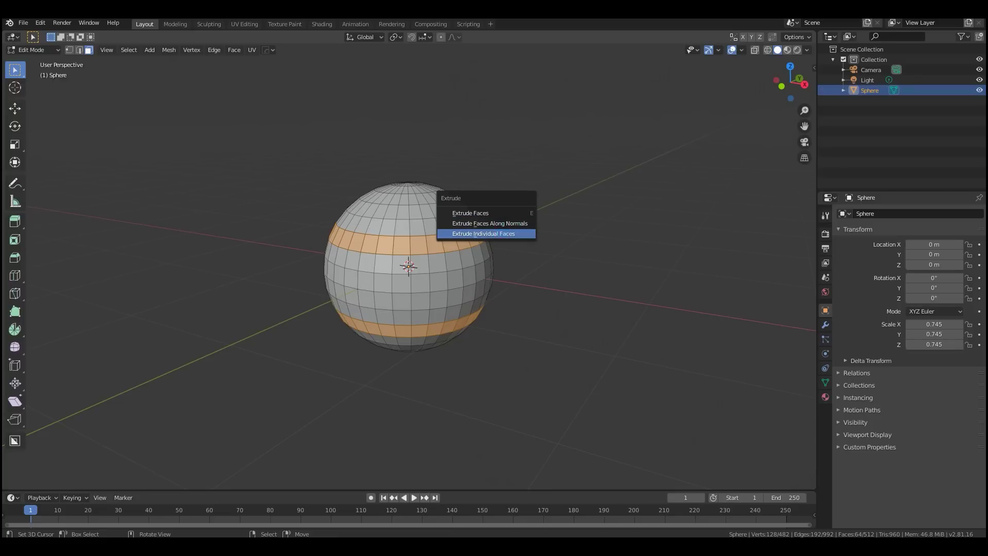
pyautogui.click(484, 233)
pyautogui.rightClick(461, 252)
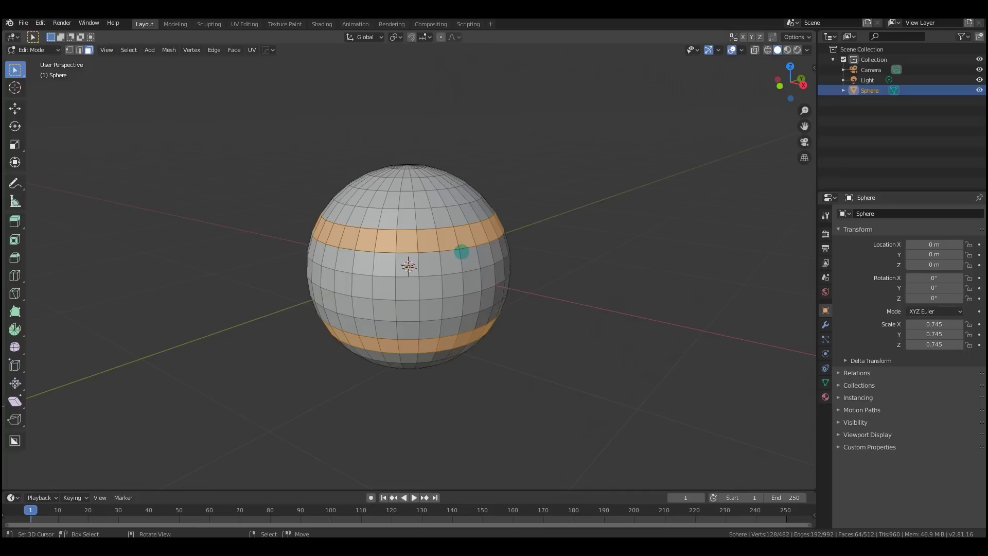
# Try Extrude Faces Along Normals on the sphere's two face loops, pulling them outward about 0.32, then cancel
pyautogui.moveTo(449, 247); pyautogui.dragTo(412, 243, button='middle')
pyautogui.hotkey('alt', 'e')
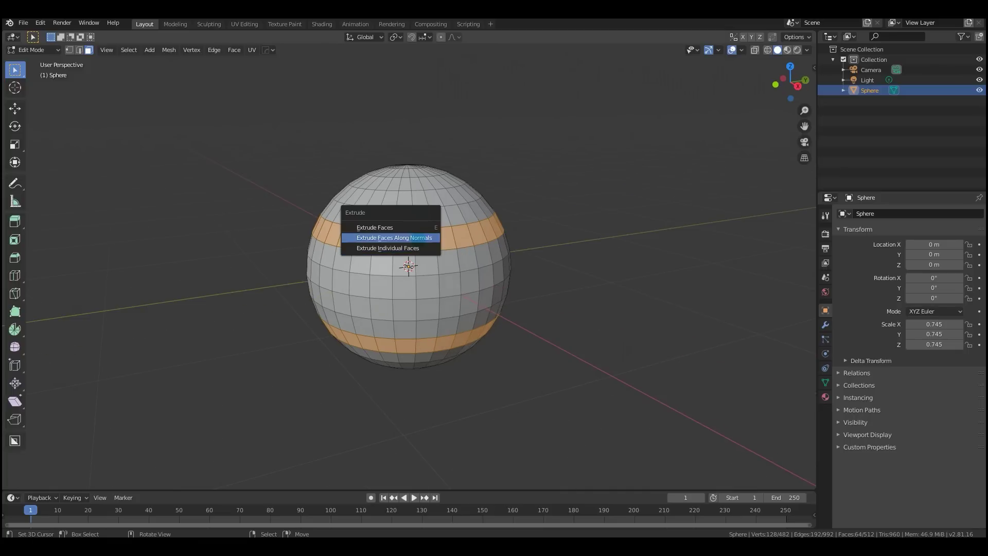
pyautogui.click(439, 239)
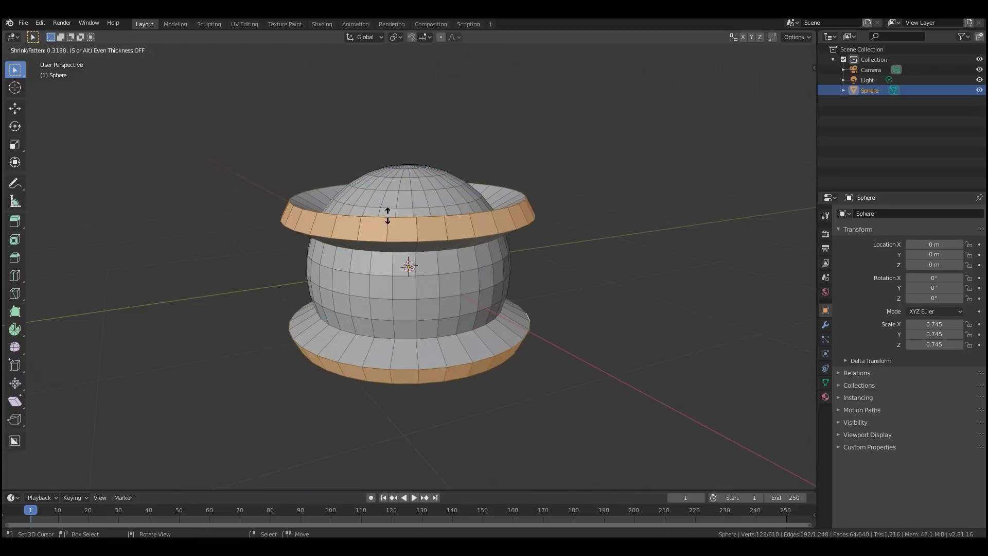
pyautogui.rightClick(376, 187)
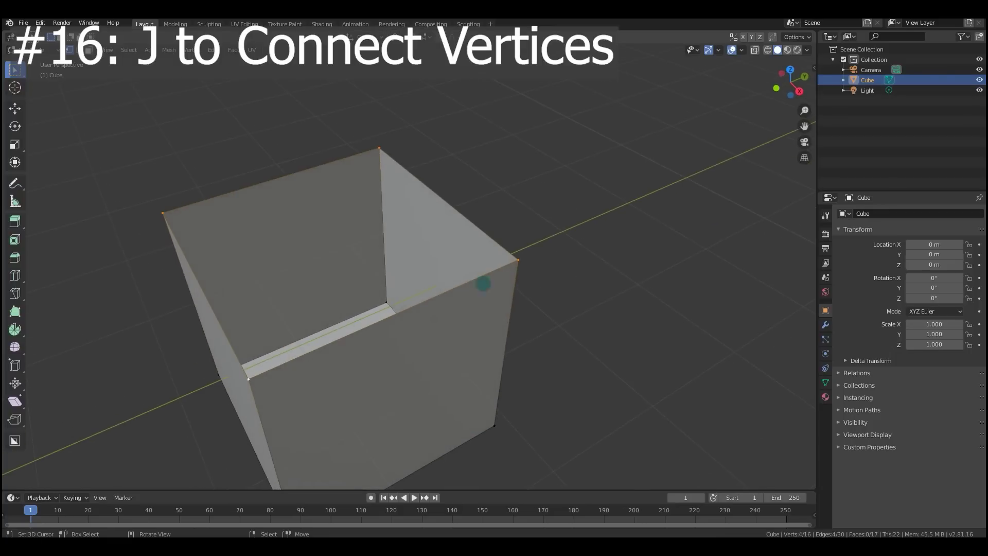
# Fill the cube's open top with a face between its four selected corner vertices
pyautogui.press('f')
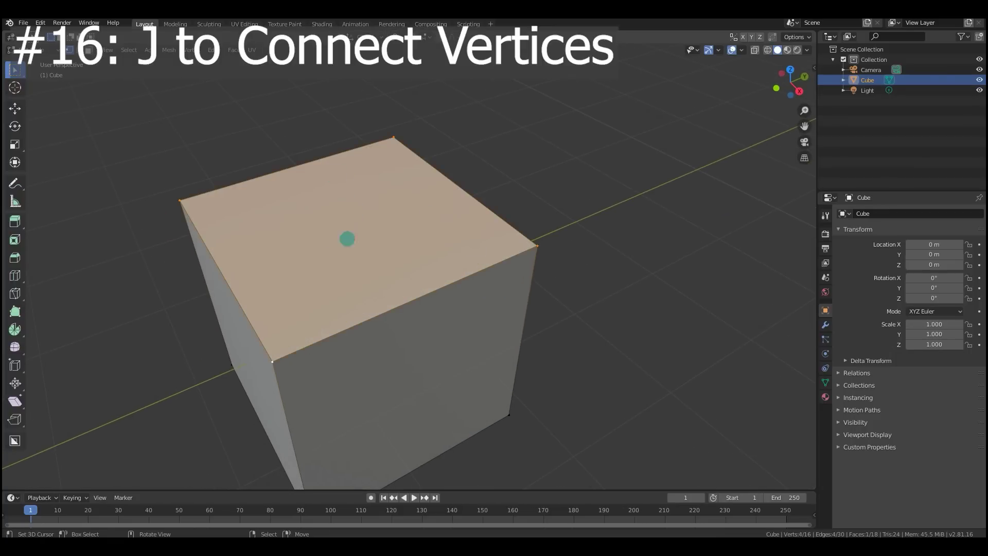
pyautogui.moveTo(348, 239); pyautogui.dragTo(517, 287, button='middle')
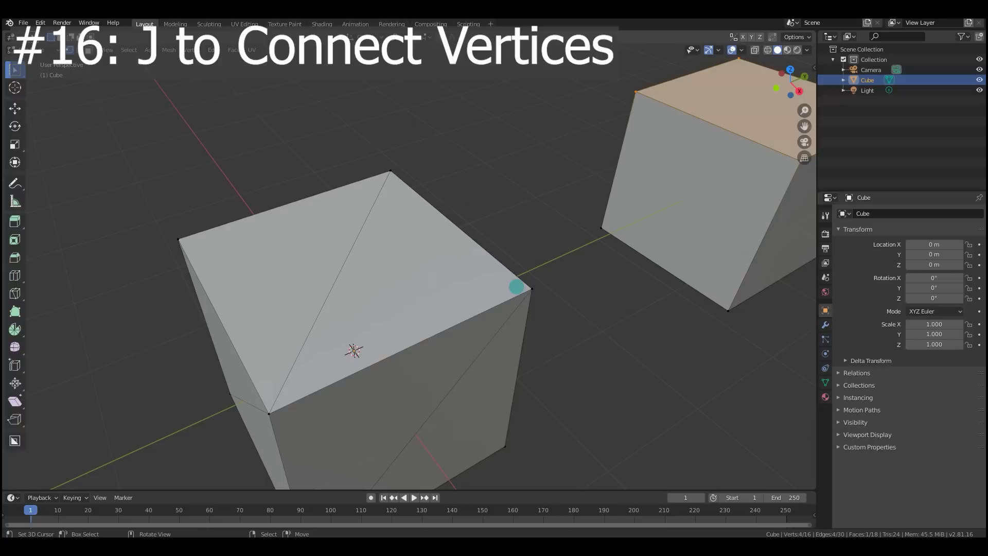
# Add an edge between the two opposite corners of the other cube's top face, crossing the existing diagonal
pyautogui.click(516, 287)
pyautogui.keyDown('shift'); pyautogui.click(196, 239); pyautogui.keyUp('shift')
pyautogui.press('j')
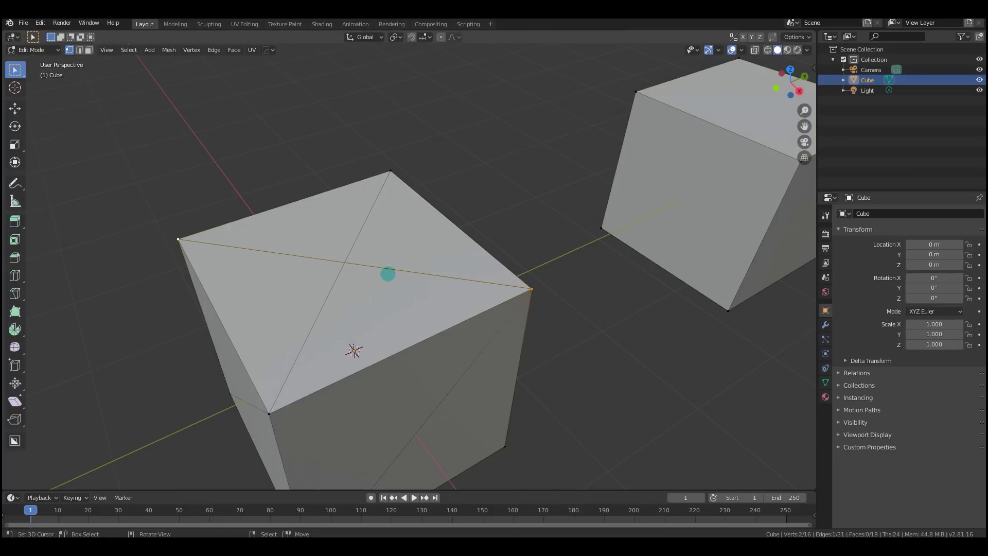
pyautogui.scroll(-4, 432, 292)
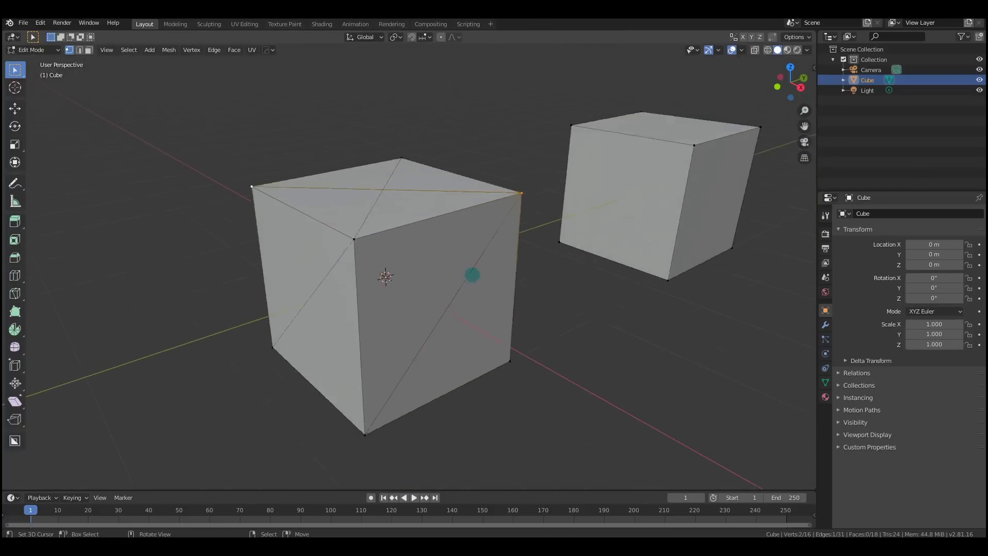
# Move the new diagonal edge upward by about 0.95 m to test its connection, then undo the move
pyautogui.moveTo(470, 274); pyautogui.dragTo(472, 214, button='middle')
pyautogui.press('g')
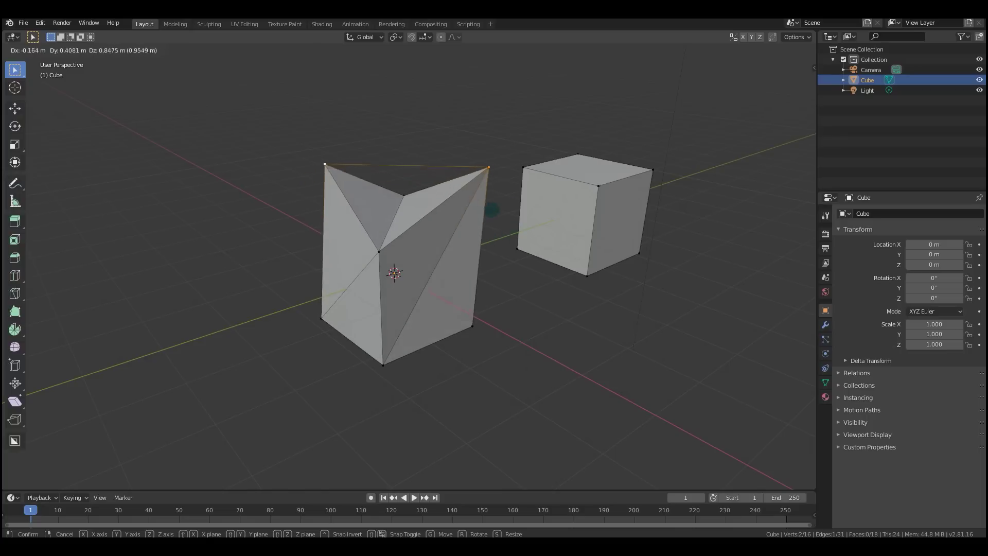
pyautogui.click(381, 216)
pyautogui.moveTo(381, 217); pyautogui.dragTo(424, 297, button='middle')
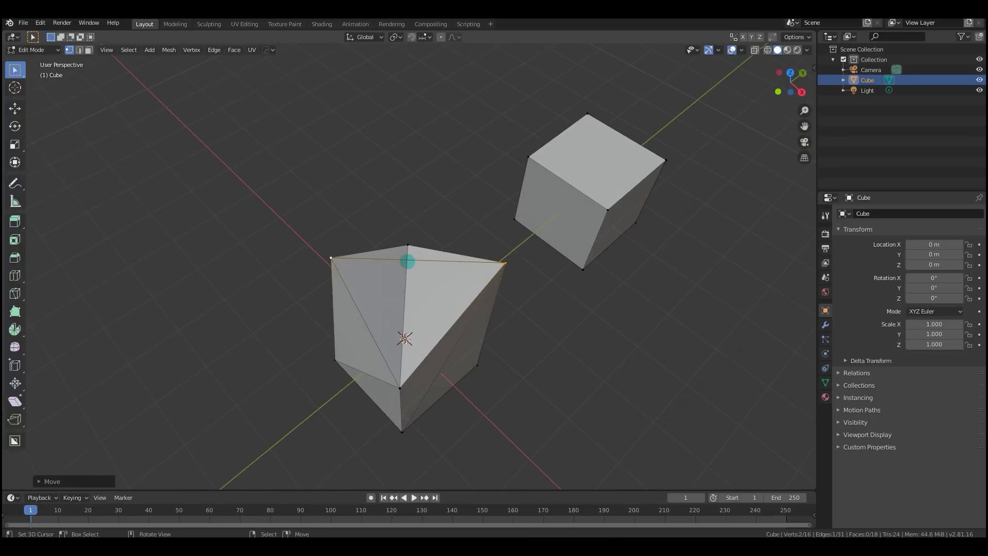
pyautogui.hotkey('ctrl', 'z')
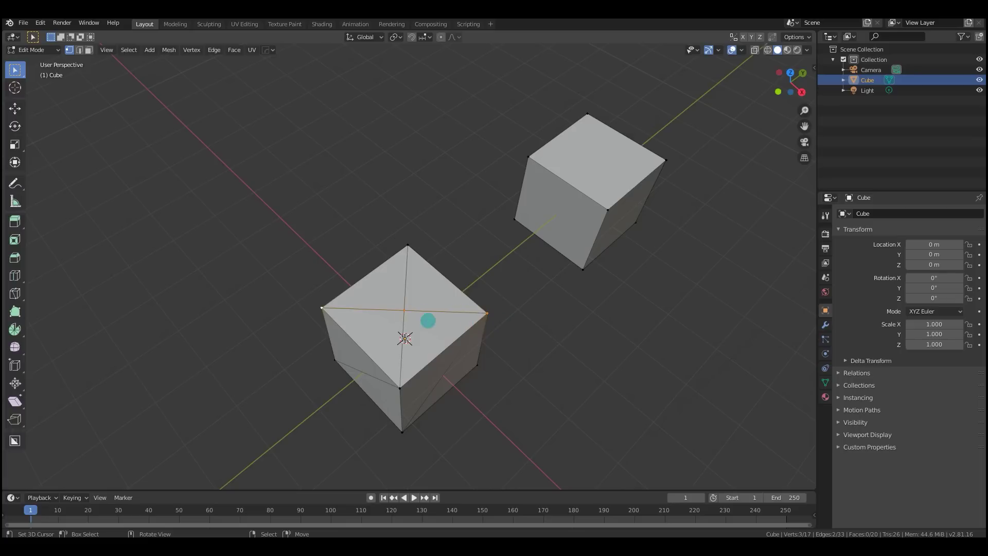
# Move the centre vertex where the top face's diagonals cross along the Z axis
pyautogui.scroll(3, 428, 321)
pyautogui.moveTo(406, 344); pyautogui.dragTo(403, 229, button='middle')
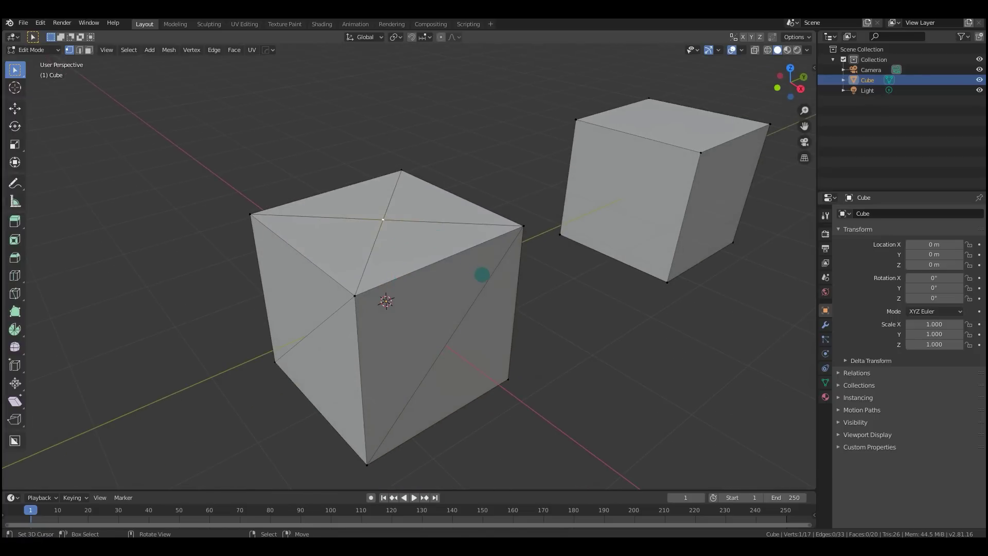
pyautogui.press('g')
pyautogui.press('z')
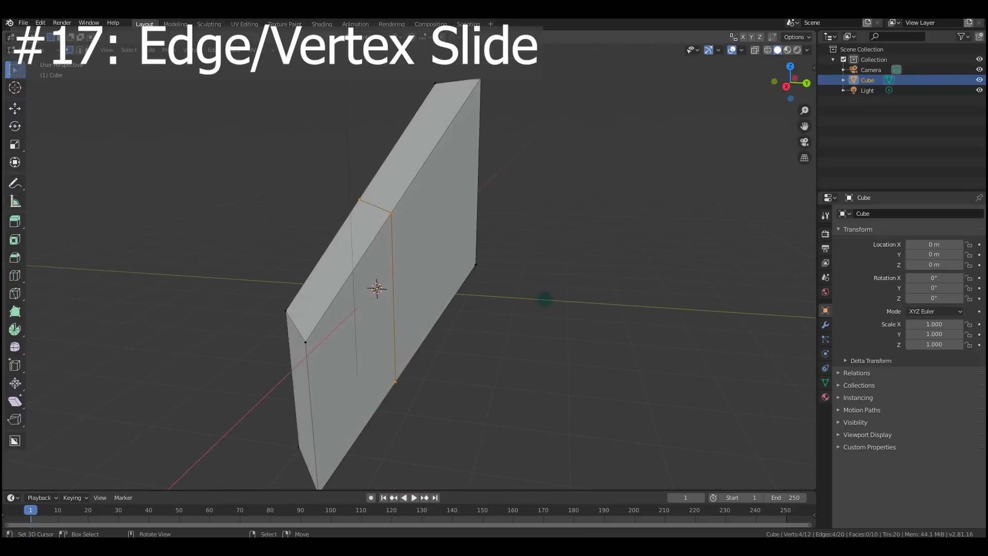
# Try moving the middle edge loop of the thin angled block freely, away from the block's plane
pyautogui.moveTo(545, 299); pyautogui.dragTo(507, 242, button='middle')
pyautogui.scroll(-3, 485, 257)
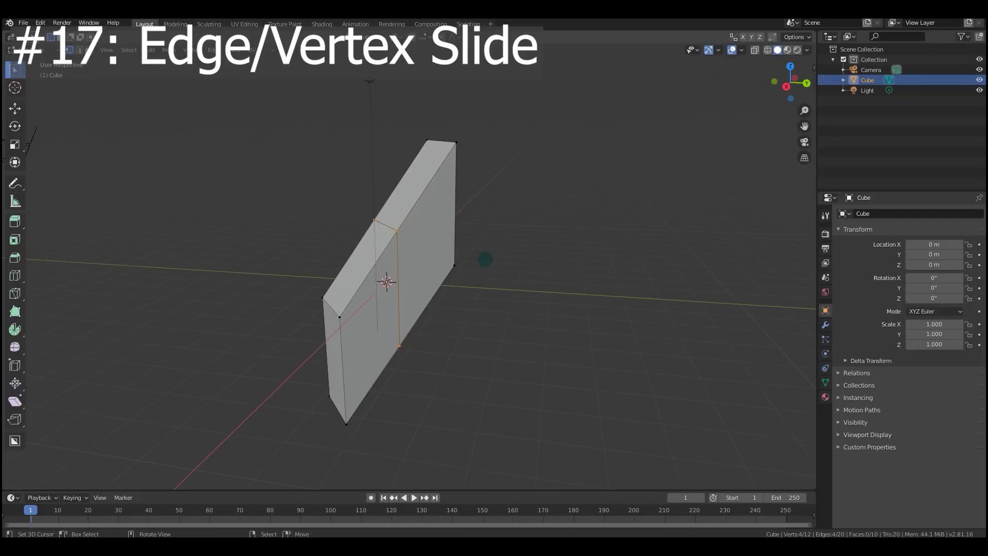
pyautogui.press('g')
pyautogui.click(512, 199)
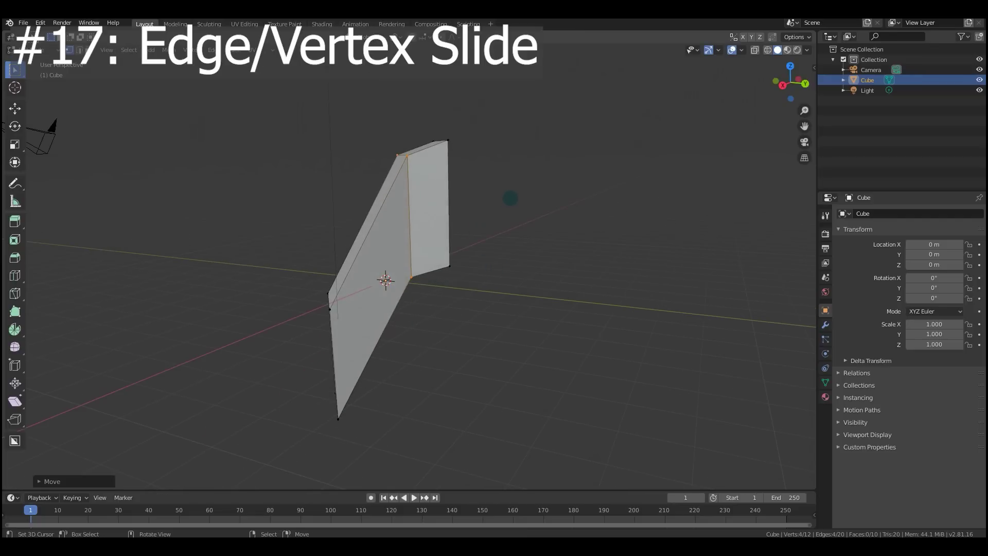
# Slide the middle edge loop along the thin angled block's surface with Edge Slide, repeating the slide
pyautogui.moveTo(524, 261); pyautogui.dragTo(515, 313, button='middle')
pyautogui.press('g')
pyautogui.press('g')
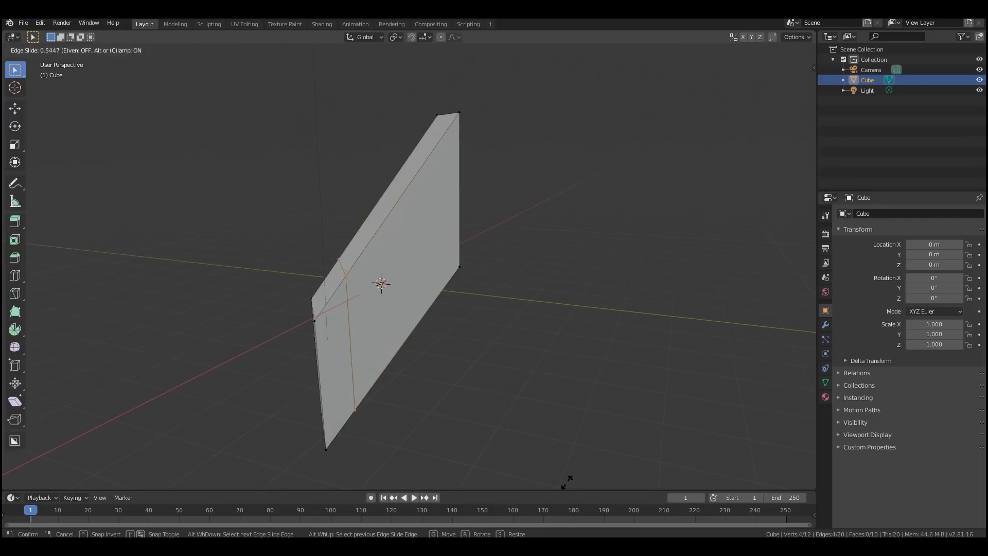
pyautogui.click(417, 176)
pyautogui.press('g')
pyautogui.press('g')
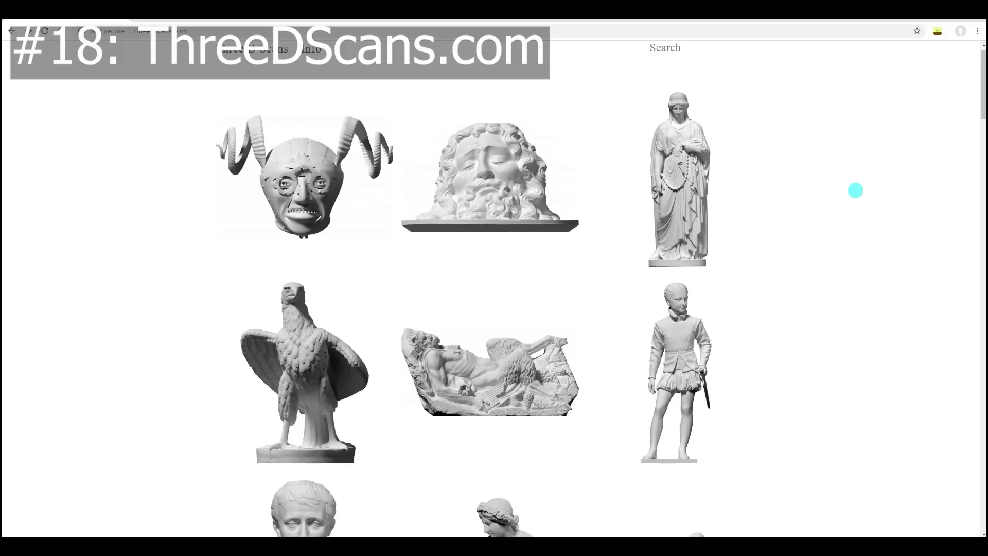
# In the web browser, browse the threedscans.com gallery, open the Plastic Dragon scan and look through its page
pyautogui.scroll(-5, 810, 223)
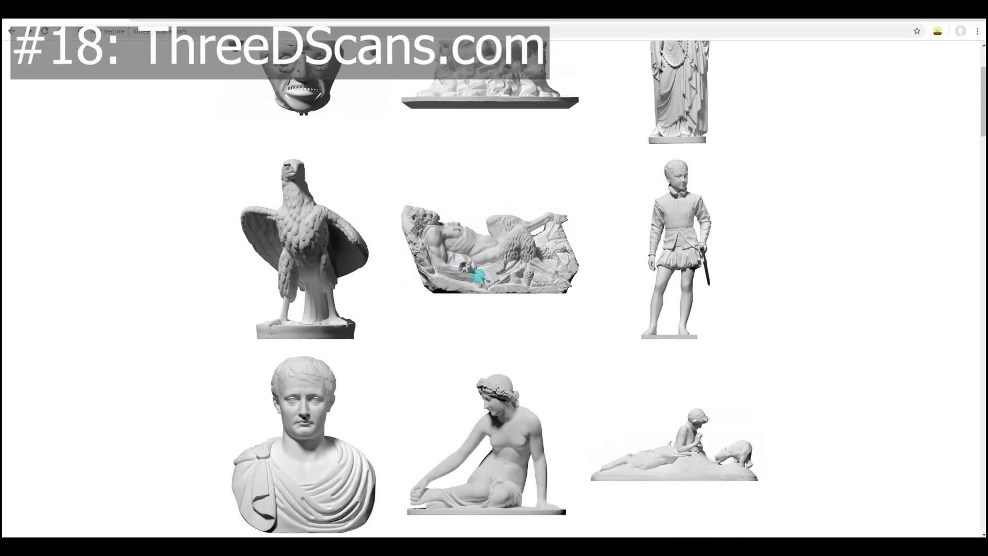
pyautogui.scroll(-1, 149, 213)
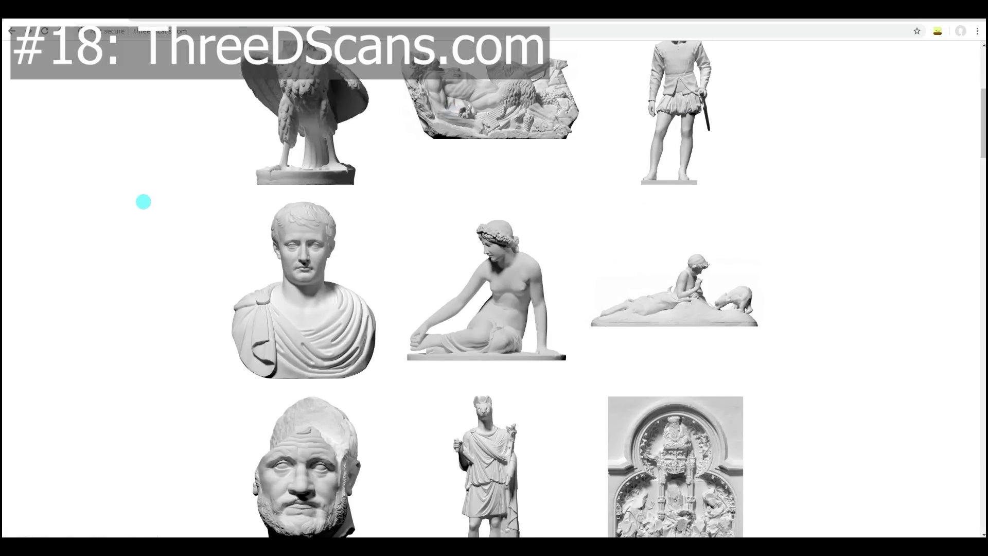
pyautogui.scroll(-1, 143, 202)
pyautogui.scroll(-1, 180, 192)
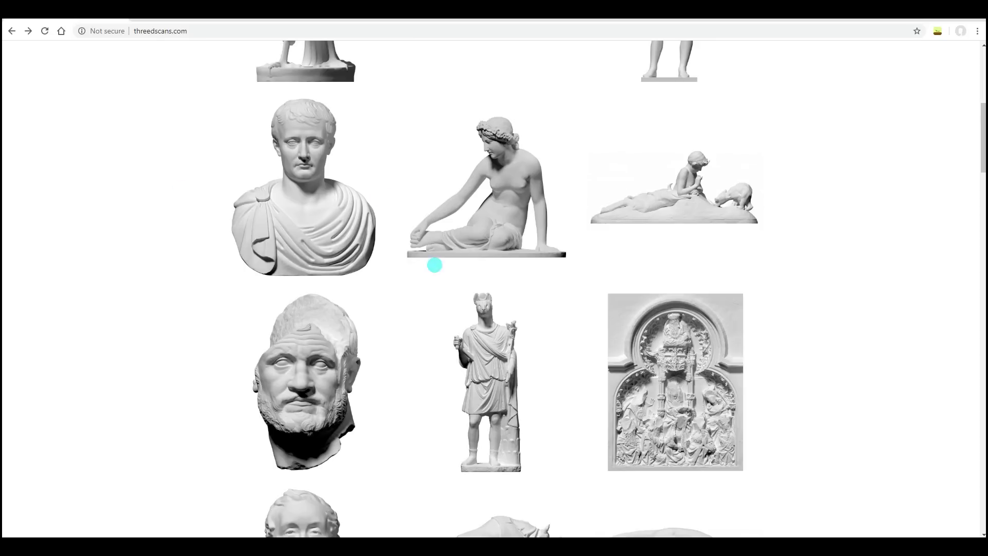
pyautogui.scroll(-14, 435, 265)
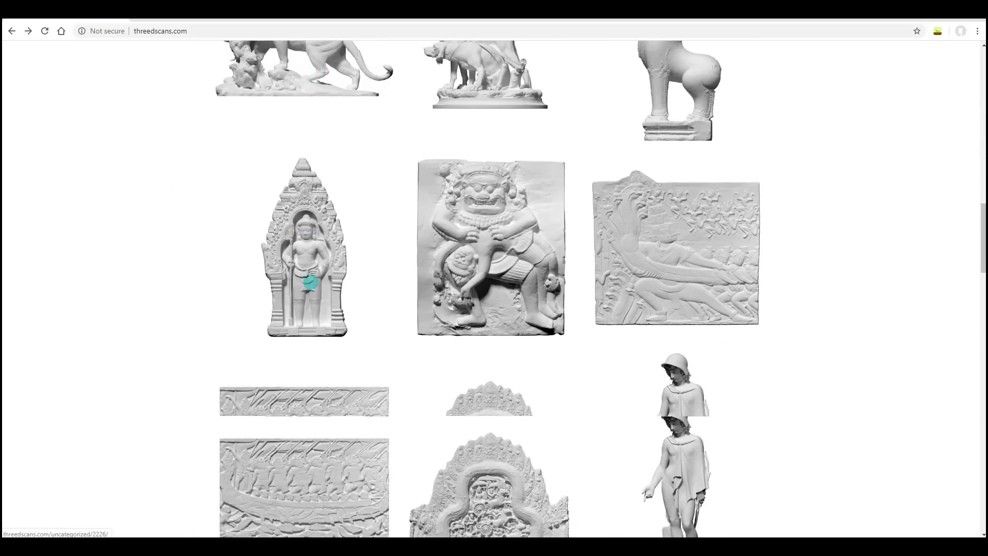
pyautogui.scroll(-20, 310, 282)
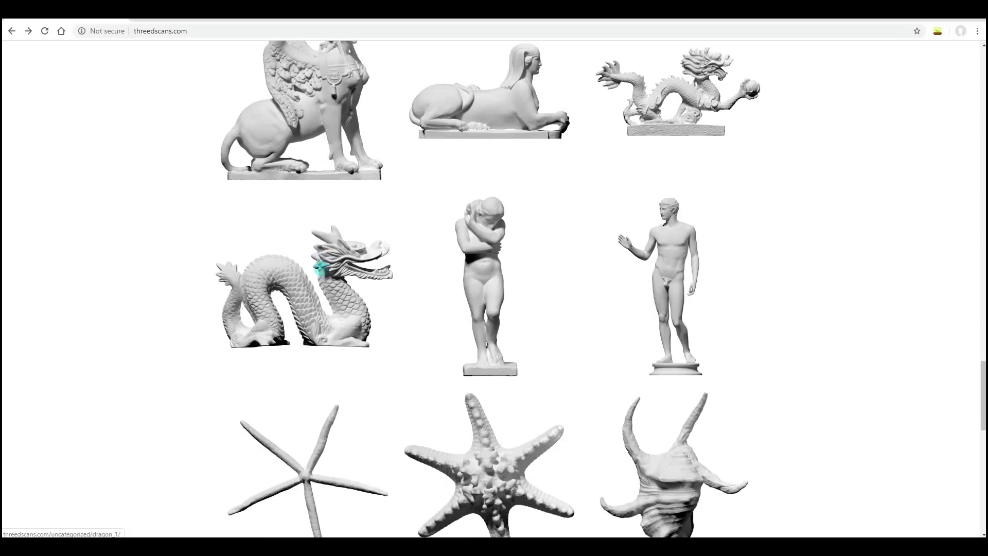
pyautogui.click(291, 294)
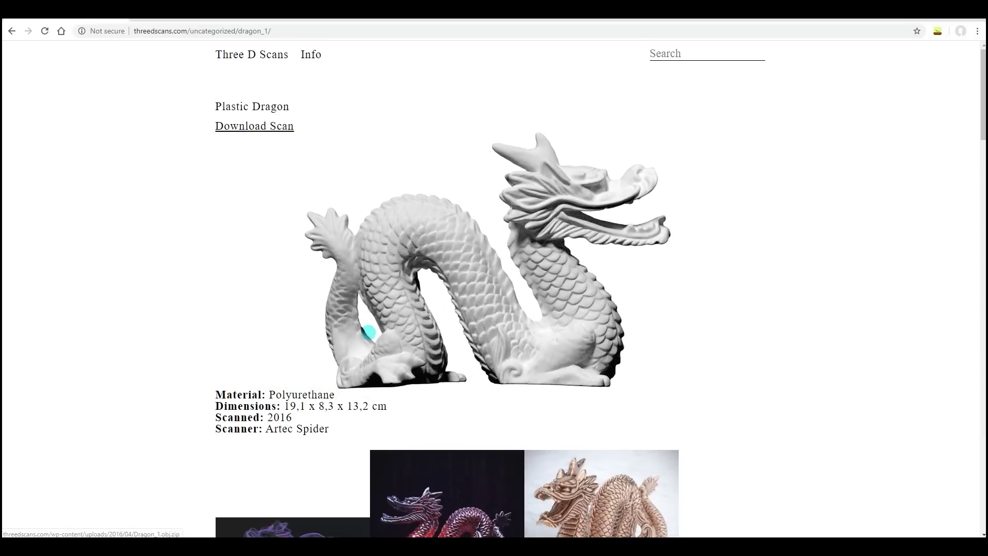
pyautogui.scroll(-7, 472, 266)
pyautogui.scroll(-4, 472, 266)
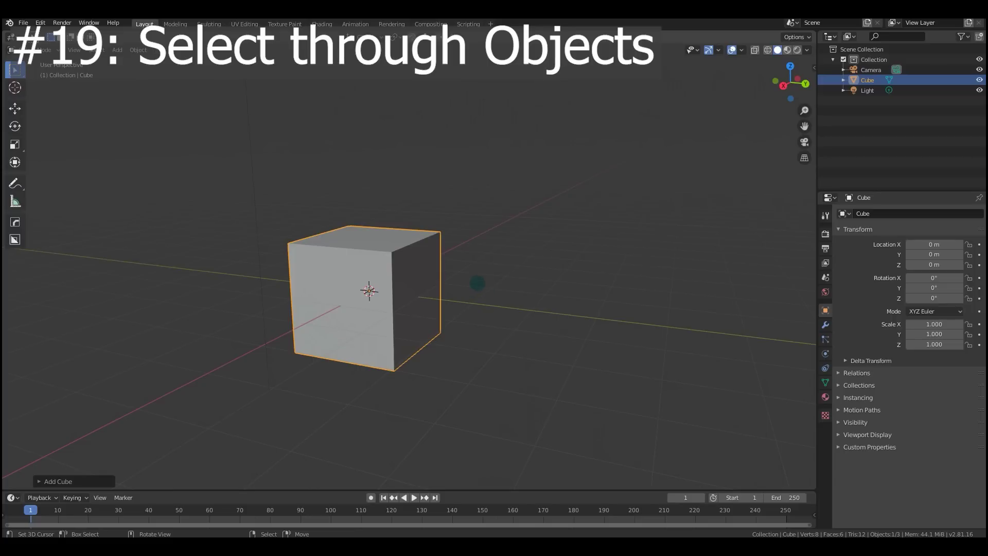
# Back in Blender, duplicate the cube in place and scale the copy up by about 2.118 so it encloses the original
pyautogui.hotkey('shift', 'd')
pyautogui.press('s')
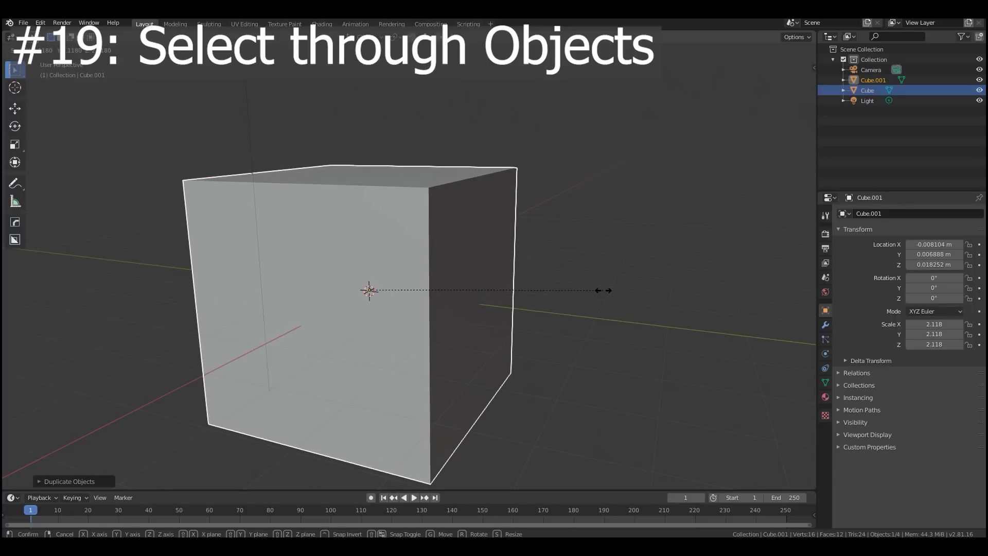
pyautogui.click(603, 290)
# List the overlapping objects under the large cube's front face and select Cube.001
pyautogui.keyDown('alt'); pyautogui.click(341, 277); pyautogui.keyUp('alt')
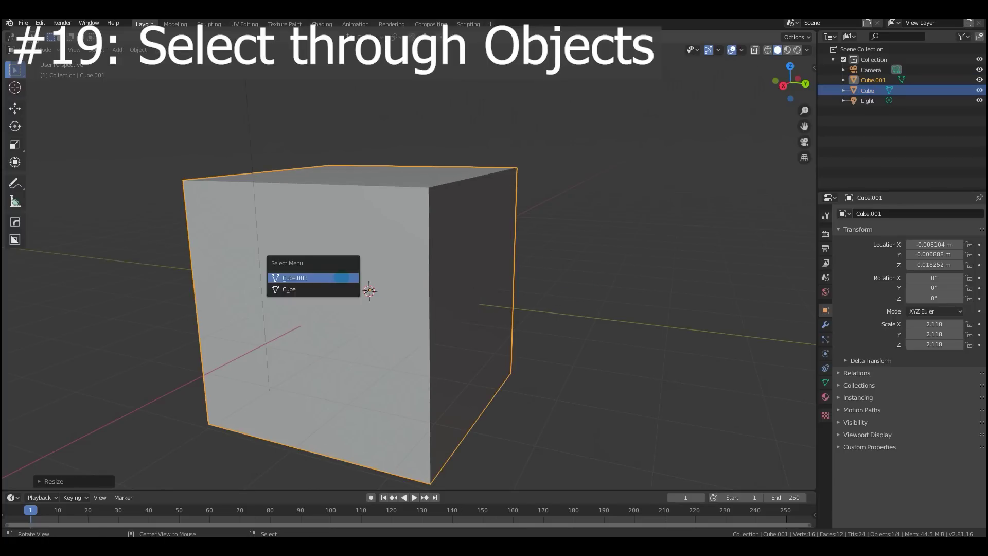
pyautogui.click(343, 278)
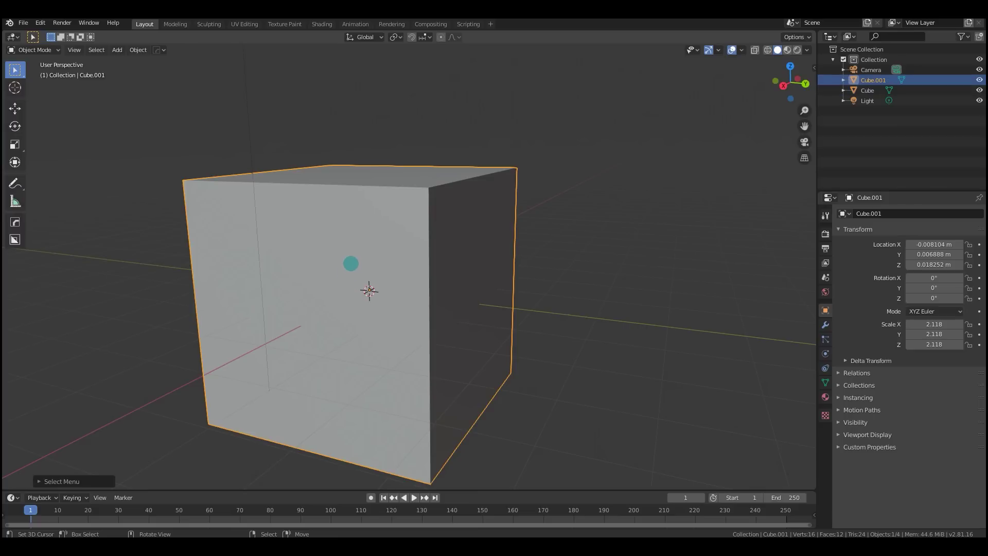
# List the overlapping objects under the large cube's front face again and select the enclosed Cube
pyautogui.keyDown('alt'); pyautogui.click(351, 263); pyautogui.keyUp('alt')
pyautogui.click(348, 272)
pyautogui.moveTo(369, 291); pyautogui.dragTo(477, 281, button='middle')
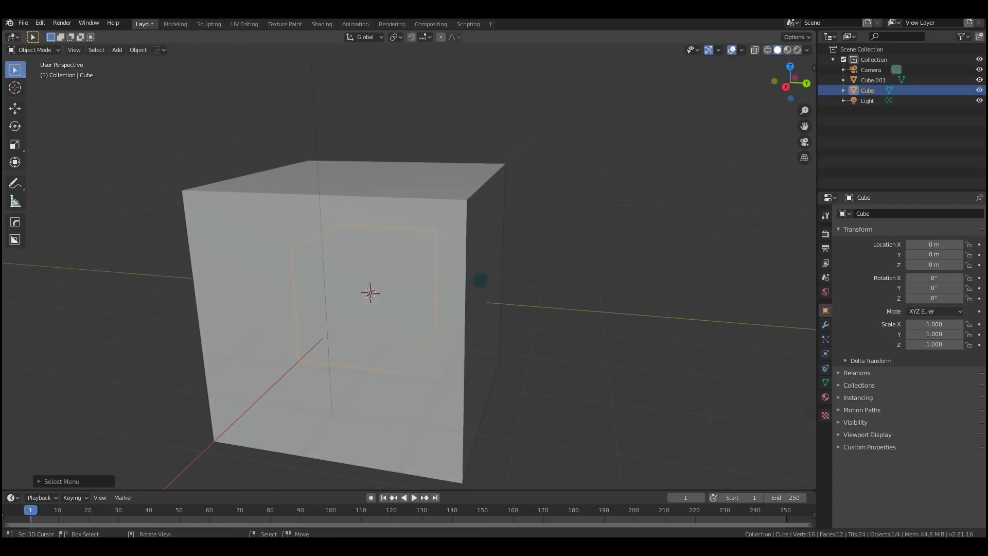
# Duplicate the enclosed cube in place, scale the copy down to about 0.318 and clear the selection
pyautogui.hotkey('shift', 'd')
pyautogui.press('s')
pyautogui.click(439, 280)
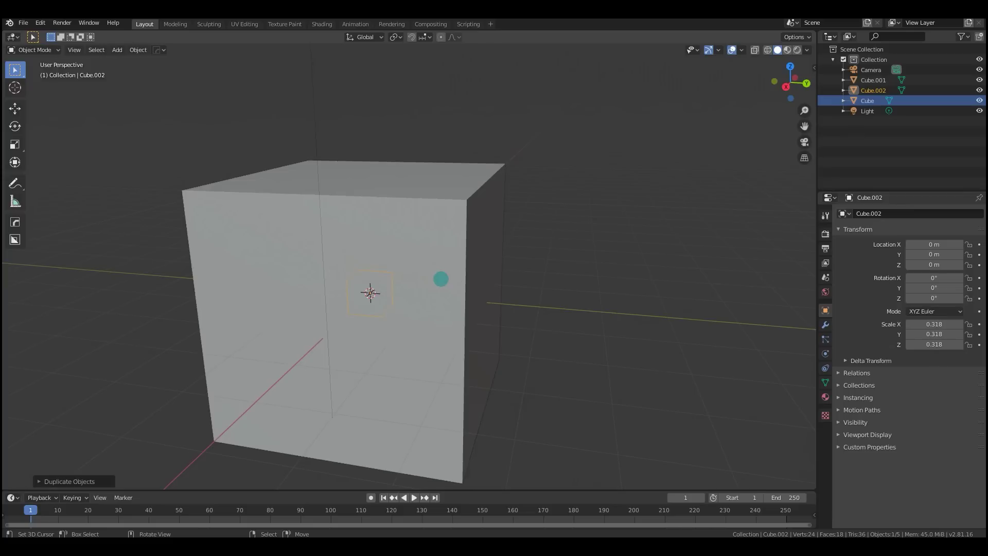
pyautogui.click(467, 294)
# List the objects stacked under the large cube's centre and select Cube.001 from them
pyautogui.scroll(-3, 393, 280)
pyautogui.moveTo(393, 280); pyautogui.dragTo(565, 301, button='middle')
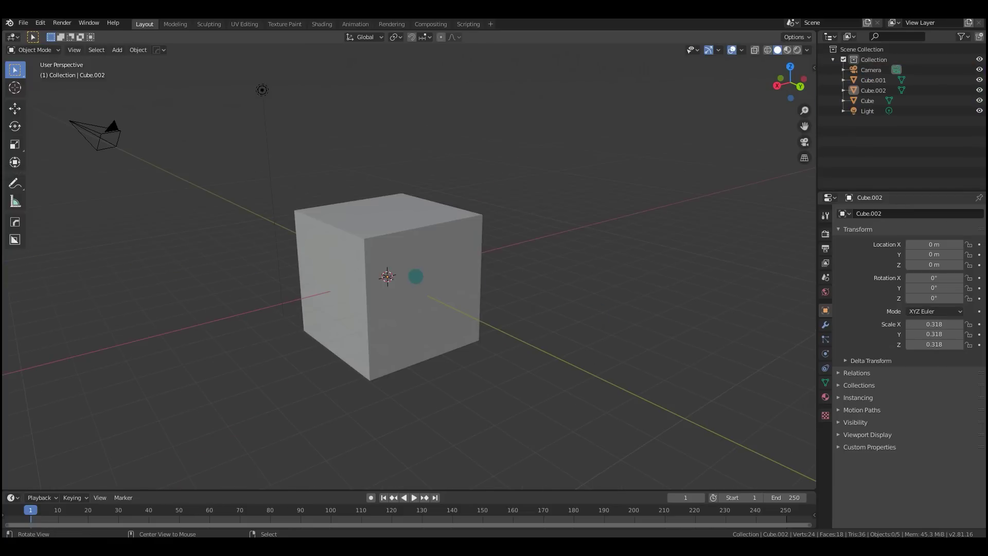
pyautogui.keyDown('alt'); pyautogui.click(388, 278); pyautogui.keyUp('alt')
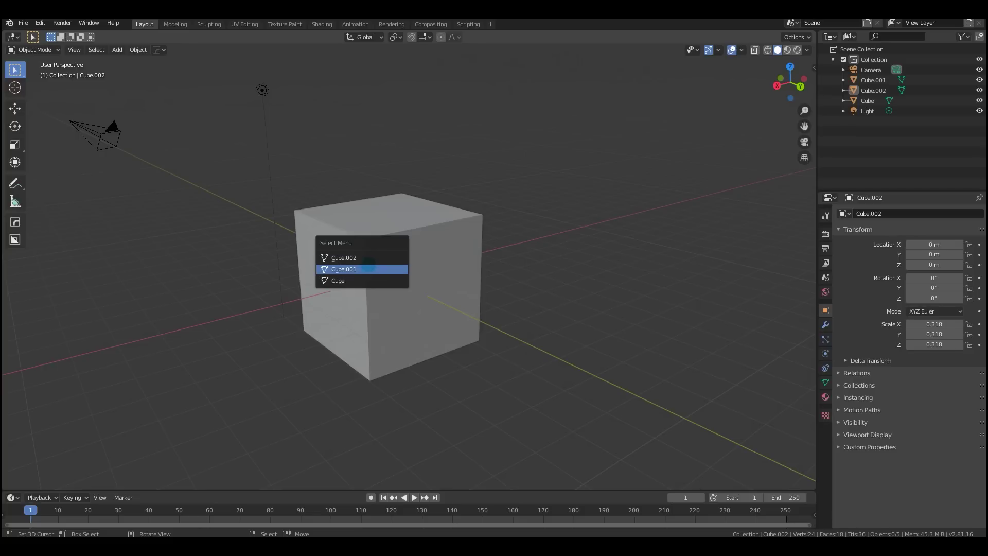
pyautogui.click(369, 267)
pyautogui.scroll(2, 386, 269)
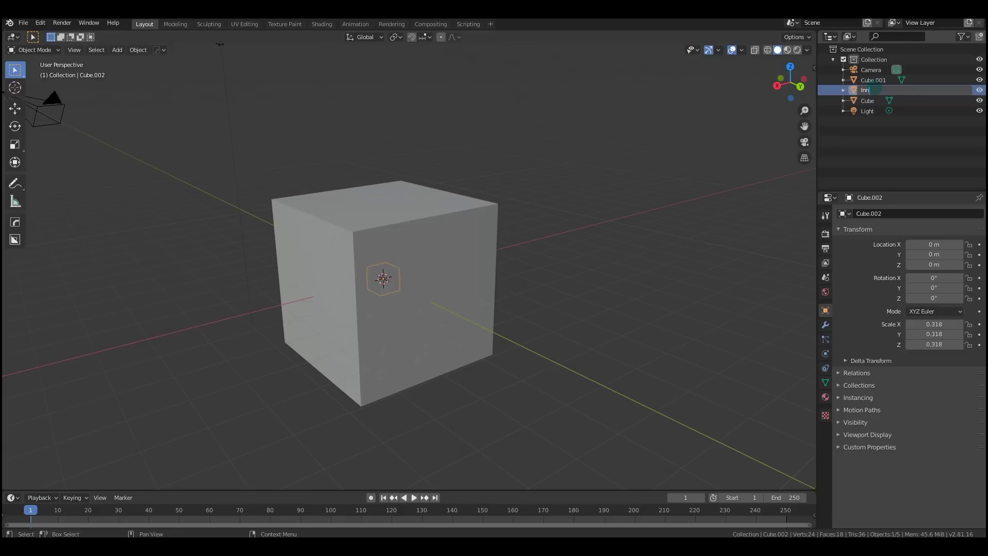
# Rename the smallest cube Inner Cube, the largest Big Cube and the remaining one Medium Cube, then list the overlapping objects at their centre
pyautogui.doubleClick(873, 80)
pyautogui.write('Big')
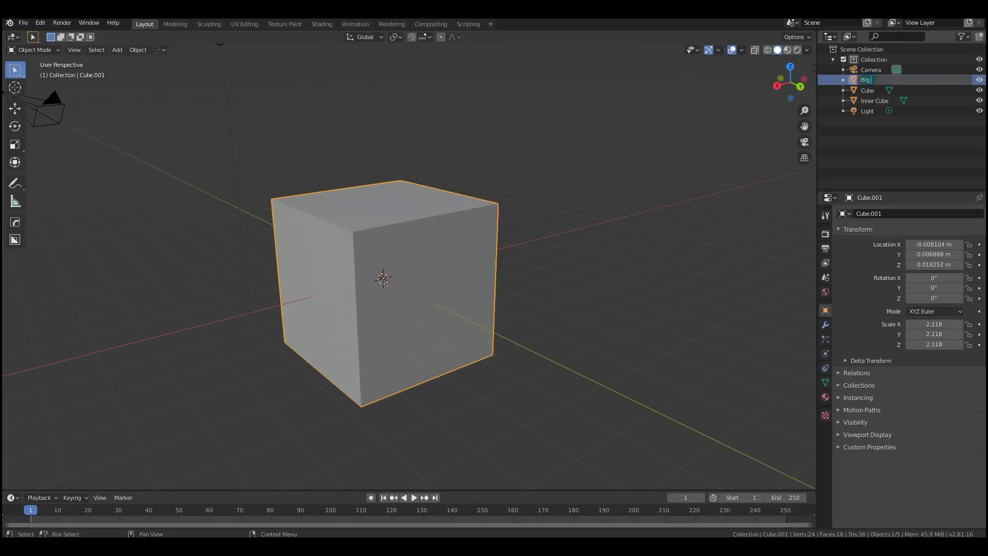
pyautogui.write('Cube')
pyautogui.press('Return')
pyautogui.doubleClick(868, 90)
pyautogui.write('Med')
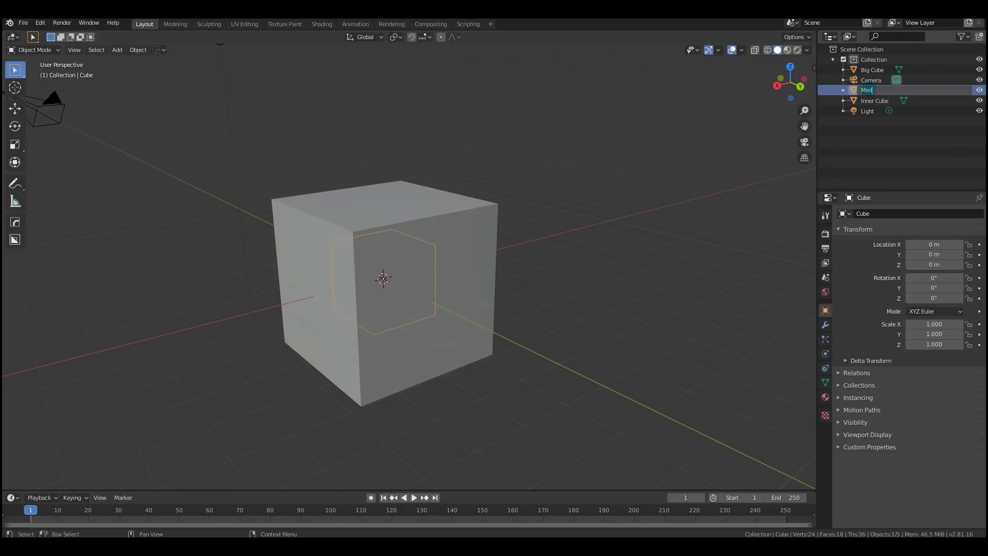
pyautogui.write('ium Cube')
pyautogui.click(554, 306)
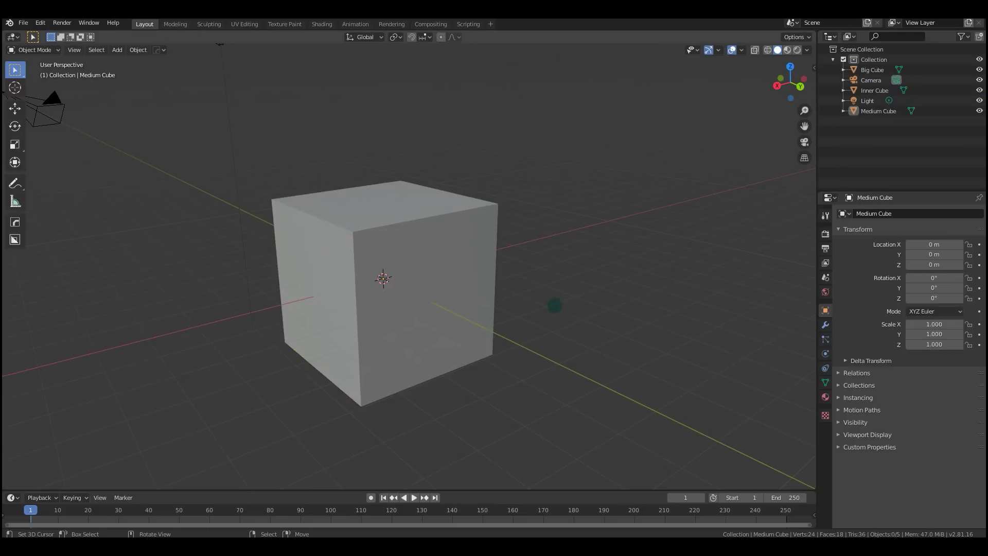
pyautogui.keyDown('alt'); pyautogui.click(383, 278); pyautogui.keyUp('alt')
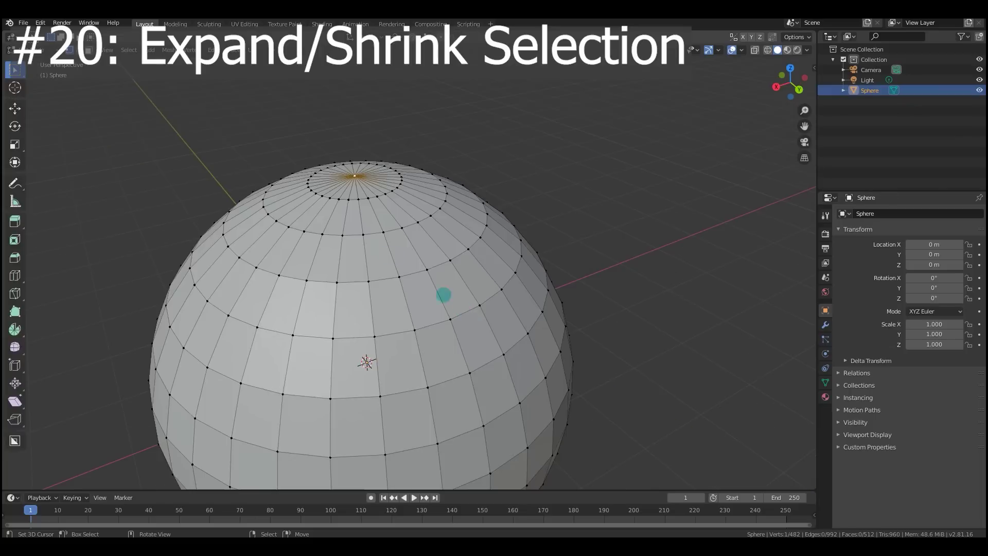
# Grow the selection from the sphere's top vertex over its upper half, shrink it towards the pole and grow it again
pyautogui.moveTo(441, 294); pyautogui.dragTo(451, 311, button='middle')
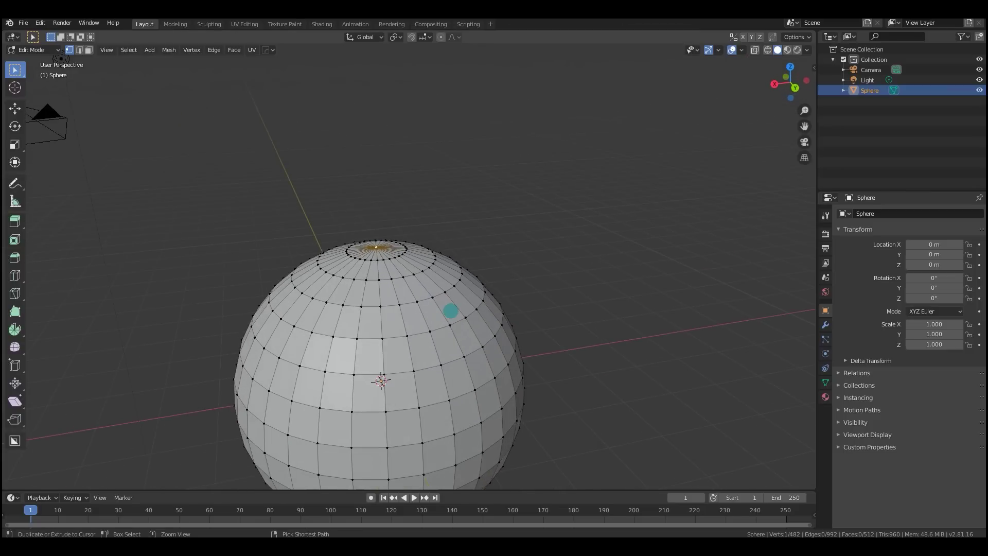
pyautogui.press('ctrl+KP_Add')
pyautogui.press('ctrl+KP_Add')
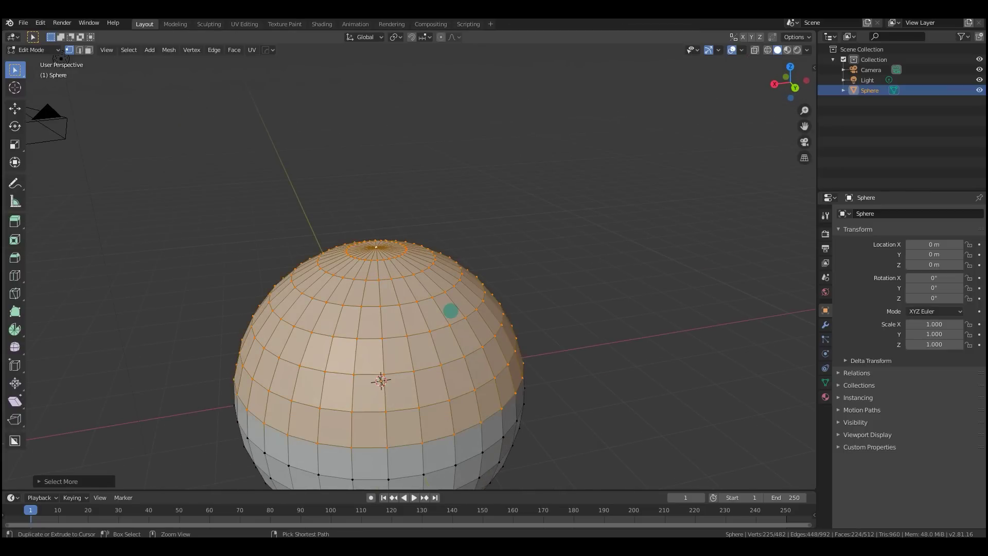
pyautogui.scroll(-4, 491, 355)
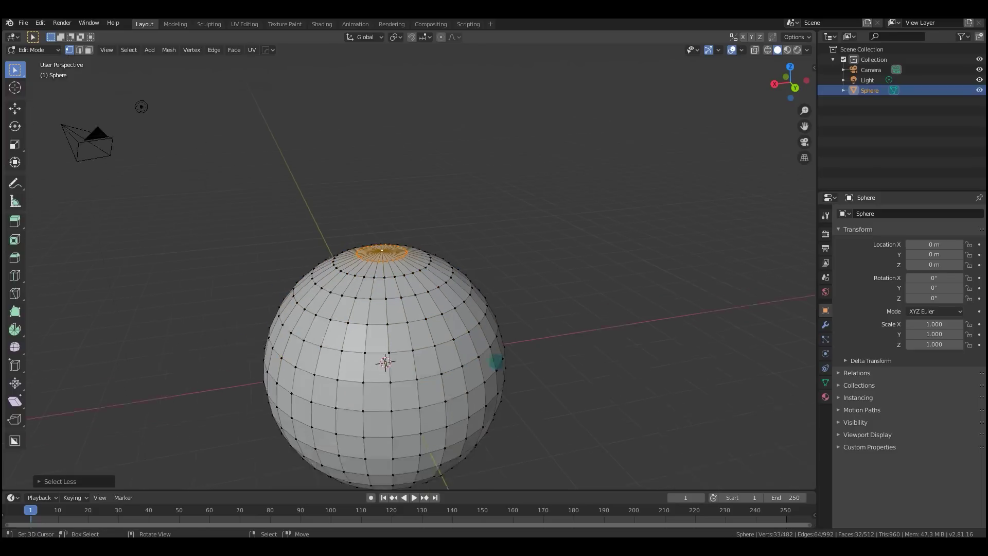
pyautogui.press('ctrl+KP_Add')
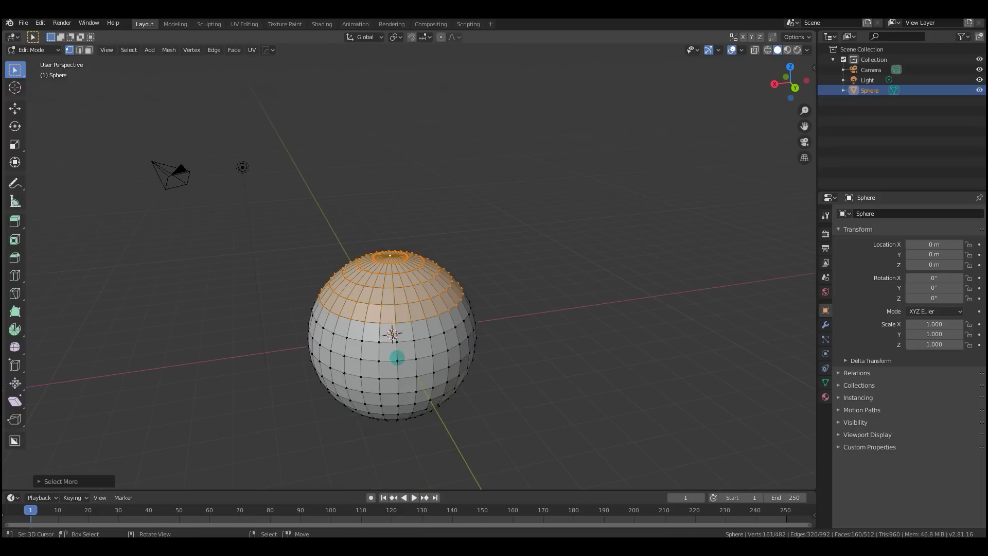
# Select a single vertex on the sphere's front and grow the selection into a large patch around it
pyautogui.click(375, 361)
pyautogui.press('ctrl+KP_Add')
pyautogui.press('ctrl+KP_Add')
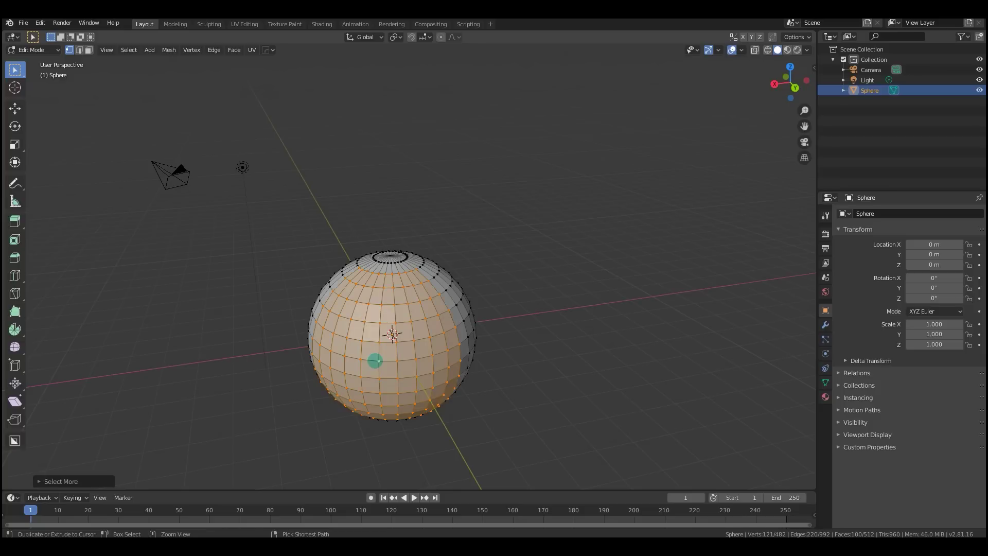
pyautogui.moveTo(445, 359); pyautogui.dragTo(499, 365, button='middle')
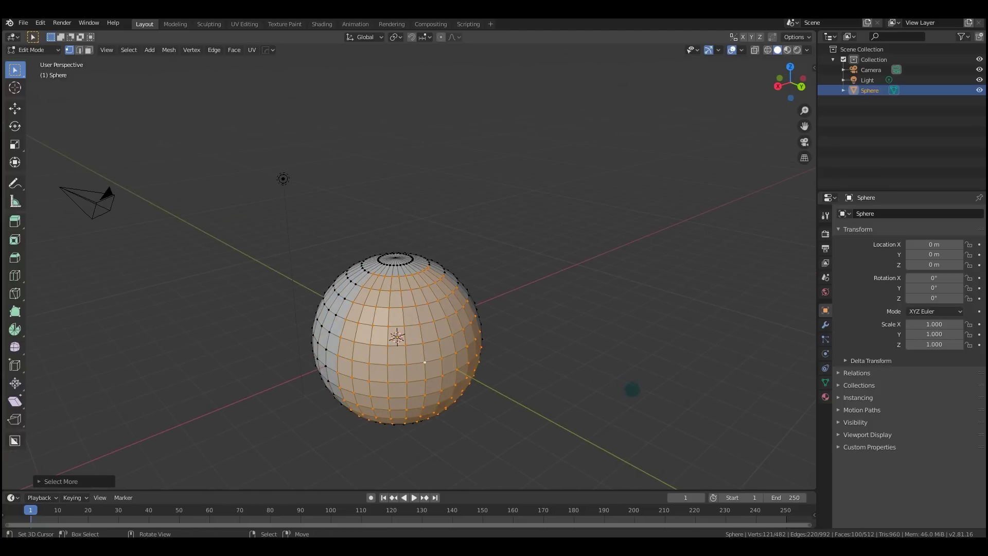
# Extrude the selected patch of faces on the sphere
pyautogui.hotkey('alt', 'e')
pyautogui.click(630, 390)
pyautogui.click(623, 388)
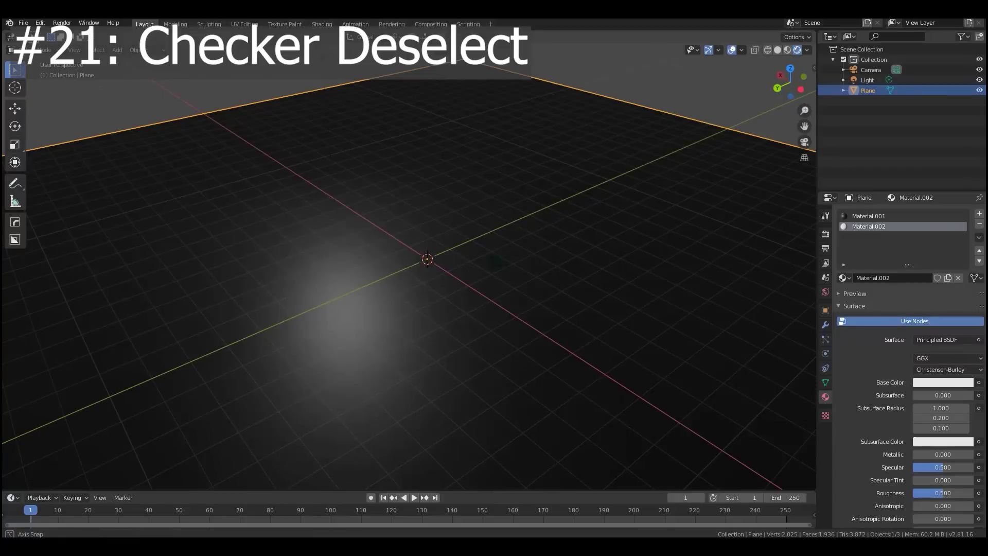
# In Edit Mode, apply Checker Deselect to the plane's faces and assign Material.002 to the remaining selection
pyautogui.scroll(-3, 409, 265)
pyautogui.press('Tab')
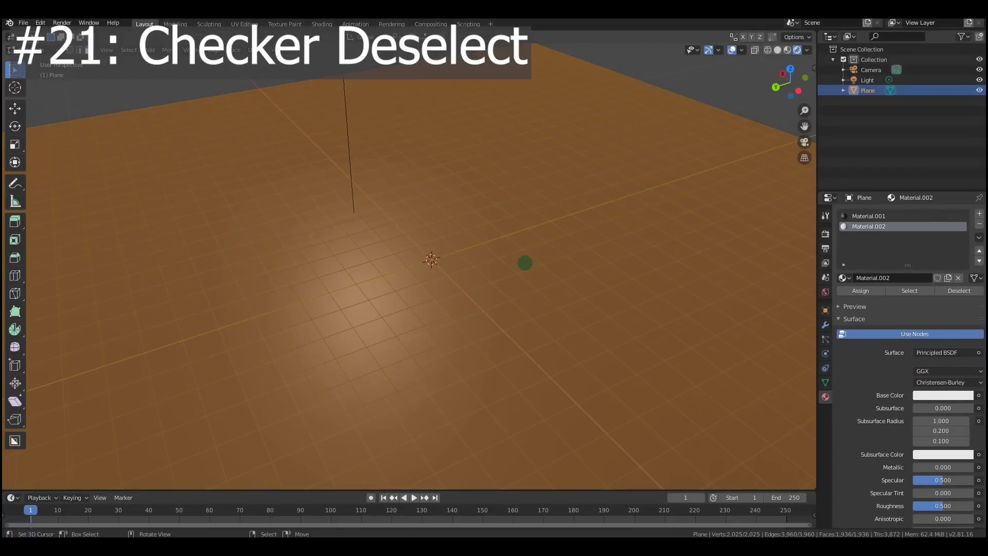
pyautogui.scroll(-3, 409, 265)
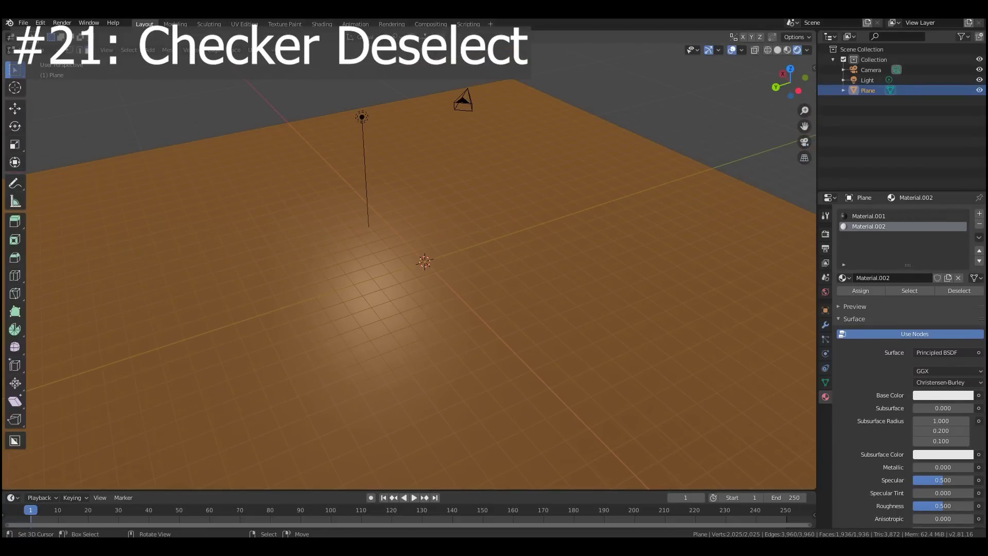
pyautogui.click(128, 50)
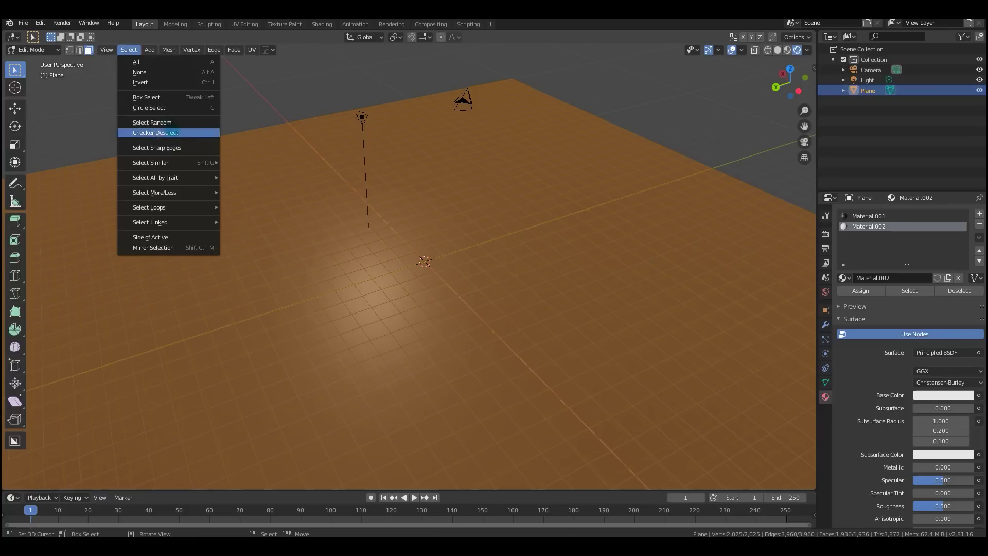
pyautogui.click(155, 133)
pyautogui.moveTo(428, 264); pyautogui.dragTo(448, 258, button='middle')
pyautogui.click(872, 291)
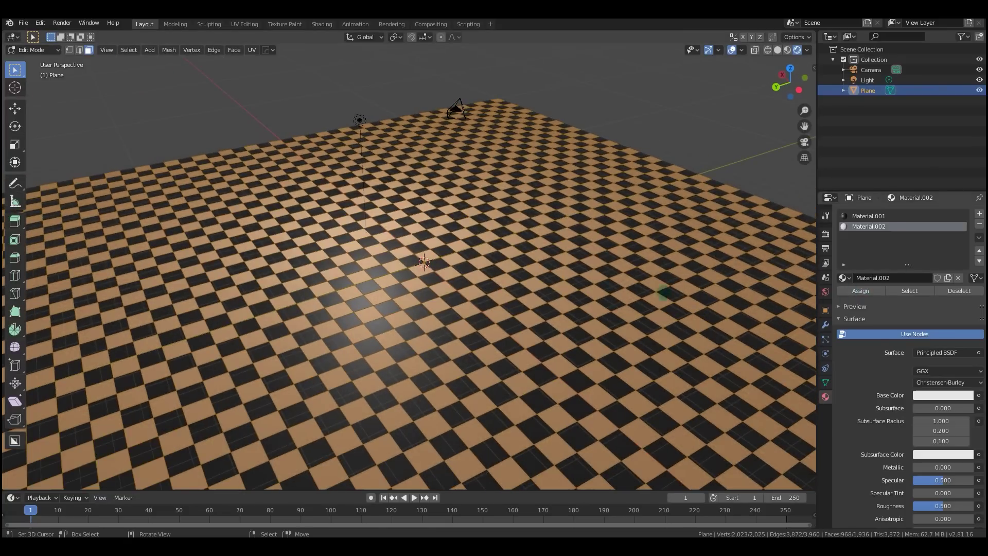
pyautogui.press('Tab')
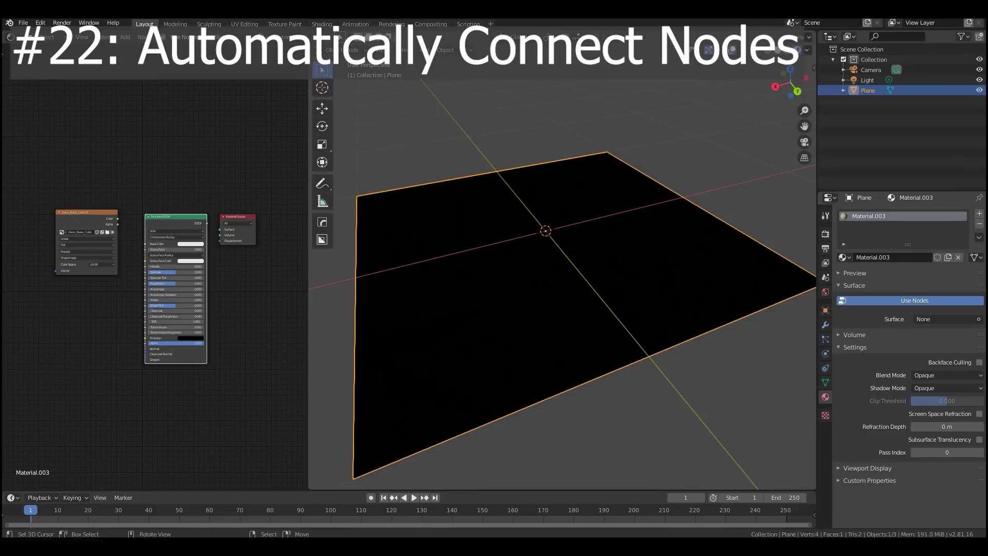
# Select all the nodes of Material.003 and automatically link the image texture, Principled BSDF and Material Output
pyautogui.press('a')
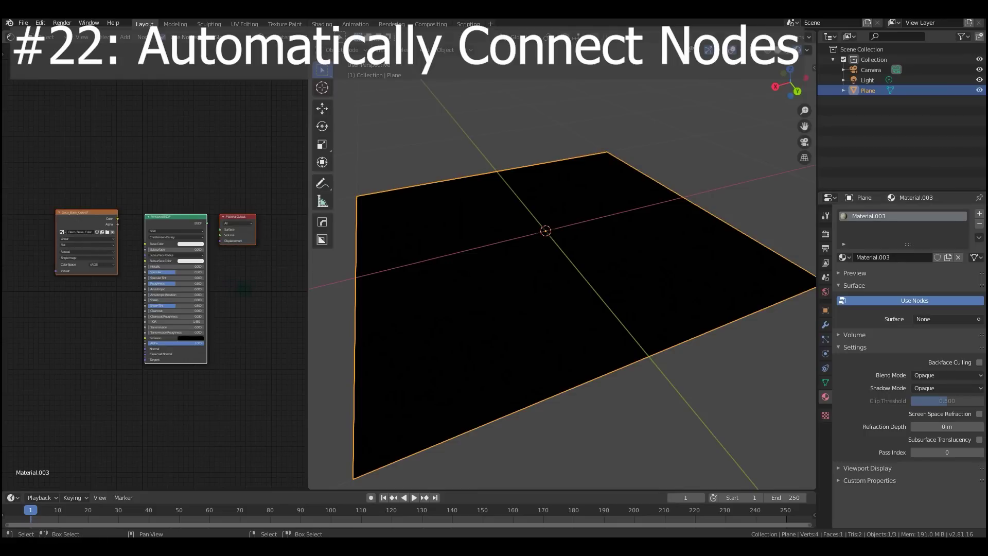
pyautogui.press('f')
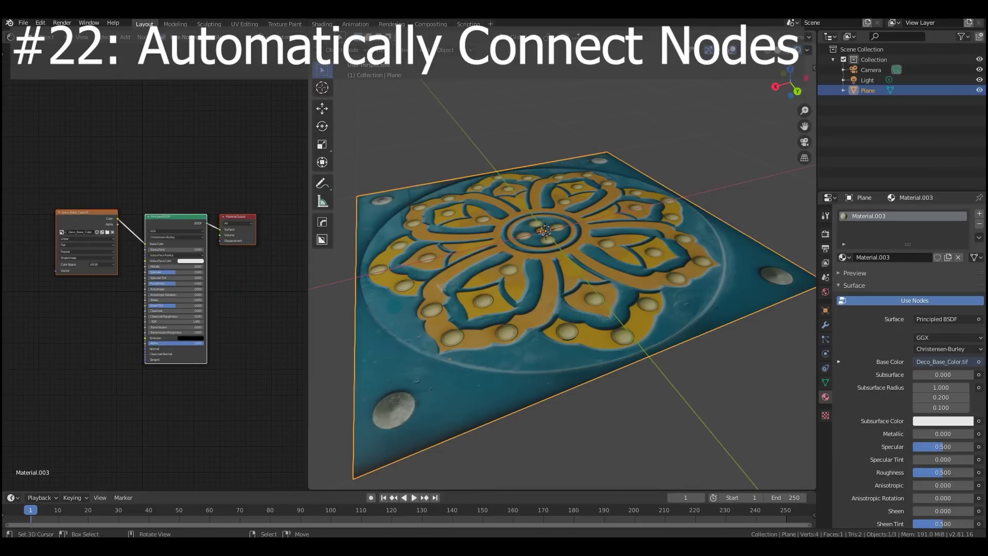
pyautogui.moveTo(342, 221); pyautogui.dragTo(381, 211, button='middle')
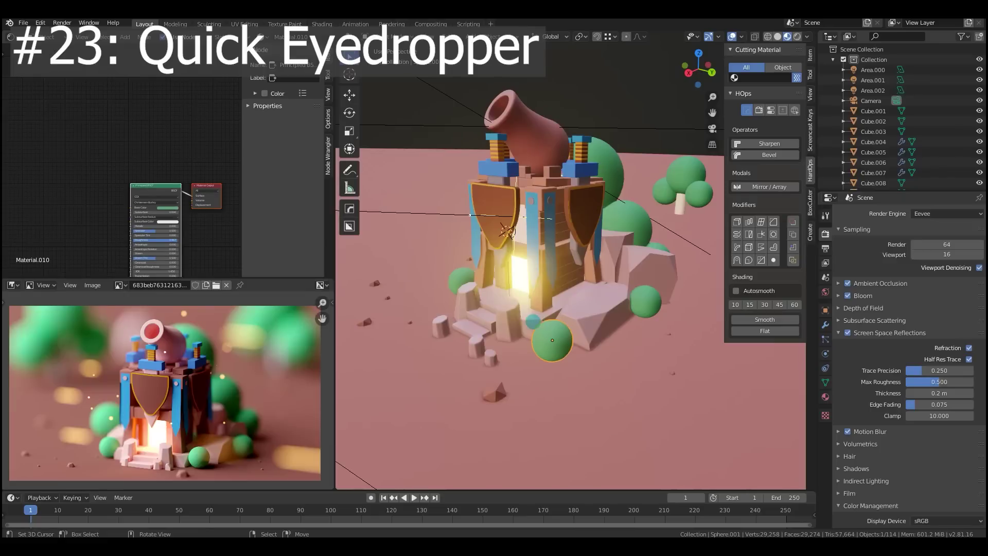
# Sample a colour from the reference image with the eyedropper into the Principled BSDF's Base Color of the small green sphere
pyautogui.scroll(3, 237, 252)
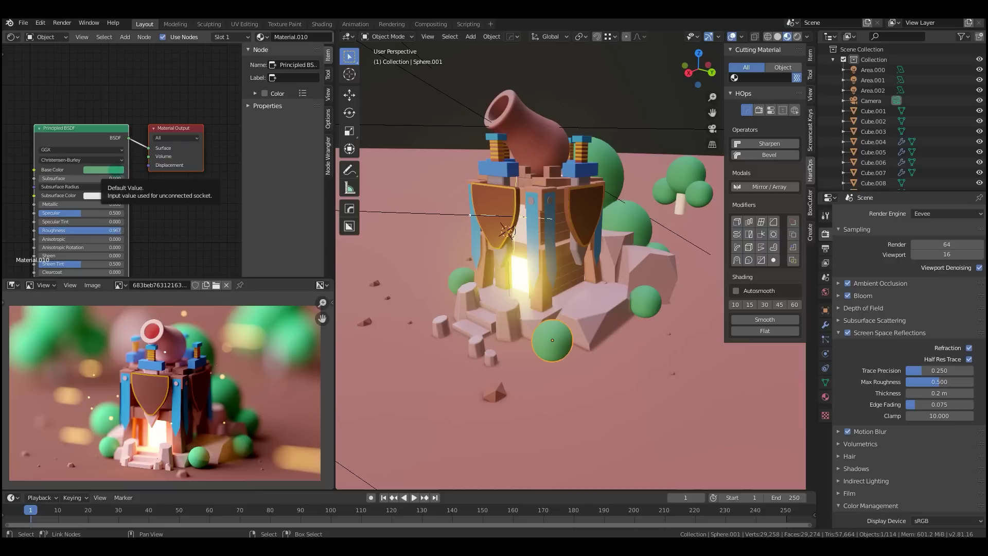
pyautogui.press('e')
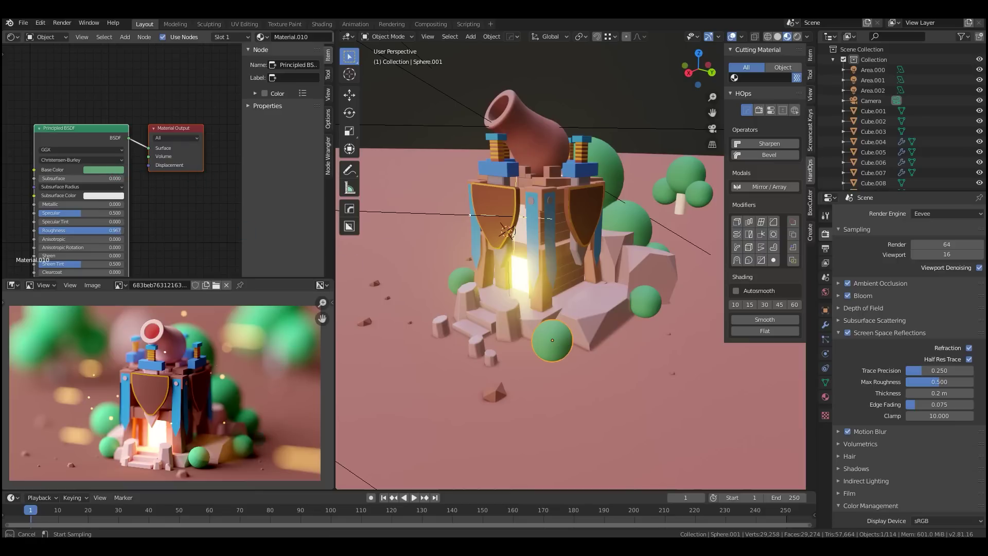
pyautogui.moveTo(258, 439); pyautogui.dragTo(242, 447)
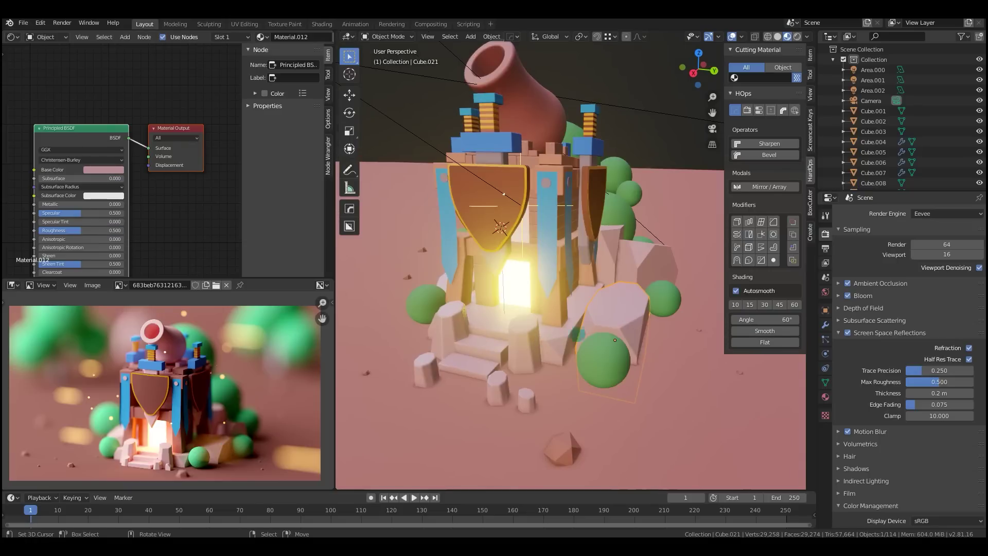
pyautogui.moveTo(504, 194); pyautogui.dragTo(592, 201, button='middle')
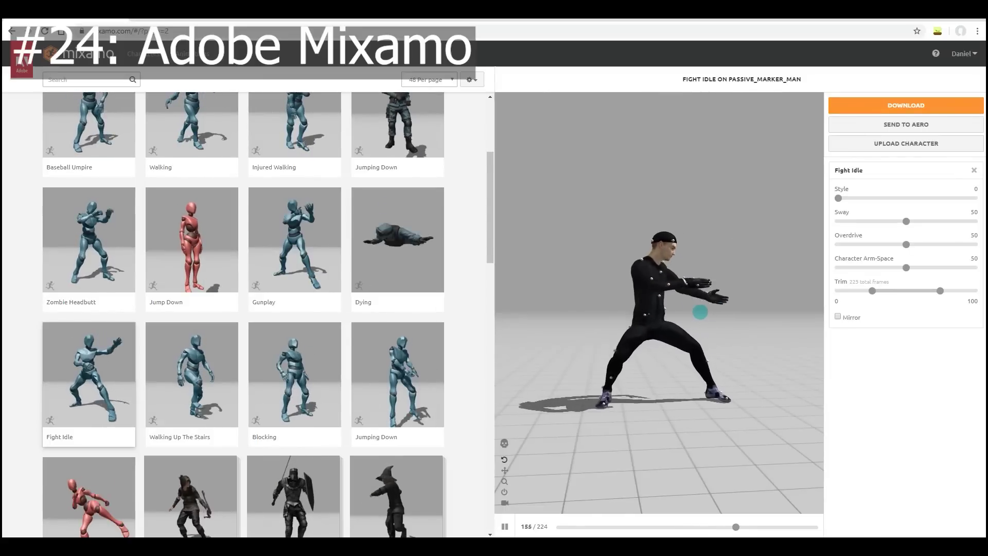
# In the web browser, examine the Fight Idle character preview on Mixamo from several angles and browse the animation library
pyautogui.moveTo(697, 311); pyautogui.dragTo(646, 322)
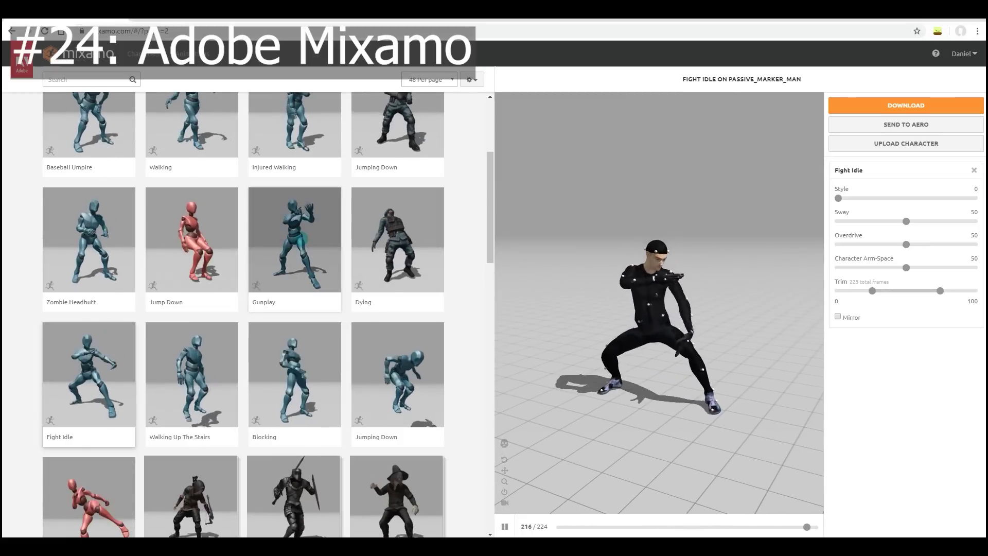
pyautogui.moveTo(638, 355); pyautogui.dragTo(661, 351)
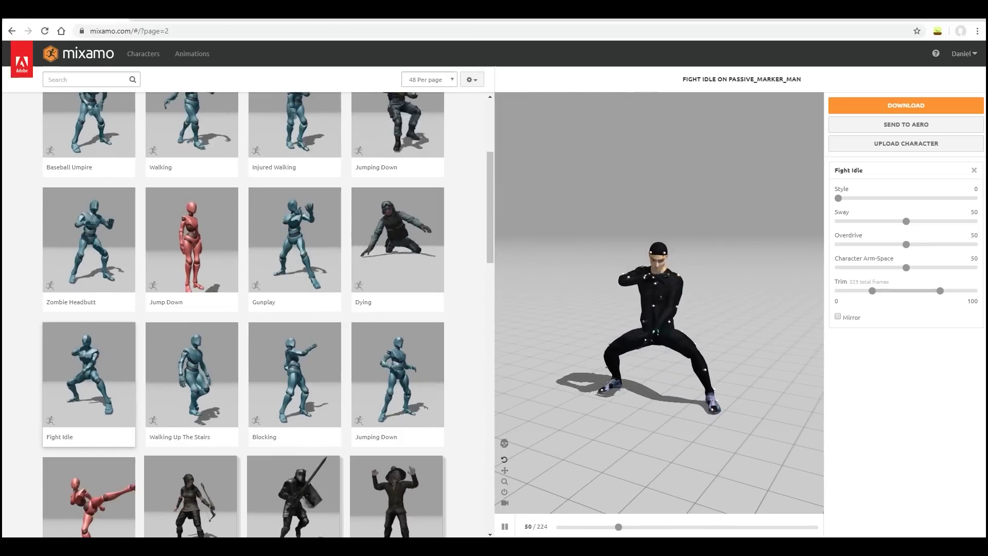
pyautogui.scroll(-7, 362, 296)
pyautogui.scroll(-4, 362, 296)
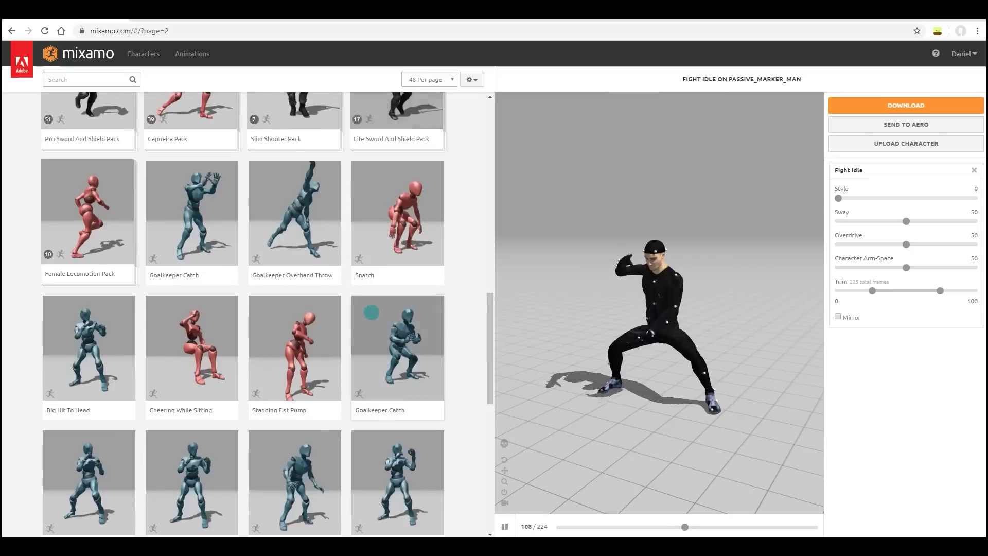
pyautogui.scroll(-6, 326, 336)
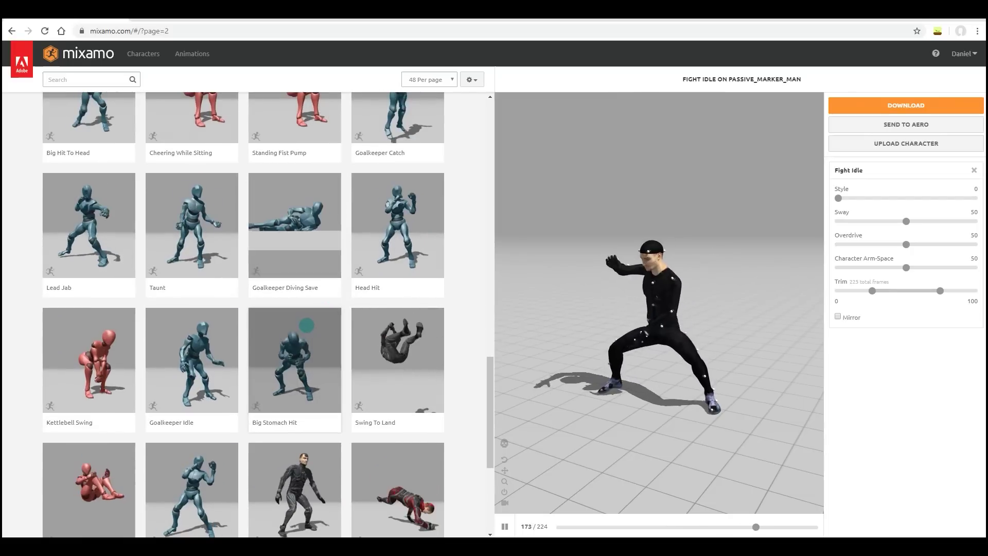
pyautogui.scroll(-2, 320, 350)
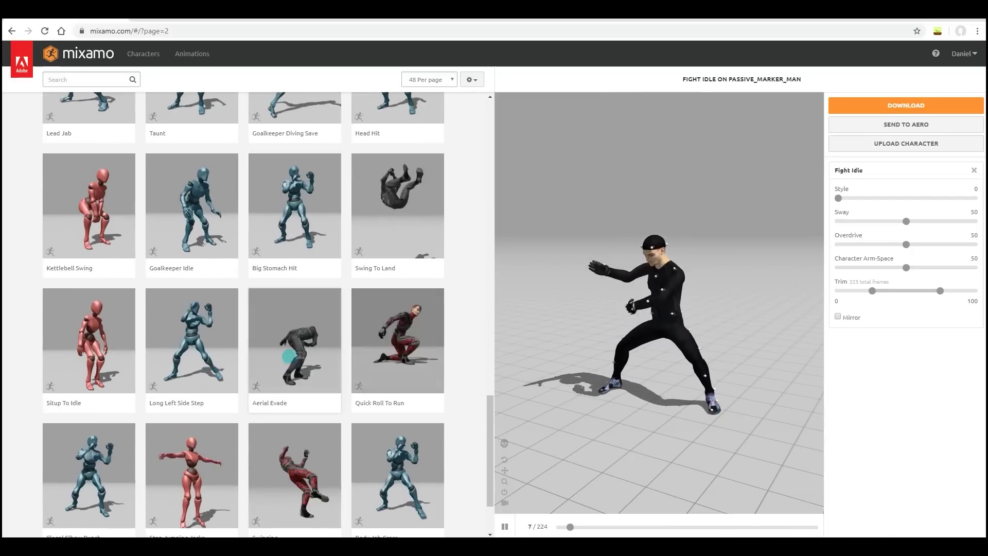
pyautogui.scroll(-2, 278, 311)
pyautogui.click(280, 268)
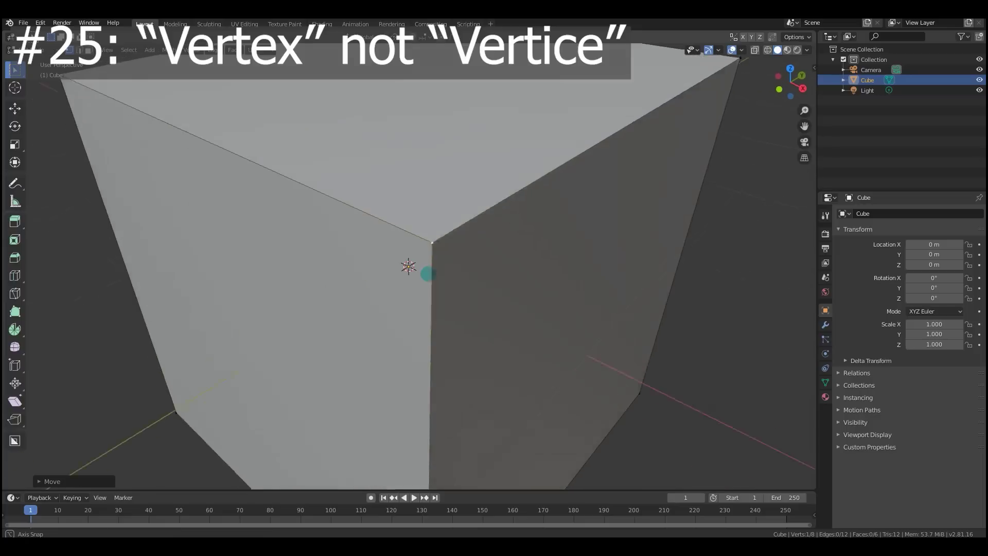
pyautogui.moveTo(417, 274); pyautogui.dragTo(236, 331, button='middle')
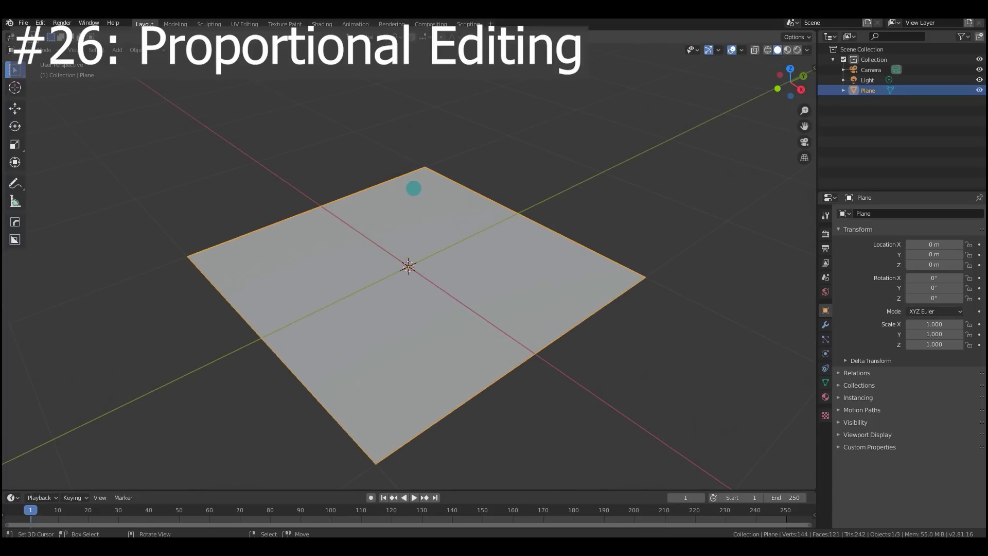
# Enable proportional editing in Edit Mode and move the plane's centre vertex 0.014 m along Z with a proportional size of 1.10
pyautogui.press('Tab')
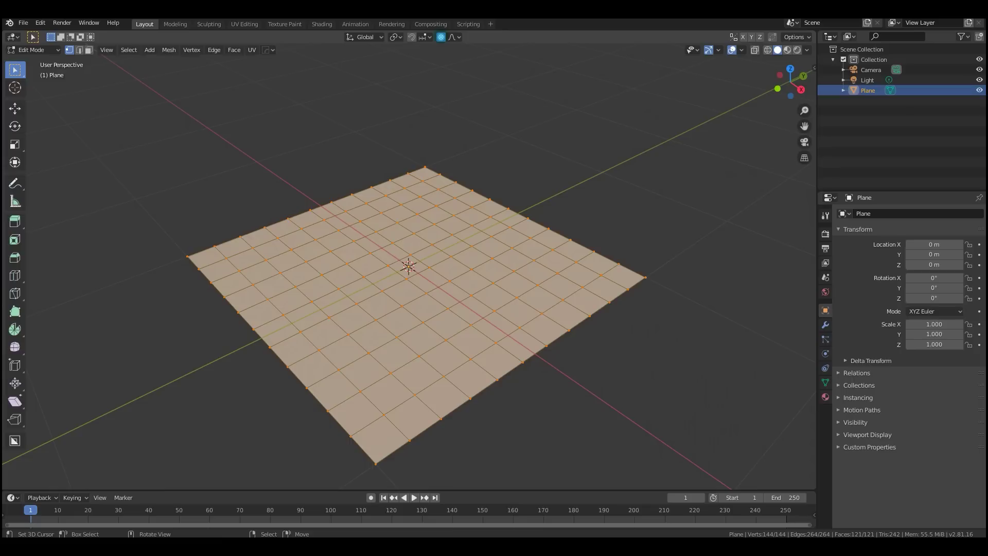
pyautogui.press('o')
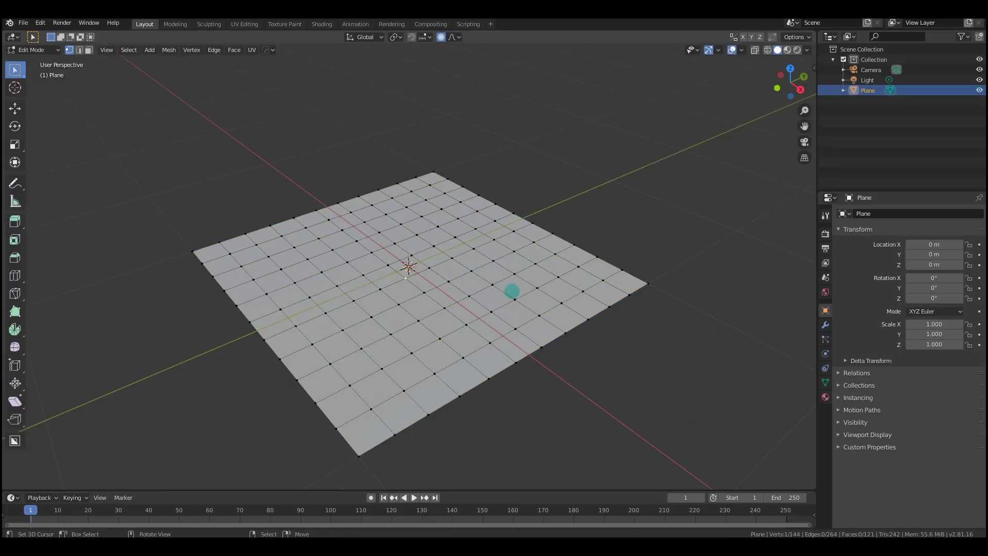
pyautogui.moveTo(512, 291); pyautogui.dragTo(430, 282, button='middle')
pyautogui.press('g')
pyautogui.press('z')
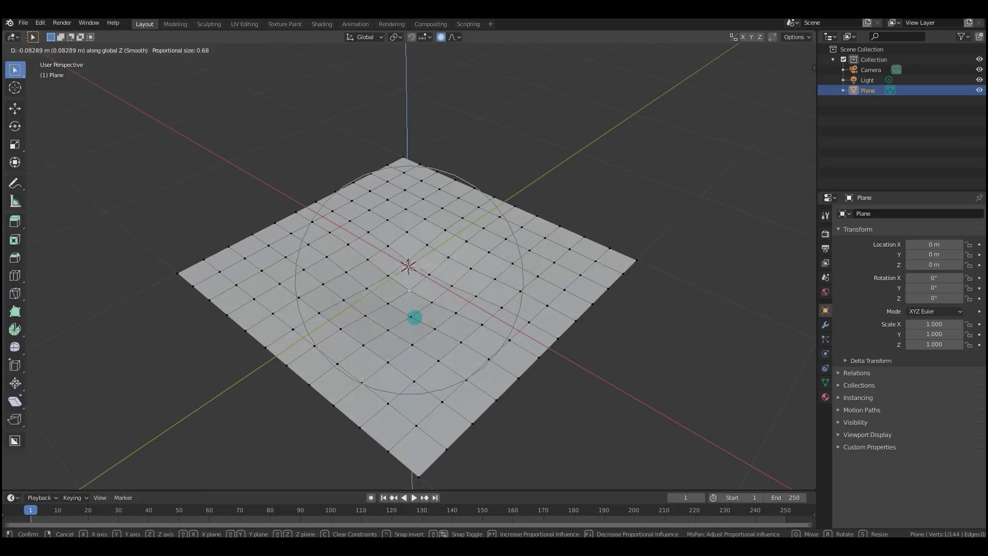
pyautogui.scroll(-5, 411, 325)
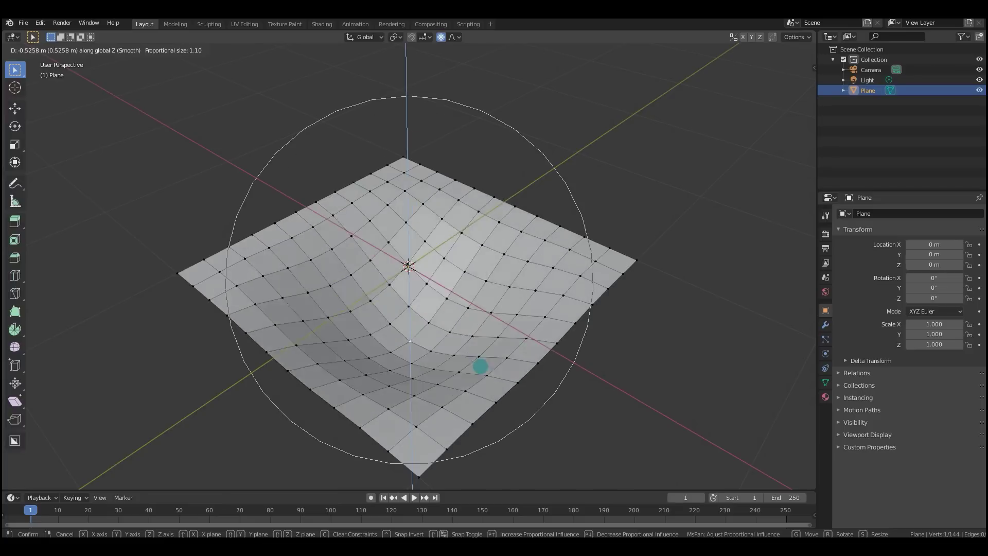
pyautogui.click(459, 297)
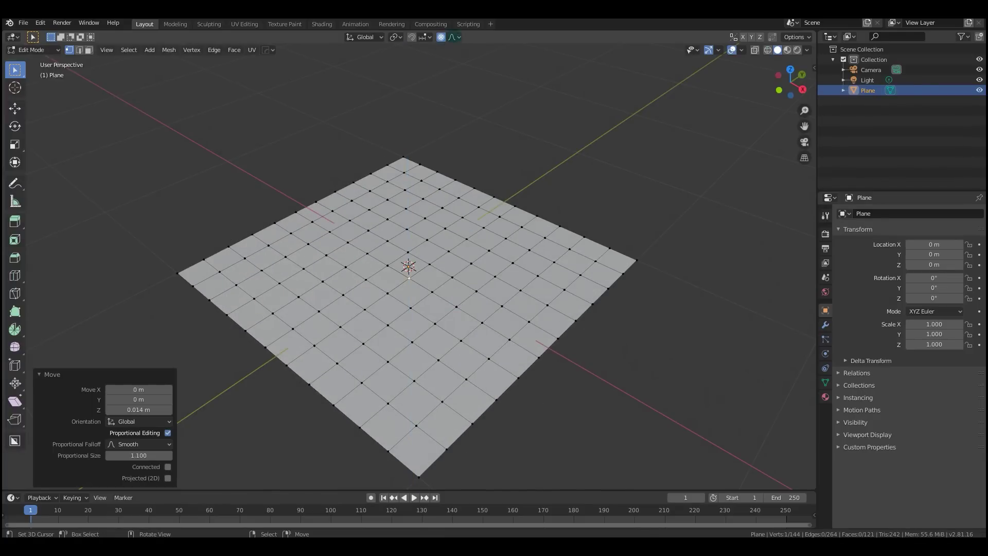
# Try a different proportional falloff type while moving the plane's centre vertex along Z
pyautogui.click(453, 37)
pyautogui.click(453, 147)
pyautogui.press('g')
pyautogui.press('z')
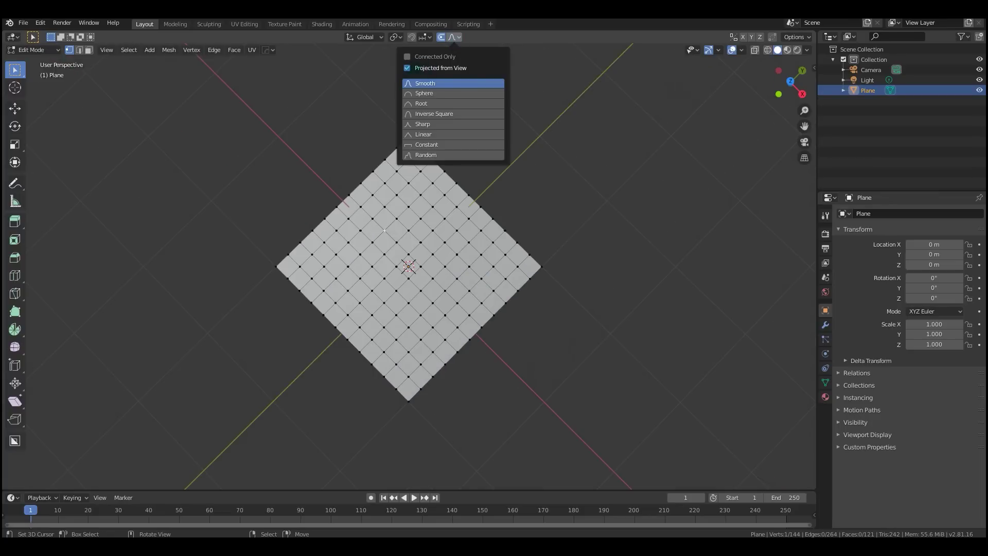
# Move a vertex near the plane's centre freely using Smooth falloff, Projected from View and a proportional size of 1.61
pyautogui.click(404, 176)
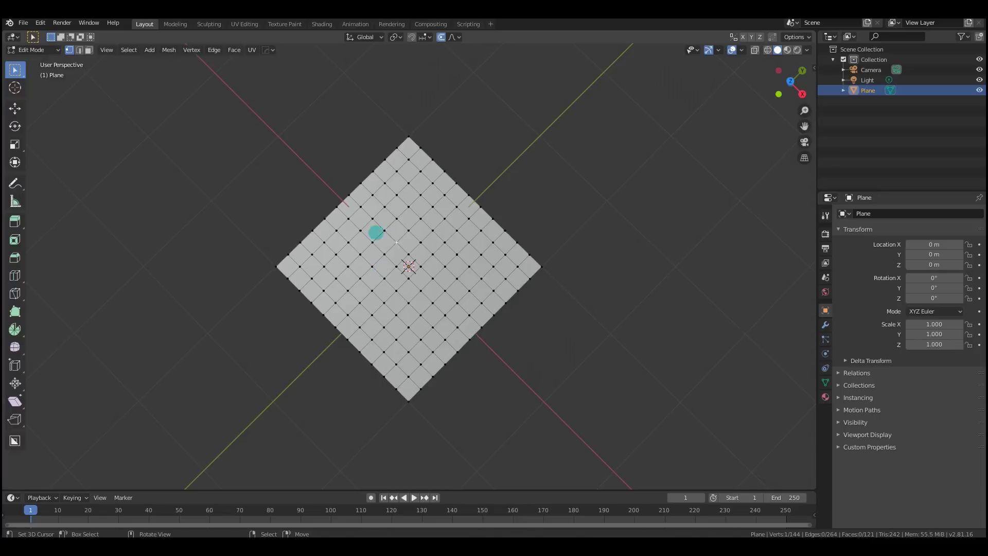
pyautogui.press('g')
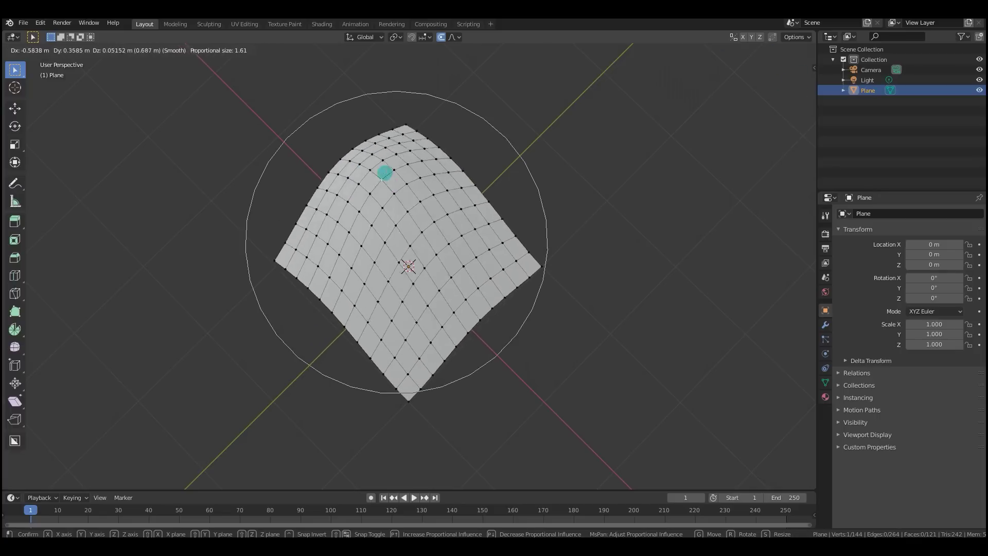
pyautogui.click(363, 216)
pyautogui.press('g')
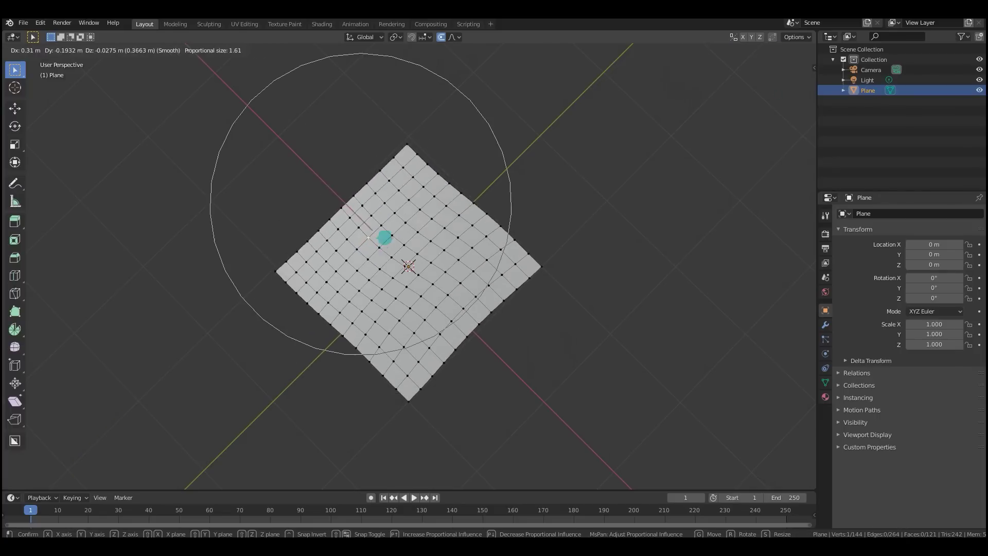
pyautogui.click(369, 238)
# Examine the deformed plane from different angles and from the top orthographic view
pyautogui.moveTo(368, 238); pyautogui.dragTo(412, 154, button='middle')
pyautogui.click(453, 37)
pyautogui.moveTo(457, 226); pyautogui.dragTo(510, 308, button='middle')
pyautogui.press('KP_7')
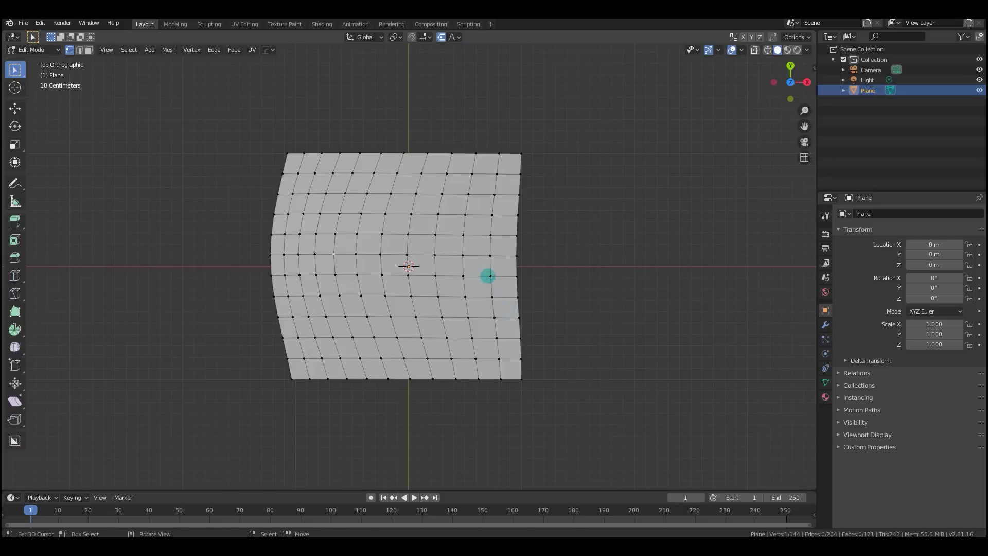
pyautogui.moveTo(489, 276); pyautogui.dragTo(530, 287)
pyautogui.moveTo(441, 165); pyautogui.dragTo(442, 138)
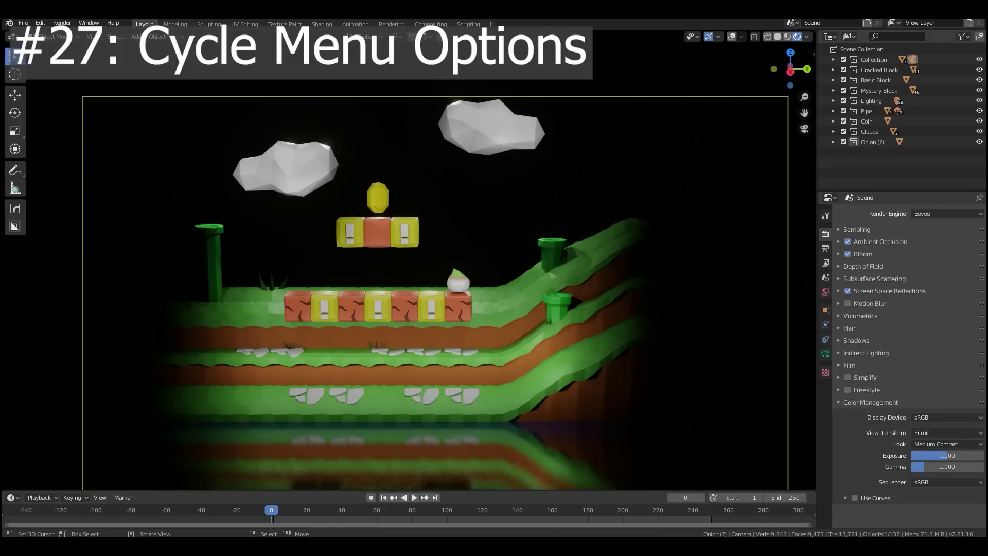
pyautogui.click(925, 445)
pyautogui.scroll(-4, 925, 446)
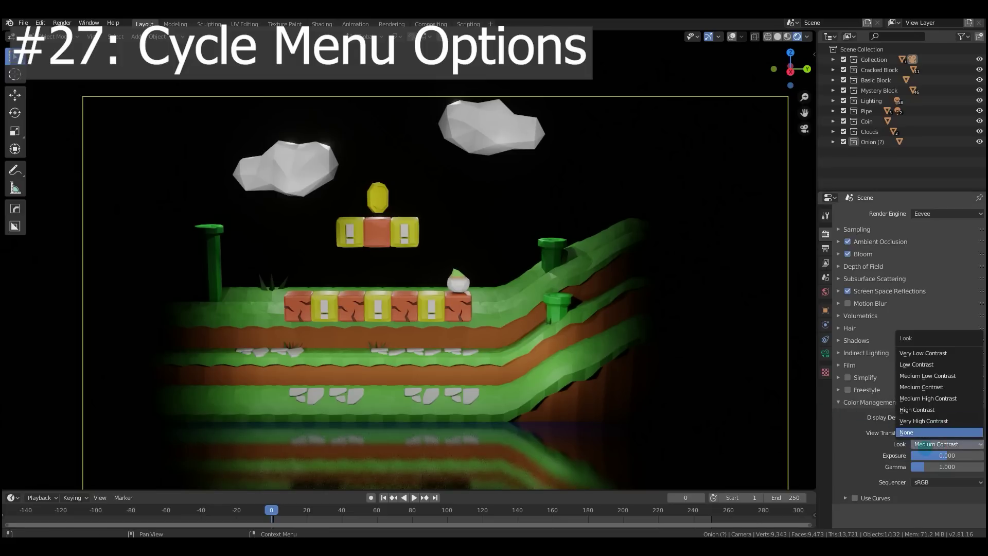
pyautogui.press('Escape')
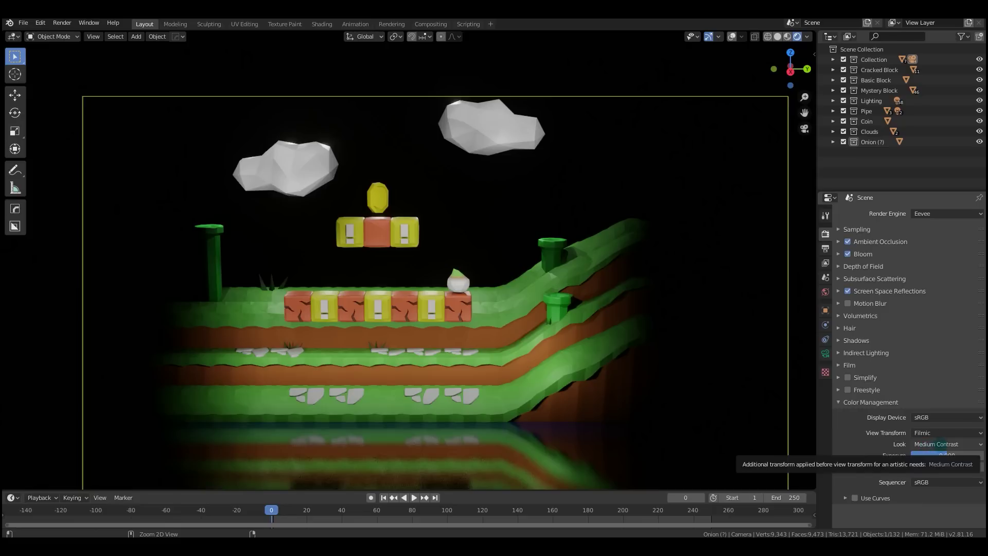
# Cycle the Color Management Look through the contrast options up to Very High Contrast and back again
pyautogui.keyDown('ctrl'); pyautogui.scroll(-1, 939, 442); pyautogui.keyUp('ctrl')
pyautogui.keyDown('ctrl'); pyautogui.scroll(-2, 941, 443); pyautogui.keyUp('ctrl')
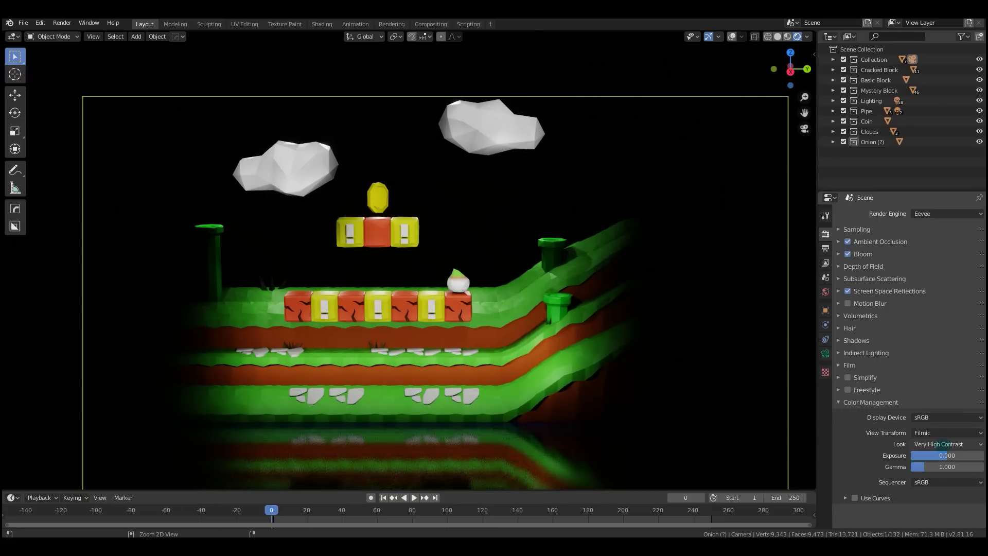
pyautogui.keyDown('ctrl'); pyautogui.scroll(1, 942, 444); pyautogui.keyUp('ctrl')
pyautogui.keyDown('ctrl'); pyautogui.scroll(2, 943, 444); pyautogui.keyUp('ctrl')
pyautogui.click(943, 443)
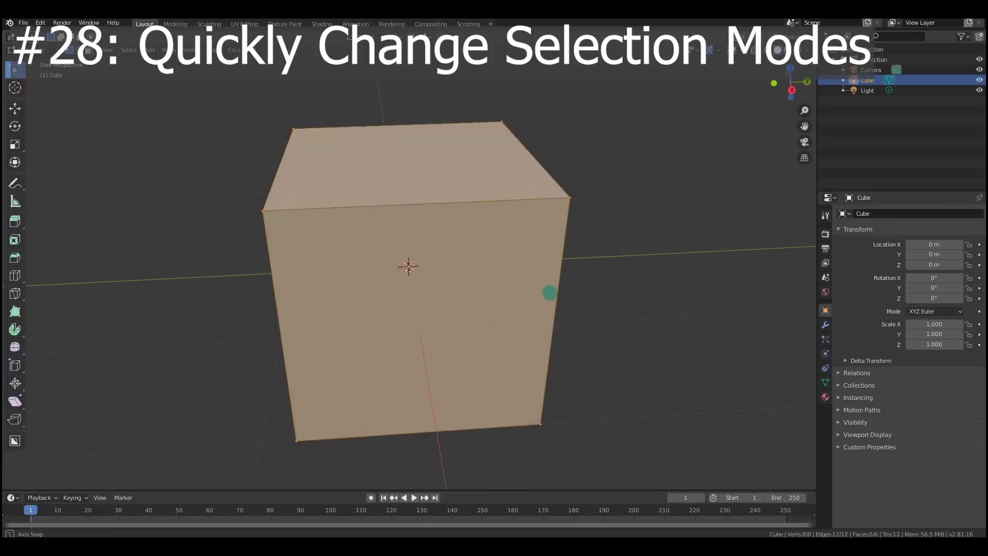
# Switch the cube's selection mode repeatedly between vertex, edge and face, finishing in vertex select
pyautogui.moveTo(549, 293); pyautogui.dragTo(519, 247, button='middle')
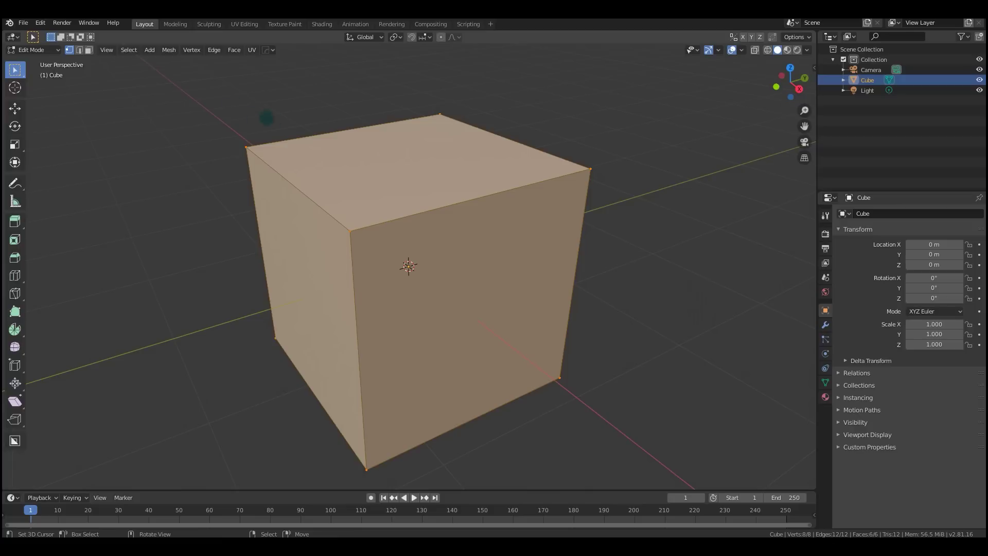
pyautogui.press('2')
pyautogui.press('3')
pyautogui.press('1')
pyautogui.press('2')
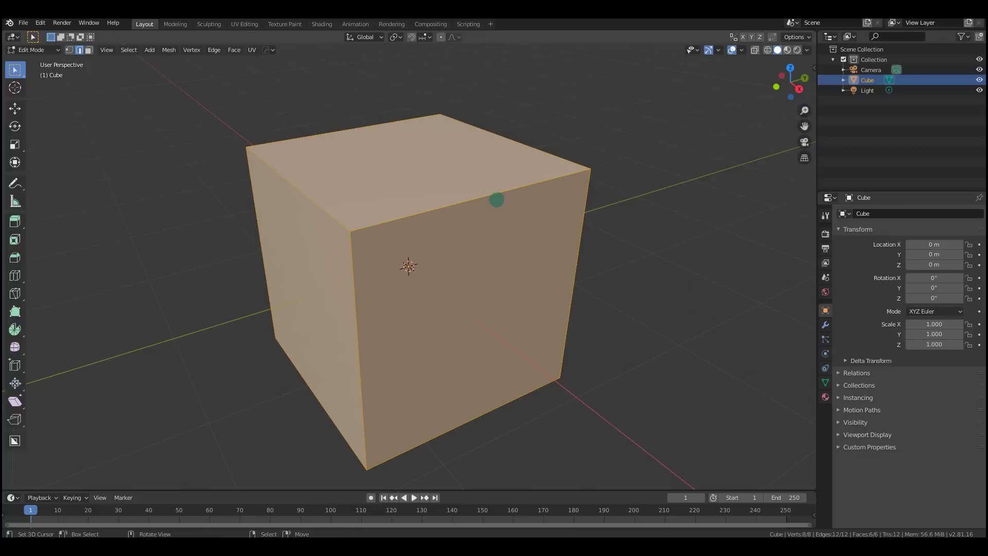
pyautogui.press('3')
pyautogui.moveTo(338, 192); pyautogui.dragTo(450, 209, button='middle')
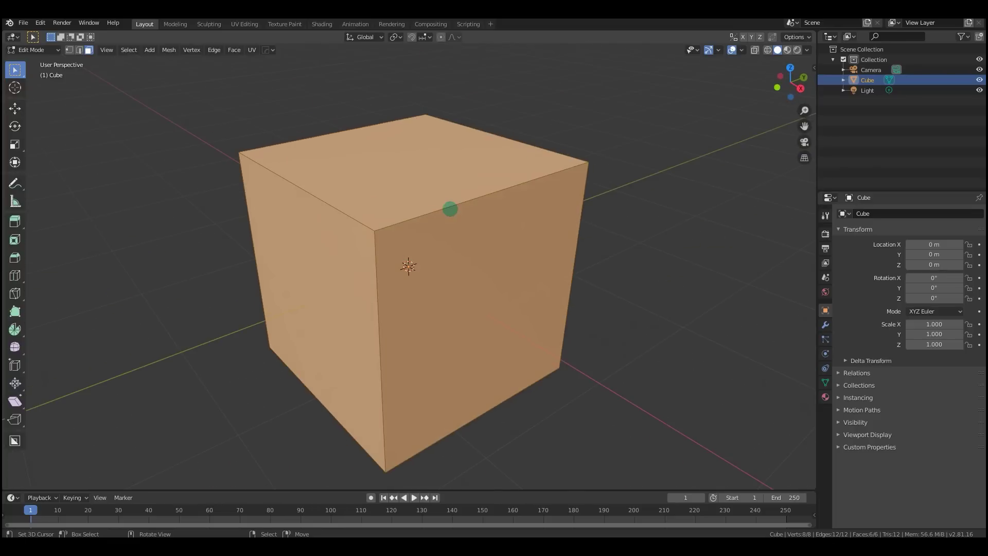
pyautogui.moveTo(453, 243); pyautogui.dragTo(490, 234, button='middle')
pyautogui.press('1')
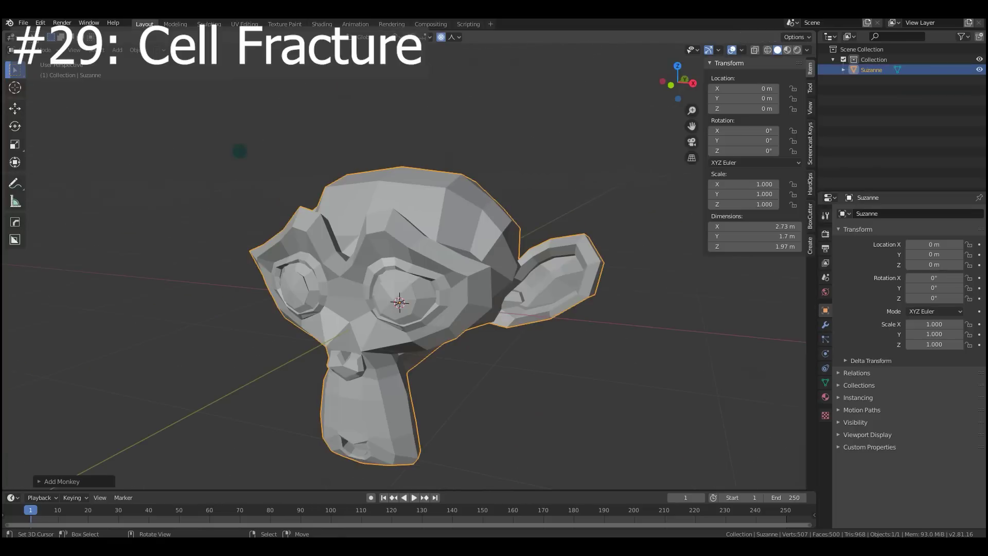
# Check in the add-on preferences that the Object: Cell Fracture add-on is enabled
pyautogui.moveTo(436, 234)
pyautogui.mouseDown(button='middle')
pyautogui.moveTo(441, 227)
pyautogui.moveTo(421, 233)
pyautogui.mouseUp(button='middle')
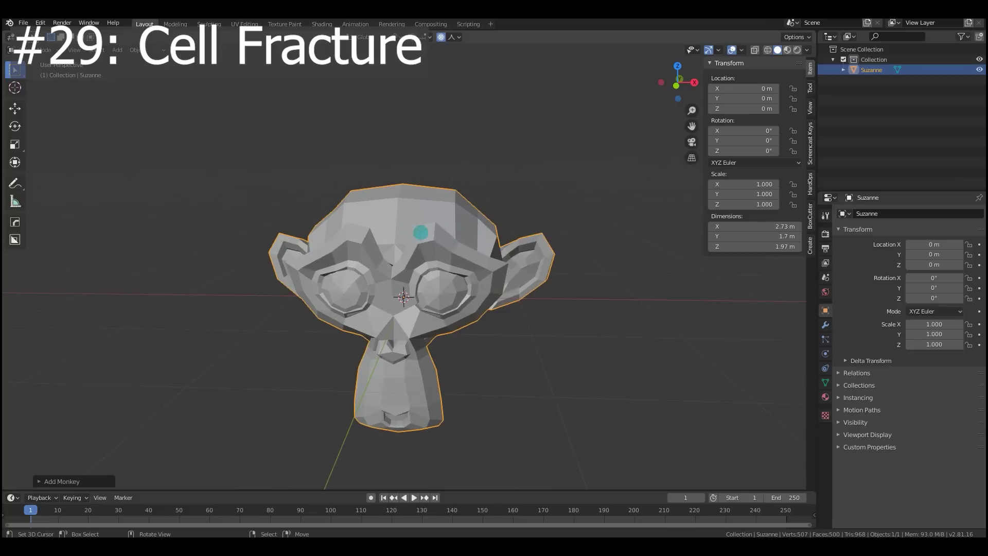
pyautogui.click(40, 23)
pyautogui.click(67, 170)
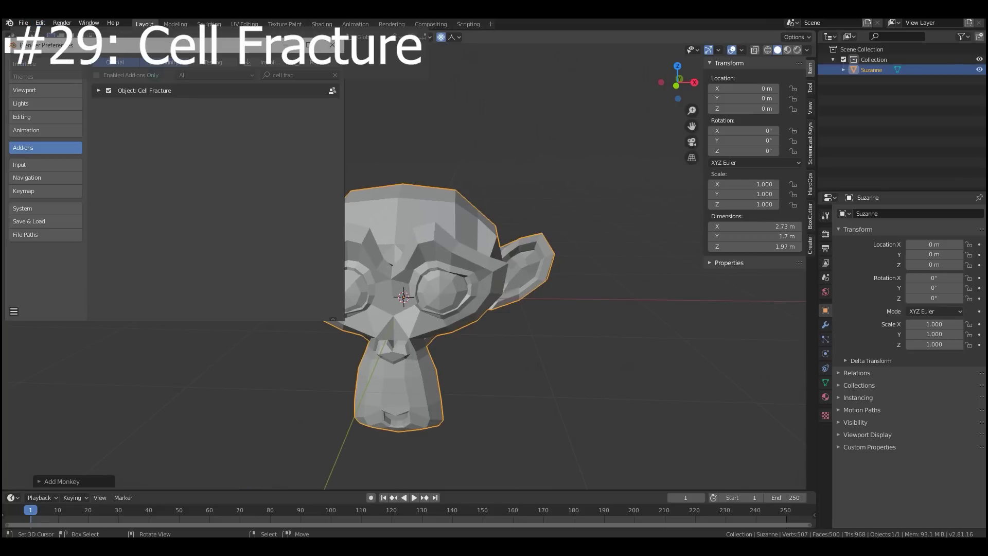
pyautogui.click(326, 45)
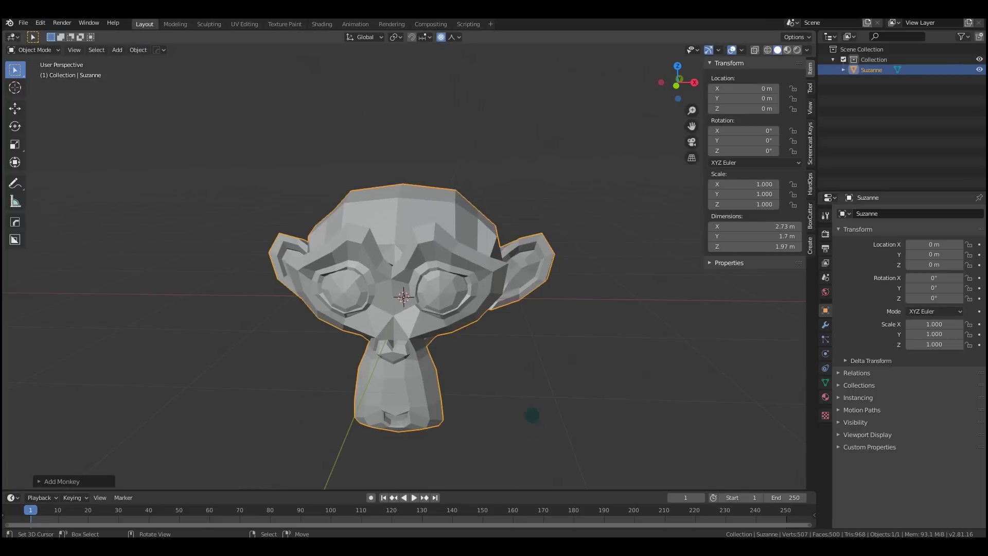
# Apply Cell Fracture to the Suzanne monkey using Own Verts, a source limit of 100 and a recursion of 2
pyautogui.moveTo(438, 339); pyautogui.dragTo(454, 334, button='middle')
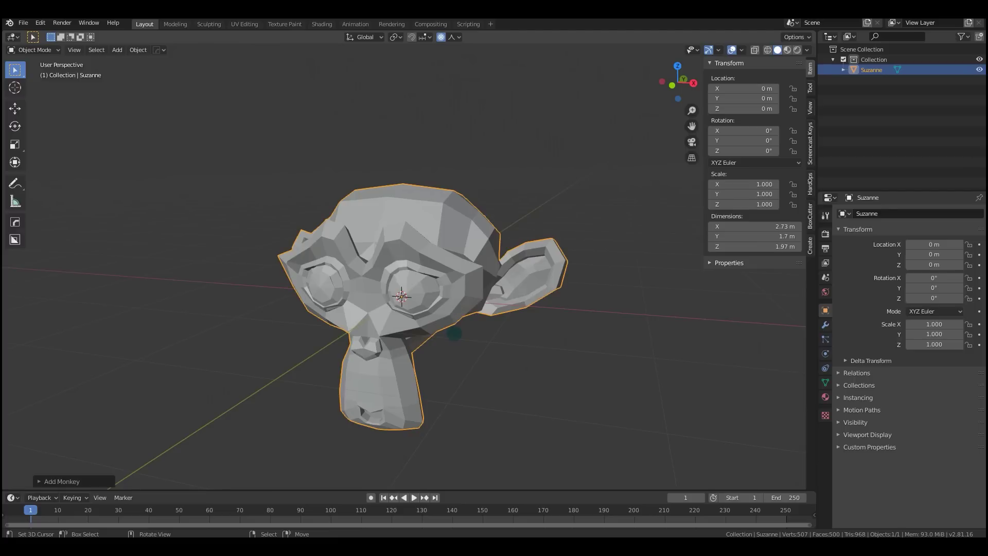
pyautogui.press('F3')
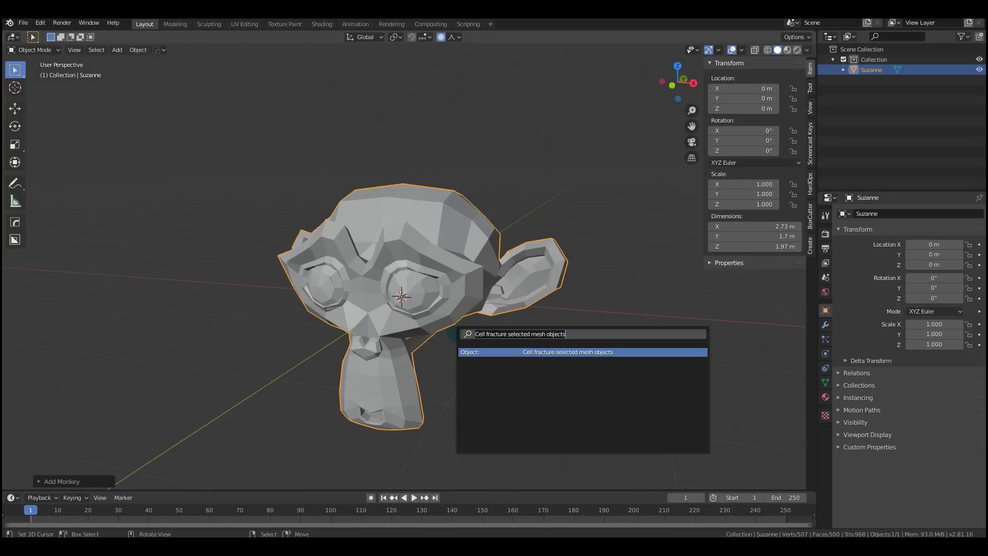
pyautogui.press('Return')
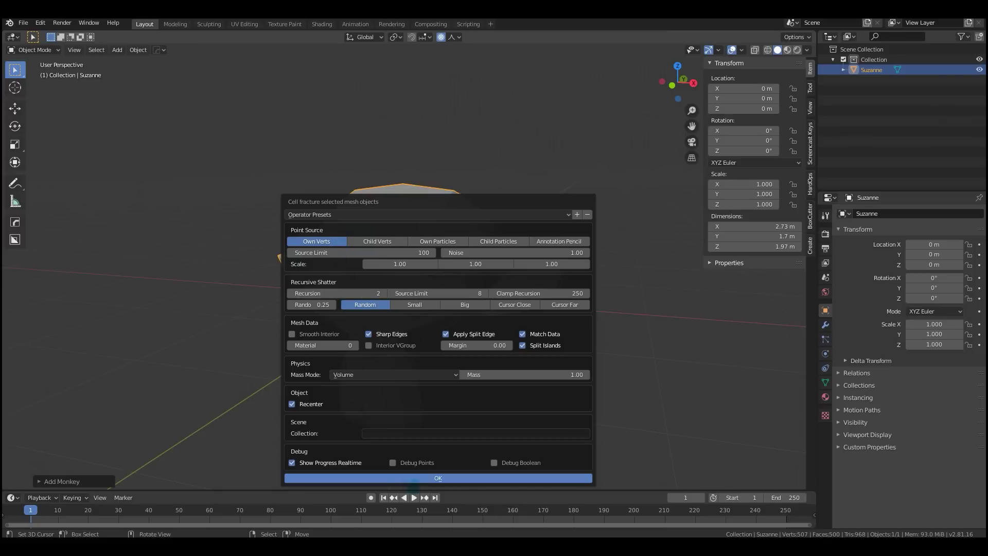
pyautogui.click(438, 478)
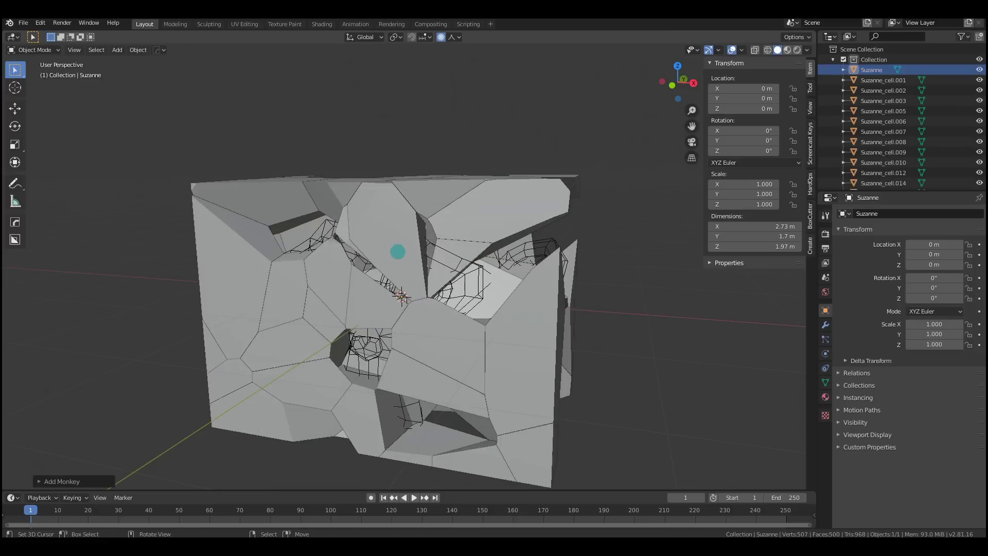
# Delete the three oversized stray fragments sticking out in front of the fractured monkey's face
pyautogui.click(399, 244)
pyautogui.press('x')
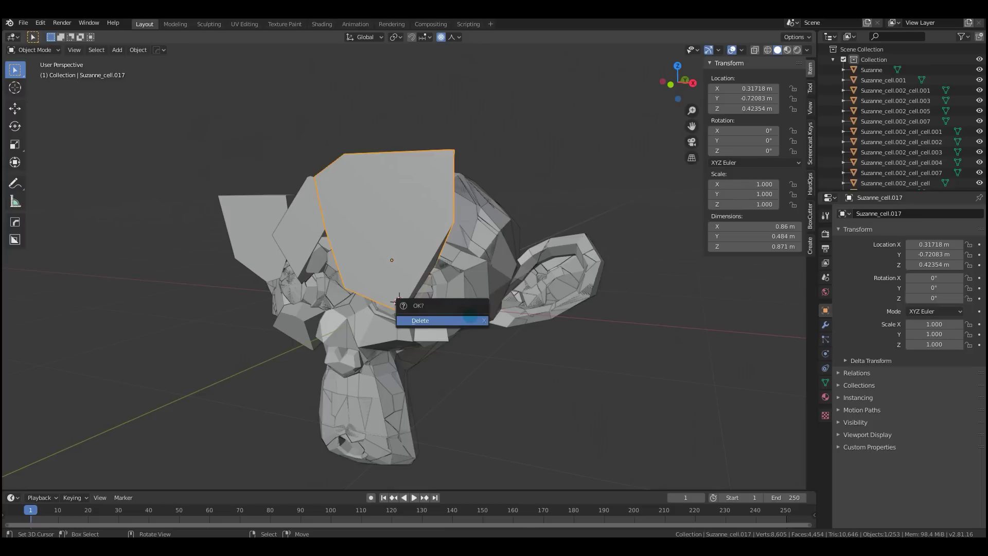
pyautogui.click(441, 323)
pyautogui.click(319, 227)
pyautogui.press('x')
pyautogui.click(318, 227)
pyautogui.rightClick(267, 218)
pyautogui.press('x')
pyautogui.click(270, 218)
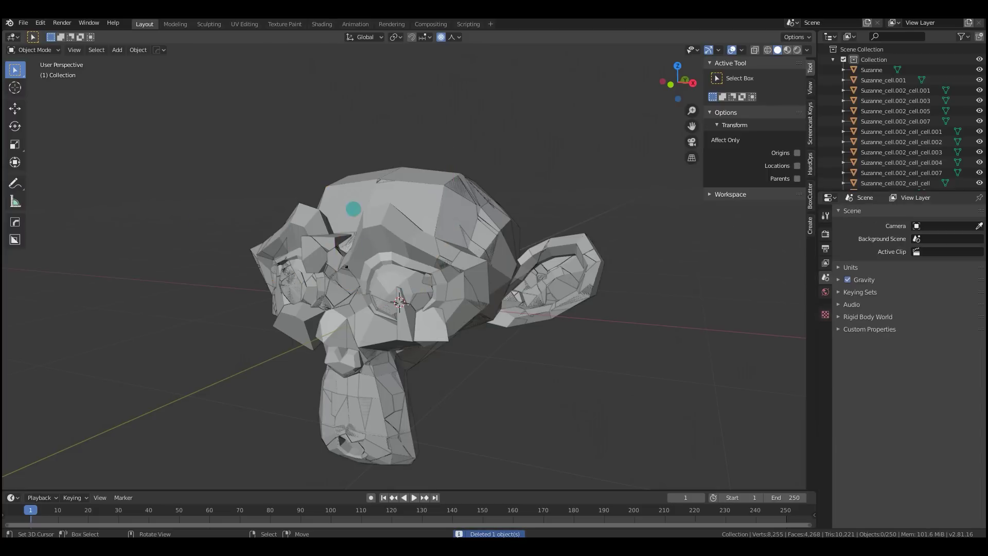
# Delete the original unfractured Suzanne mesh that overlaps the fragments
pyautogui.rightClick(378, 210)
pyautogui.press('x')
pyautogui.click(380, 209)
# Select all the fragments and scale them down around their Individual Origins to about 0.84
pyautogui.moveTo(462, 266); pyautogui.dragTo(484, 275, button='middle')
pyautogui.scroll(-2, 481, 278)
pyautogui.press('a')
pyautogui.click(394, 37)
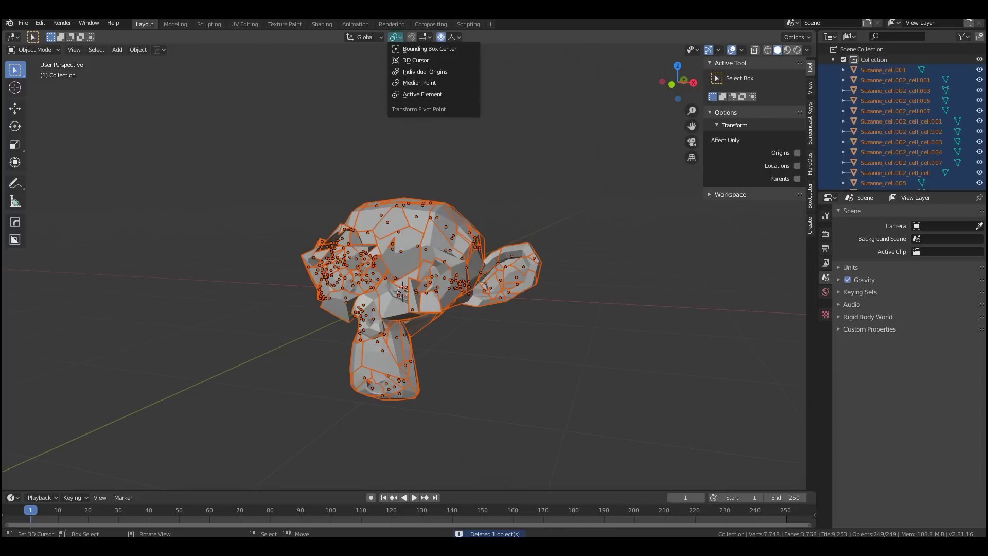
pyautogui.click(411, 70)
pyautogui.press('s')
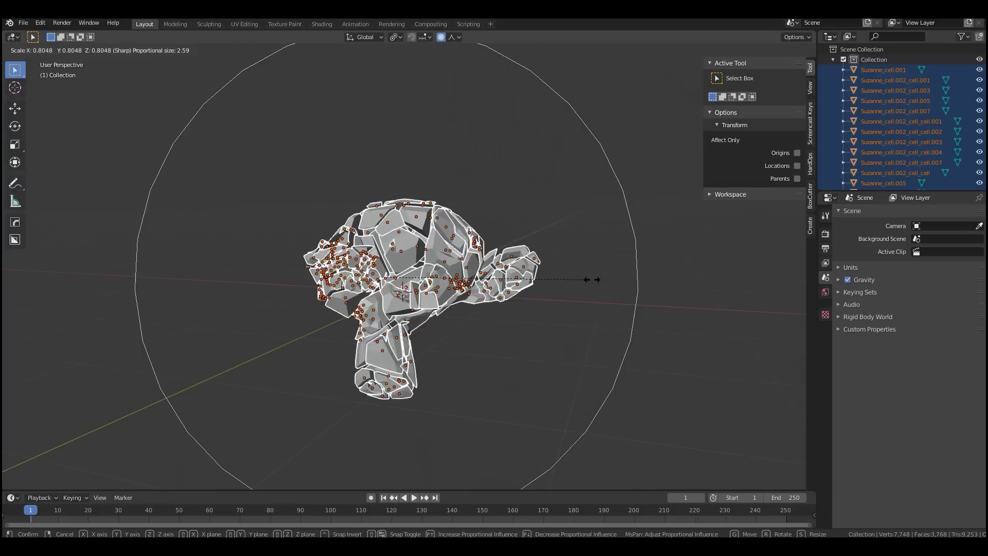
pyautogui.click(600, 278)
pyautogui.click(601, 278)
pyautogui.moveTo(600, 277); pyautogui.dragTo(440, 238, button='middle')
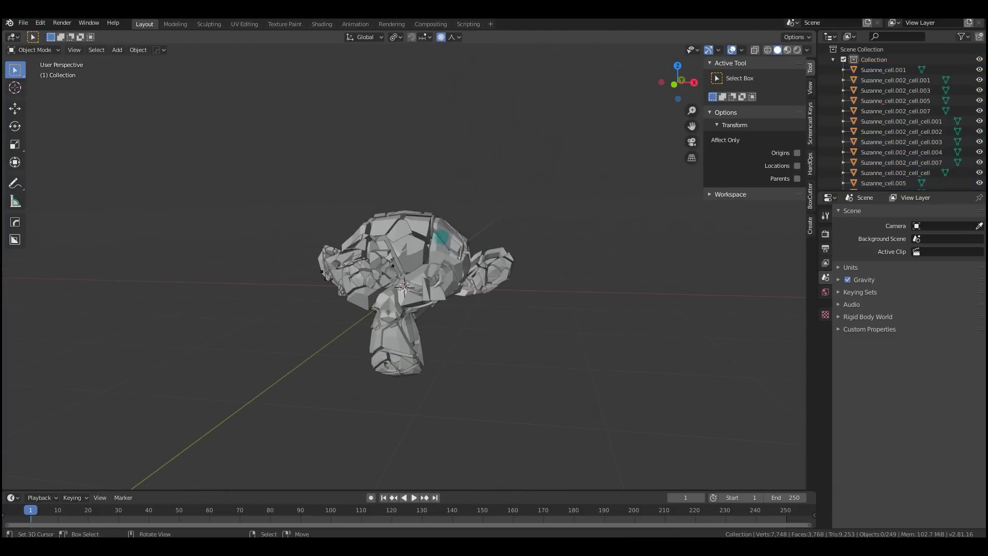
# Set the proportional falloff to Smooth and pull a fragment on the monkey's upper head outward with a proportional size of about 0.91
pyautogui.click(454, 37)
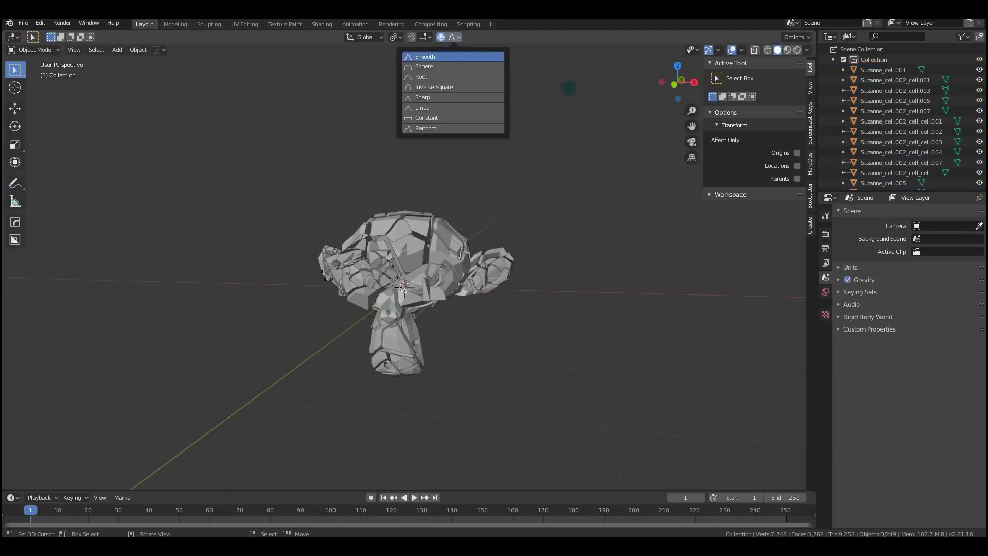
pyautogui.click(443, 57)
pyautogui.click(488, 241)
pyautogui.press('g')
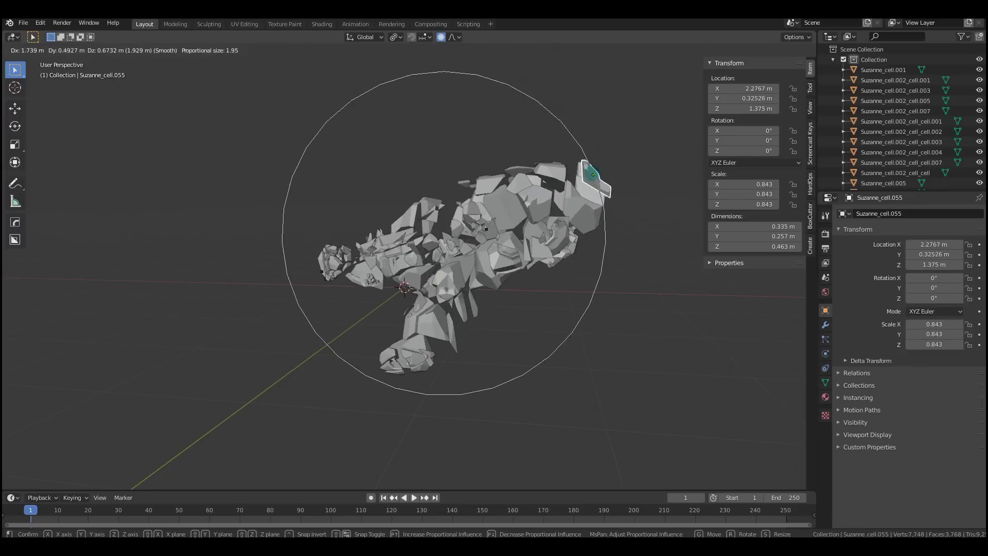
pyautogui.scroll(15, 489, 221)
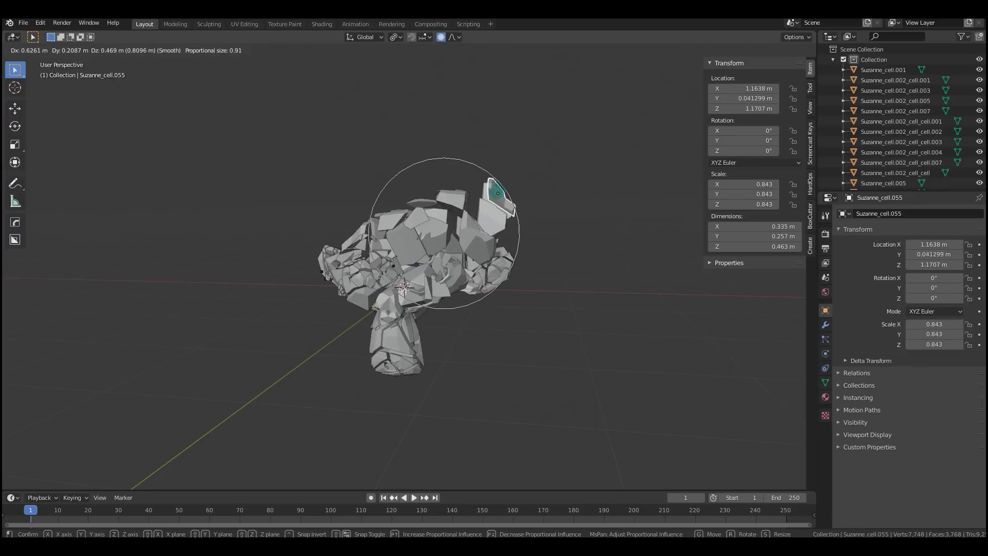
pyautogui.click(489, 216)
pyautogui.press('a')
pyautogui.hotkey('alt', 'a')
pyautogui.scroll(6, 412, 283)
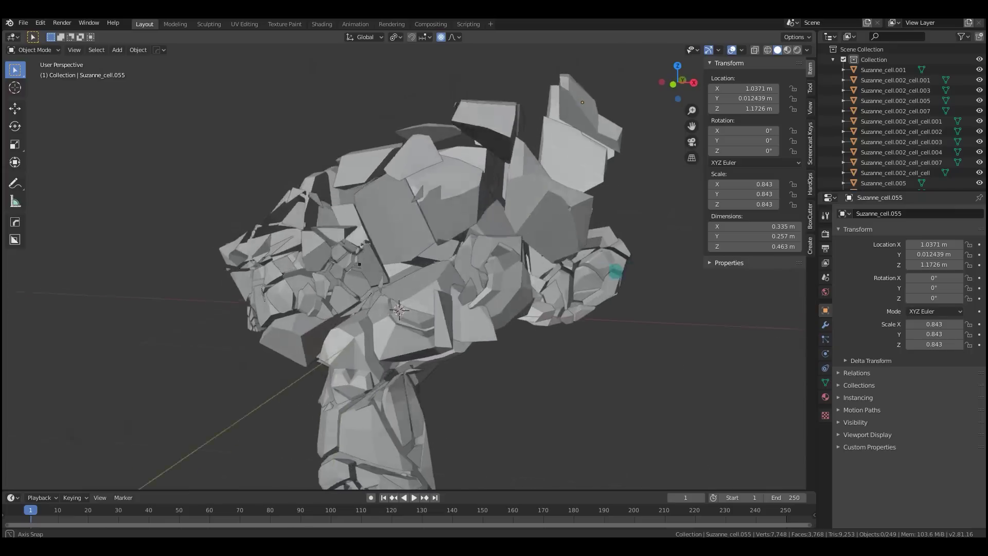
pyautogui.scroll(-3, 433, 240)
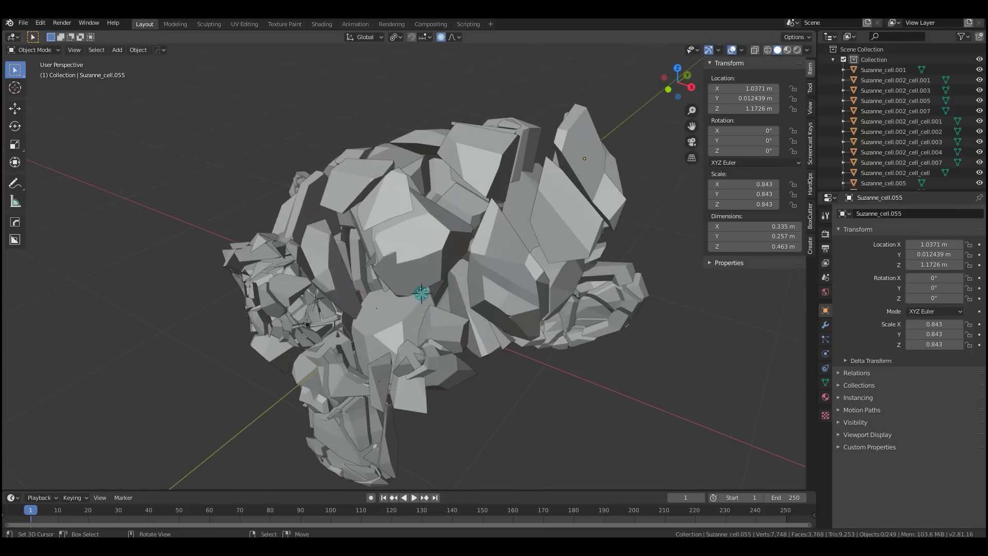
pyautogui.hotkey('shift', 'a')
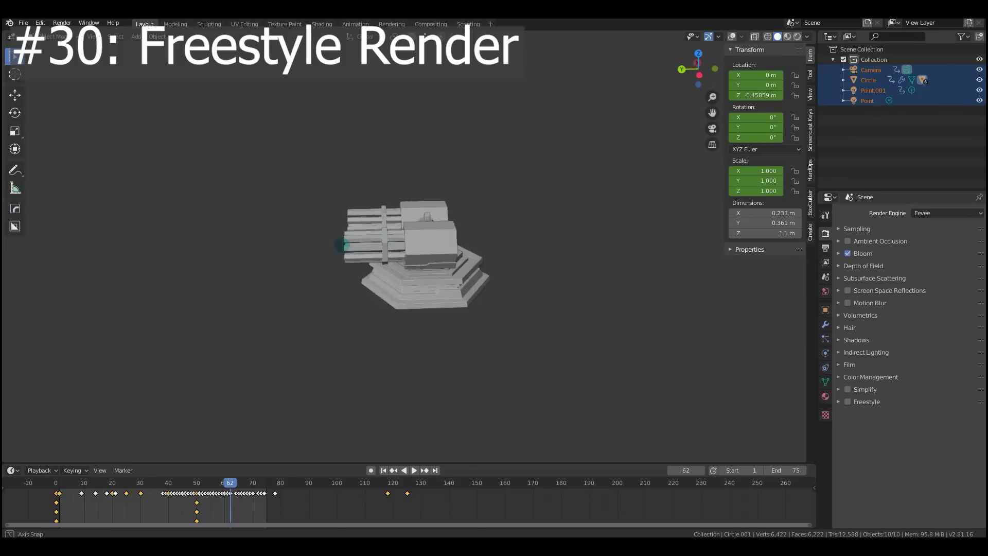
# Enable Freestyle for the scene and render an image of the gun turret
pyautogui.moveTo(470, 219); pyautogui.dragTo(530, 248, button='middle')
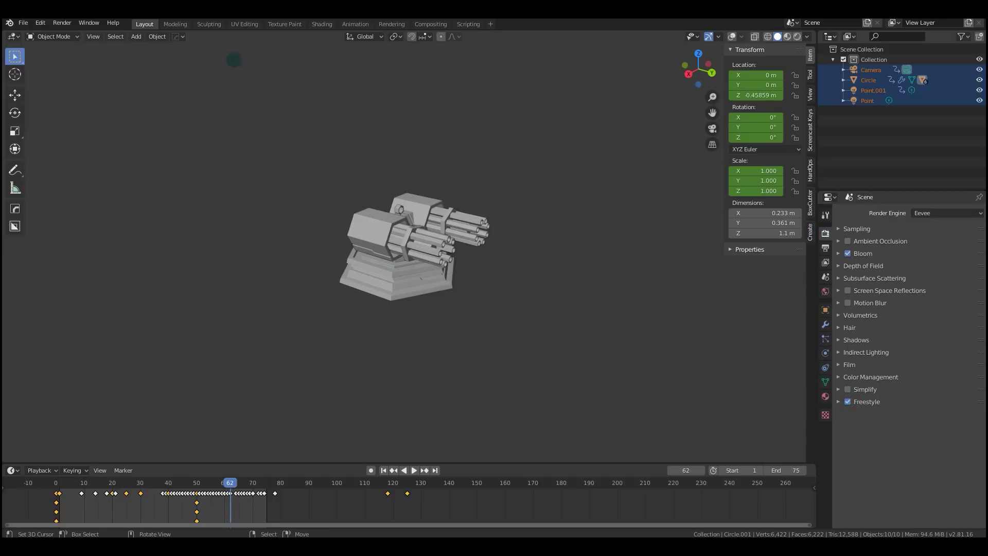
pyautogui.click(62, 23)
pyautogui.click(72, 33)
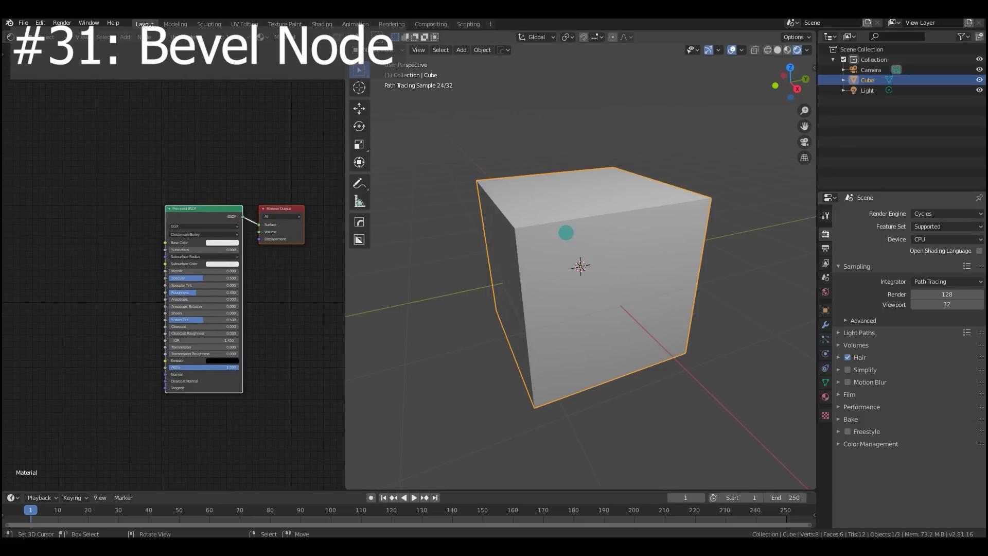
# Add a Bevel node to the cube's material and connect its Normal output to the Principled BSDF's Normal input
pyautogui.moveTo(547, 237); pyautogui.dragTo(494, 234, button='middle')
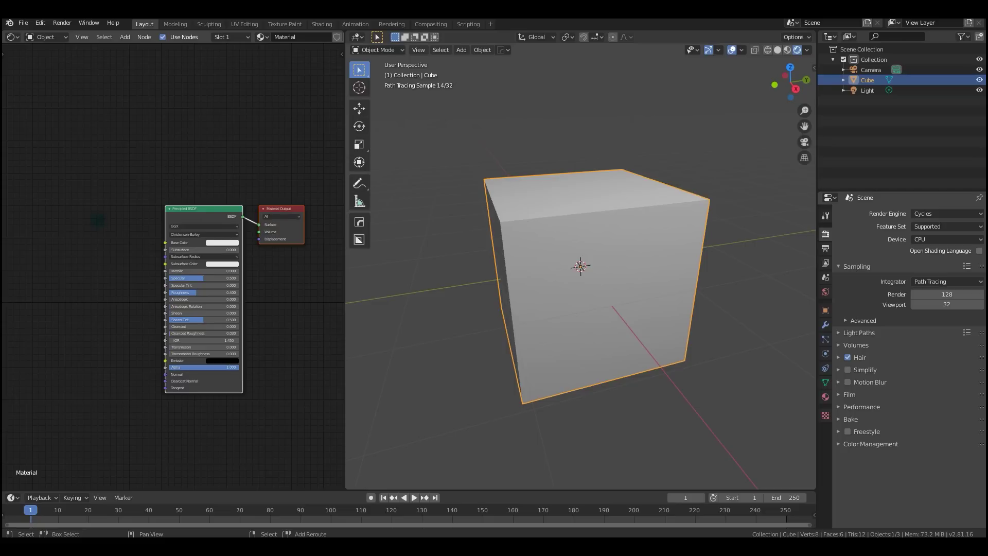
pyautogui.hotkey('shift', 'a')
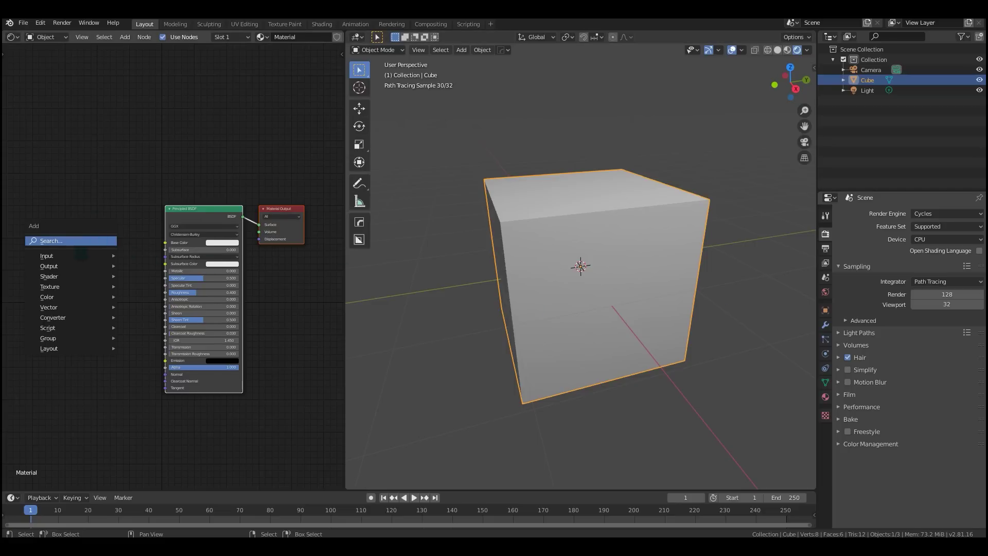
pyautogui.click(151, 284)
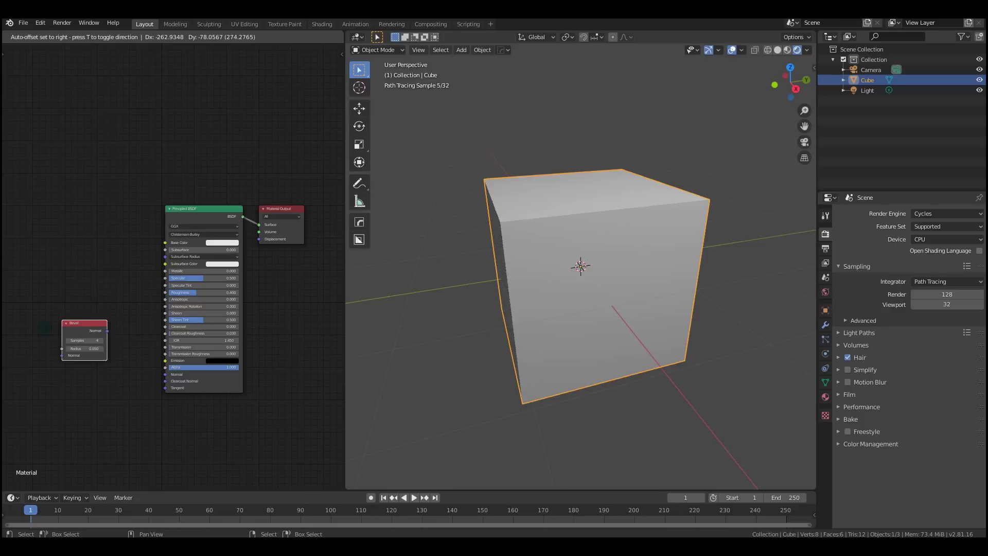
pyautogui.press('Return')
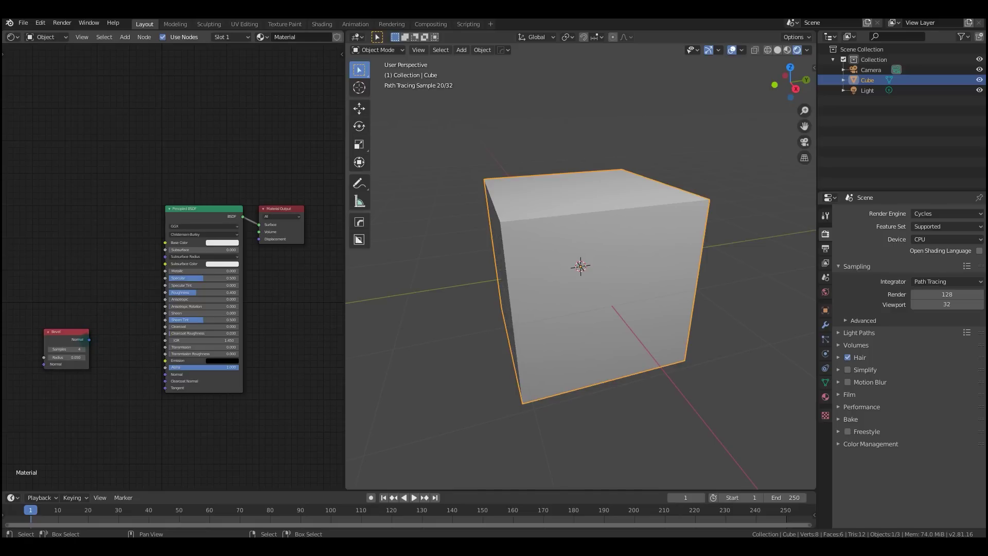
pyautogui.moveTo(89, 340); pyautogui.dragTo(165, 375)
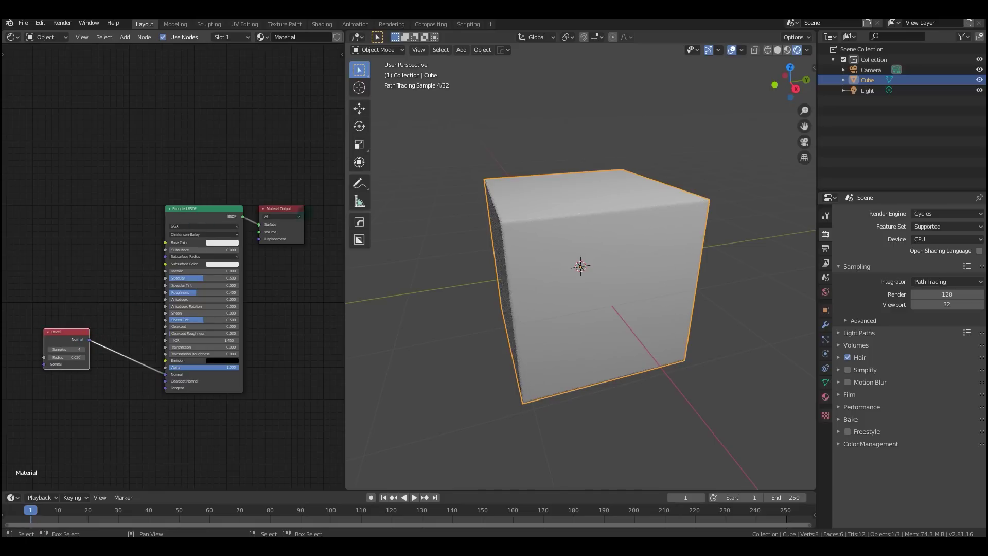
# Deselect the cube, inspect its shaded edges, and try the Bevel node's Radius one increment up and back down
pyautogui.moveTo(660, 212); pyautogui.dragTo(704, 246, button='middle')
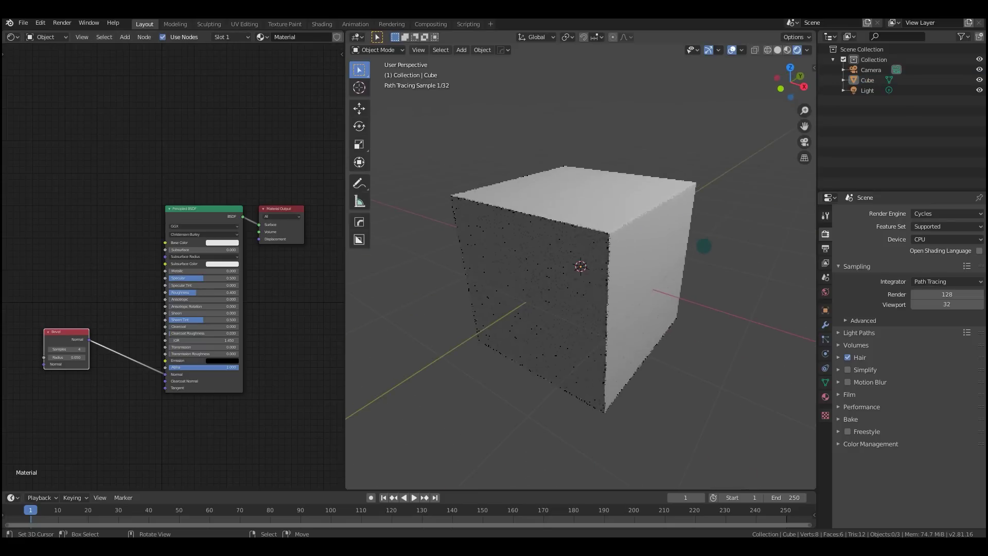
pyautogui.click(705, 246)
pyautogui.scroll(2, 130, 344)
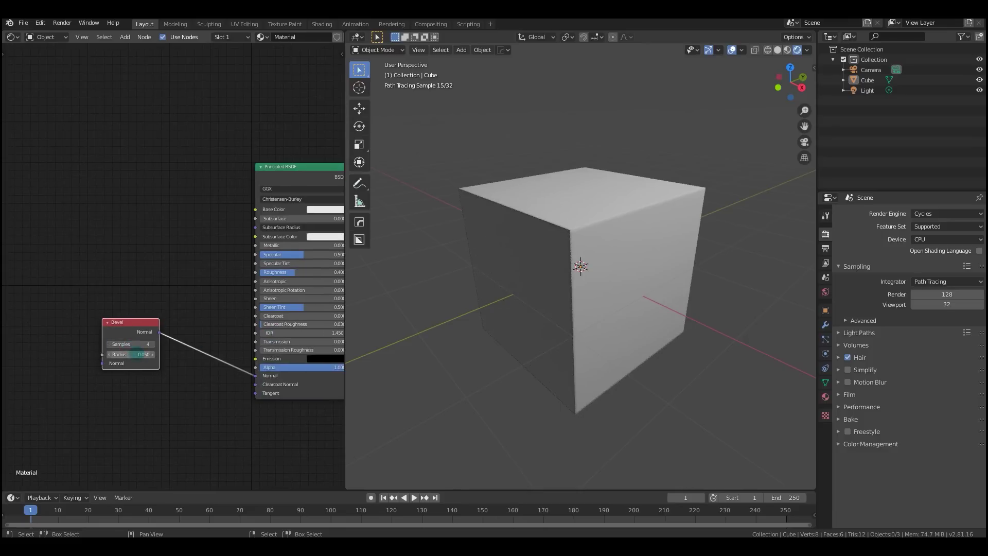
pyautogui.click(152, 355)
pyautogui.click(109, 355)
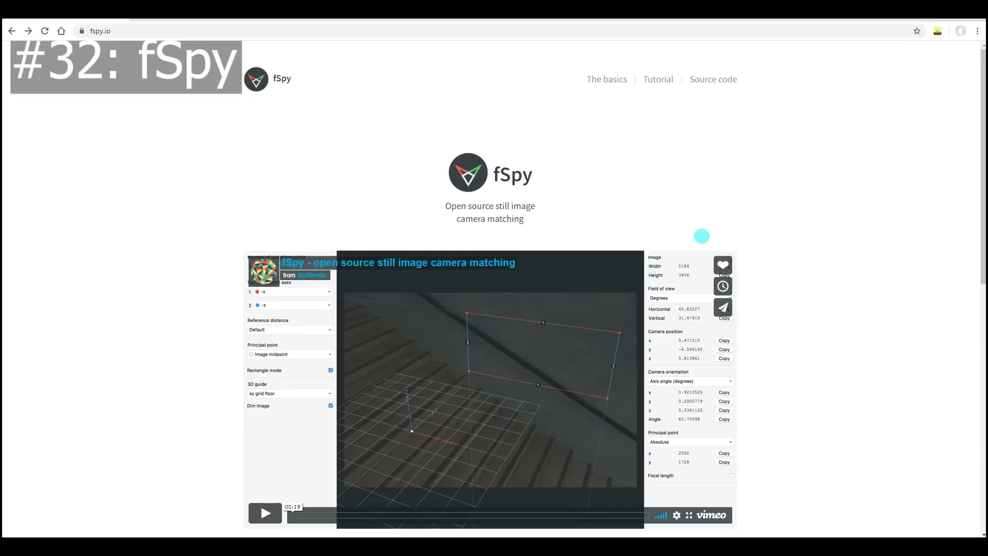
# Look over the fSpy homepage at fspy.io, from the camera-matching introduction to the download option
pyautogui.scroll(-1, 592, 154)
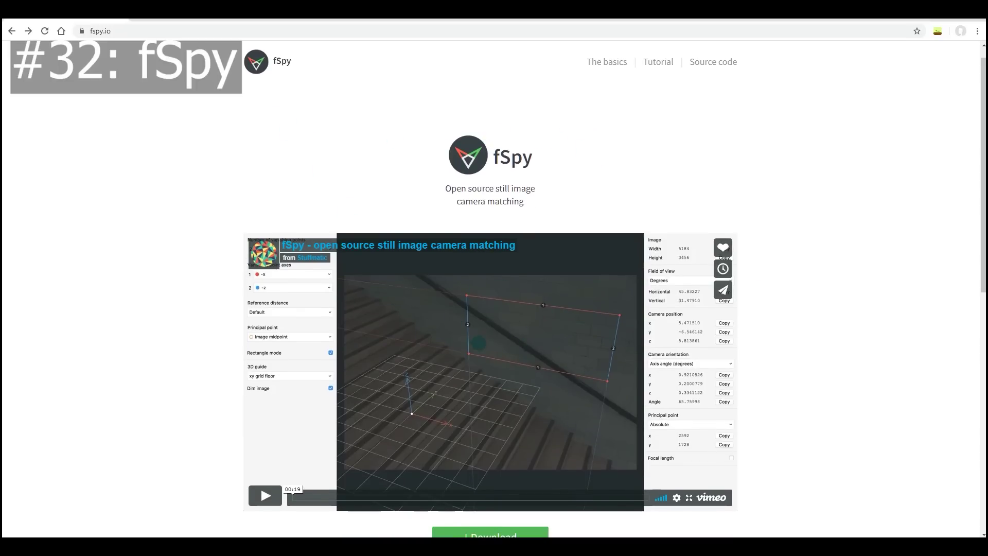
pyautogui.scroll(1, 479, 342)
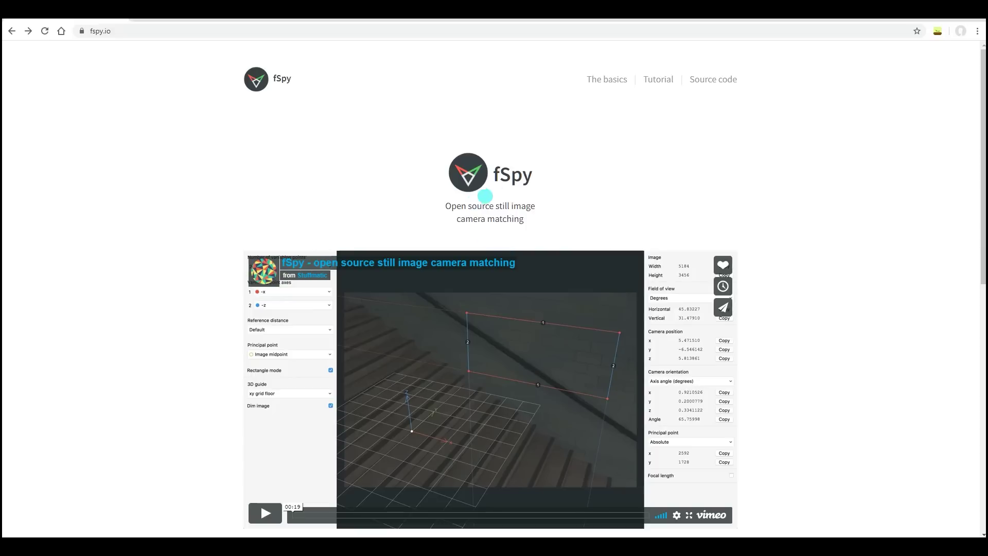
pyautogui.scroll(-1, 503, 171)
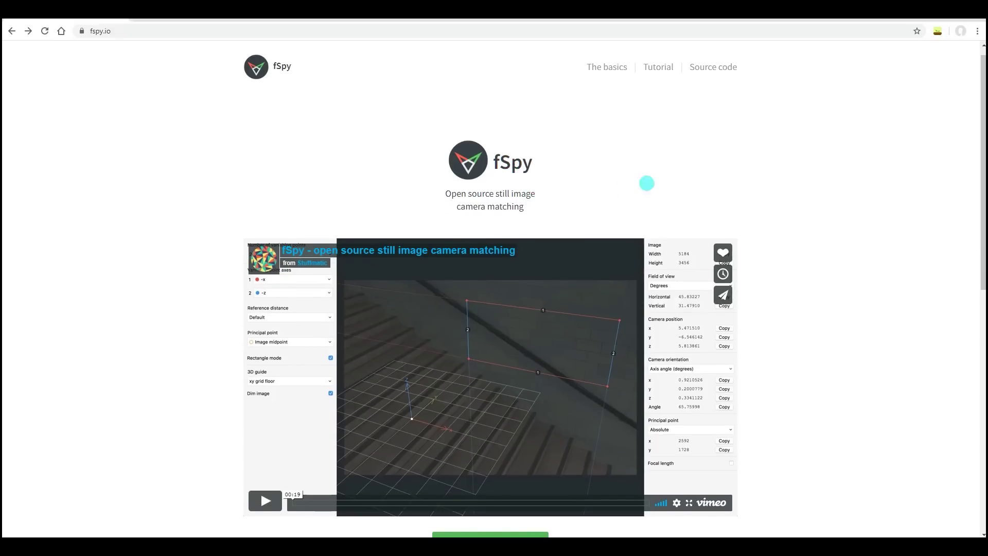
pyautogui.moveTo(509, 154); pyautogui.dragTo(533, 164)
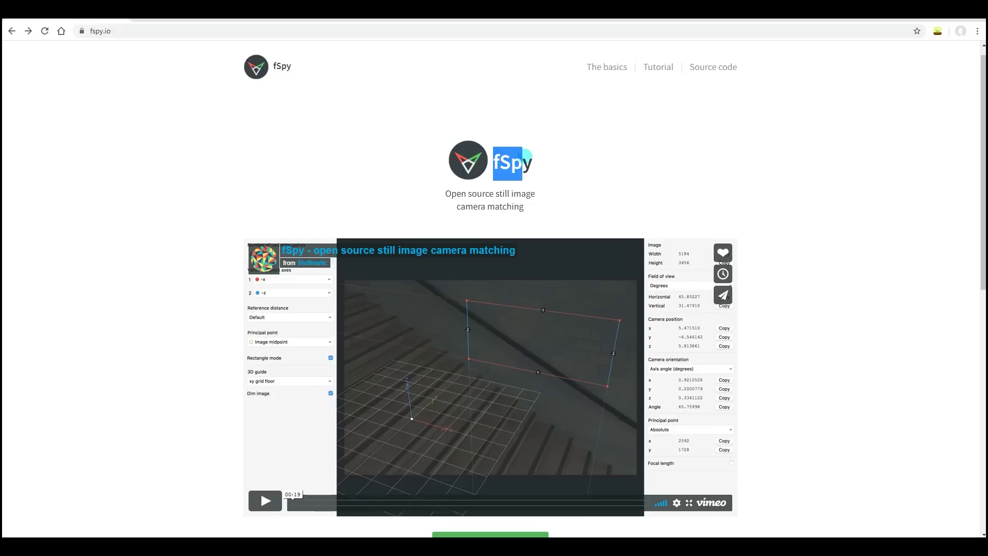
pyautogui.click(485, 149)
pyautogui.scroll(-2, 328, 303)
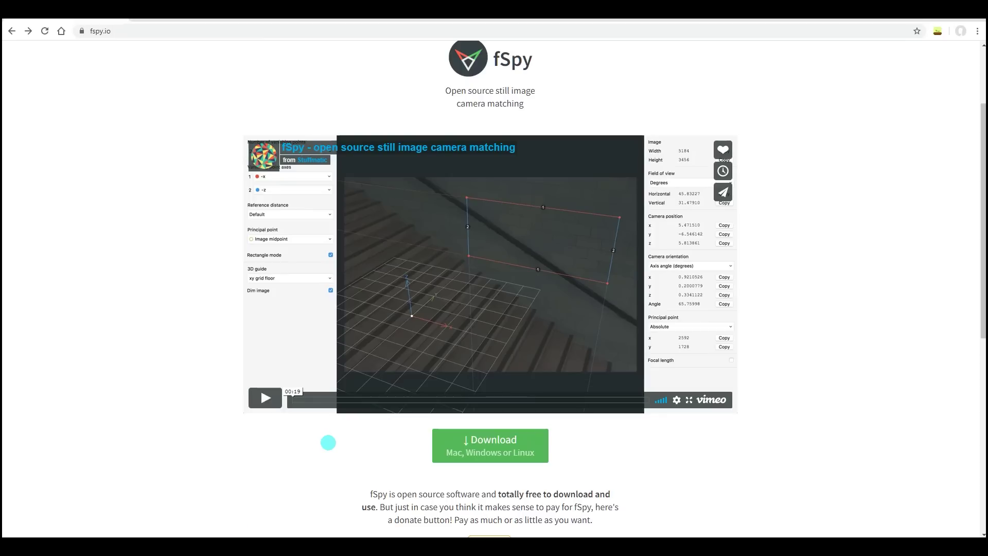
pyautogui.scroll(1, 334, 459)
pyautogui.click(334, 453)
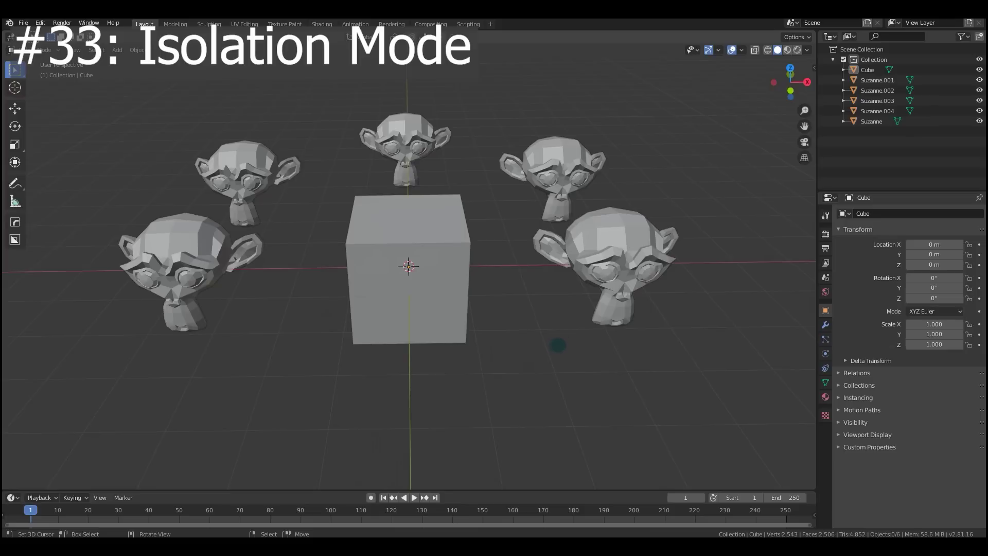
# Isolate the cube in Local View, look at it from another angle, and return to the full scene
pyautogui.moveTo(558, 345)
pyautogui.mouseDown(button='middle')
pyautogui.moveTo(516, 334)
pyautogui.moveTo(561, 338)
pyautogui.mouseUp(button='middle')
pyautogui.click(437, 246)
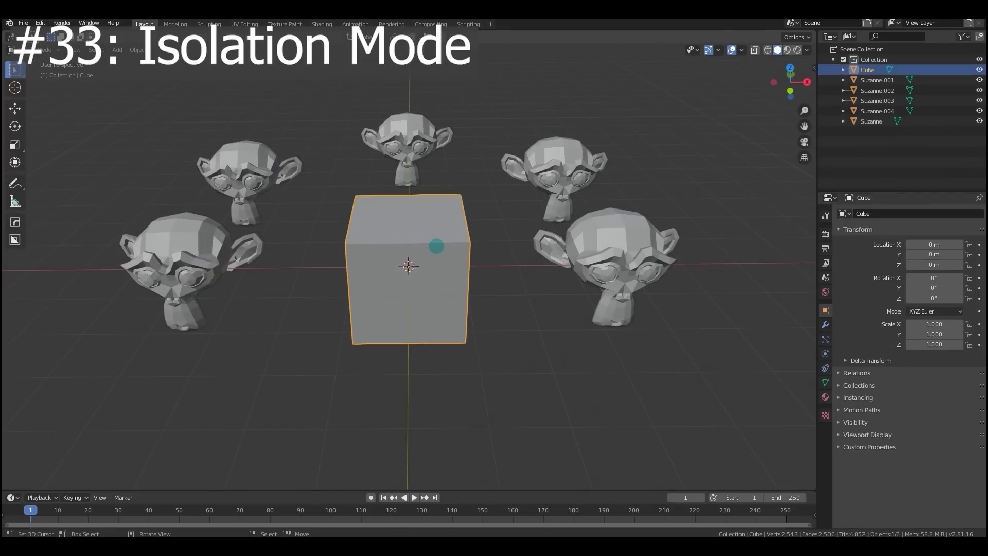
pyautogui.press('KP_Divide')
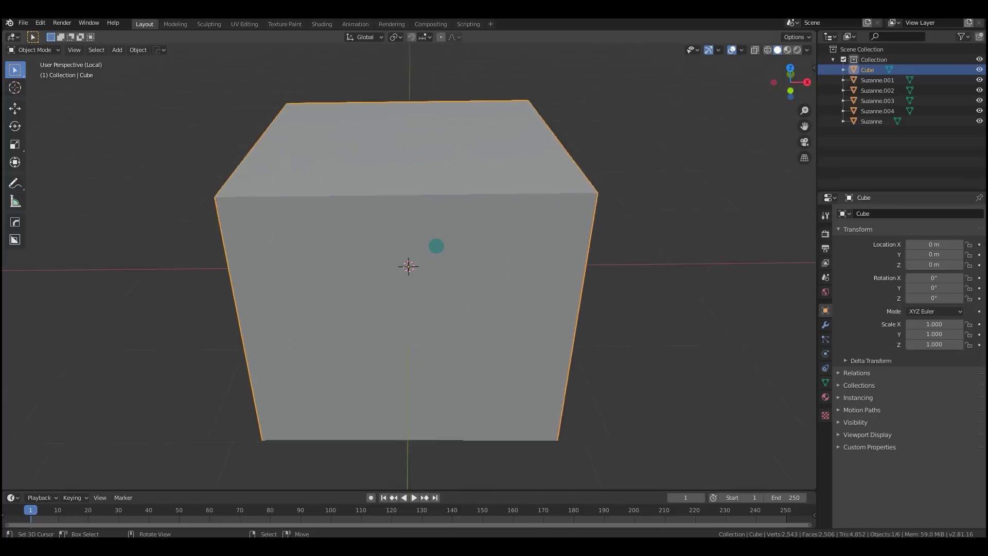
pyautogui.moveTo(520, 243); pyautogui.dragTo(553, 243, button='middle')
pyautogui.press('KP_Divide')
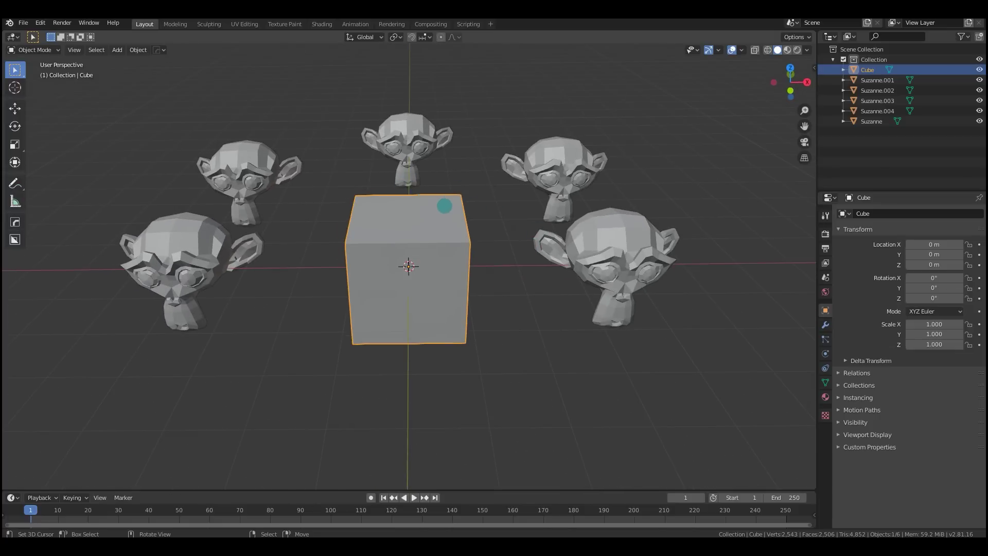
# Isolate the cube in Local View again and move one of its upper edges in Edit Mode
pyautogui.press('KP_Divide')
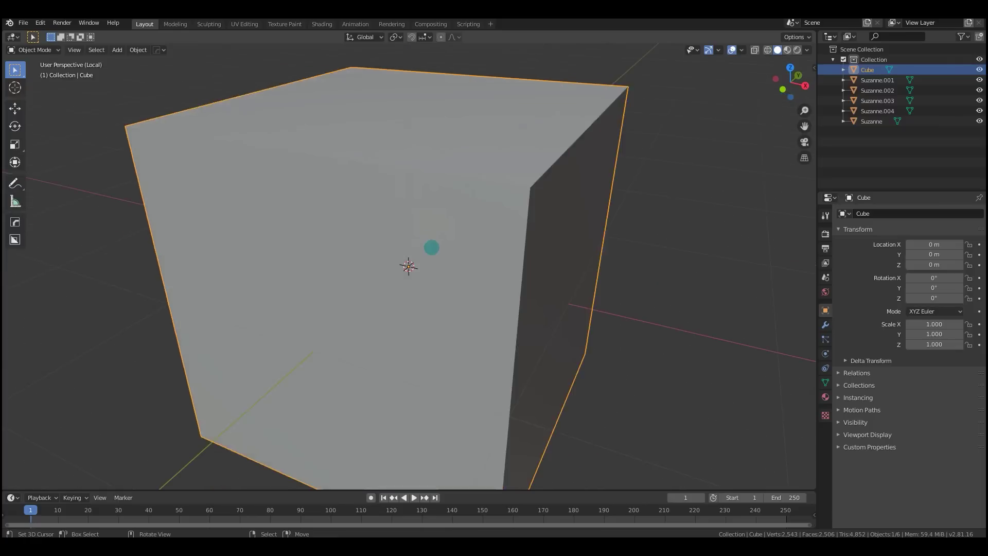
pyautogui.press('Tab')
pyautogui.click(423, 246)
pyautogui.keyDown('shift'); pyautogui.click(472, 216); pyautogui.keyUp('shift')
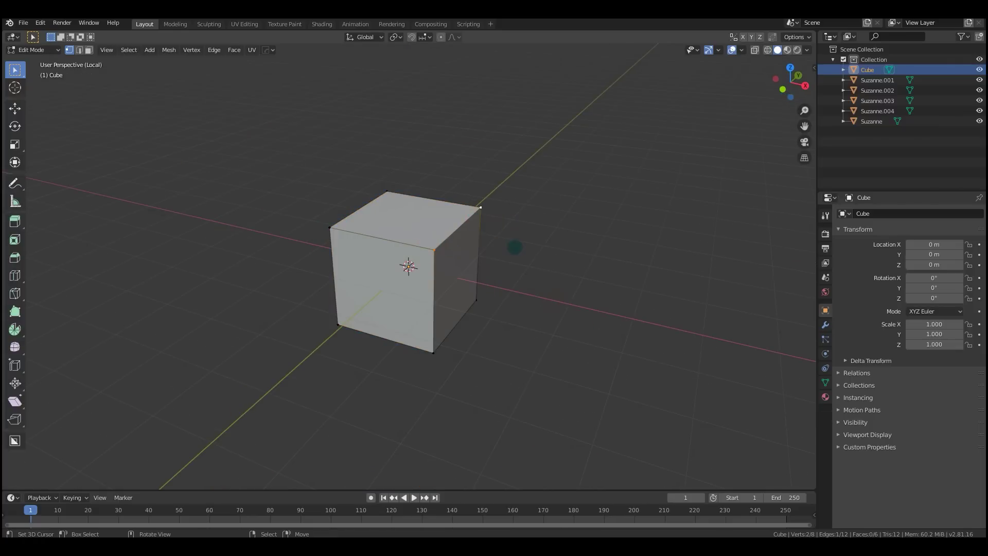
pyautogui.press('g')
pyautogui.click(562, 277)
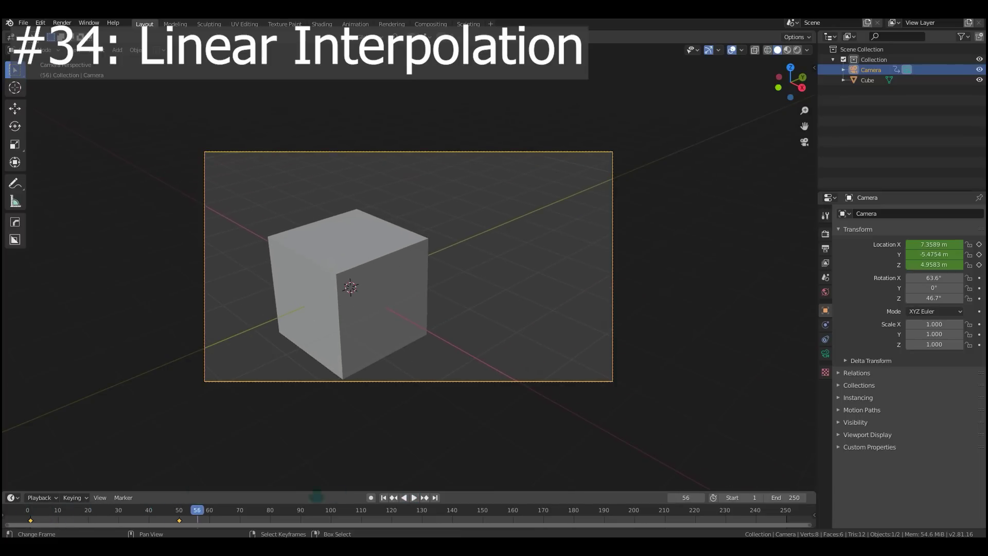
# Play the camera animation to examine its easing between the keyframes, and stop it at frame 50
pyautogui.press('Escape')
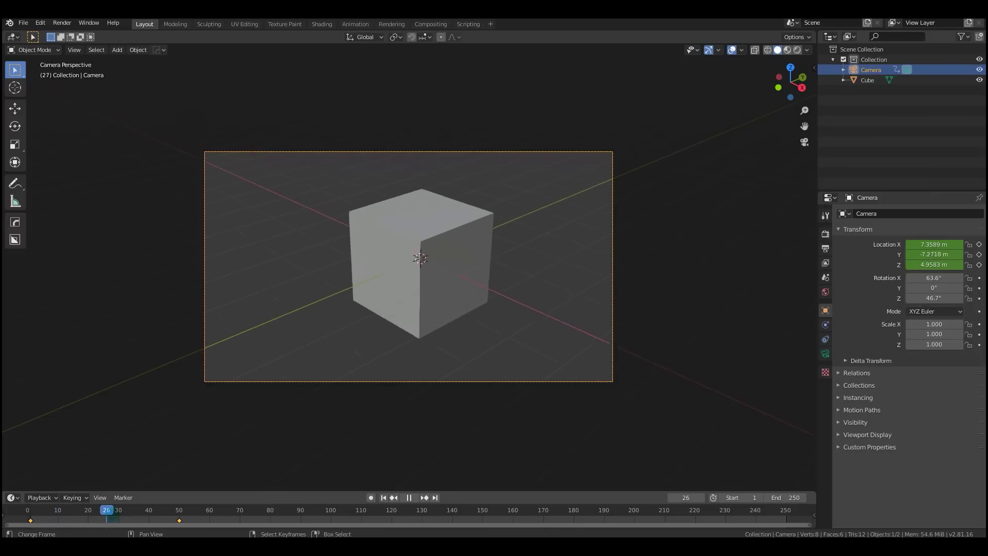
pyautogui.press('Down')
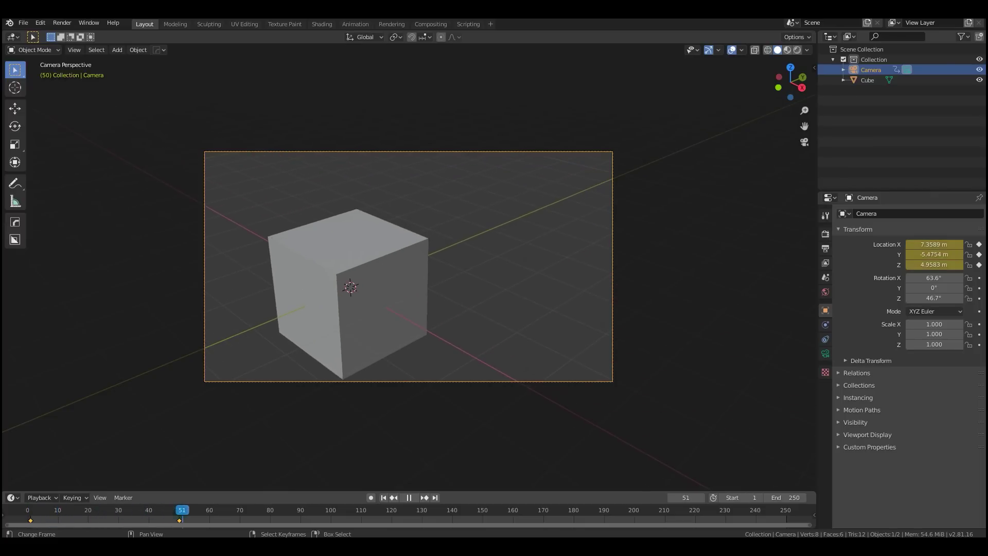
pyautogui.press('space')
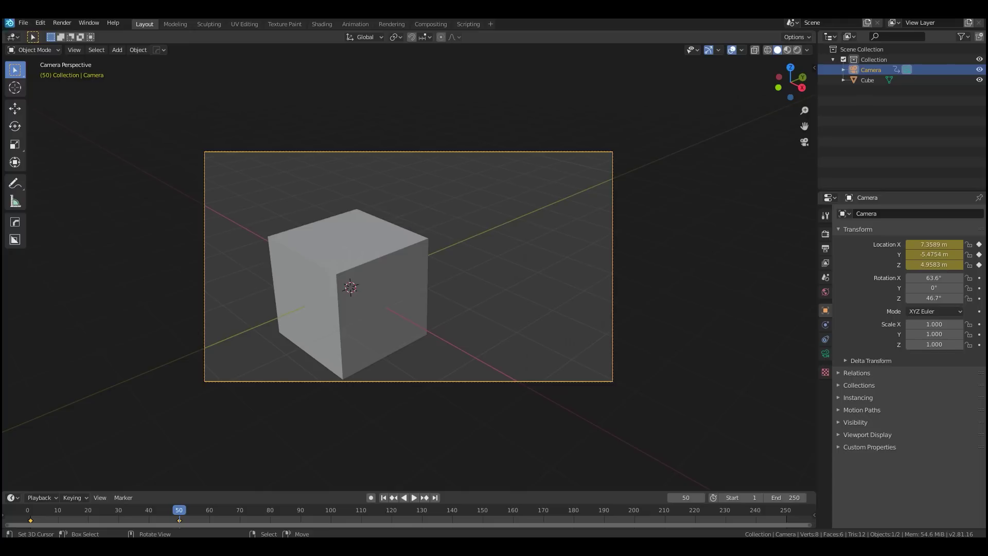
# Split the 3D viewport vertically and turn the new area into a Graph Editor showing the camera's whole animation curves
pyautogui.moveTo(3, 33); pyautogui.dragTo(278, 37)
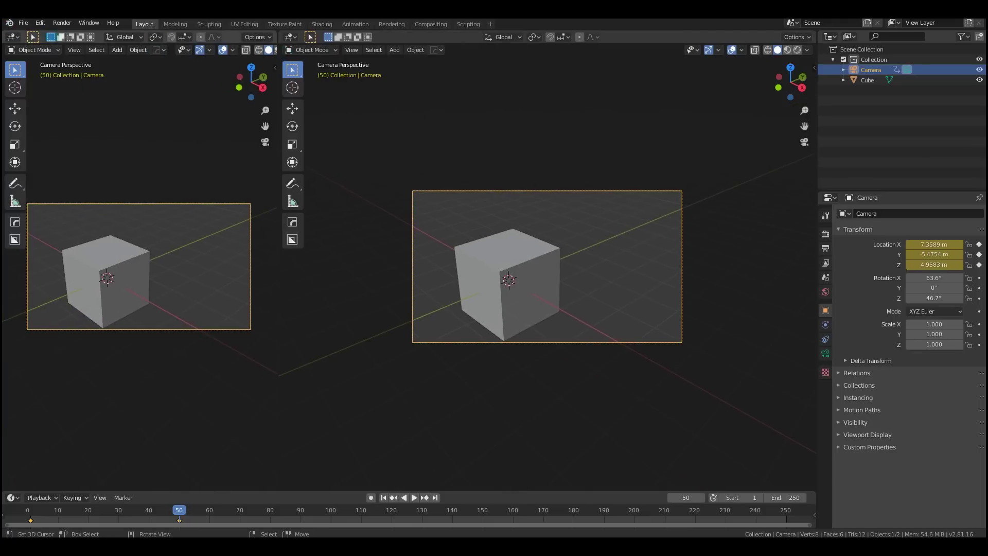
pyautogui.click(12, 36)
pyautogui.click(137, 98)
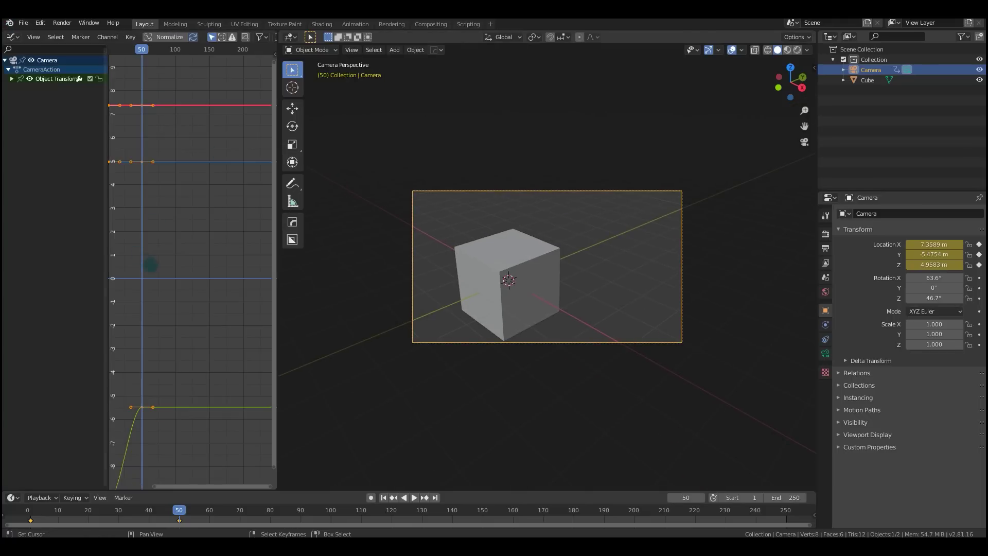
pyautogui.scroll(-5, 165, 289)
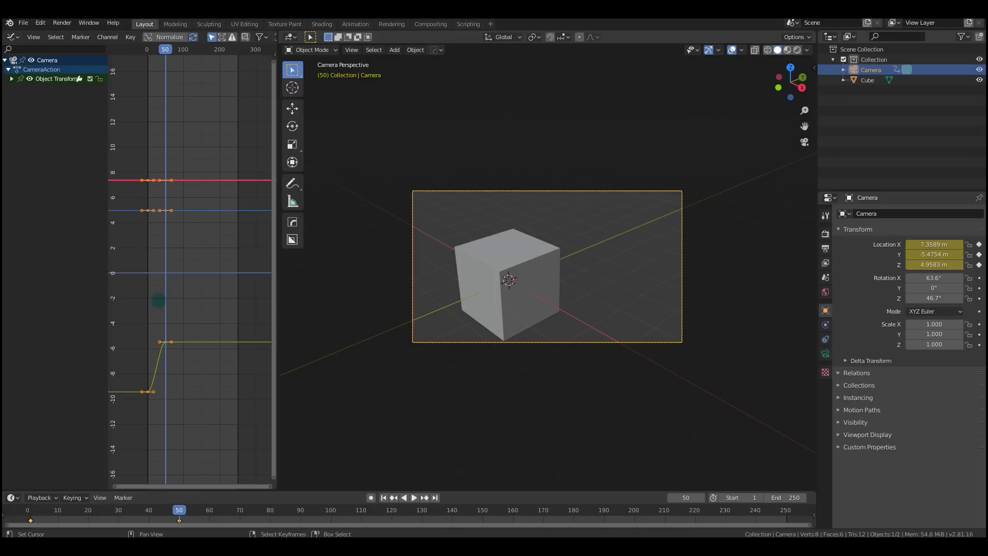
# Set the interpolation of the camera's keyframes to Linear and play the animation from the start
pyautogui.press('t')
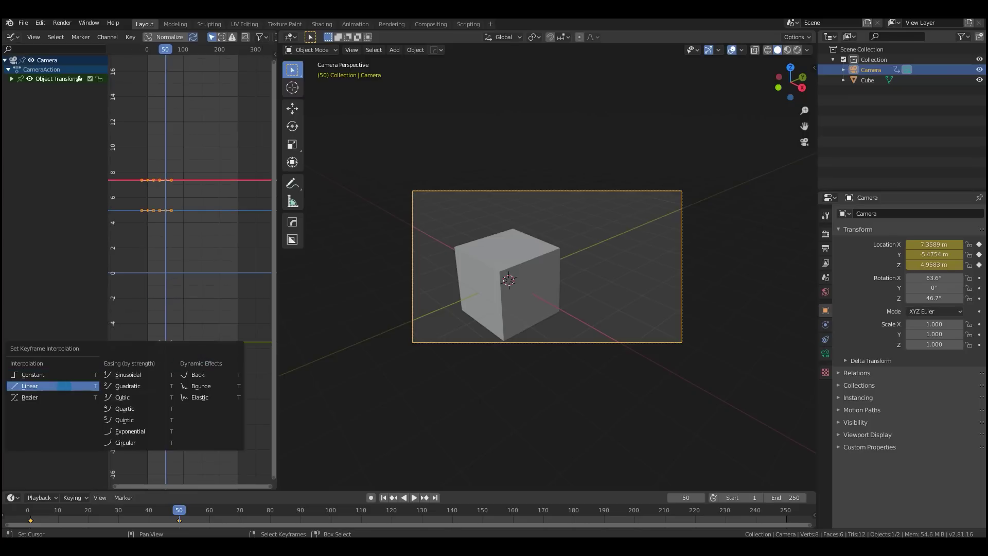
pyautogui.click(60, 386)
pyautogui.hotkey('shift', 'Left')
pyautogui.press('space')
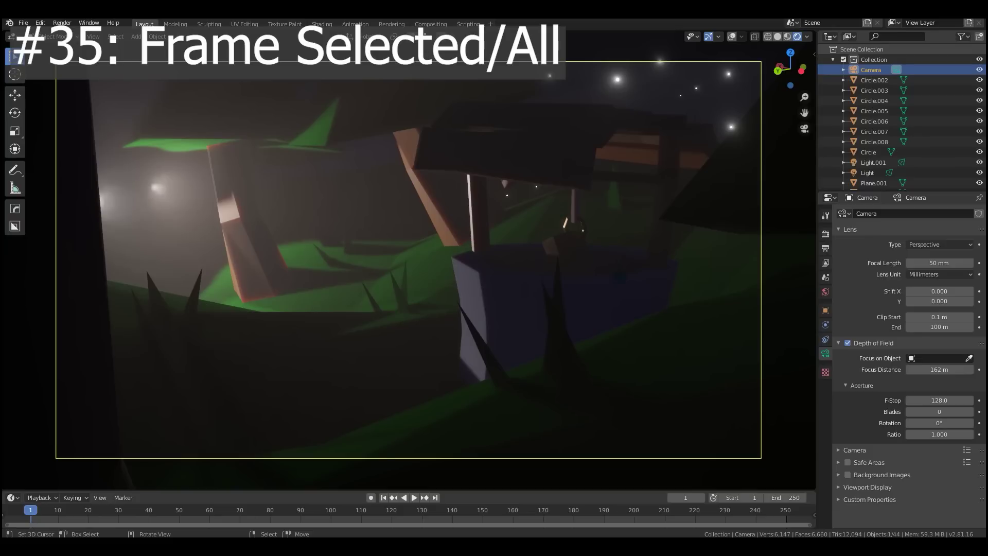
# Frame the selected camera in the viewport, and select Circle.002 and frame it instead
pyautogui.press('KP_Decimal')
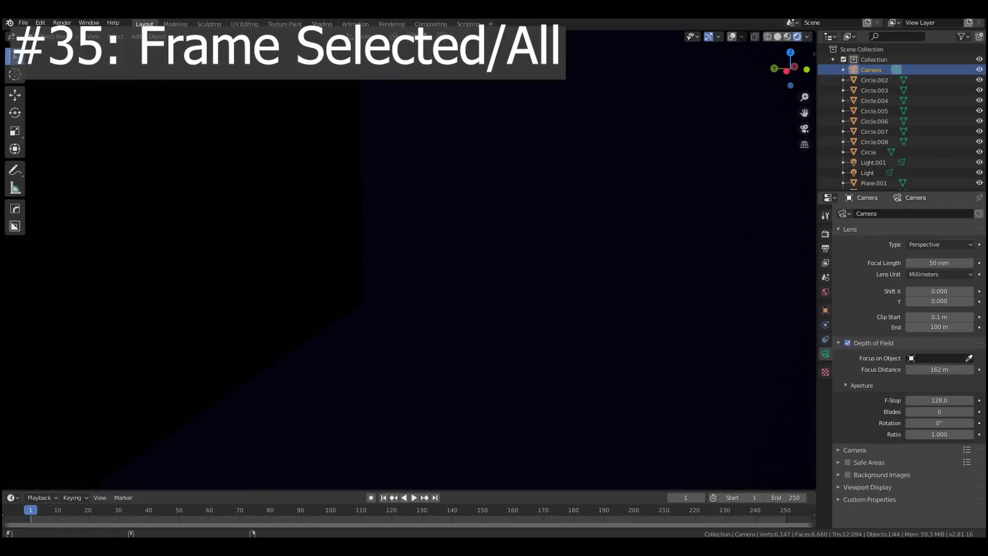
pyautogui.moveTo(411, 268); pyautogui.dragTo(520, 170, button='middle')
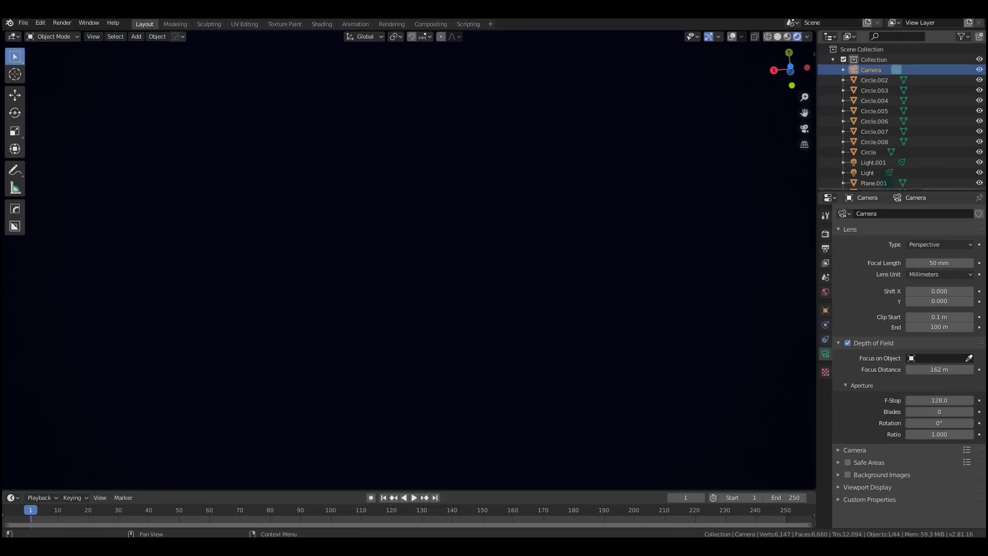
pyautogui.click(875, 80)
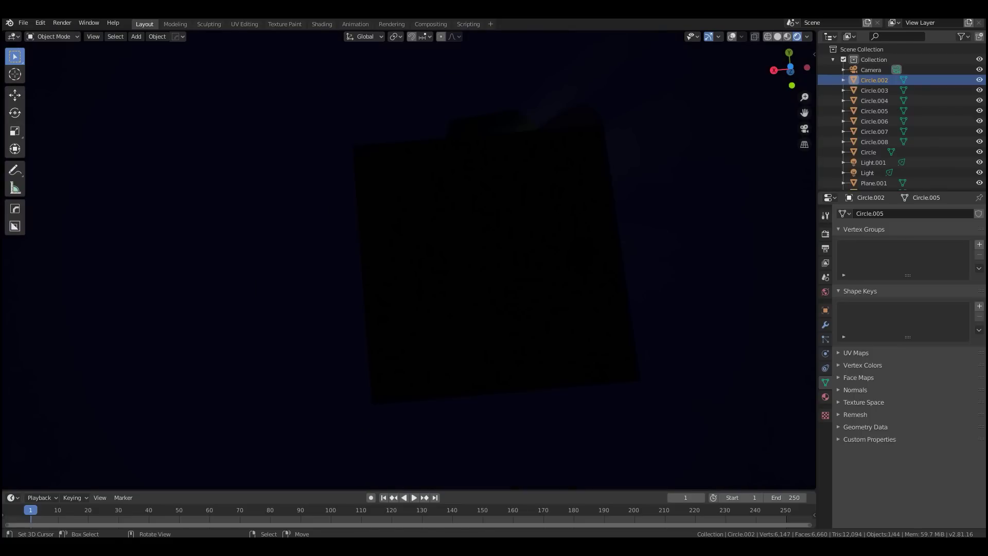
# Select the Plane object and frame all of the scene's objects in the viewport
pyautogui.rightClick(494, 257)
pyautogui.press('g')
pyautogui.click(540, 381)
pyautogui.moveTo(541, 381); pyautogui.dragTo(433, 258, button='middle')
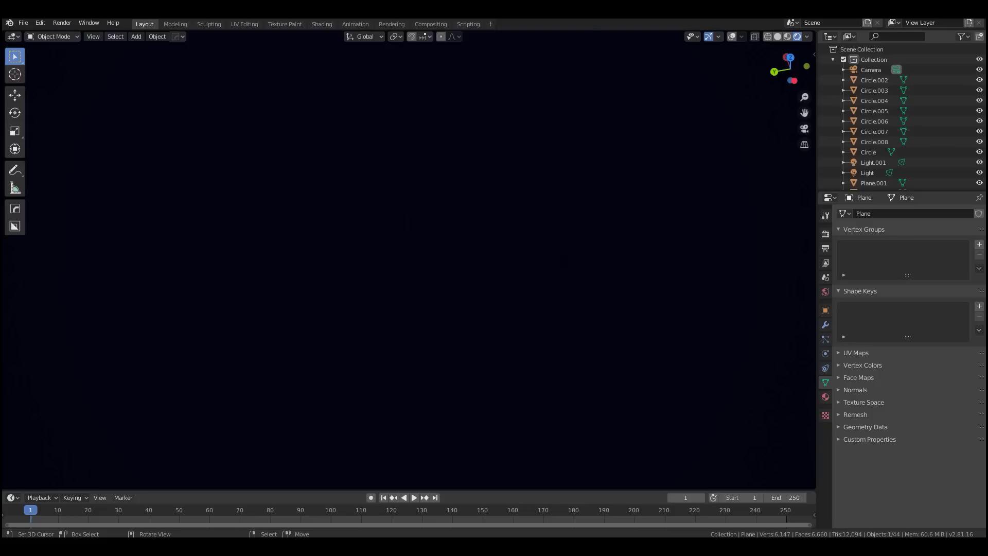
pyautogui.click(93, 36)
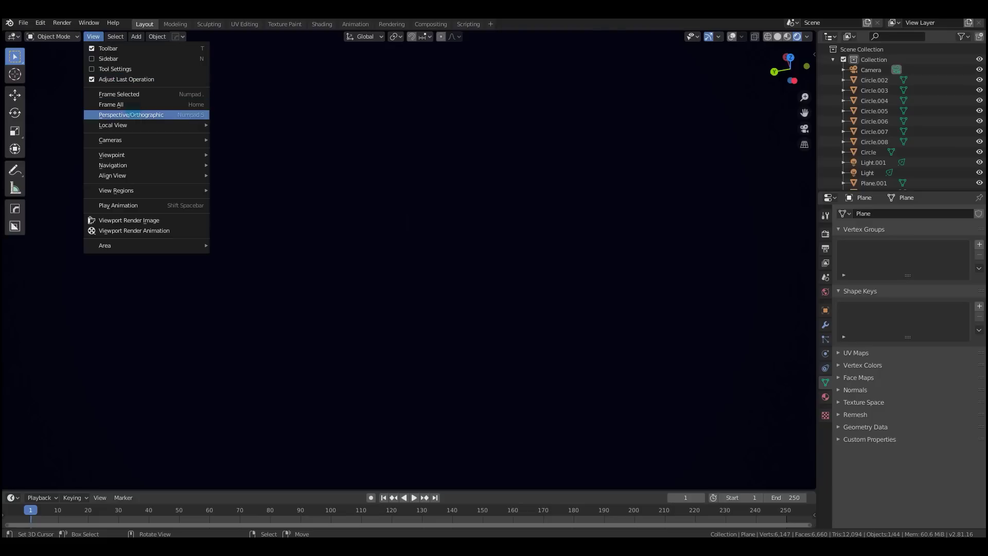
pyautogui.click(139, 104)
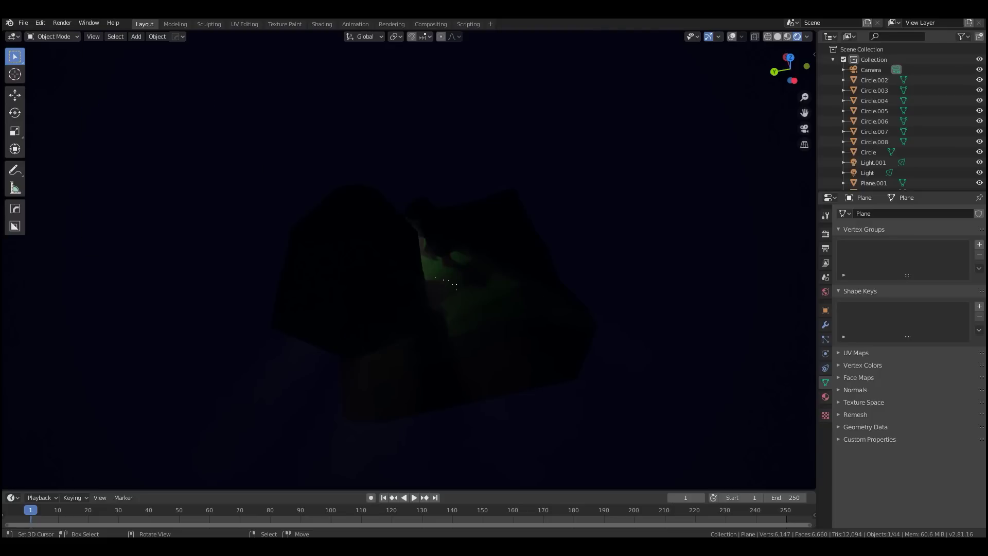
pyautogui.moveTo(391, 247); pyautogui.dragTo(494, 308, button='middle')
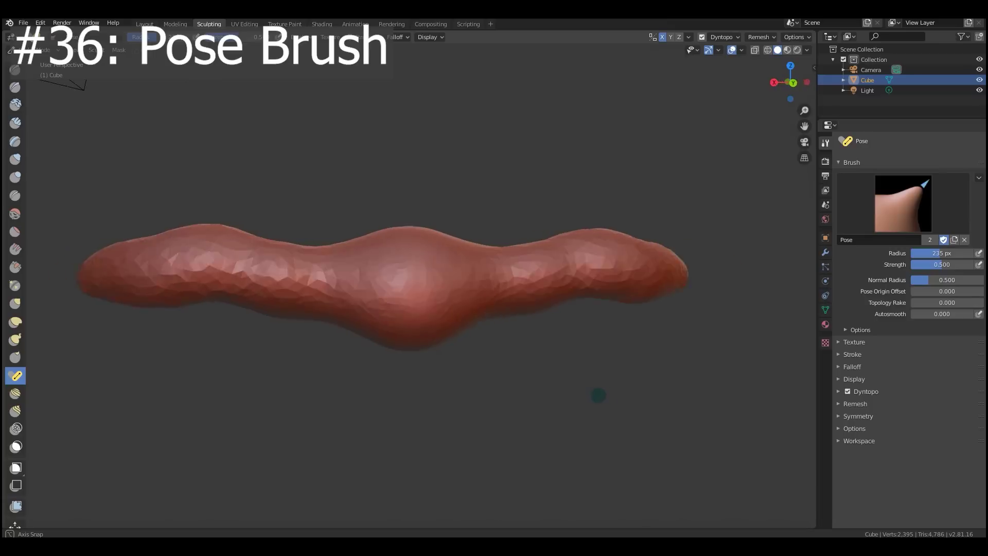
# Try the Pose brush on the sculpt's arm and undo the last two strokes
pyautogui.moveTo(596, 397)
pyautogui.mouseDown()
pyautogui.moveTo(413, 398)
pyautogui.moveTo(384, 419)
pyautogui.moveTo(600, 419)
pyautogui.moveTo(640, 408)
pyautogui.moveTo(603, 326)
pyautogui.mouseUp()
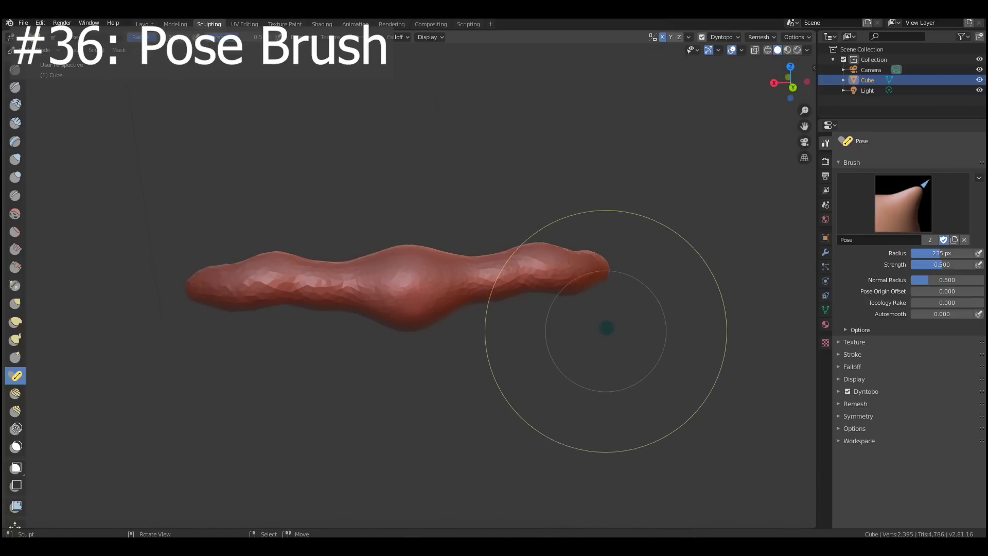
pyautogui.hotkey('ctrl', 'z')
pyautogui.hotkey('ctrl', 'z')
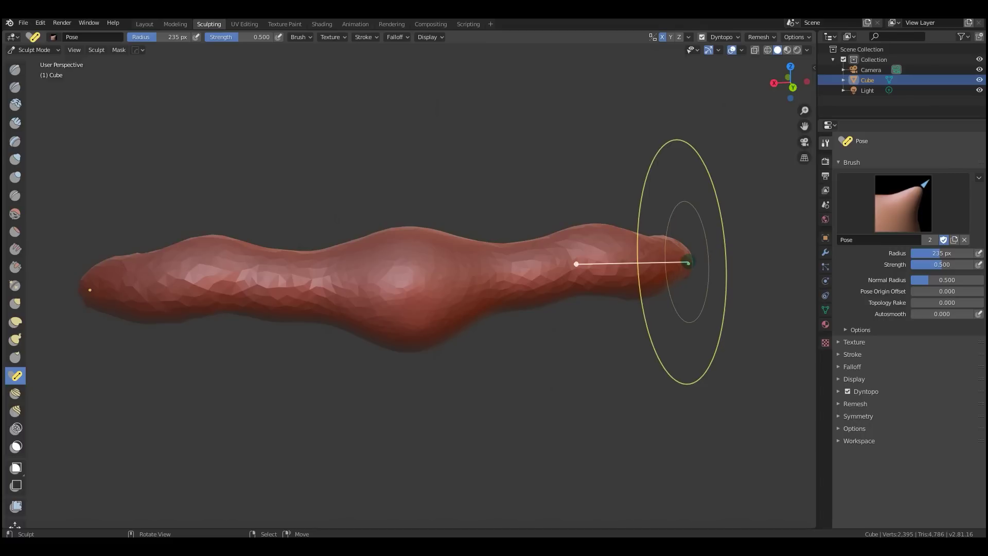
# Pose the tip of the sculpted arm with the Pose brush, and adjust the brush radius for another stroke
pyautogui.moveTo(684, 263)
pyautogui.mouseDown()
pyautogui.moveTo(655, 340)
pyautogui.moveTo(677, 211)
pyautogui.moveTo(688, 249)
pyautogui.moveTo(680, 258)
pyautogui.mouseUp()
pyautogui.press('f')
pyautogui.click(414, 341)
pyautogui.scroll(-2, 228, 314)
pyautogui.moveTo(215, 287)
pyautogui.mouseDown(button='middle')
pyautogui.moveTo(624, 342)
pyautogui.moveTo(568, 339)
pyautogui.mouseUp(button='middle')
pyautogui.moveTo(568, 338); pyautogui.dragTo(552, 333)
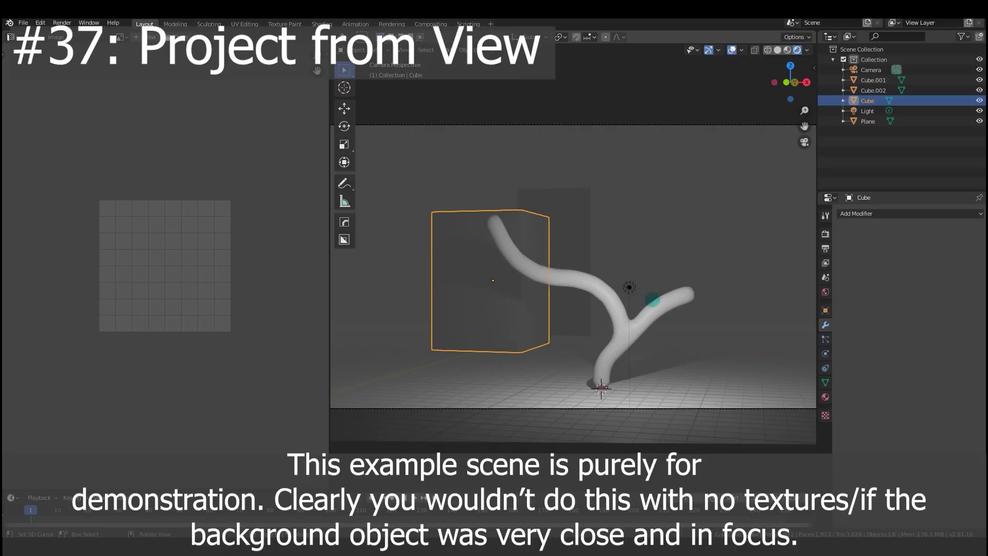
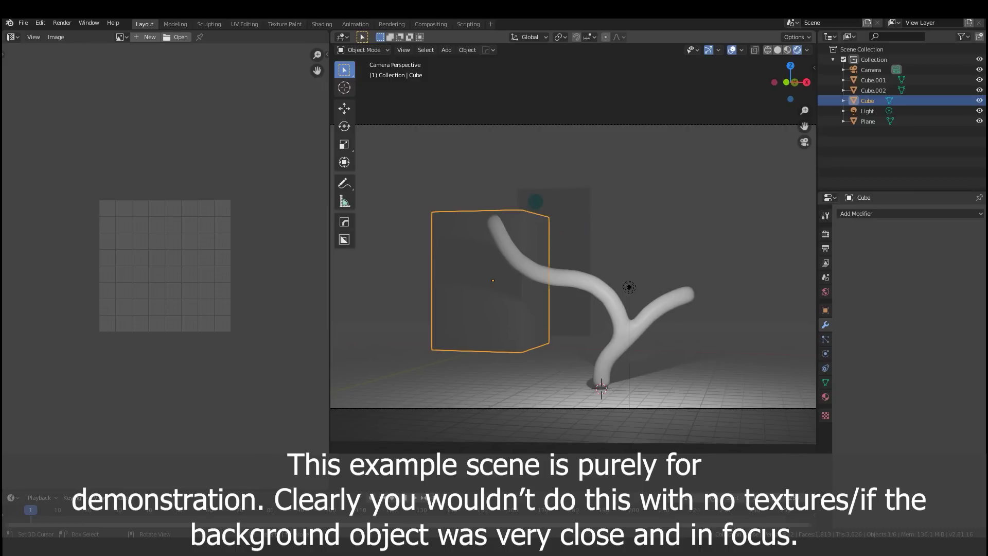
# Unwrap all faces of the selected cube with Project from View from the camera perspective
pyautogui.press('Tab')
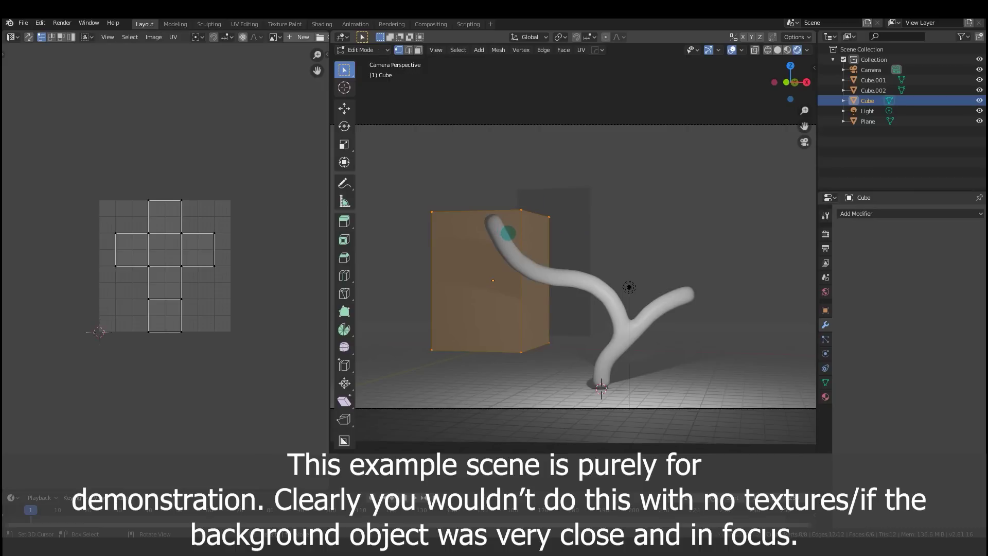
pyautogui.press('u')
pyautogui.click(507, 261)
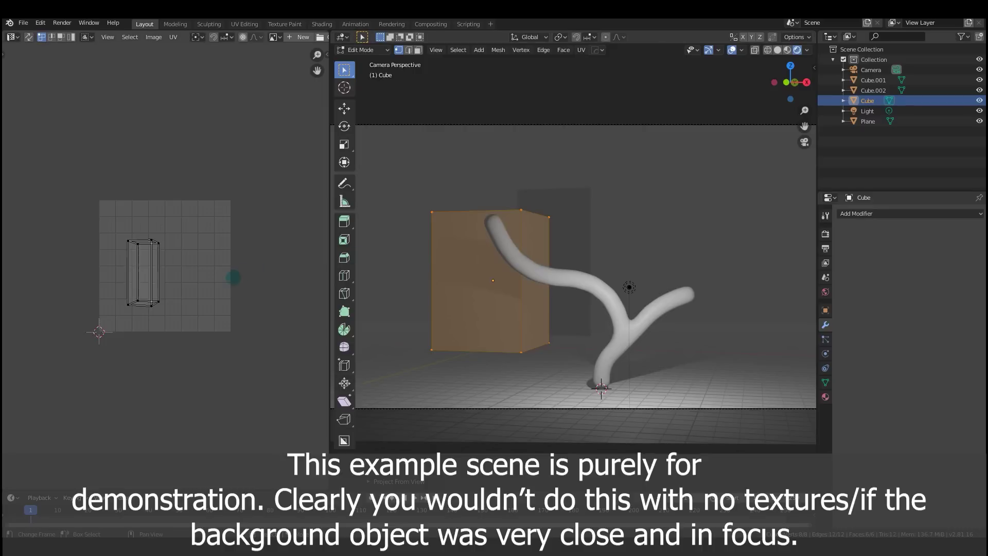
# Scale up the cube's whole projected UV layout in the UV Editor
pyautogui.scroll(4, 233, 278)
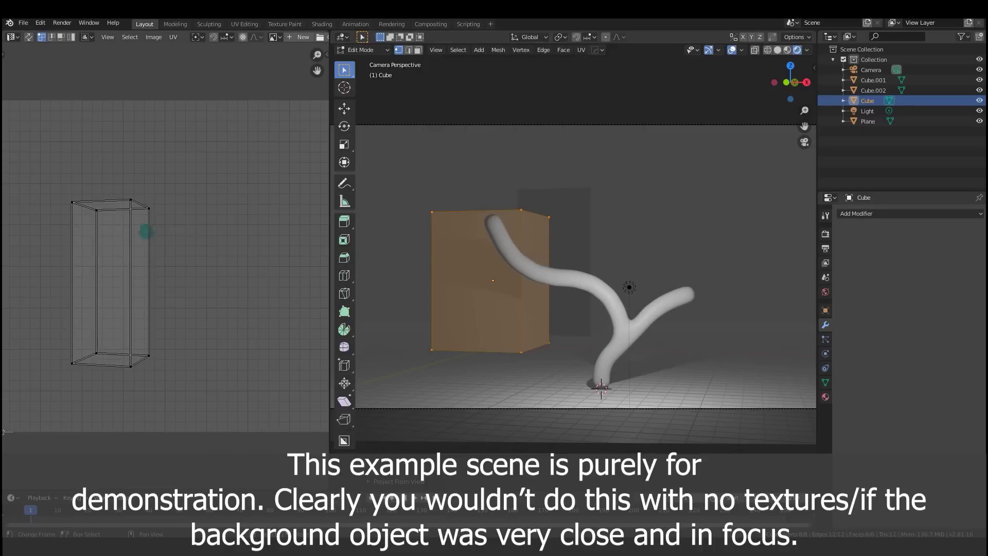
pyautogui.press('a')
pyautogui.press('s')
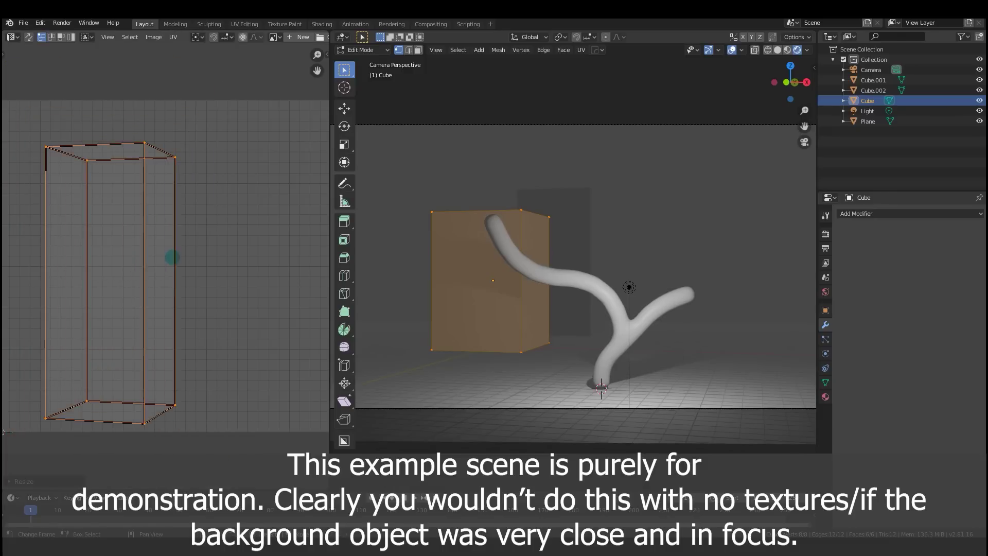
pyautogui.click(122, 184)
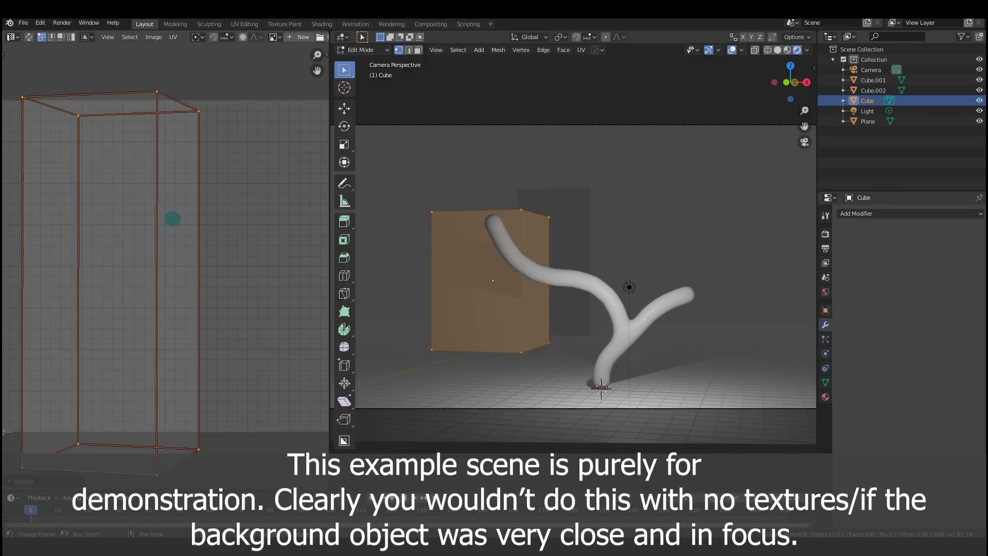
pyautogui.scroll(2, 14, 363)
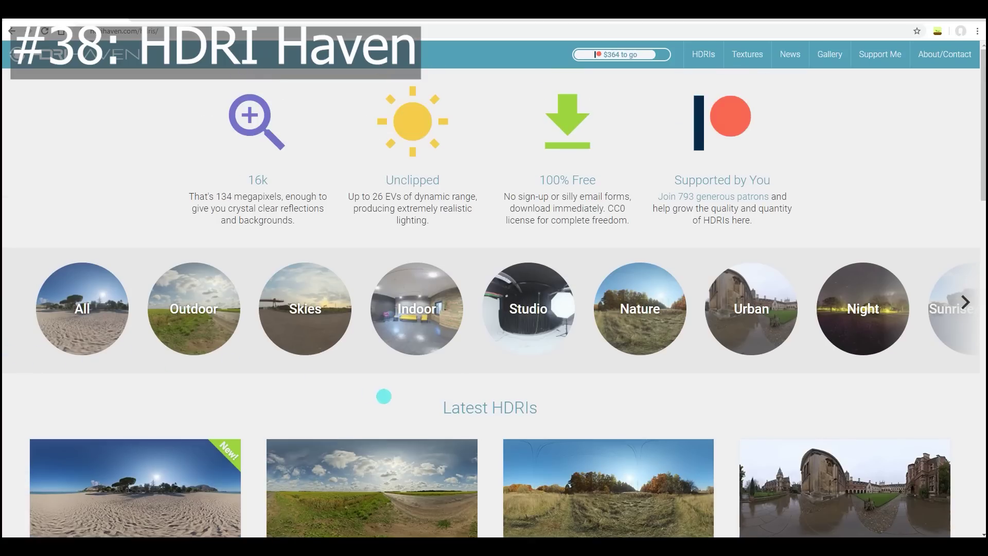
# Browse the categories and latest HDRIs on the HDRI Haven website
pyautogui.scroll(-2, 384, 397)
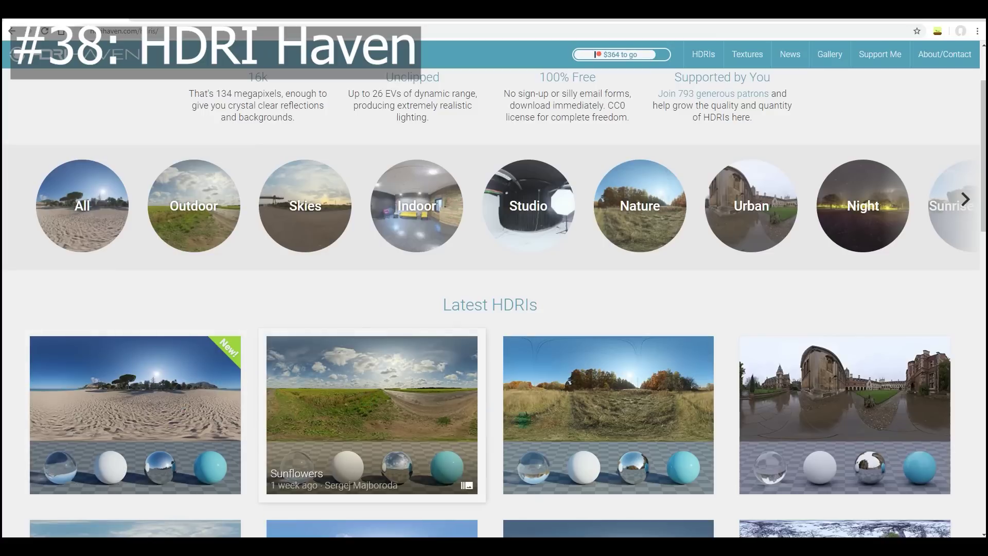
pyautogui.scroll(-1, 600, 375)
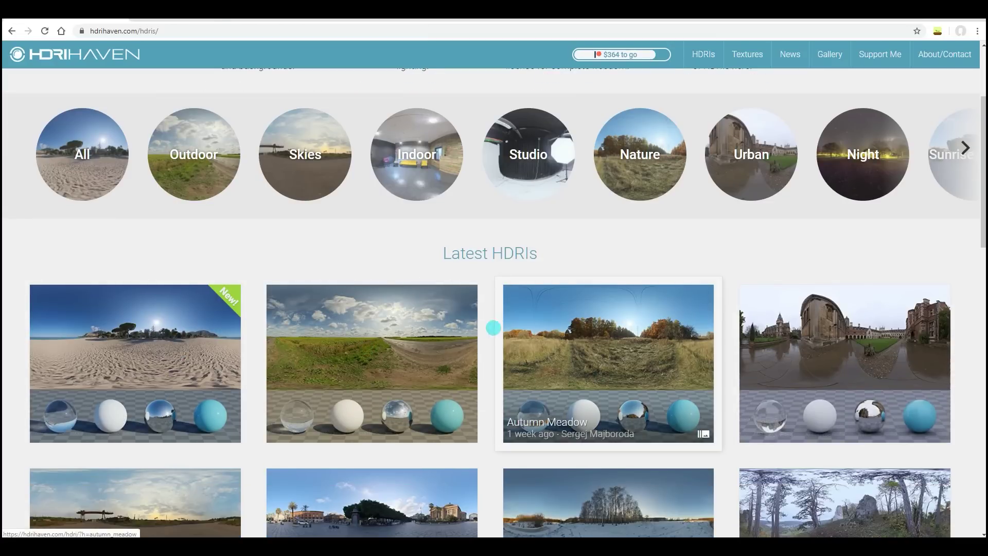
pyautogui.scroll(3, 421, 377)
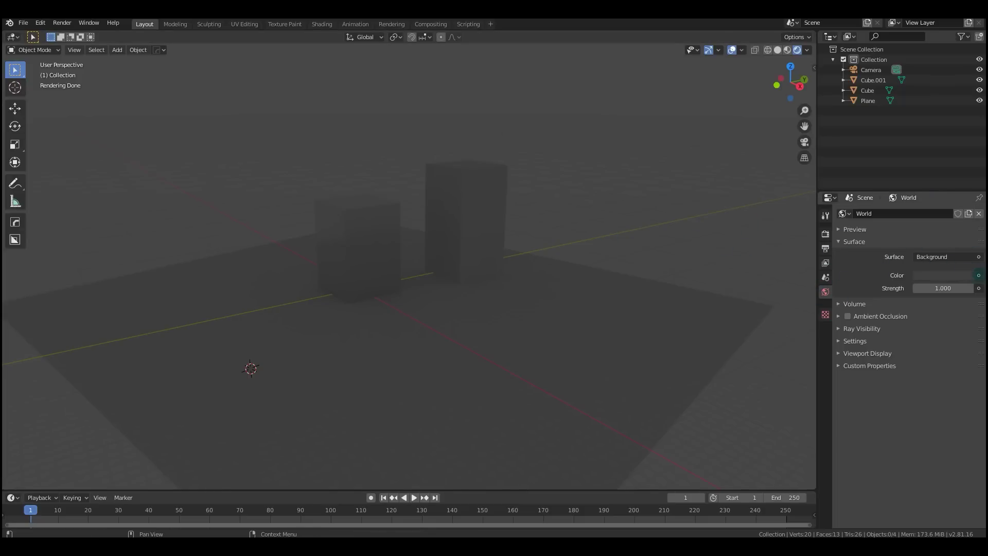
# In Blender, set the world color to an Environment Texture and load an image for it from the HDRIs folder
pyautogui.click(978, 276)
pyautogui.click(978, 276)
pyautogui.click(874, 322)
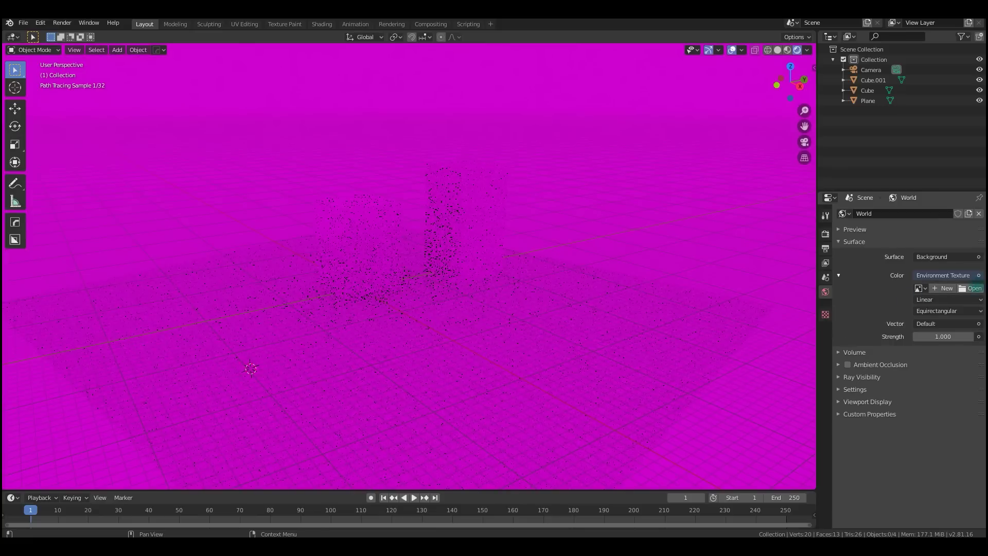
pyautogui.click(972, 288)
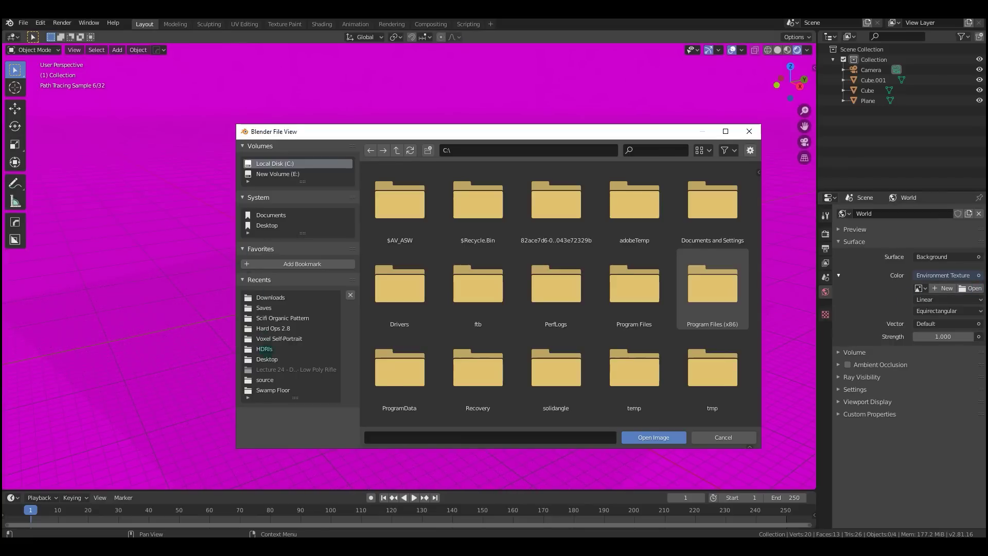
pyautogui.click(264, 349)
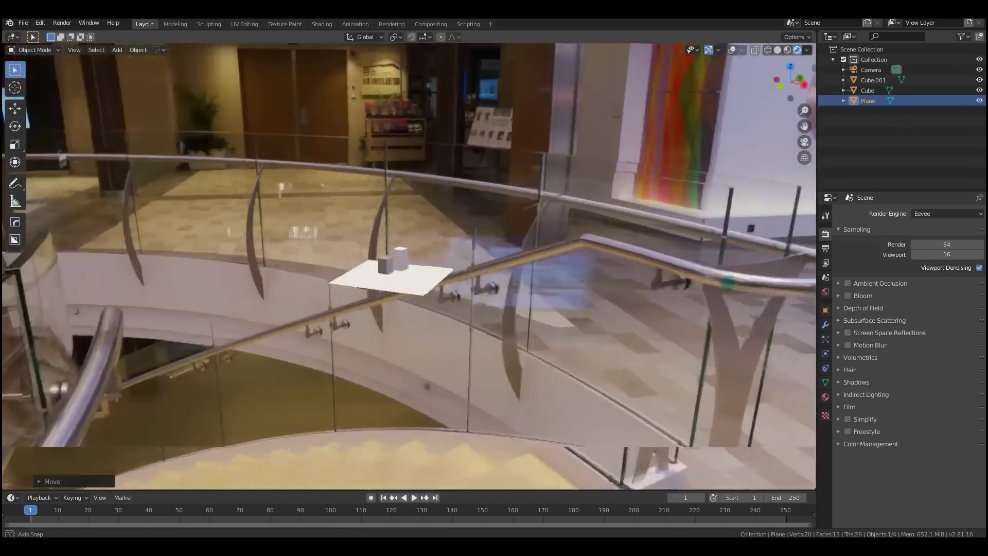
pyautogui.moveTo(566, 257); pyautogui.dragTo(319, 260, button='middle')
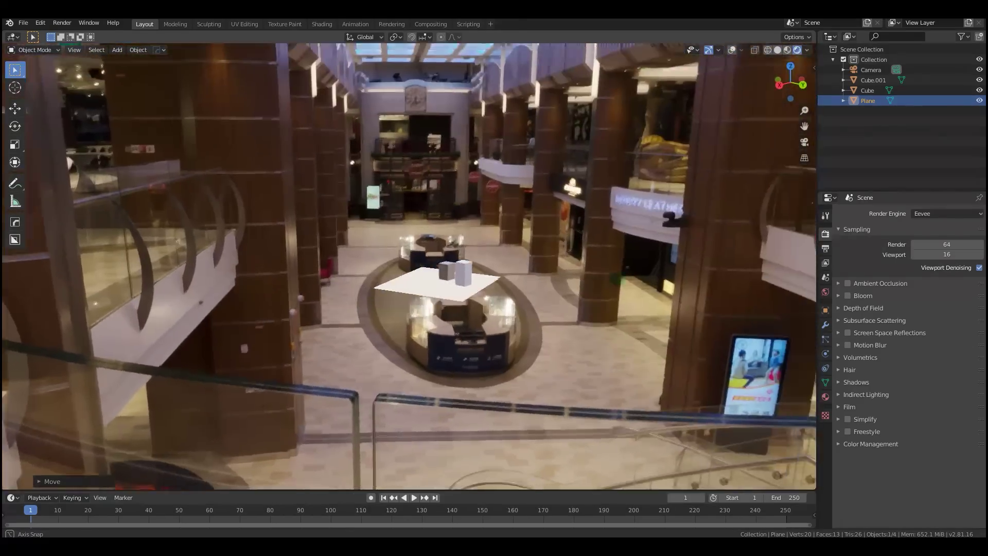
pyautogui.moveTo(616, 281); pyautogui.dragTo(706, 298, button='middle')
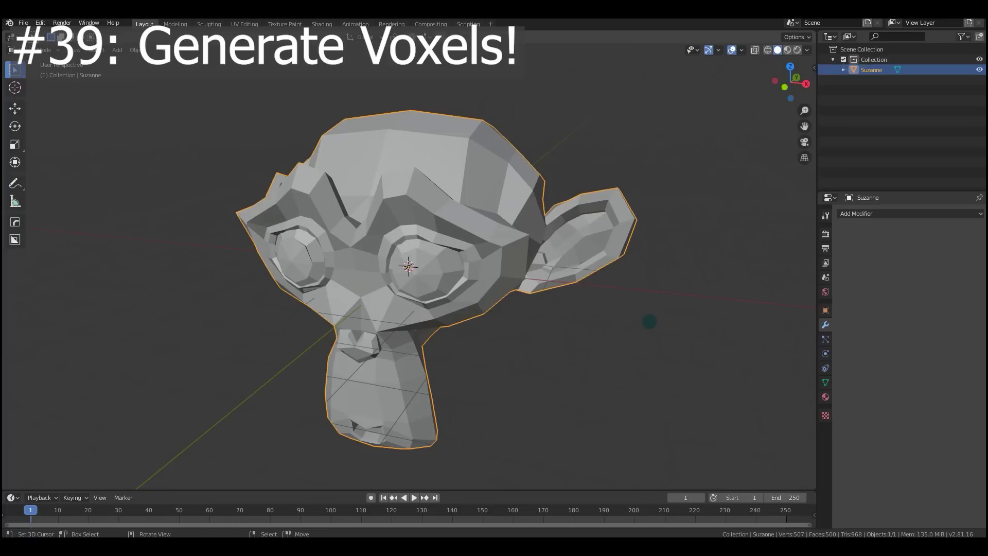
# Add a Remesh modifier to Suzanne and set its mode to Blocks
pyautogui.moveTo(646, 322); pyautogui.dragTo(640, 295, button='middle')
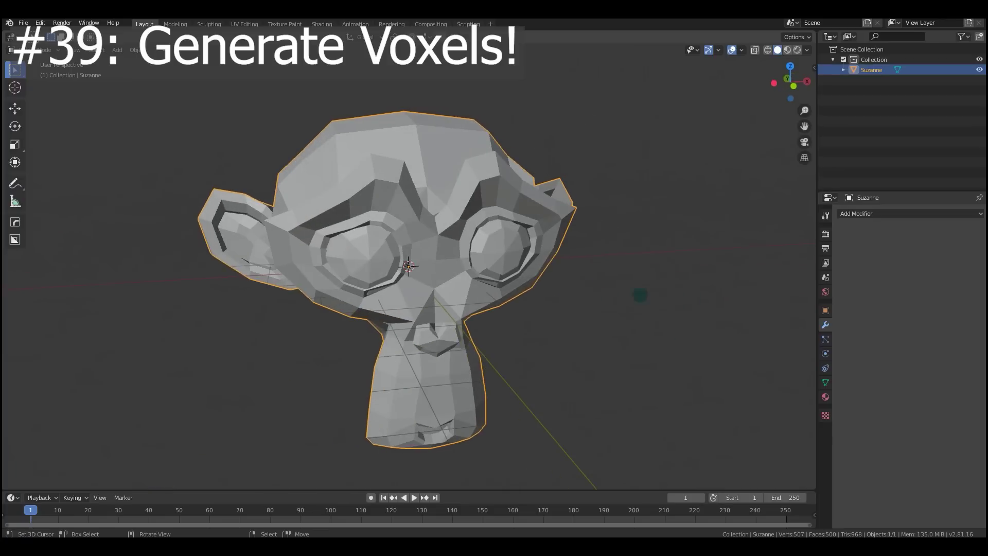
pyautogui.moveTo(560, 323); pyautogui.dragTo(597, 335, button='middle')
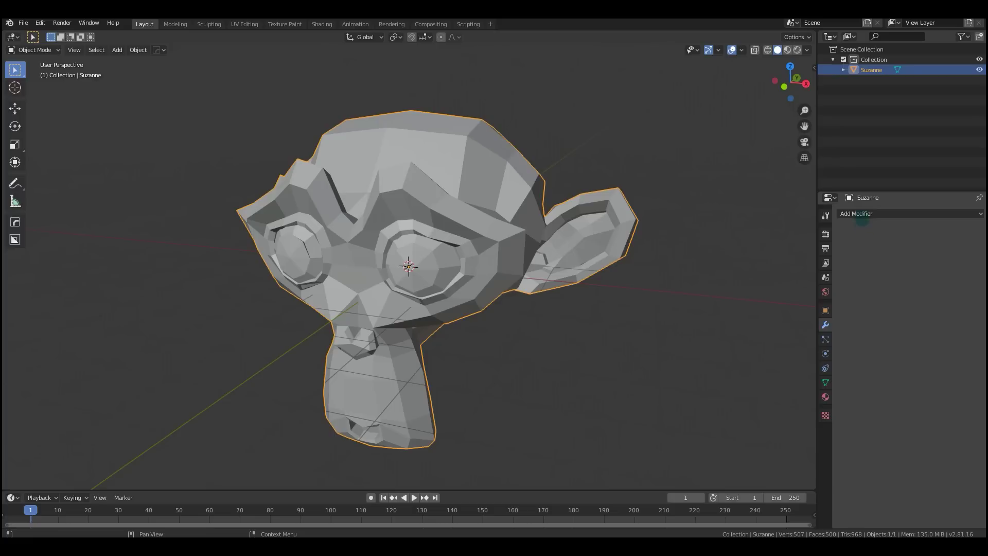
pyautogui.click(865, 214)
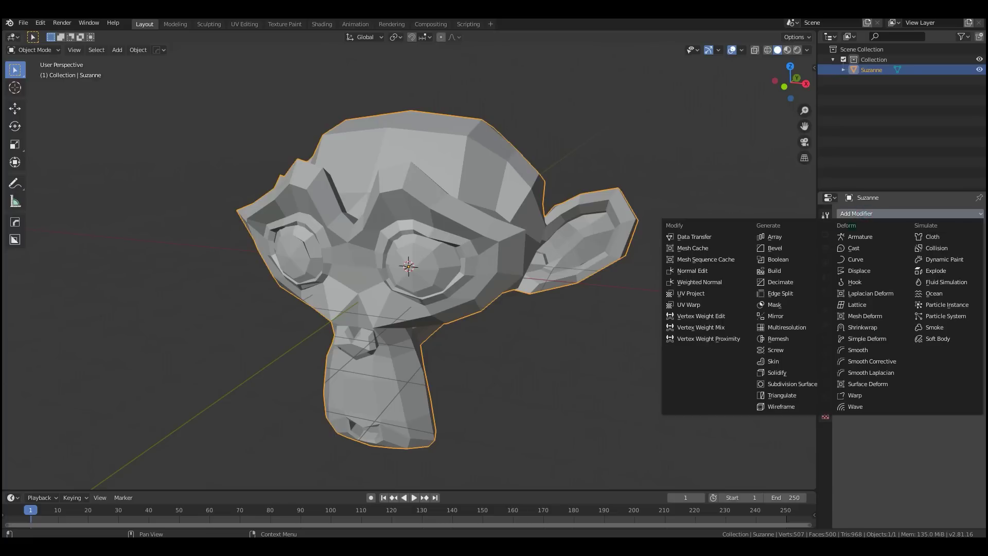
pyautogui.click(777, 338)
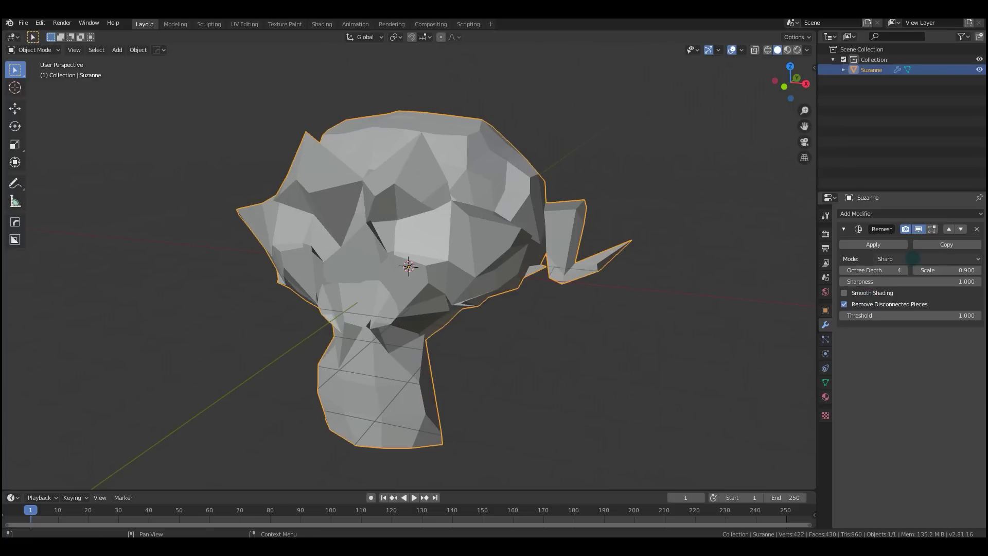
pyautogui.click(913, 258)
pyautogui.click(921, 293)
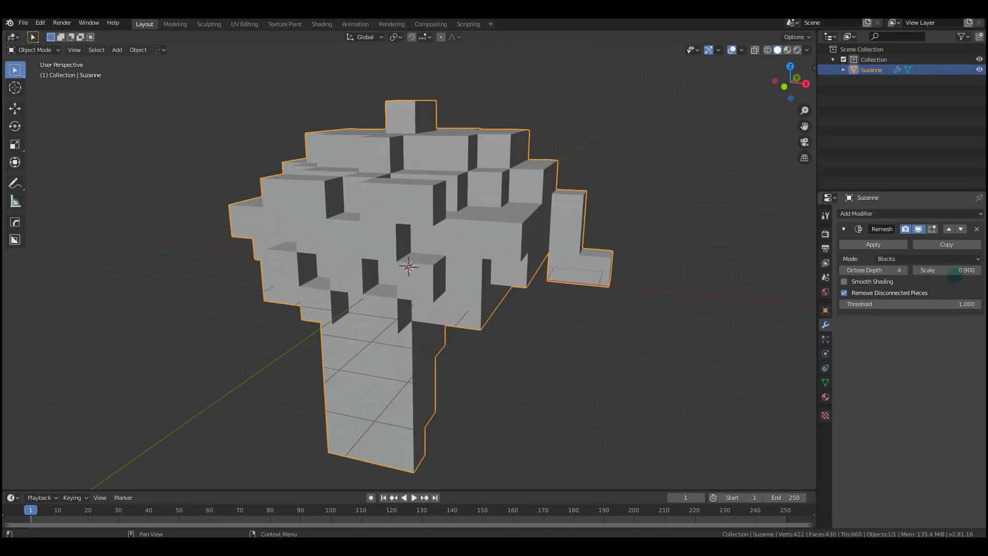
# Set the Remesh modifier's scale to 0.969 and its octree depth to 7
pyautogui.moveTo(955, 276); pyautogui.dragTo(974, 273)
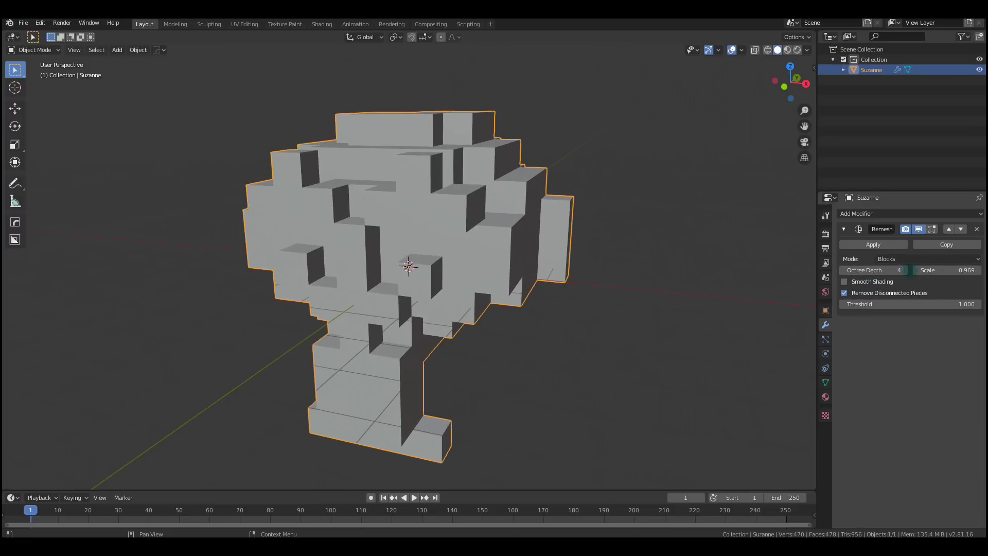
pyautogui.click(905, 270)
pyautogui.click(904, 270)
pyautogui.click(904, 270)
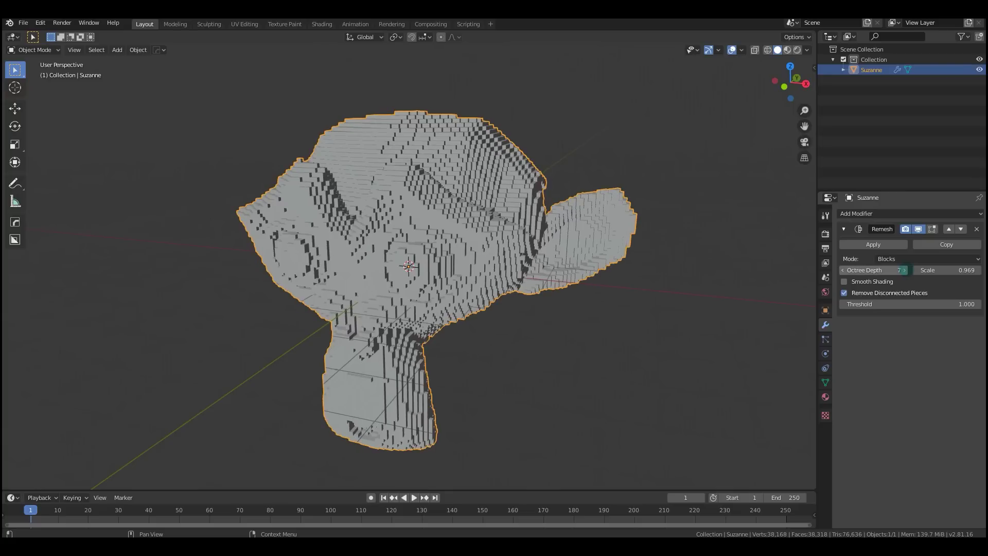
pyautogui.moveTo(448, 289); pyautogui.dragTo(331, 470, button='middle')
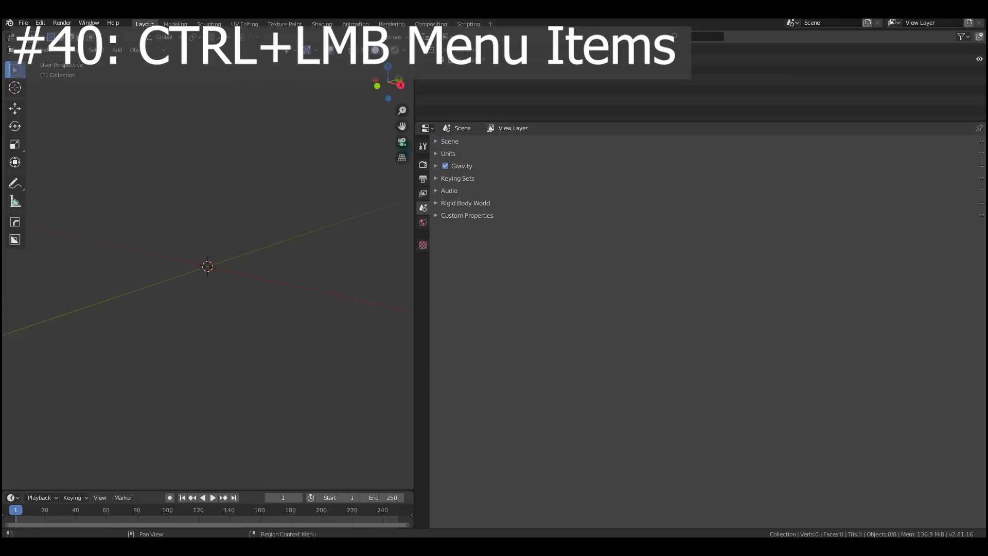
# In the render settings, expand only Ambient Occlusion, switch to only Shadows expanded, and collapse it too
pyautogui.click(424, 164)
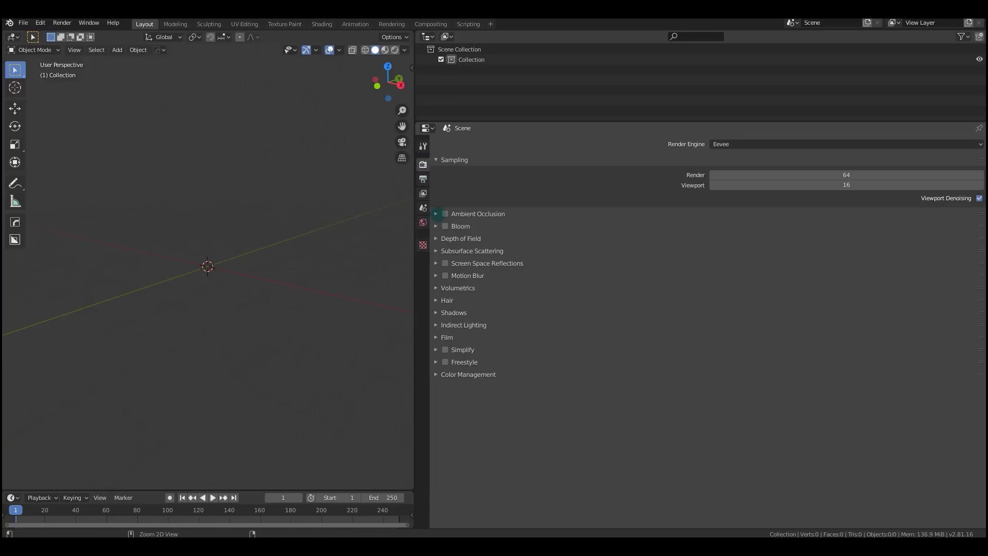
pyautogui.keyDown('ctrl'); pyautogui.click(436, 214); pyautogui.keyUp('ctrl')
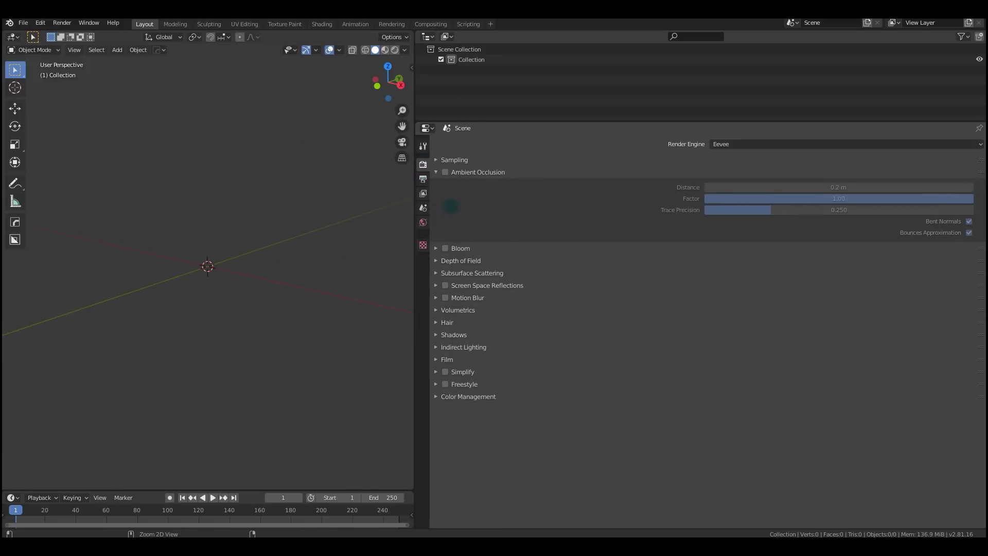
pyautogui.keyDown('ctrl'); pyautogui.click(436, 334); pyautogui.keyUp('ctrl')
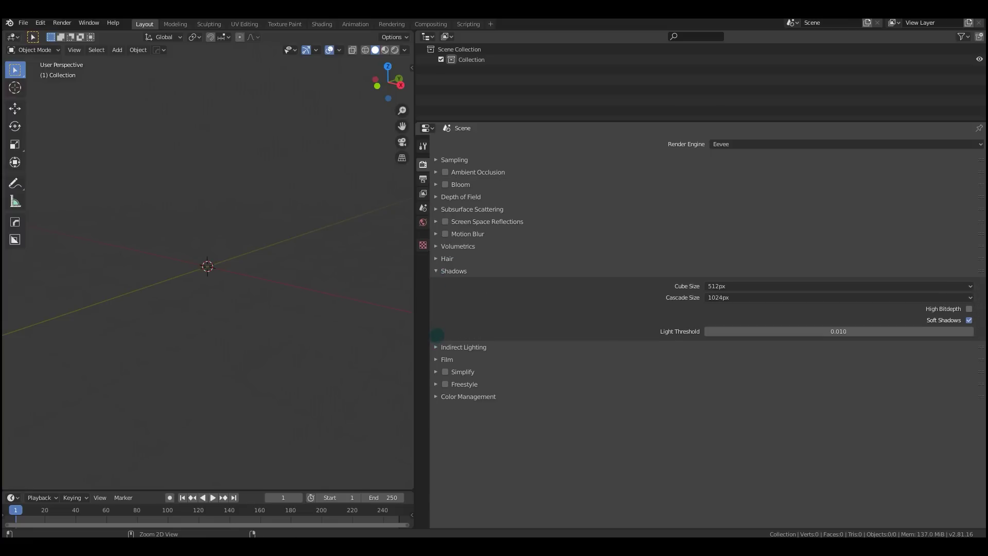
pyautogui.click(436, 271)
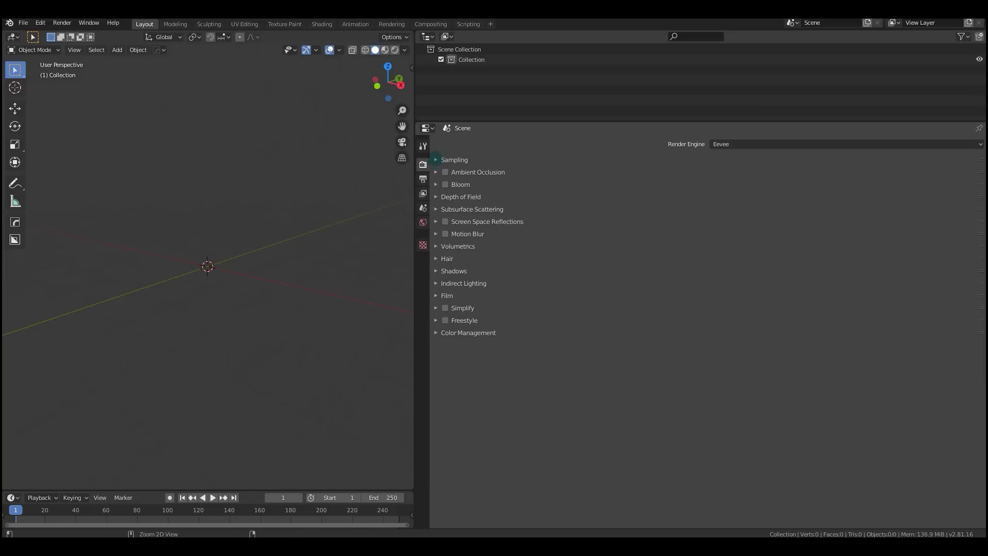
# Expand the render settings sections from Sampling through Motion Blur
pyautogui.click(436, 159)
pyautogui.moveTo(436, 214); pyautogui.dragTo(436, 451)
pyautogui.scroll(-6, 574, 317)
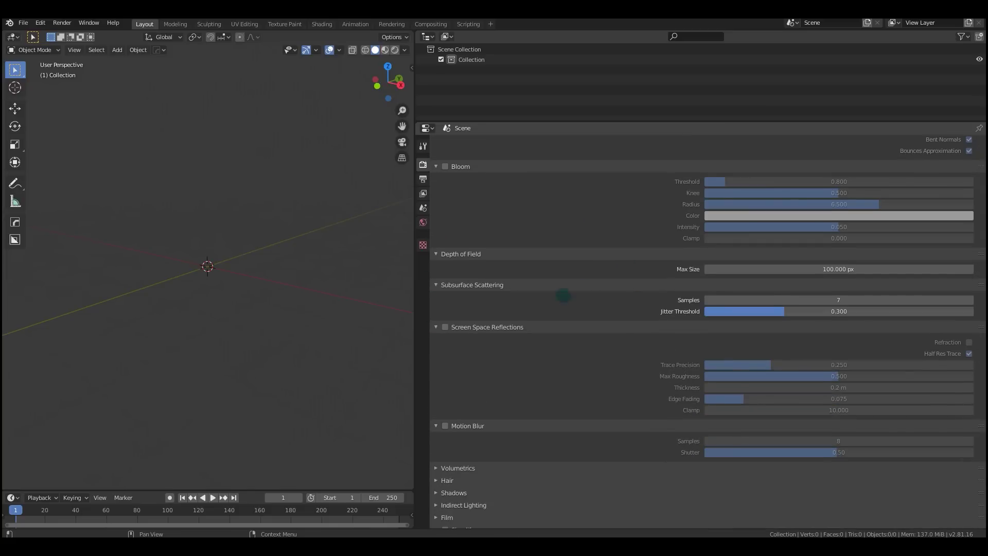
# Expand the render settings sections from Volumetrics through Indirect Lighting, and collapse everything again except Shadows
pyautogui.keyDown('ctrl'); pyautogui.click(436, 435); pyautogui.keyUp('ctrl')
pyautogui.moveTo(436, 457); pyautogui.dragTo(437, 520)
pyautogui.scroll(-3, 547, 282)
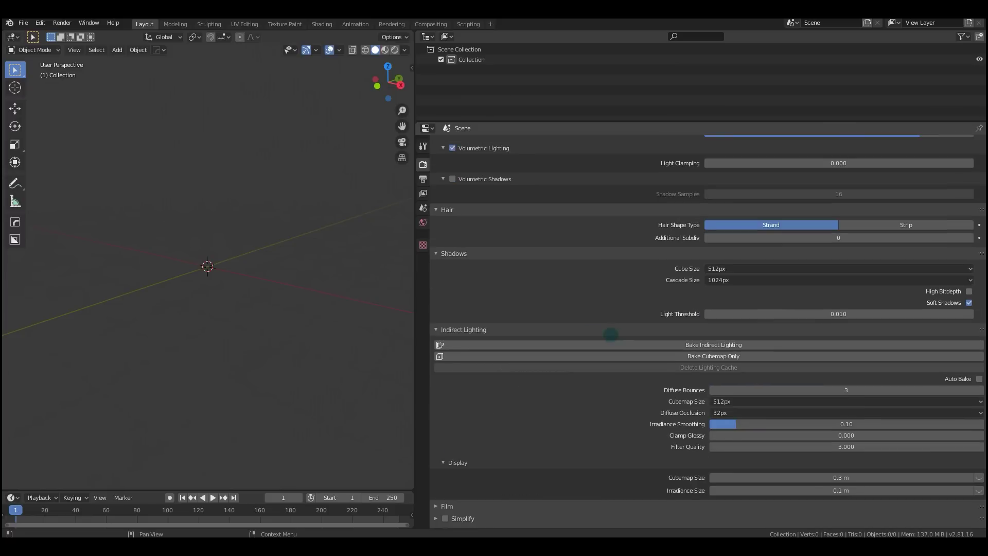
pyautogui.scroll(5, 609, 335)
pyautogui.scroll(-1, 597, 360)
pyautogui.scroll(-1, 588, 326)
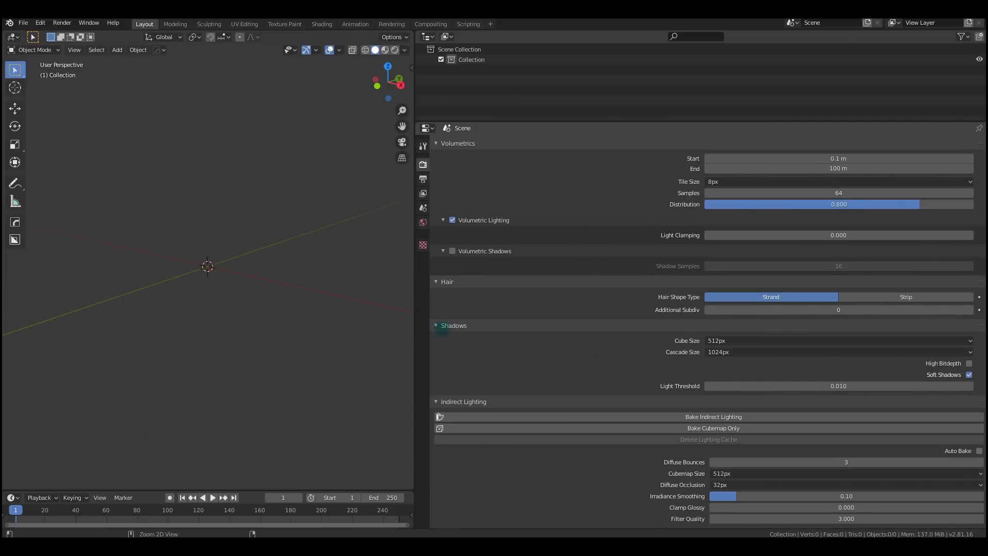
pyautogui.keyDown('ctrl'); pyautogui.click(441, 326); pyautogui.keyUp('ctrl')
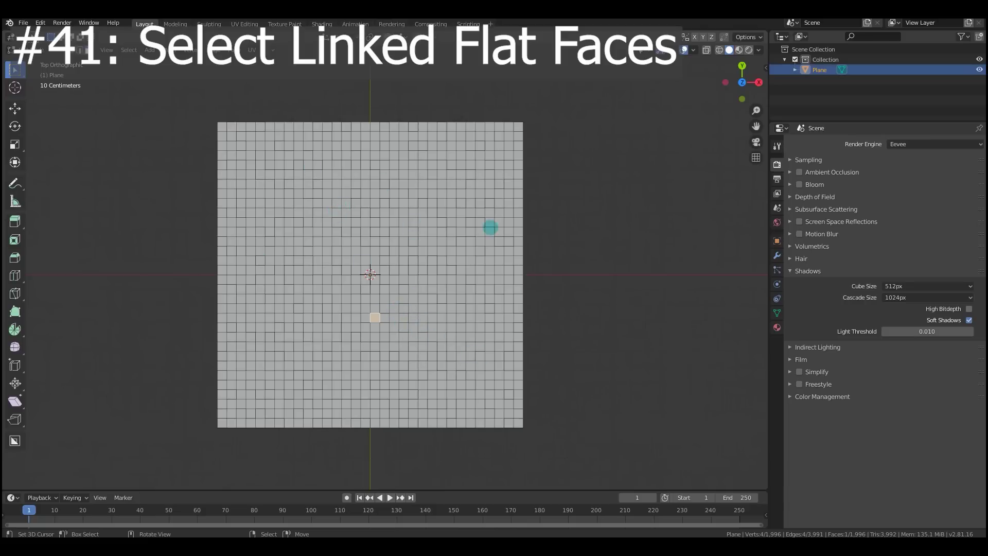
# Select all linked flat faces from the selected floor face between the plane's extruded columns
pyautogui.moveTo(431, 313); pyautogui.dragTo(433, 338, button='middle')
pyautogui.scroll(3, 441, 348)
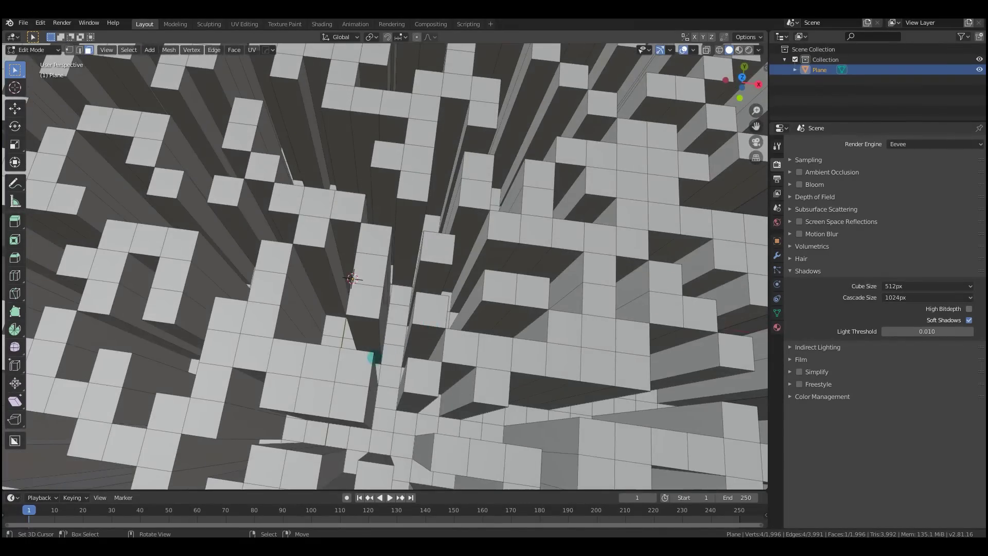
pyautogui.moveTo(374, 358); pyautogui.dragTo(346, 307, button='middle')
pyautogui.moveTo(350, 265); pyautogui.dragTo(396, 335, button='middle')
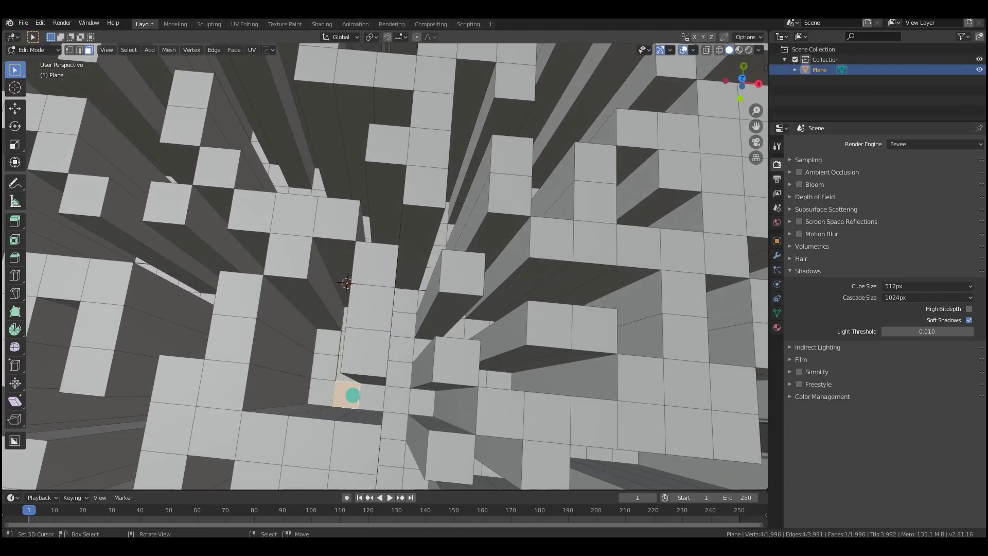
pyautogui.click(129, 50)
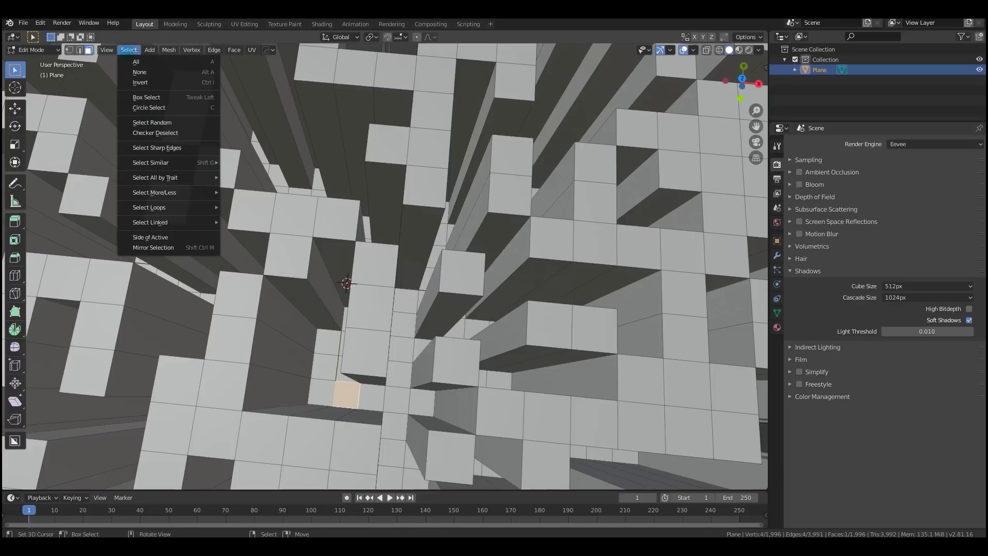
pyautogui.moveTo(180, 222)
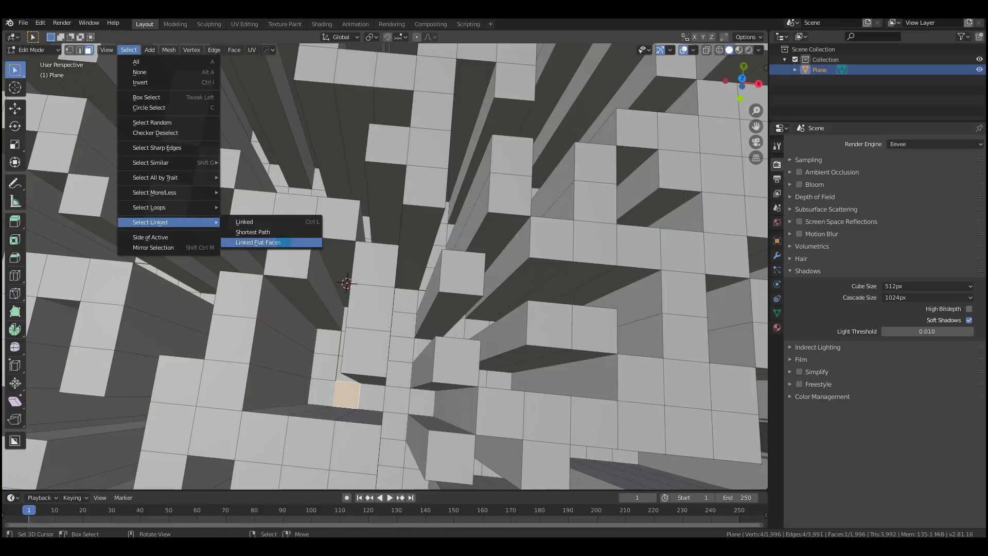
pyautogui.click(285, 242)
# Adjust the sharpness of the linked flat faces selection on the plane
pyautogui.scroll(-8, 366, 299)
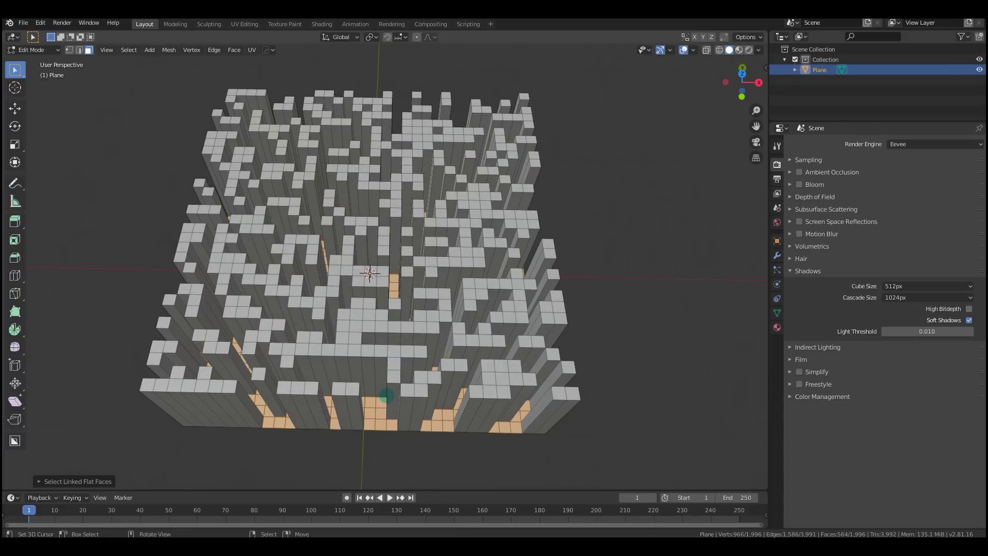
pyautogui.moveTo(426, 320); pyautogui.dragTo(409, 379, button='middle')
pyautogui.scroll(6, 401, 362)
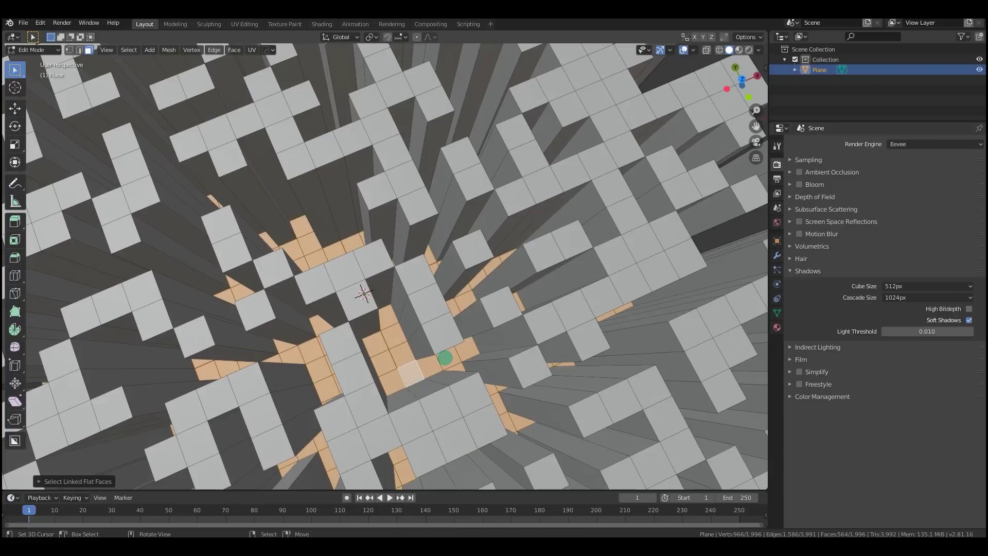
pyautogui.click(77, 481)
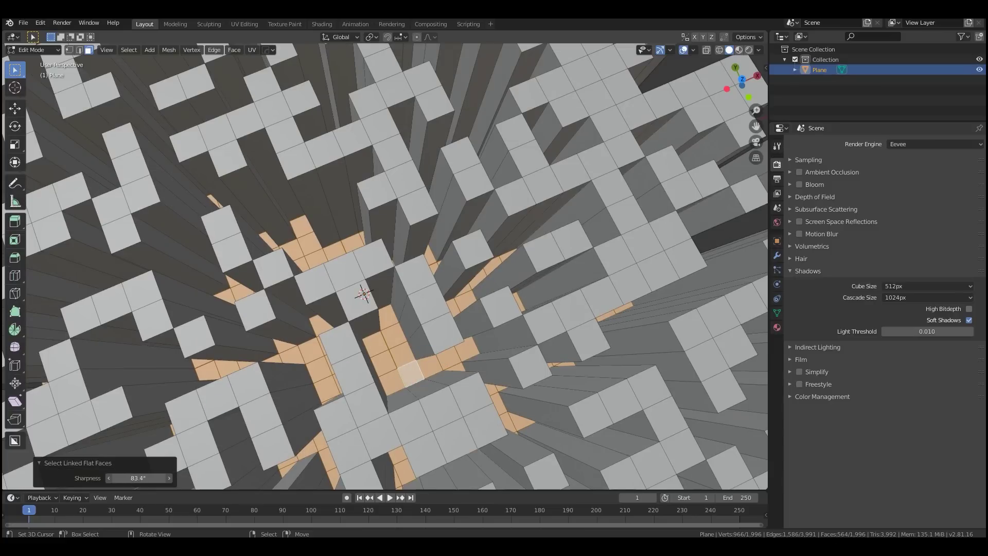
pyautogui.moveTo(138, 478)
pyautogui.mouseDown()
pyautogui.moveTo(159, 478)
pyautogui.moveTo(128, 478)
pyautogui.mouseUp()
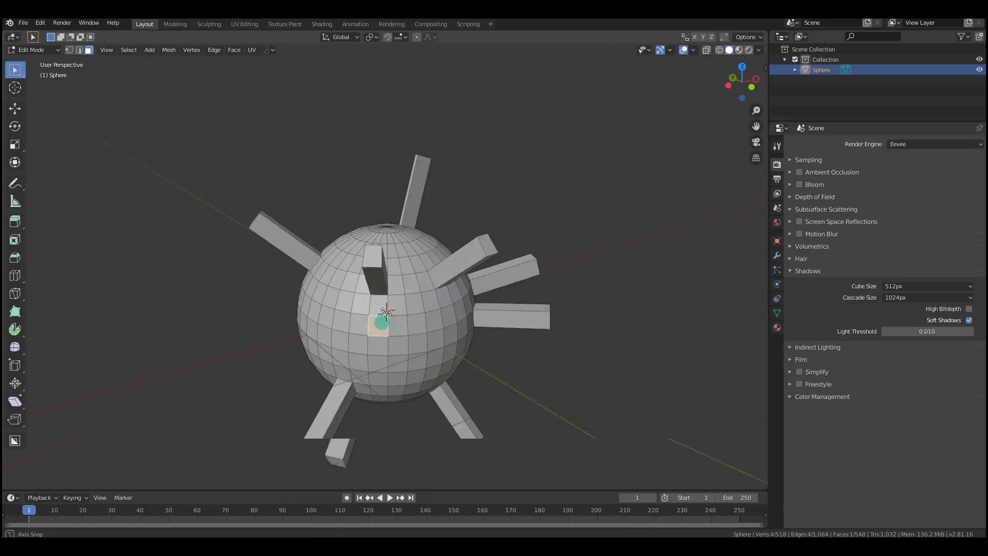
# Select the linked flat faces across the spiked sphere's surface with a sharpness of 12.4°
pyautogui.moveTo(380, 322)
pyautogui.mouseDown(button='middle')
pyautogui.moveTo(412, 313)
pyautogui.moveTo(390, 318)
pyautogui.mouseUp(button='middle')
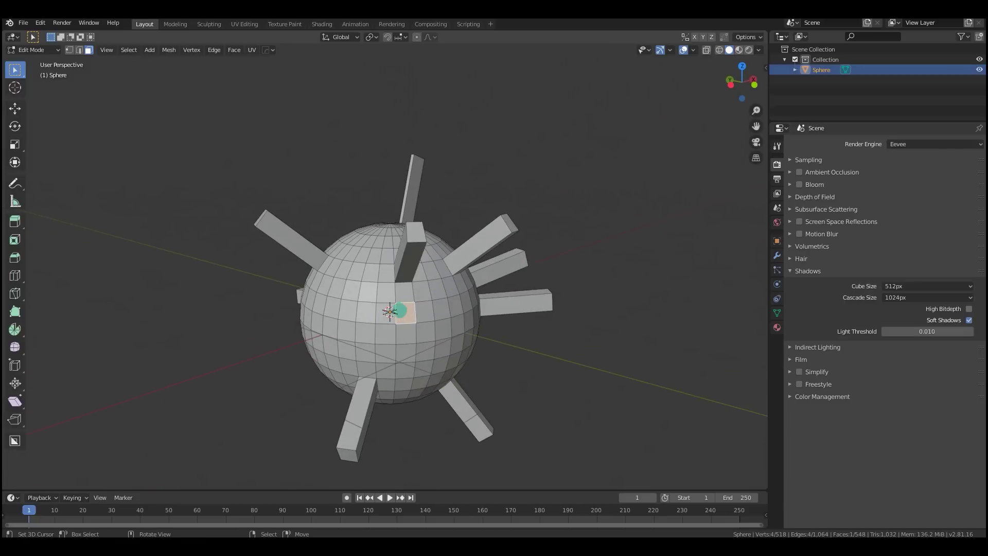
pyautogui.click(129, 49)
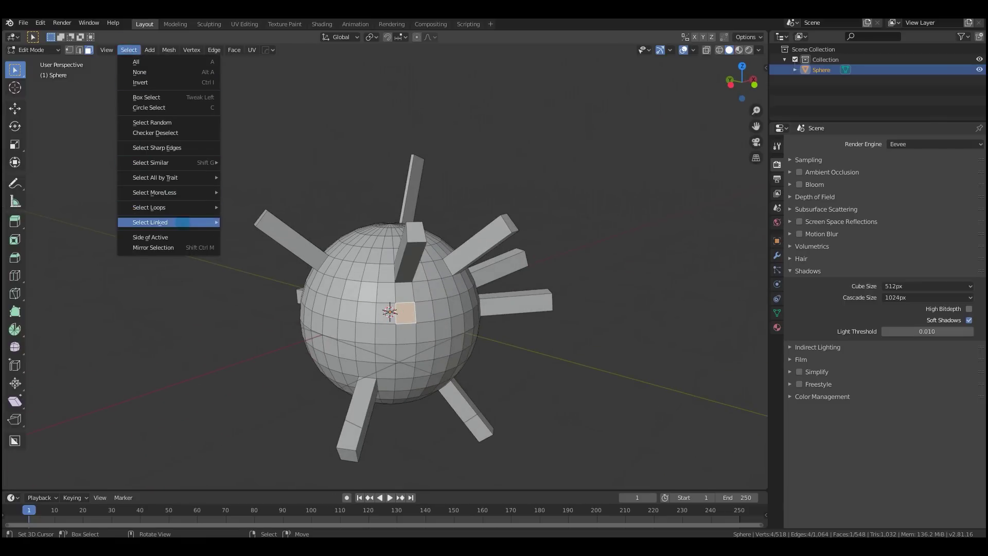
pyautogui.moveTo(155, 222)
pyautogui.click(259, 243)
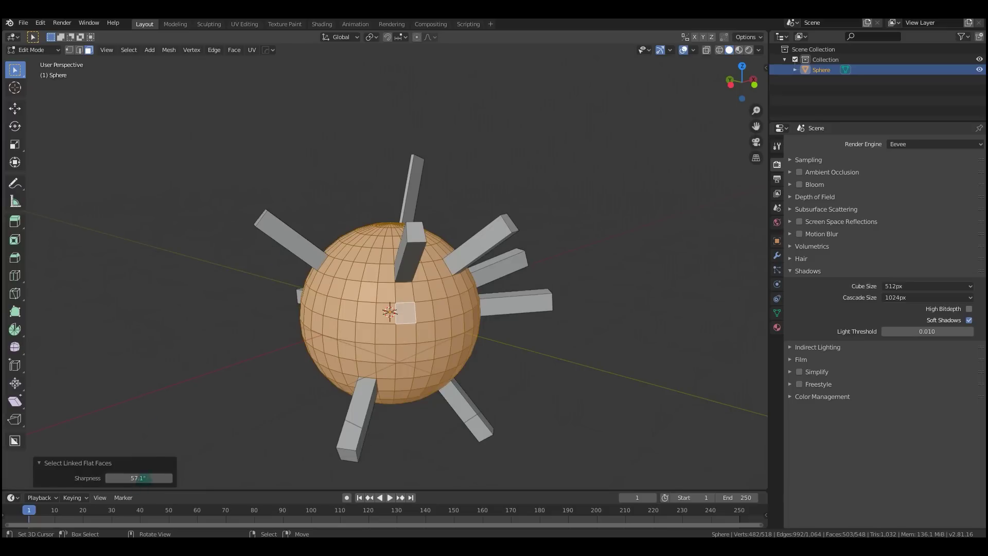
pyautogui.moveTo(138, 477)
pyautogui.mouseDown()
pyautogui.moveTo(108, 478)
pyautogui.moveTo(147, 477)
pyautogui.mouseUp()
pyautogui.moveTo(393, 404); pyautogui.dragTo(304, 455, button='middle')
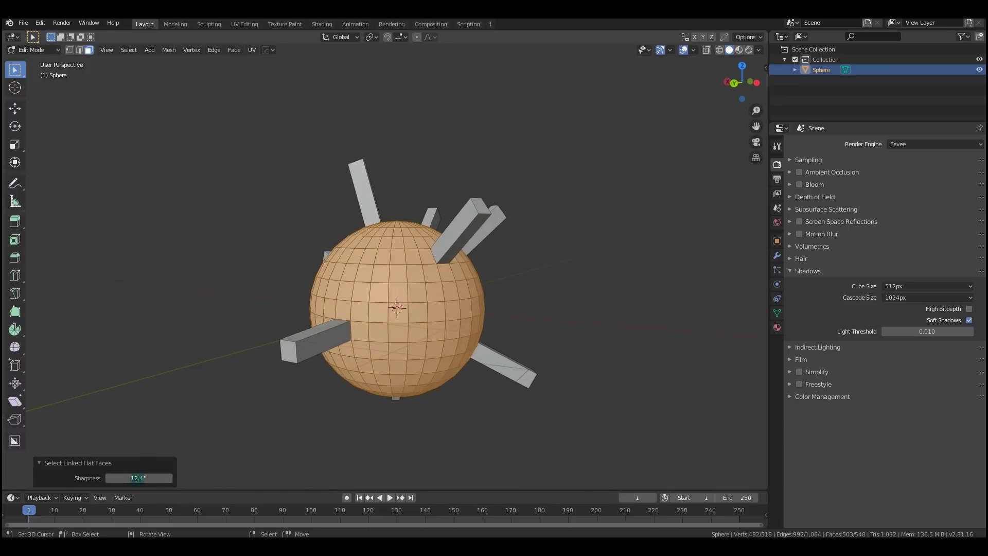
# Set the sharpness of the sphere's linked flat faces selection to 148°
pyautogui.moveTo(482, 375); pyautogui.dragTo(149, 440, button='middle')
pyautogui.click(138, 478)
pyautogui.write('148')
pyautogui.press('Return')
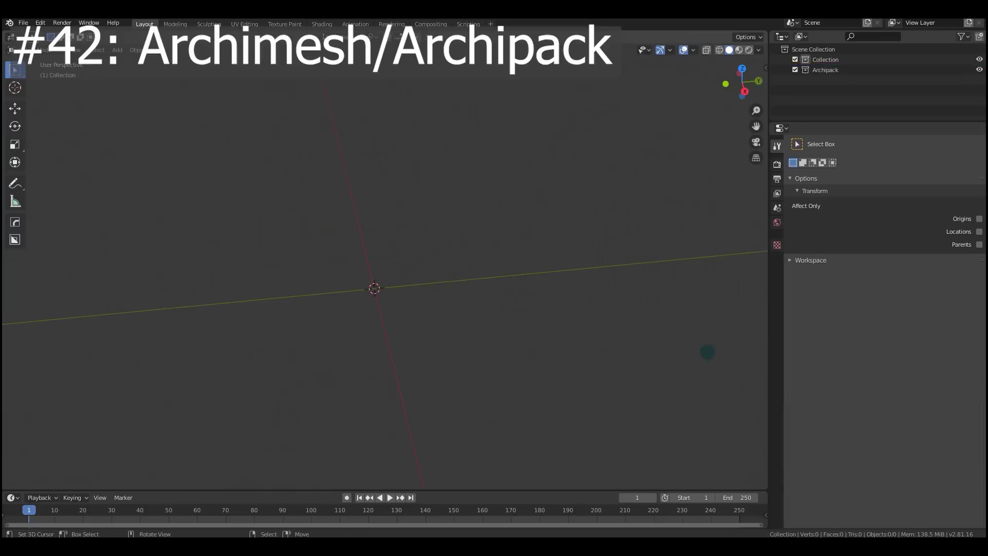
# Check in the preferences whether the Archimesh and Archipack add-ons are enabled, and close the preferences
pyautogui.moveTo(442, 313); pyautogui.dragTo(461, 309, button='middle')
pyautogui.click(41, 22)
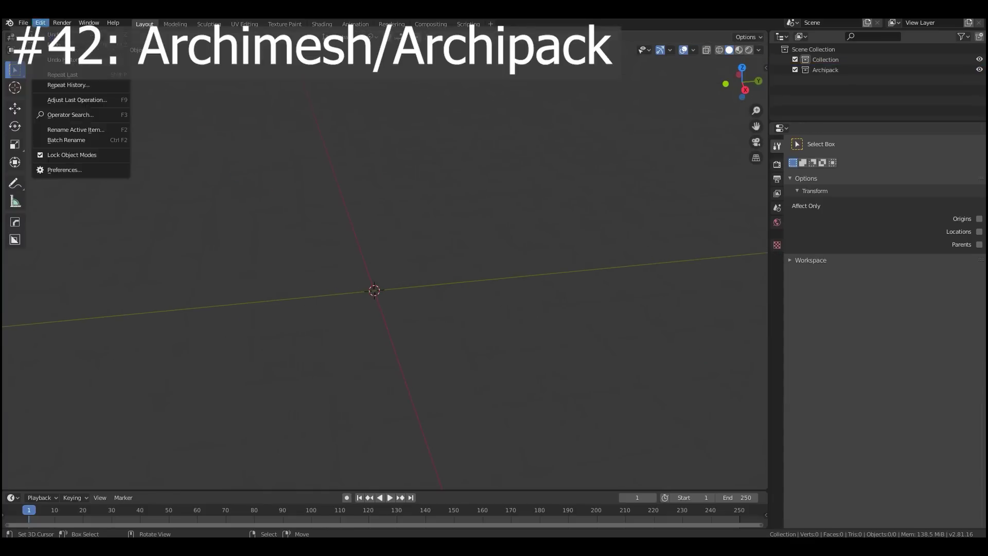
pyautogui.click(57, 170)
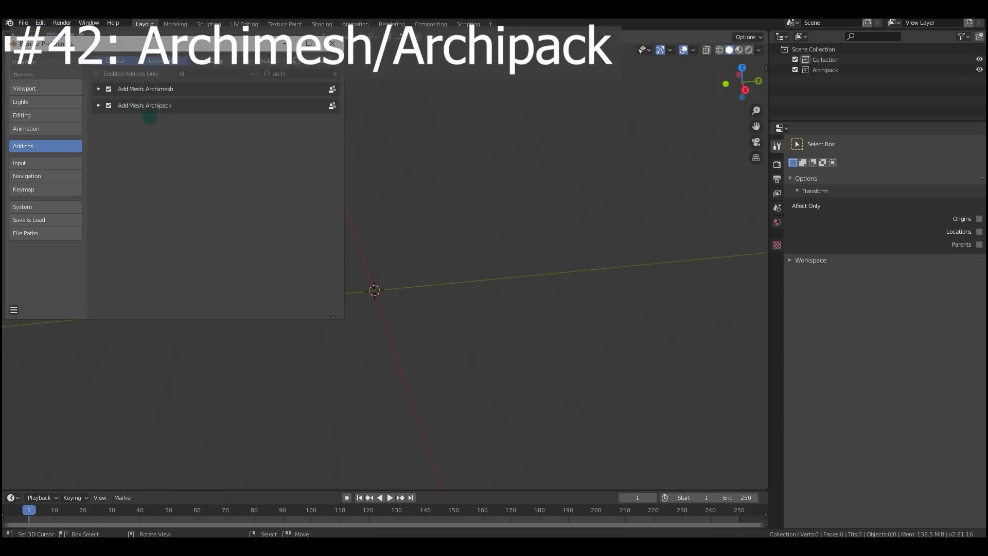
pyautogui.click(333, 43)
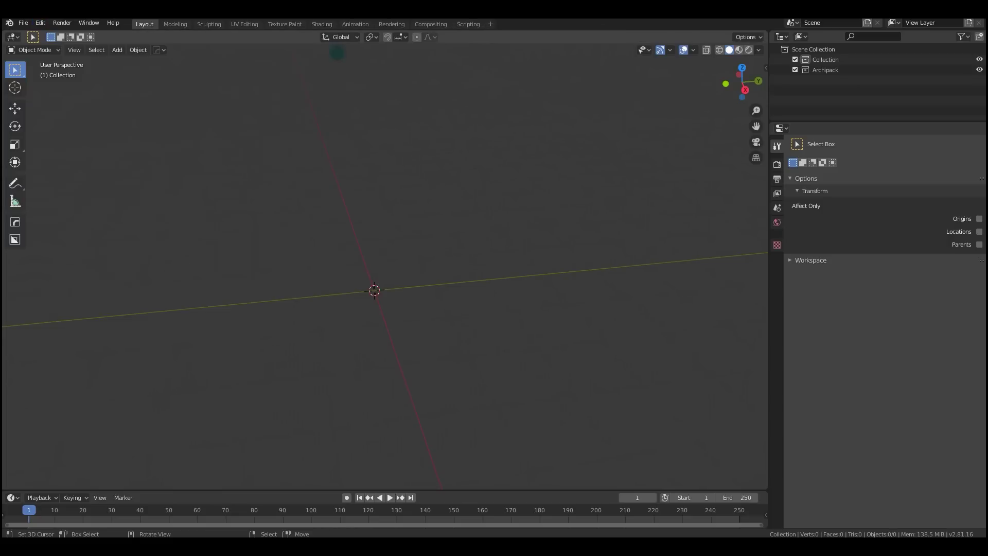
# Add an Archipack wall and stretch its length to 5 m using its dimension handle
pyautogui.hotkey('shift', 'a')
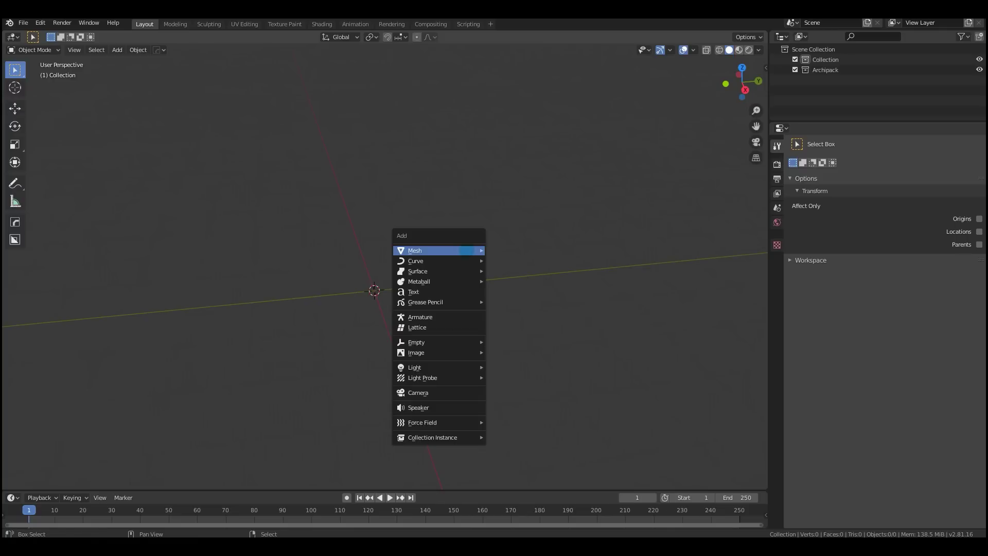
pyautogui.moveTo(467, 250)
pyautogui.moveTo(553, 363)
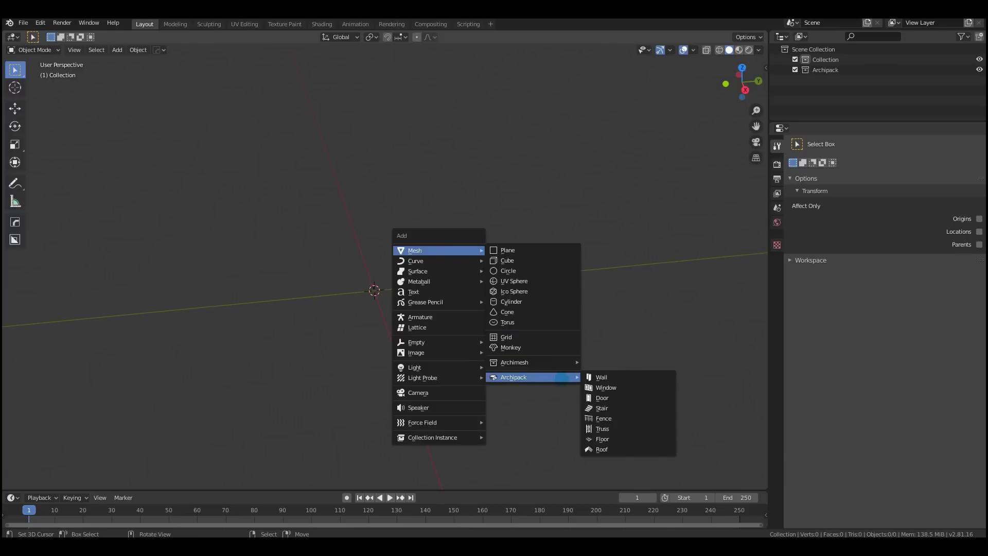
pyautogui.moveTo(599, 376); pyautogui.dragTo(525, 322, button='middle')
pyautogui.moveTo(450, 342); pyautogui.dragTo(643, 392)
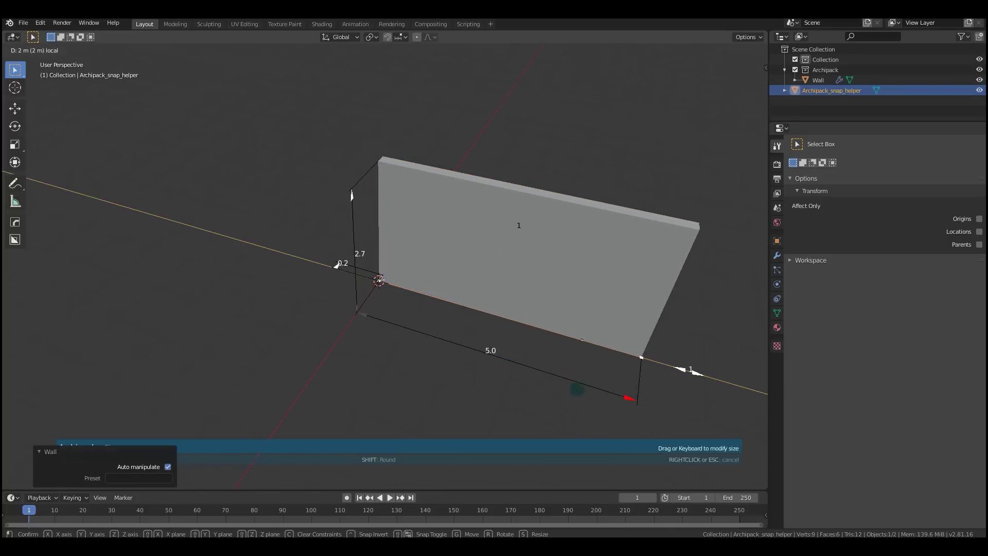
pyautogui.moveTo(577, 390); pyautogui.dragTo(628, 397)
# Reduce the wall's thickness to about 0.085 m and raise its height to 3.7 m using the dimension handles
pyautogui.moveTo(629, 396); pyautogui.dragTo(360, 286, button='middle')
pyautogui.moveTo(360, 286); pyautogui.dragTo(354, 292)
pyautogui.moveTo(403, 227); pyautogui.dragTo(405, 175)
pyautogui.moveTo(405, 175); pyautogui.dragTo(589, 206, button='middle')
# Show the Archipack wall settings and increase the wall's number of parts to 4
pyautogui.press('n')
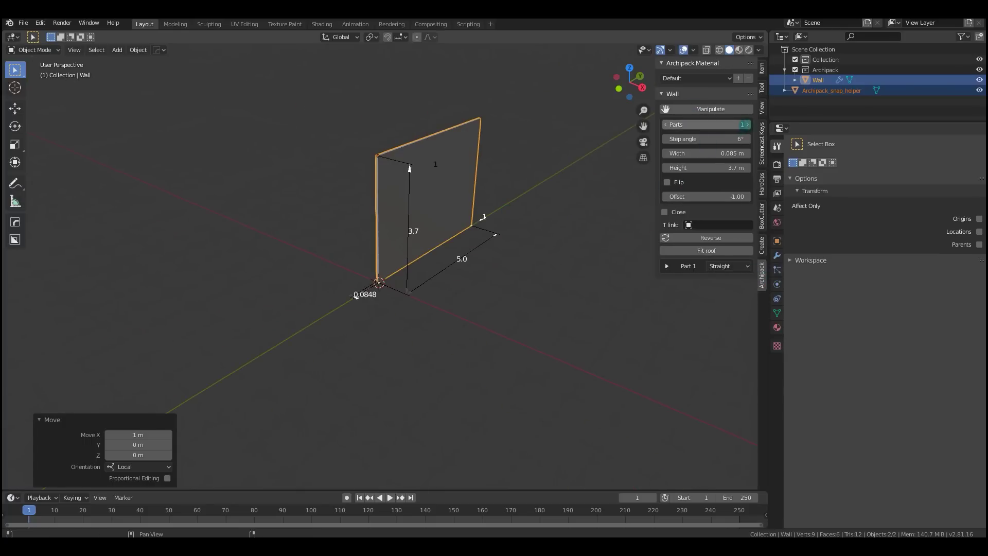
pyautogui.click(747, 125)
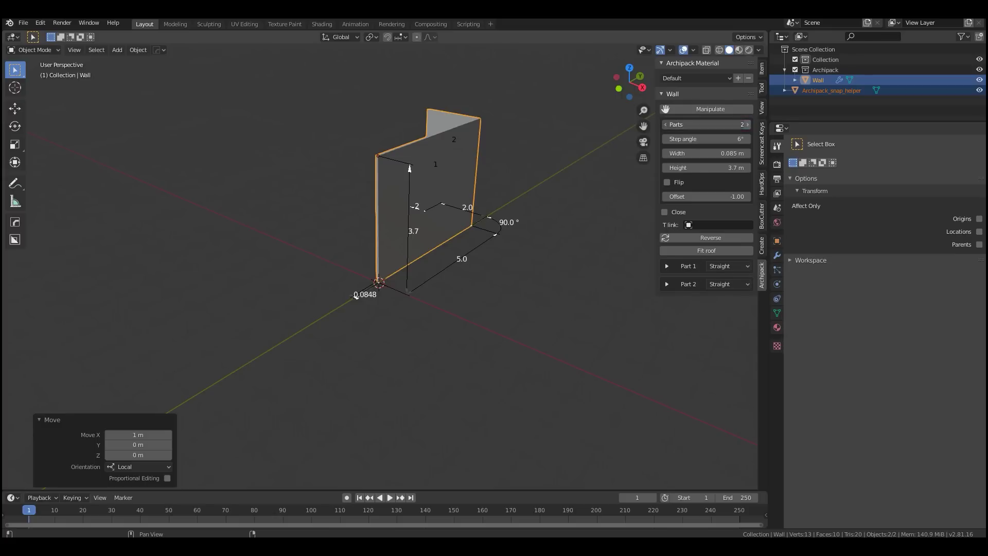
pyautogui.click(747, 125)
pyautogui.click(694, 126)
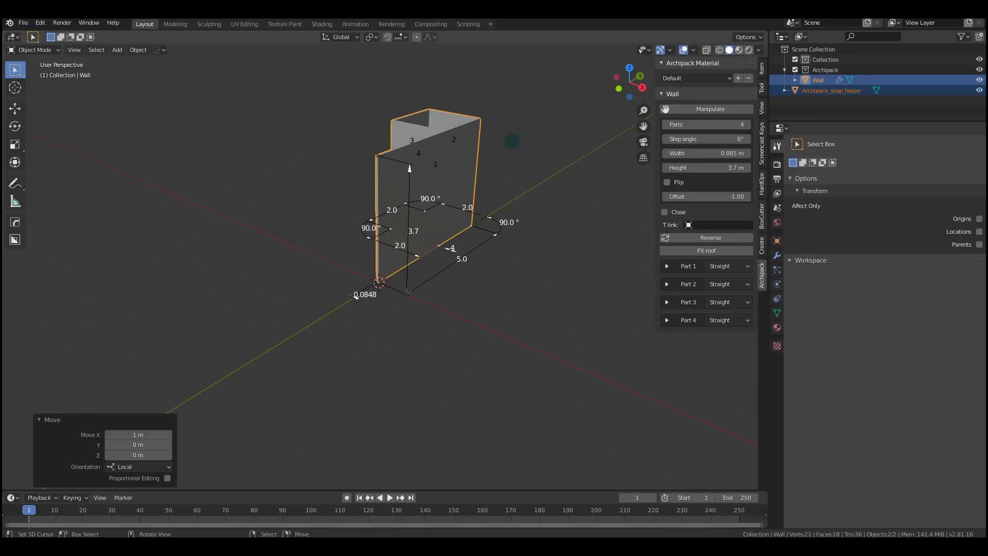
# Stretch wall part 3 to a length of 5 m with its dimension handle
pyautogui.moveTo(512, 142); pyautogui.dragTo(542, 187, button='middle')
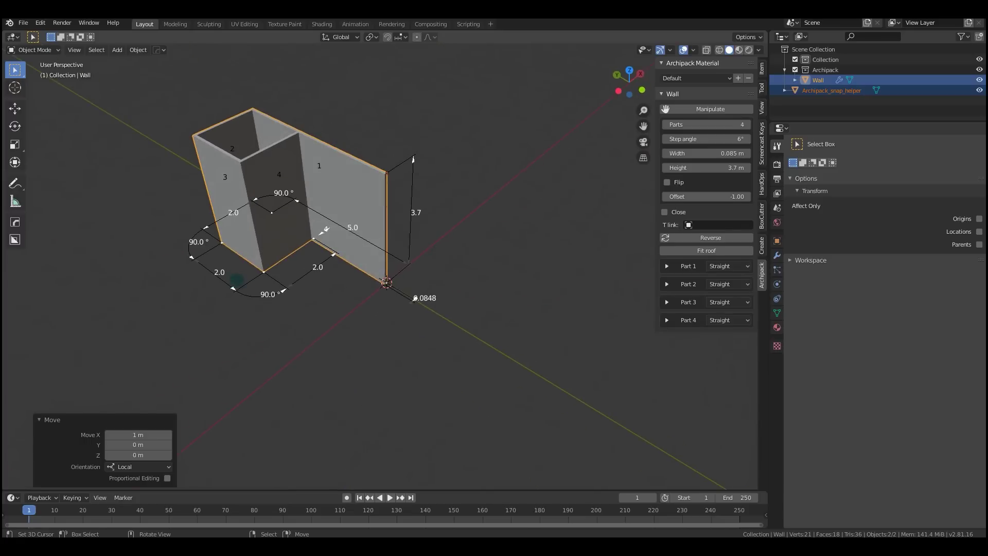
pyautogui.moveTo(234, 286); pyautogui.dragTo(311, 316)
pyautogui.moveTo(311, 316); pyautogui.dragTo(349, 340, button='middle')
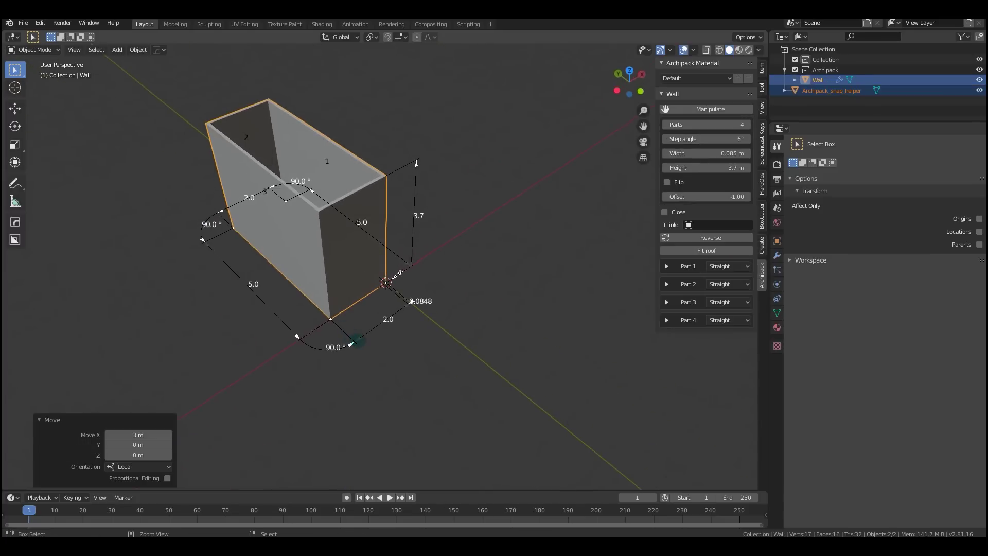
pyautogui.moveTo(383, 298); pyautogui.dragTo(360, 326, button='middle')
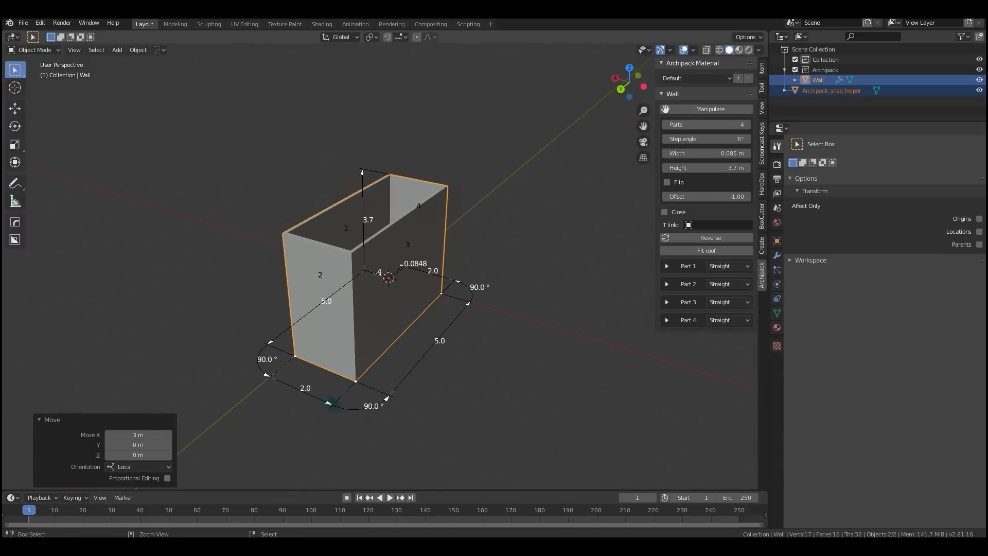
# Lengthen wall part 2 to 5 m, set the wall width to about 0.2 m, and leave manipulation mode
pyautogui.moveTo(328, 403); pyautogui.dragTo(442, 437)
pyautogui.moveTo(558, 302); pyautogui.dragTo(325, 326, button='middle')
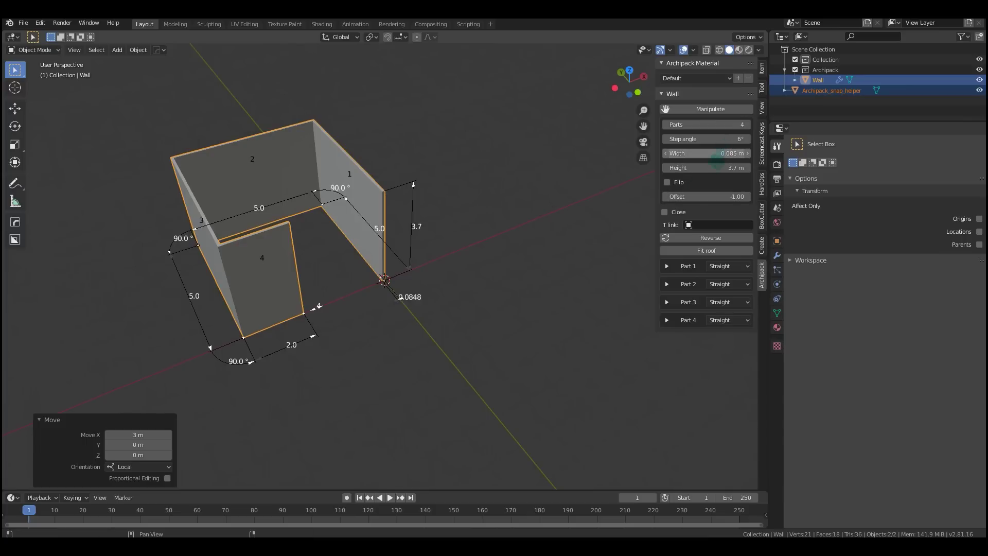
pyautogui.moveTo(708, 149); pyautogui.dragTo(710, 173)
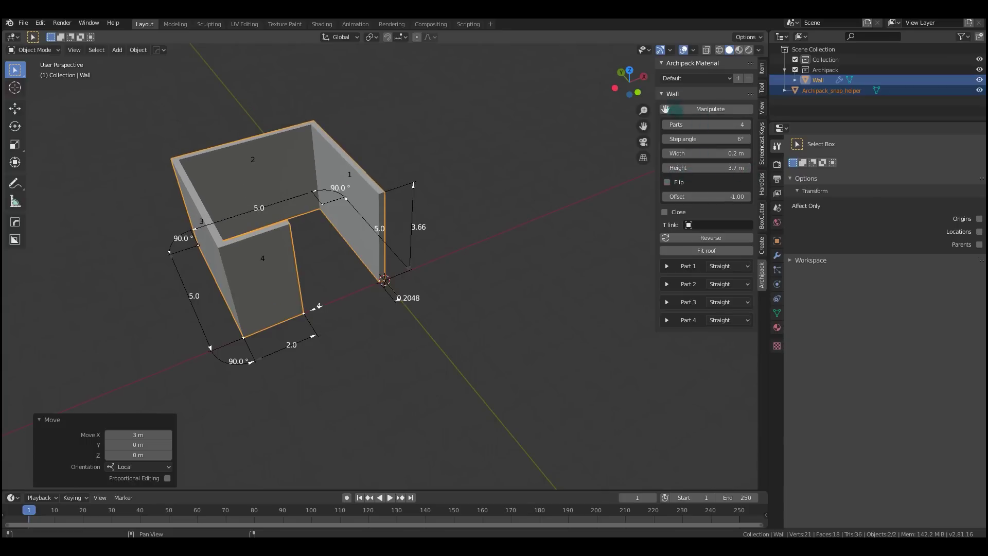
pyautogui.rightClick(637, 267)
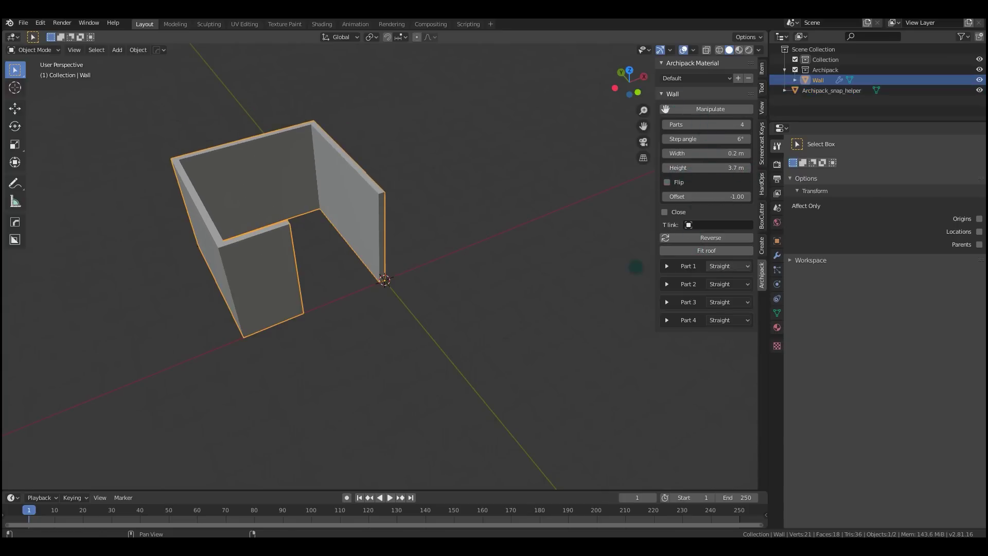
# Change part 1 of the Archipack wall from Straight to Curved
pyautogui.moveTo(404, 170); pyautogui.dragTo(470, 326, button='middle')
pyautogui.scroll(4, 427, 211)
pyautogui.click(730, 266)
pyautogui.click(731, 290)
pyautogui.scroll(2, 475, 284)
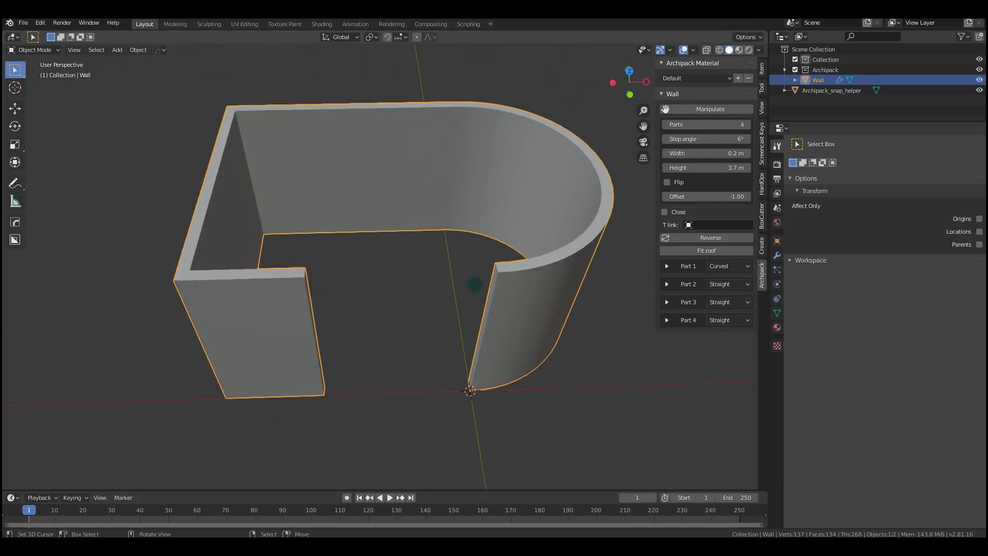
pyautogui.scroll(-2, 390, 259)
pyautogui.hotkey('shift', 'a')
pyautogui.moveTo(407, 242)
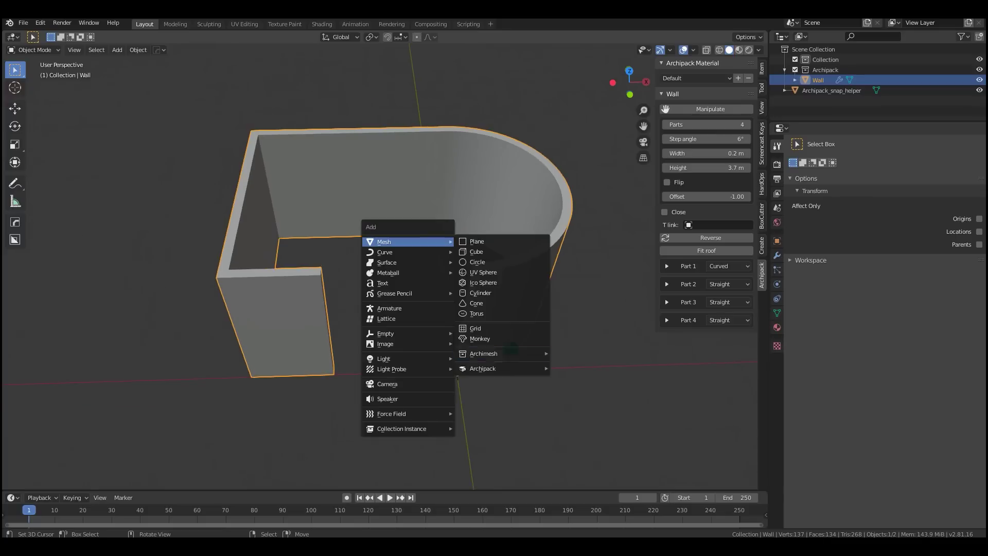
pyautogui.moveTo(518, 368)
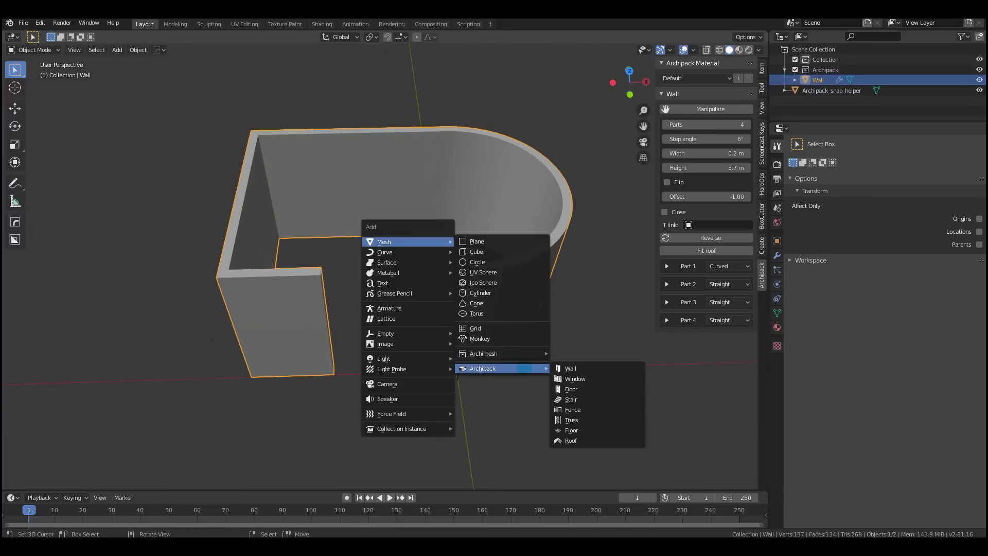
pyautogui.moveTo(494, 354)
pyautogui.moveTo(587, 446)
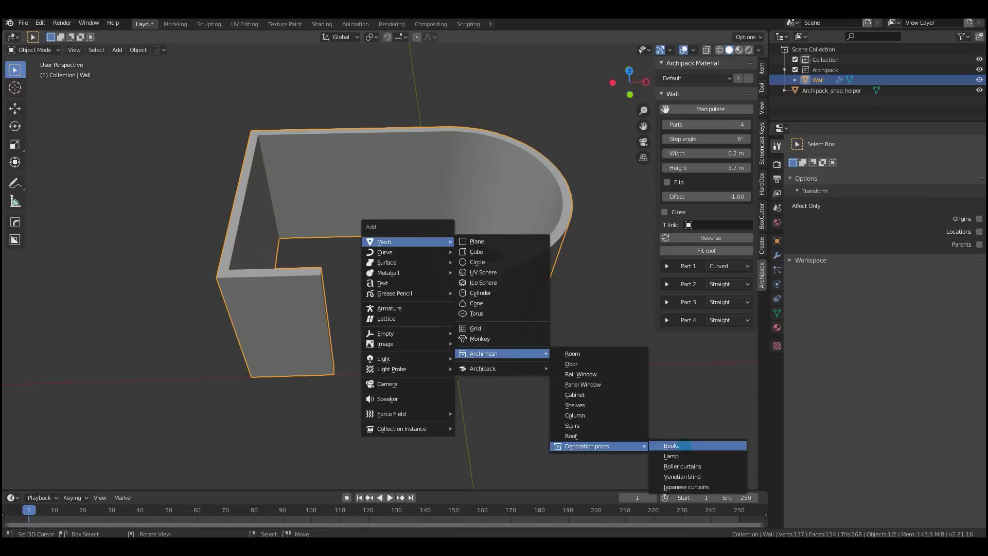
pyautogui.moveTo(361, 216); pyautogui.dragTo(403, 185, button='middle')
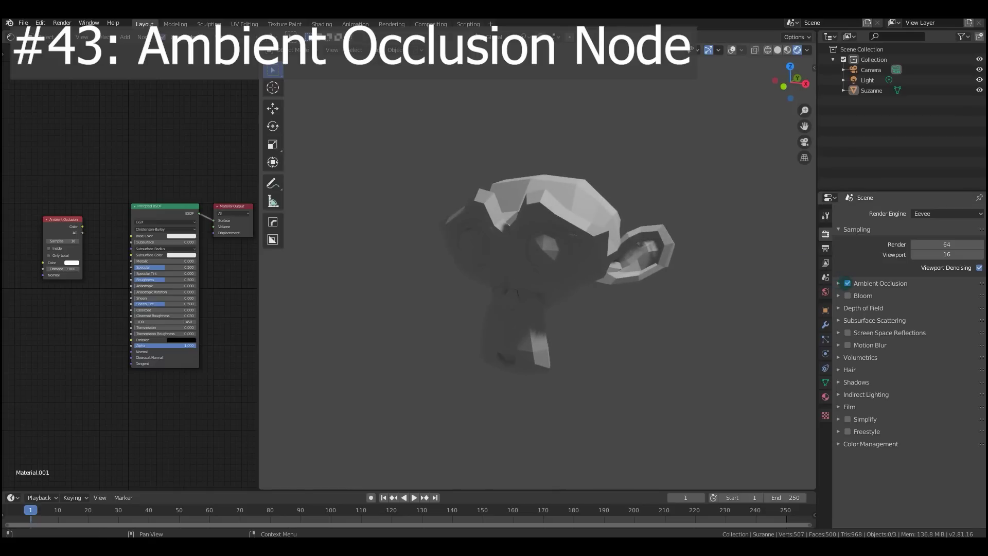
# Set the scene's render engine to Cycles for the monkey head scene
pyautogui.moveTo(669, 309); pyautogui.dragTo(723, 283, button='middle')
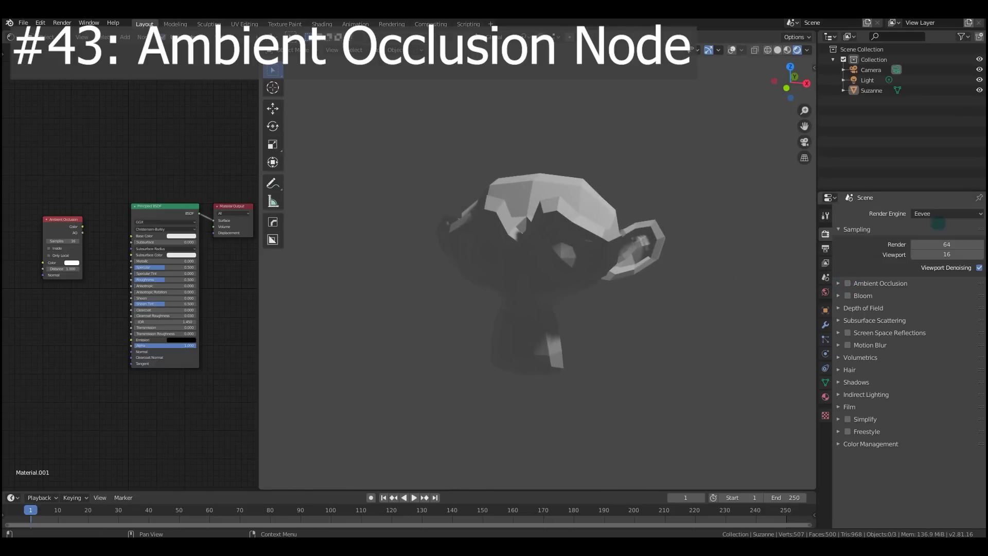
pyautogui.click(935, 214)
pyautogui.click(927, 249)
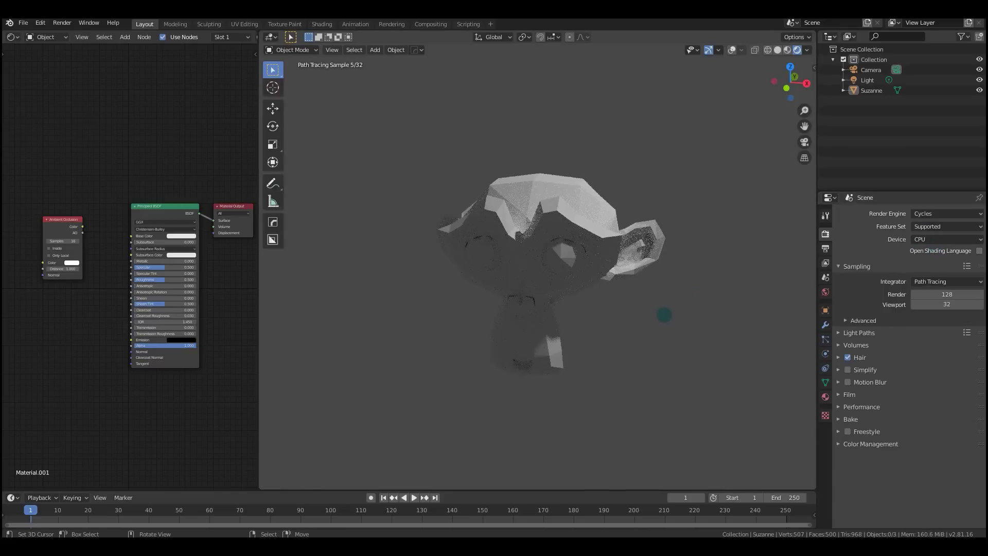
# Connect the Ambient Occlusion node's Color output to the Principled BSDF's Base Color and reposition the Ambient Occlusion node
pyautogui.scroll(3, 68, 218)
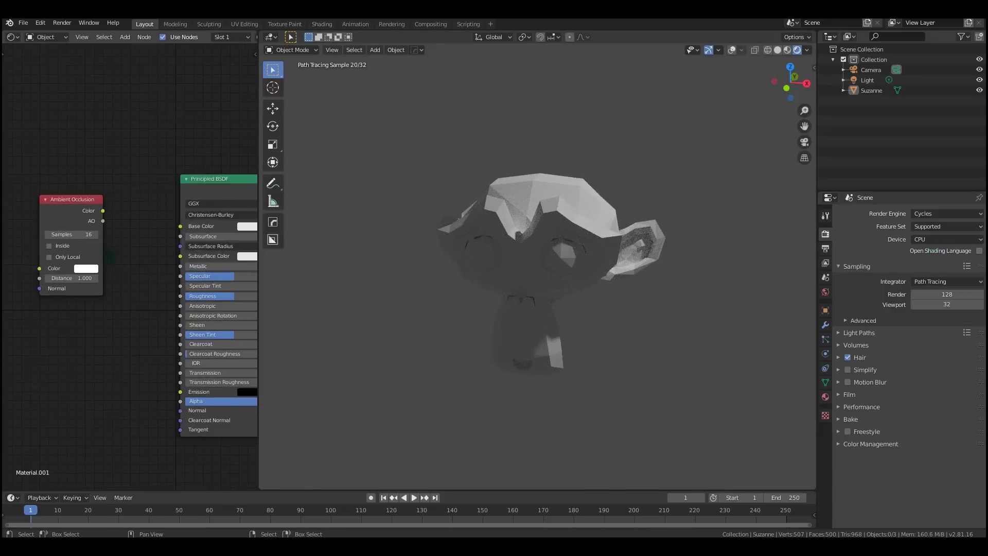
pyautogui.moveTo(71, 239); pyautogui.dragTo(126, 218)
pyautogui.hotkey('shift', 'a')
pyautogui.press('Escape')
pyautogui.moveTo(168, 247); pyautogui.dragTo(169, 247)
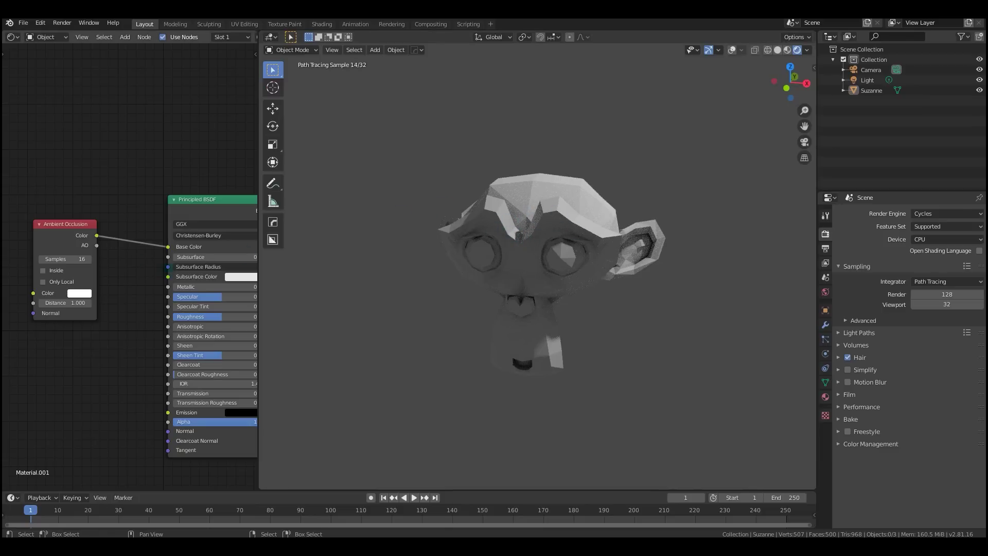
pyautogui.moveTo(68, 225); pyautogui.dragTo(56, 199)
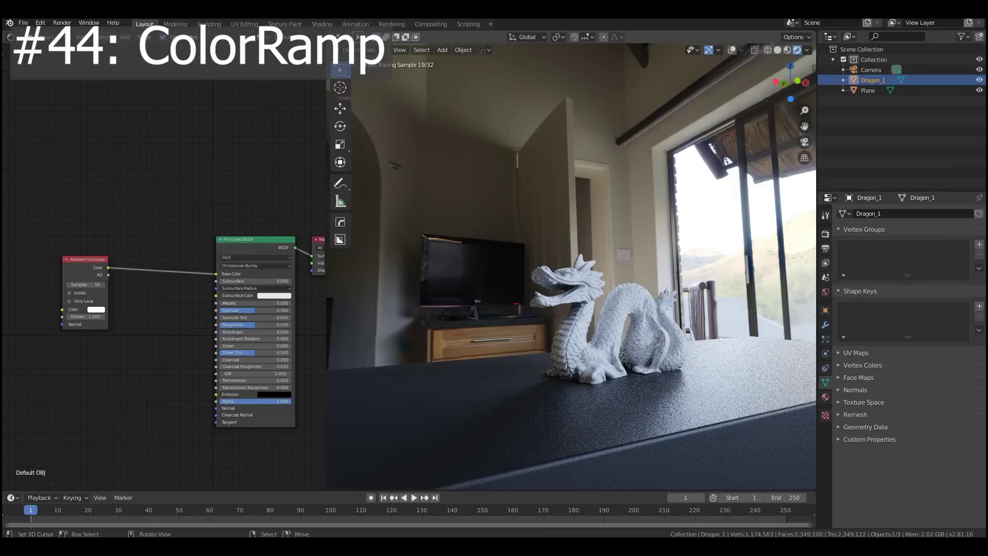
# Insert a ColorRamp node between the dragon material's Ambient Occlusion node and the Principled BSDF's Base Color, making room for it first
pyautogui.scroll(1, 167, 265)
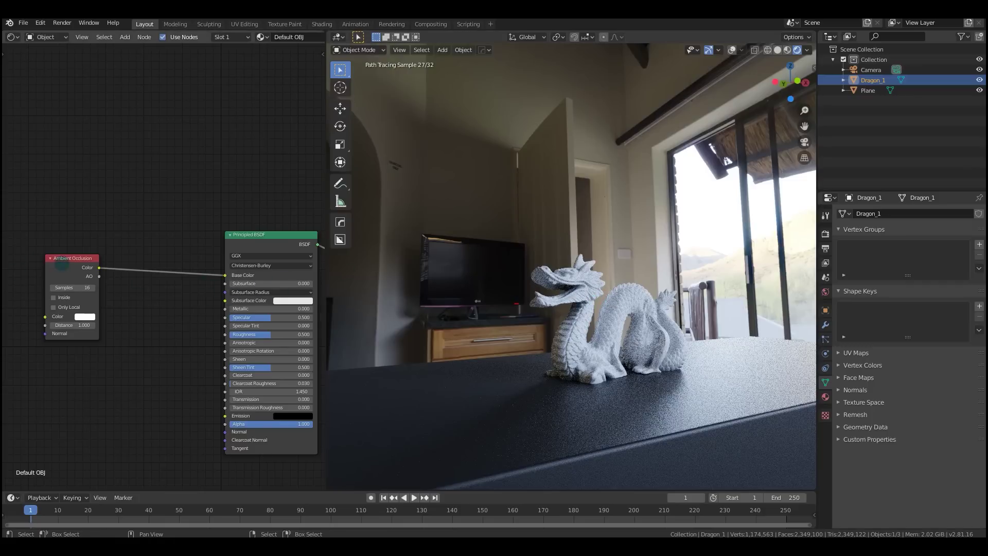
pyautogui.moveTo(61, 264); pyautogui.dragTo(29, 255)
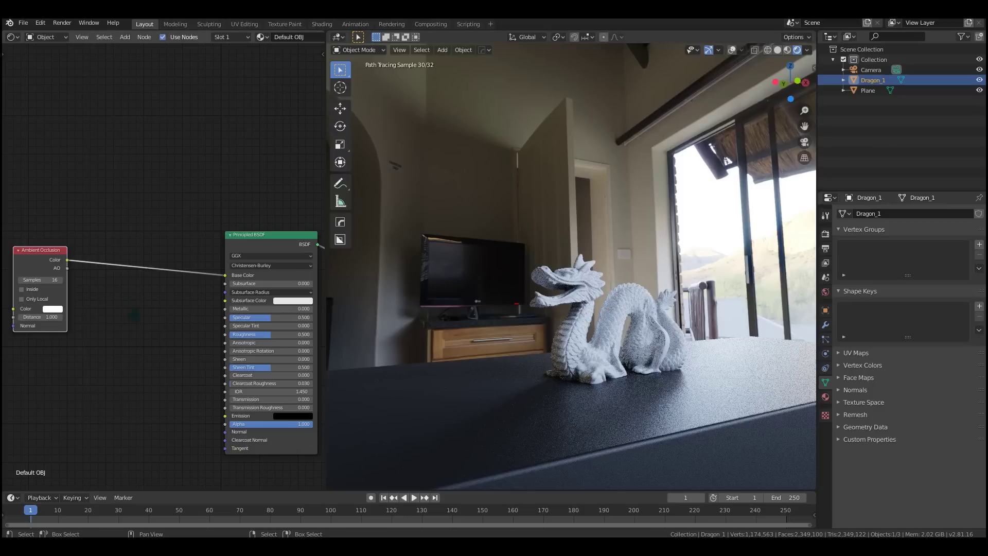
pyautogui.hotkey('shift', 'a')
pyautogui.moveTo(67, 344)
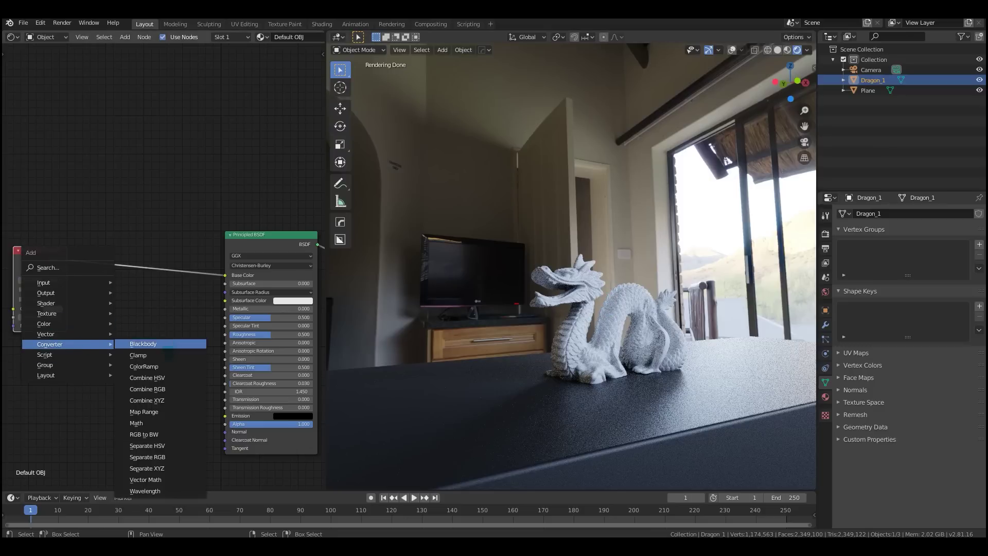
pyautogui.click(155, 367)
pyautogui.click(144, 263)
pyautogui.scroll(2, 142, 265)
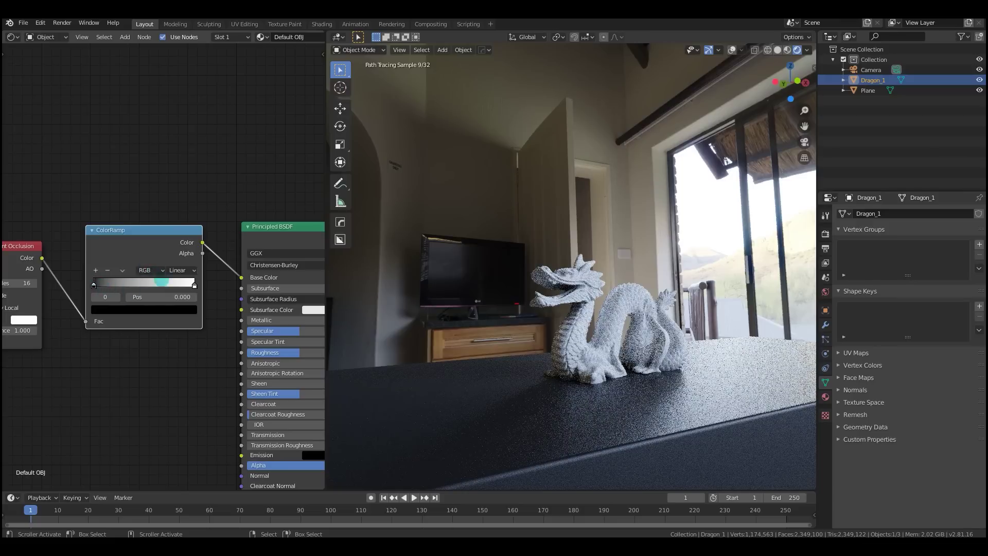
pyautogui.moveTo(86, 286); pyautogui.dragTo(120, 283, button='middle')
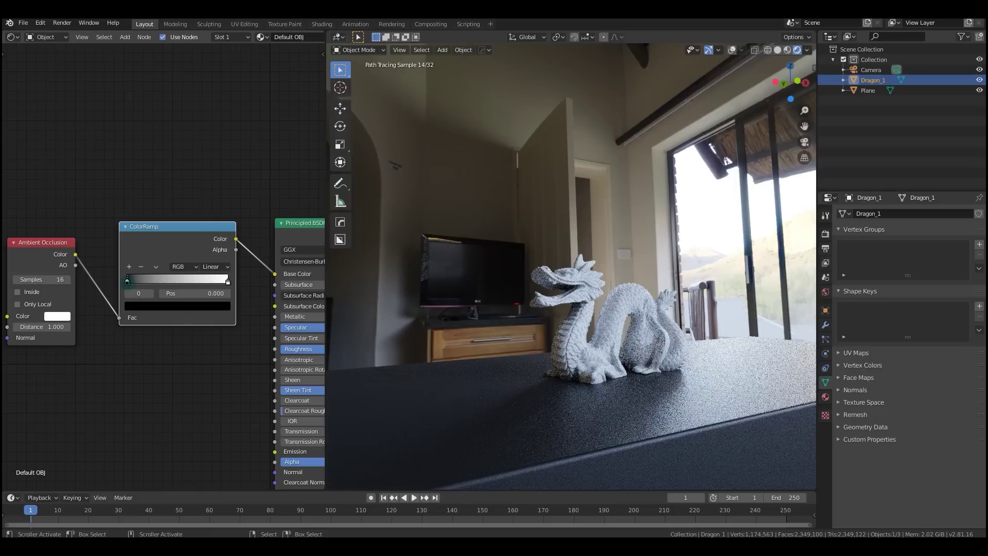
# Try the ColorRamp's black stop at about 0.66 and its white stop at about 0.53, returning each to its end of the ramp
pyautogui.moveTo(127, 282); pyautogui.dragTo(194, 282)
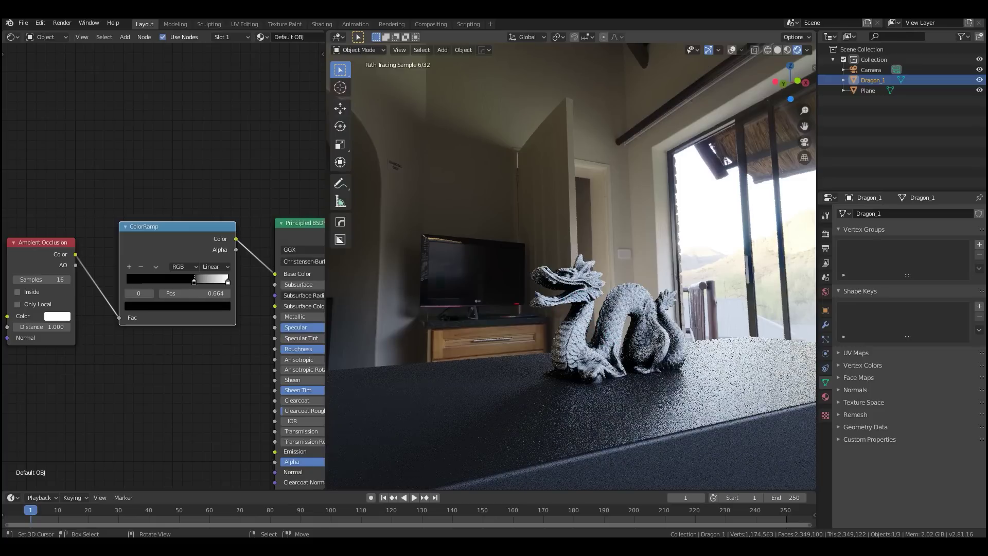
pyautogui.moveTo(193, 282); pyautogui.dragTo(128, 282)
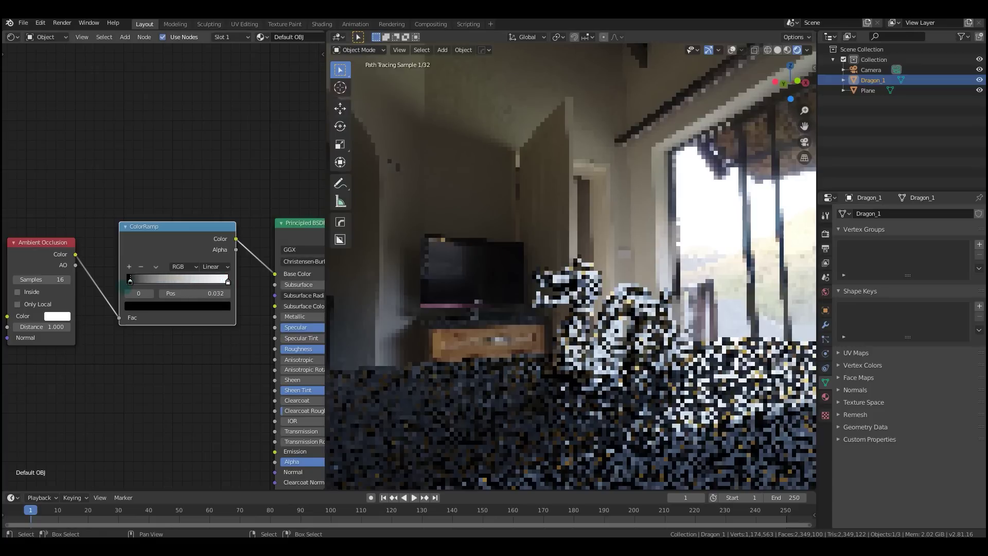
pyautogui.moveTo(228, 282); pyautogui.dragTo(181, 282)
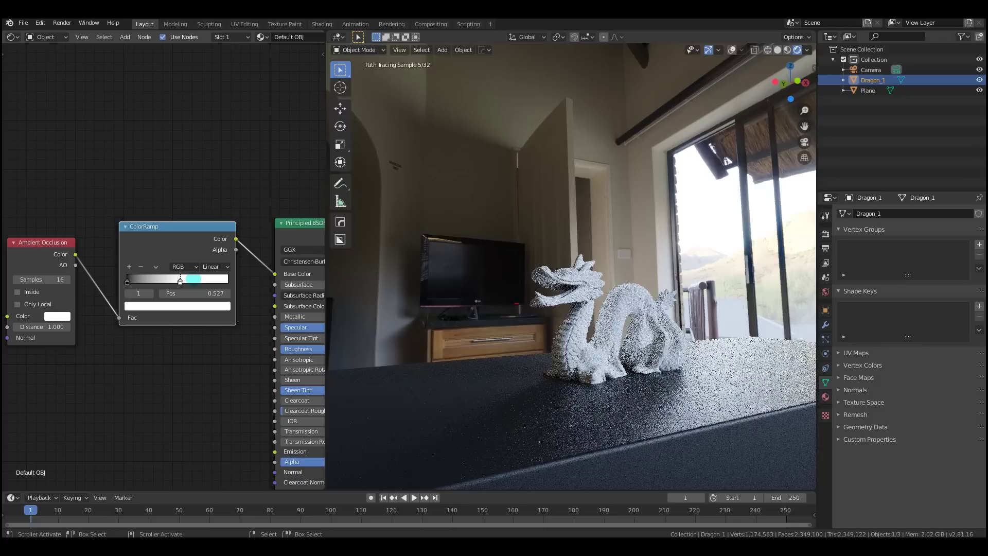
pyautogui.moveTo(181, 282); pyautogui.dragTo(228, 282)
# Position the ColorRamp's black stop at about 0.523 and its white stop at about 0.823
pyautogui.moveTo(127, 282); pyautogui.dragTo(166, 282)
pyautogui.moveTo(228, 282); pyautogui.dragTo(195, 283)
pyautogui.click(166, 282)
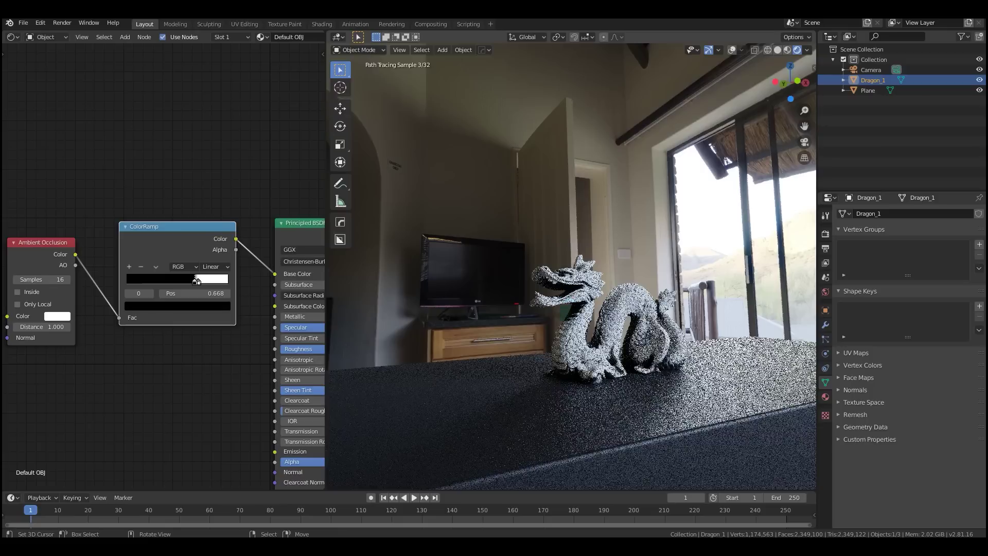
pyautogui.click(197, 281)
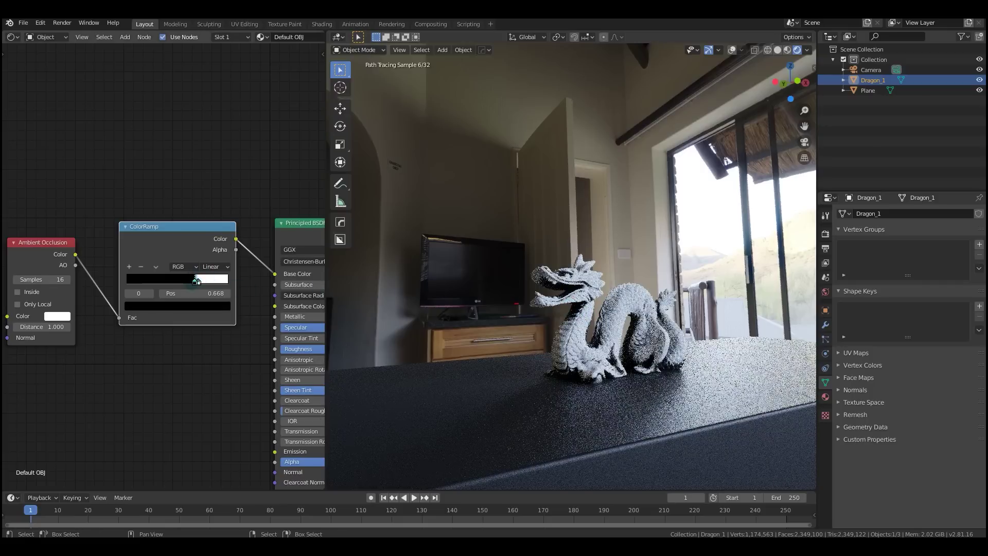
pyautogui.moveTo(196, 281)
pyautogui.mouseDown()
pyautogui.moveTo(172, 281)
pyautogui.moveTo(210, 281)
pyautogui.mouseUp()
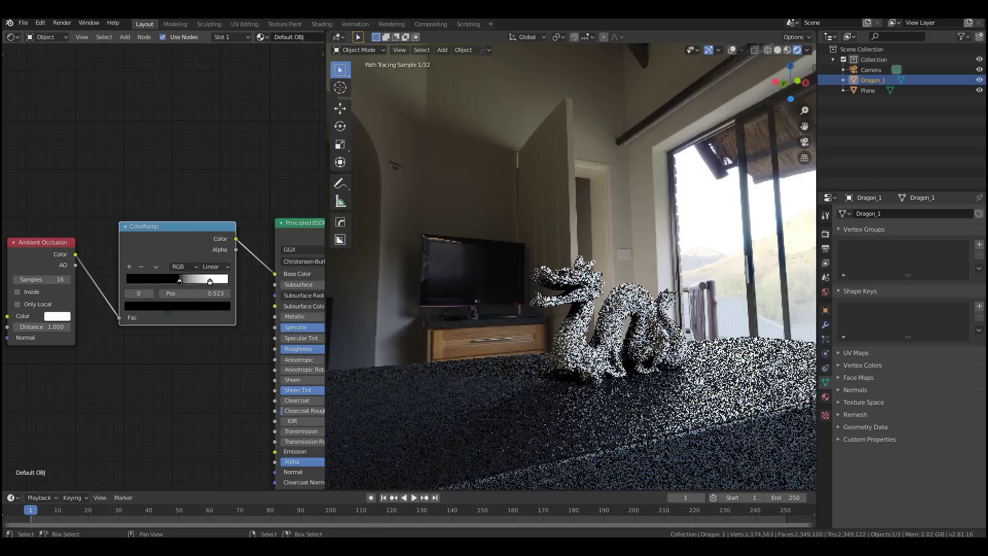
# Recolor the ColorRamp's first stop reddish brown and its second stop dark green, sampling colors from the rendered scene with the eyedropper
pyautogui.click(165, 305)
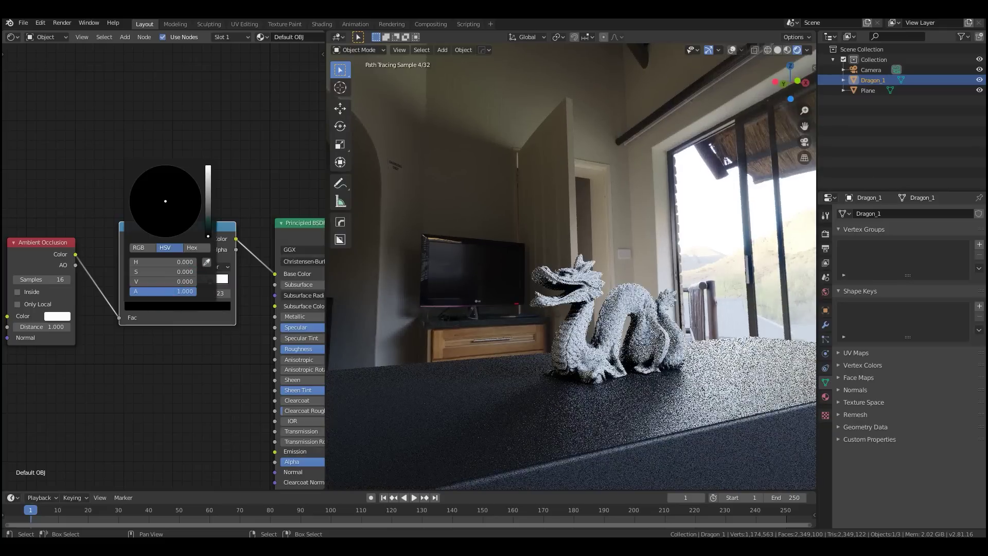
pyautogui.click(206, 263)
pyautogui.click(720, 298)
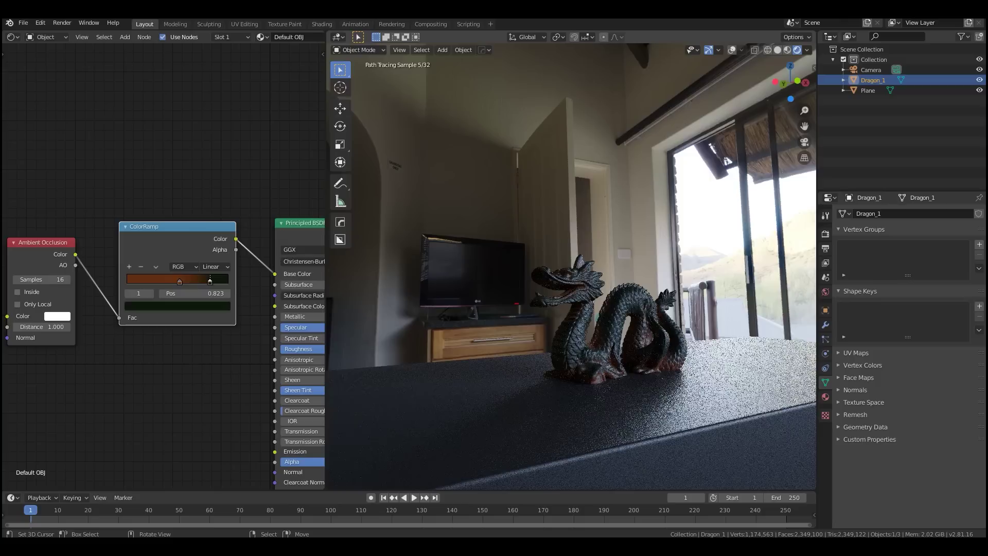
# Set the dragon material's Principled BSDF Subsurface to 0.250 and its Subsurface Color to reddish brown
pyautogui.moveTo(242, 360); pyautogui.dragTo(157, 354, button='middle')
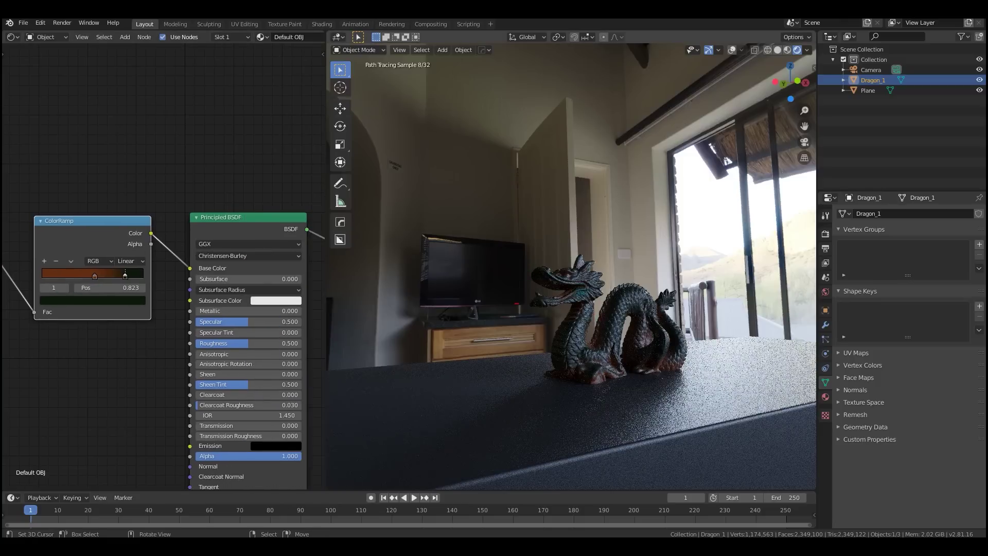
pyautogui.moveTo(114, 234); pyautogui.dragTo(92, 228, button='middle')
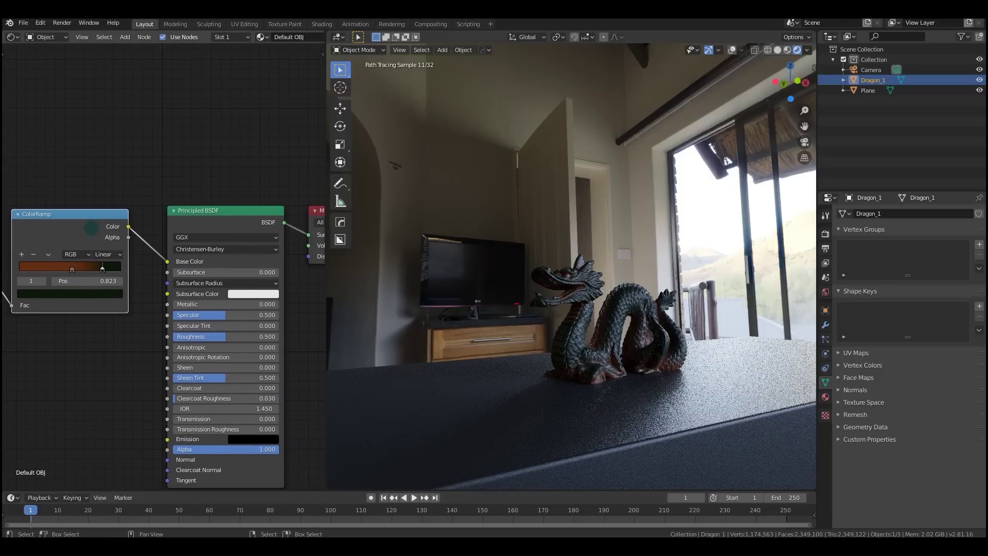
pyautogui.moveTo(29, 243); pyautogui.dragTo(117, 201, button='middle')
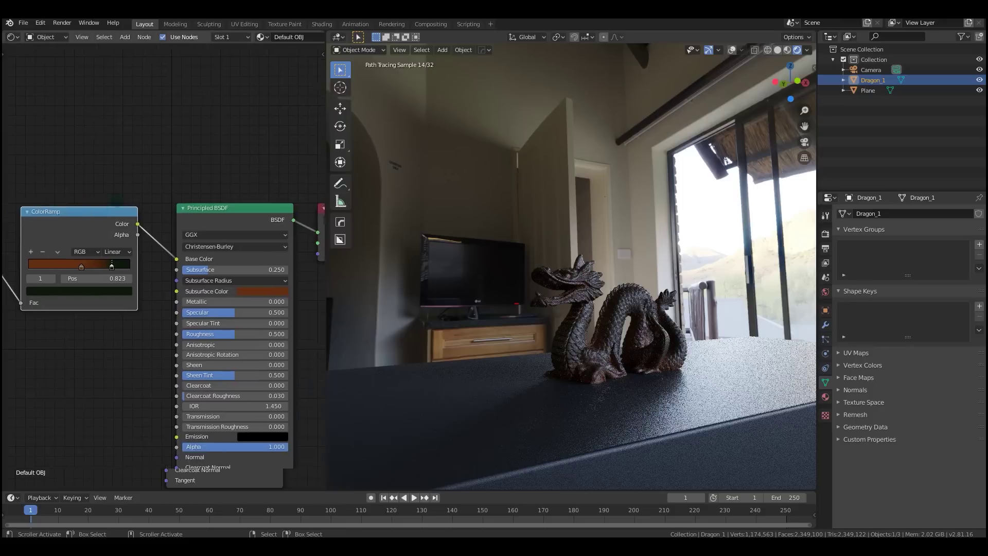
pyautogui.scroll(3, 117, 201)
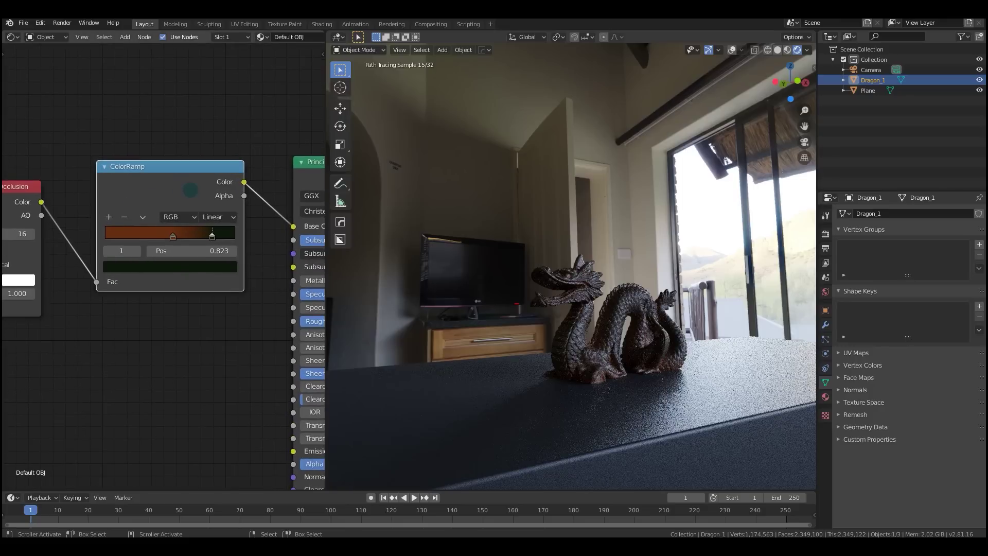
pyautogui.scroll(-1, 151, 254)
pyautogui.scroll(-1, 173, 281)
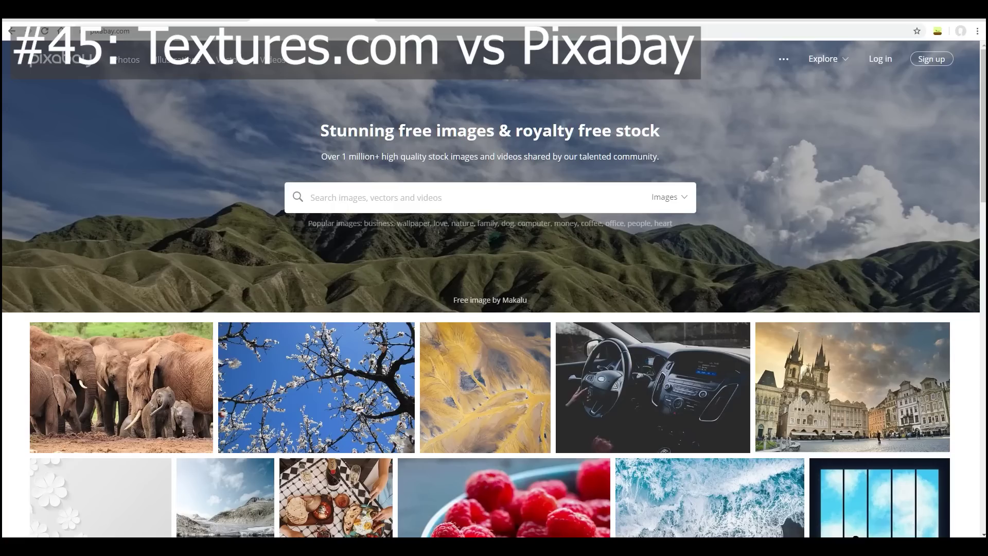
# Switch to the browser and look through the images on Pixabay's homepage and the texture categories on Textures.com
pyautogui.scroll(-4, 494, 288)
pyautogui.scroll(4, 494, 288)
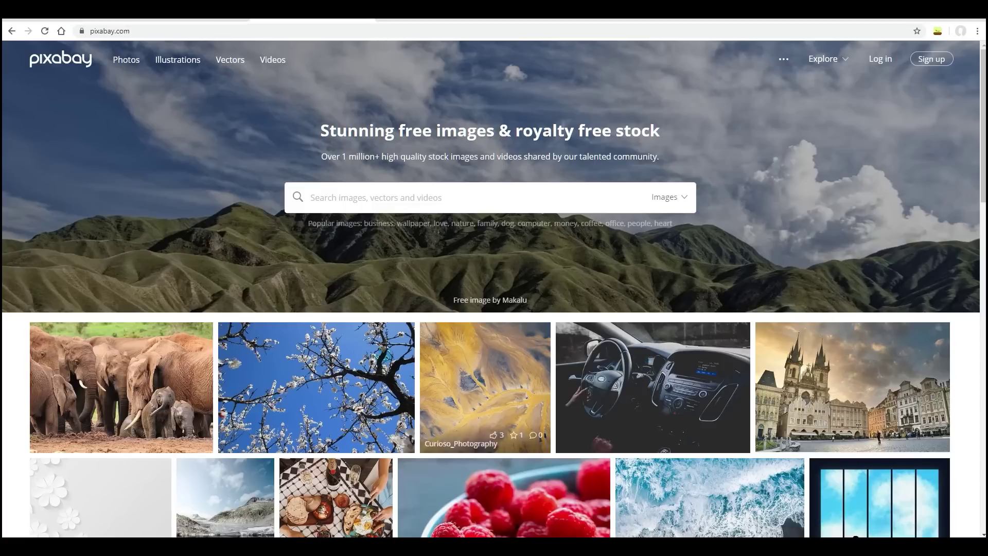
pyautogui.scroll(-3, 215, 278)
pyautogui.scroll(-3, 304, 256)
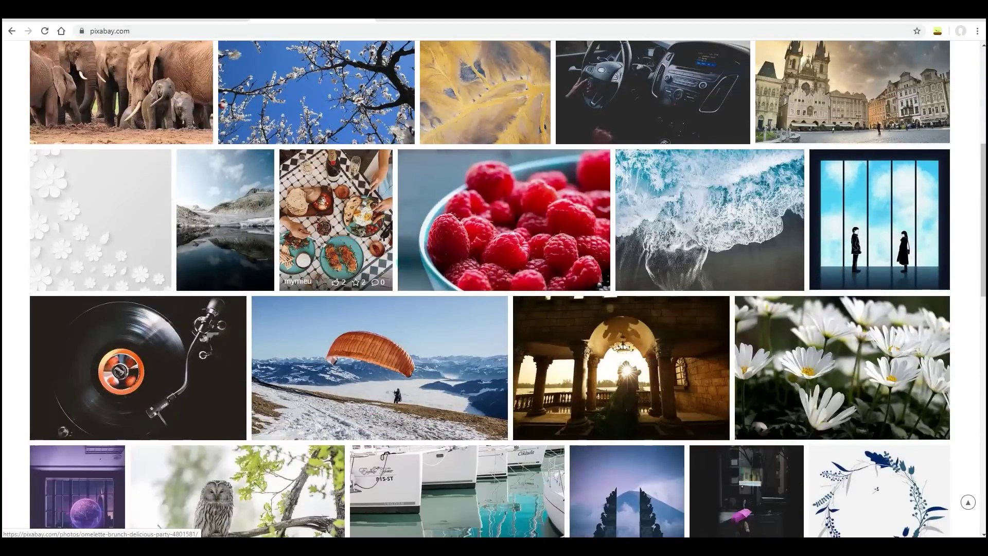
pyautogui.scroll(-3, 343, 354)
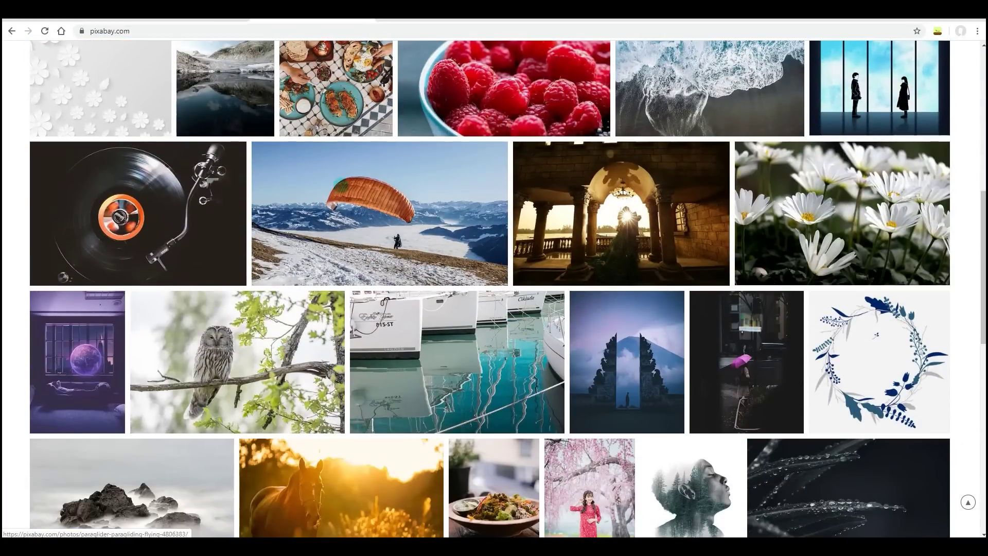
pyautogui.hotkey('ctrl', 'Tab')
pyautogui.scroll(-3, 391, 323)
pyautogui.scroll(-1, 391, 322)
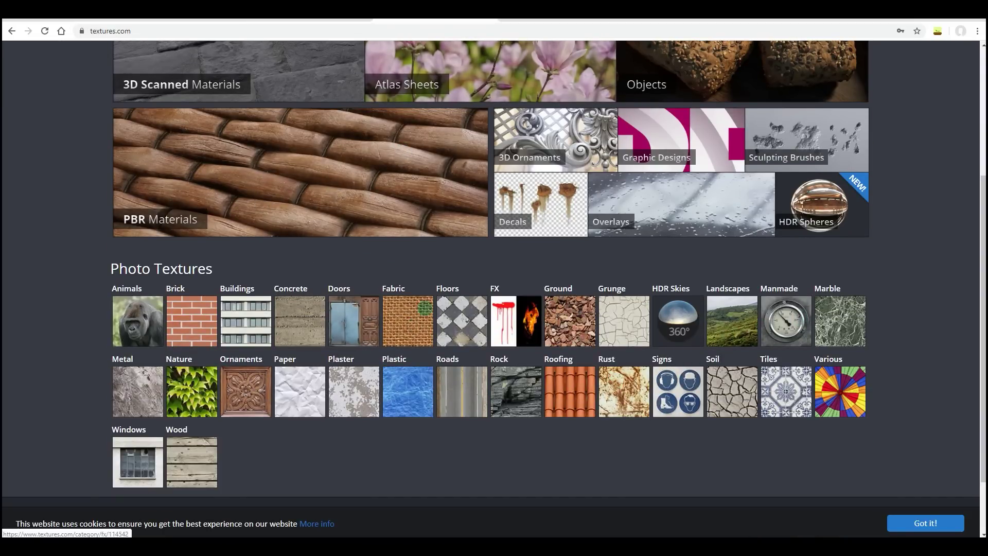
# Compare the texture categories on Textures.com with the photo gallery on Pixabay's homepage
pyautogui.scroll(4, 406, 319)
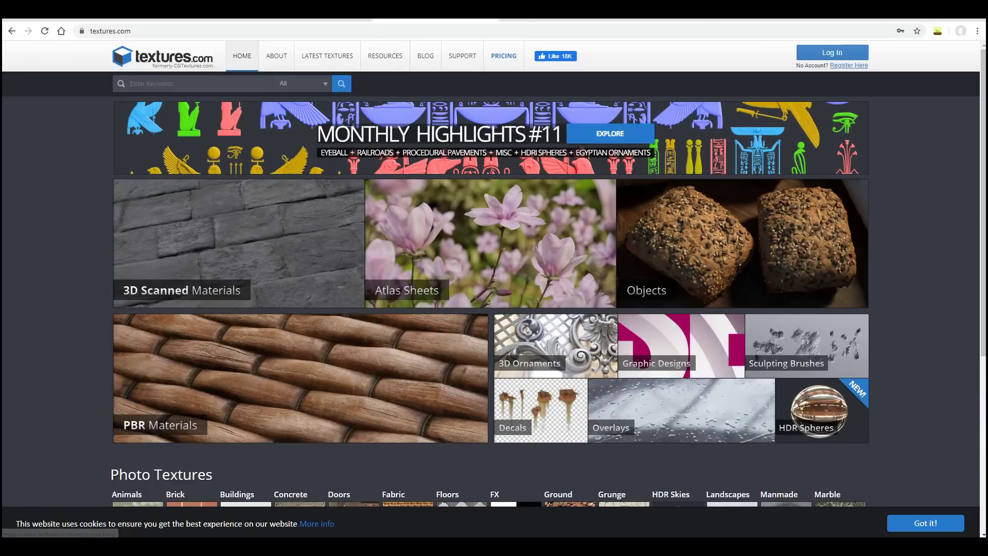
pyautogui.hotkey('ctrl', 'shift', 'Tab')
pyautogui.scroll(-3, 367, 398)
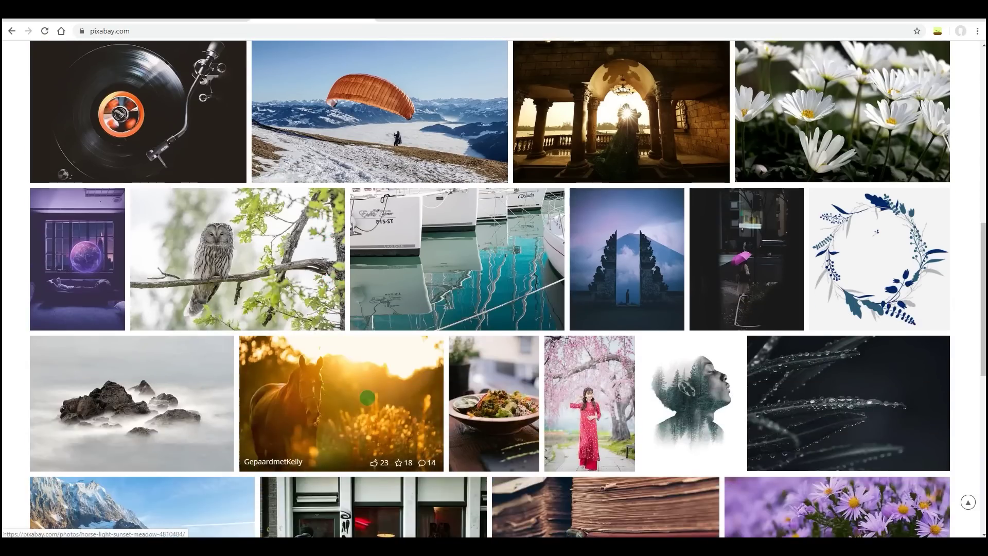
pyautogui.scroll(8, 424, 357)
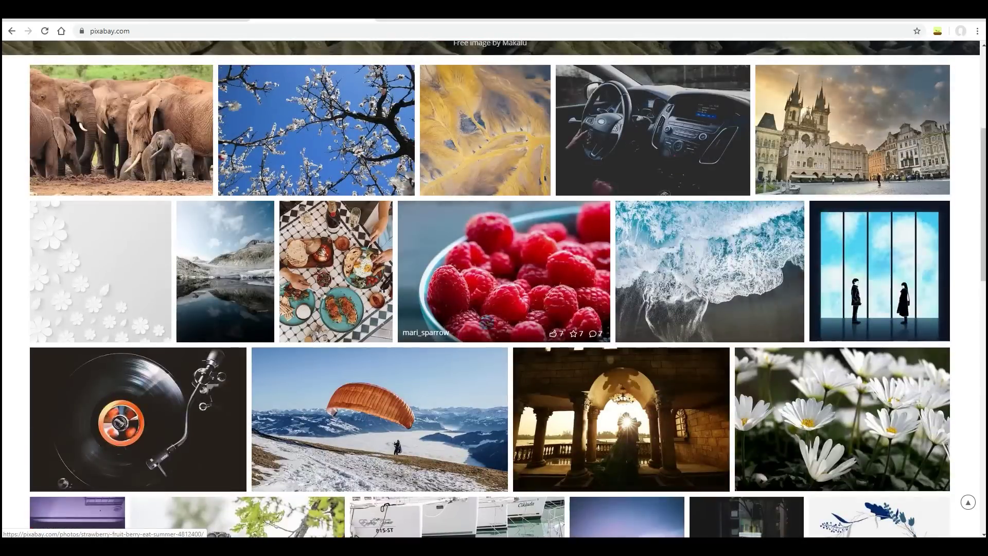
pyautogui.hotkey('ctrl', 'Tab')
pyautogui.scroll(-3, 391, 247)
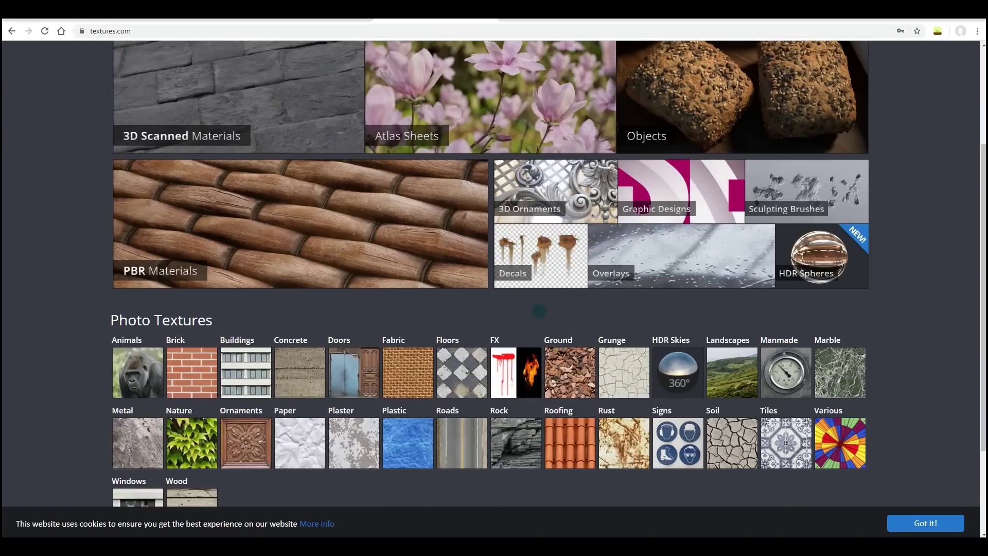
pyautogui.hotkey('ctrl', 'shift', 'Tab')
pyautogui.scroll(-5, 398, 223)
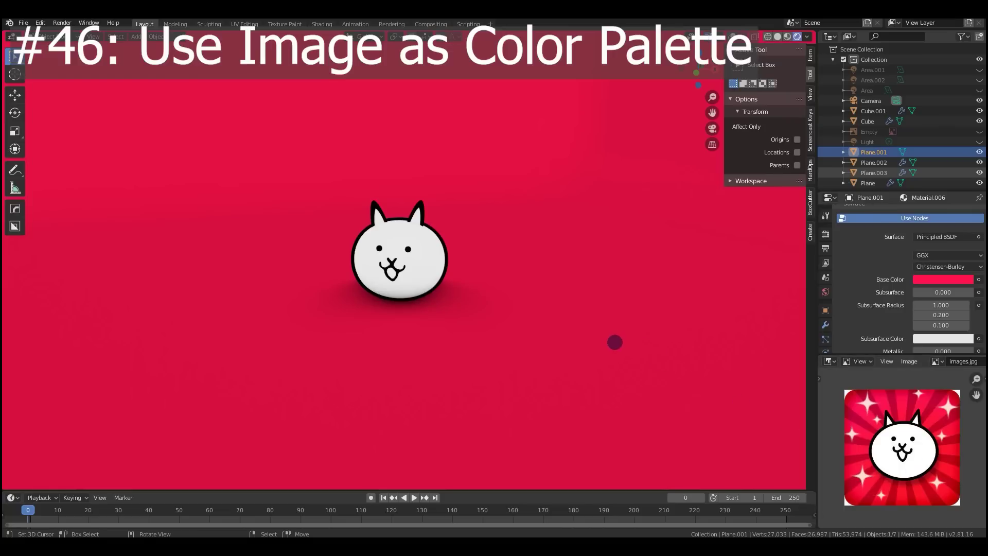
pyautogui.hotkey('shift', 'a')
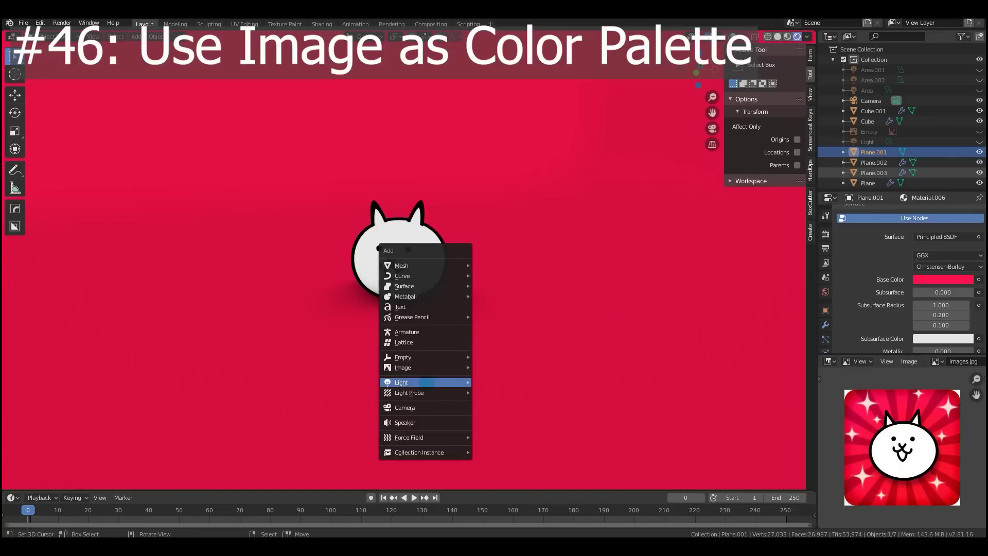
pyautogui.moveTo(432, 367)
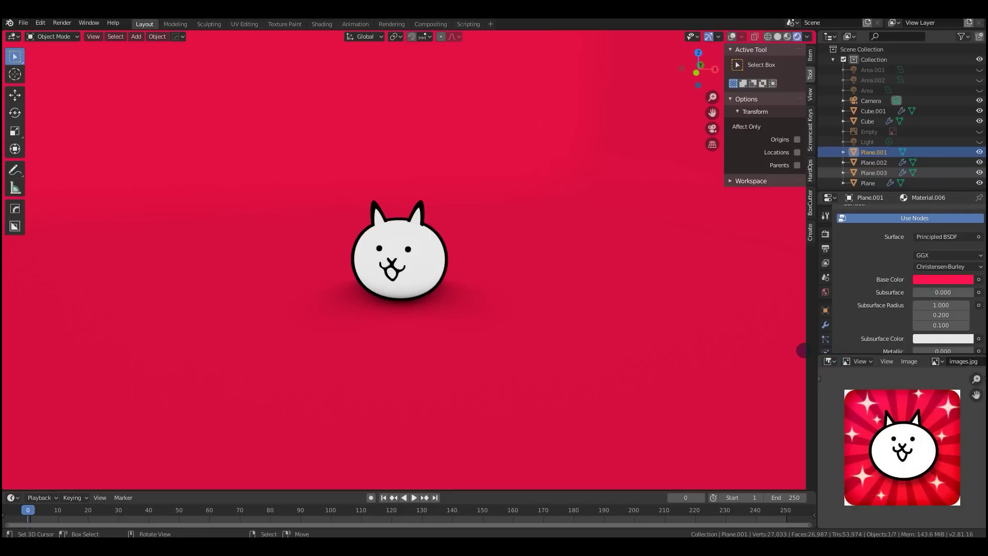
pyautogui.scroll(-4, 587, 273)
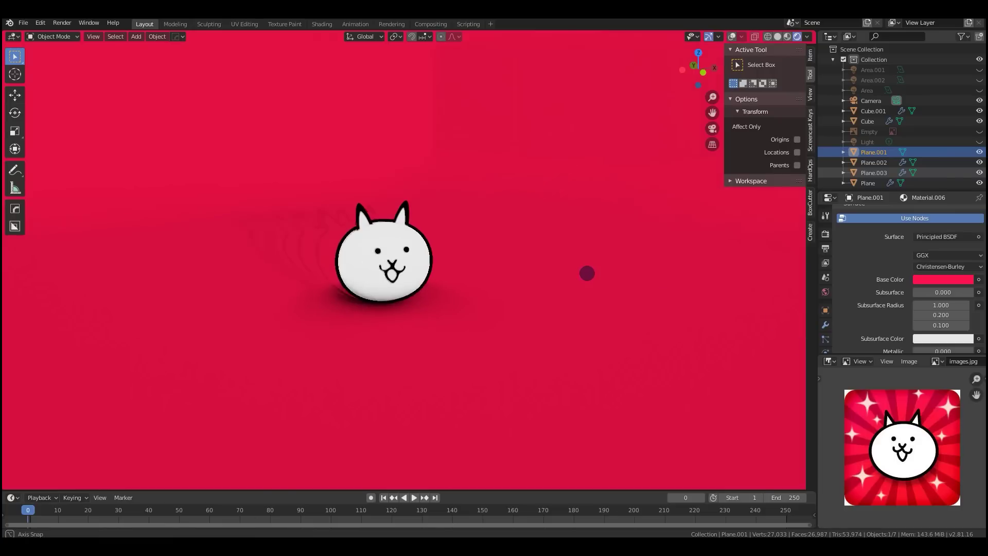
pyautogui.moveTo(586, 274); pyautogui.dragTo(564, 338, button='middle')
pyautogui.scroll(5, 548, 286)
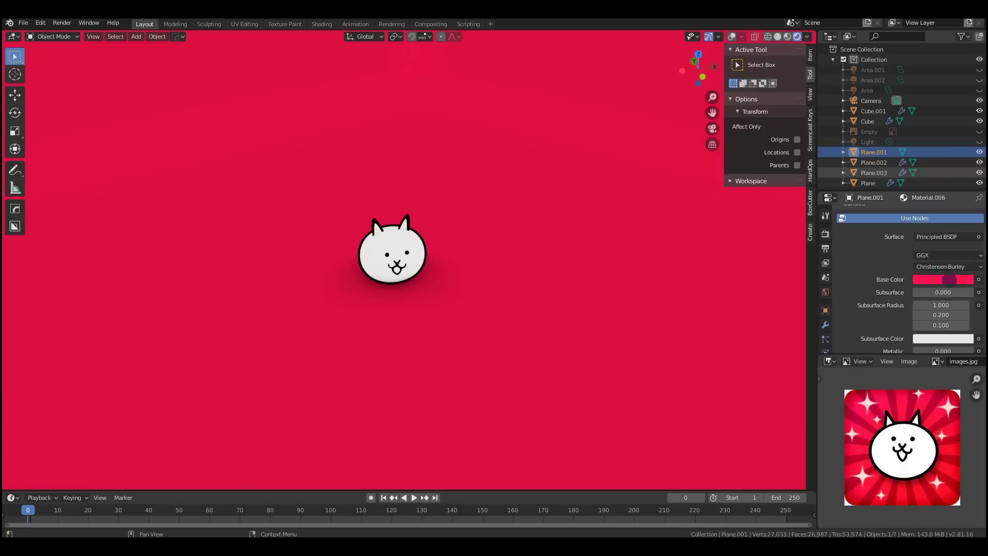
# Recolor the background plane by sampling its material's Base Color with the eyedropper from the red area above the cat in the reference image
pyautogui.press('e')
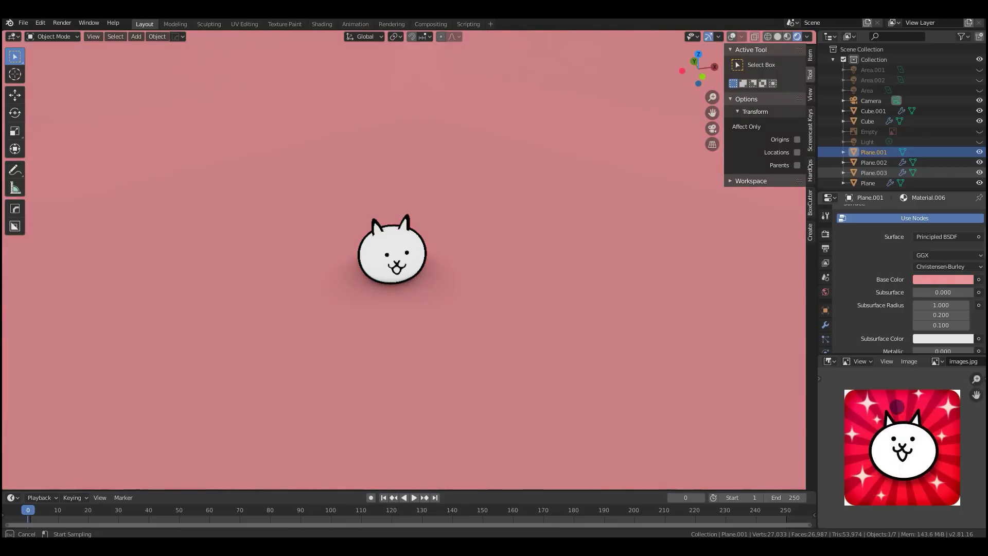
pyautogui.click(900, 427)
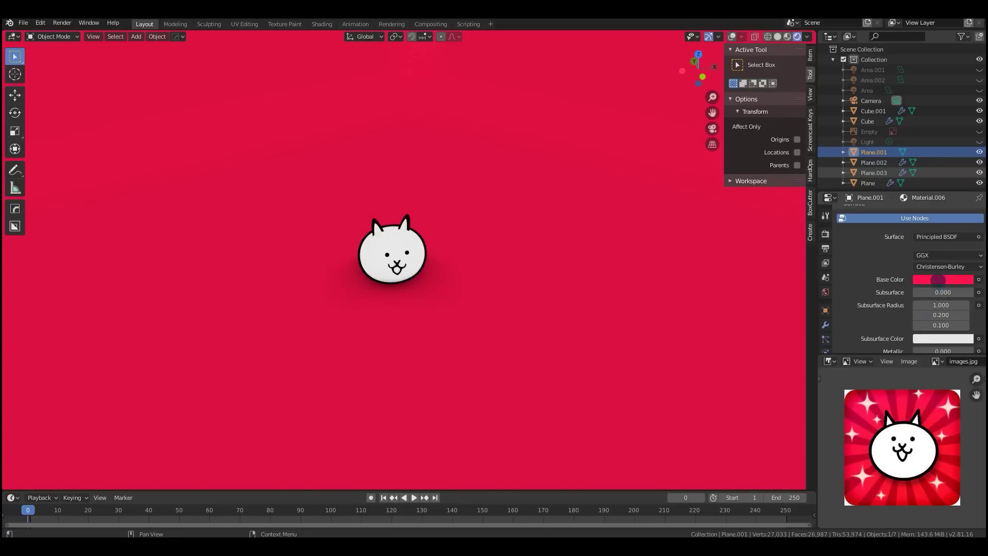
pyautogui.press('e')
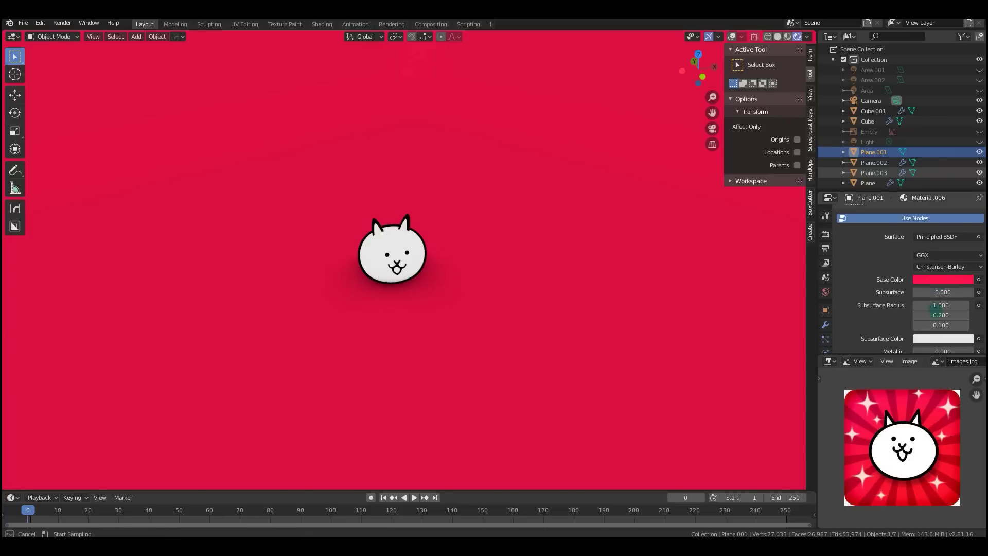
pyautogui.click(892, 395)
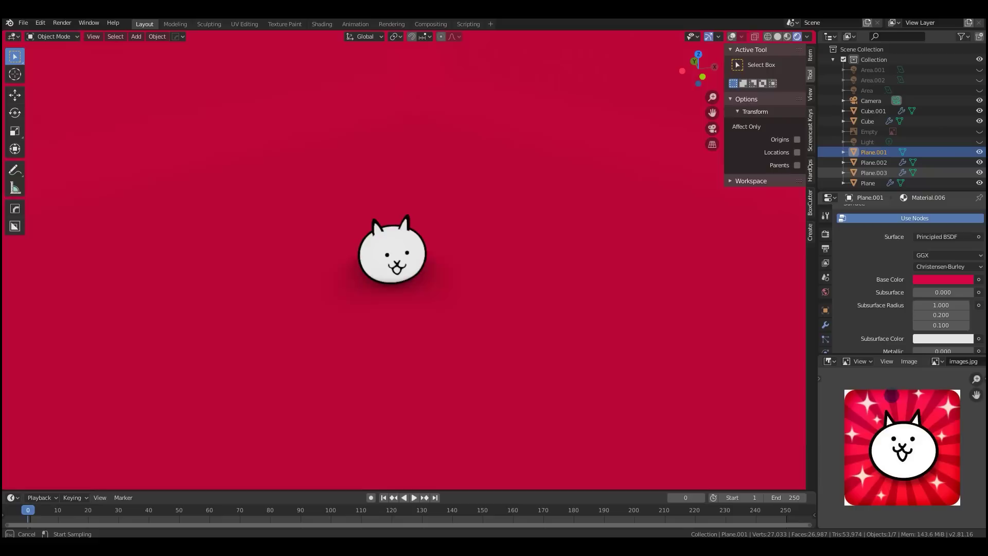
pyautogui.moveTo(920, 401); pyautogui.dragTo(905, 405)
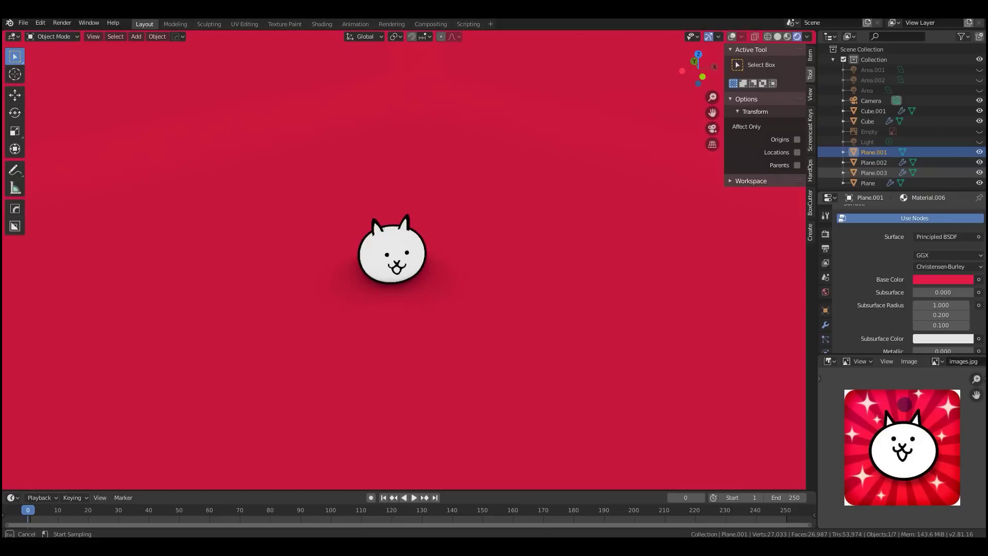
pyautogui.click(898, 399)
pyautogui.moveTo(702, 348); pyautogui.dragTo(655, 340, button='middle')
pyautogui.scroll(5, 535, 363)
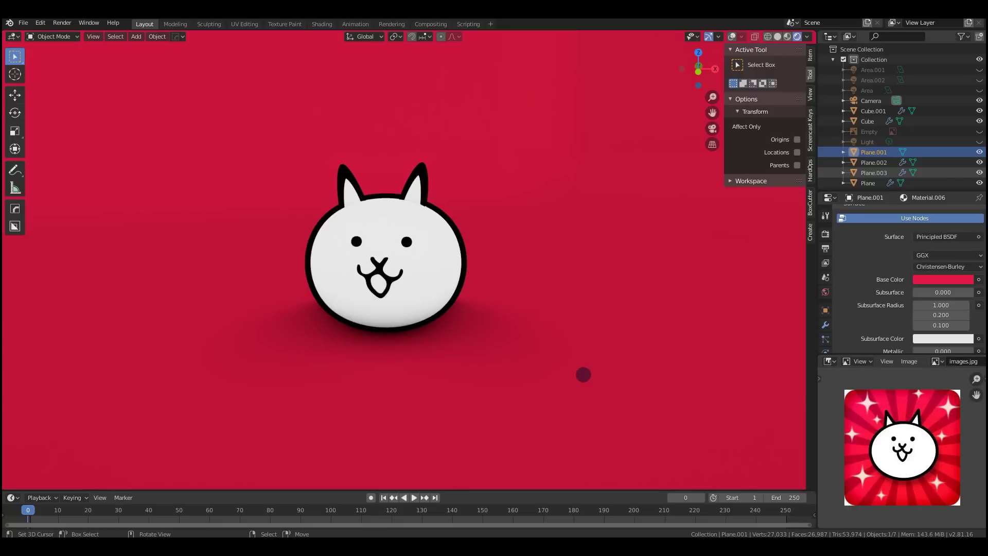
pyautogui.scroll(-2, 545, 360)
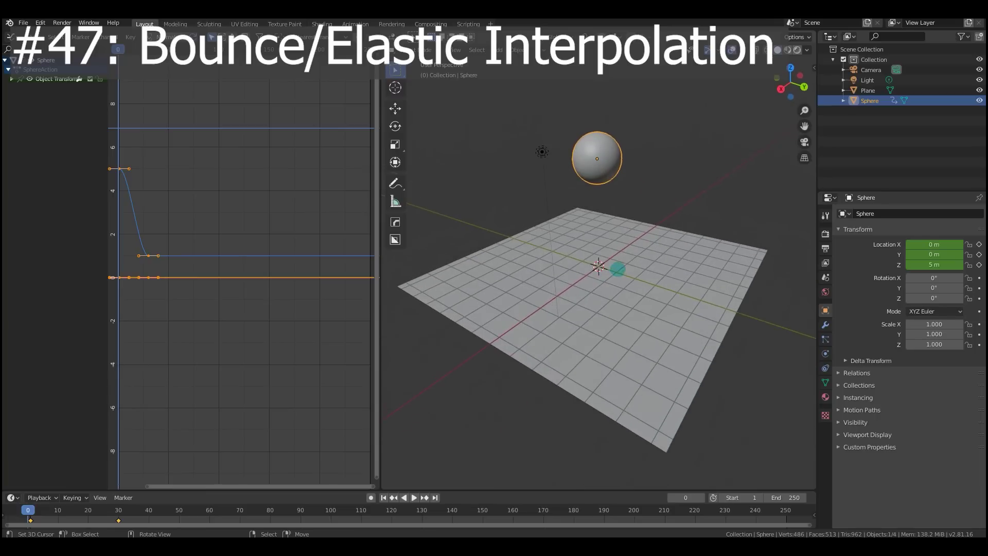
# Set the interpolation of the sphere's keyframes to Bounce and preview the animation before and after the change
pyautogui.click(415, 498)
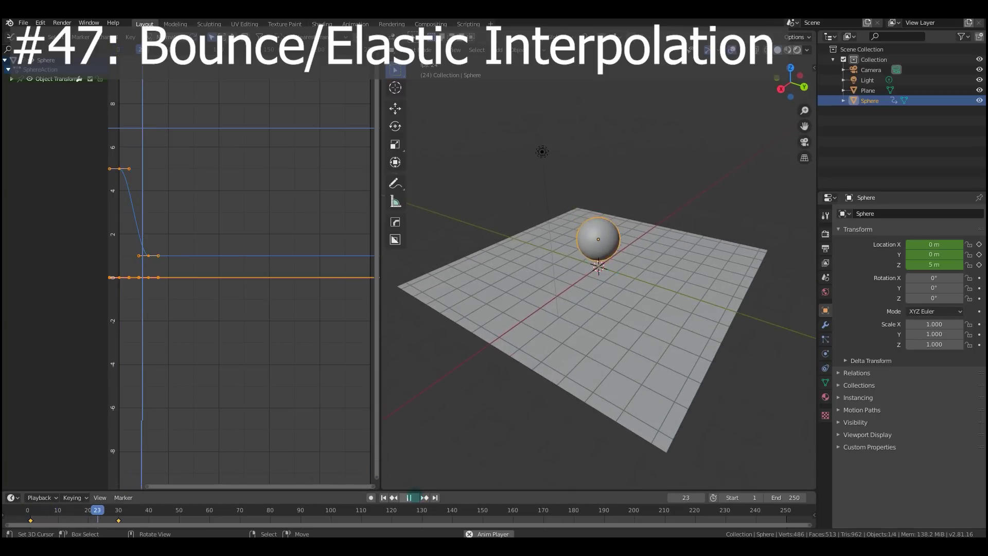
pyautogui.press('Escape')
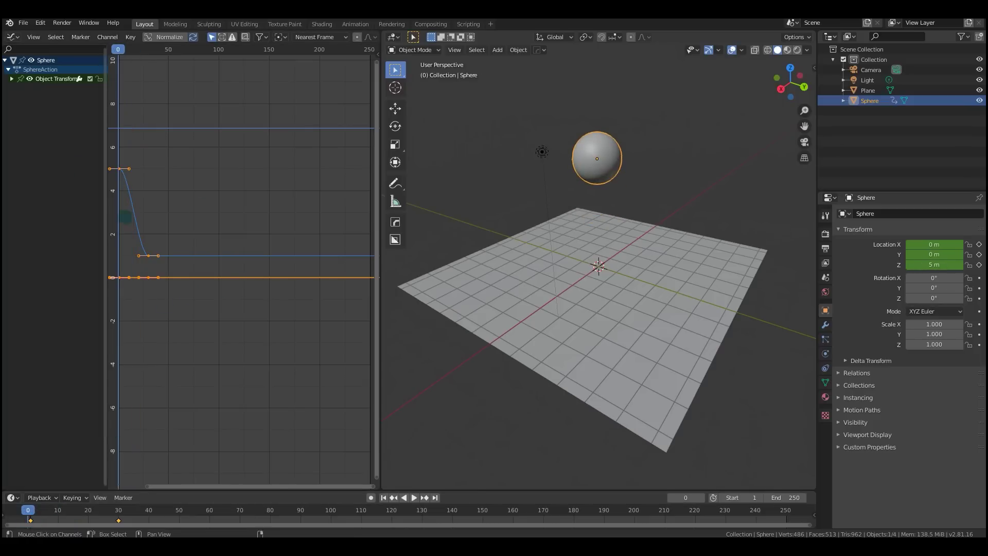
pyautogui.press('t')
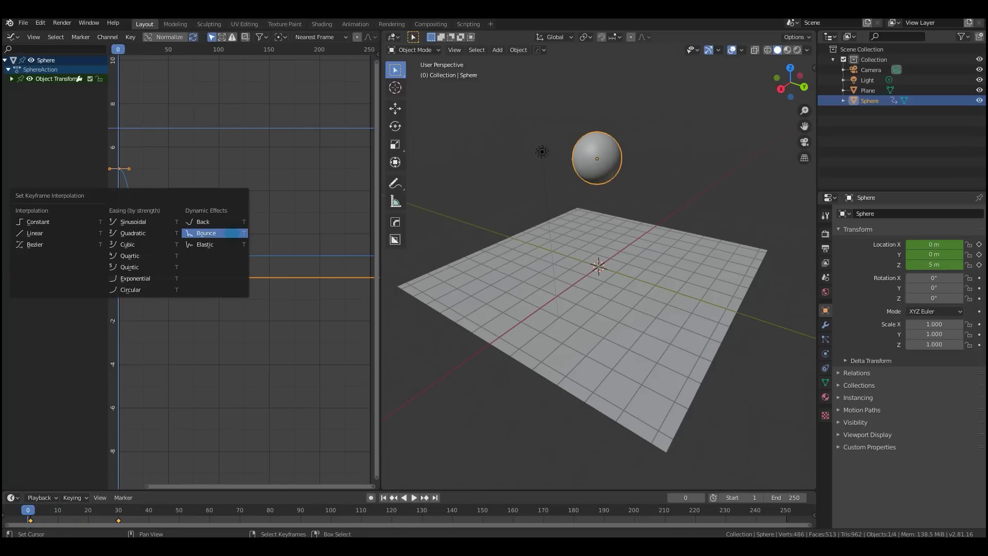
pyautogui.click(206, 232)
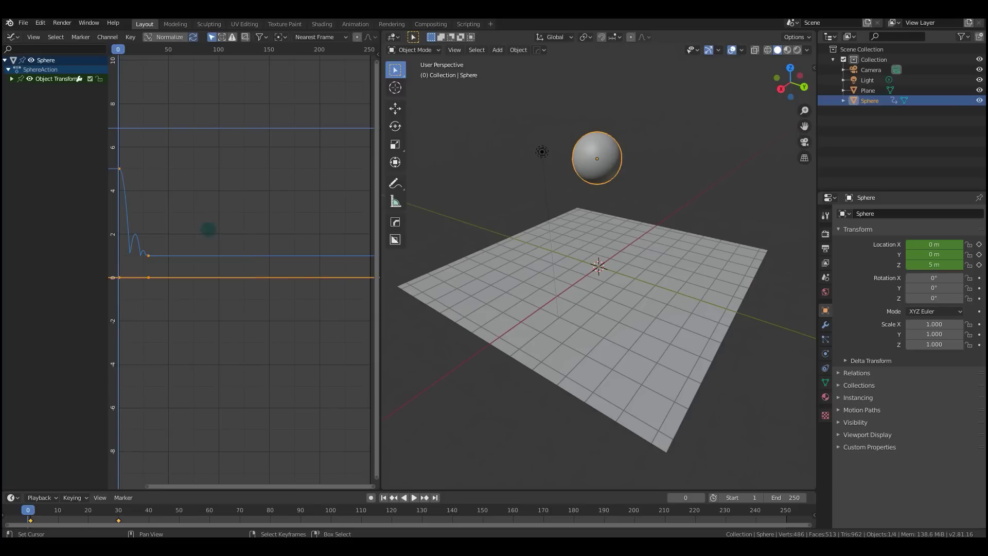
pyautogui.press('space')
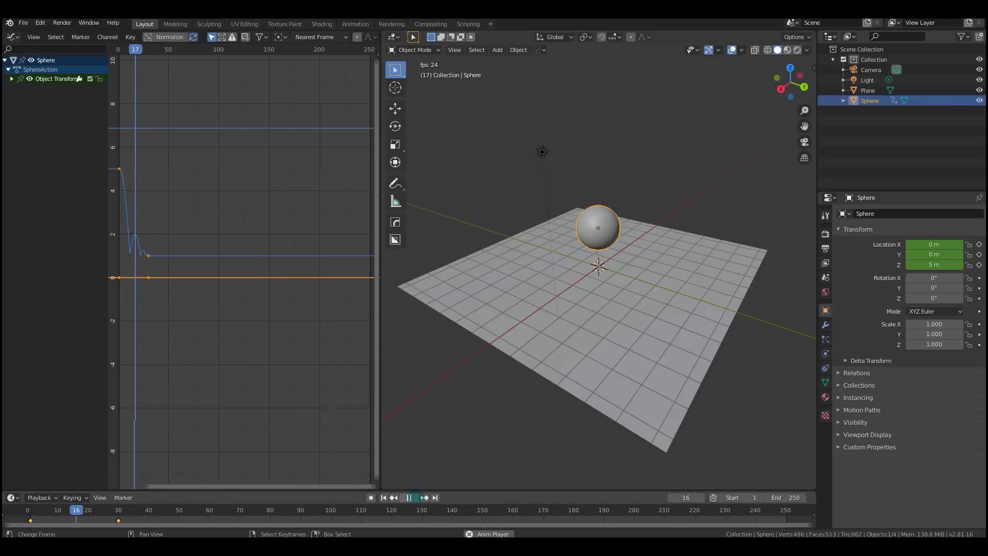
pyautogui.scroll(4, 143, 239)
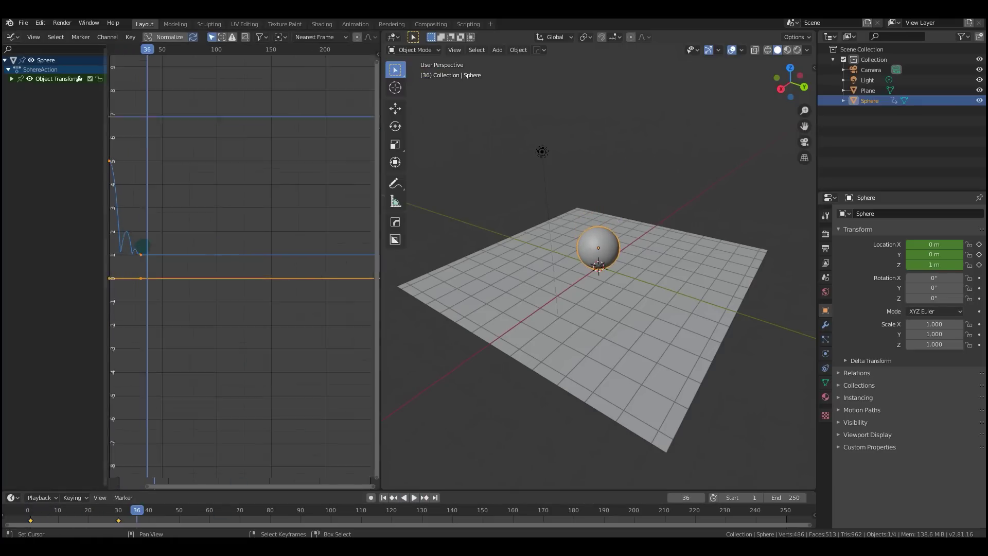
# Set the interpolation of the sphere's keyframes to Elastic in the Graph Editor
pyautogui.moveTo(173, 258); pyautogui.dragTo(288, 285, button='middle')
pyautogui.scroll(1, 235, 249)
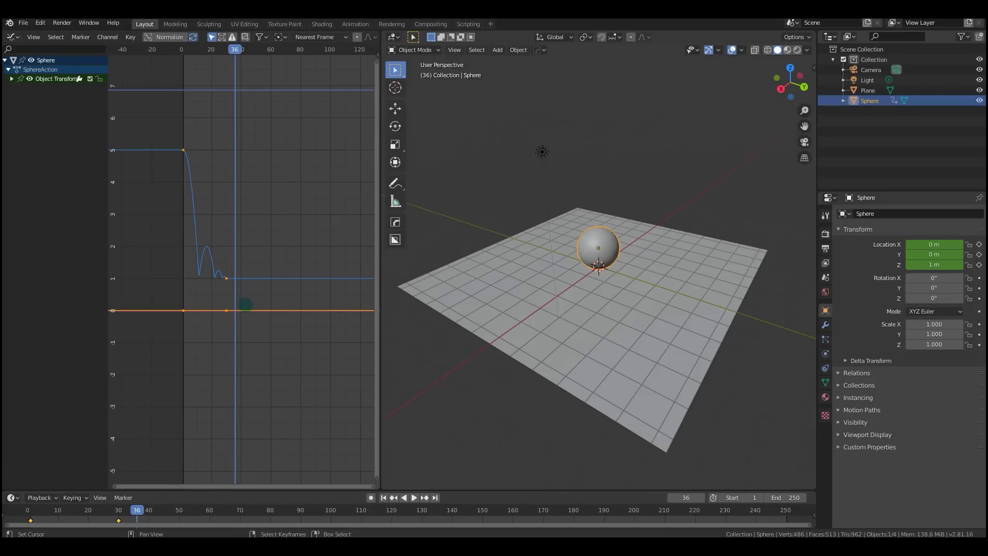
pyautogui.press('t')
pyautogui.click(220, 308)
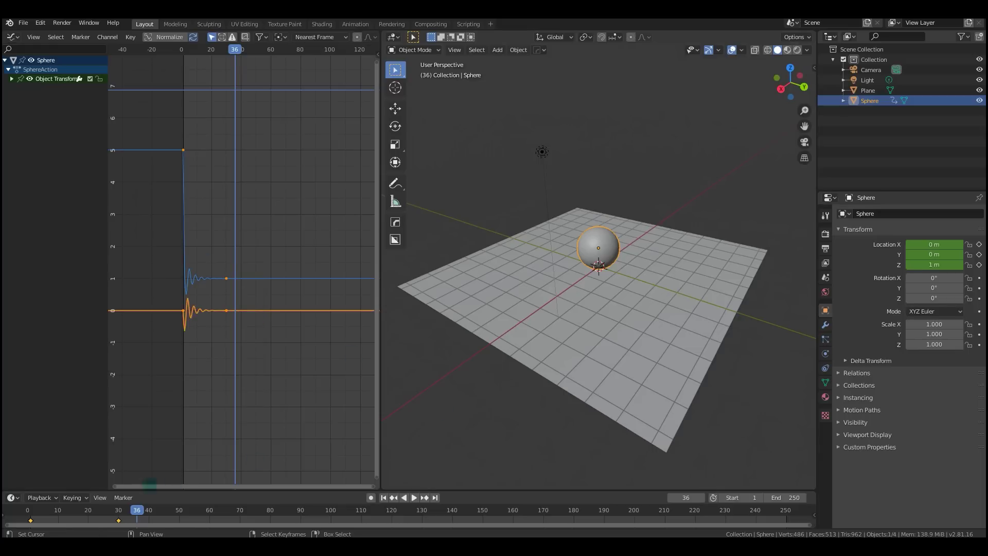
# Rewind the animation to frame 0 and delete the plane beneath the sphere
pyautogui.moveTo(136, 510); pyautogui.dragTo(27, 509)
pyautogui.click(568, 377)
pyautogui.press('Delete')
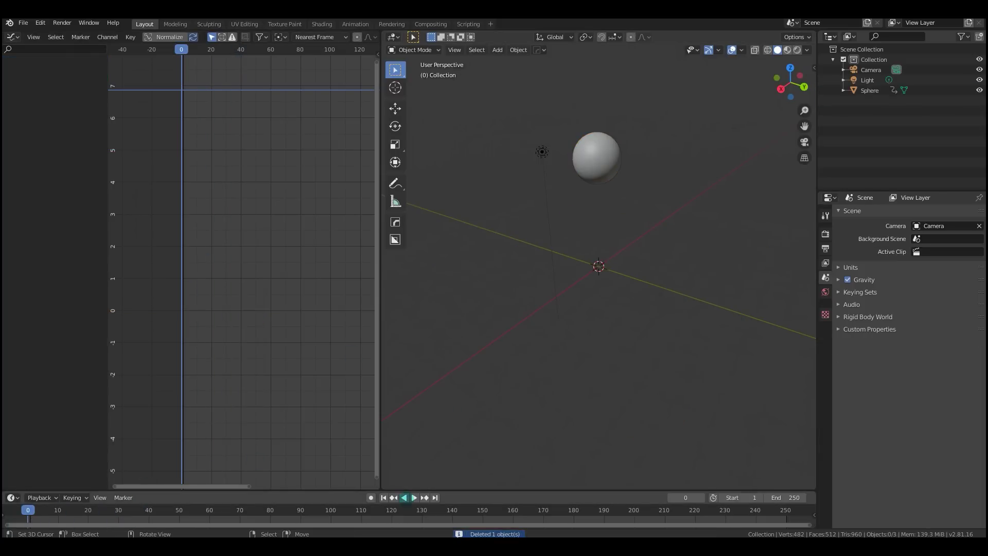
# Play the elastic animation and select the sphere to examine its motion up close
pyautogui.press('space')
pyautogui.click(638, 234)
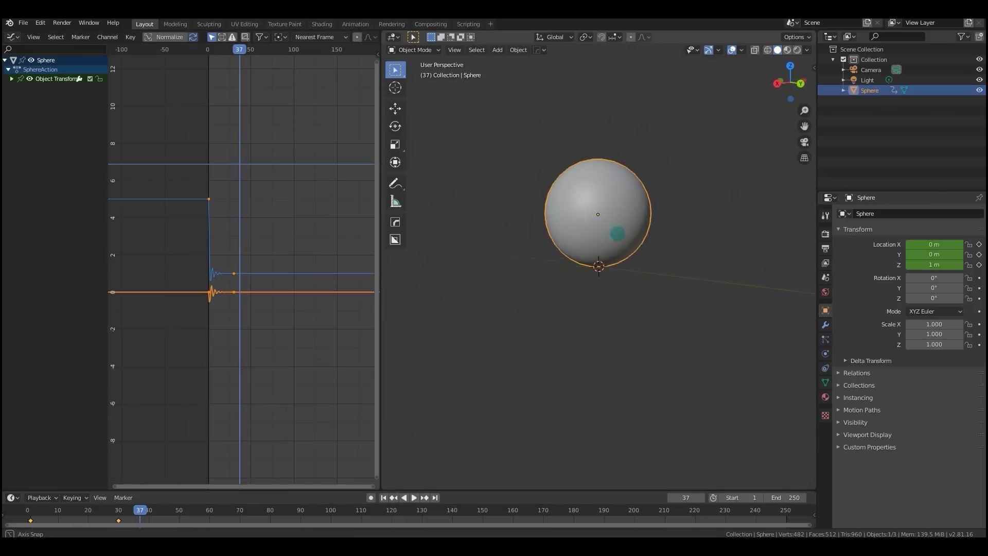
pyautogui.moveTo(592, 239); pyautogui.dragTo(644, 246, button='middle')
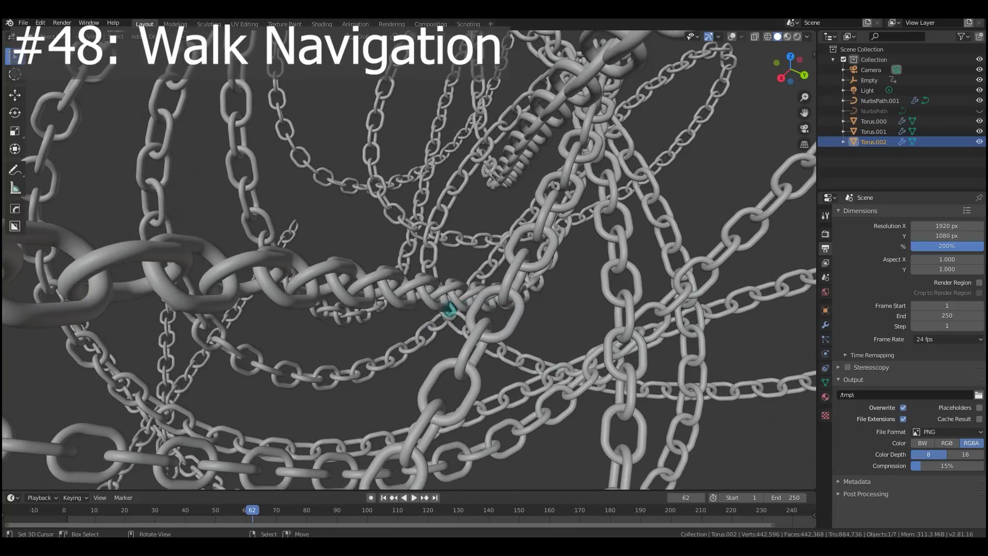
# Search the commands for "walk" and run View Navigation (Walk/Fly) in the chain scene
pyautogui.press('F3')
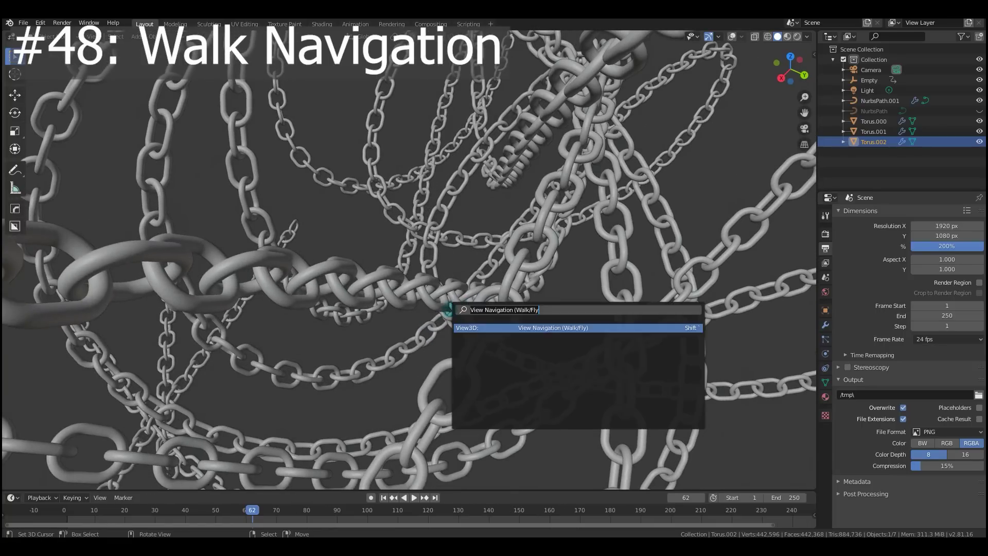
pyautogui.write('wa;l')
pyautogui.press('BackSpace')
pyautogui.write('lk')
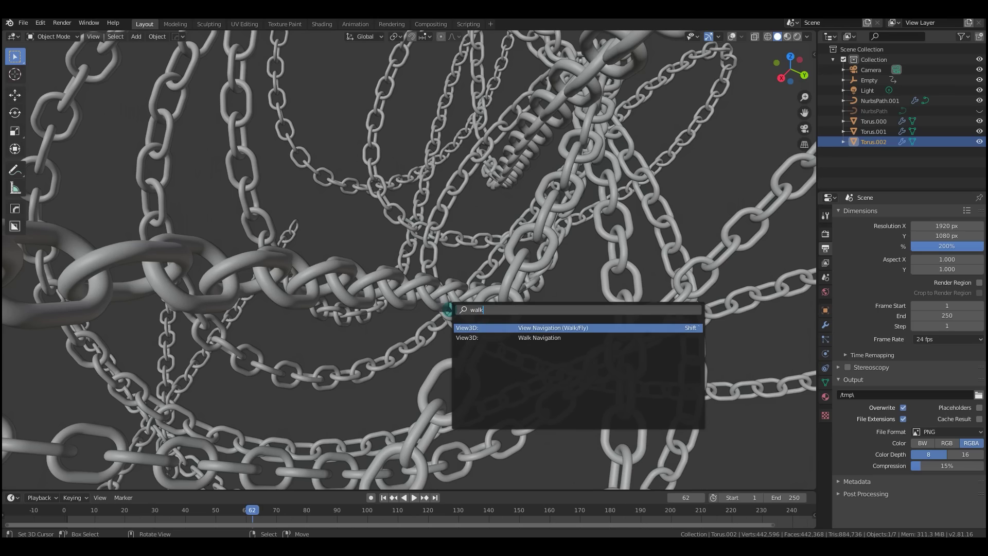
pyautogui.press('Return')
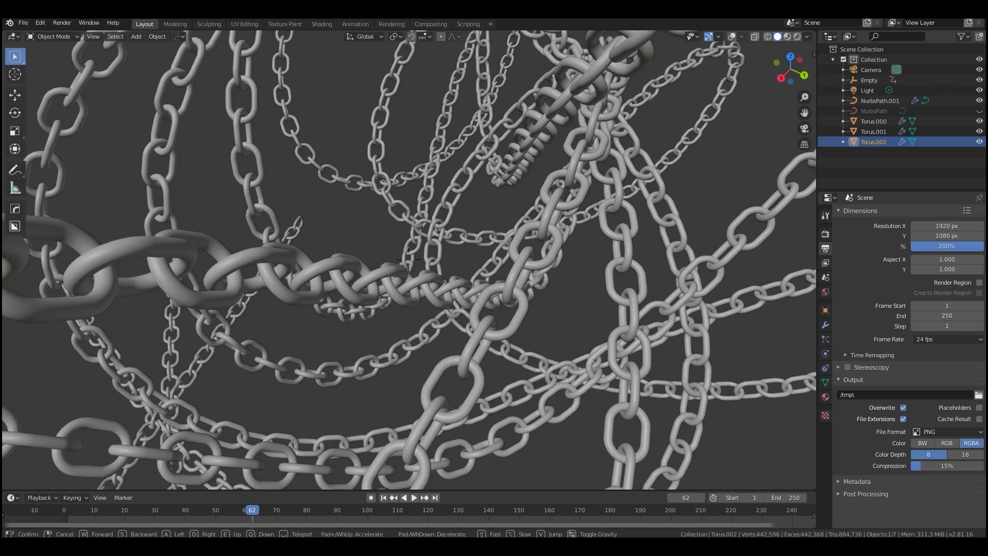
# Move the view forward and back among the hanging chains in walk navigation and exit the mode
pyautogui.press('w')
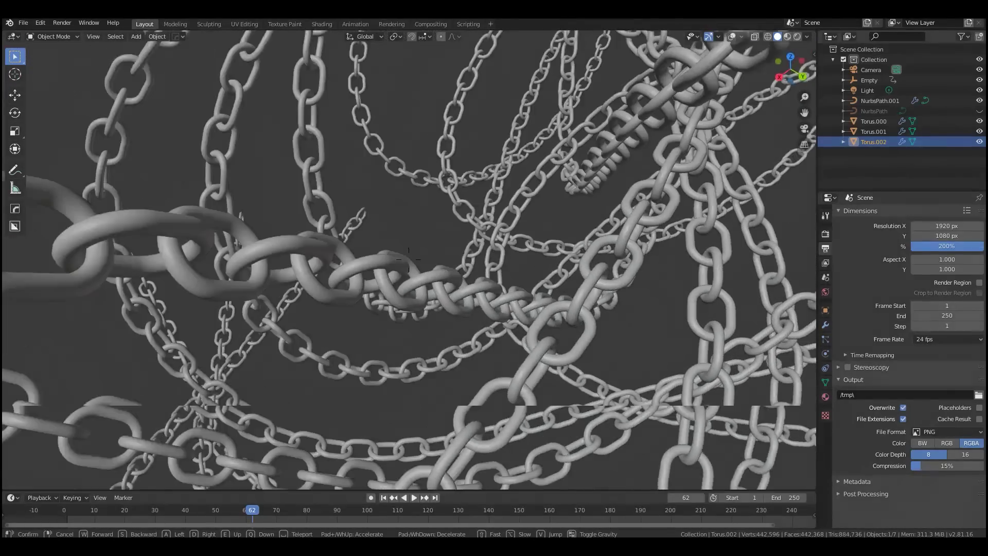
pyautogui.press('w')
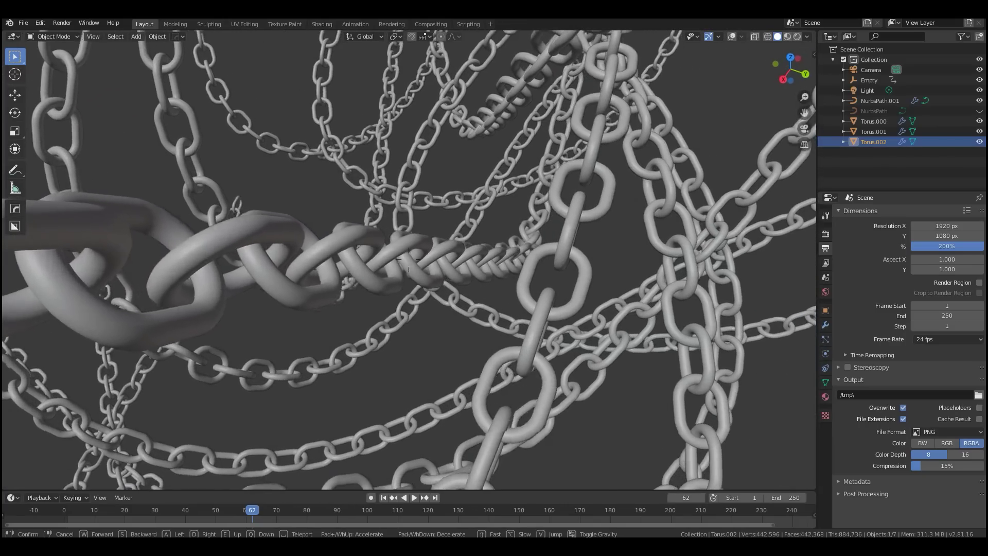
pyautogui.press('w')
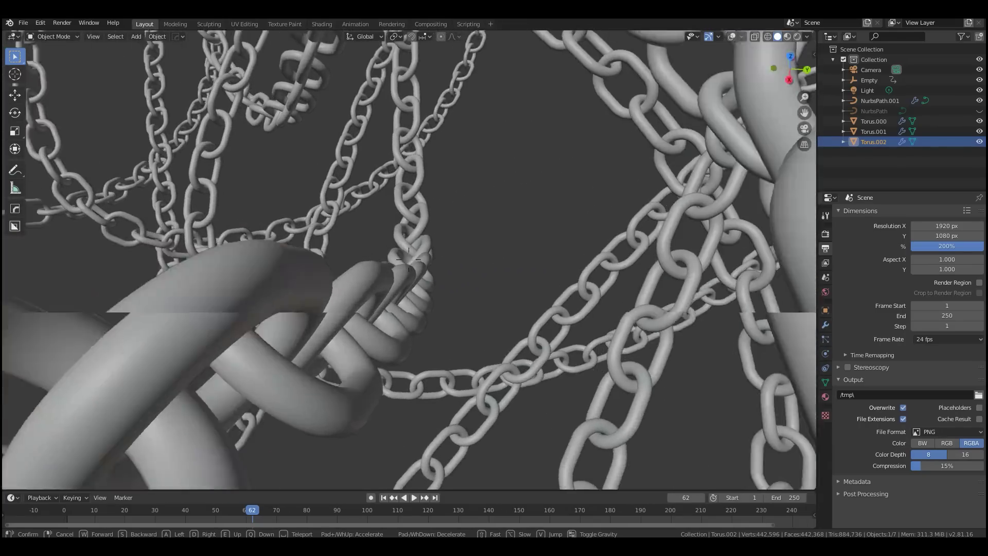
pyautogui.press('w')
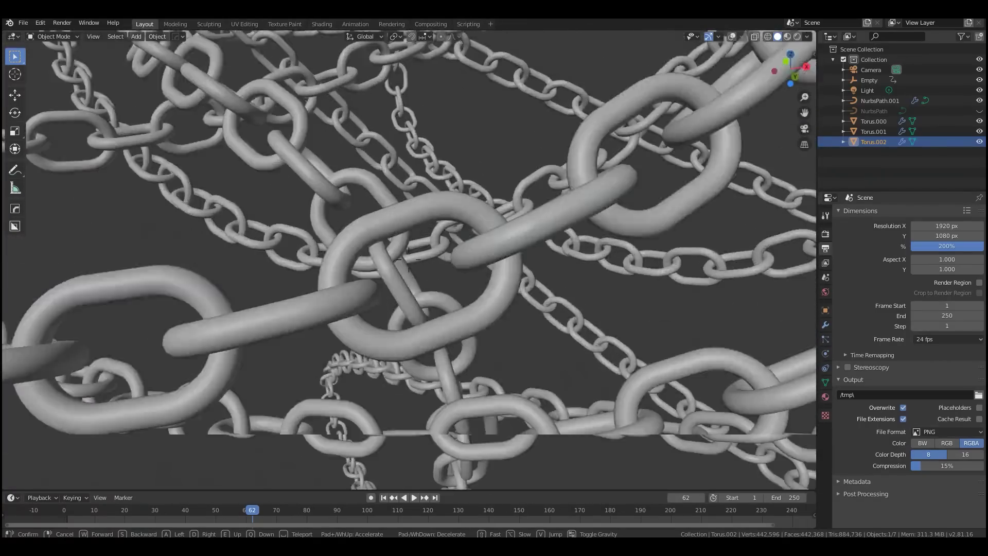
pyautogui.press('s')
pyautogui.press('w')
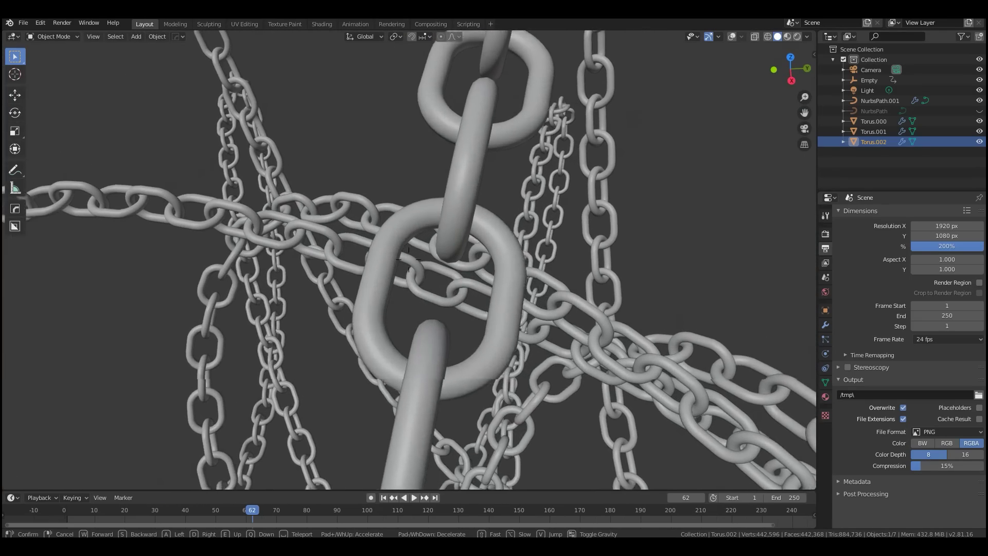
pyautogui.press('w')
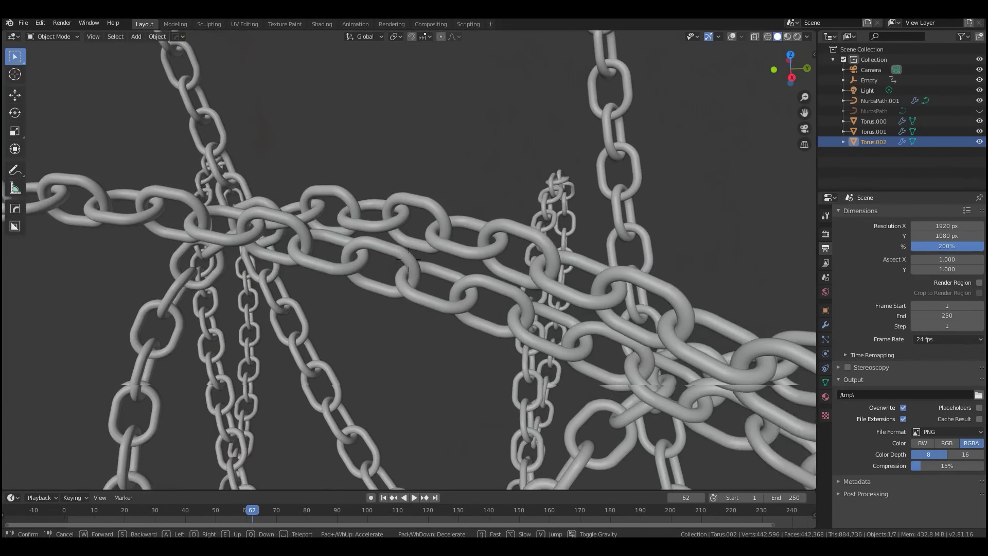
pyautogui.press('w')
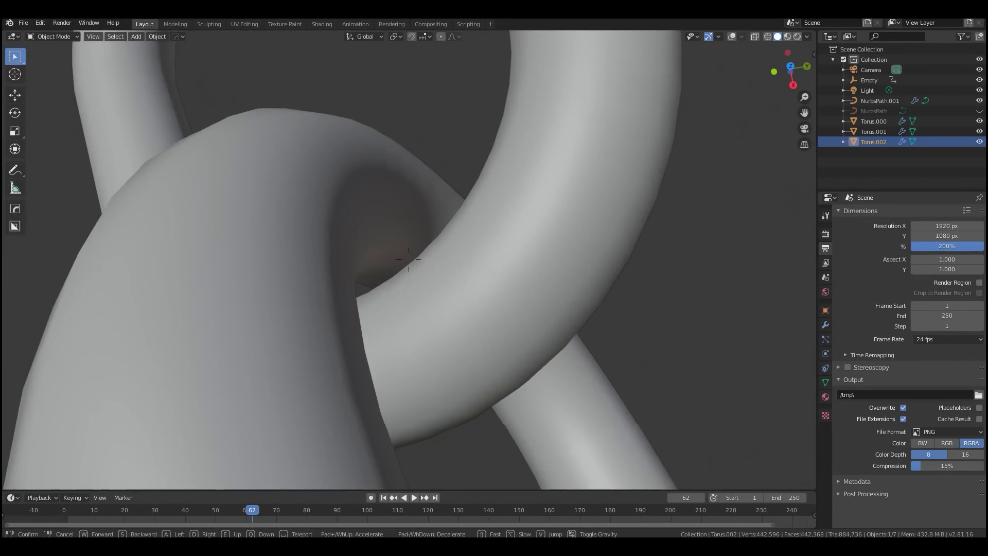
pyautogui.press('w')
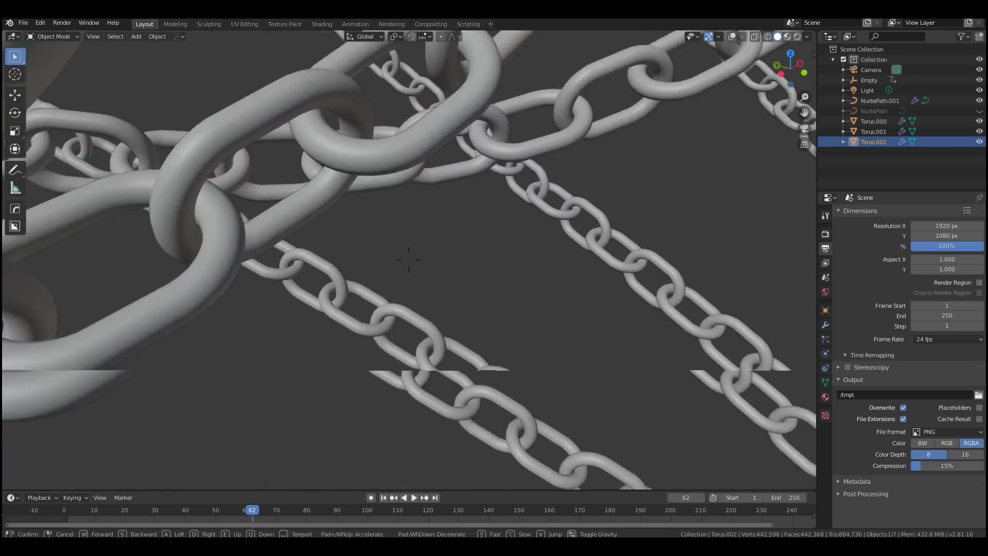
pyautogui.press('w')
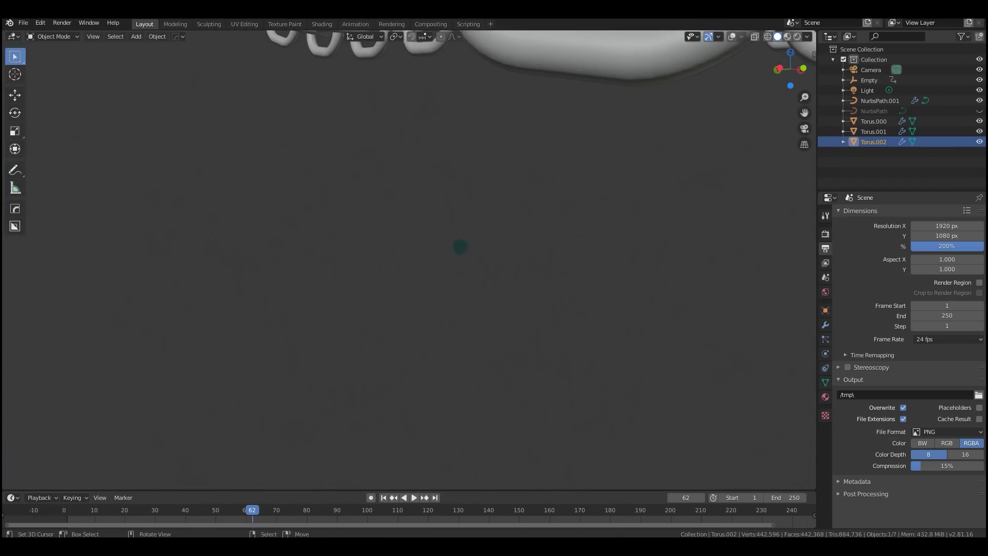
pyautogui.press('Escape')
# Switch to the camera view, search the commands for "walk", and steer the camera through the chains with walk navigation
pyautogui.scroll(-10, 462, 265)
pyautogui.moveTo(414, 267); pyautogui.dragTo(406, 267, button='middle')
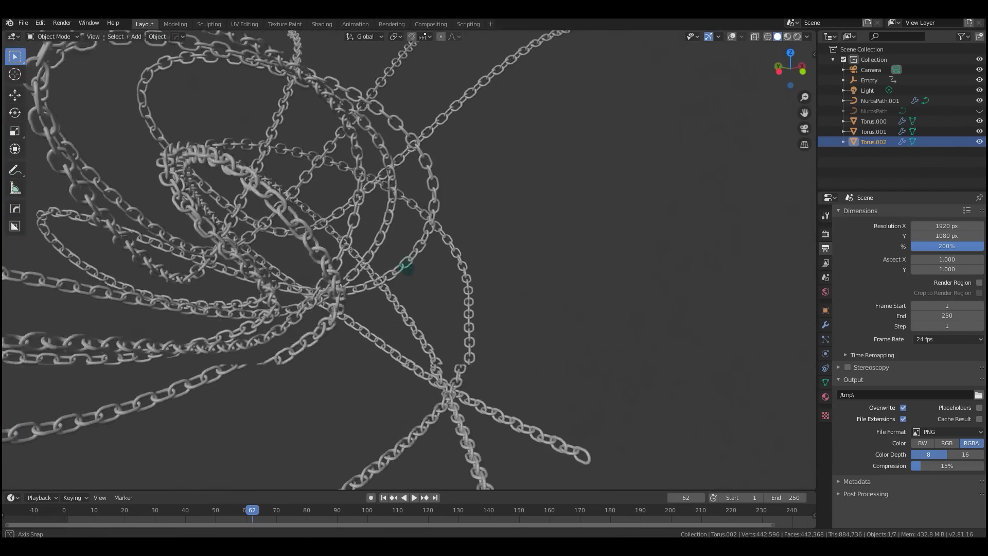
pyautogui.scroll(8, 440, 278)
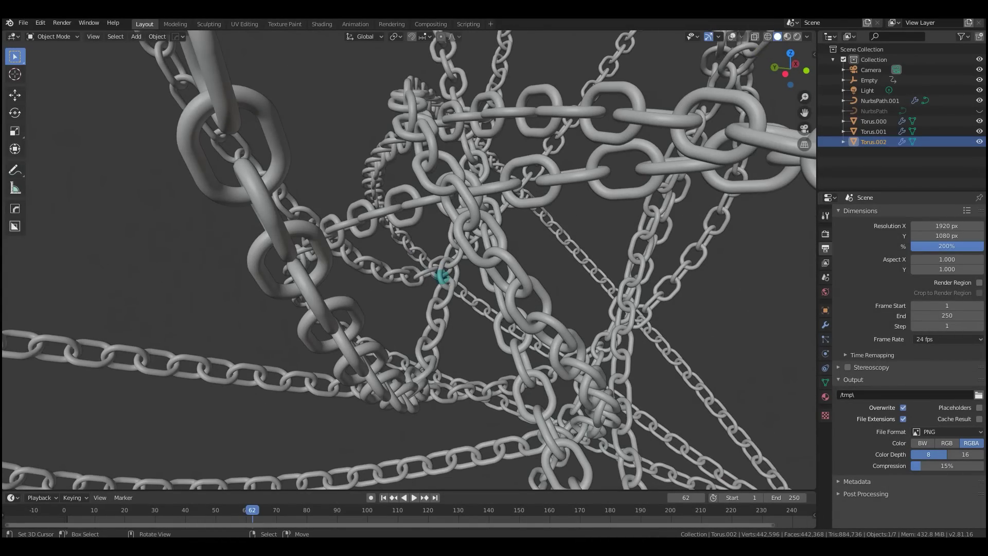
pyautogui.scroll(5, 442, 277)
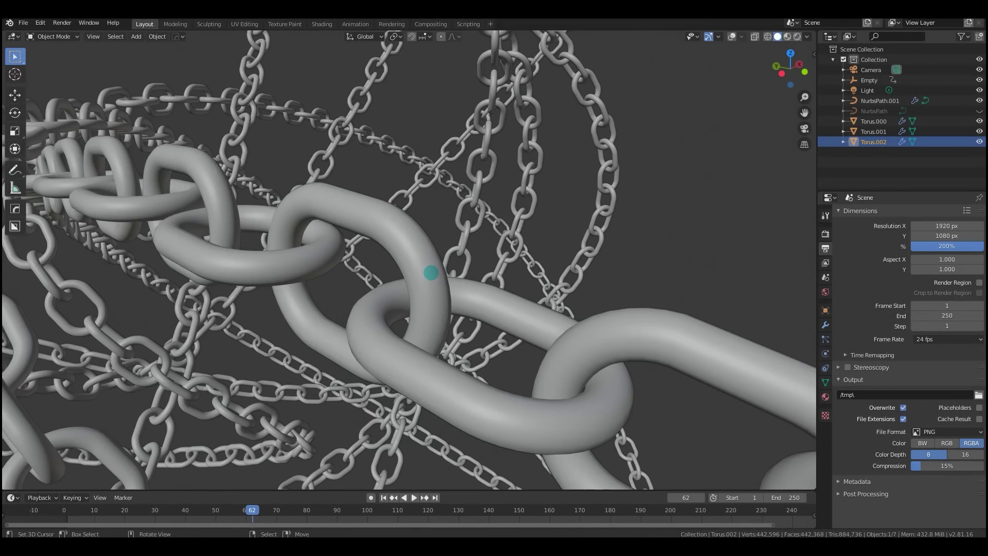
pyautogui.press('KP_0')
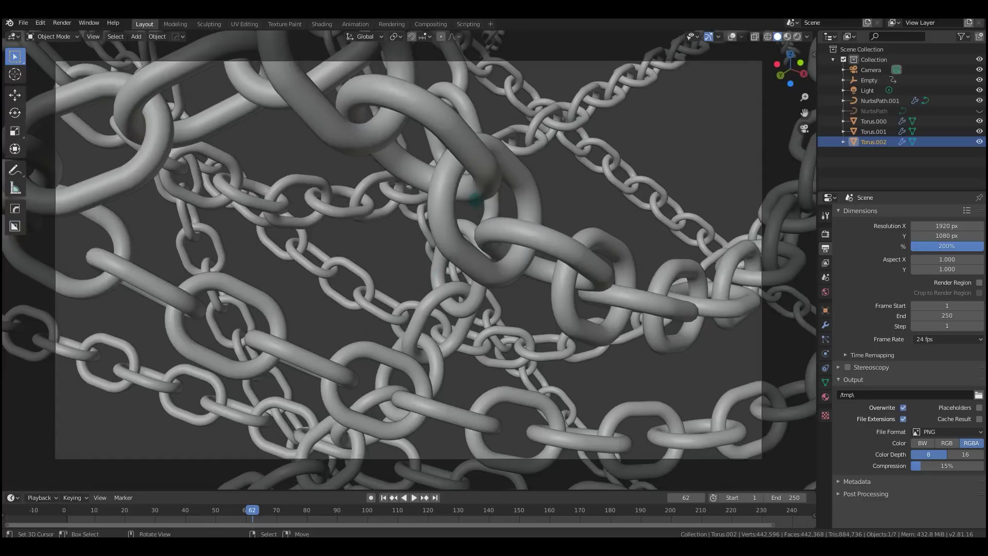
pyautogui.press('F3')
pyautogui.write('walk')
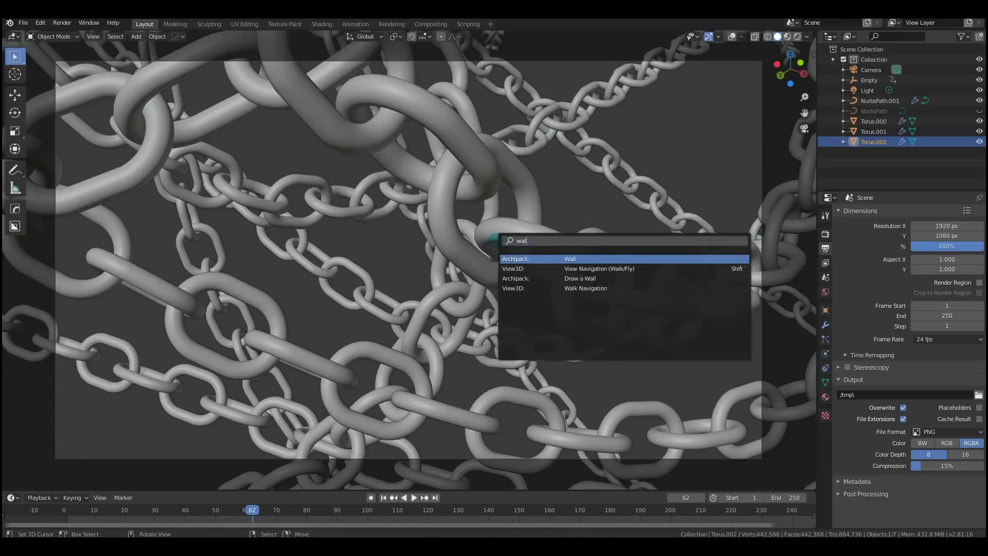
pyautogui.press('Return')
pyautogui.press('w')
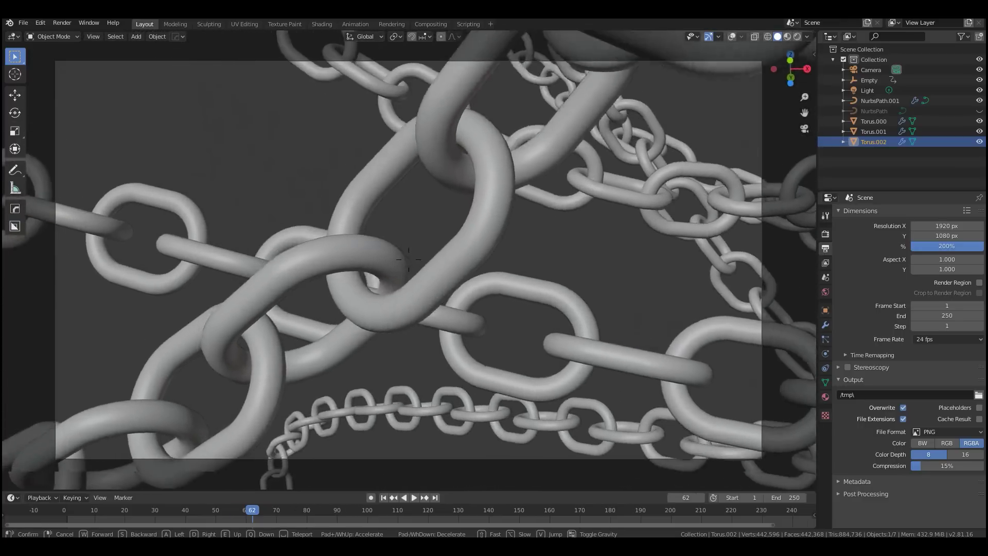
pyautogui.press('w')
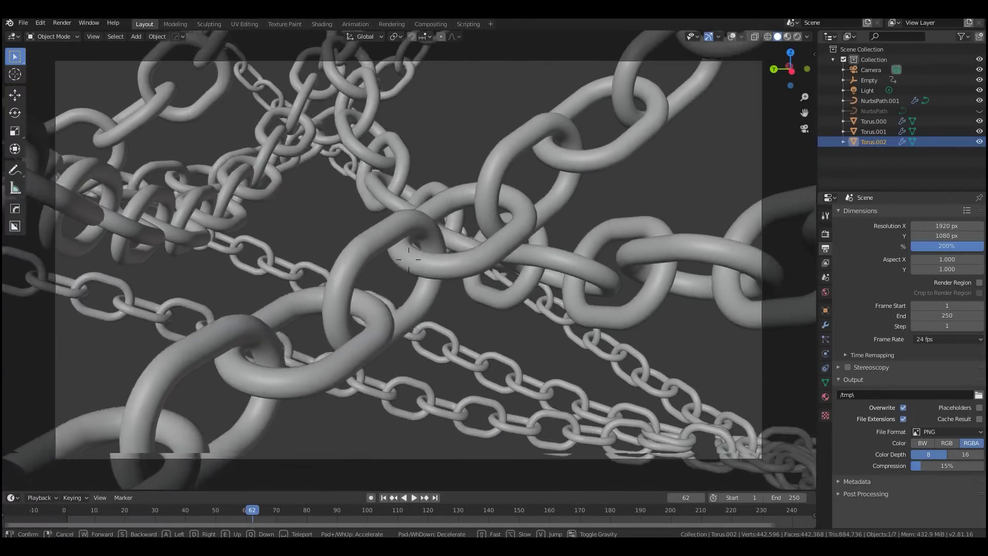
pyautogui.press('w')
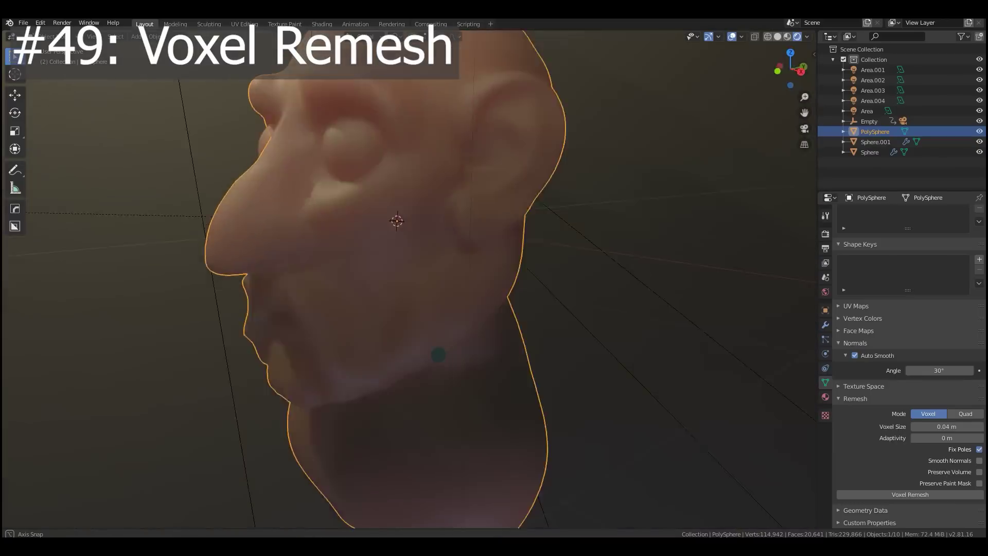
# Examine the sculpted head's mesh in Edit Mode and return to Object Mode
pyautogui.moveTo(438, 355); pyautogui.dragTo(504, 325, button='middle')
pyautogui.press('Tab')
pyautogui.press('KP_1')
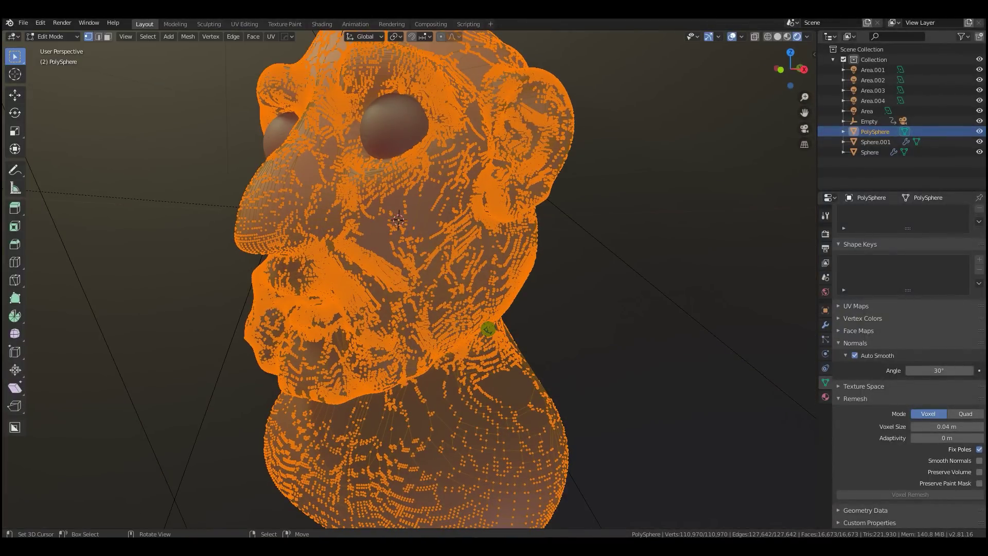
pyautogui.press('Tab')
pyautogui.moveTo(490, 331); pyautogui.dragTo(440, 177, button='middle')
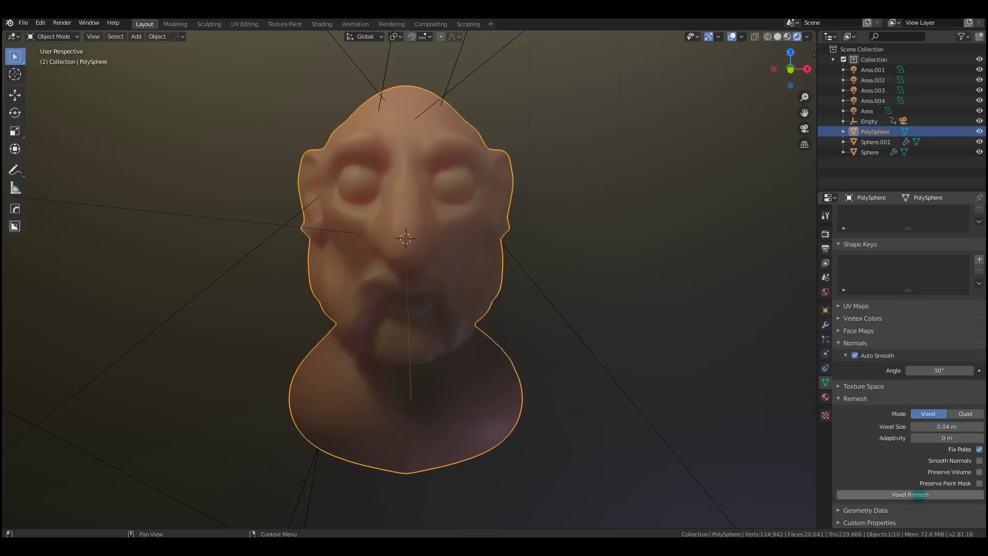
# Apply Voxel Remesh to the sculpted head and shade it smooth
pyautogui.click(918, 495)
pyautogui.moveTo(421, 236); pyautogui.dragTo(237, 119, button='middle')
pyautogui.click(157, 37)
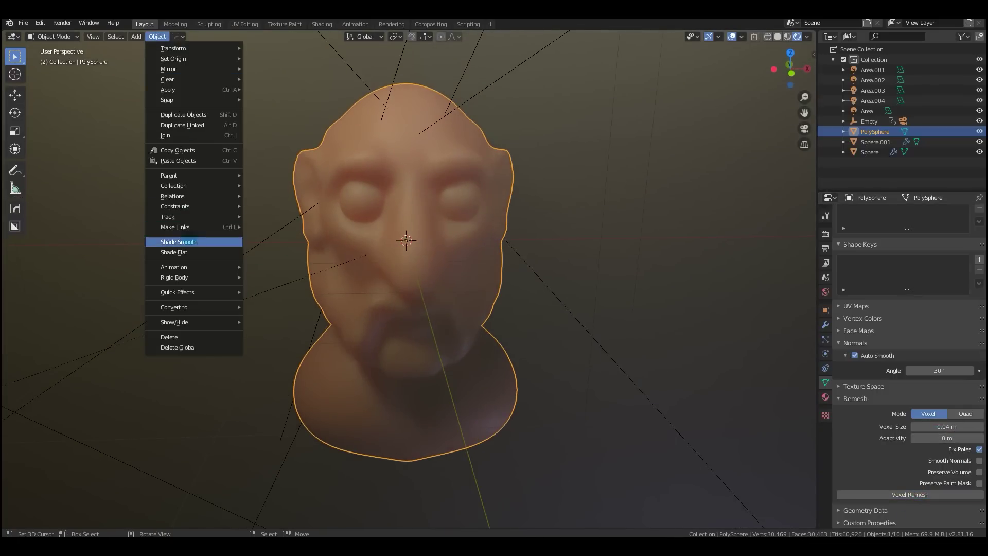
pyautogui.moveTo(536, 305)
pyautogui.mouseDown(button='middle')
pyautogui.moveTo(509, 299)
pyautogui.moveTo(592, 304)
pyautogui.moveTo(541, 322)
pyautogui.mouseUp(button='middle')
# Enter Edit Mode on the remeshed head and examine its topology around the nose and cheek
pyautogui.press('Tab')
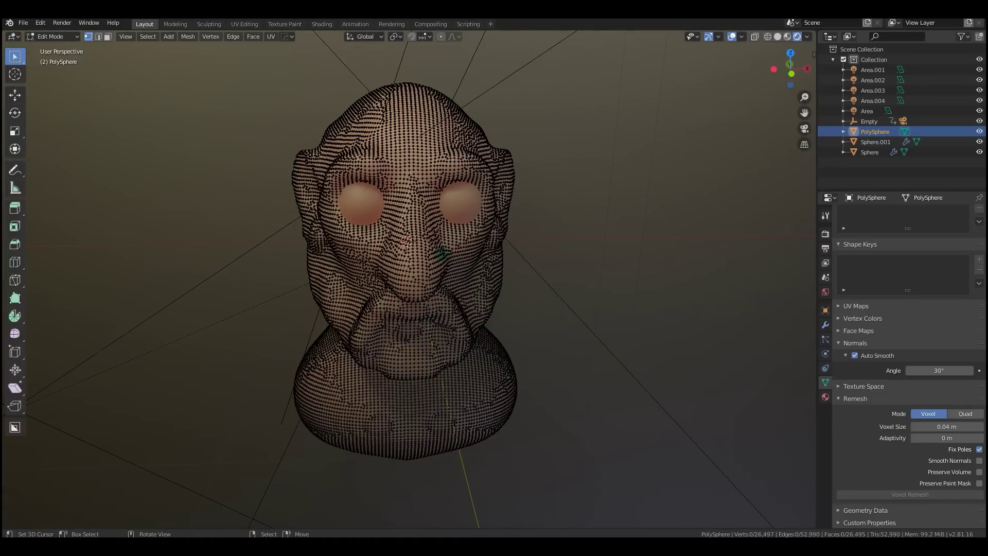
pyautogui.scroll(8, 442, 269)
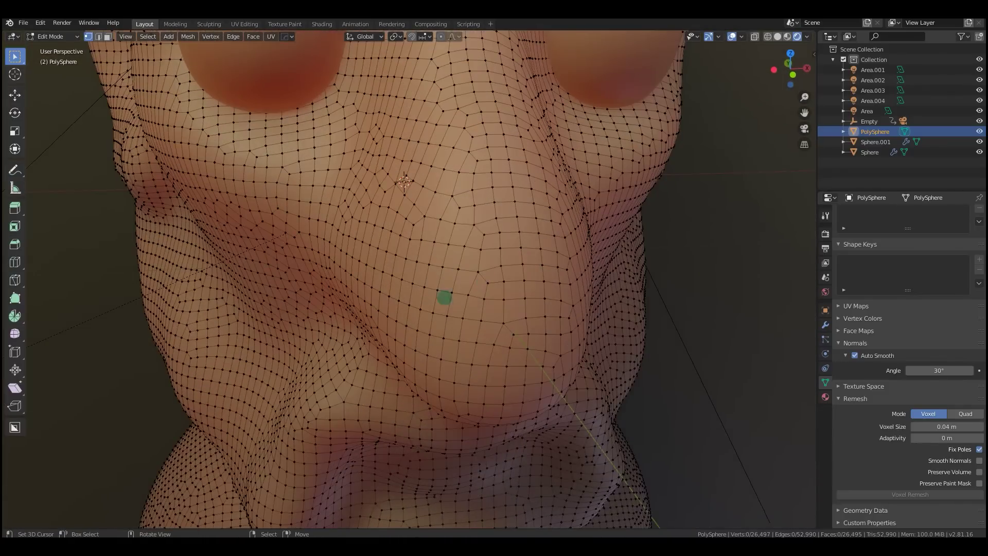
pyautogui.moveTo(444, 298); pyautogui.dragTo(462, 273, button='middle')
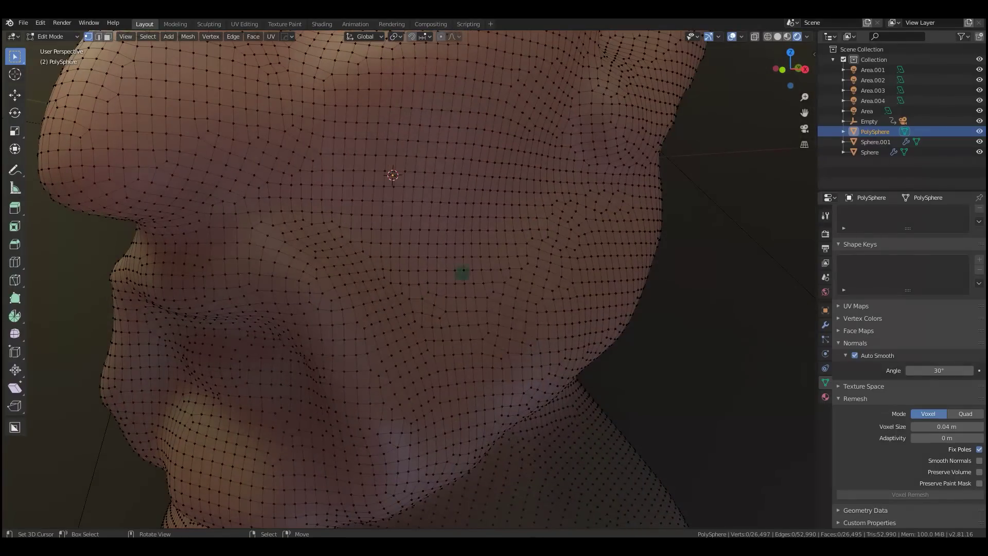
pyautogui.moveTo(506, 305); pyautogui.dragTo(435, 228, button='middle')
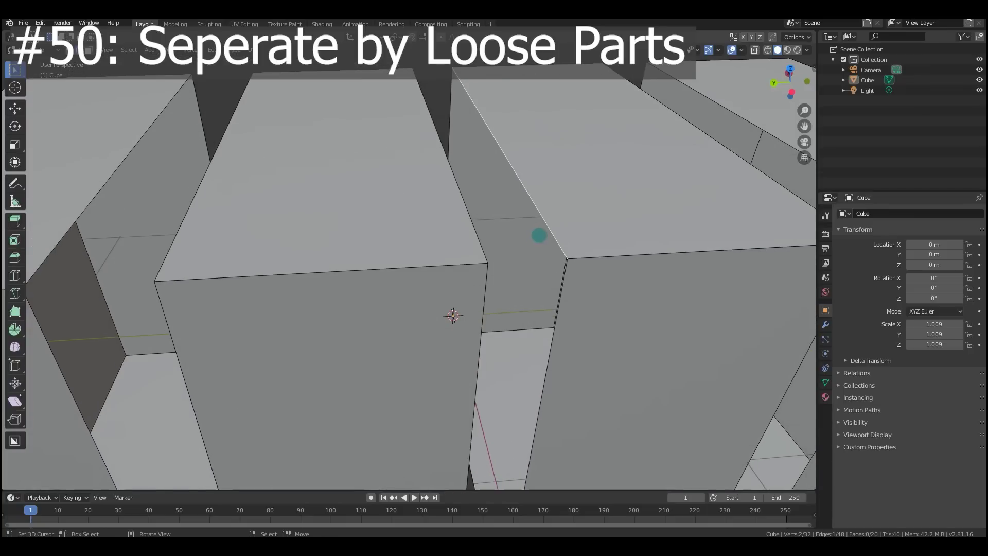
# Select the whole cube mesh with its four blocks and separate it by loose parts
pyautogui.click(602, 250)
pyautogui.scroll(-5, 576, 258)
pyautogui.moveTo(576, 258)
pyautogui.mouseDown(button='middle')
pyautogui.moveTo(360, 243)
pyautogui.moveTo(543, 242)
pyautogui.moveTo(450, 257)
pyautogui.moveTo(407, 231)
pyautogui.moveTo(456, 186)
pyautogui.mouseUp(button='middle')
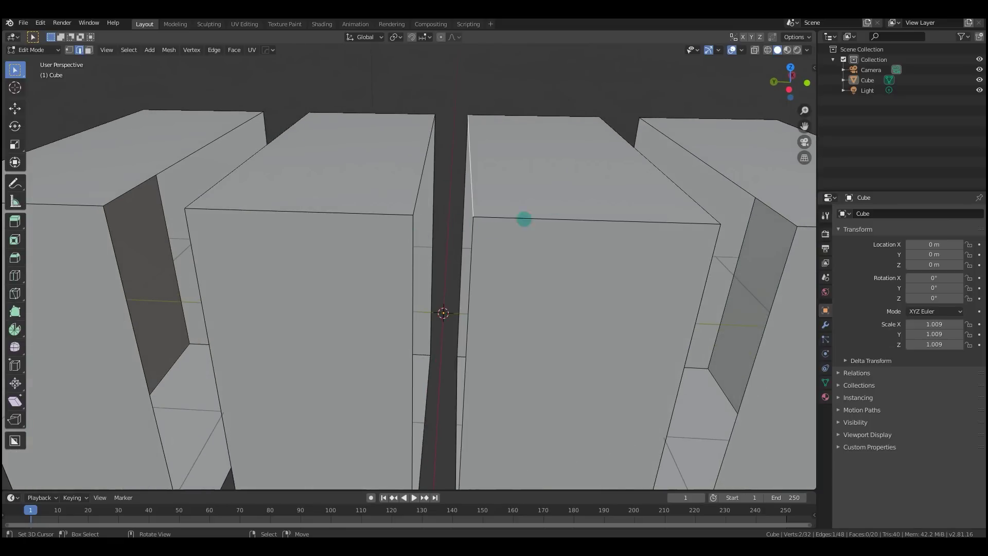
pyautogui.moveTo(524, 219); pyautogui.dragTo(494, 256, button='middle')
pyautogui.moveTo(392, 270); pyautogui.dragTo(515, 241, button='middle')
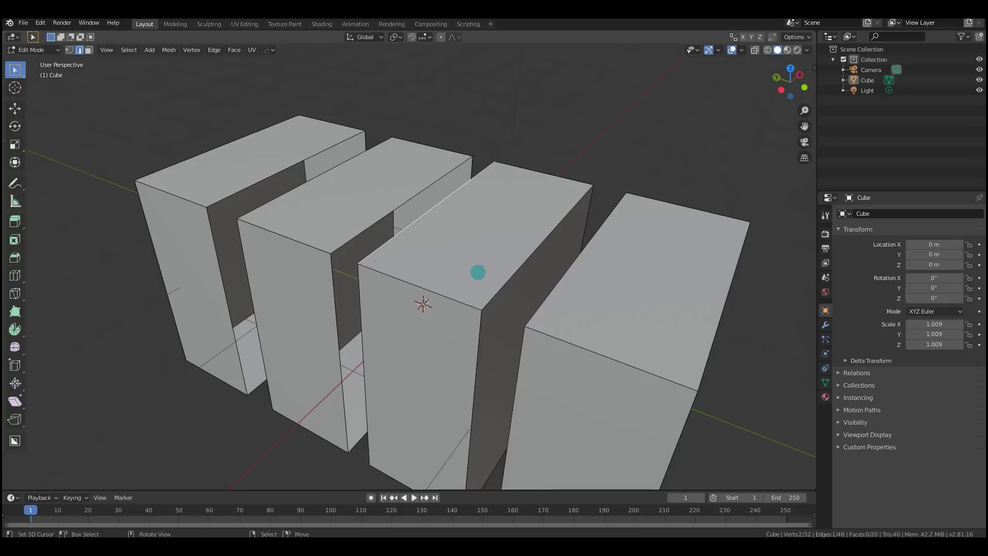
pyautogui.moveTo(449, 250)
pyautogui.mouseDown(button='middle')
pyautogui.moveTo(499, 236)
pyautogui.moveTo(530, 241)
pyautogui.moveTo(521, 242)
pyautogui.mouseUp(button='middle')
pyautogui.press('a')
pyautogui.press('p')
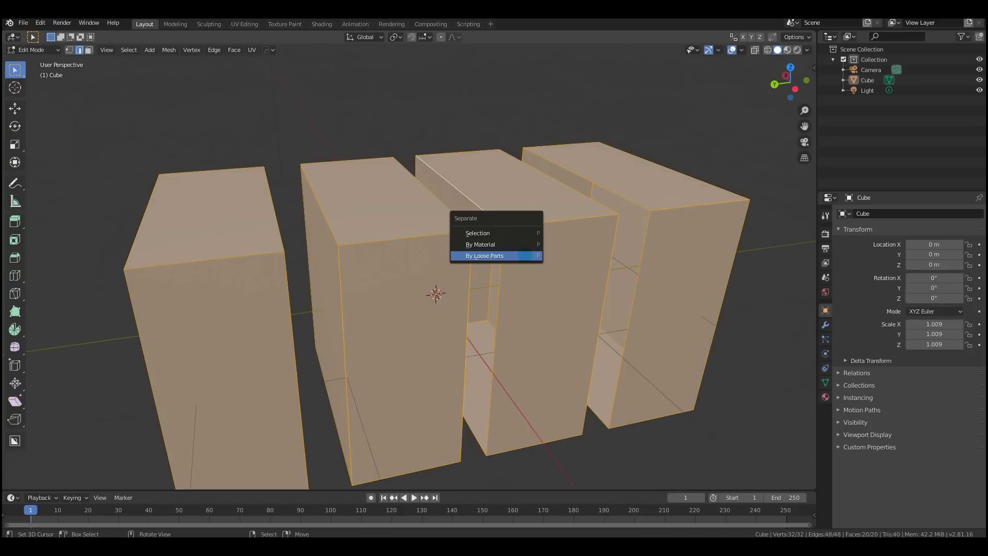
pyautogui.click(523, 255)
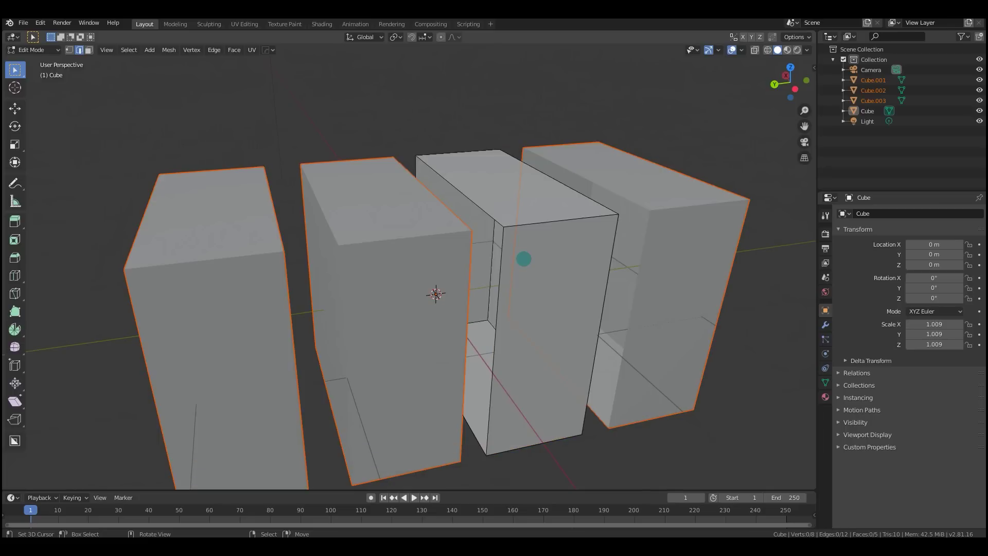
# Return to Object Mode, select each separated block in turn to check that it is independent, and deselect all
pyautogui.press('Tab')
pyautogui.click(548, 239)
pyautogui.click(307, 254)
pyautogui.click(251, 260)
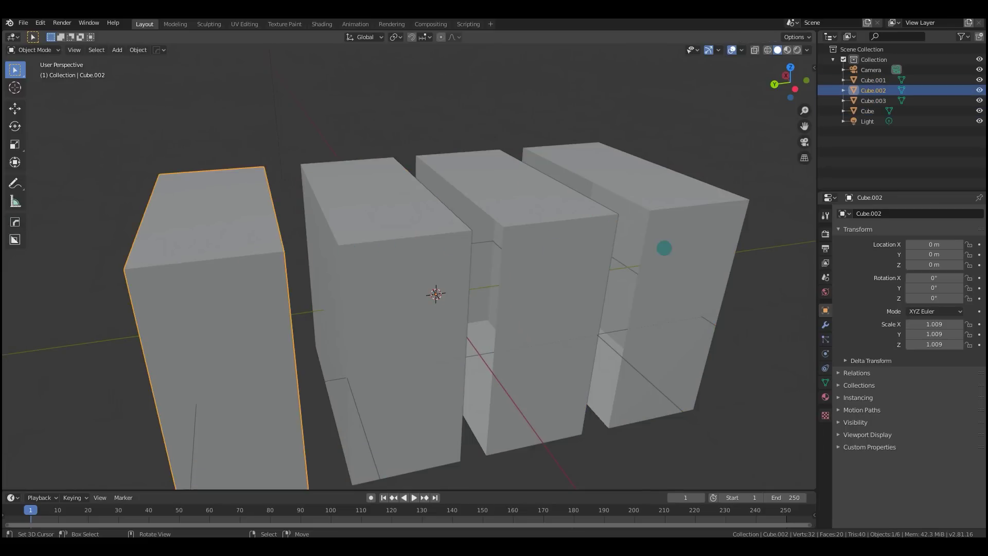
pyautogui.click(664, 248)
pyautogui.click(556, 249)
pyautogui.click(403, 260)
pyautogui.click(270, 264)
pyautogui.scroll(-3, 561, 292)
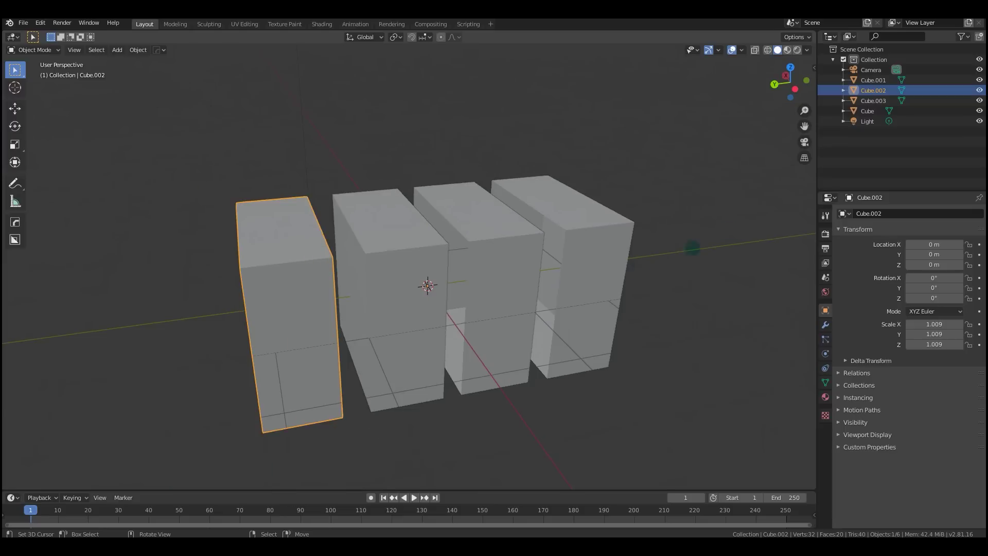
pyautogui.hotkey('alt', 'a')
pyautogui.moveTo(614, 282); pyautogui.dragTo(470, 304, button='middle')
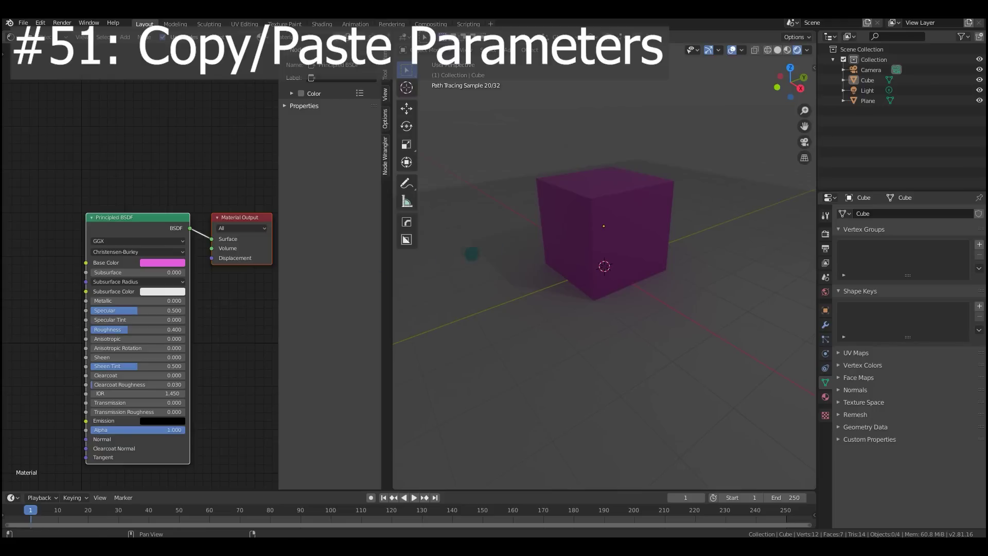
# Open the hex code of the Principled BSDF's Base Color for editing, leave it as is, and open the Emission color picker
pyautogui.click(171, 262)
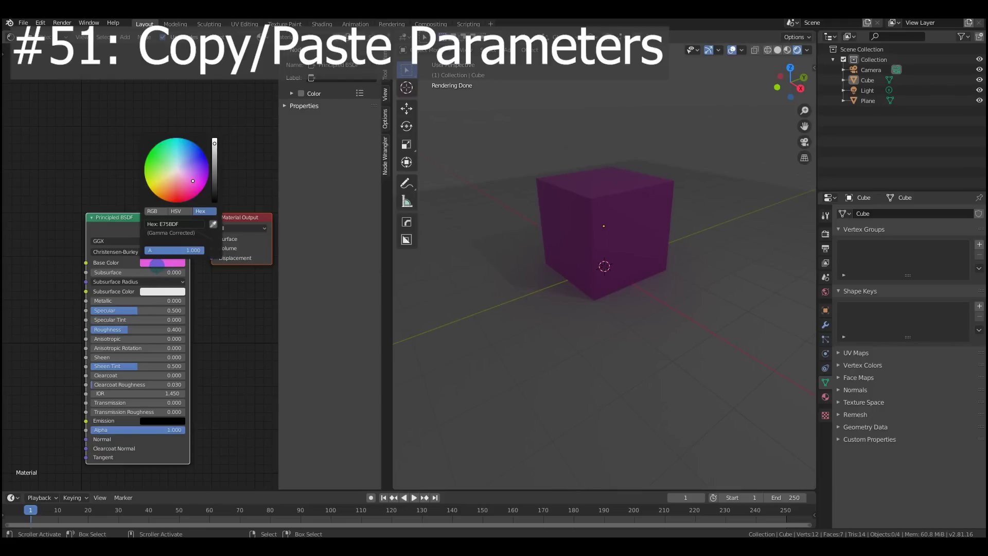
pyautogui.click(165, 223)
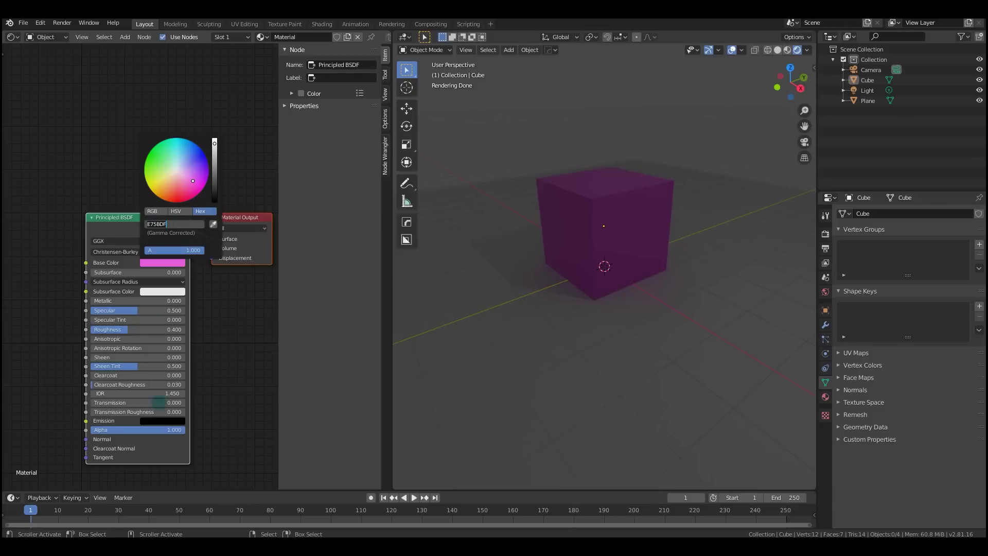
pyautogui.press('Return')
pyautogui.click(162, 420)
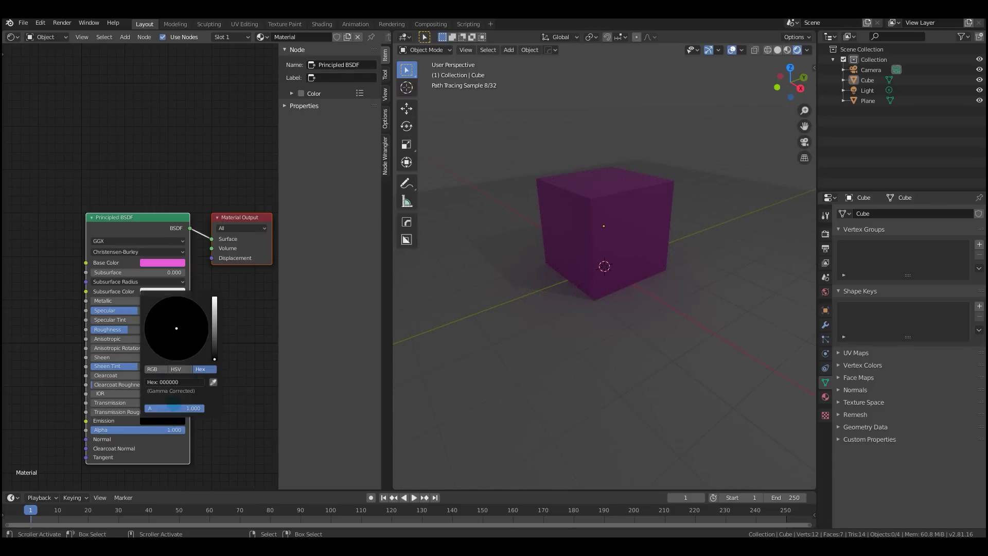
pyautogui.click(146, 225)
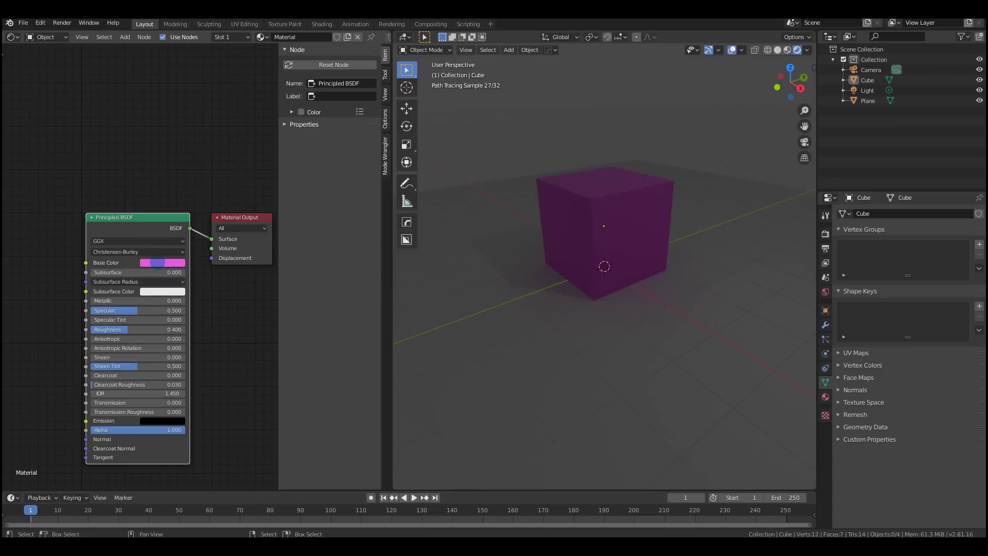
# Paste the copied color into a color field of the Principled BSDF
pyautogui.hotkey('ctrl', 'v')
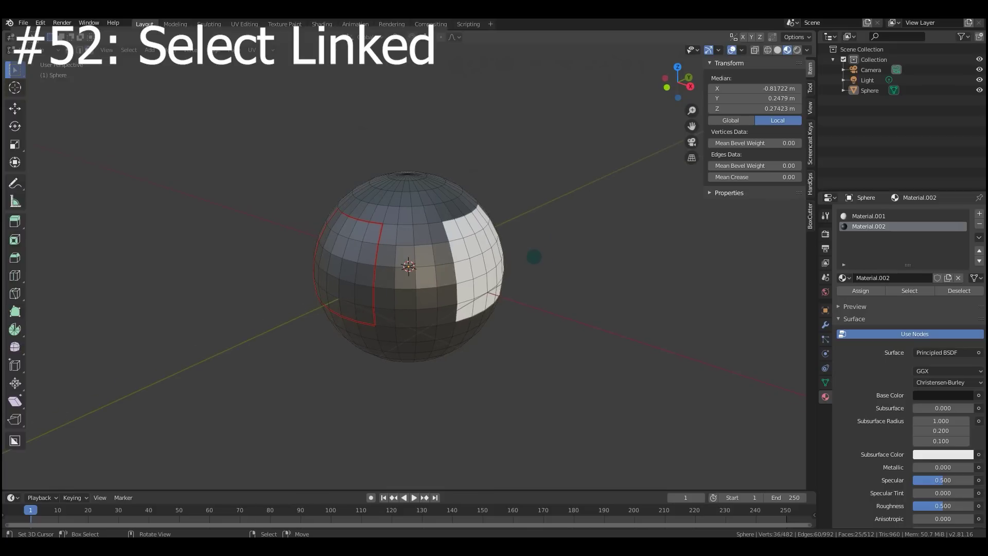
# Select all geometry linked to the sphere's white patch, delimit the selection by Material, and deselect everything
pyautogui.hotkey('ctrl', 'l')
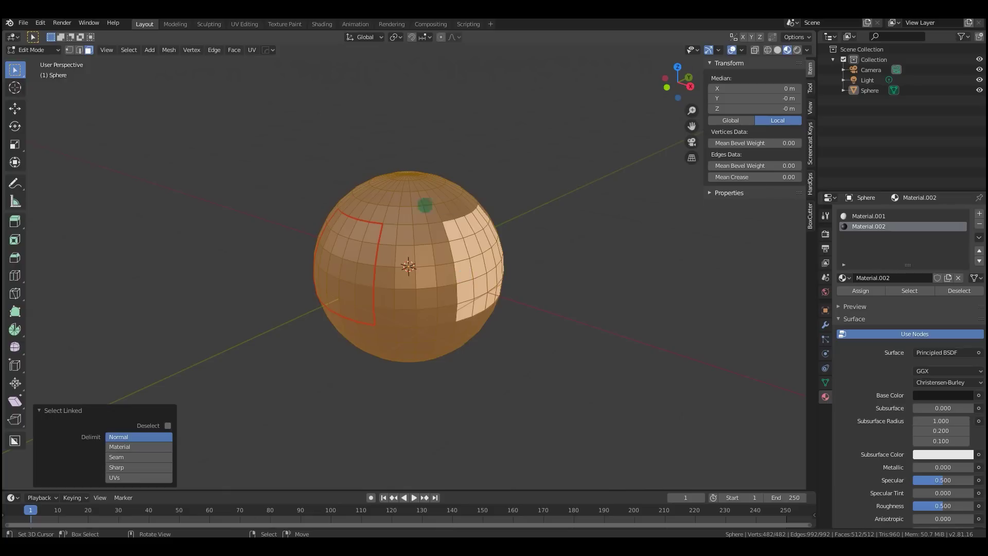
pyautogui.moveTo(429, 249); pyautogui.dragTo(380, 273, button='middle')
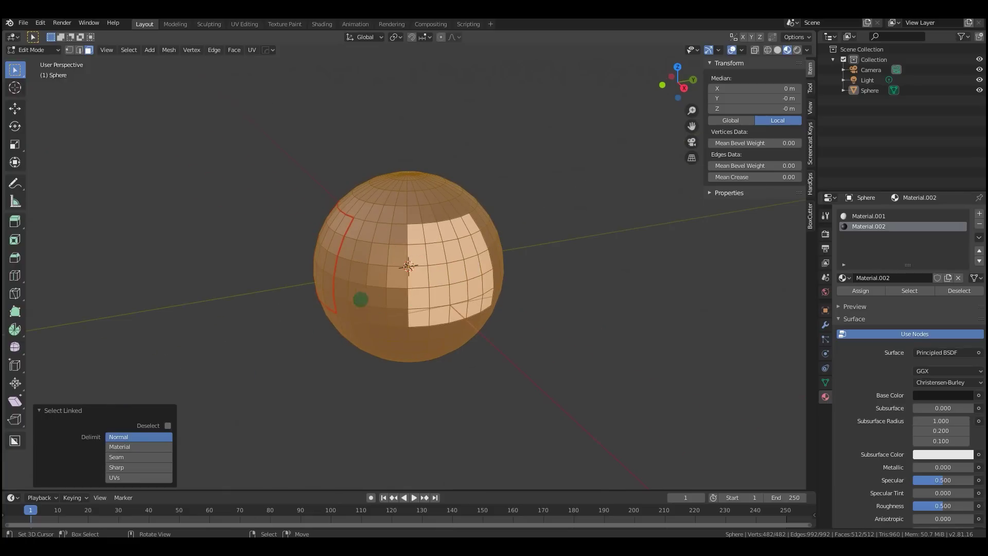
pyautogui.click(151, 447)
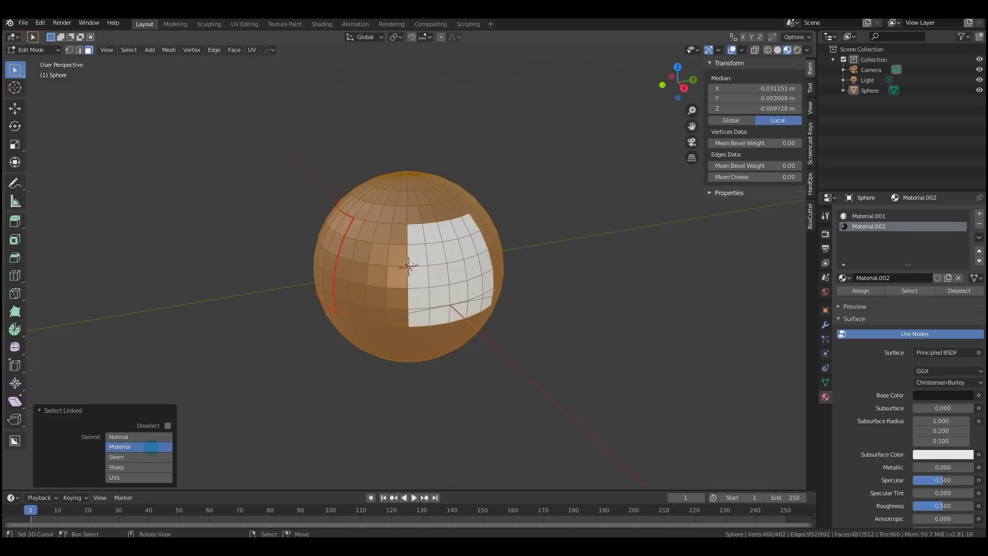
pyautogui.moveTo(402, 294); pyautogui.dragTo(417, 339, button='middle')
pyautogui.press('a')
pyautogui.hotkey('alt', 'a')
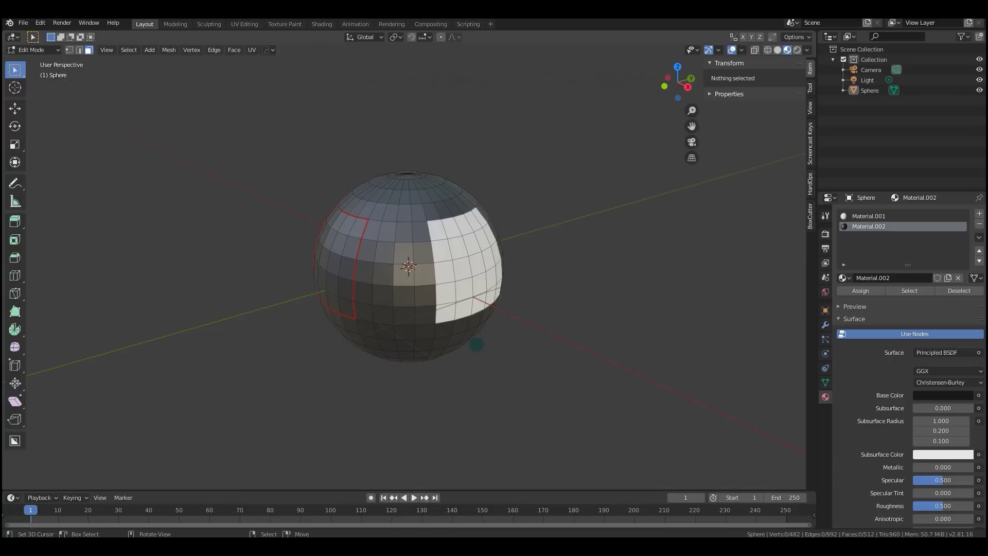
# Select only the white patch of faces on the sphere using Select Linked delimited by Material
pyautogui.press('l')
pyautogui.moveTo(470, 265); pyautogui.dragTo(531, 264, button='middle')
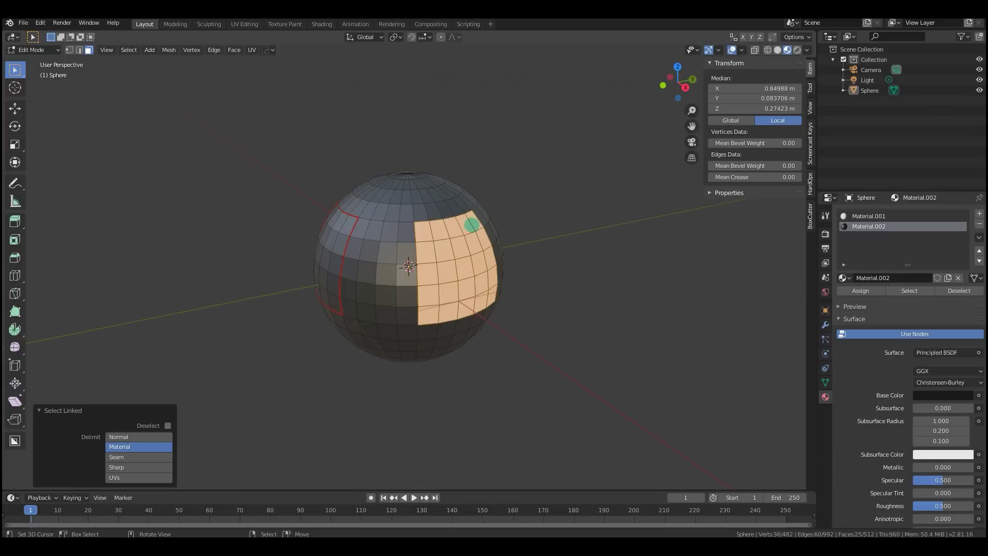
pyautogui.moveTo(435, 269); pyautogui.dragTo(509, 266, button='middle')
# Delimit the linked selection by Seam, select the patch of faces inside the seam boundary, and undo that selection
pyautogui.click(145, 457)
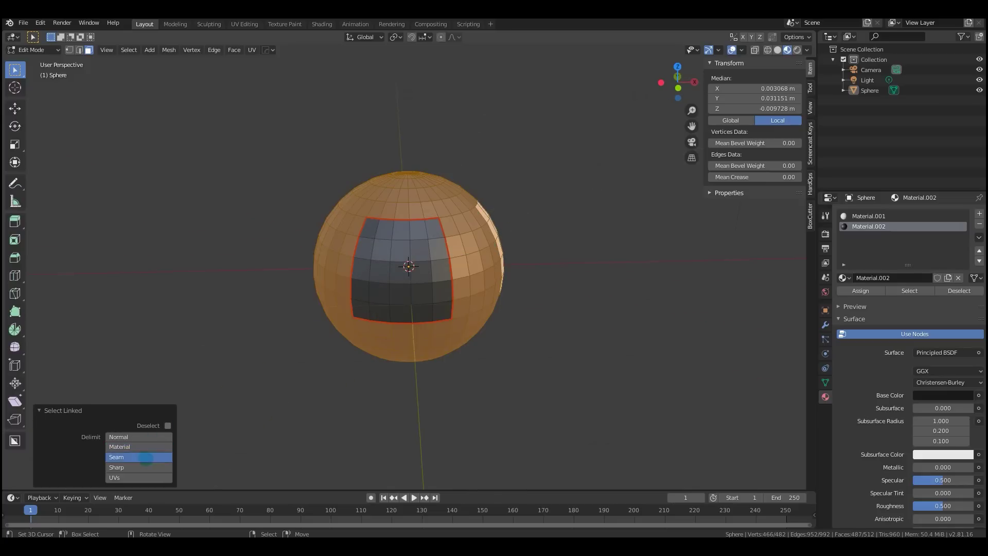
pyautogui.press('l')
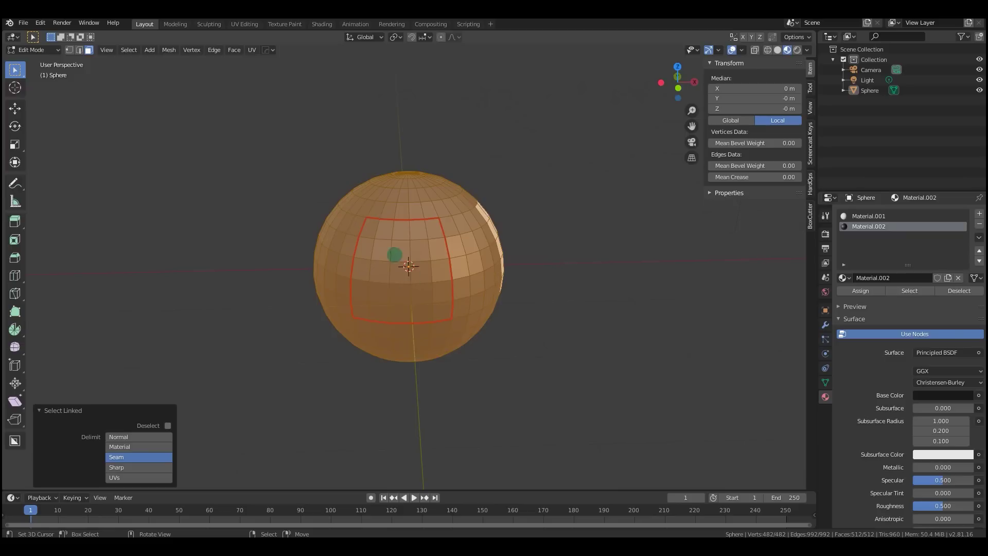
pyautogui.hotkey('ctrl', 'z')
pyautogui.hotkey('alt', 'a')
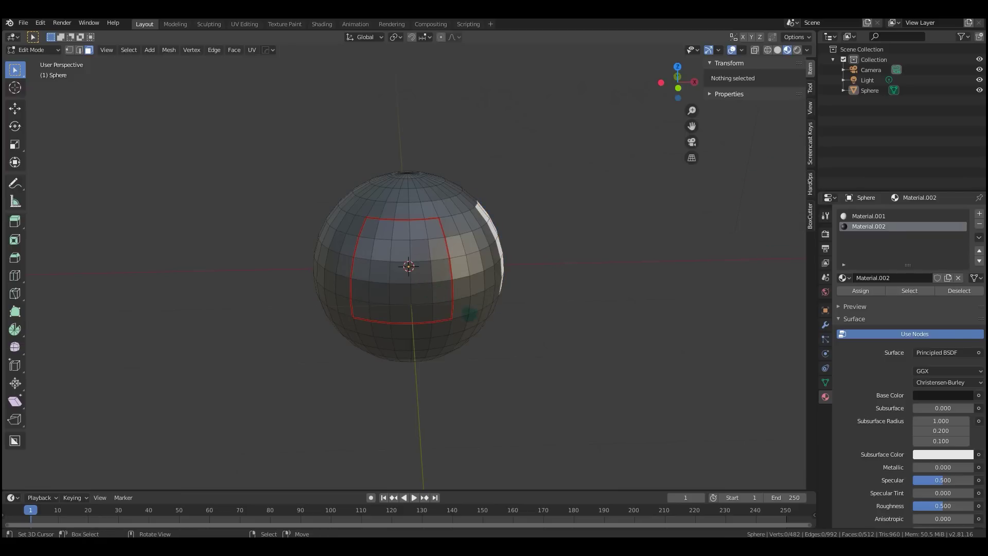
pyautogui.moveTo(435, 269); pyautogui.dragTo(473, 257, button='middle')
pyautogui.press('l')
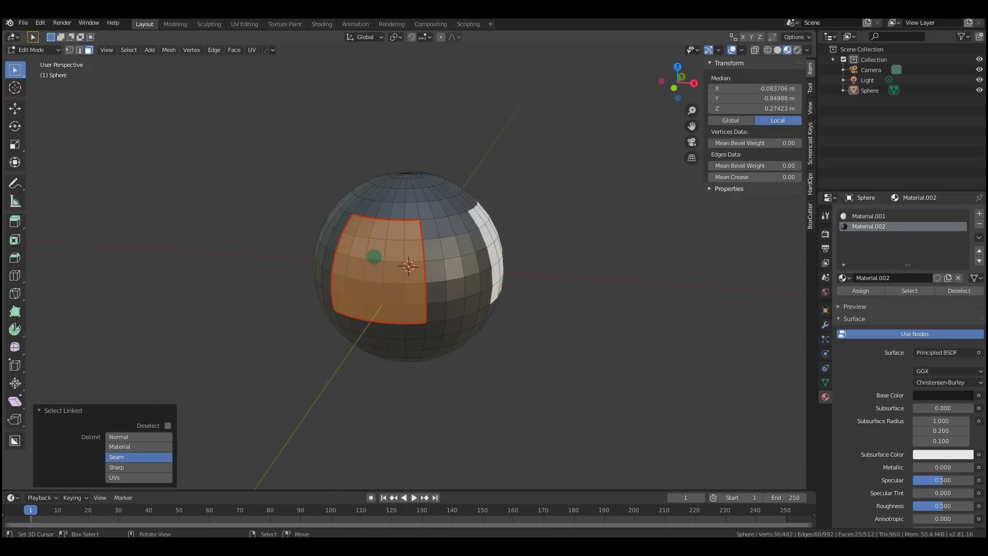
pyautogui.moveTo(547, 313); pyautogui.dragTo(508, 328, button='middle')
pyautogui.hotkey('ctrl', 'z')
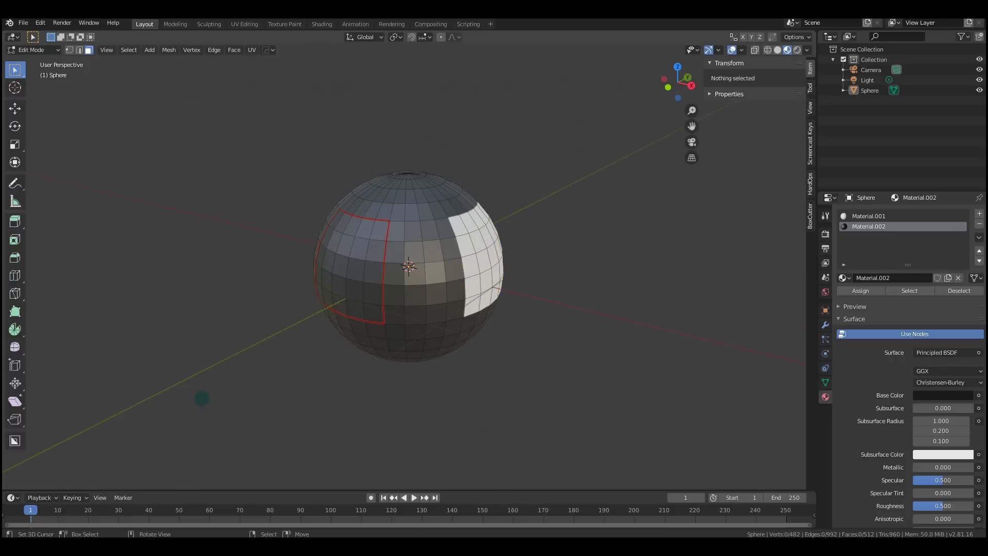
# Select the white patch again as linked faces, with the selection delimited by Material
pyautogui.moveTo(481, 231); pyautogui.dragTo(424, 181, button='middle')
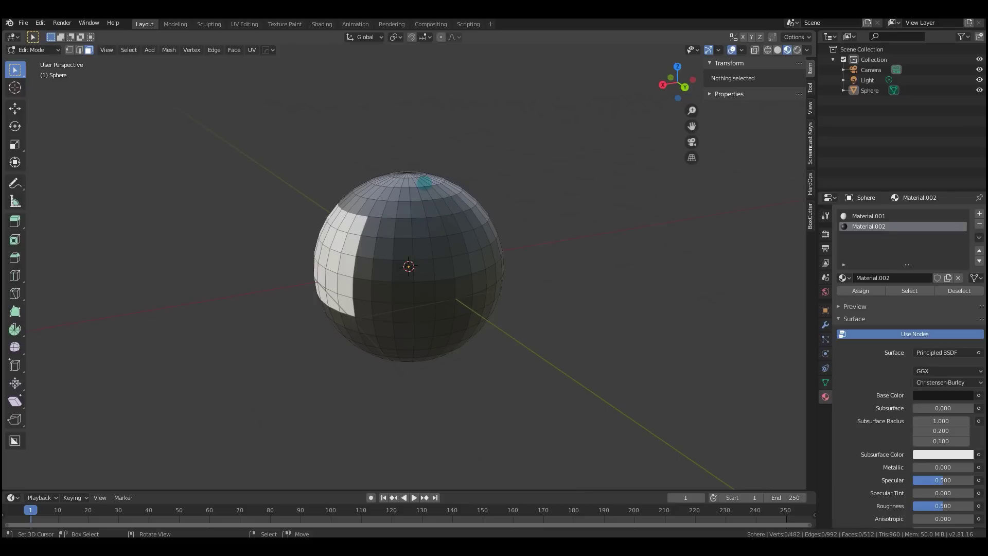
pyautogui.press('l')
pyautogui.moveTo(404, 237); pyautogui.dragTo(474, 236, button='middle')
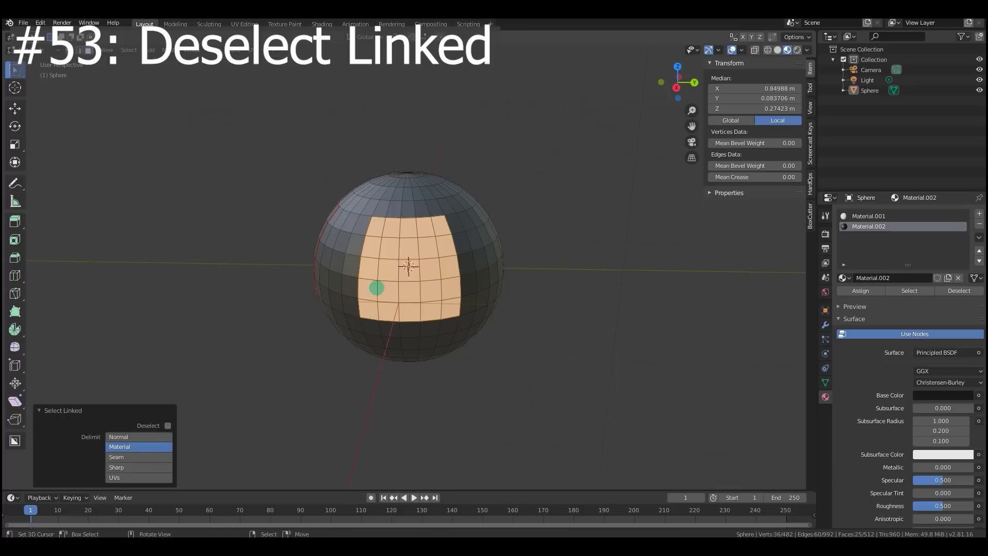
# Deselect the white patch's linked faces, reselect them as linked, and deselect the linked faces once more
pyautogui.hotkey('shift', 'l')
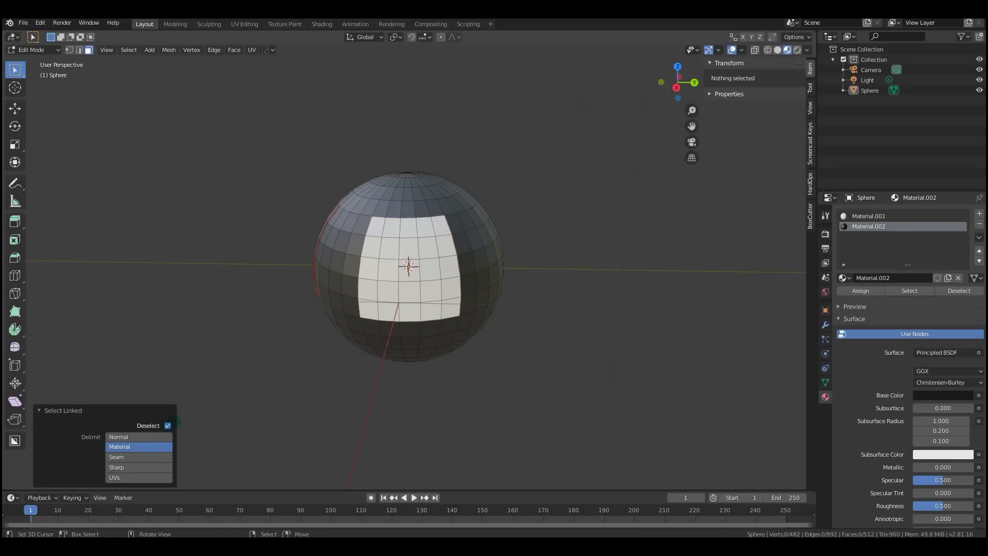
pyautogui.press('l')
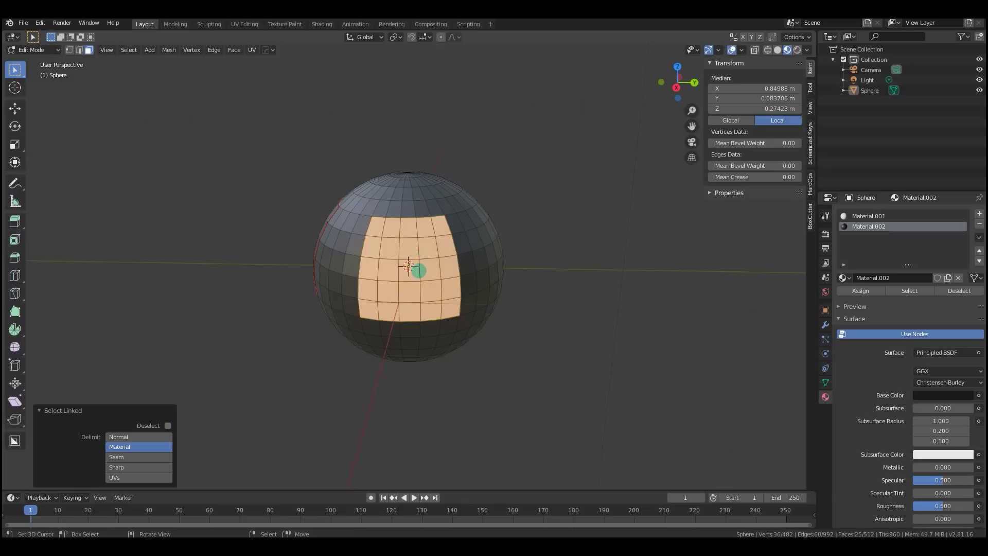
pyautogui.moveTo(380, 311); pyautogui.dragTo(447, 289, button='middle')
pyautogui.hotkey('shift', 'l')
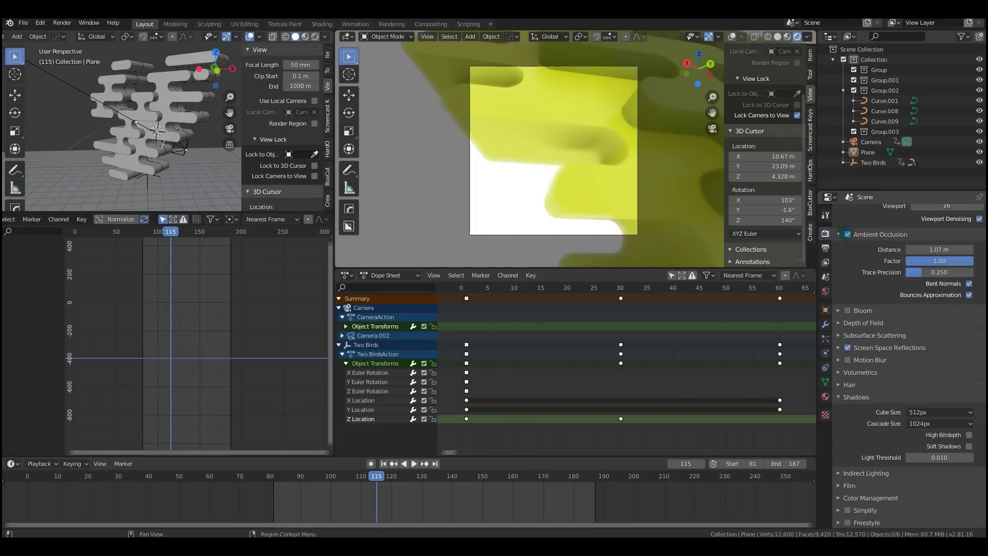
# Enable the Transparent option in the scene's Film render settings
pyautogui.click(850, 486)
pyautogui.scroll(-2, 906, 463)
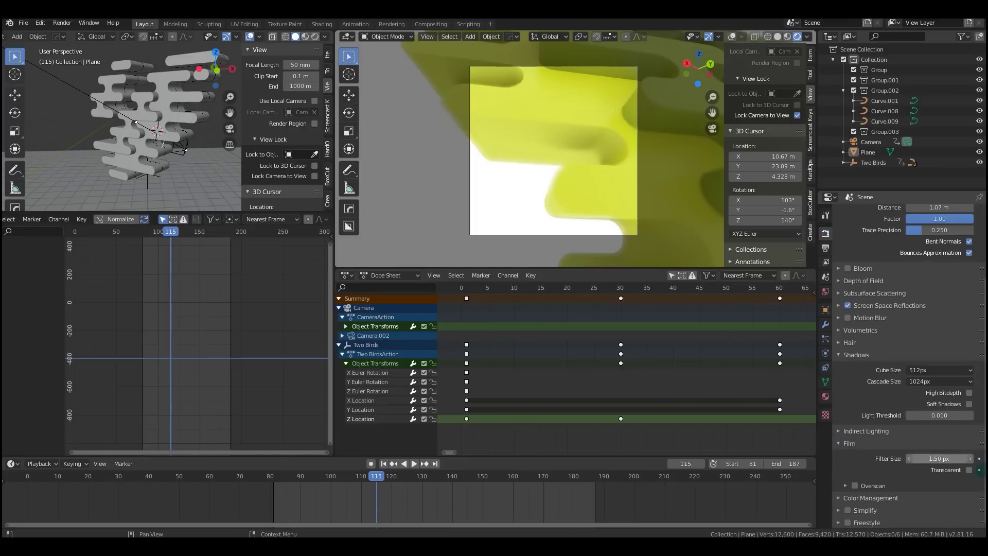
pyautogui.click(970, 470)
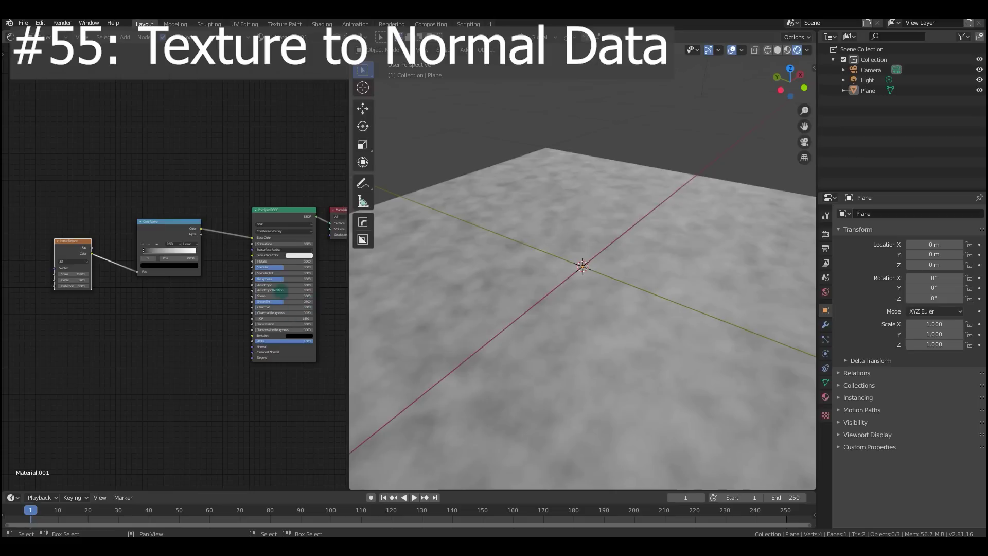
# Add a Bump node to the plane's material, placing it below the ColorRamp and beside the Principled BSDF
pyautogui.moveTo(377, 315); pyautogui.dragTo(559, 278, button='middle')
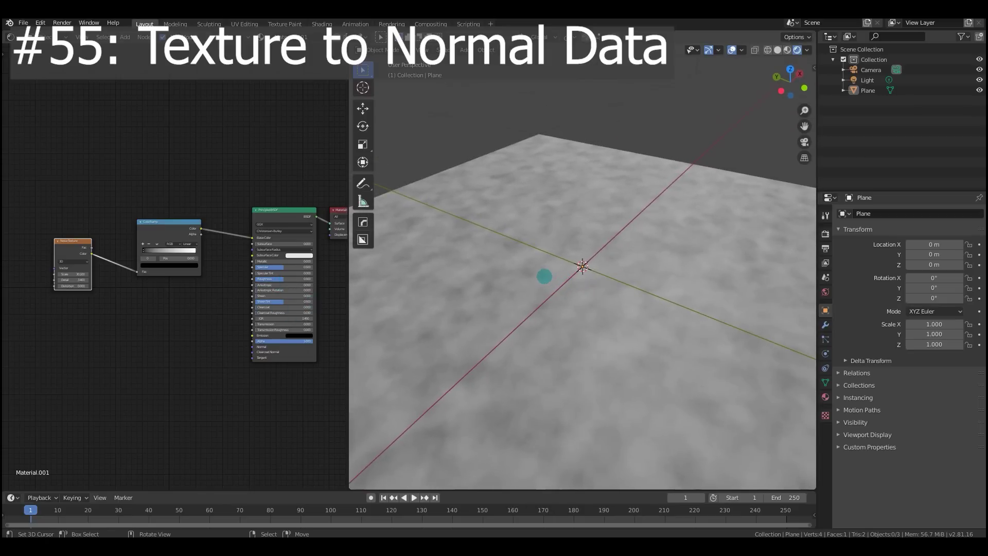
pyautogui.scroll(1, 155, 323)
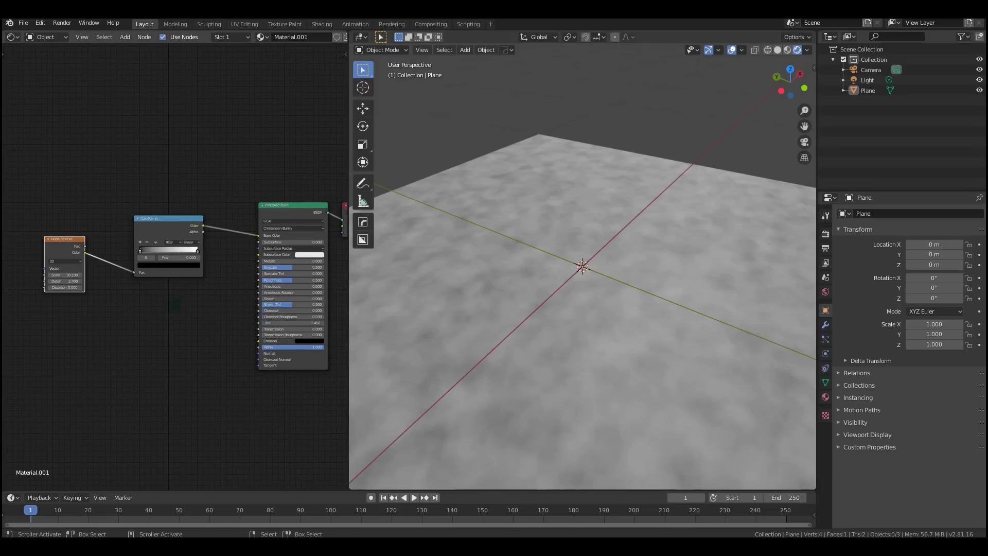
pyautogui.scroll(1, 173, 266)
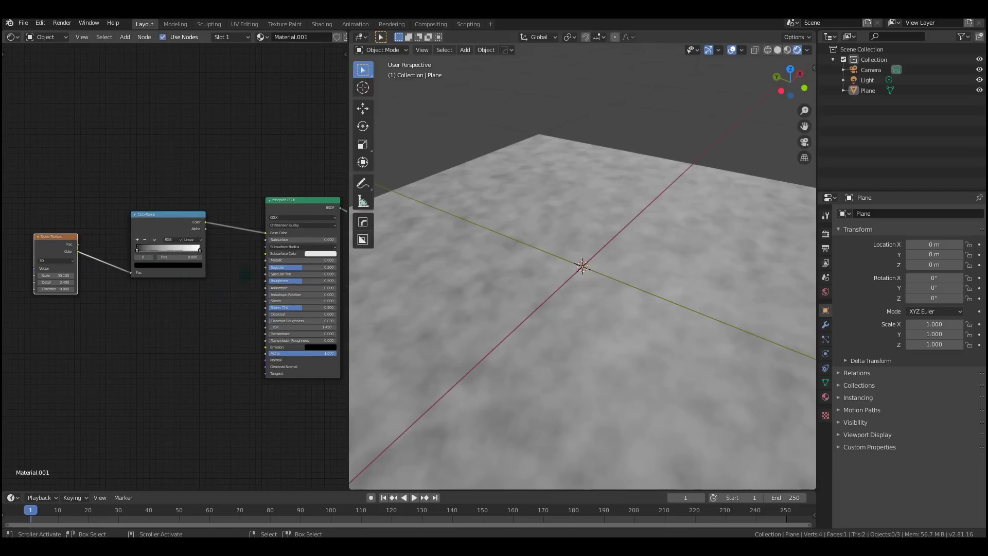
pyautogui.moveTo(536, 315); pyautogui.dragTo(554, 325, button='middle')
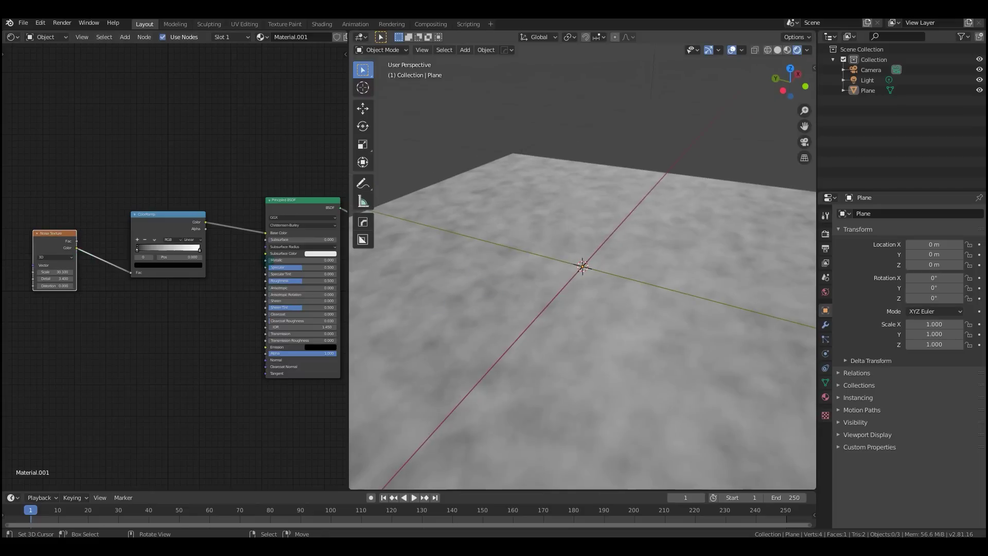
pyautogui.moveTo(403, 256); pyautogui.dragTo(542, 264, button='middle')
pyautogui.scroll(1, 93, 341)
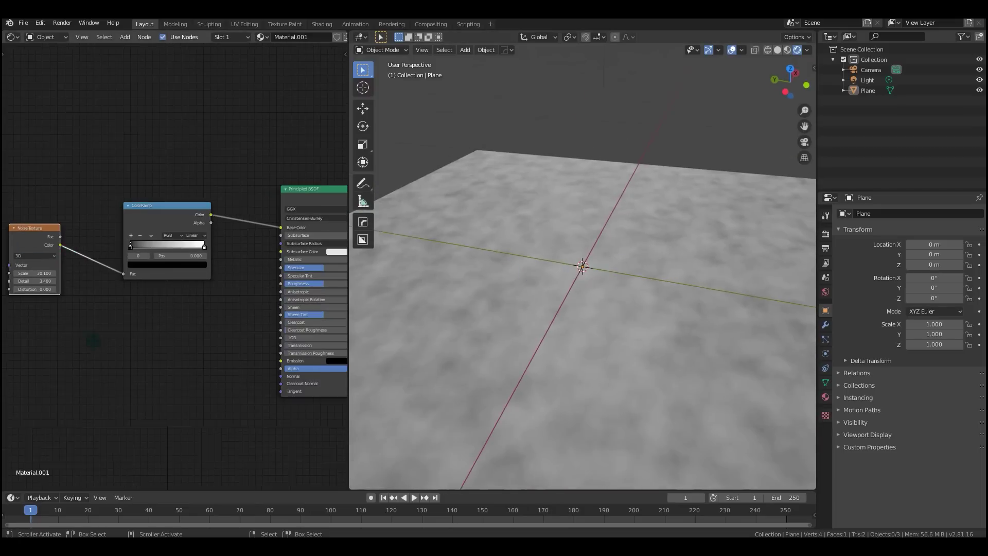
pyautogui.hotkey('shift', 'a')
pyautogui.moveTo(113, 320)
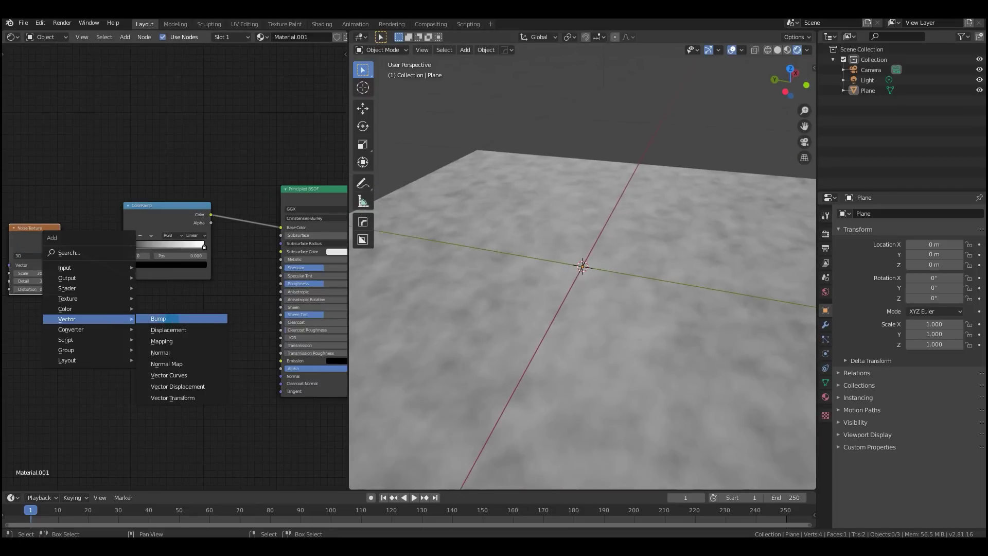
pyautogui.click(154, 319)
pyautogui.click(240, 350)
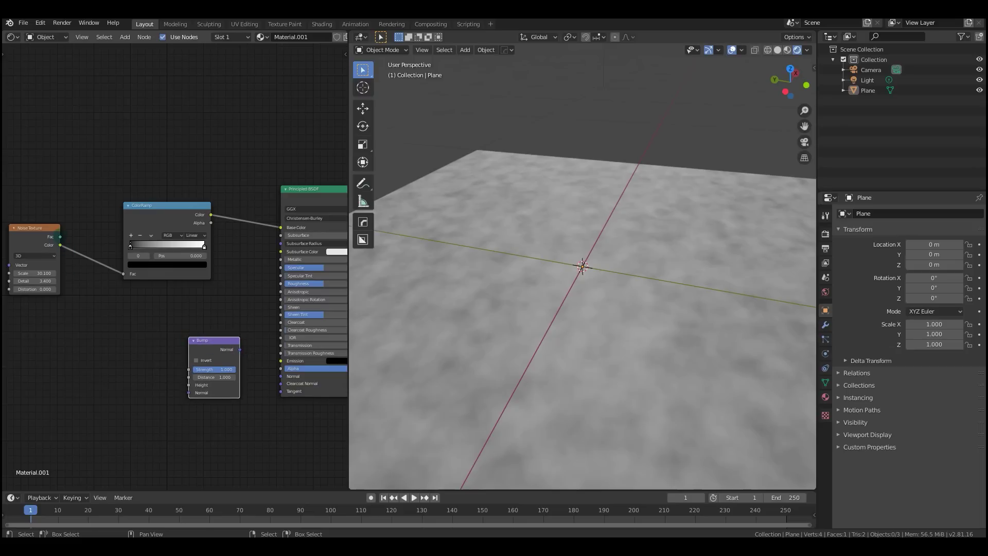
# Connect the Noise Texture's Fac to the Bump node's Height and the Bump's Normal output to the Principled BSDF's Normal input
pyautogui.moveTo(60, 237); pyautogui.dragTo(188, 385)
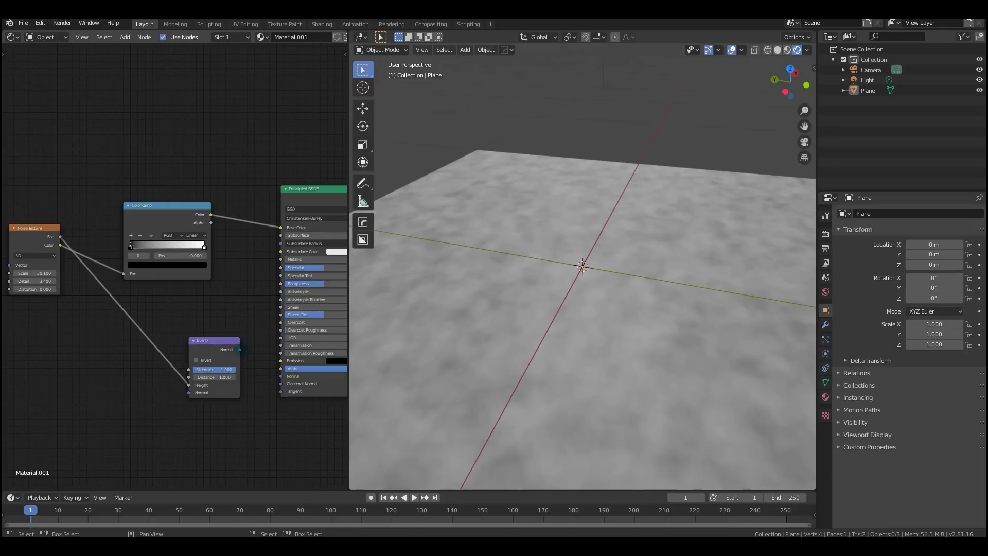
pyautogui.moveTo(240, 350); pyautogui.dragTo(281, 376)
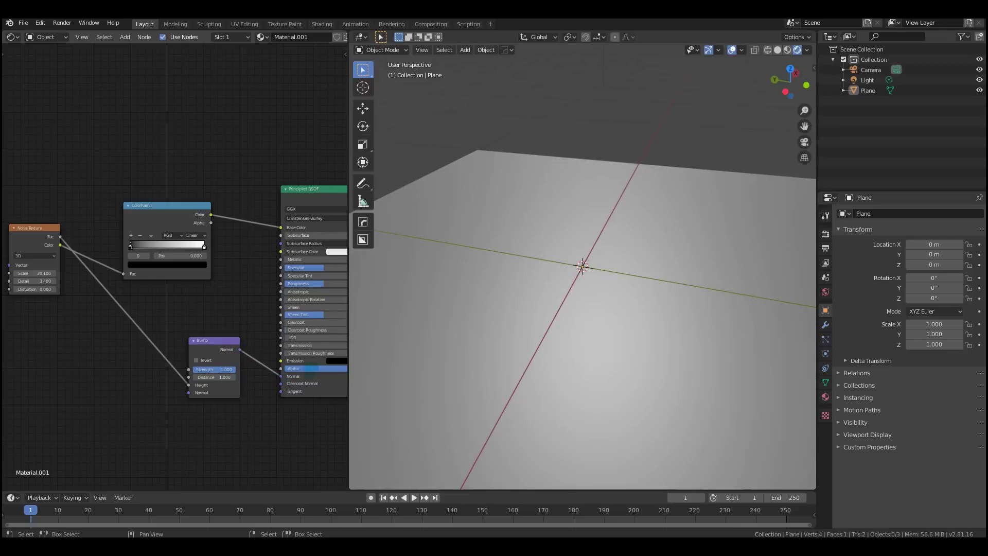
pyautogui.moveTo(288, 309); pyautogui.dragTo(261, 309, button='middle')
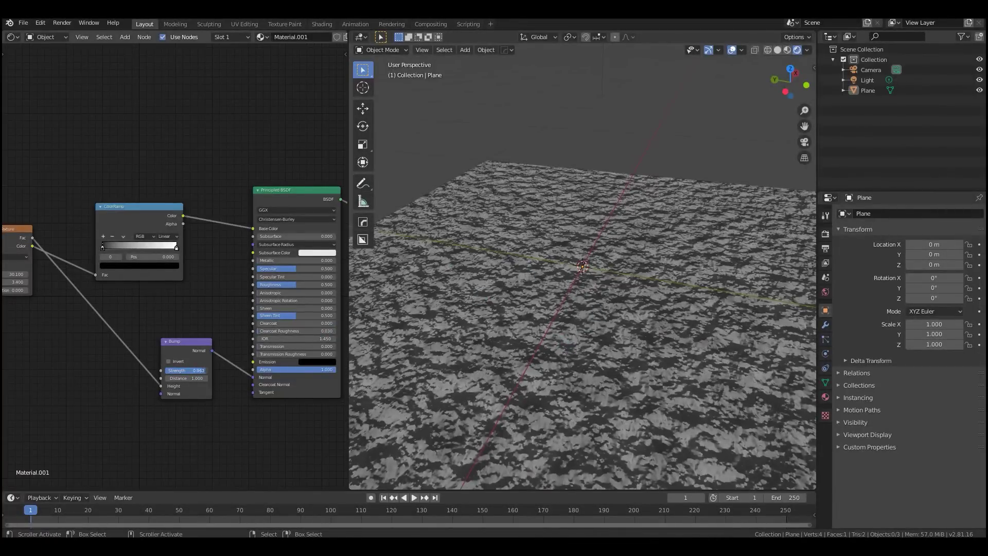
# Adjust the Bump node's Strength and reposition the Noise Texture and Bump nodes slightly in the material graph
pyautogui.moveTo(185, 371)
pyautogui.mouseDown()
pyautogui.moveTo(144, 370)
pyautogui.moveTo(188, 370)
pyautogui.mouseUp()
pyautogui.moveTo(433, 309); pyautogui.dragTo(689, 263, button='middle')
pyautogui.moveTo(3, 227); pyautogui.dragTo(82, 208, button='middle')
pyautogui.moveTo(89, 226); pyautogui.dragTo(79, 220)
pyautogui.moveTo(252, 328); pyautogui.dragTo(240, 311)
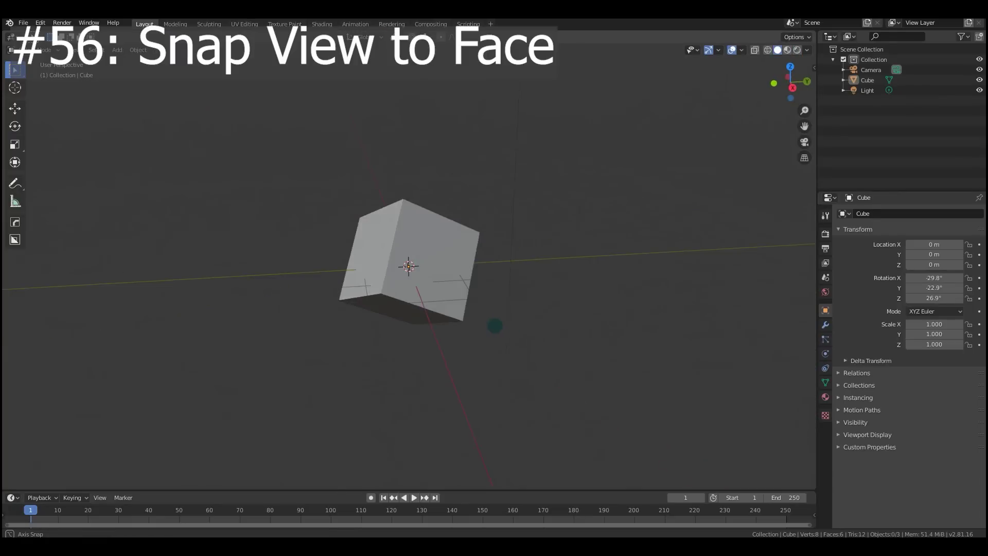
# Enter Edit Mode on the rotated cube, switch to face selection, and select only its right-hand front face
pyautogui.keyDown('alt'); pyautogui.moveTo(566, 221); pyautogui.dragTo(594, 221, button='middle'); pyautogui.keyUp('alt')
pyautogui.moveTo(488, 318); pyautogui.dragTo(456, 375, button='middle')
pyautogui.scroll(2, 456, 376)
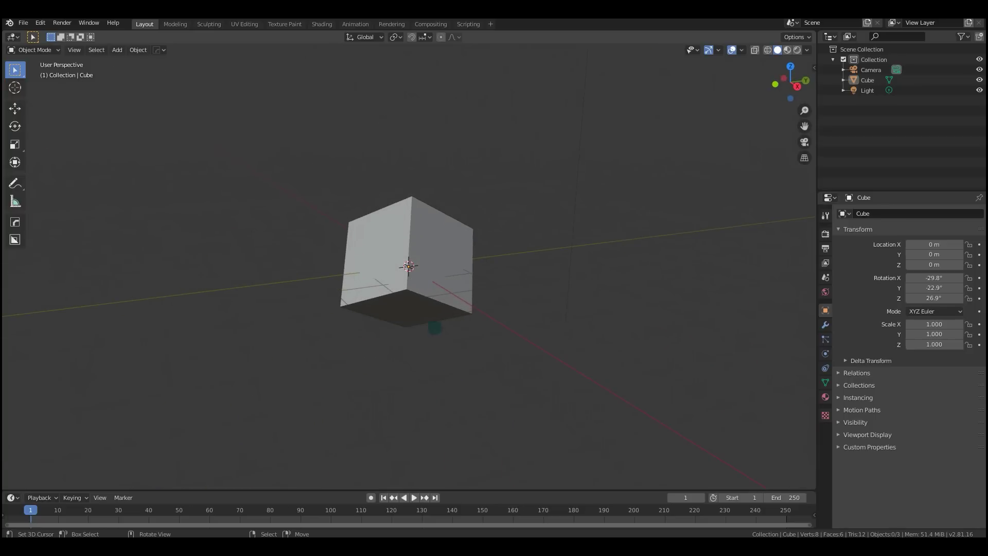
pyautogui.scroll(1, 406, 259)
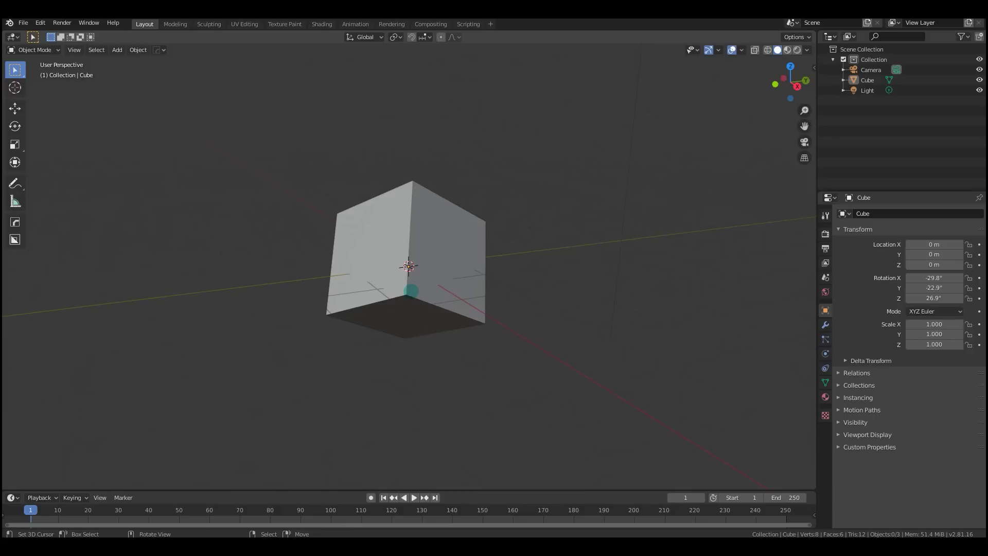
pyautogui.click(412, 288)
pyautogui.press('Tab')
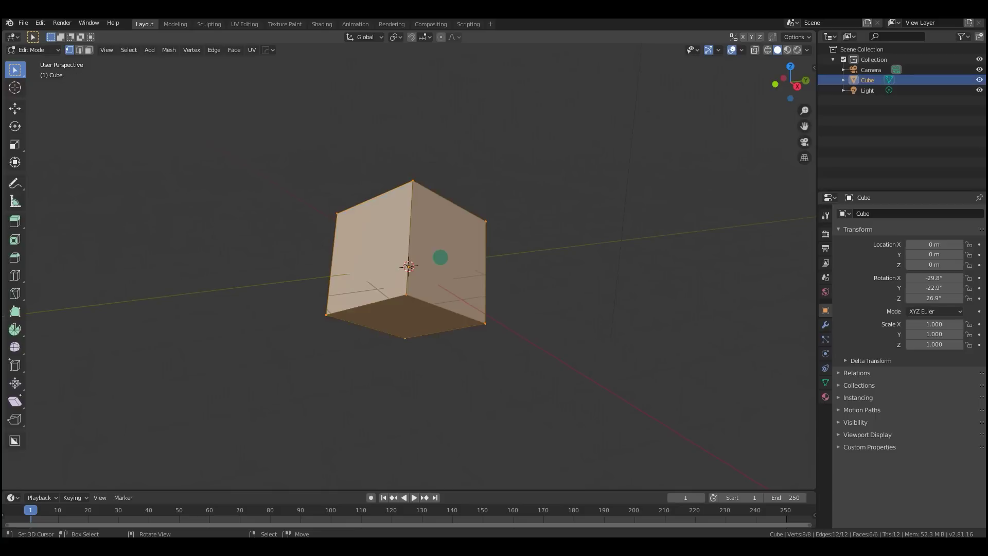
pyautogui.hotkey('alt', 'a')
pyautogui.press('3')
pyautogui.click(410, 277)
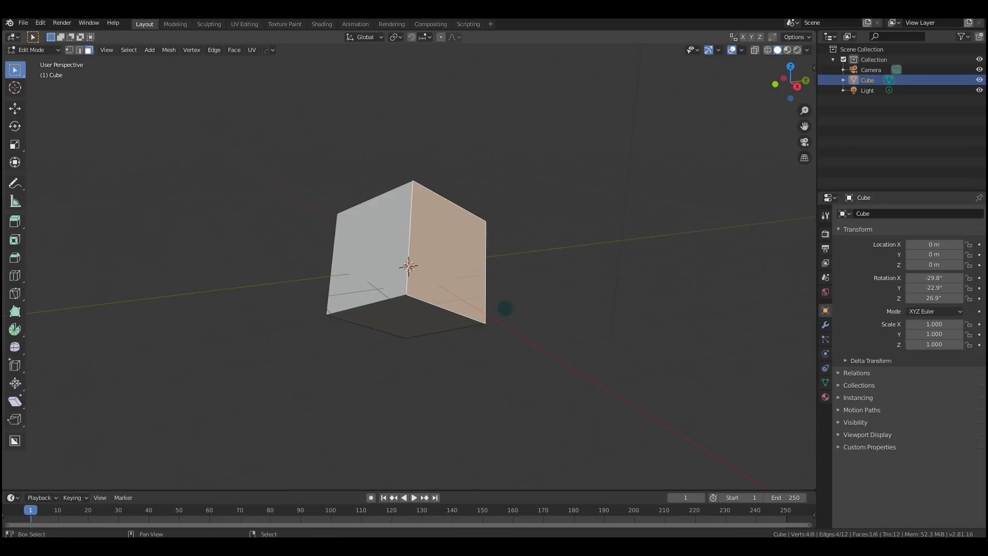
# Align the view to the cube's selected face, then switch to the Front Orthographic view
pyautogui.press('shift+KP_7')
pyautogui.press('shift+KP_7')
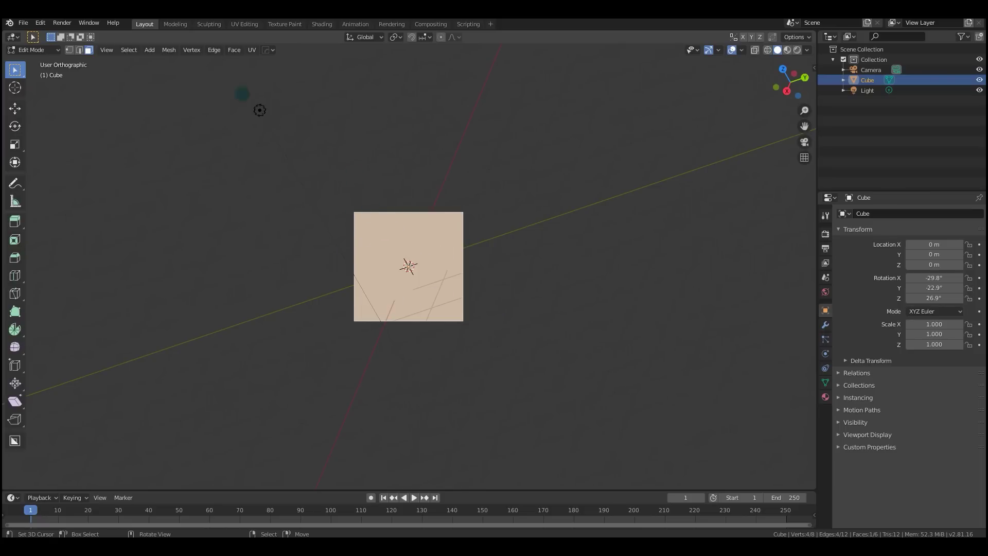
pyautogui.moveTo(430, 240); pyautogui.dragTo(458, 217, button='middle')
pyautogui.press('KP_1')
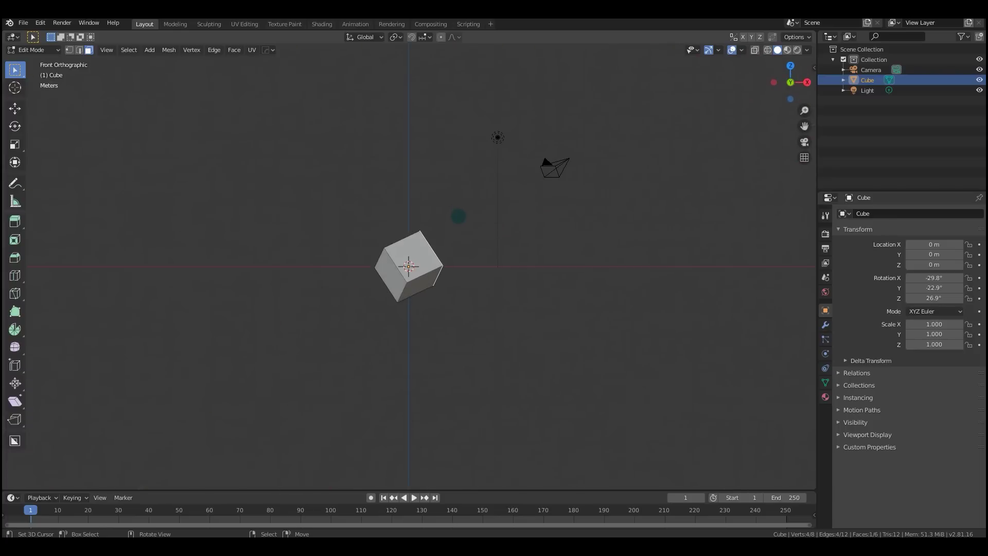
# Switch to the Right Orthographic view, orbit around the rotated cube, and realign the view to its selected face
pyautogui.press('KP_3')
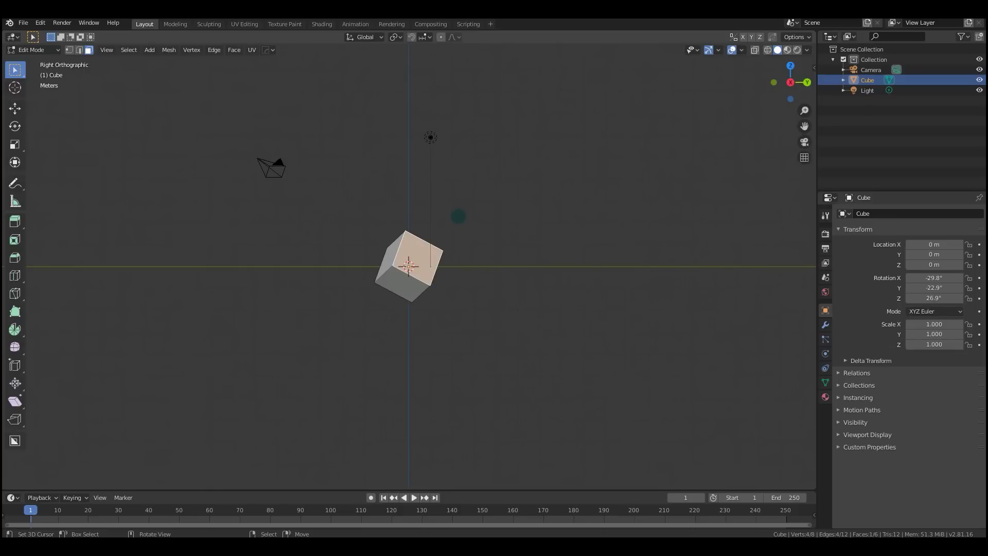
pyautogui.moveTo(454, 242); pyautogui.dragTo(501, 305, button='middle')
pyautogui.scroll(4, 506, 310)
pyautogui.moveTo(452, 260); pyautogui.dragTo(453, 224, button='middle')
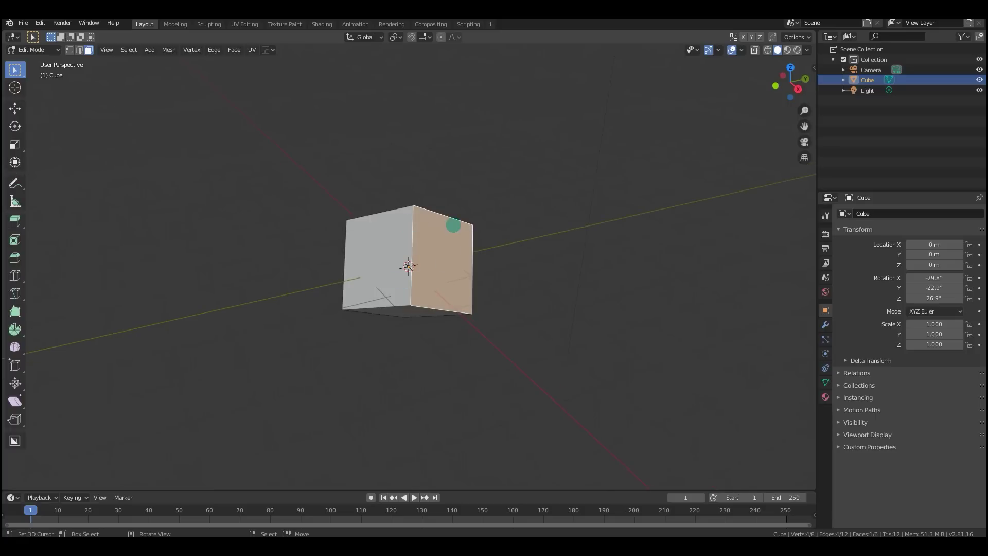
pyautogui.moveTo(529, 296)
pyautogui.mouseDown(button='middle')
pyautogui.moveTo(501, 298)
pyautogui.moveTo(523, 299)
pyautogui.mouseUp(button='middle')
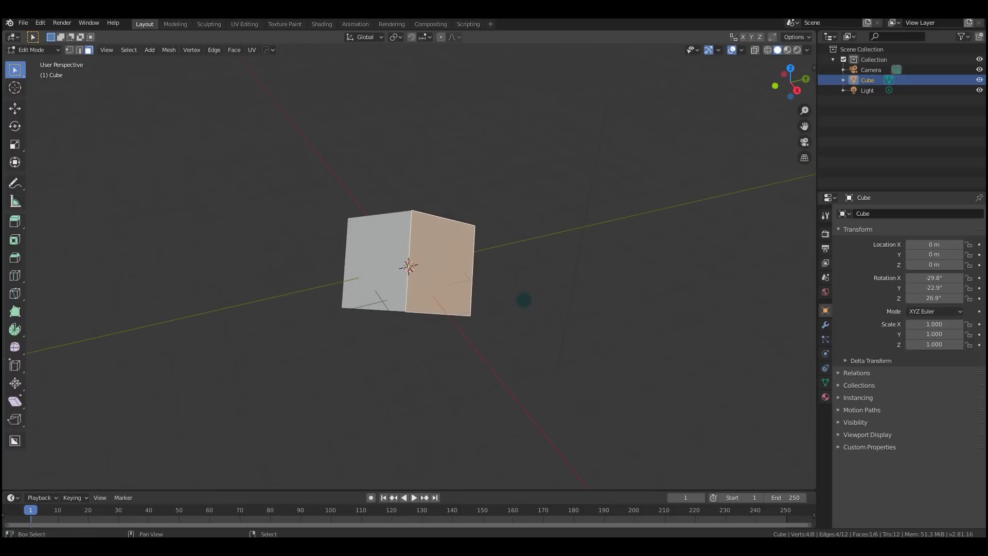
pyautogui.press('shift+KP_7')
pyautogui.scroll(4, 412, 287)
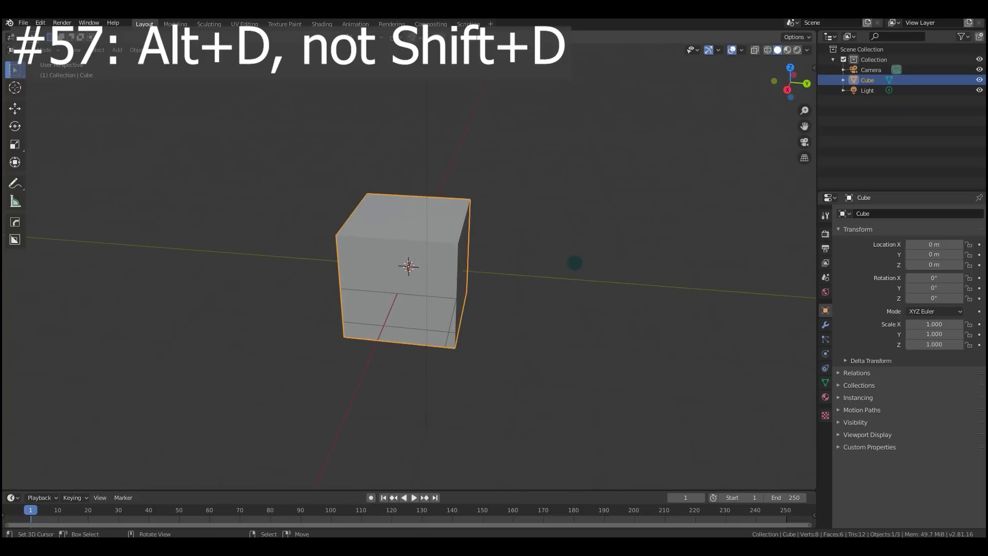
# Try a regular duplicate of the cube about 4.9 m along the Y axis, and undo it
pyautogui.moveTo(574, 263); pyautogui.dragTo(496, 335, button='middle')
pyautogui.hotkey('alt', 'd')
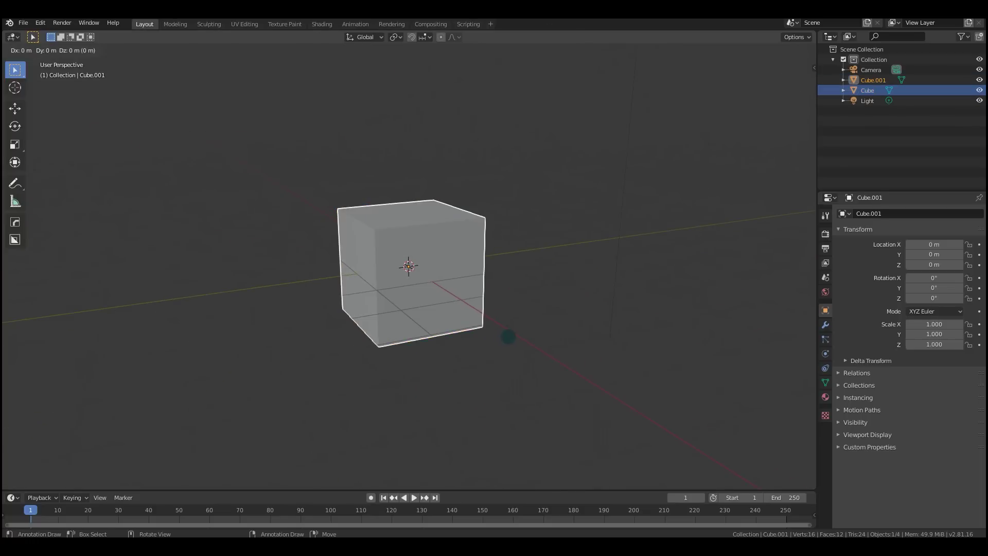
pyautogui.press('y')
pyautogui.click(711, 315)
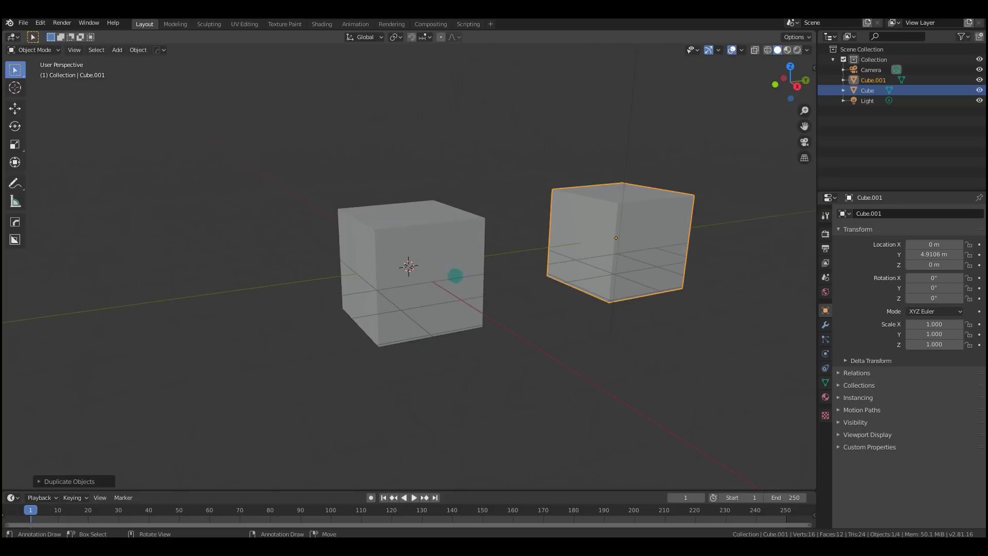
pyautogui.hotkey('ctrl', 'z')
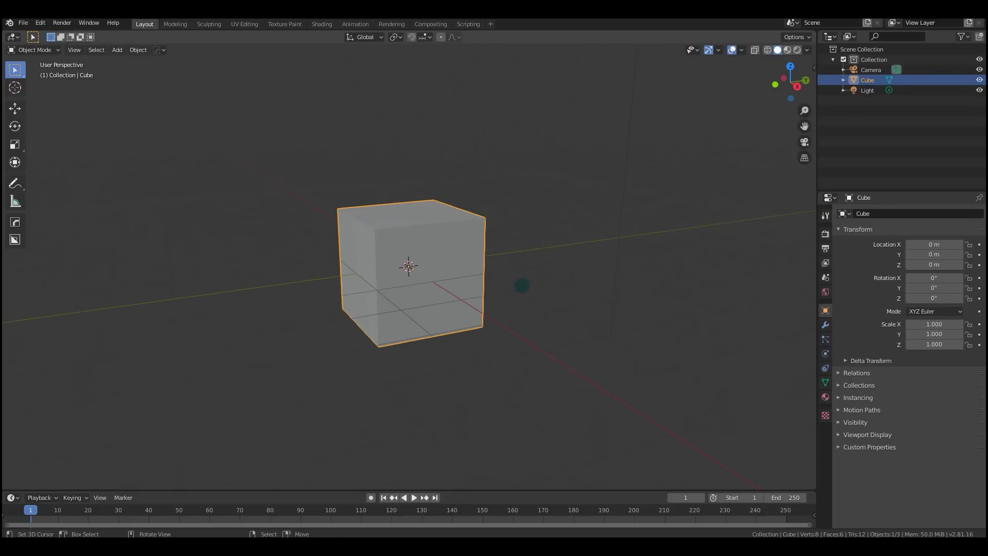
# Create two linked duplicates of the cube, one about 5.2 m along the Y axis and the other placed freely behind the original
pyautogui.hotkey('alt', 'd')
pyautogui.press('y')
pyautogui.click(744, 277)
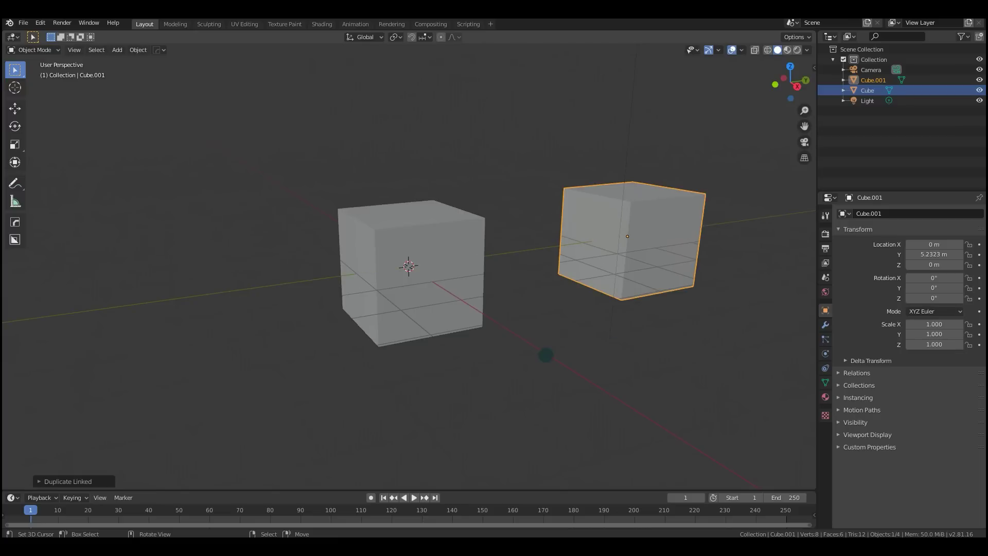
pyautogui.scroll(-4, 409, 268)
pyautogui.hotkey('alt', 'd')
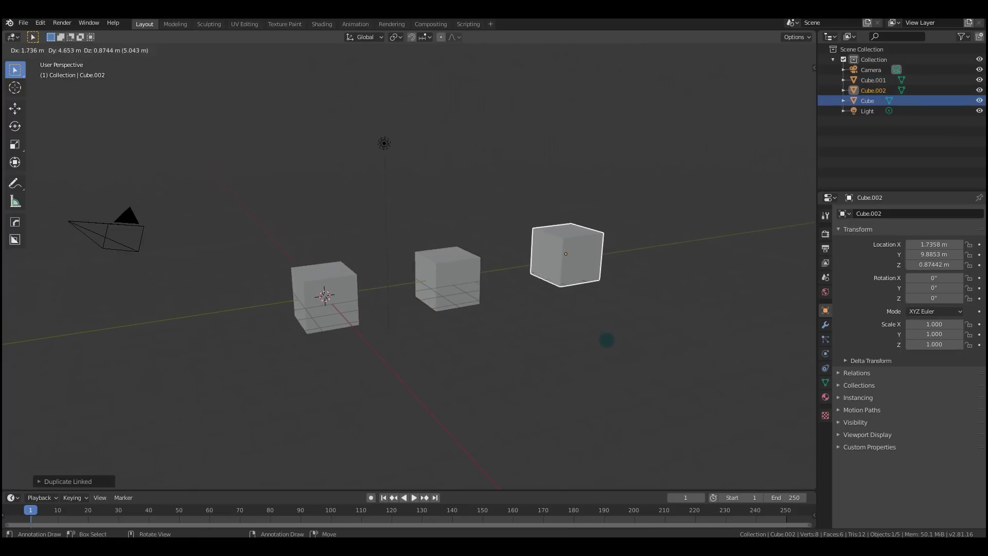
pyautogui.click(331, 331)
# Enter Edit Mode on the original cube at the origin and inset its top face using face selection
pyautogui.click(327, 327)
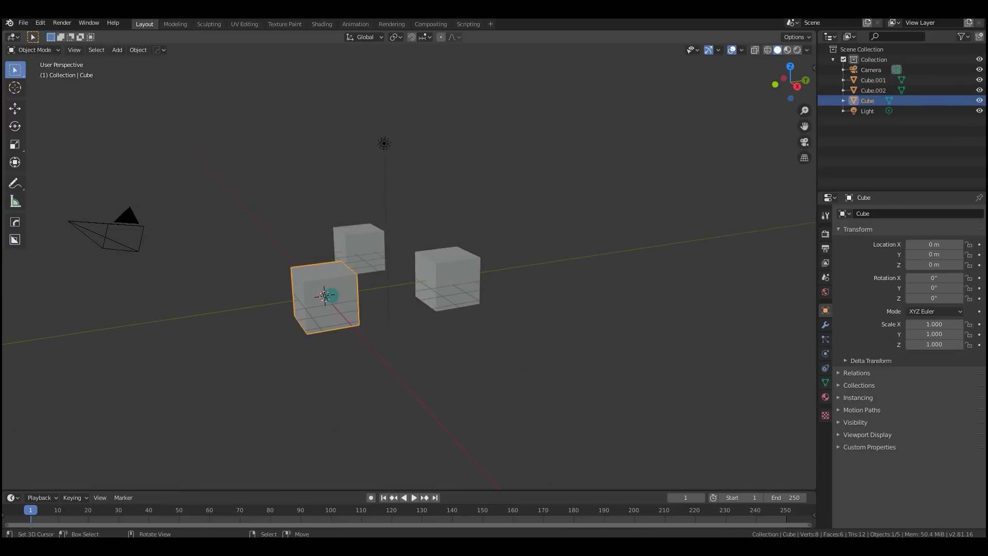
pyautogui.press('Tab')
pyautogui.scroll(3, 330, 296)
pyautogui.click(332, 295)
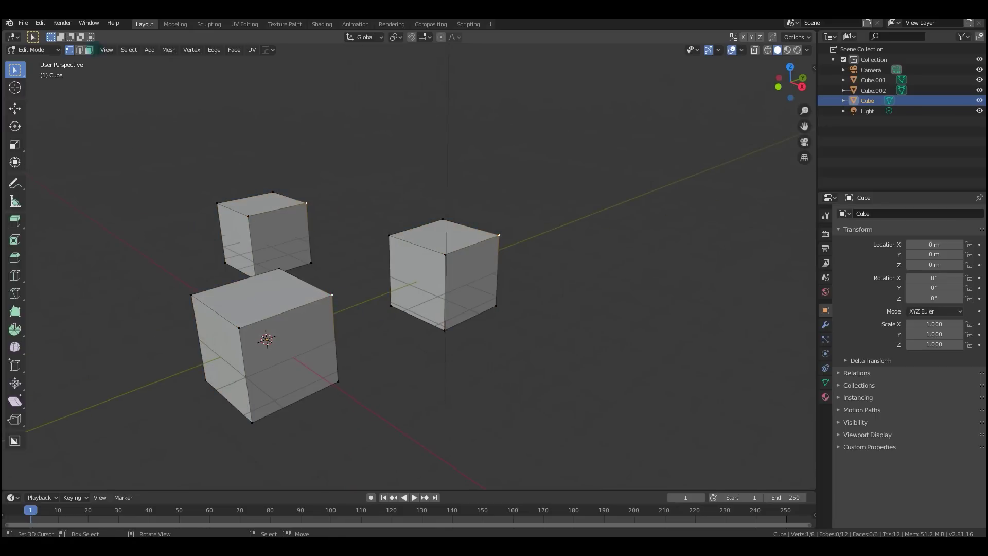
pyautogui.click(89, 50)
pyautogui.click(249, 305)
pyautogui.press('i')
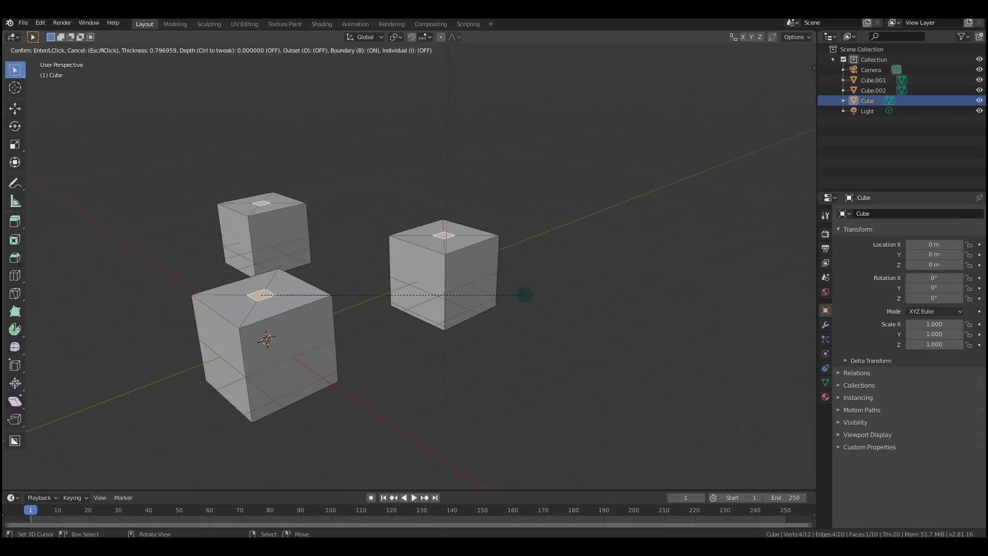
pyautogui.click(530, 294)
# Extrude the inset face upward into a neck, and extrude its top outward by scaling about 3.55 times in X and Y
pyautogui.press('e')
pyautogui.click(529, 229)
pyautogui.moveTo(529, 230); pyautogui.dragTo(444, 264, button='middle')
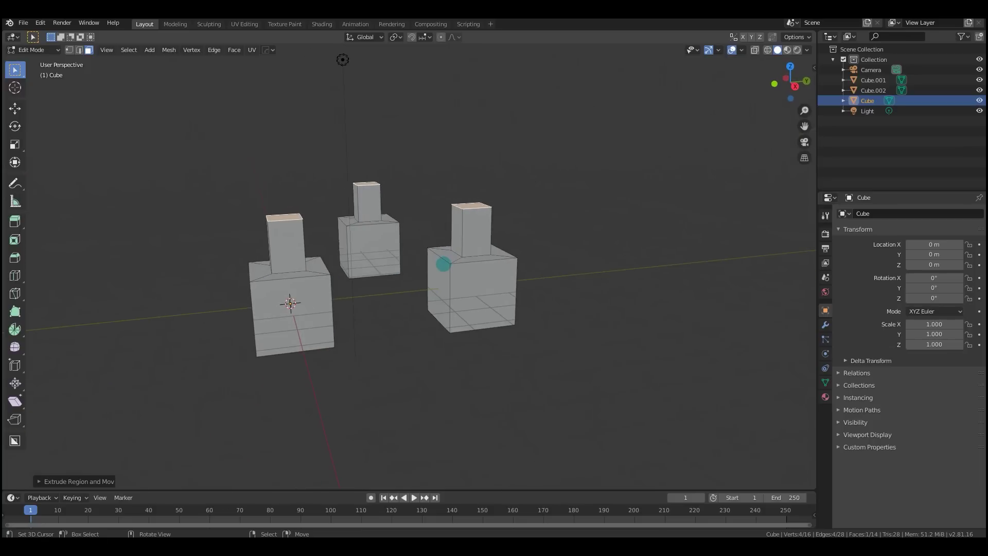
pyautogui.press('s')
pyautogui.hotkey('shift', 'z')
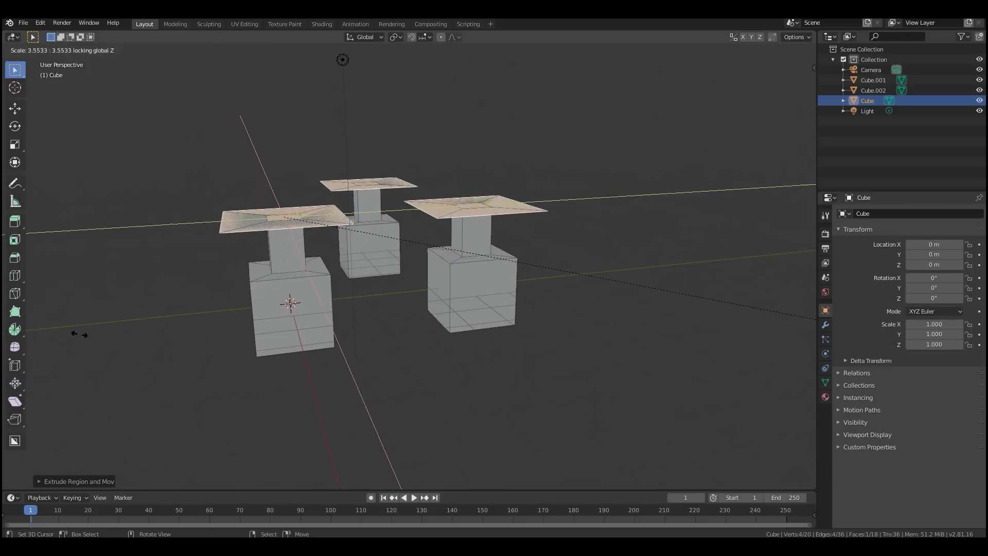
pyautogui.click(79, 335)
# Extrude the widened top face upward about 3.3 m and return to Object Mode
pyautogui.press('e')
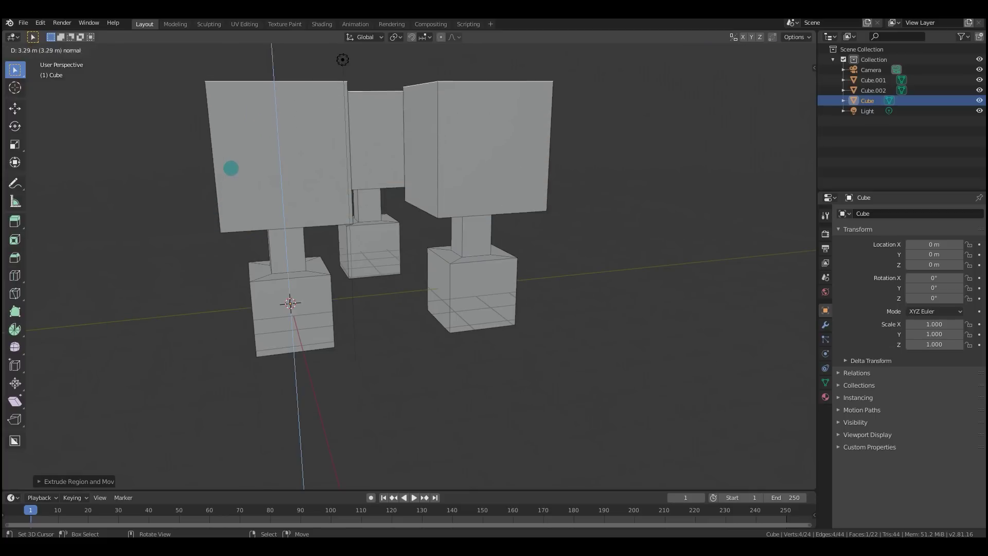
pyautogui.click(231, 168)
pyautogui.press('Tab')
# Delete both linked duplicates, keeping only the original object at the origin
pyautogui.moveTo(302, 190); pyautogui.dragTo(379, 277, button='middle')
pyautogui.click(465, 258)
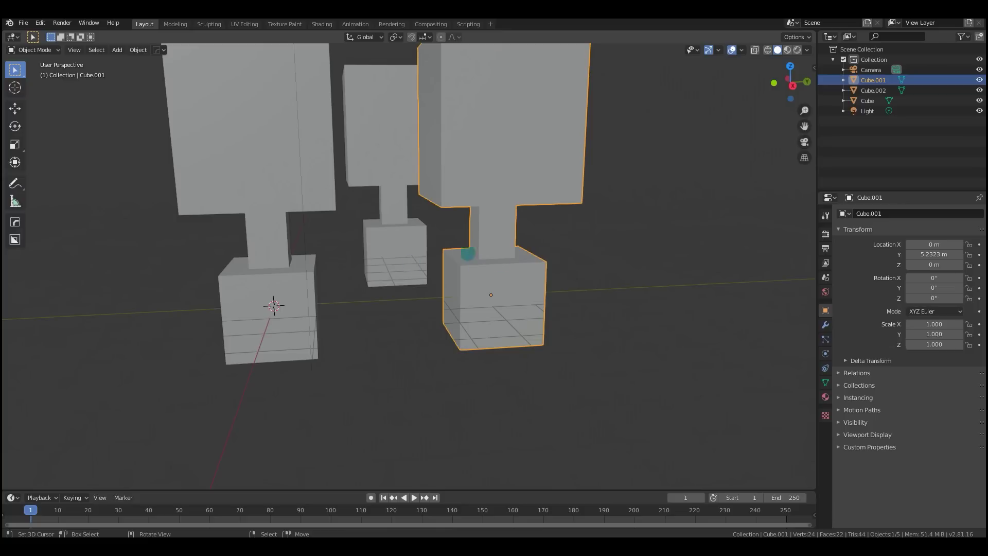
pyautogui.press('Delete')
pyautogui.click(403, 246)
pyautogui.press('Delete')
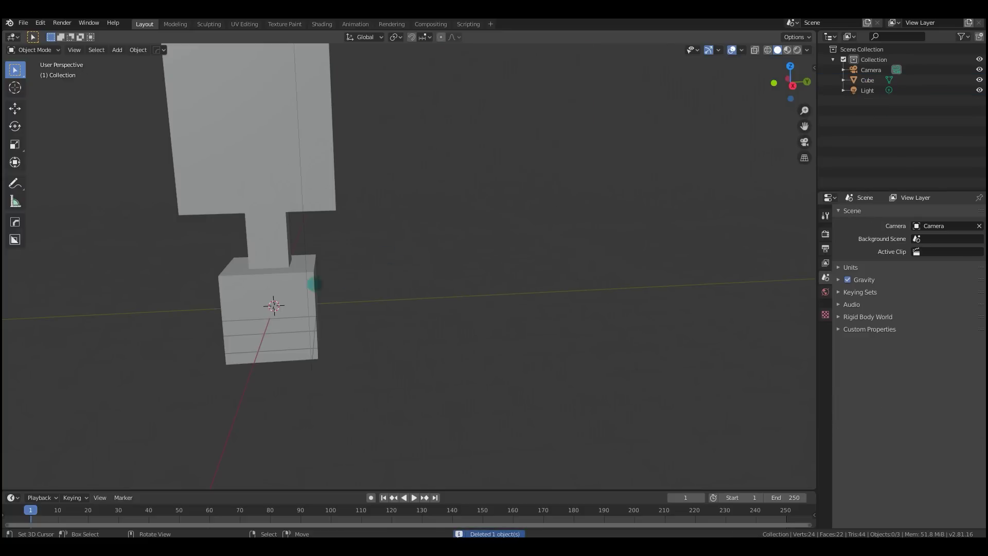
# Make regular, unlinked duplicates of the remaining object, placing the first about 6.4 m along the Y axis
pyautogui.click(314, 284)
pyautogui.hotkey('shift', 'd')
pyautogui.click(559, 300)
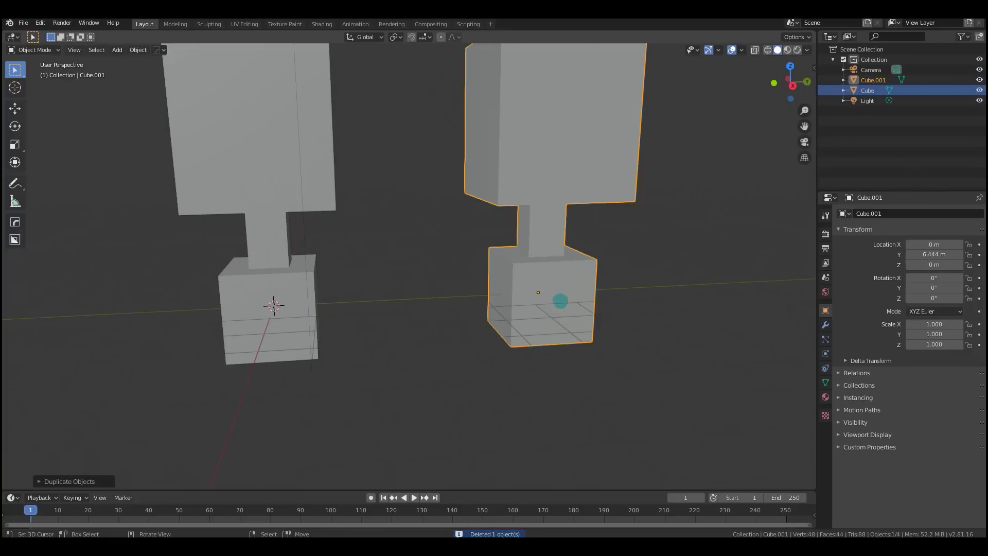
pyautogui.hotkey('shift', 'd')
pyautogui.click(281, 228)
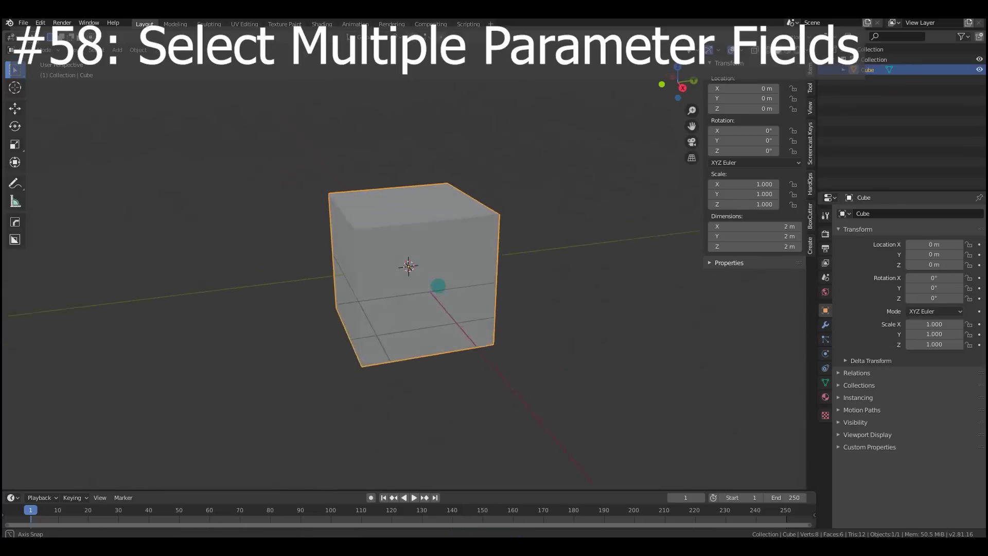
# Set the cube's X, Y and Z scale to 3 in a single multi-field entry
pyautogui.moveTo(747, 183)
pyautogui.mouseDown()
pyautogui.moveTo(747, 194)
pyautogui.moveTo(717, 194)
pyautogui.mouseUp()
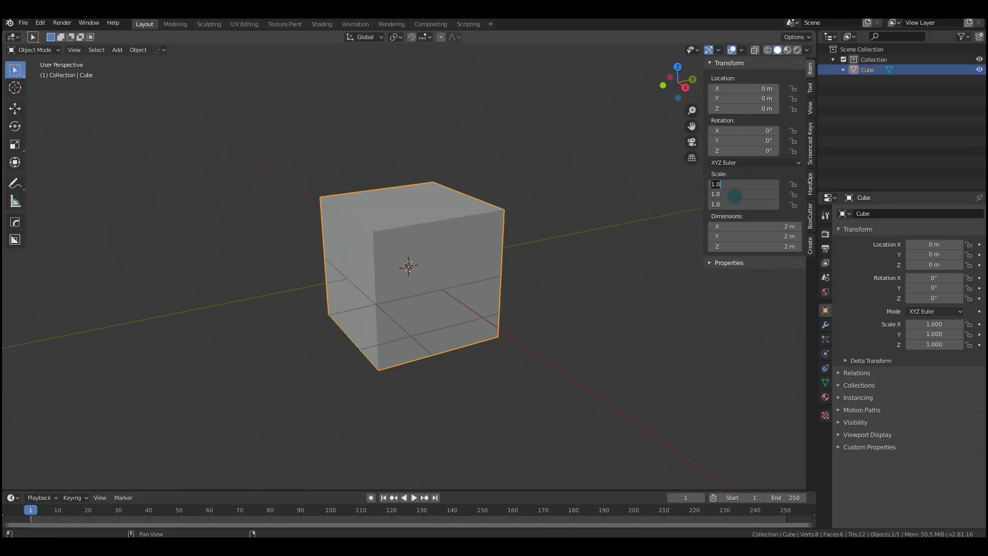
pyautogui.write('3')
pyautogui.press('Return')
pyautogui.scroll(-5, 587, 235)
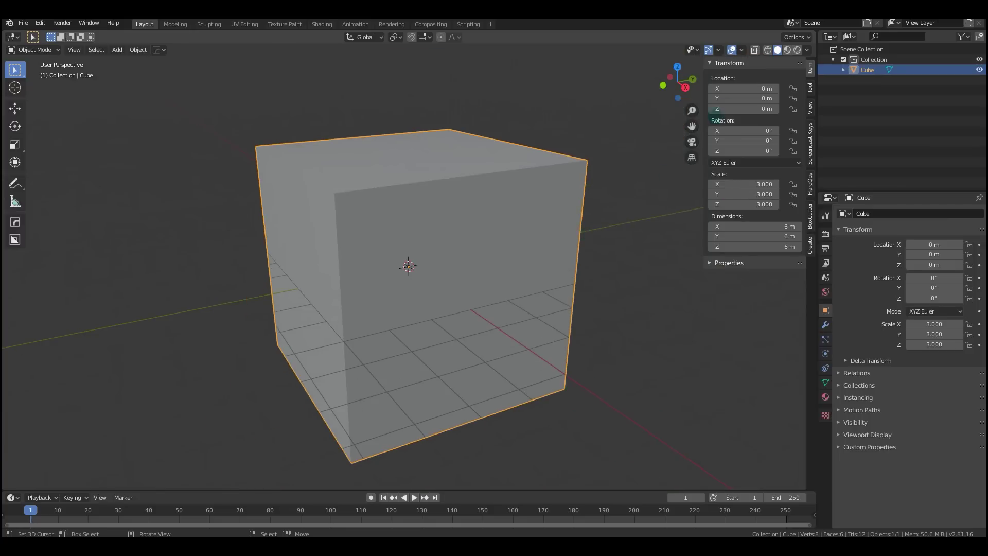
# Move the cube freely away from the origin in two stages, to about X 58.7 m, Y 56 m and Z 12.4 m
pyautogui.scroll(-7, 556, 281)
pyautogui.press('g')
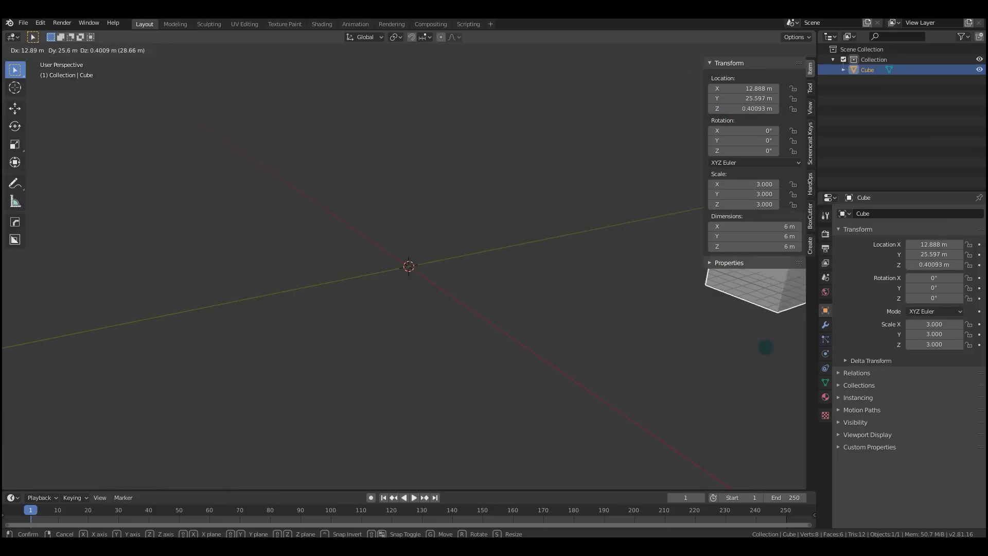
pyautogui.click(663, 285)
pyautogui.moveTo(663, 285); pyautogui.dragTo(652, 303, button='middle')
pyautogui.press('g')
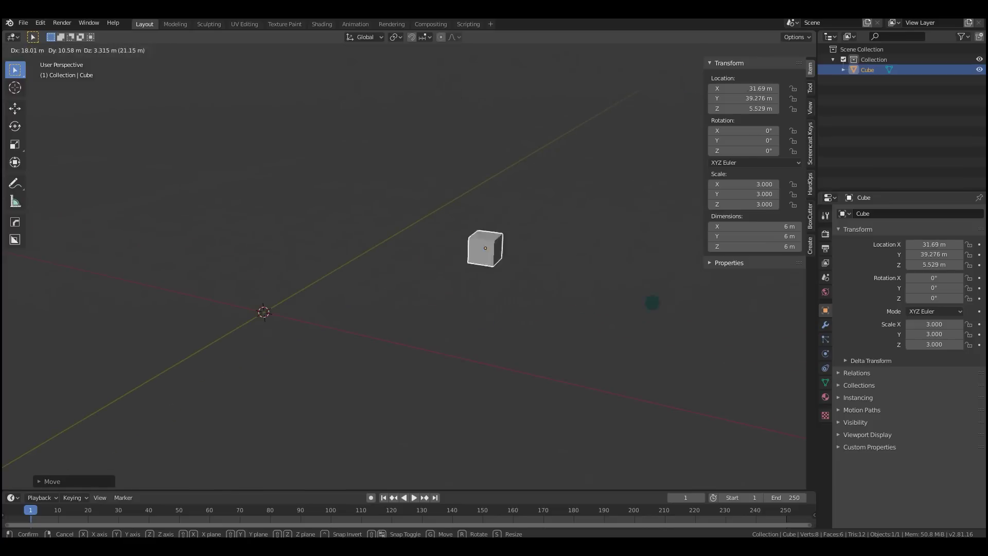
pyautogui.click(701, 291)
# Set the cube's X, Y and Z location to 0 in a single multi-field entry
pyautogui.moveTo(744, 88); pyautogui.dragTo(744, 108)
pyautogui.write('0')
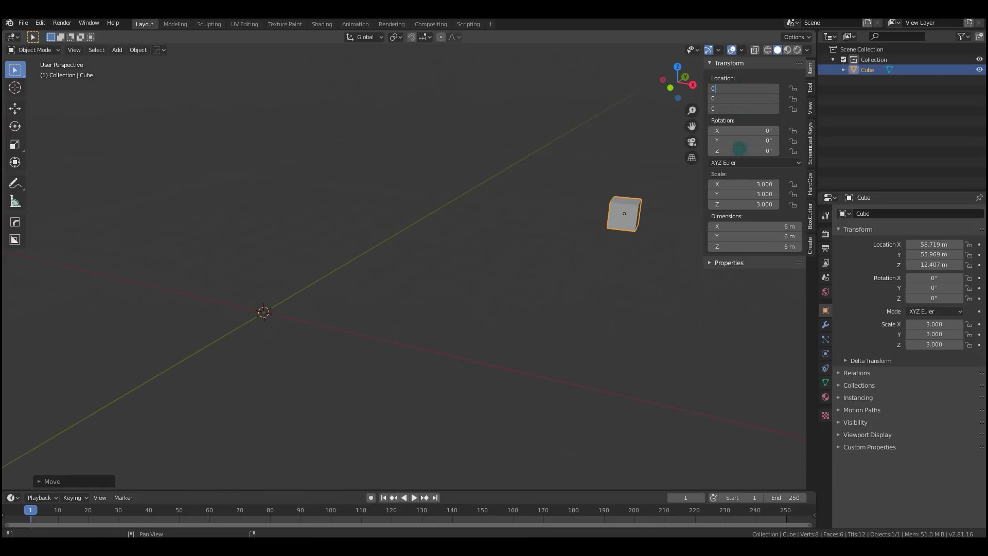
pyautogui.press('Return')
# Move the cube freely to about X 23.2 m, Y 32.5 m and Z 1.1 m, and undo the move
pyautogui.moveTo(353, 299); pyautogui.dragTo(587, 186, button='middle')
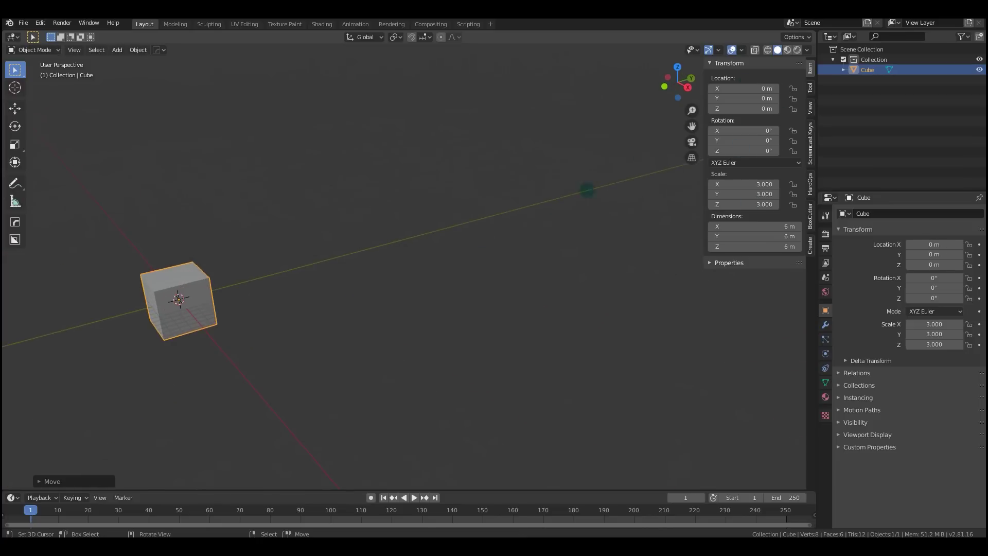
pyautogui.keyDown('shift'); pyautogui.moveTo(482, 223); pyautogui.dragTo(595, 188, button='middle'); pyautogui.keyUp('shift')
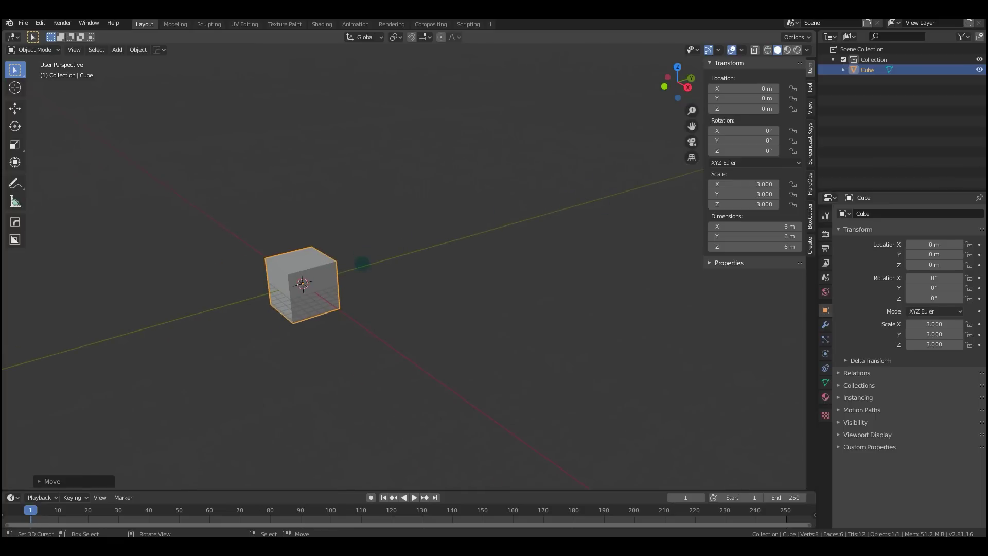
pyautogui.press('g')
pyautogui.click(706, 248)
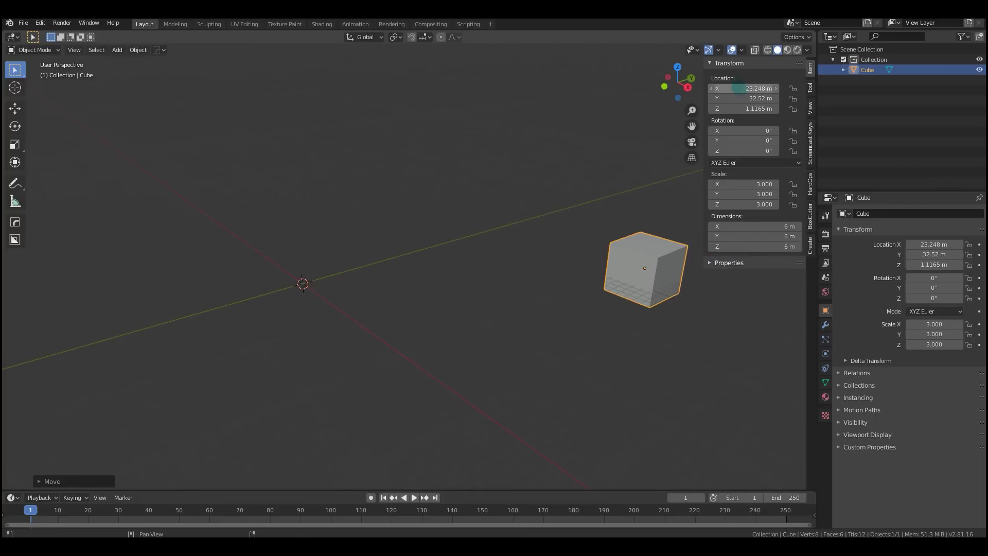
pyautogui.hotkey('ctrl', 'z')
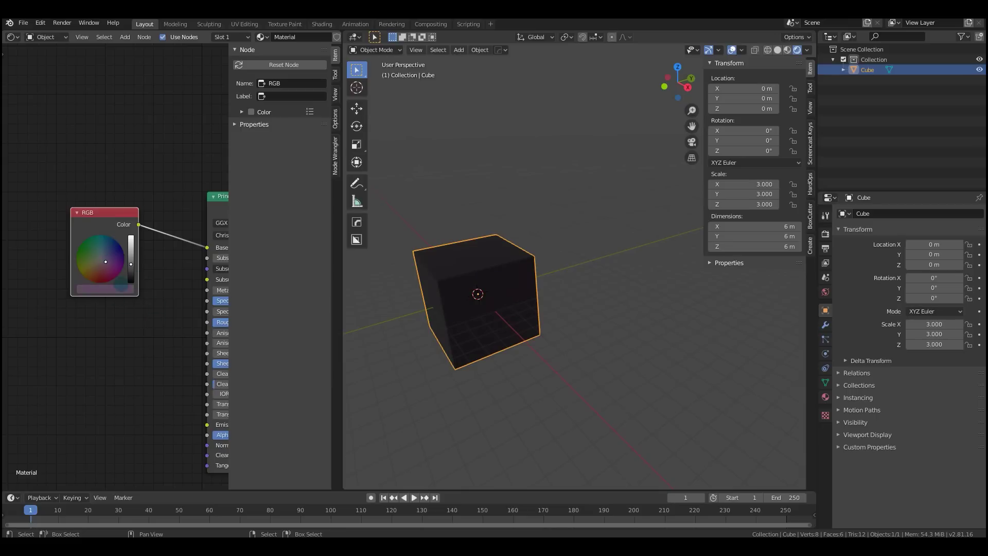
# Set all four color channels of the RGB node to 1 in a single entry, and shift the node slightly in the graph
pyautogui.moveTo(372, 327); pyautogui.dragTo(397, 323, button='middle')
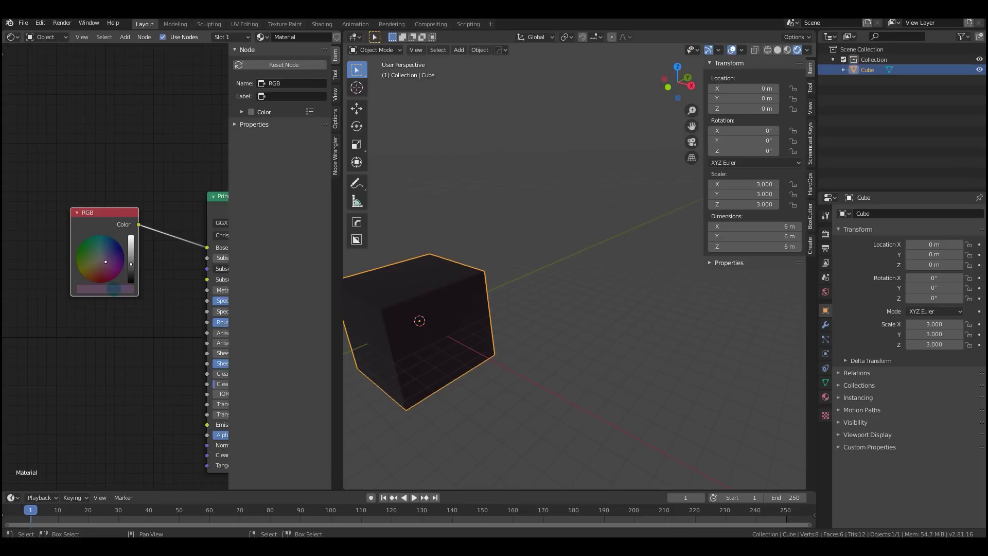
pyautogui.click(113, 288)
pyautogui.click(127, 245)
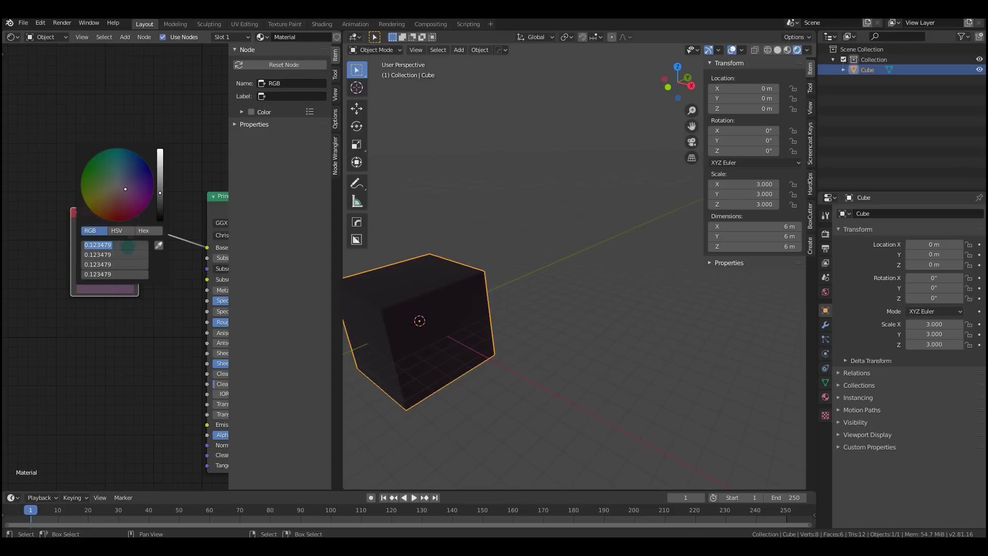
pyautogui.write('1')
pyautogui.press('Return')
pyautogui.moveTo(465, 243); pyautogui.dragTo(578, 298, button='middle')
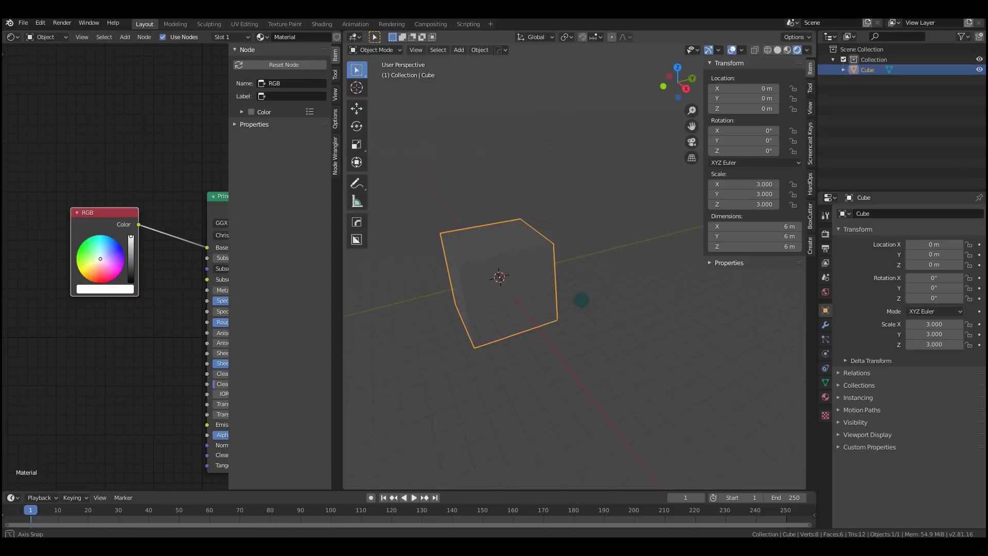
pyautogui.scroll(-1, 114, 266)
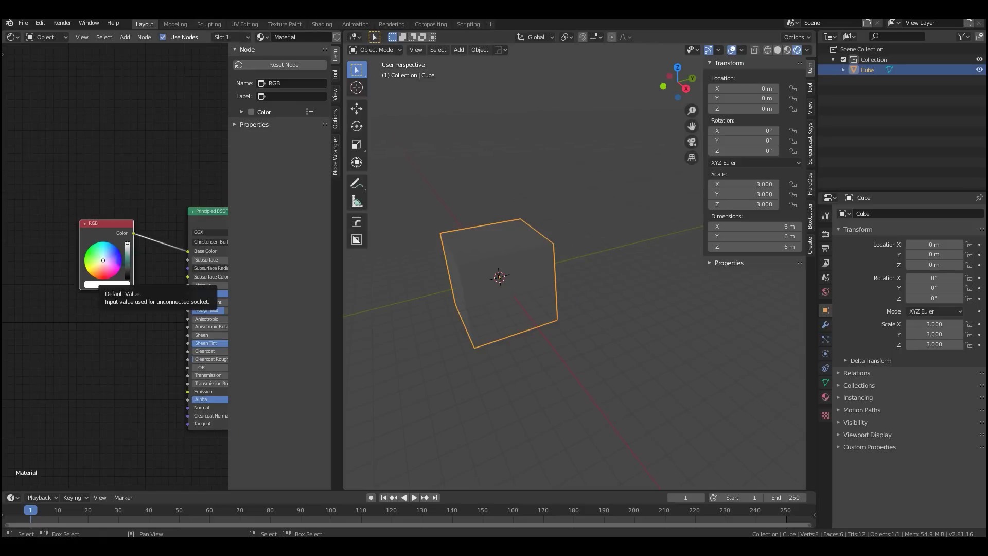
pyautogui.moveTo(103, 223)
pyautogui.mouseDown()
pyautogui.moveTo(123, 228)
pyautogui.moveTo(111, 220)
pyautogui.mouseUp()
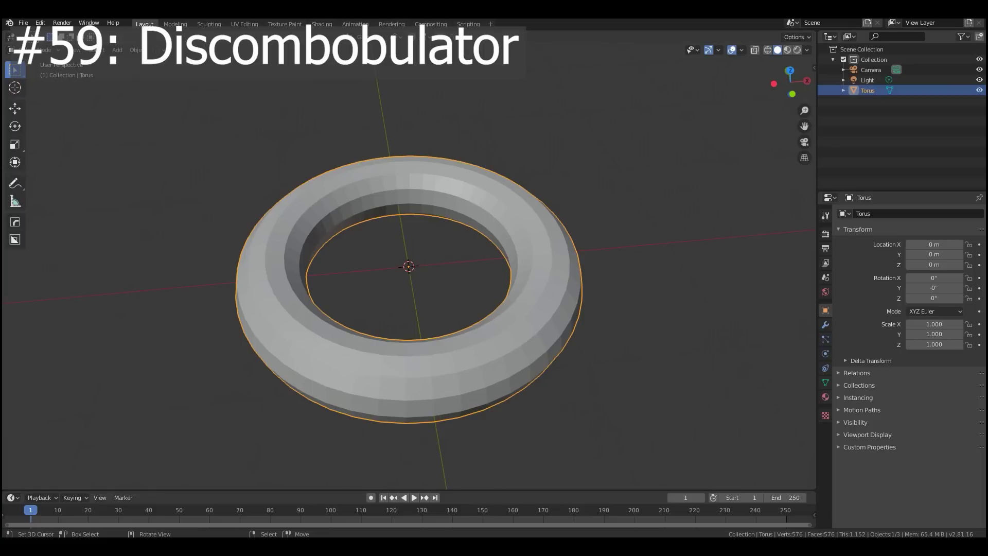
# Check in the preferences that the Add Mesh: Discombobulator add-on is enabled, filtering the add-ons by "dis", and close the preferences
pyautogui.click(62, 22)
pyautogui.click(40, 23)
pyautogui.click(74, 170)
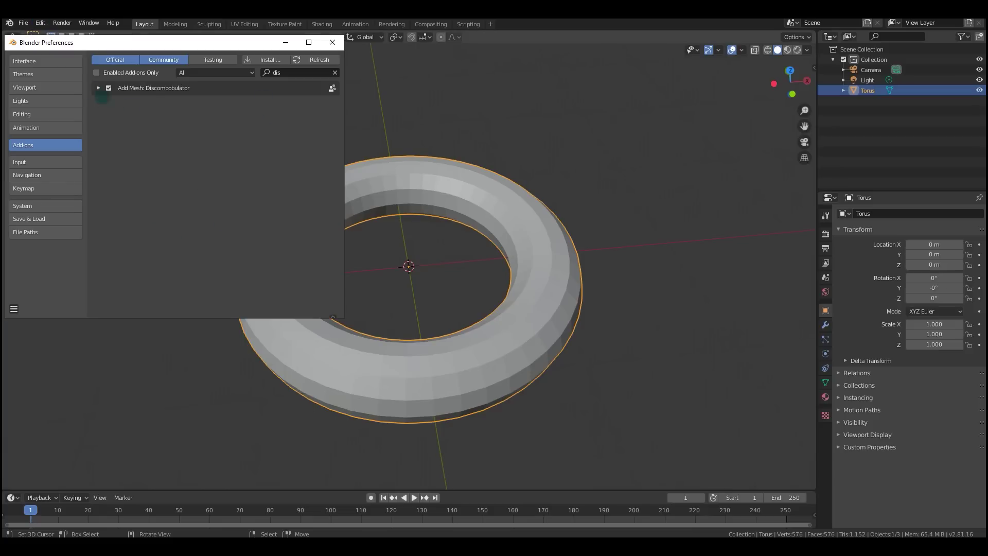
pyautogui.click(333, 43)
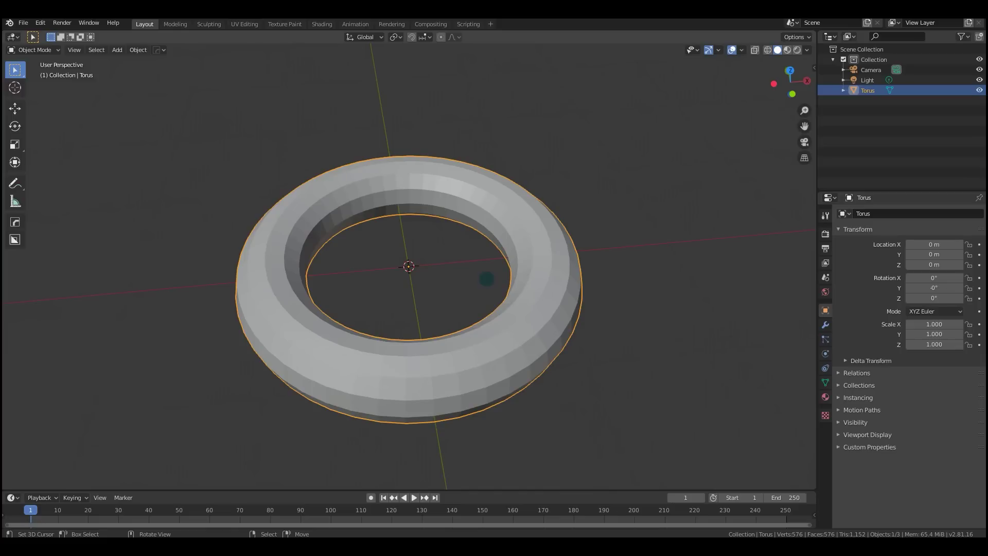
# Run the Discombobulator on the selected torus with its default protrusion and doodad settings
pyautogui.press('F3')
pyautogui.write('Discombobulator')
pyautogui.press('Return')
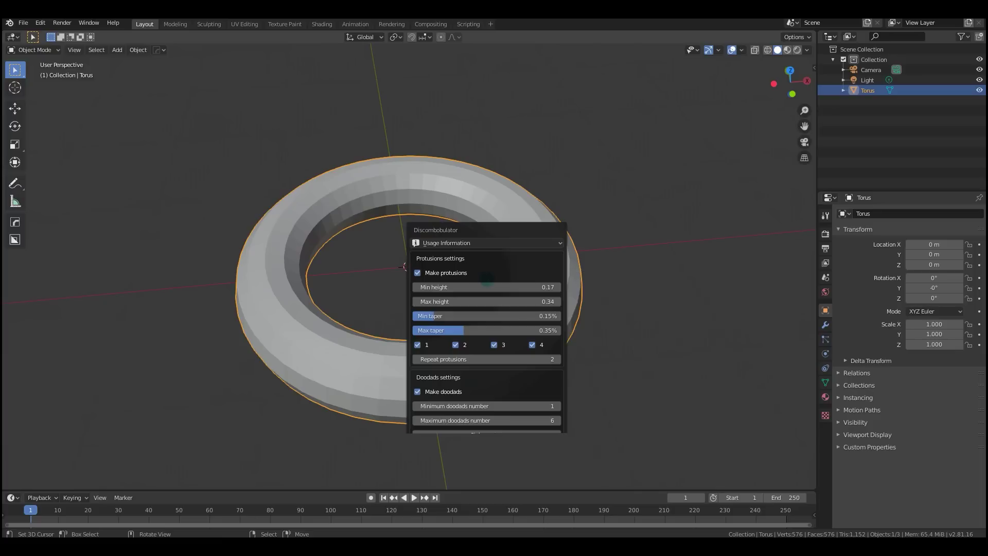
pyautogui.moveTo(460, 244); pyautogui.dragTo(618, 169)
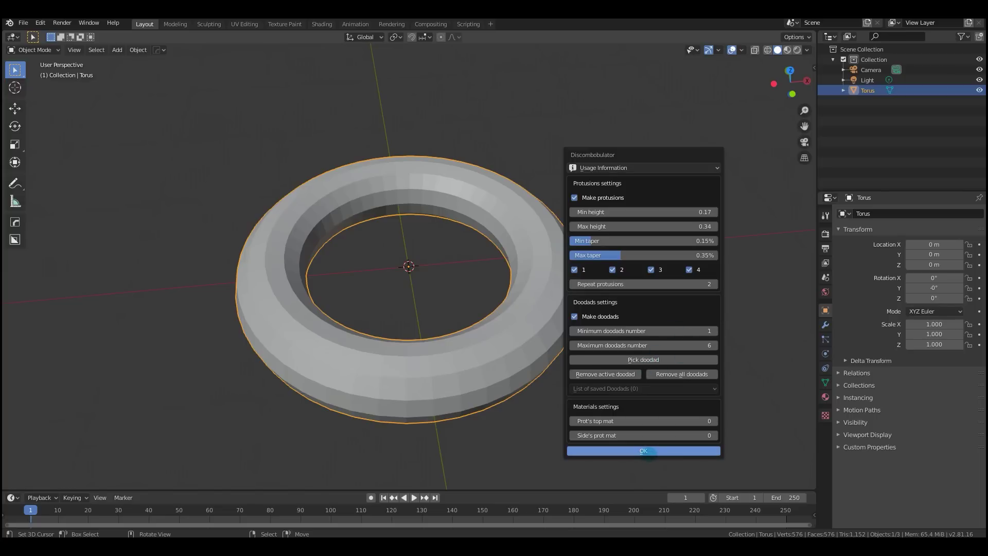
pyautogui.click(646, 452)
pyautogui.moveTo(512, 294); pyautogui.dragTo(497, 280, button='middle')
pyautogui.scroll(2, 494, 243)
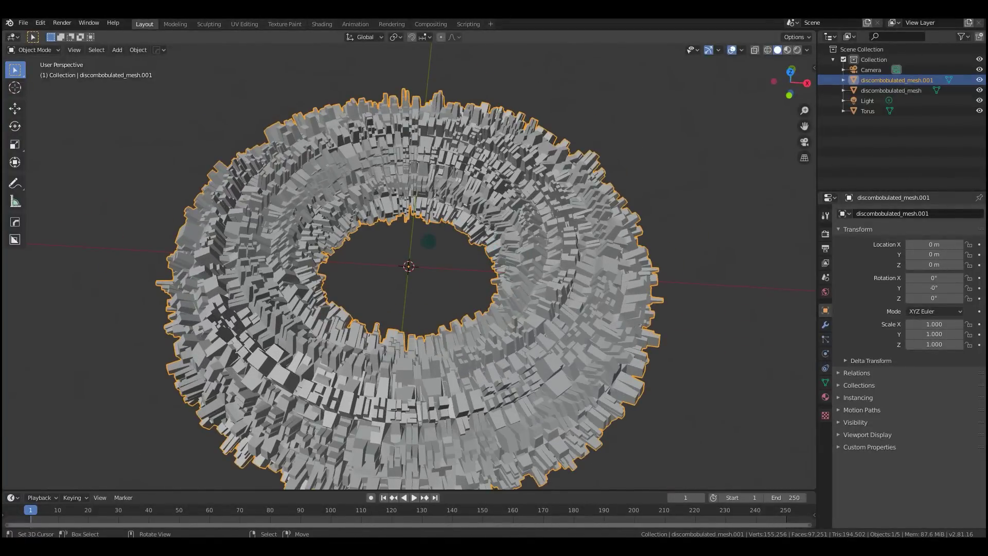
pyautogui.moveTo(385, 282); pyautogui.dragTo(446, 240, button='middle')
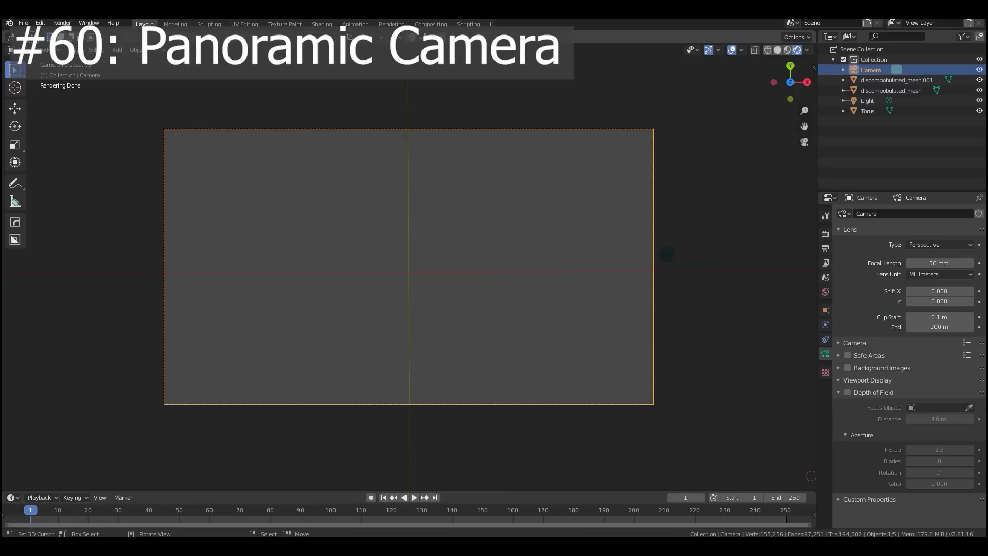
# Try the Orthographic lens type on the camera and change it to Panoramic
pyautogui.click(922, 244)
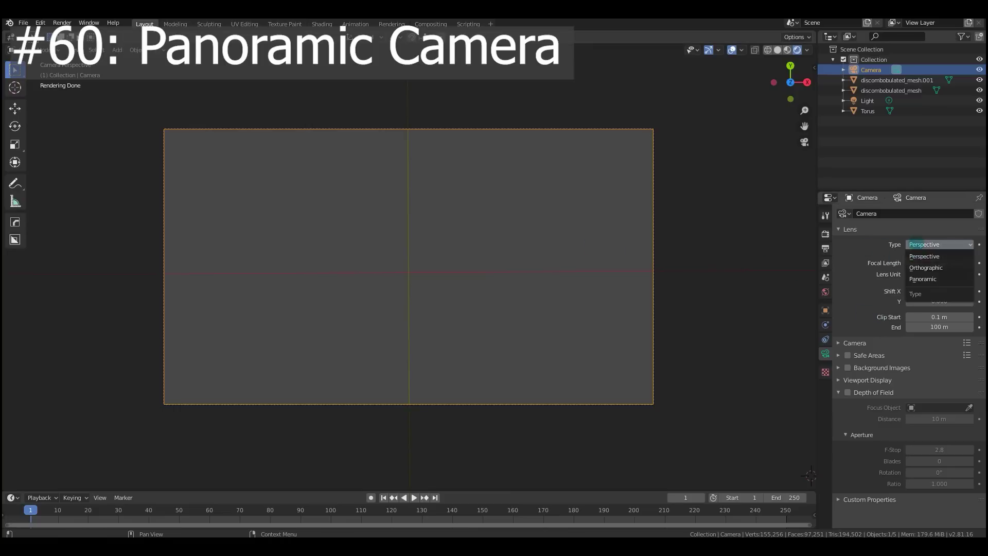
pyautogui.click(914, 265)
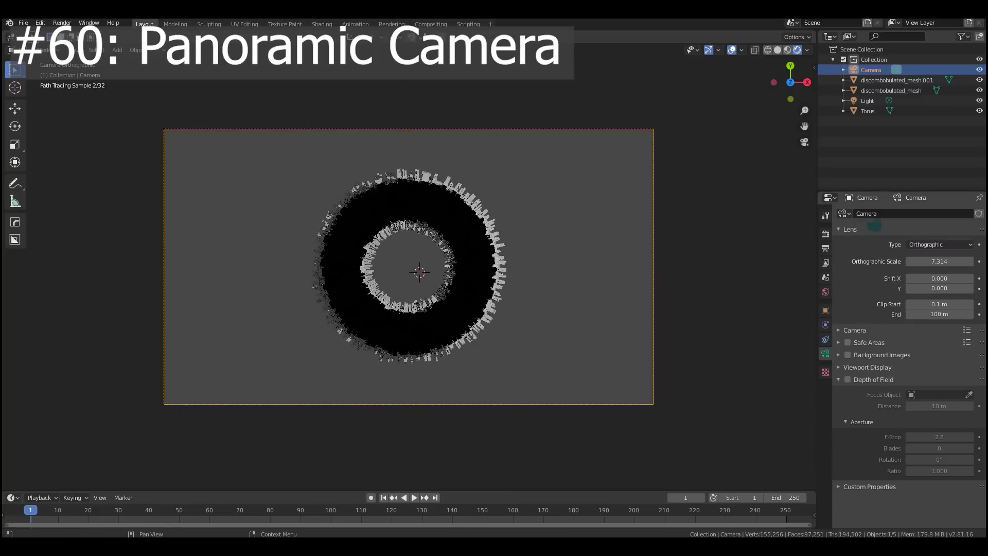
pyautogui.click(925, 244)
pyautogui.click(921, 278)
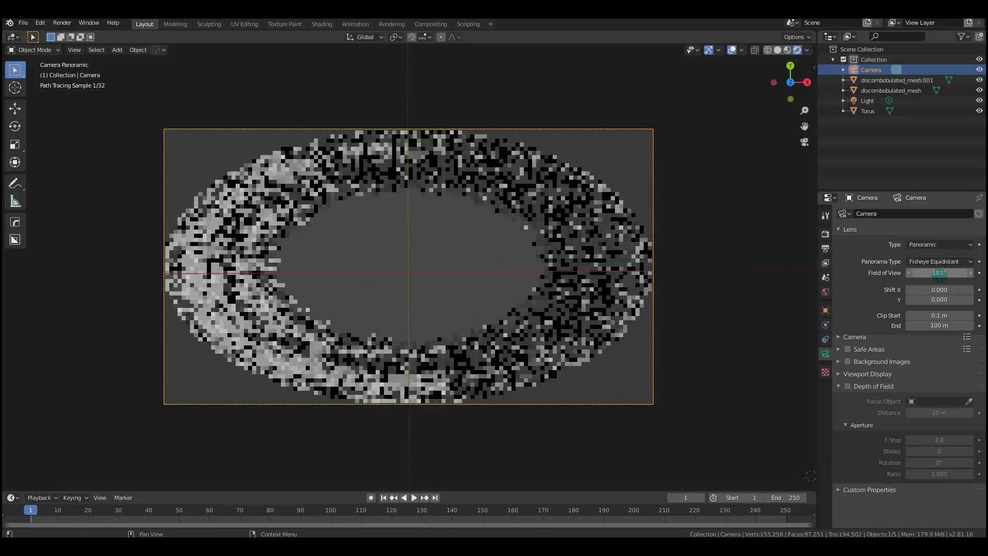
# Cycle the camera's panorama type through Equirectangular, Fisheye Equidistant and Fisheye Equisolid, and return it to Fisheye Equidistant
pyautogui.click(926, 262)
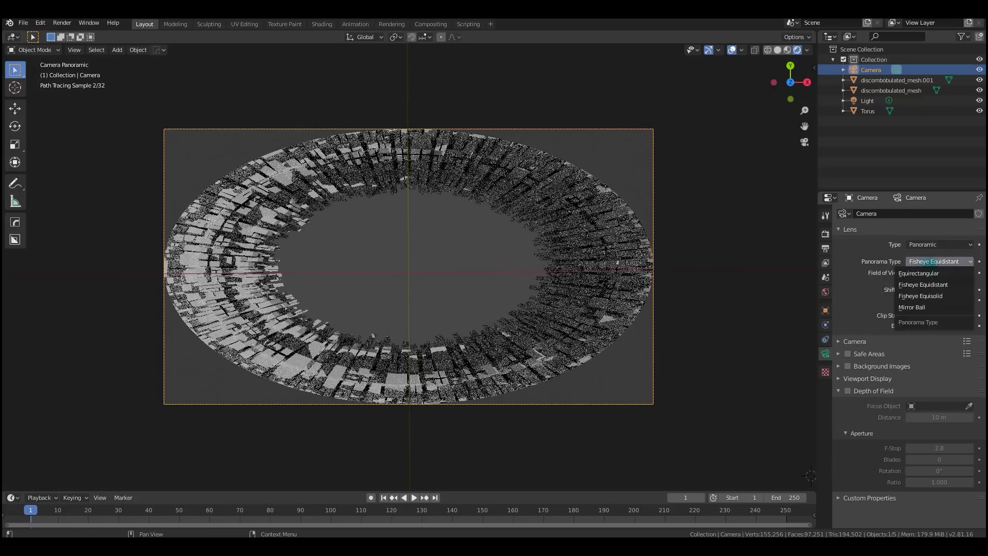
pyautogui.click(921, 273)
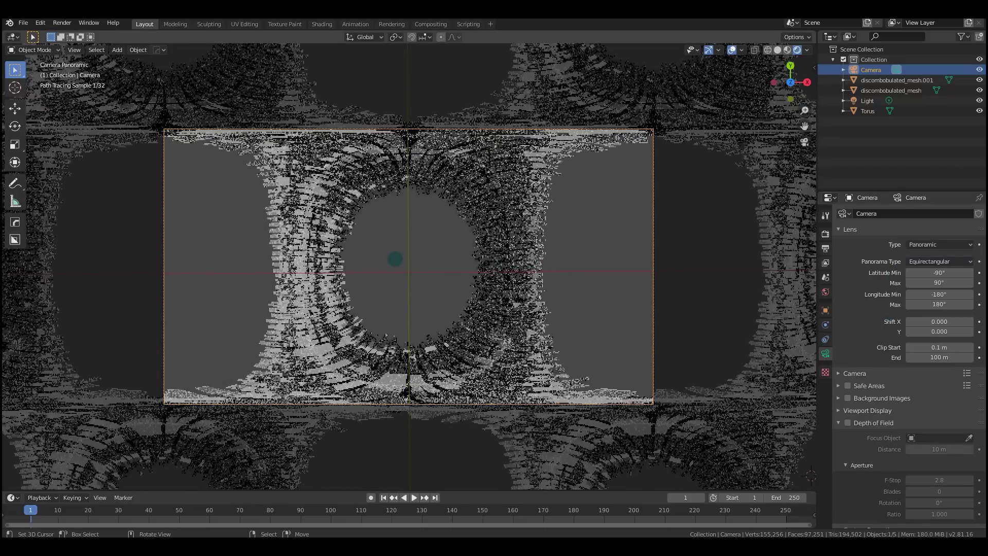
pyautogui.click(925, 262)
pyautogui.click(924, 285)
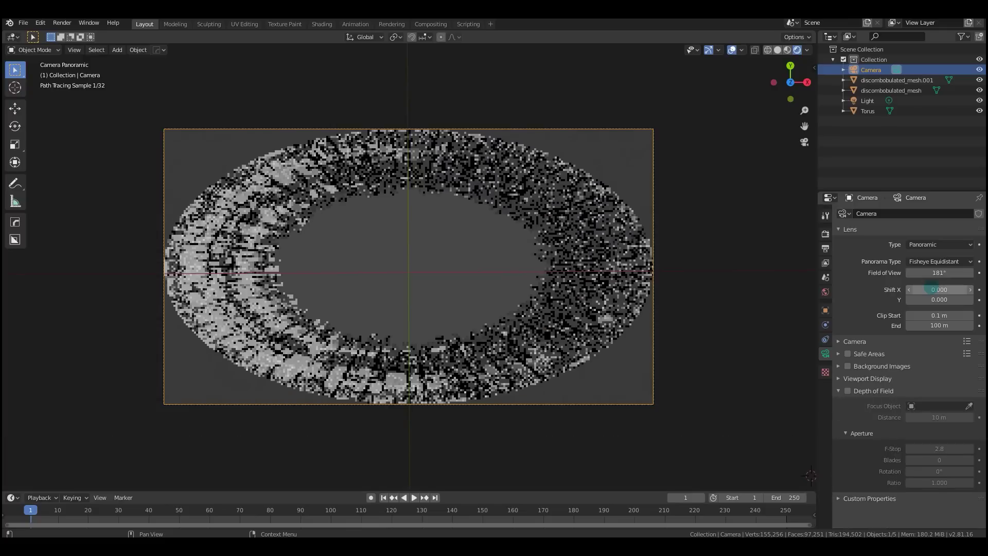
pyautogui.click(927, 262)
pyautogui.click(927, 295)
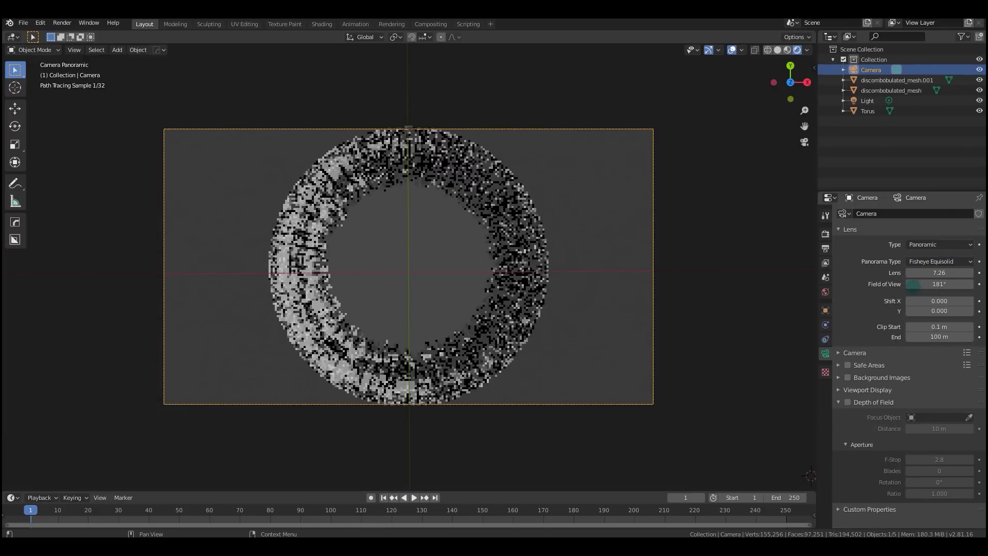
pyautogui.click(926, 262)
pyautogui.click(924, 284)
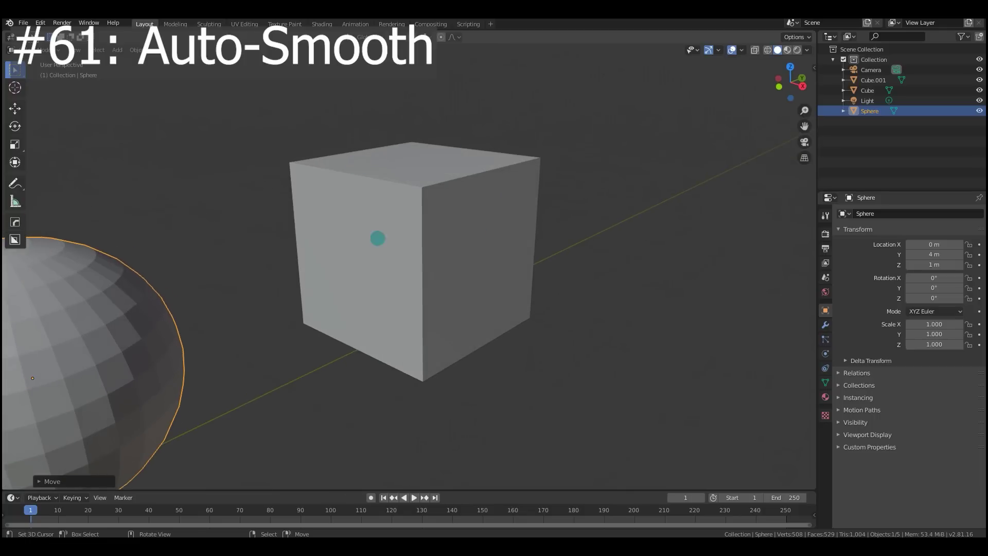
# Apply smooth shading to the sphere
pyautogui.scroll(2, 377, 236)
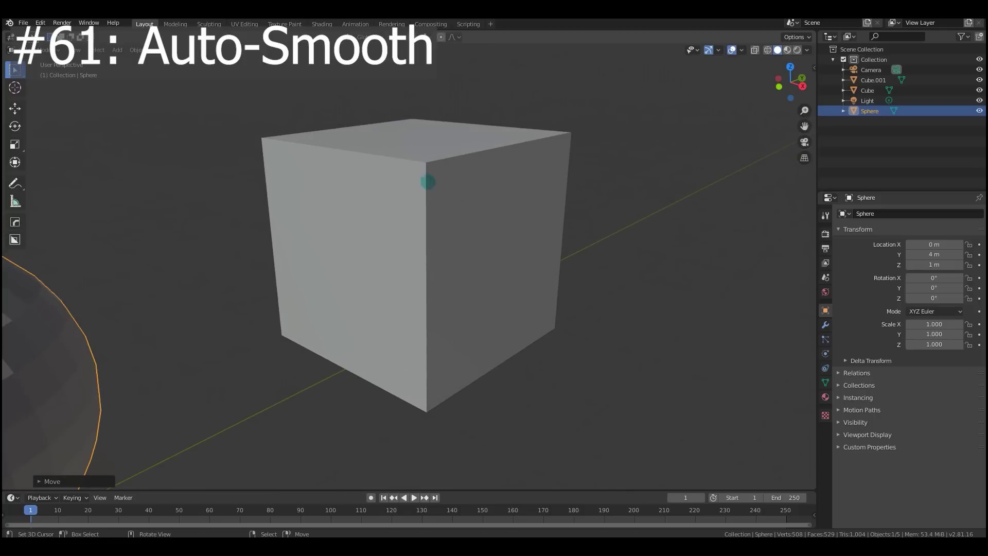
pyautogui.keyDown('shift'); pyautogui.moveTo(341, 261); pyautogui.dragTo(508, 189, button='middle'); pyautogui.keyUp('shift')
pyautogui.scroll(-2, 514, 205)
pyautogui.rightClick(175, 240)
pyautogui.click(175, 240)
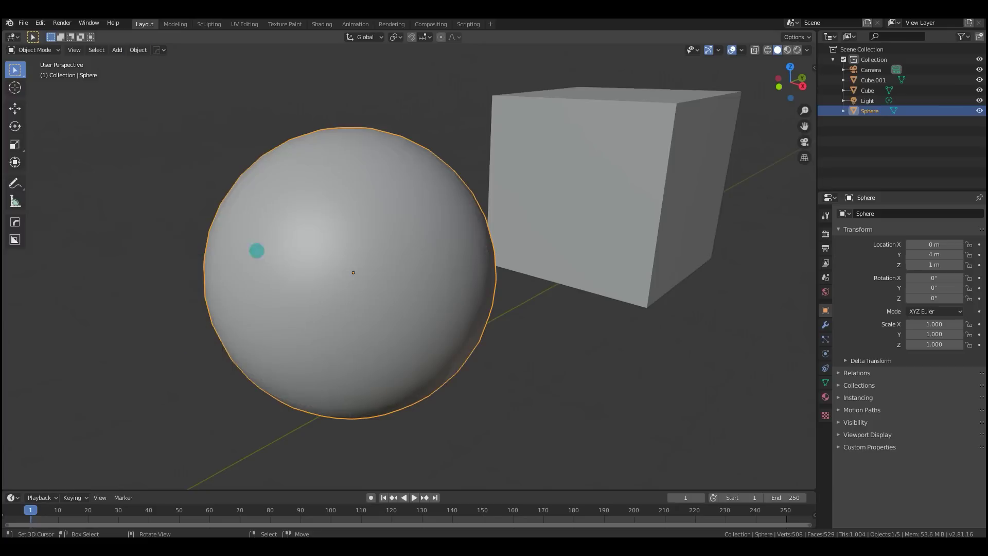
# Apply smooth shading to the cube with the rounded edge
pyautogui.scroll(-3, 409, 254)
pyautogui.moveTo(254, 250); pyautogui.dragTo(428, 212, button='middle')
pyautogui.scroll(1, 471, 242)
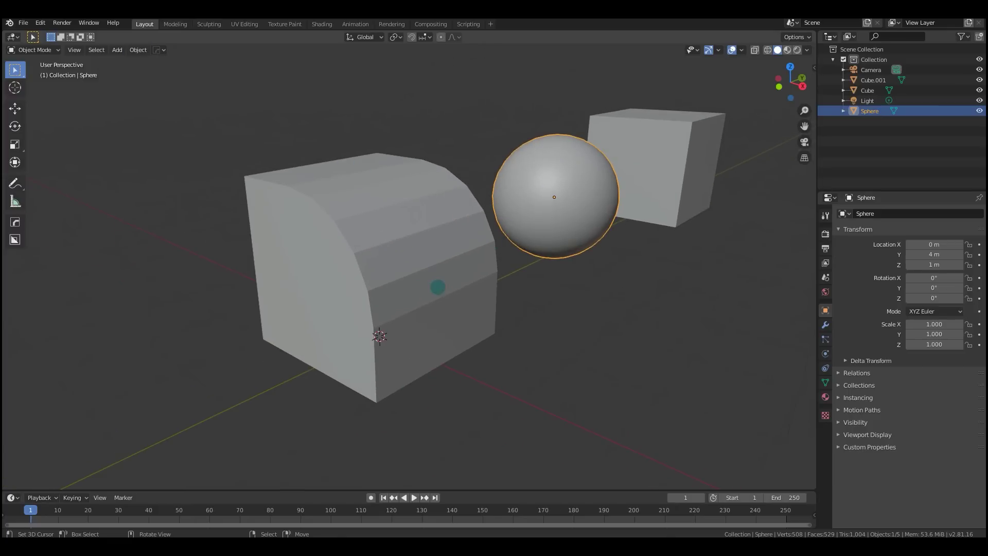
pyautogui.click(397, 272)
pyautogui.click(138, 50)
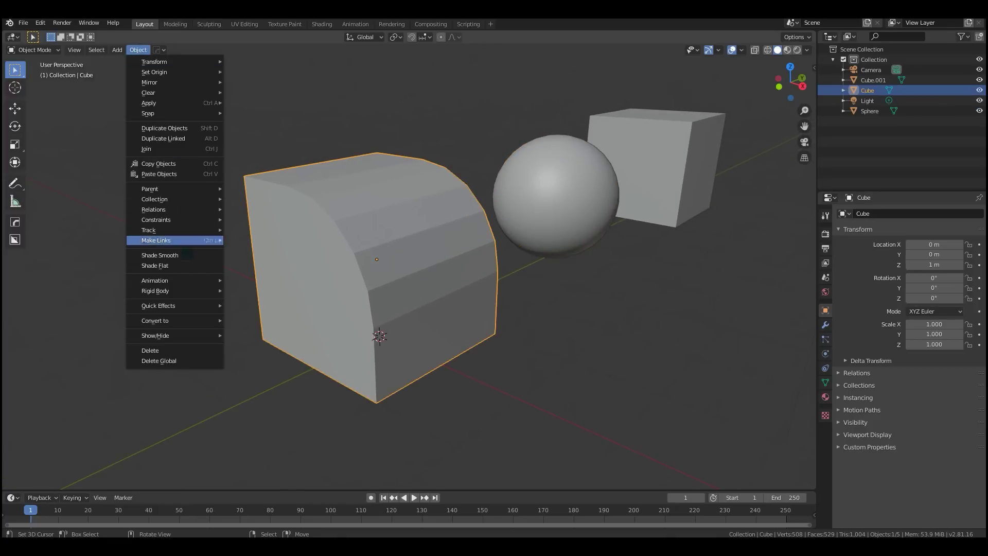
pyautogui.click(186, 264)
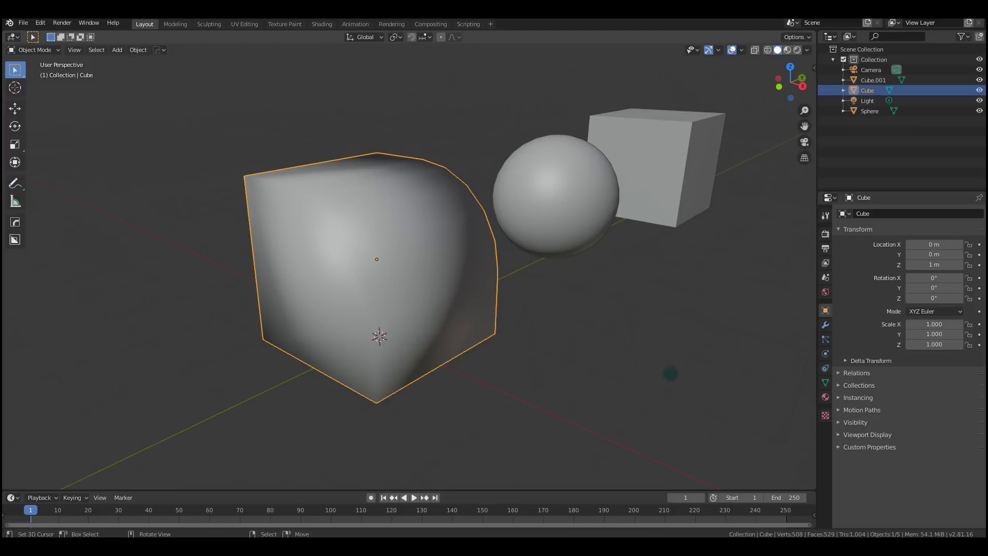
# Enable Auto Smooth in the normals settings of the rounded cube's mesh, and inspect its shading from several angles
pyautogui.click(825, 383)
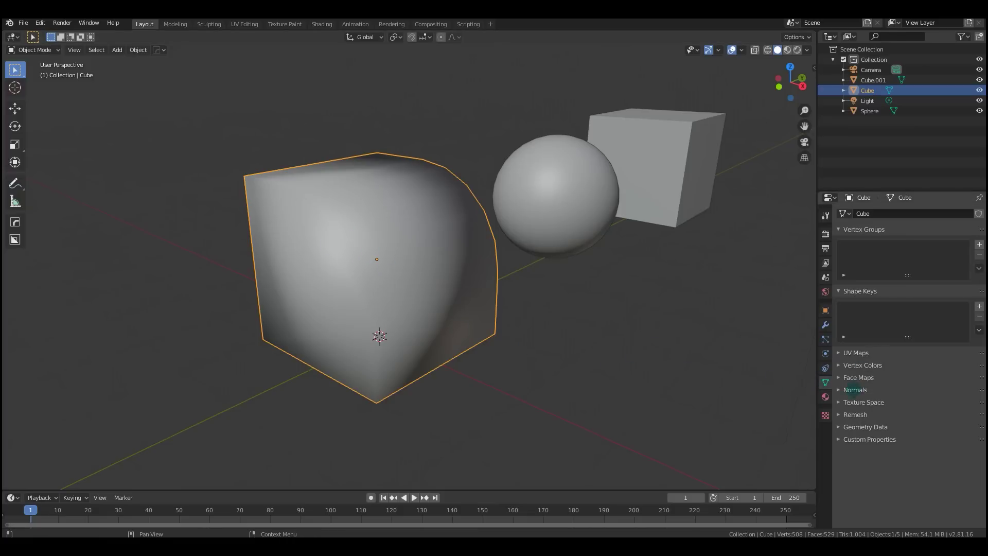
pyautogui.click(856, 389)
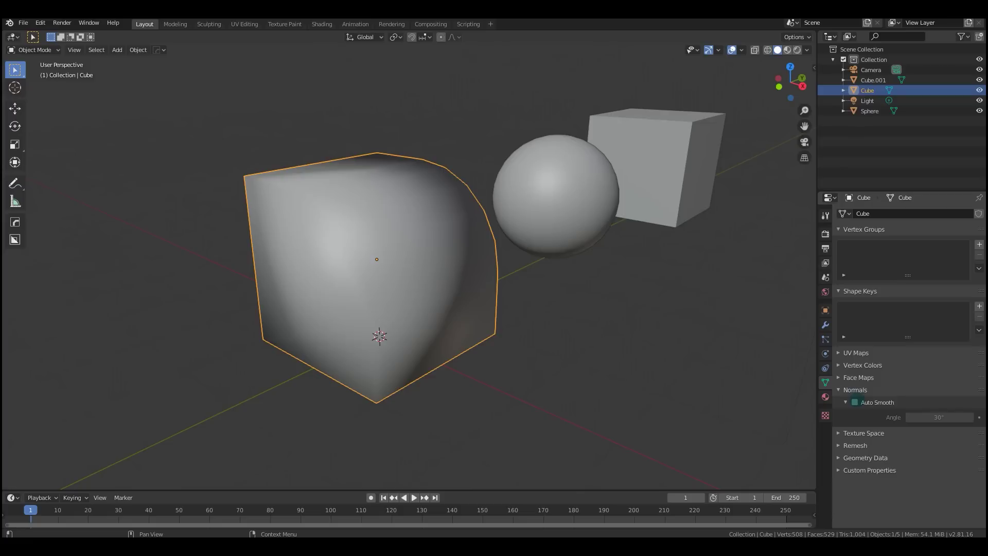
pyautogui.click(856, 402)
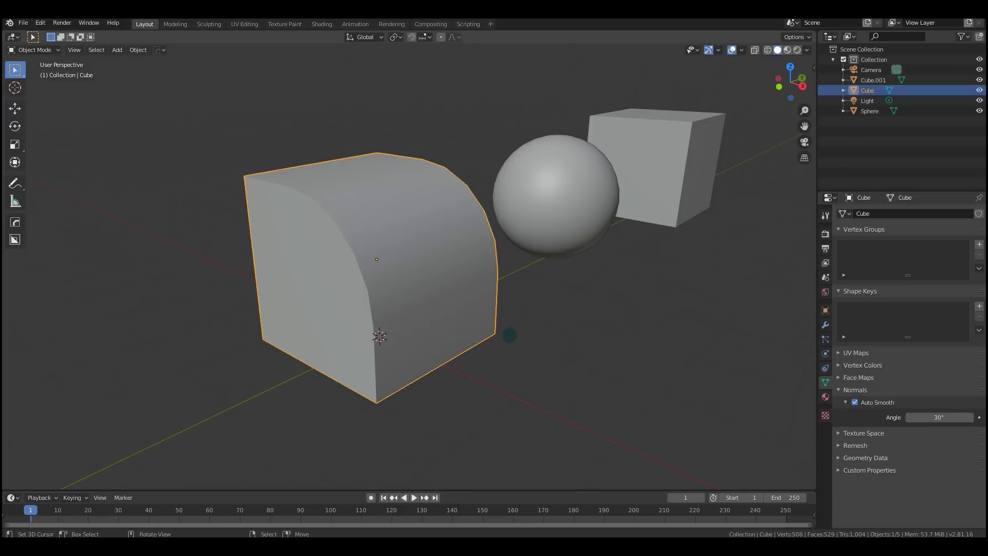
pyautogui.moveTo(512, 335)
pyautogui.mouseDown(button='middle')
pyautogui.moveTo(381, 264)
pyautogui.moveTo(388, 259)
pyautogui.mouseUp(button='middle')
pyautogui.moveTo(525, 314); pyautogui.dragTo(465, 294, button='middle')
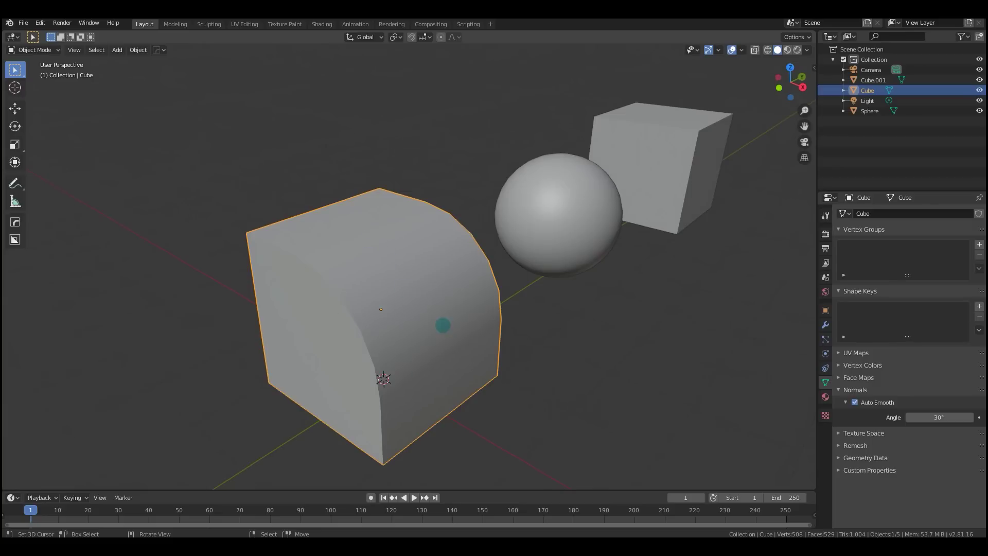
pyautogui.moveTo(442, 326); pyautogui.dragTo(412, 254, button='middle')
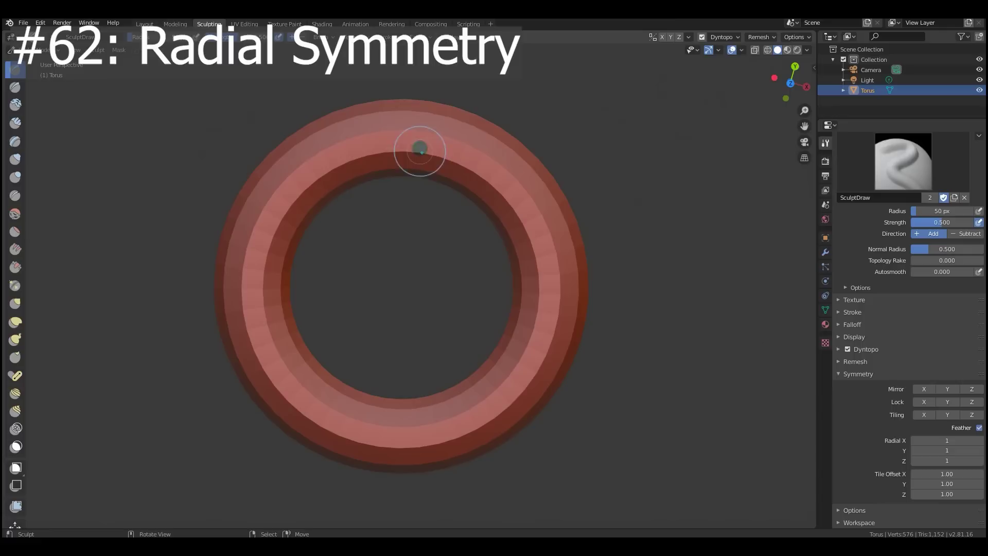
# Sculpt separate bumps one by one around the torus with the SculptDraw brush, and undo all of them
pyautogui.moveTo(419, 150); pyautogui.dragTo(412, 139)
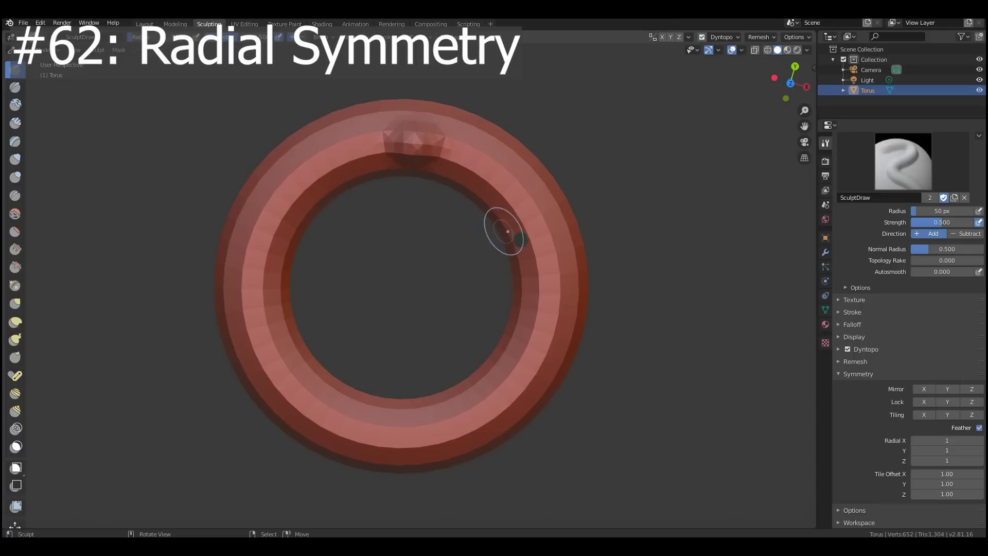
pyautogui.moveTo(505, 230); pyautogui.dragTo(545, 230)
pyautogui.moveTo(507, 395); pyautogui.dragTo(489, 407)
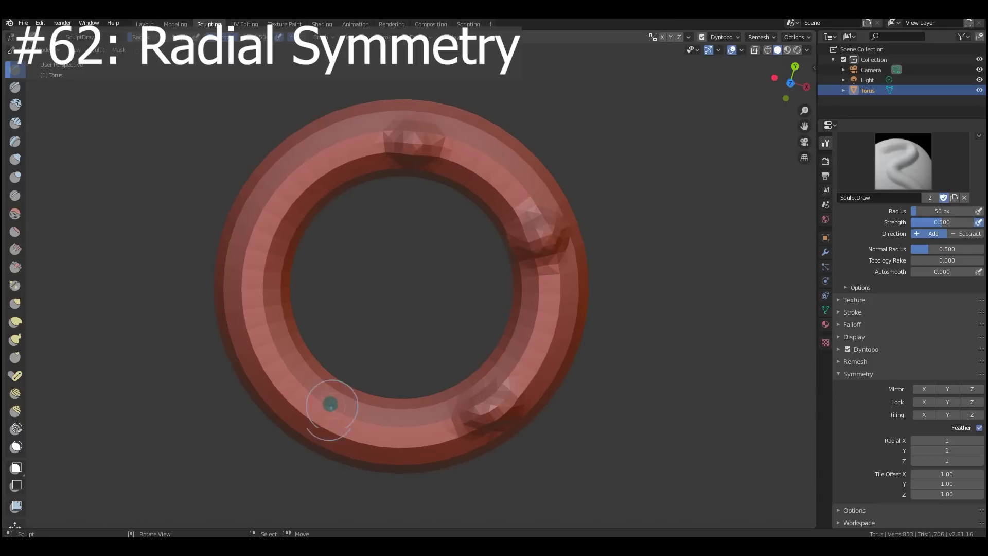
pyautogui.moveTo(325, 403); pyautogui.dragTo(296, 407)
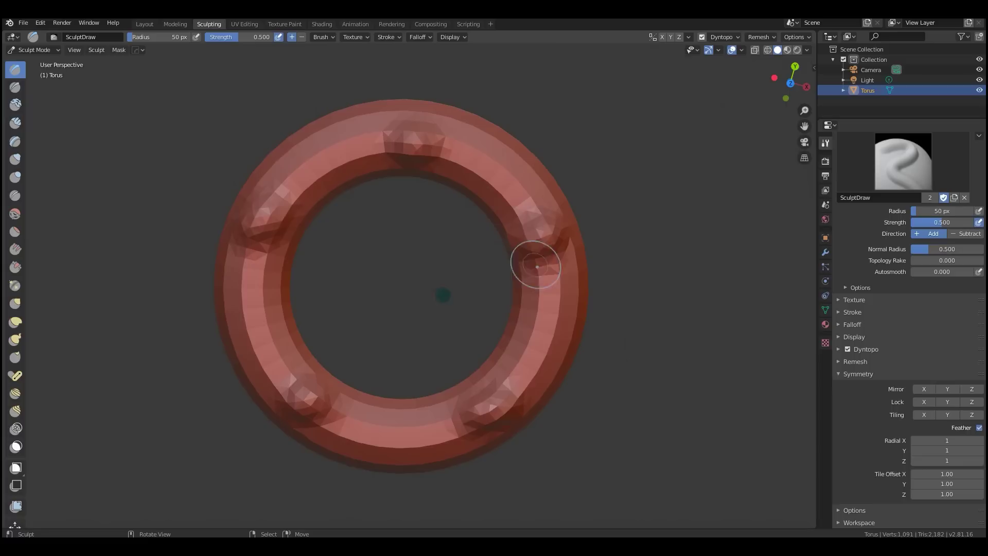
pyautogui.hotkey('ctrl', 'z')
pyautogui.hotkey('ctrl', 'z')
pyautogui.hotkey('ctrl', 'z')
pyautogui.hotkey('ctrl', 'z')
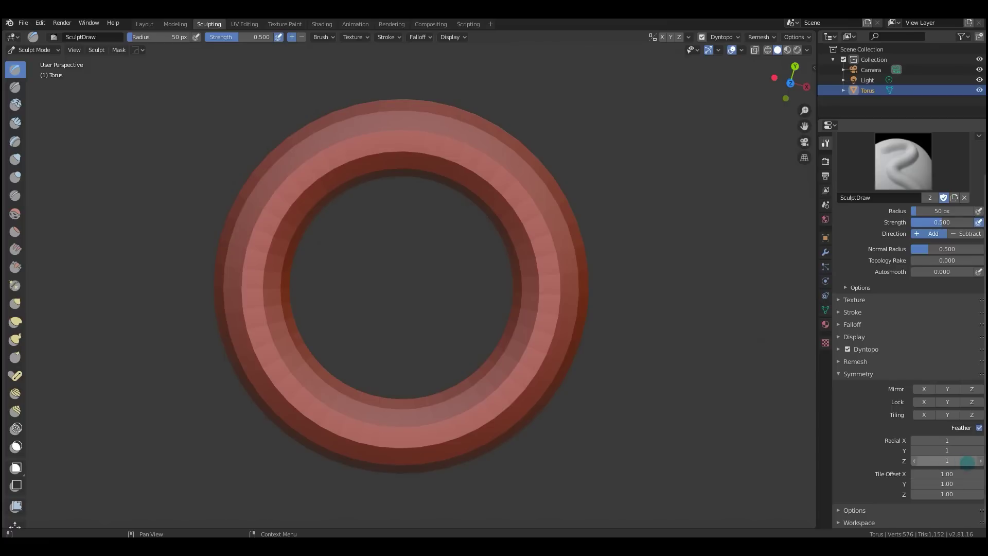
# Set the radial symmetry on Z to 5 and sculpt a repeated bump on the torus with the SculptDraw brush
pyautogui.click(980, 460)
pyautogui.click(980, 461)
pyautogui.click(980, 461)
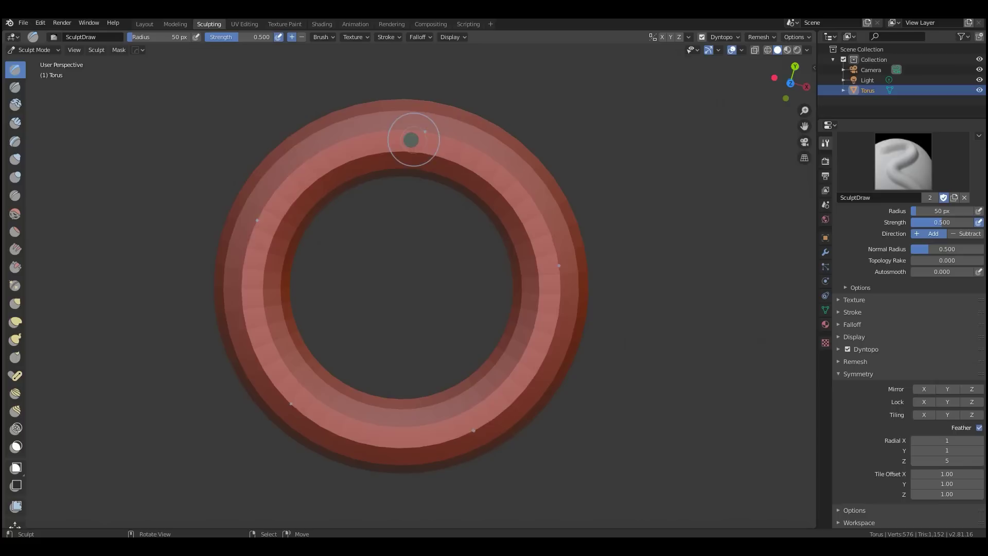
pyautogui.moveTo(409, 138)
pyautogui.mouseDown()
pyautogui.moveTo(400, 123)
pyautogui.moveTo(407, 130)
pyautogui.mouseUp()
# Carve radially repeated creases between and beside the bumps on the torus with the Crease brush
pyautogui.moveTo(678, 322)
pyautogui.keyDown('alt'); pyautogui.mouseDown(button='middle')
pyautogui.moveTo(622, 293)
pyautogui.moveTo(520, 289)
pyautogui.moveTo(464, 144)
pyautogui.mouseUp(button='middle'); pyautogui.keyUp('alt')
pyautogui.hotkey('shift', 'c')
pyautogui.moveTo(463, 145)
pyautogui.mouseDown()
pyautogui.moveTo(453, 165)
pyautogui.moveTo(454, 142)
pyautogui.moveTo(454, 161)
pyautogui.moveTo(441, 165)
pyautogui.mouseUp()
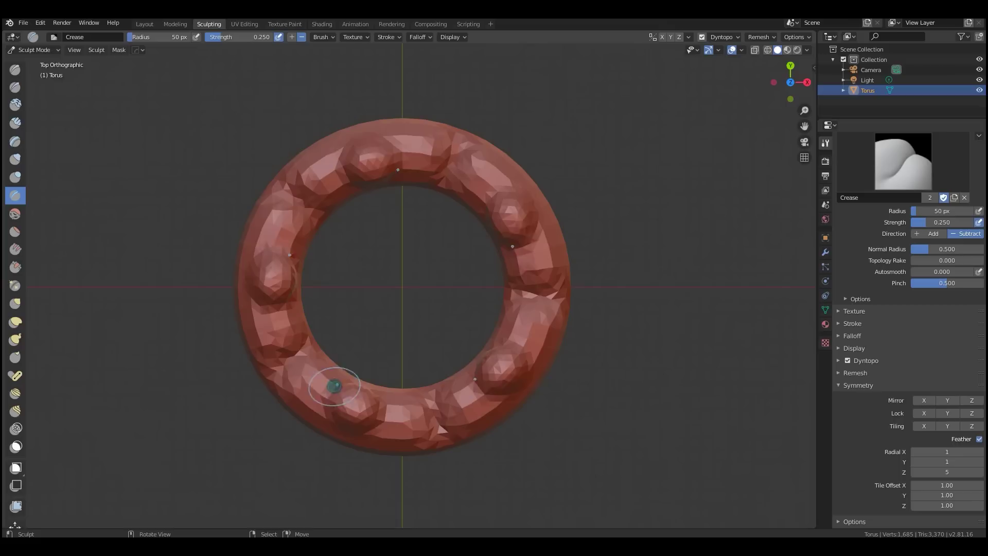
pyautogui.moveTo(335, 385)
pyautogui.mouseDown()
pyautogui.moveTo(329, 424)
pyautogui.moveTo(395, 410)
pyautogui.mouseUp()
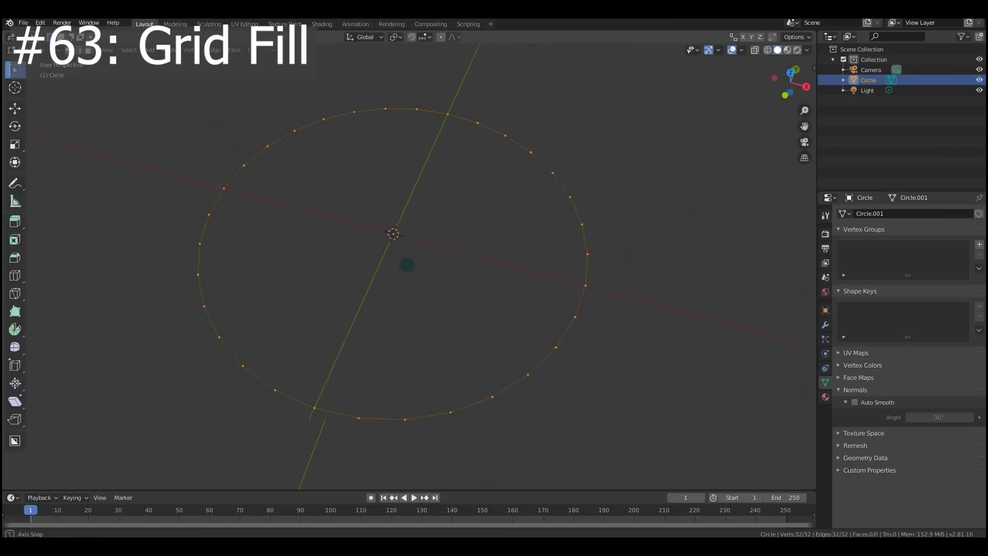
# Fill the selected circle with a single face, and undo the fill
pyautogui.moveTo(407, 264); pyautogui.dragTo(371, 243, button='middle')
pyautogui.press('f')
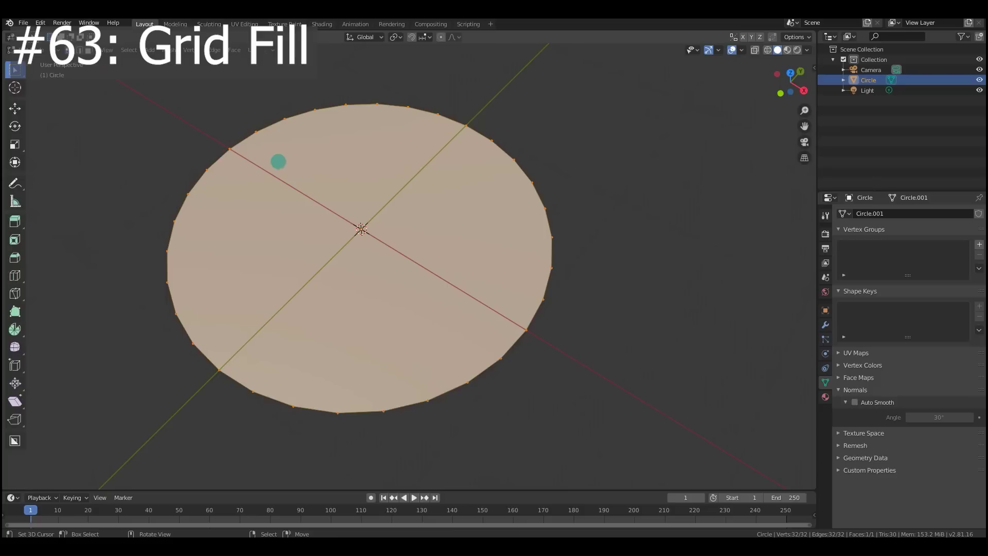
pyautogui.moveTo(376, 234); pyautogui.dragTo(401, 241, button='middle')
pyautogui.hotkey('ctrl', 'z')
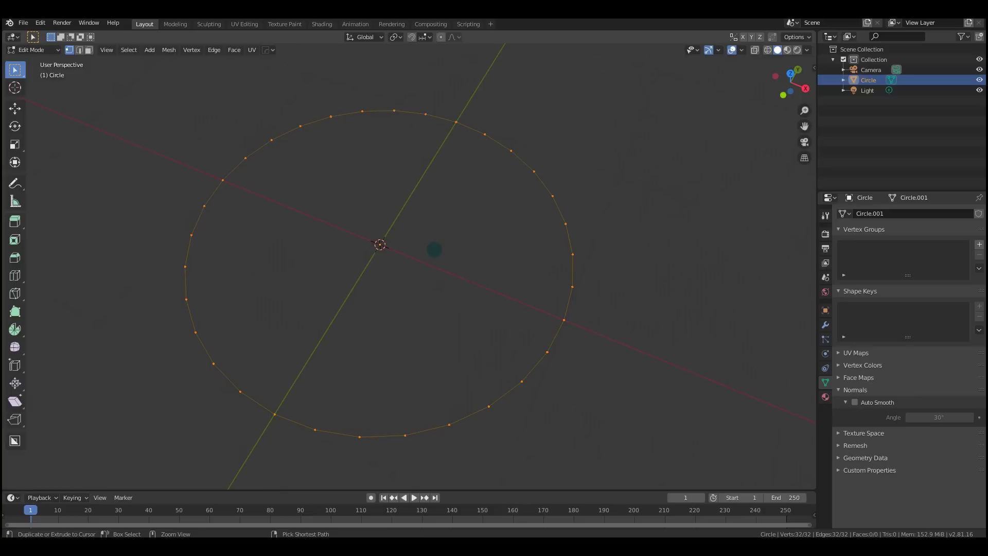
# Fill the selected circle with Grid Fill and enable Simple Blending in the operation's settings
pyautogui.press('F3')
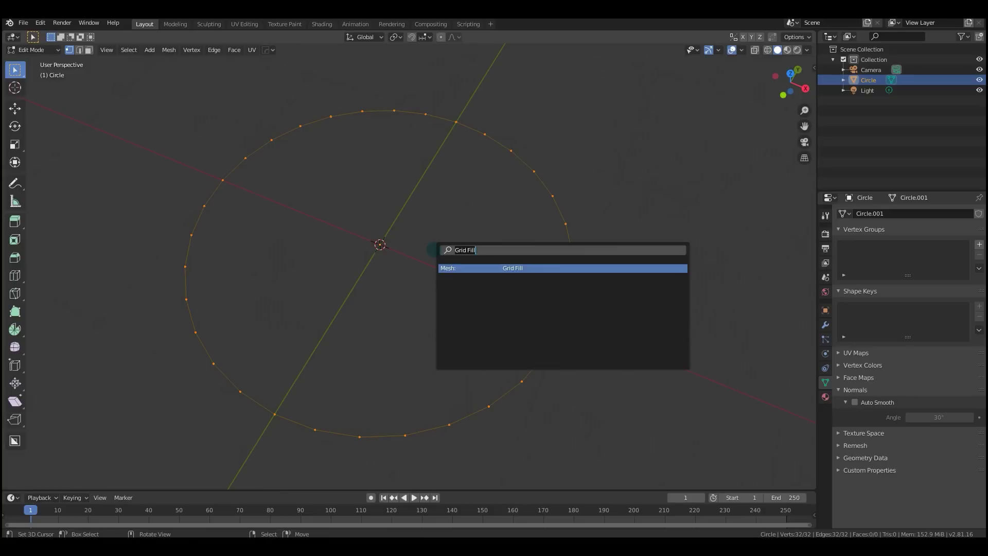
pyautogui.write('grid fi')
pyautogui.press('Return')
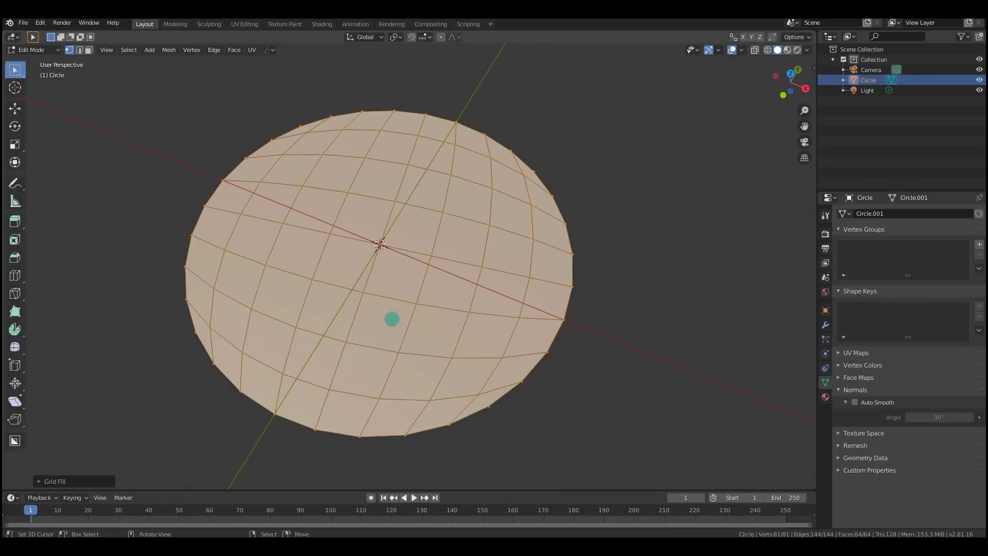
pyautogui.click(54, 481)
pyautogui.moveTo(300, 355); pyautogui.dragTo(408, 319, button='middle')
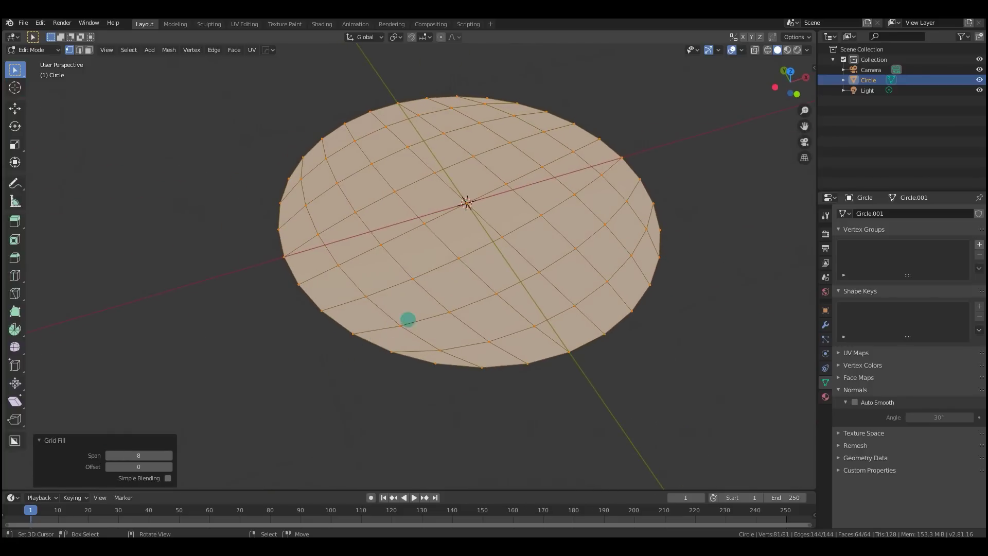
pyautogui.moveTo(533, 301); pyautogui.dragTo(395, 316, button='middle')
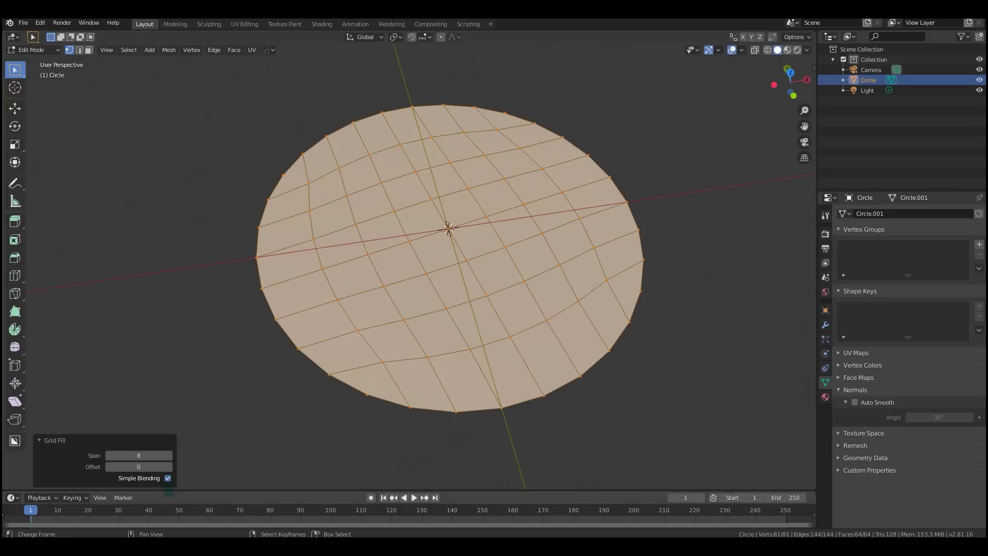
# Switch Simple Blending off and back on to compare the grid fill on the circle
pyautogui.click(166, 478)
pyautogui.click(166, 478)
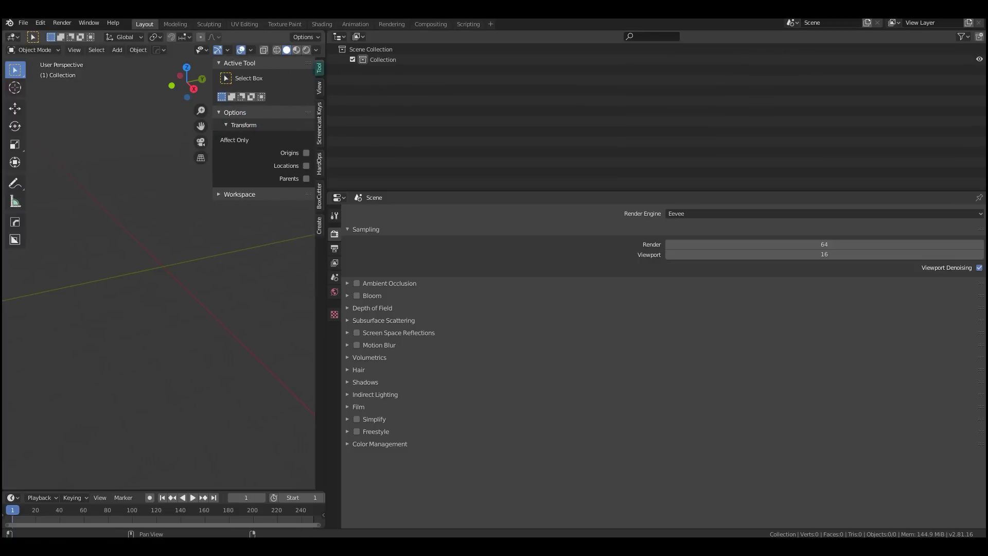
# Cycle the 3D viewport's sidebar forward through its categories to BoxCutter and back to Tool
pyautogui.keyDown('ctrl'); pyautogui.scroll(-6, 262, 155); pyautogui.keyUp('ctrl')
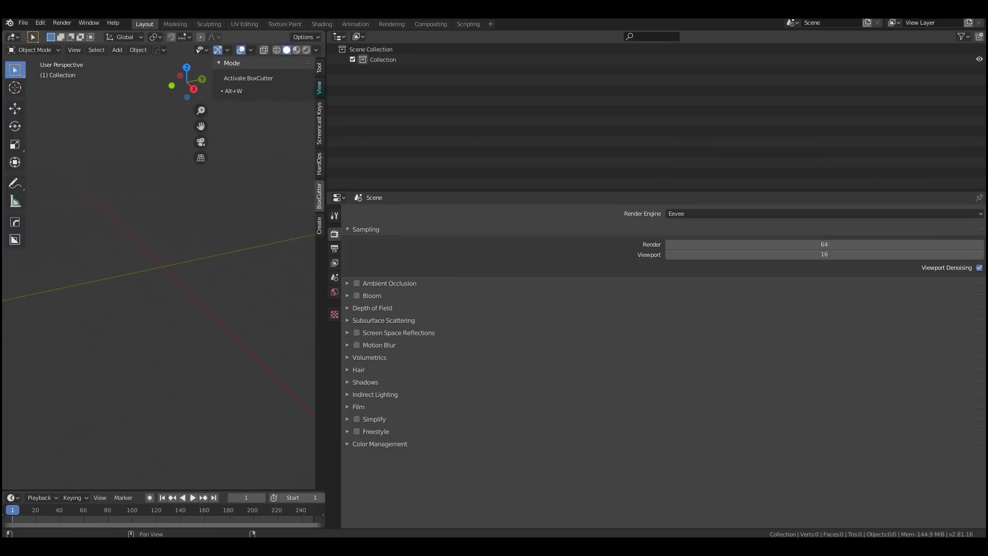
pyautogui.keyDown('ctrl'); pyautogui.scroll(2, 263, 134); pyautogui.keyUp('ctrl')
pyautogui.keyDown('ctrl'); pyautogui.scroll(2, 263, 134); pyautogui.keyUp('ctrl')
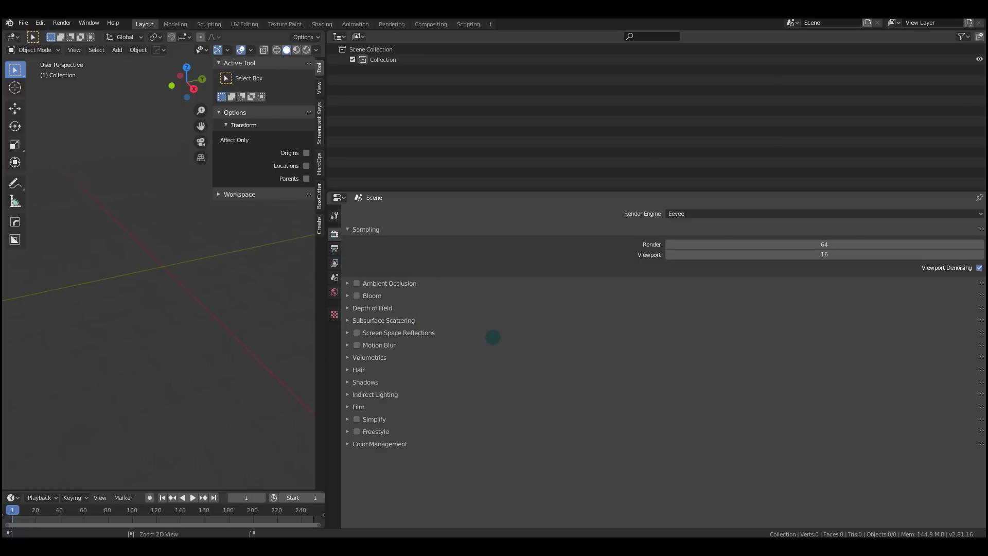
# Cycle the Properties editor back and forth through its categories, including Render, Output and World
pyautogui.keyDown('ctrl'); pyautogui.scroll(-4, 540, 317); pyautogui.keyUp('ctrl')
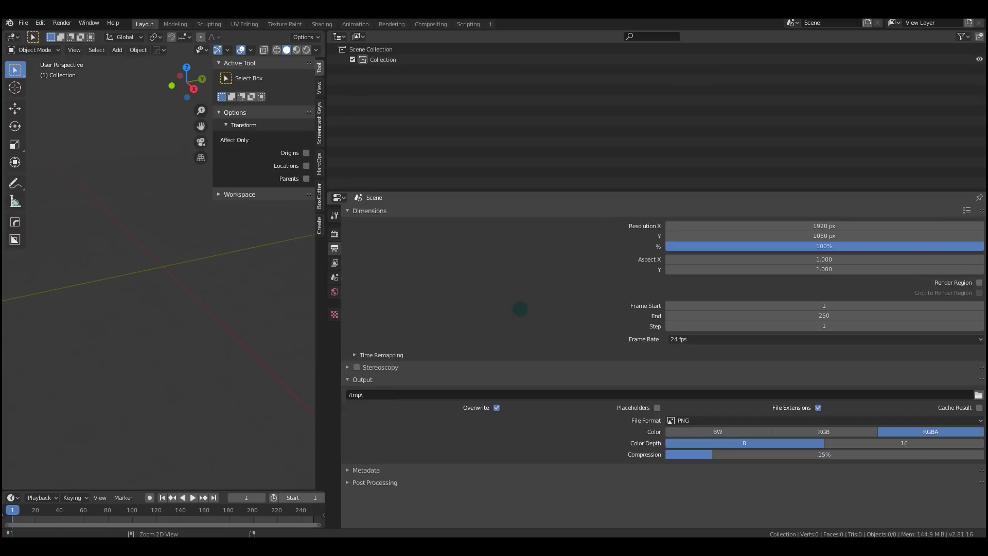
pyautogui.keyDown('ctrl'); pyautogui.scroll(3, 536, 317); pyautogui.keyUp('ctrl')
pyautogui.keyDown('ctrl'); pyautogui.scroll(-3, 536, 316); pyautogui.keyUp('ctrl')
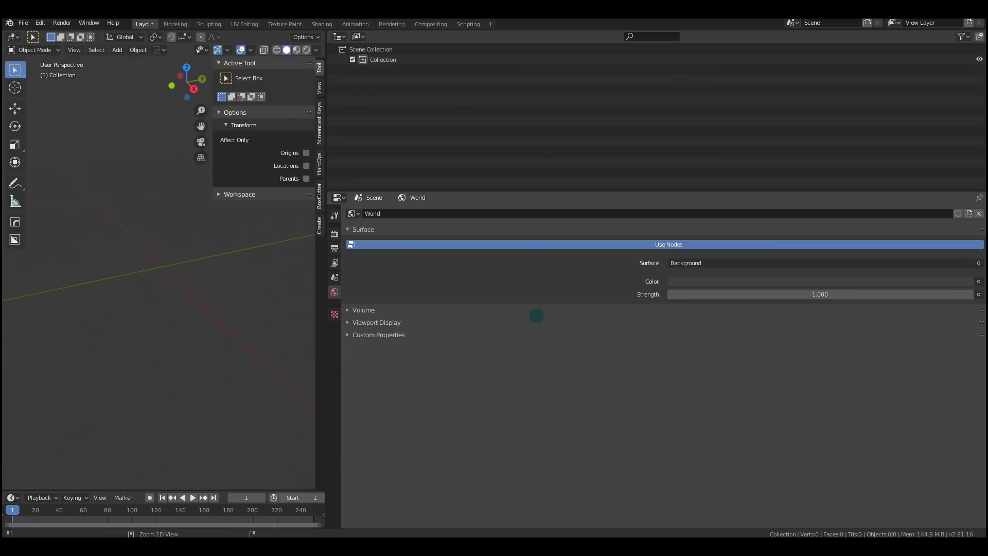
pyautogui.keyDown('ctrl'); pyautogui.scroll(6, 537, 316); pyautogui.keyUp('ctrl')
pyautogui.keyDown('ctrl'); pyautogui.scroll(-6, 537, 315); pyautogui.keyUp('ctrl')
pyautogui.keyDown('ctrl'); pyautogui.scroll(4, 537, 315); pyautogui.keyUp('ctrl')
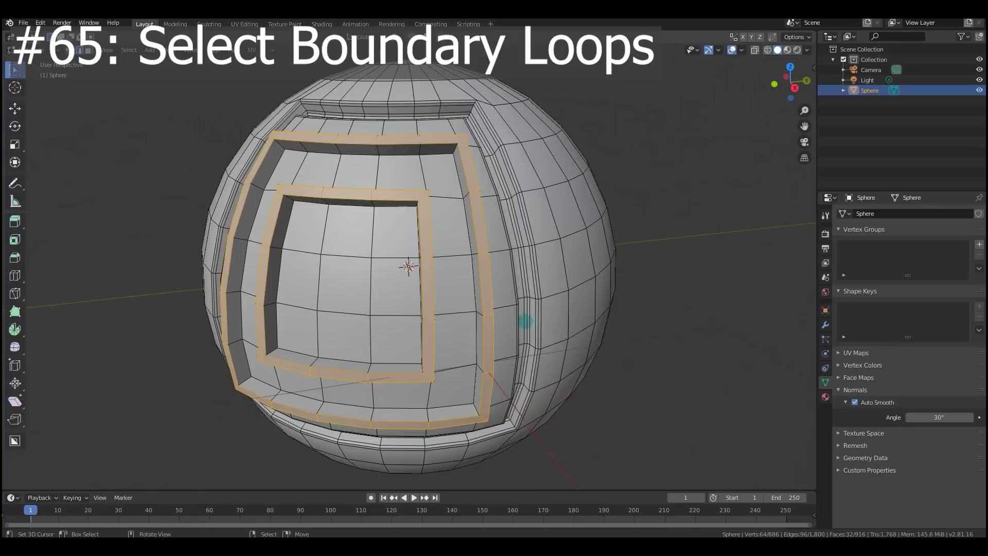
# Try beveling the two selected face loops around the sphere's recessed panels with two segments
pyautogui.scroll(2, 525, 319)
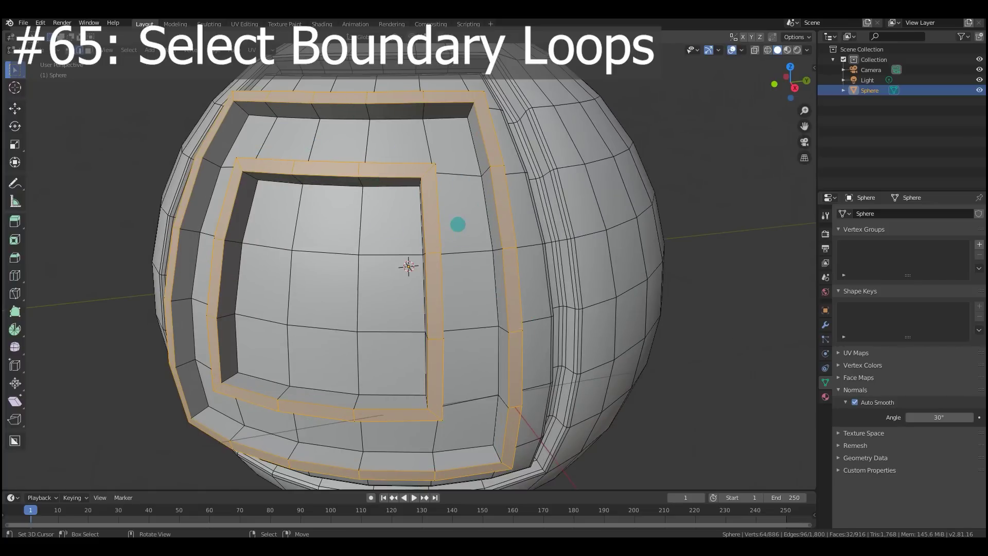
pyautogui.hotkey('ctrl', 'b')
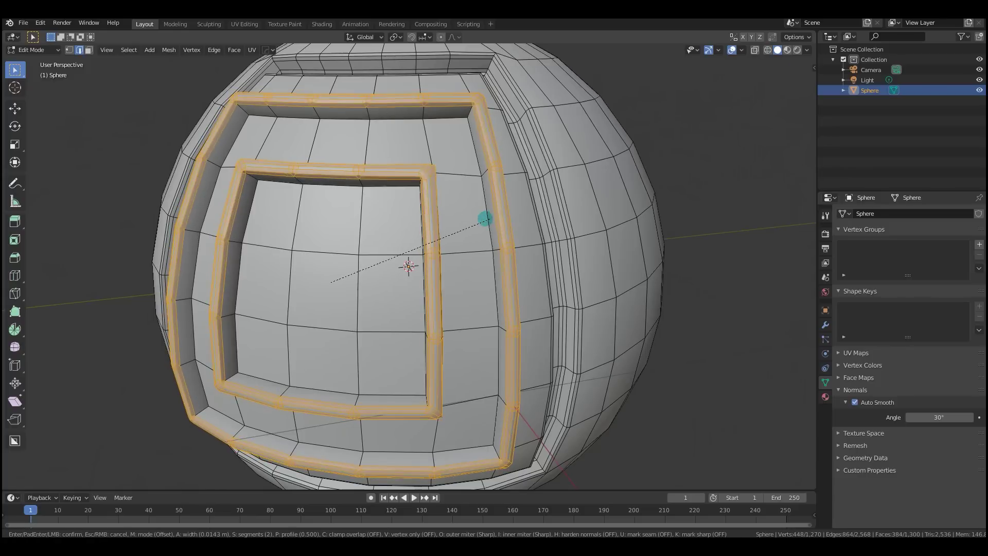
pyautogui.click(485, 217)
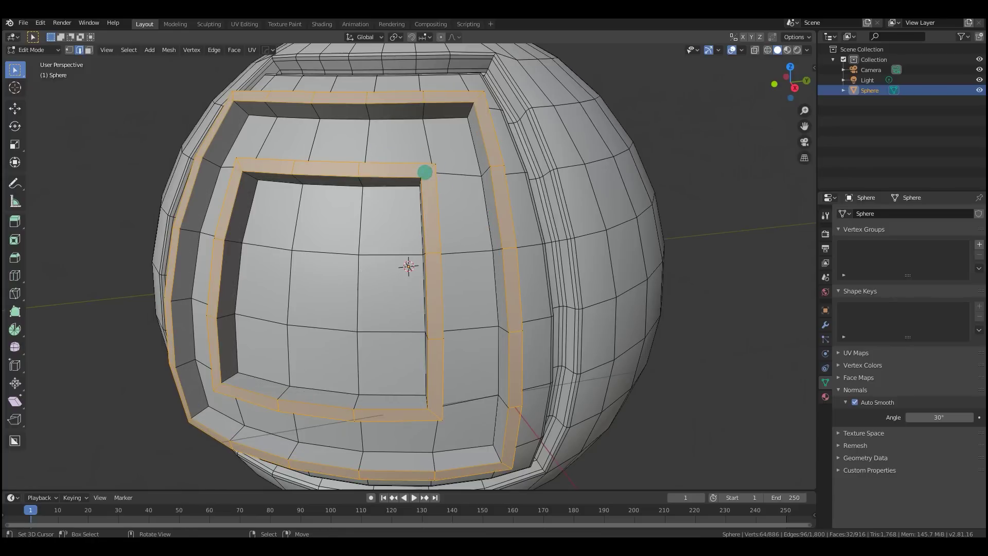
pyautogui.scroll(3, 438, 180)
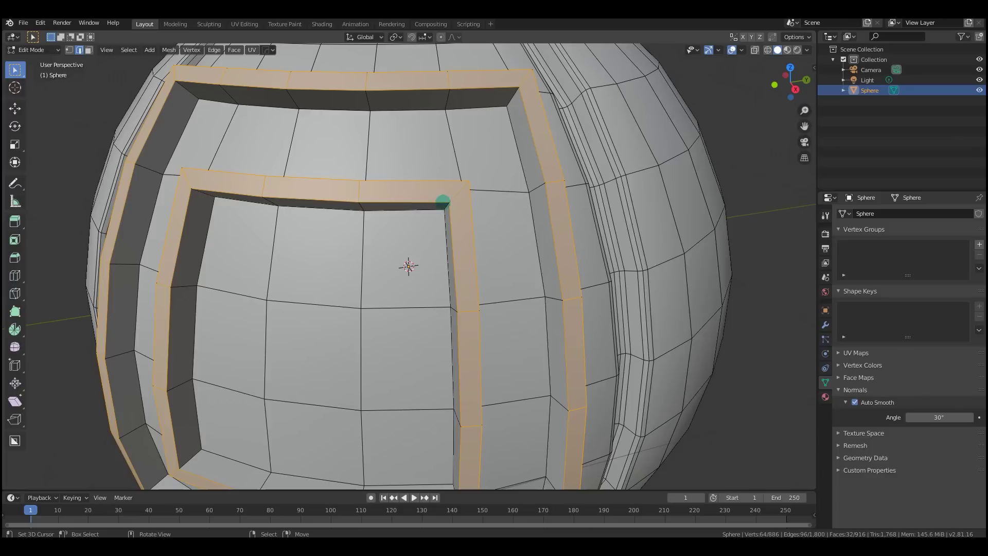
pyautogui.scroll(-2, 463, 205)
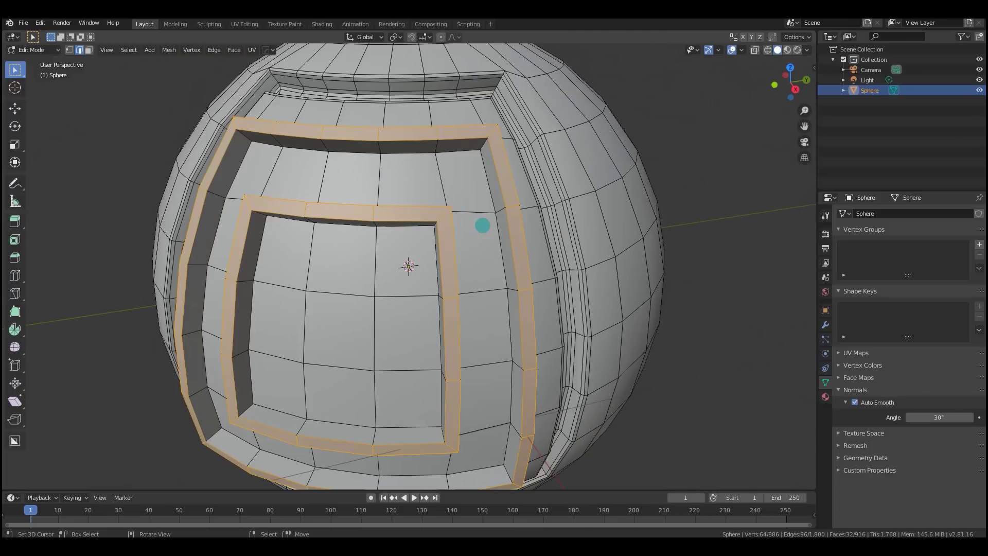
pyautogui.hotkey('ctrl', 'b')
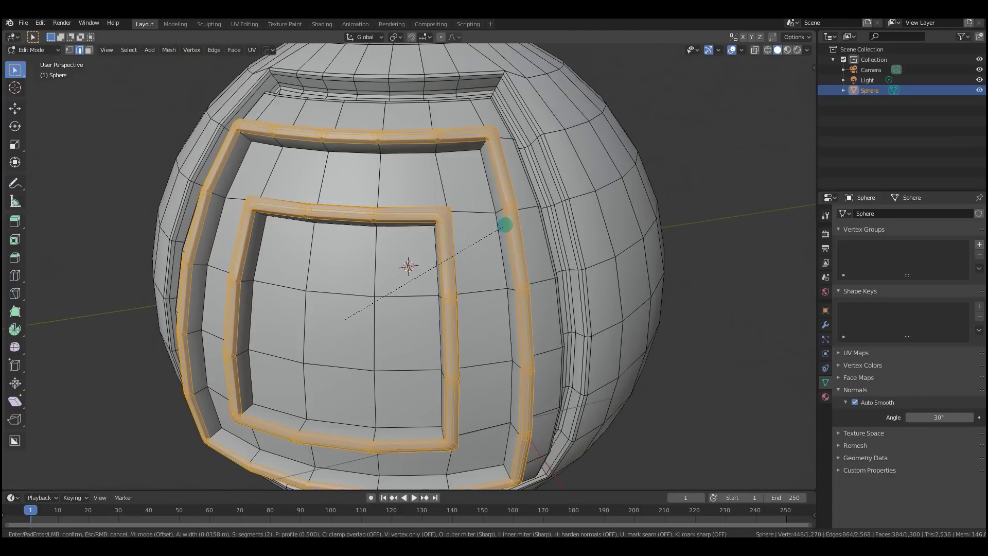
pyautogui.click(503, 224)
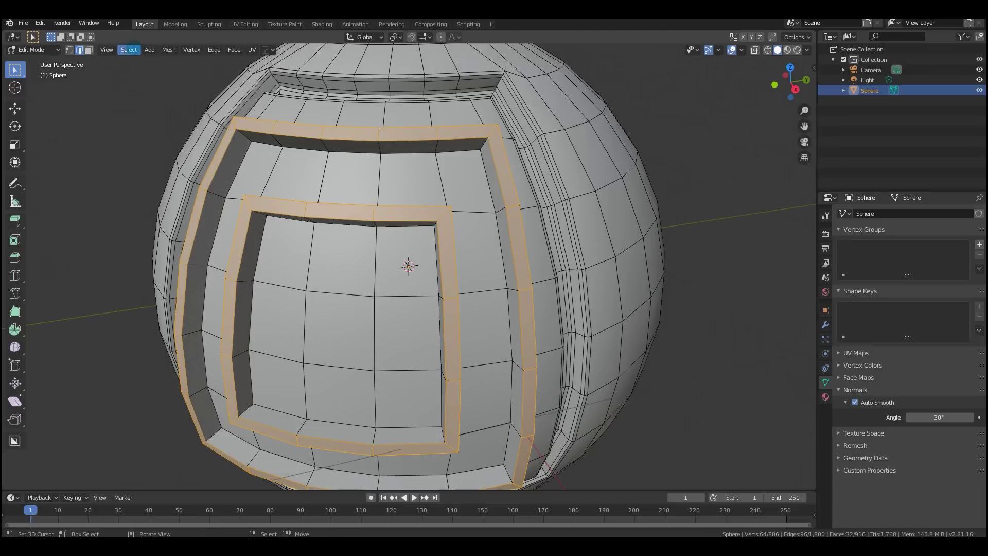
# Reduce the selection of the sphere's two face loops to their boundary loops
pyautogui.click(129, 50)
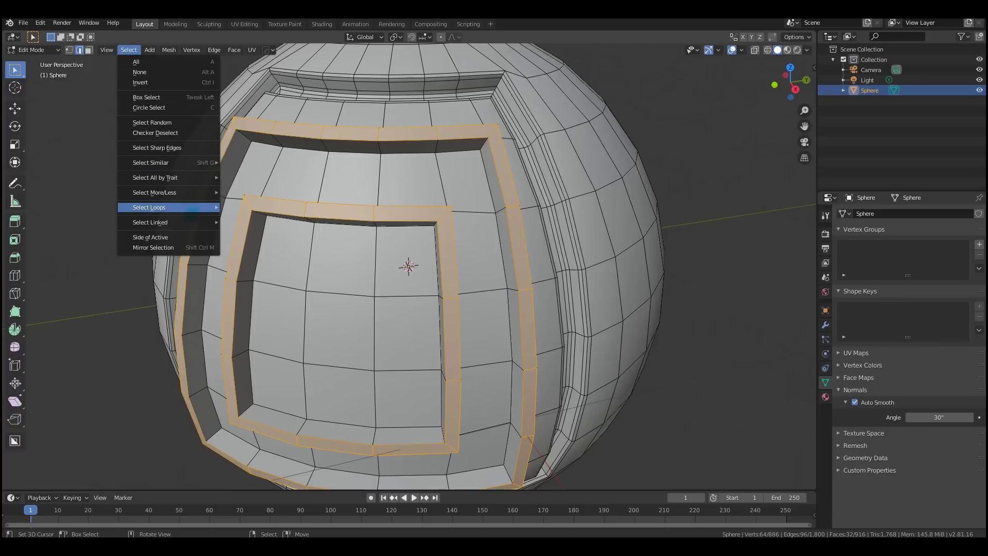
pyautogui.moveTo(190, 207)
pyautogui.click(288, 241)
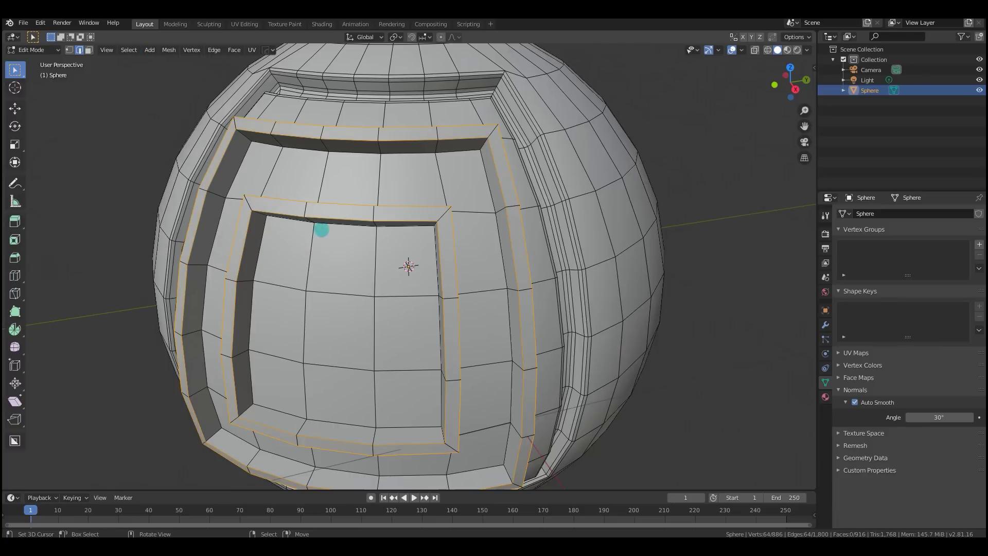
# Bevel the selected boundary edges with two segments and a width of about 0.008 m, and return to Object Mode
pyautogui.moveTo(319, 227); pyautogui.dragTo(307, 149, button='middle')
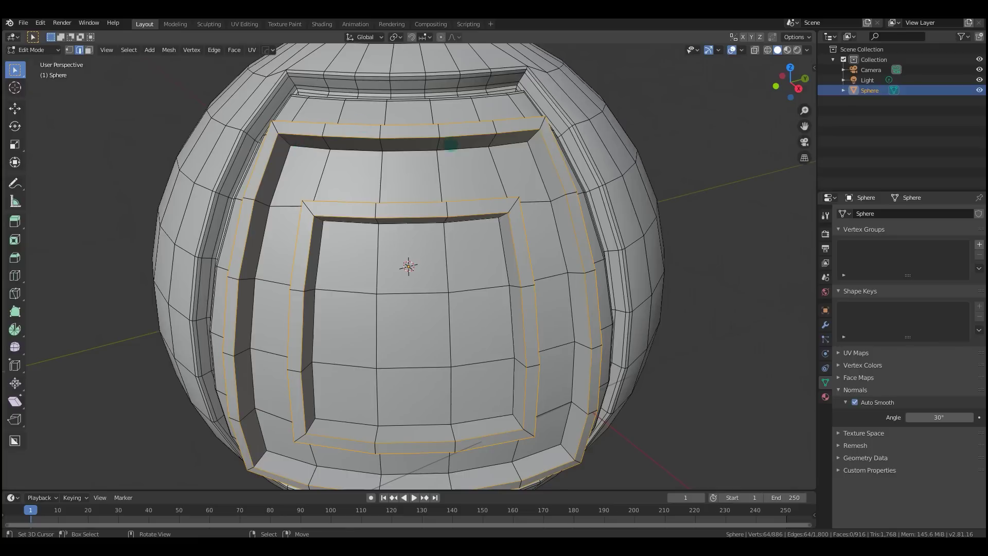
pyautogui.hotkey('ctrl', 'b')
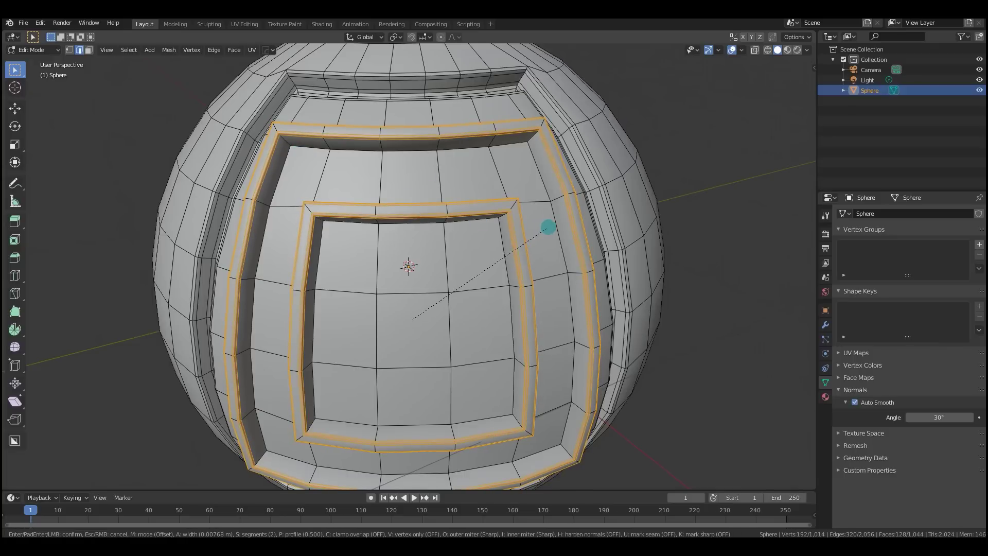
pyautogui.click(548, 227)
pyautogui.press('Tab')
pyautogui.moveTo(548, 227)
pyautogui.mouseDown(button='middle')
pyautogui.moveTo(412, 183)
pyautogui.moveTo(424, 184)
pyautogui.mouseUp(button='middle')
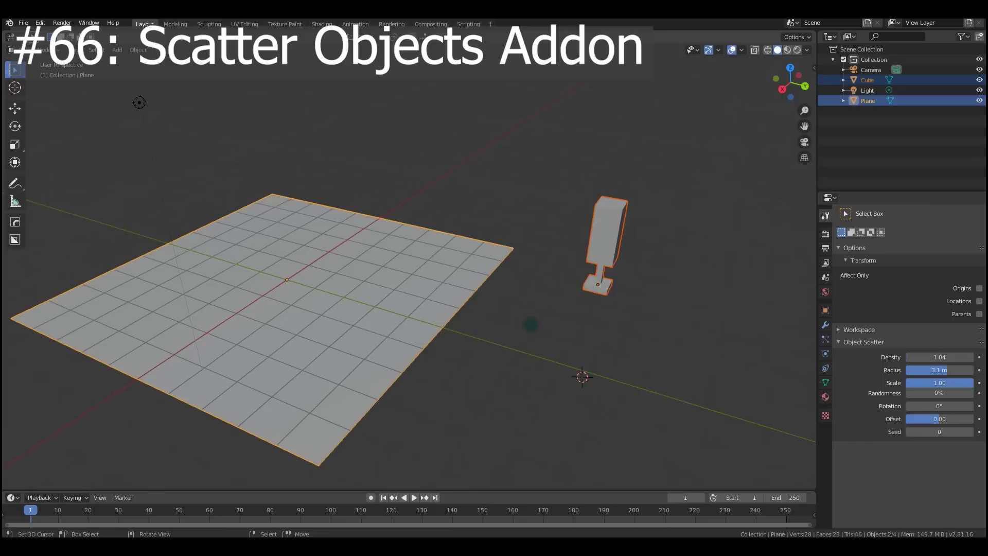
# Check the Scatter Objects add-on's status in the preferences and close them
pyautogui.moveTo(530, 326); pyautogui.dragTo(325, 225, button='middle')
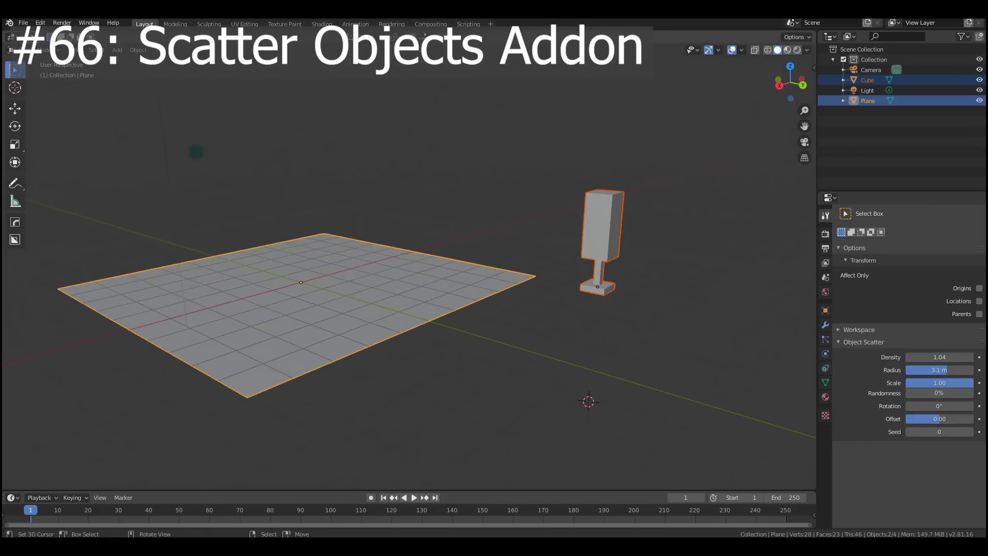
pyautogui.click(40, 23)
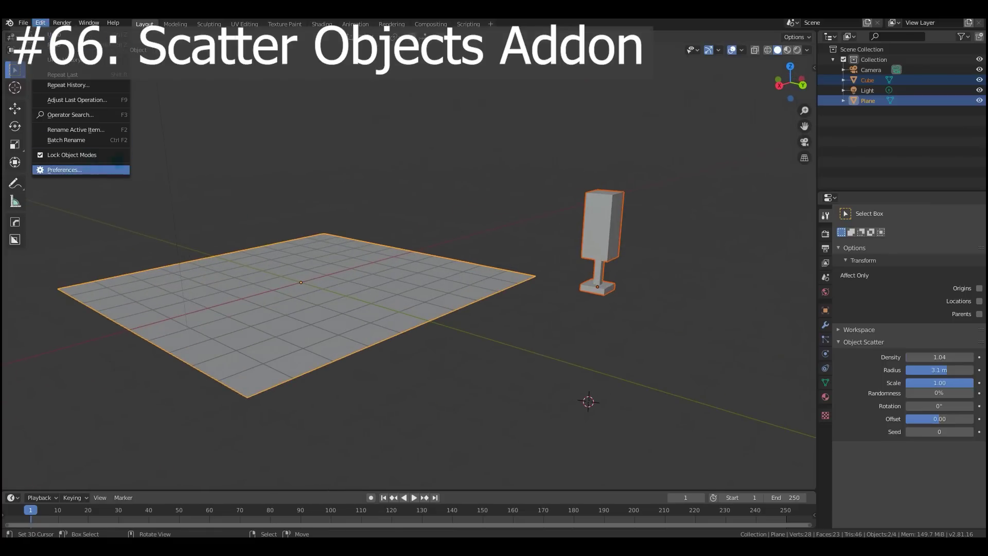
pyautogui.click(119, 169)
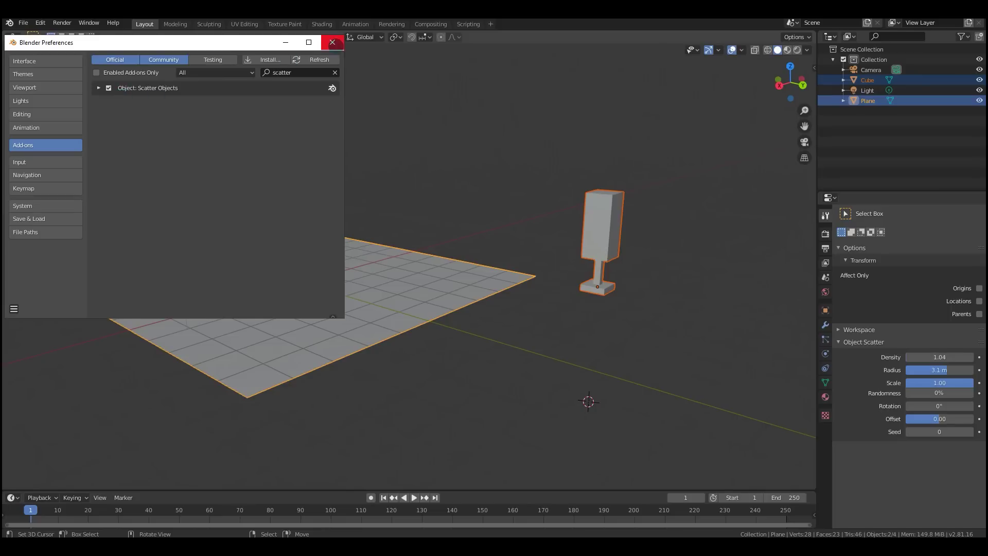
pyautogui.click(333, 42)
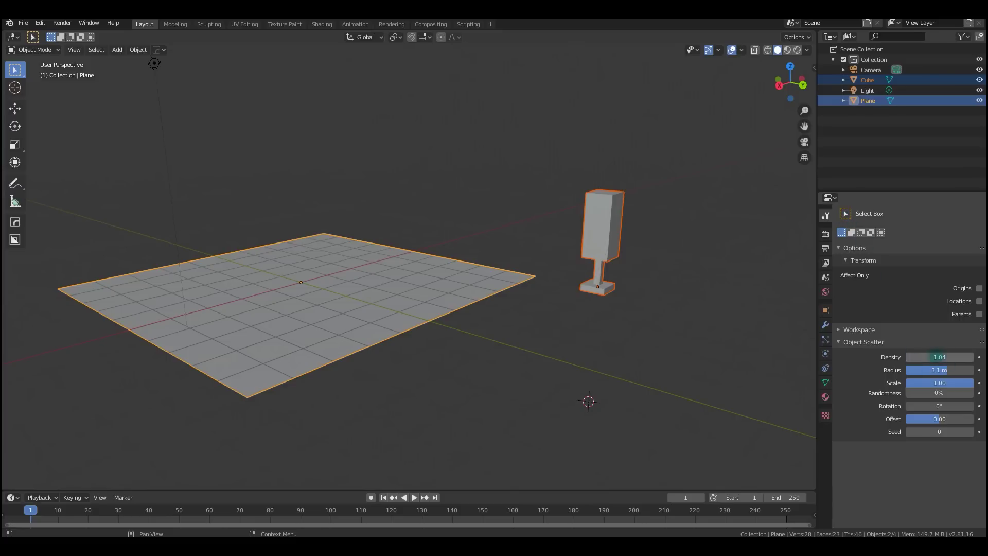
# Select the post-shaped object and the plane as active, and distribute copies across the plane with one Scatter Objects stroke
pyautogui.moveTo(347, 242); pyautogui.dragTo(381, 263, button='middle')
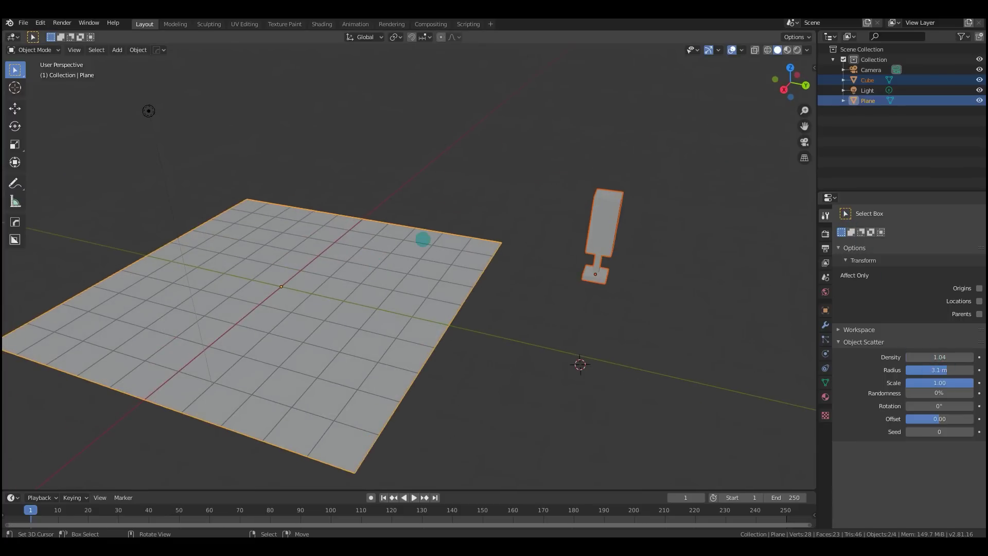
pyautogui.click(610, 235)
pyautogui.keyDown('shift'); pyautogui.click(313, 285); pyautogui.keyUp('shift')
pyautogui.press('F3')
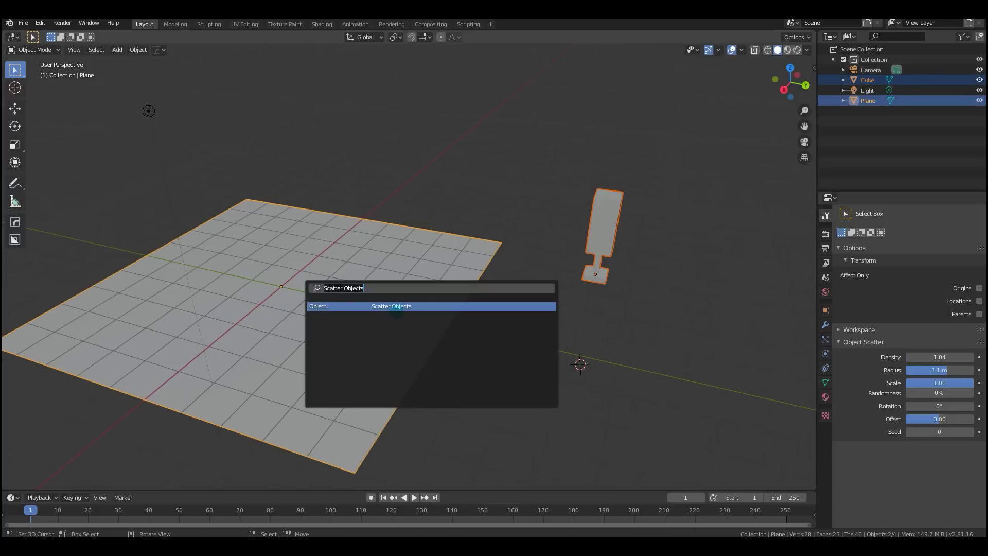
pyautogui.click(400, 308)
pyautogui.moveTo(404, 302)
pyautogui.mouseDown()
pyautogui.moveTo(386, 252)
pyautogui.moveTo(432, 262)
pyautogui.moveTo(272, 229)
pyautogui.moveTo(366, 333)
pyautogui.moveTo(76, 305)
pyautogui.mouseUp()
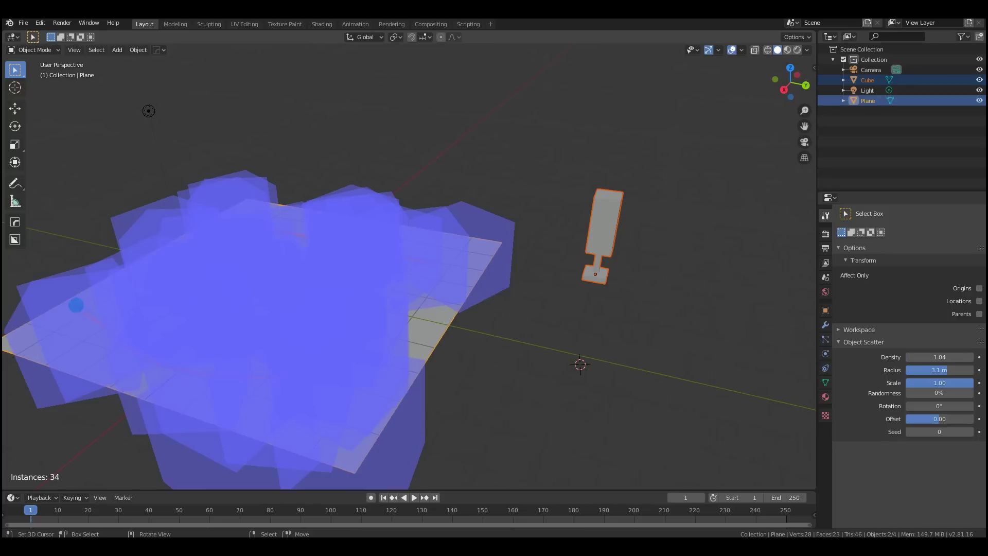
pyautogui.press('Return')
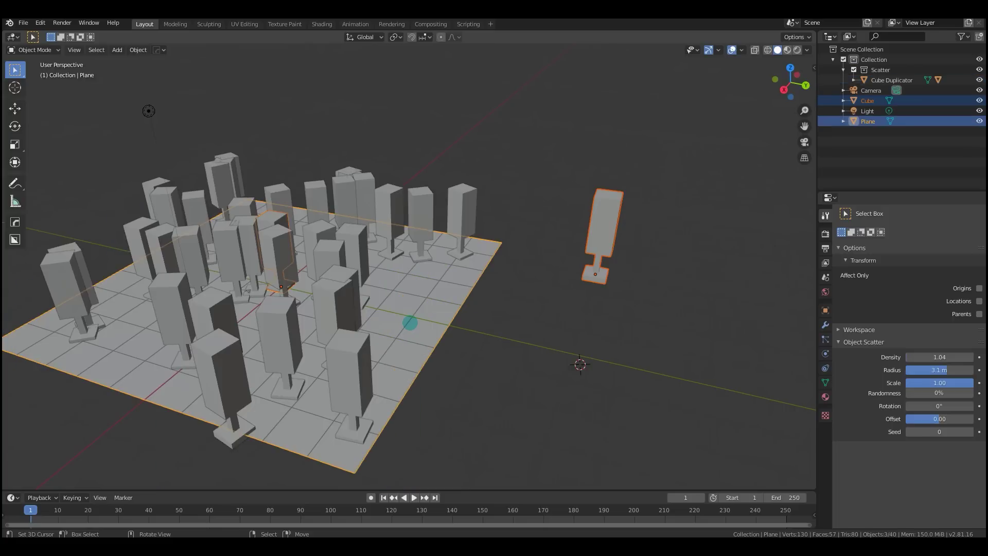
pyautogui.moveTo(412, 257); pyautogui.dragTo(319, 237, button='middle')
pyautogui.moveTo(403, 280); pyautogui.dragTo(474, 271, button='middle')
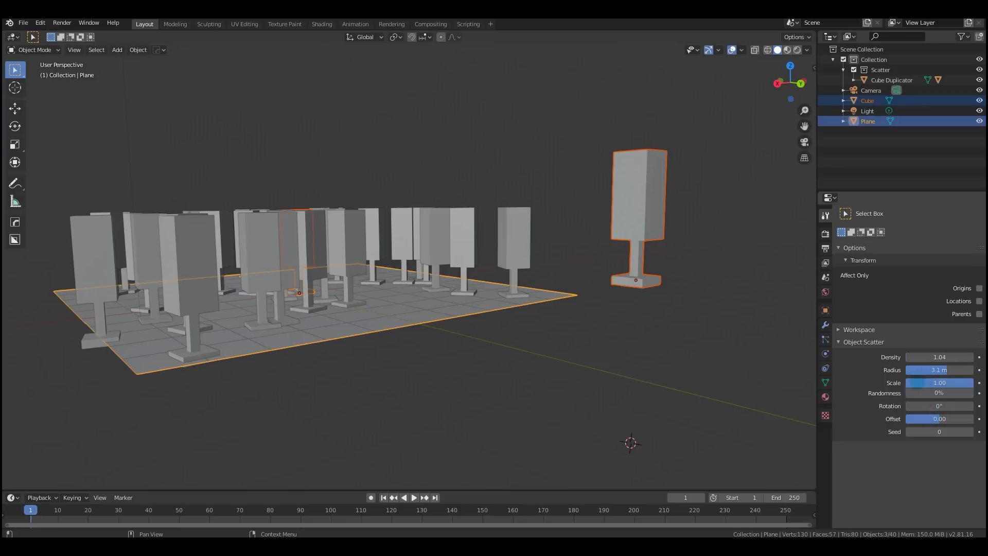
pyautogui.moveTo(592, 368); pyautogui.dragTo(389, 317, button='middle')
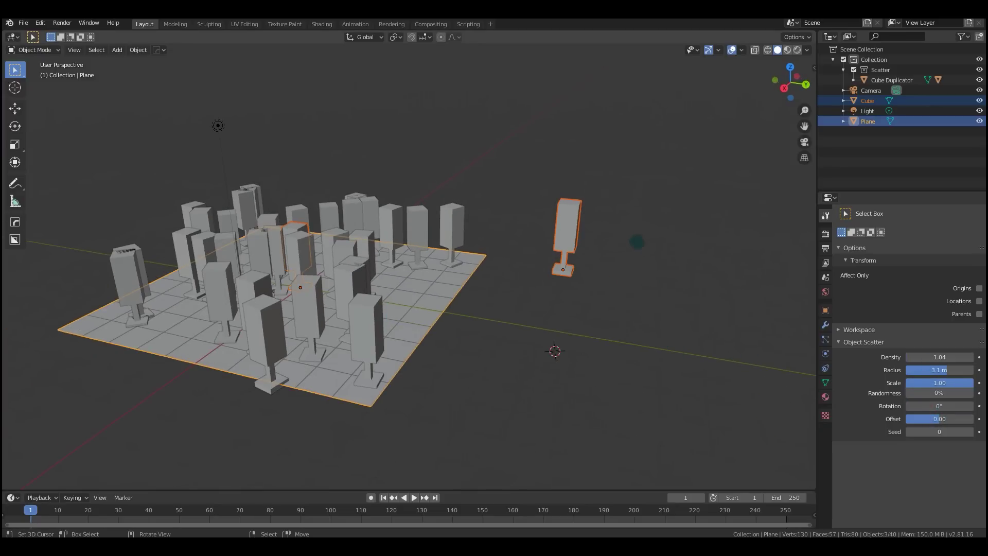
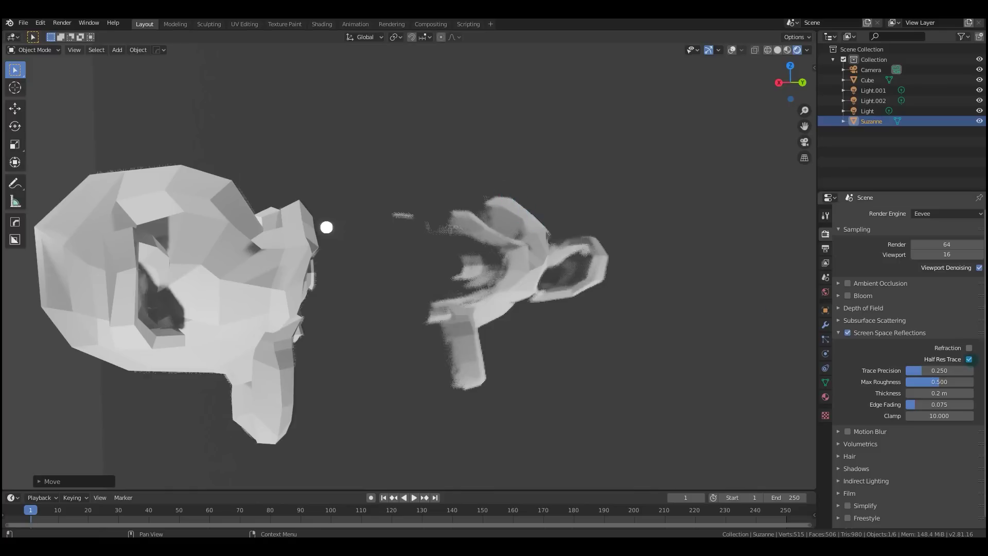
# Disable Half Res Trace for Screen Space Reflections and inspect the monkey head's reflection from farther away
pyautogui.click(969, 359)
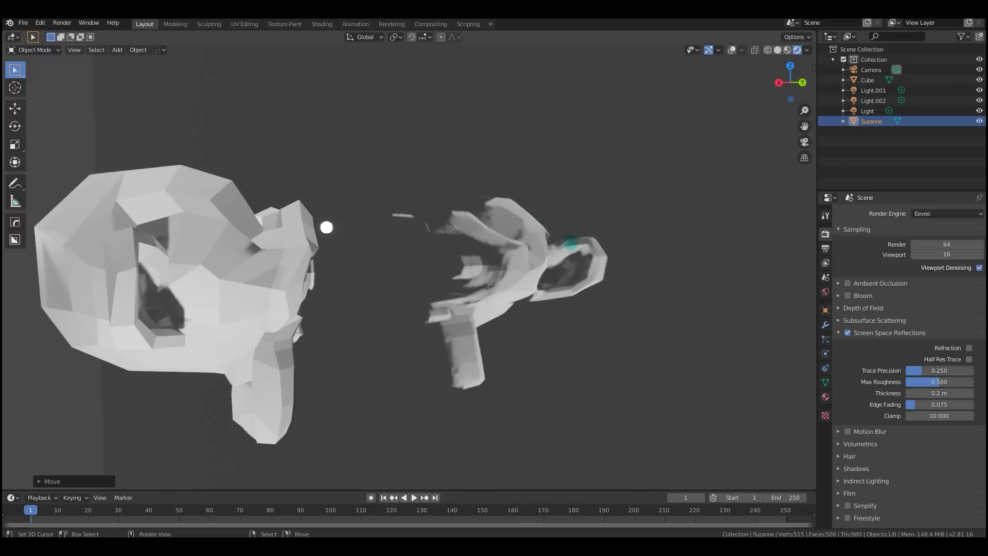
pyautogui.scroll(-5, 527, 286)
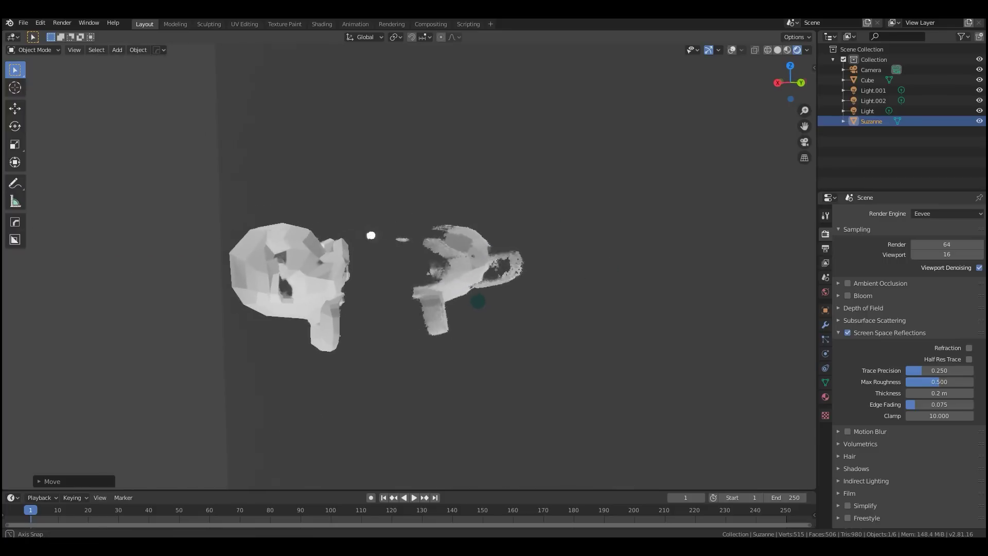
pyautogui.scroll(-3, 532, 330)
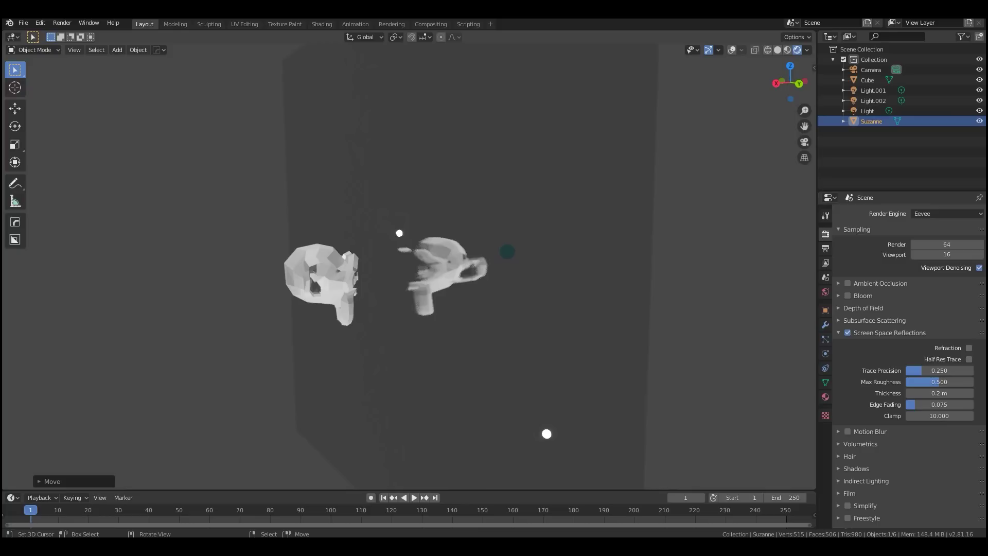
pyautogui.moveTo(405, 296); pyautogui.dragTo(560, 303, button='middle')
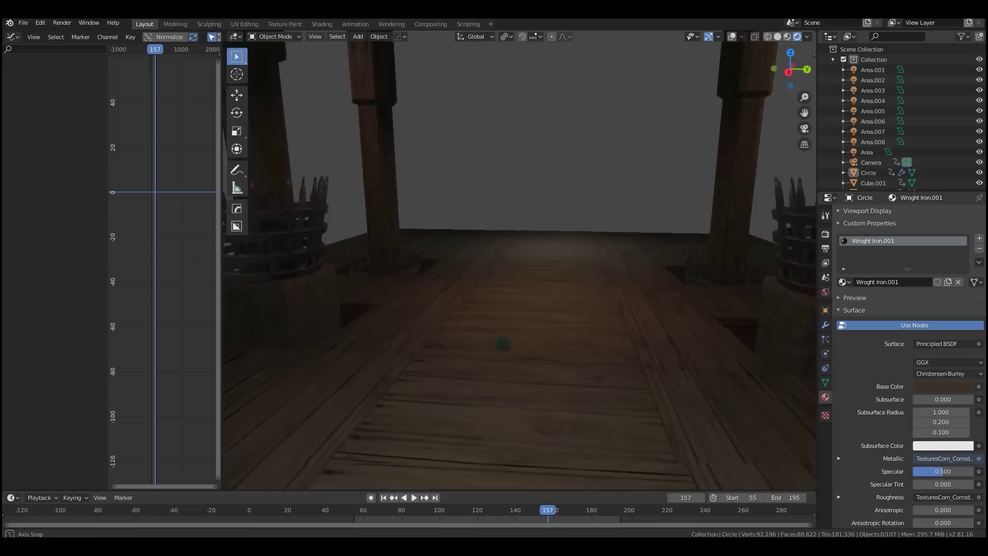
# View the whole wooden platform scene and play its animation in the rendered viewport
pyautogui.moveTo(519, 309); pyautogui.dragTo(520, 232, button='middle')
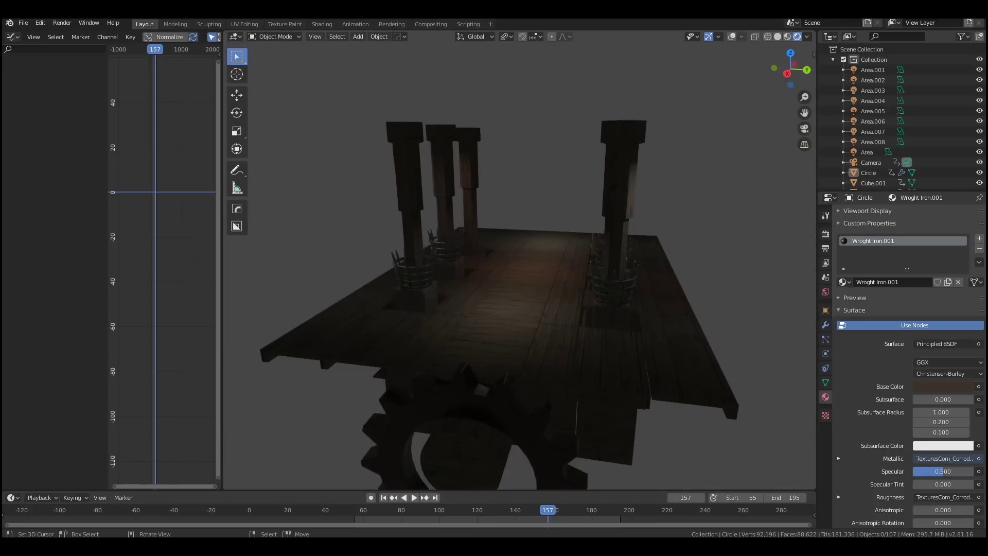
pyautogui.press('space')
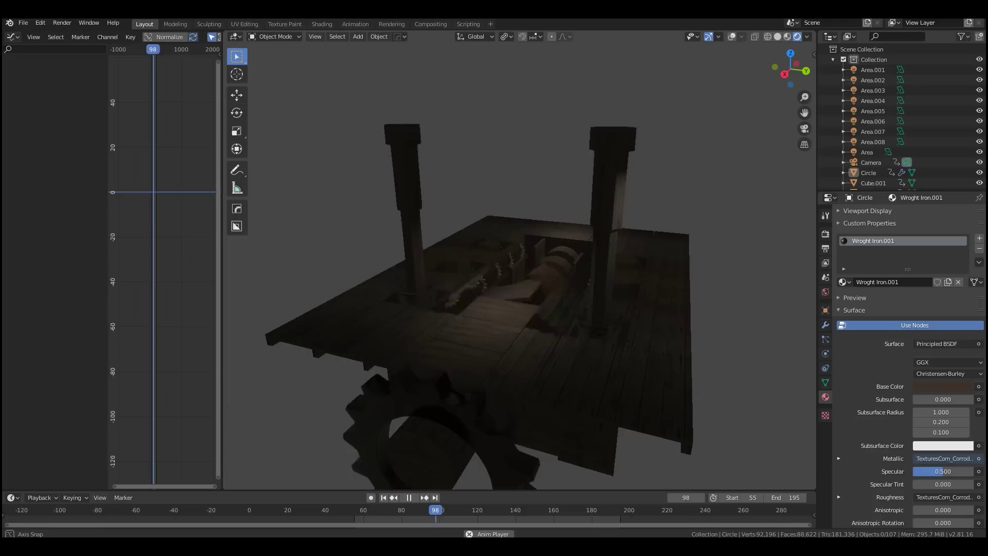
# Stop the animation playback at frame 135, turn on the viewport overlays and enable Face Orientation
pyautogui.scroll(3, 520, 257)
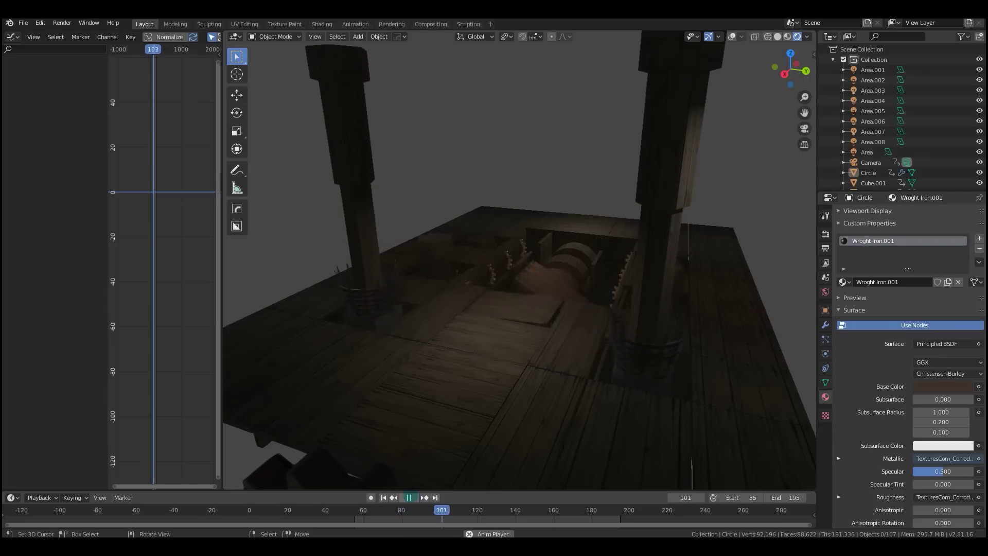
pyautogui.press('space')
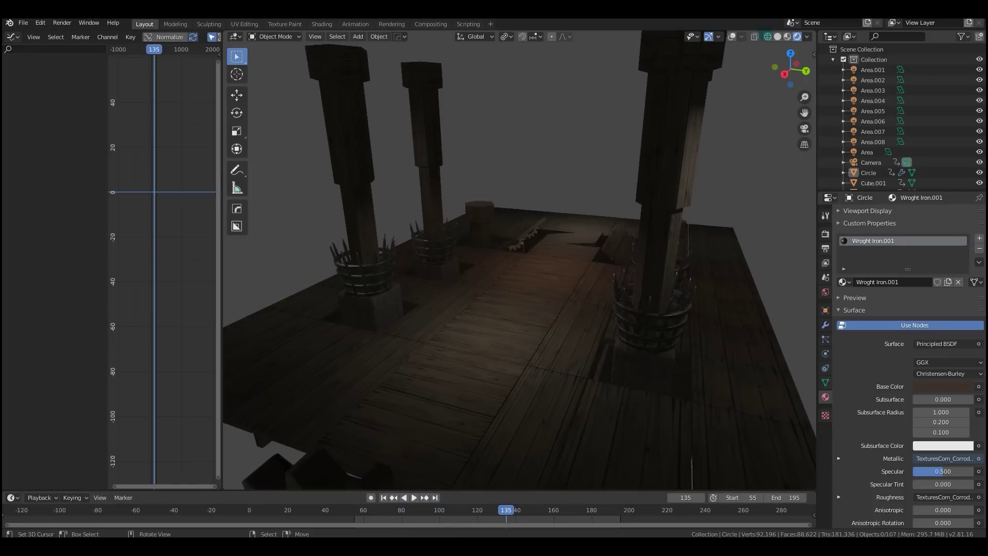
pyautogui.click(733, 36)
pyautogui.click(742, 36)
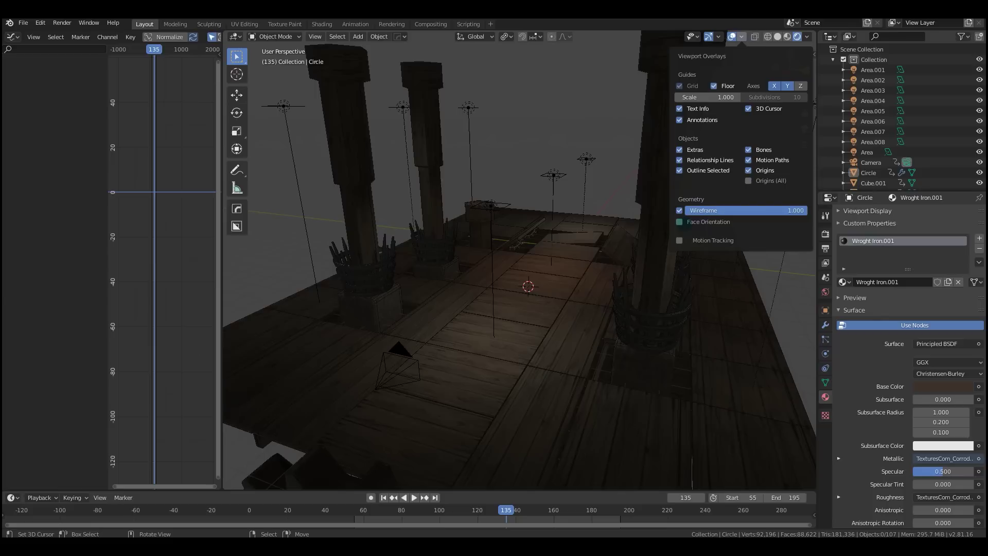
pyautogui.click(680, 222)
pyautogui.moveTo(546, 278); pyautogui.dragTo(494, 262, button='middle')
pyautogui.scroll(3, 592, 265)
# Examine the face orientation colours on the spiked iron cages around the pillars
pyautogui.click(718, 288)
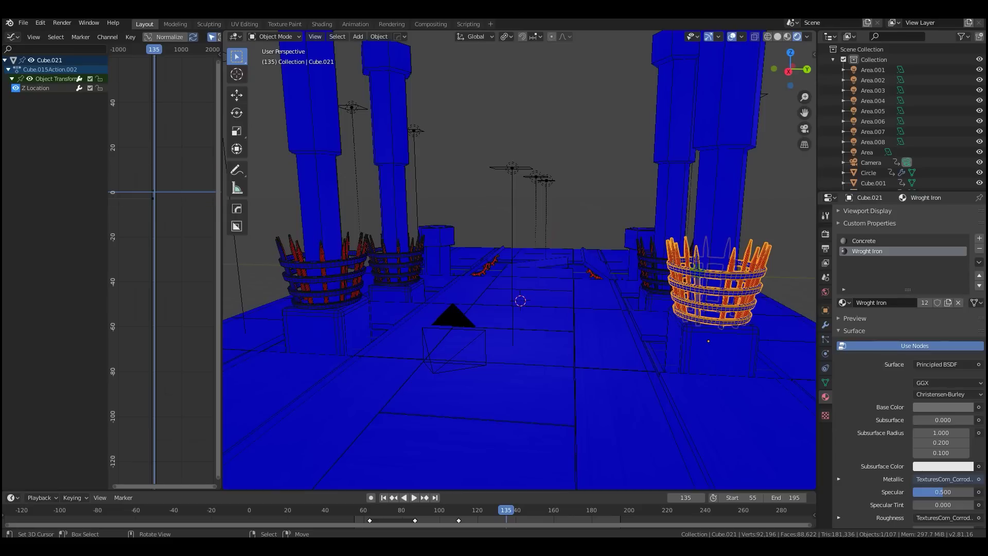
pyautogui.scroll(-2, 520, 260)
pyautogui.scroll(2, 520, 260)
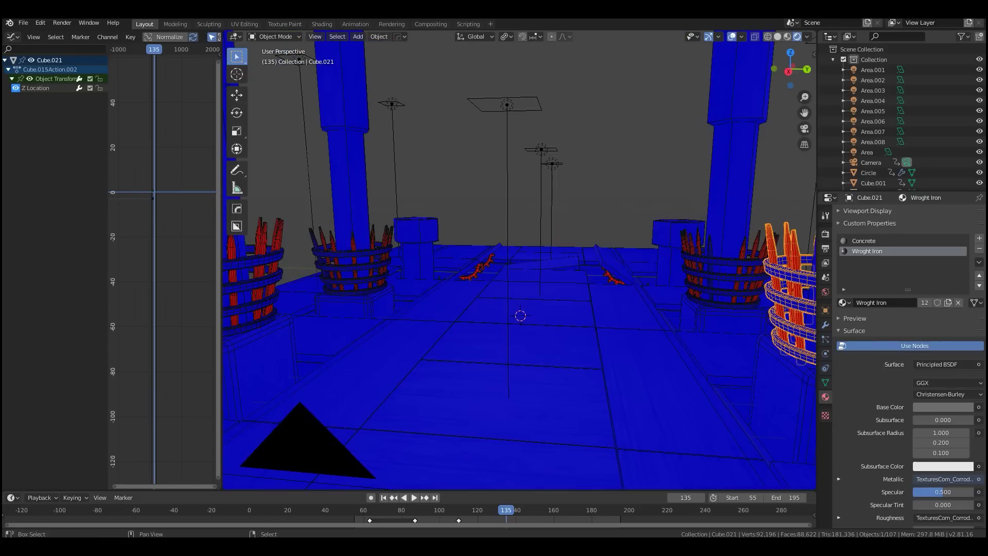
pyautogui.scroll(3, 520, 260)
pyautogui.scroll(4, 446, 249)
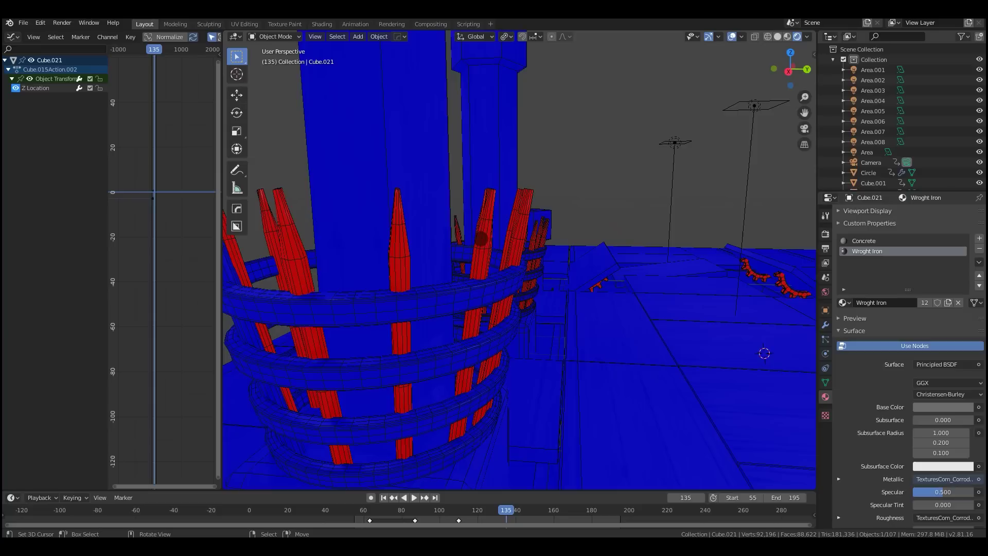
# Recalculate the normals outside on the whole mesh of the spiked cage around the front-left pillar
pyautogui.click(463, 236)
pyautogui.scroll(-3, 463, 235)
pyautogui.press('Tab')
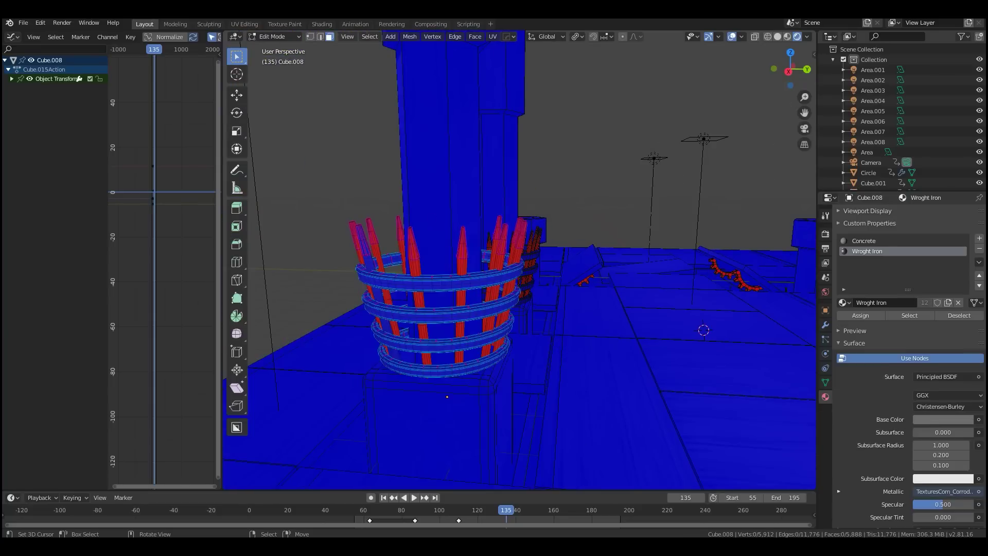
pyautogui.scroll(3, 520, 260)
pyautogui.moveTo(515, 258)
pyautogui.mouseDown(button='middle')
pyautogui.moveTo(505, 268)
pyautogui.moveTo(518, 260)
pyautogui.mouseUp(button='middle')
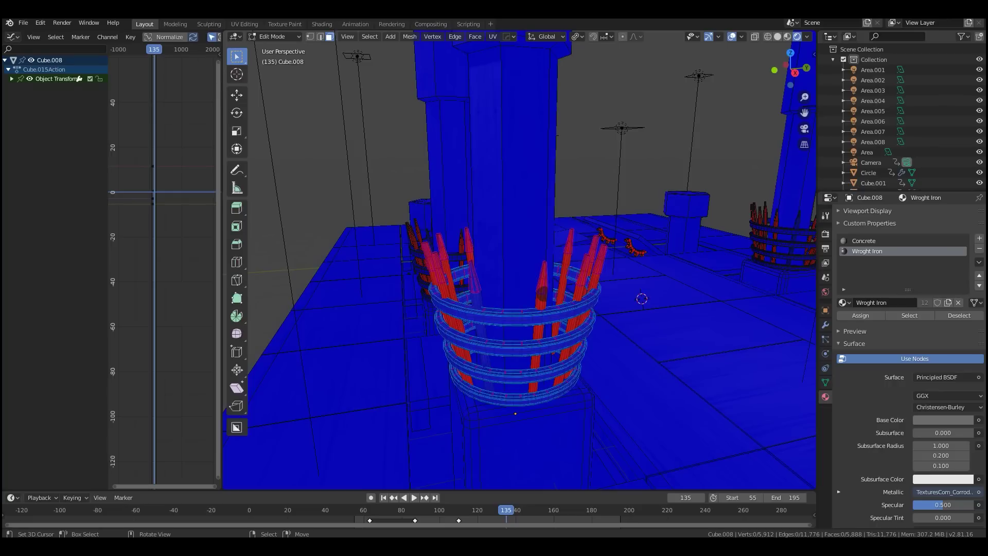
pyautogui.press('a')
pyautogui.scroll(-2, 520, 260)
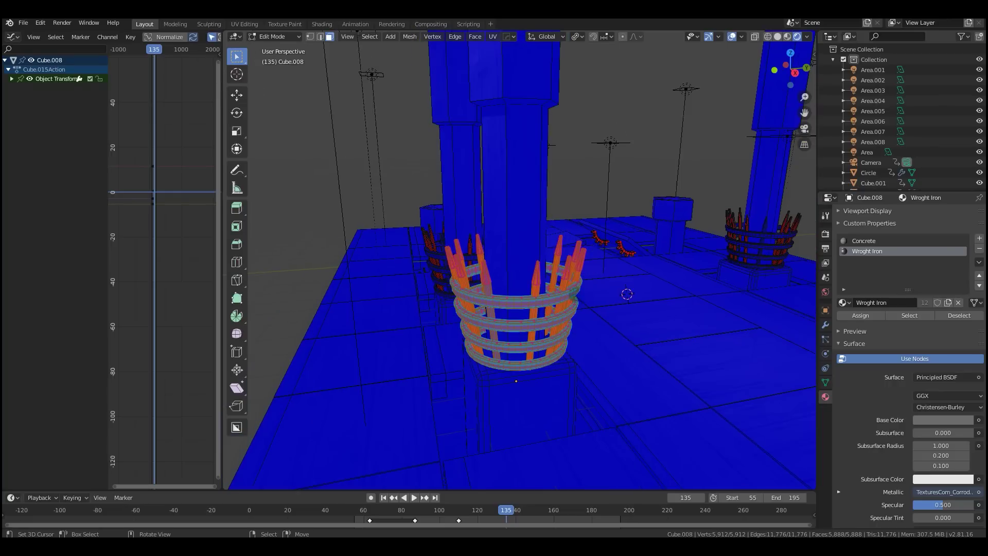
pyautogui.moveTo(520, 260); pyautogui.dragTo(502, 269, button='middle')
pyautogui.scroll(3, 520, 260)
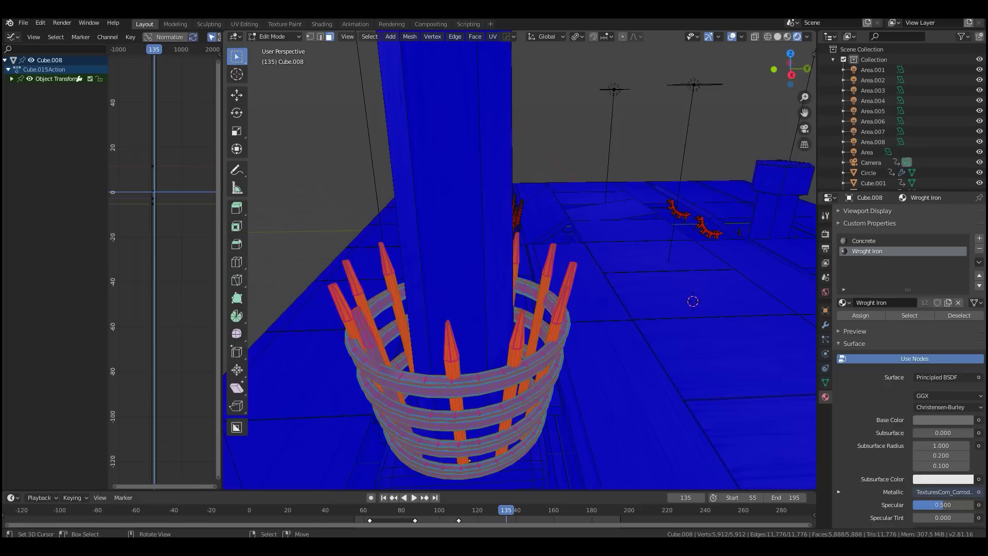
pyautogui.hotkey('alt', 'n')
pyautogui.click(578, 305)
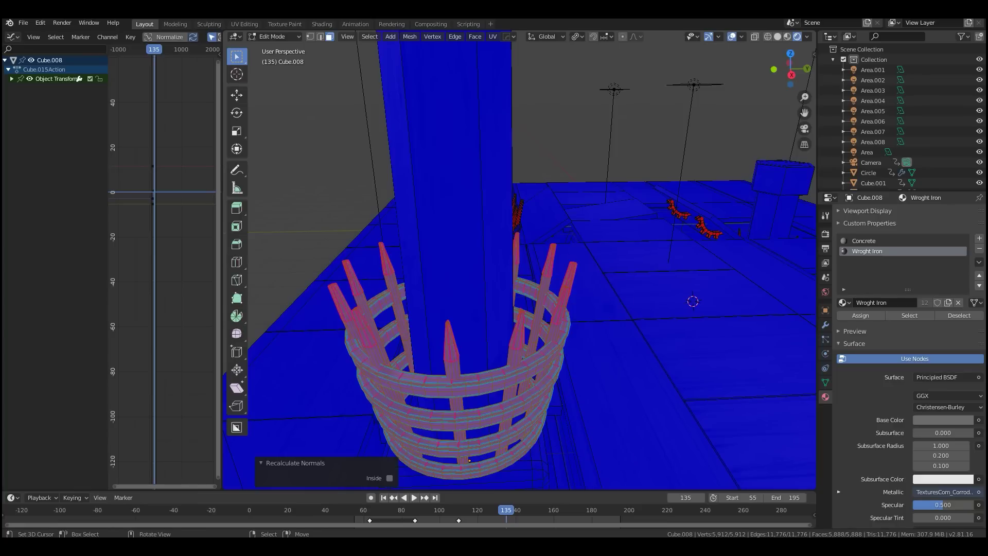
pyautogui.scroll(-1, 578, 304)
pyautogui.scroll(-1, 578, 304)
pyautogui.press('Tab')
# Recalculate the normals outside on the whole spiked cage around the front-right pillar and return to Object Mode
pyautogui.moveTo(578, 304); pyautogui.dragTo(546, 304, button='middle')
pyautogui.hotkey('alt', 'a')
pyautogui.keyDown('shift'); pyautogui.moveTo(721, 330); pyautogui.dragTo(515, 291, button='middle'); pyautogui.keyUp('shift')
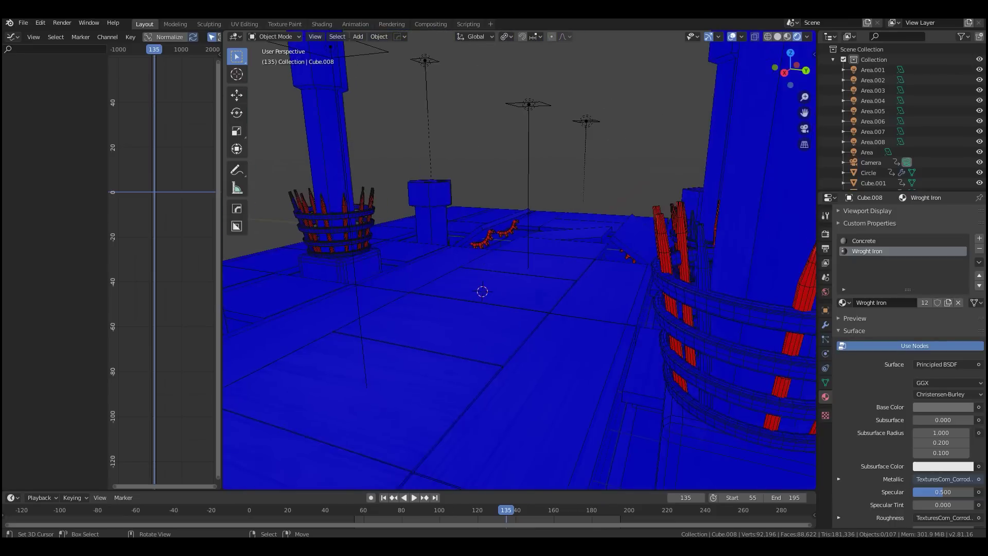
pyautogui.moveTo(592, 296); pyautogui.dragTo(546, 298, button='middle')
pyautogui.rightClick(545, 299)
pyautogui.press('Tab')
pyautogui.hotkey('alt', 'n')
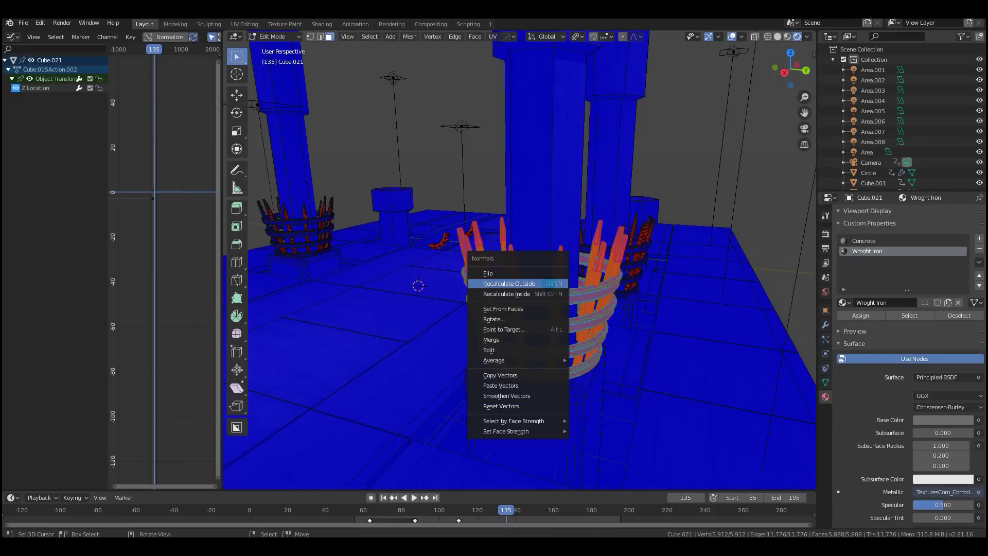
pyautogui.click(508, 283)
pyautogui.press('Tab')
# Recalculate the normals outside on one linked spike of the rear-right pillar's cage
pyautogui.moveTo(583, 304); pyautogui.dragTo(541, 296, button='middle')
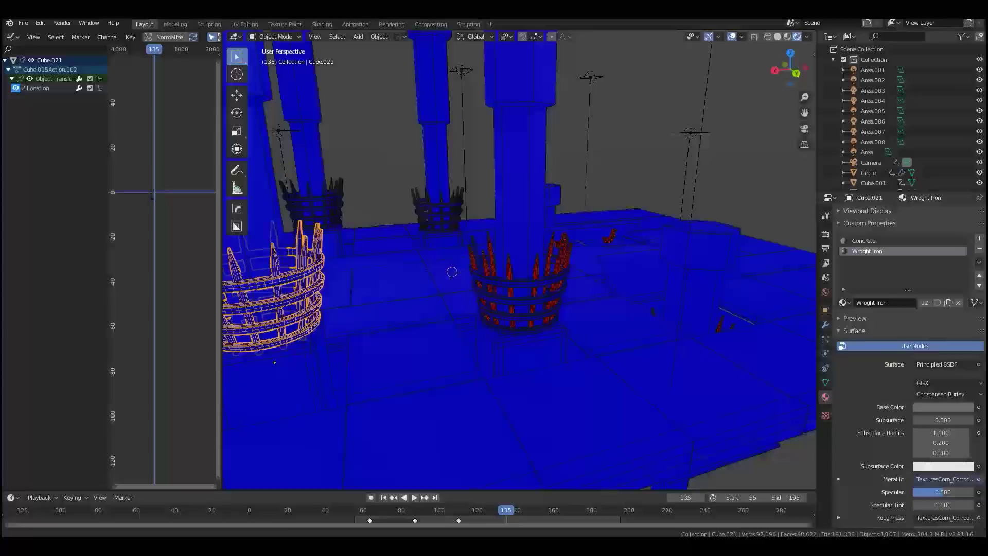
pyautogui.scroll(2, 545, 289)
pyautogui.rightClick(550, 283)
pyautogui.press('Tab')
pyautogui.scroll(3, 519, 260)
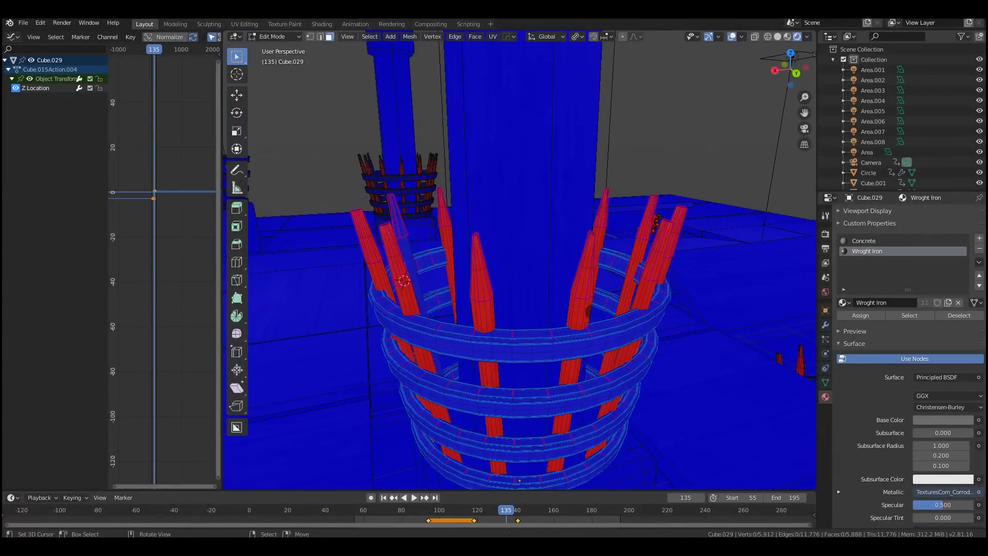
pyautogui.press('l')
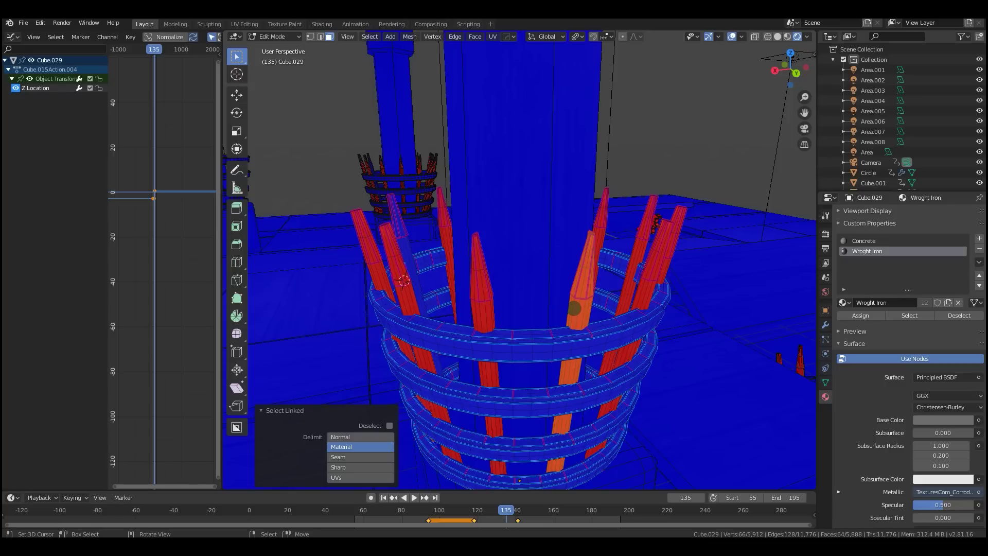
pyautogui.rightClick(574, 309)
pyautogui.click(571, 294)
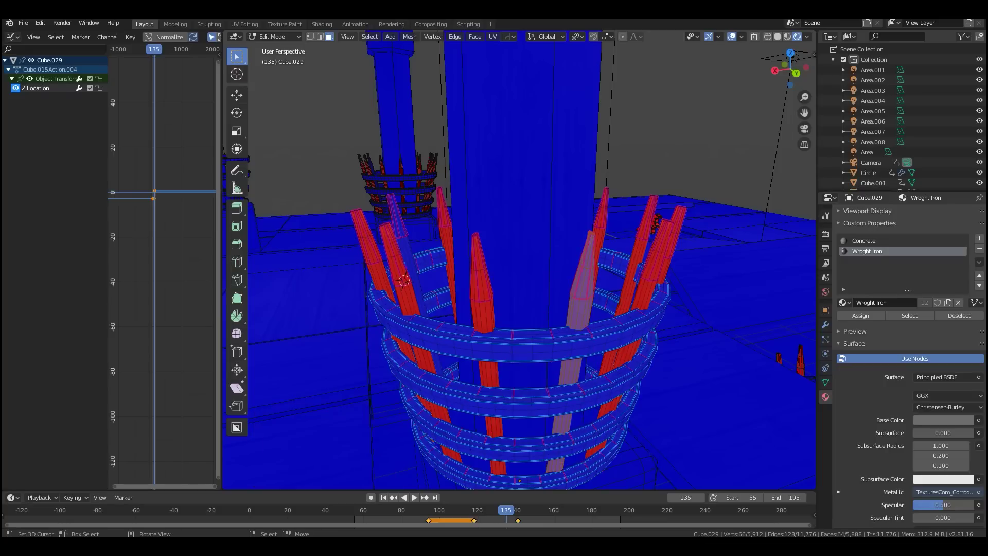
# Recalculate the normals outside on all geometry of the rear-right pillar's cage and return to Object Mode
pyautogui.moveTo(638, 304); pyautogui.dragTo(551, 301, button='middle')
pyautogui.press('a')
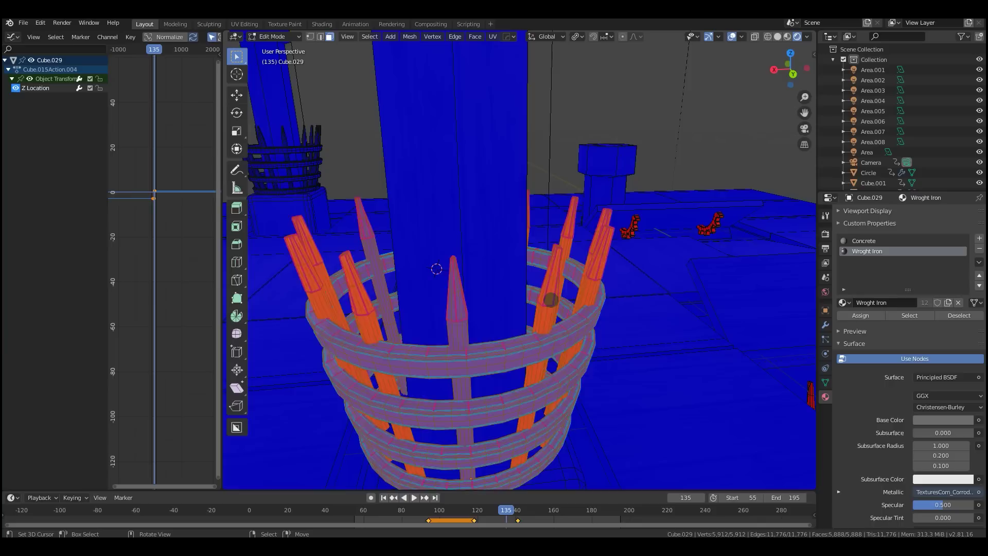
pyautogui.hotkey('alt', 'a')
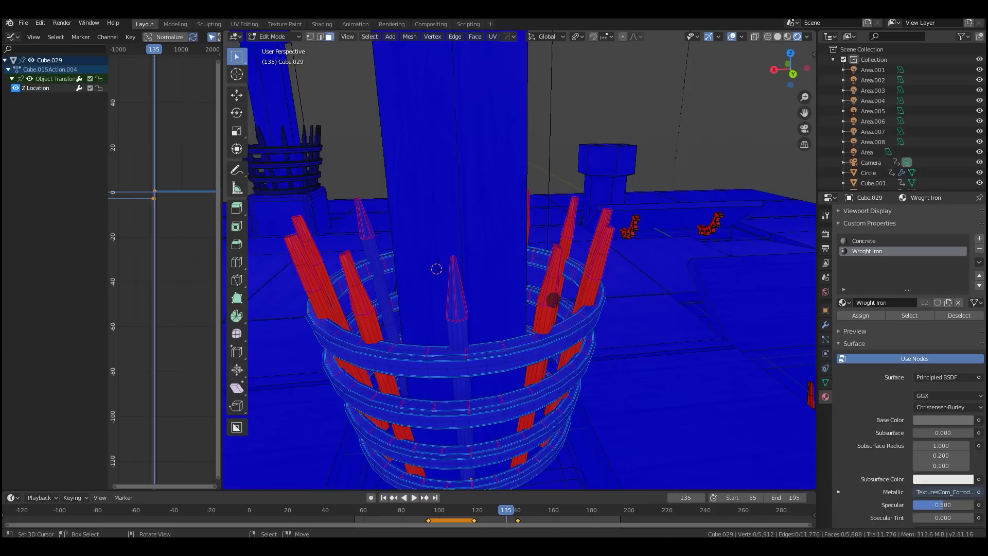
pyautogui.press('a')
pyautogui.hotkey('alt', 'n')
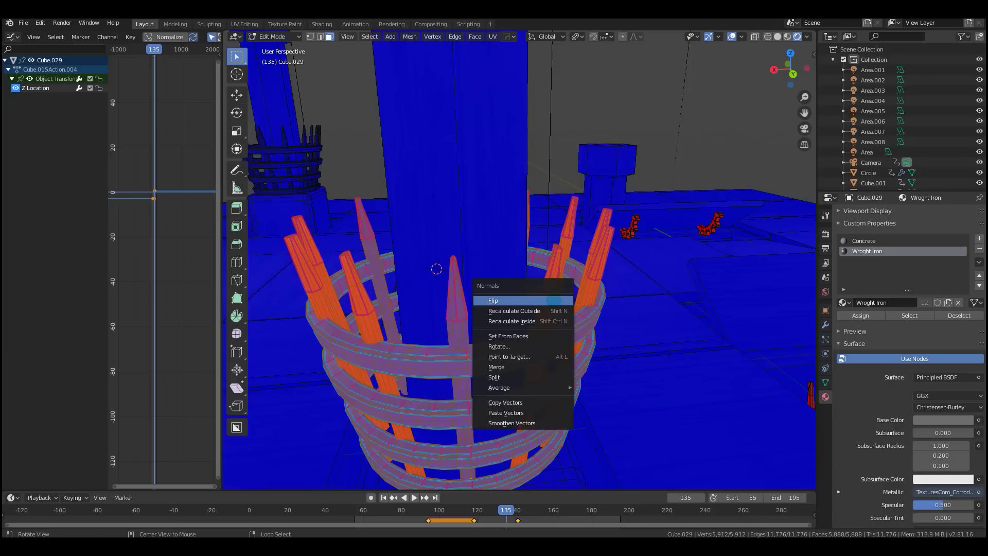
pyautogui.click(553, 311)
pyautogui.press('Tab')
# Recalculate the normals outside on the whole spiked cage around the rear-left pillar
pyautogui.moveTo(553, 312); pyautogui.dragTo(401, 324, button='middle')
pyautogui.rightClick(354, 284)
pyautogui.scroll(3, 354, 283)
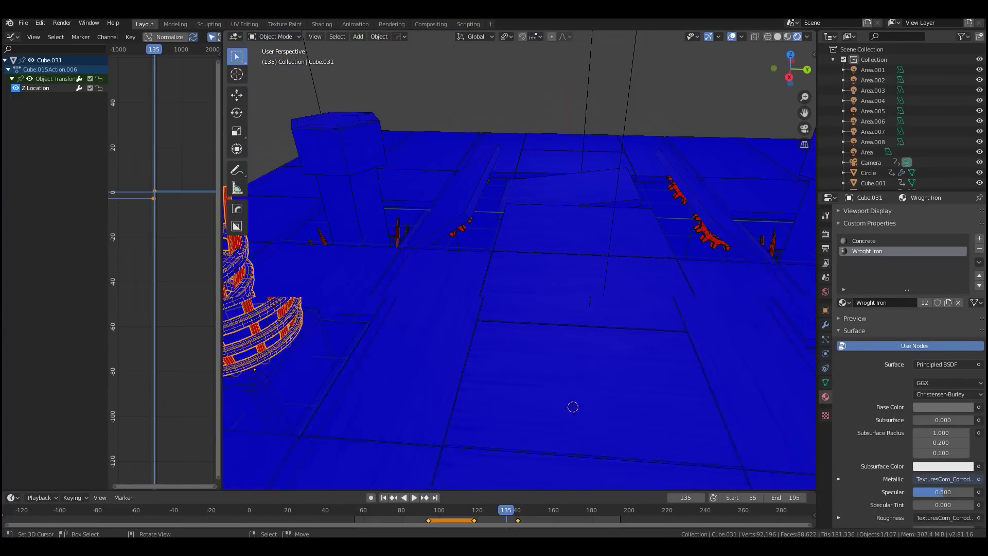
pyautogui.press('Tab')
pyautogui.keyDown('shift'); pyautogui.moveTo(354, 284); pyautogui.dragTo(525, 291, button='middle'); pyautogui.keyUp('shift')
pyautogui.press('a')
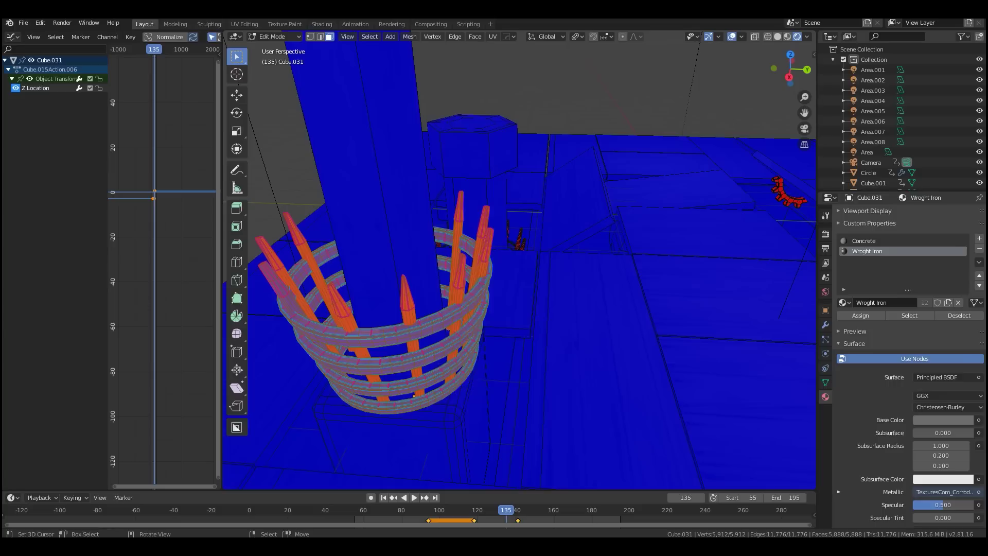
pyautogui.hotkey('alt', 'n')
pyautogui.click(486, 272)
pyautogui.press('Tab')
pyautogui.moveTo(485, 271); pyautogui.dragTo(463, 288, button='middle')
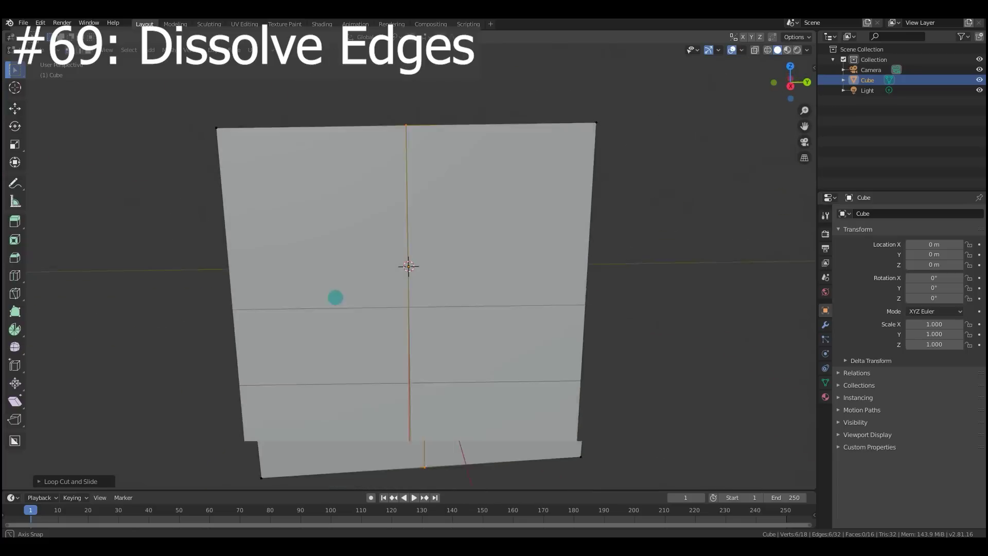
# Try deleting one of the cube's middle edge loops as edges, and undo the deletion
pyautogui.moveTo(335, 295); pyautogui.dragTo(430, 283, button='middle')
pyautogui.scroll(-2, 430, 283)
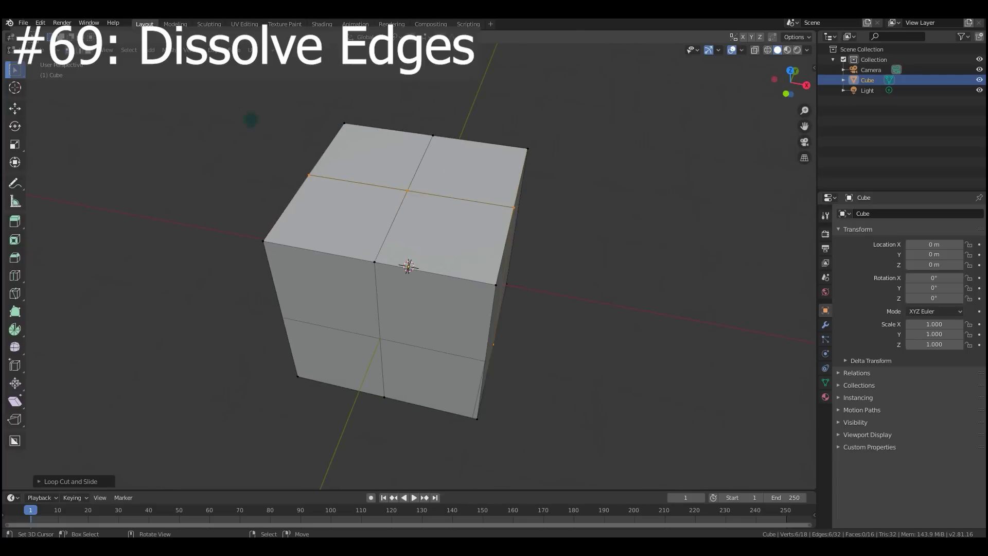
pyautogui.keyDown('alt'); pyautogui.click(392, 217); pyautogui.keyUp('alt')
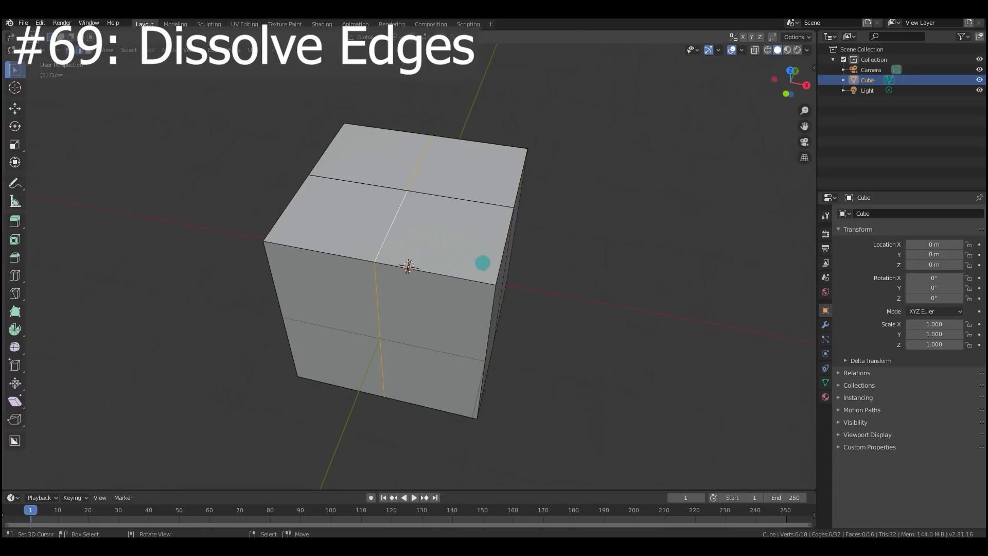
pyautogui.press('x')
pyautogui.click(435, 190)
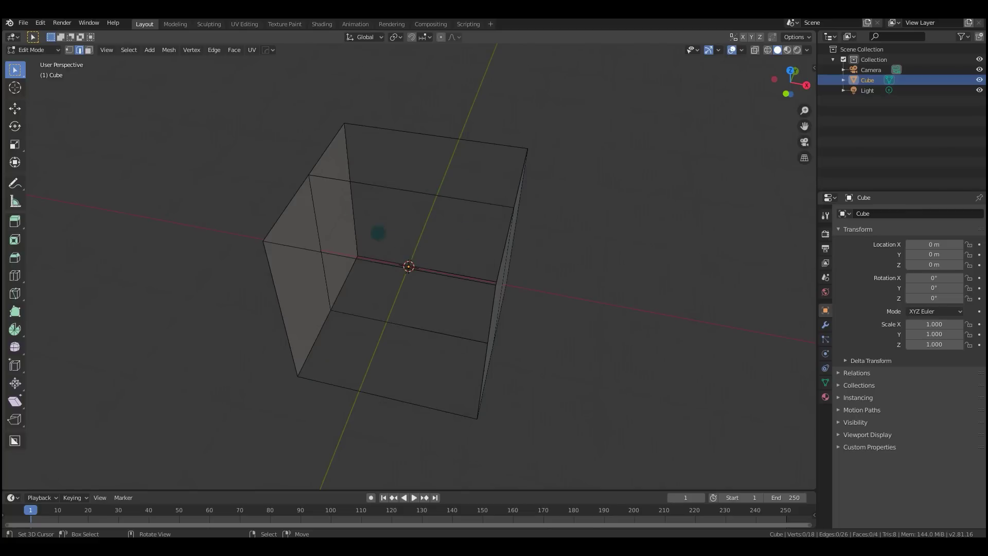
pyautogui.moveTo(380, 232); pyautogui.dragTo(404, 236, button='middle')
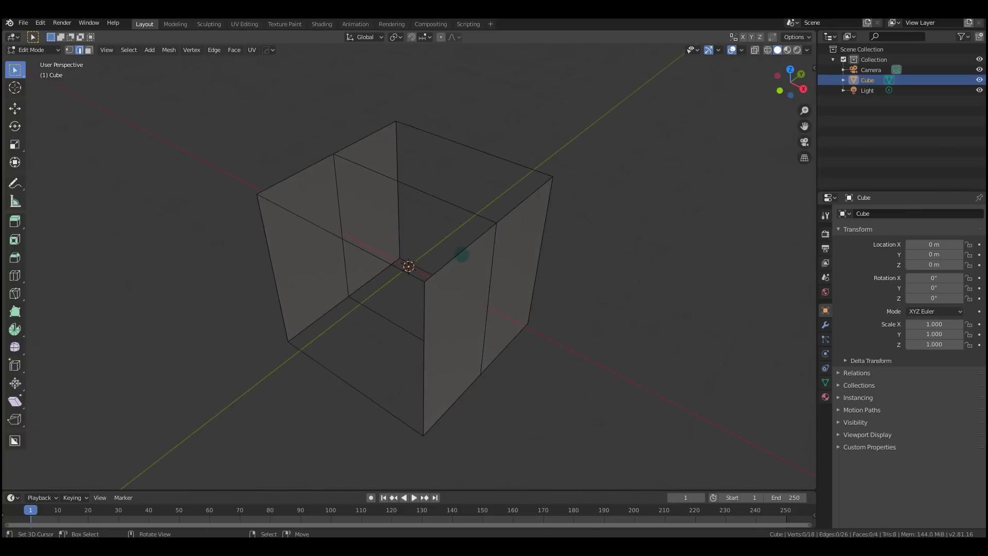
pyautogui.hotkey('ctrl', 'z')
# Add the second middle edge loop to the selection and dissolve the edges of both loops on the cube
pyautogui.moveTo(467, 262); pyautogui.dragTo(458, 254, button='middle')
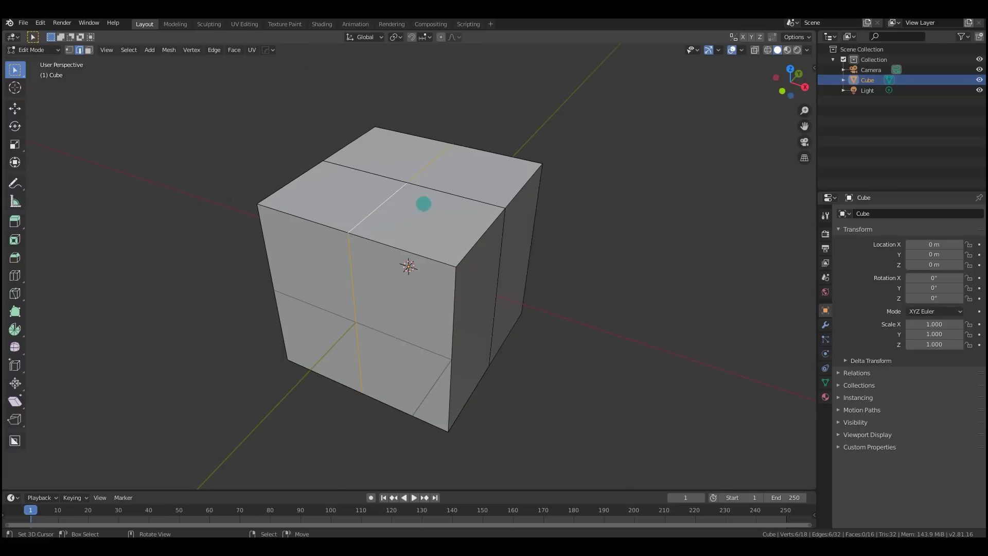
pyautogui.keyDown('alt'); pyautogui.keyDown('shift'); pyautogui.click(445, 200); pyautogui.keyUp('shift'); pyautogui.keyUp('alt')
pyautogui.press('x')
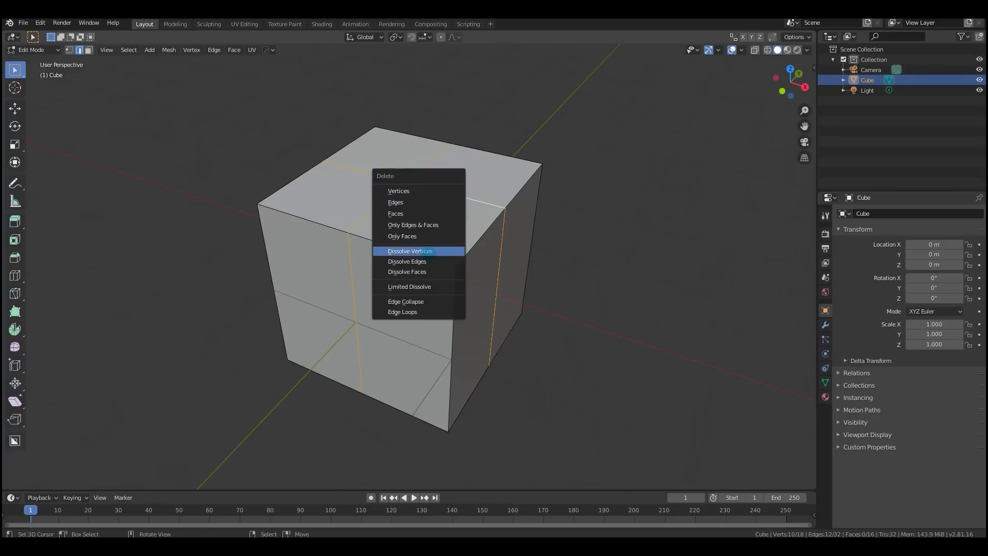
pyautogui.click(433, 251)
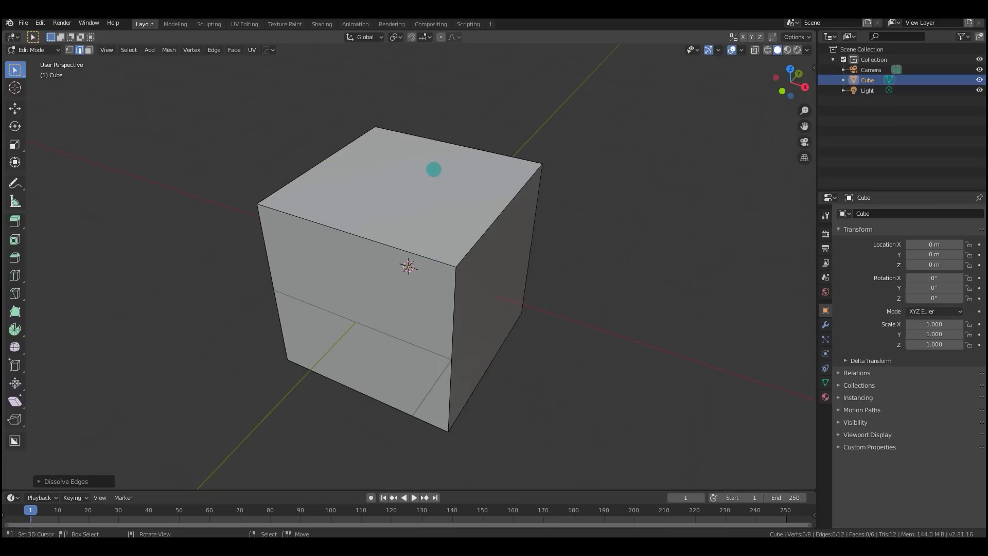
pyautogui.moveTo(408, 168); pyautogui.dragTo(379, 258, button='middle')
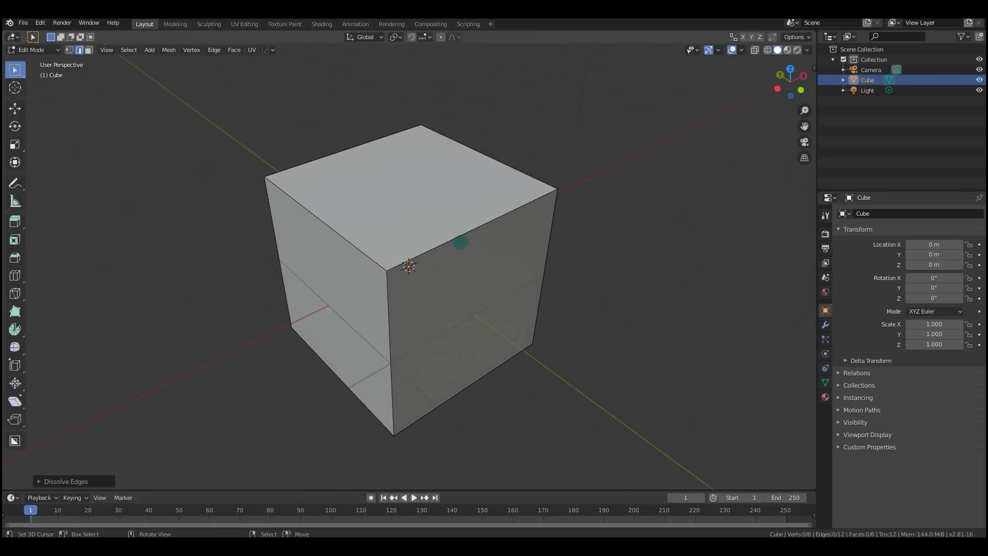
pyautogui.moveTo(460, 242); pyautogui.dragTo(426, 295, button='middle')
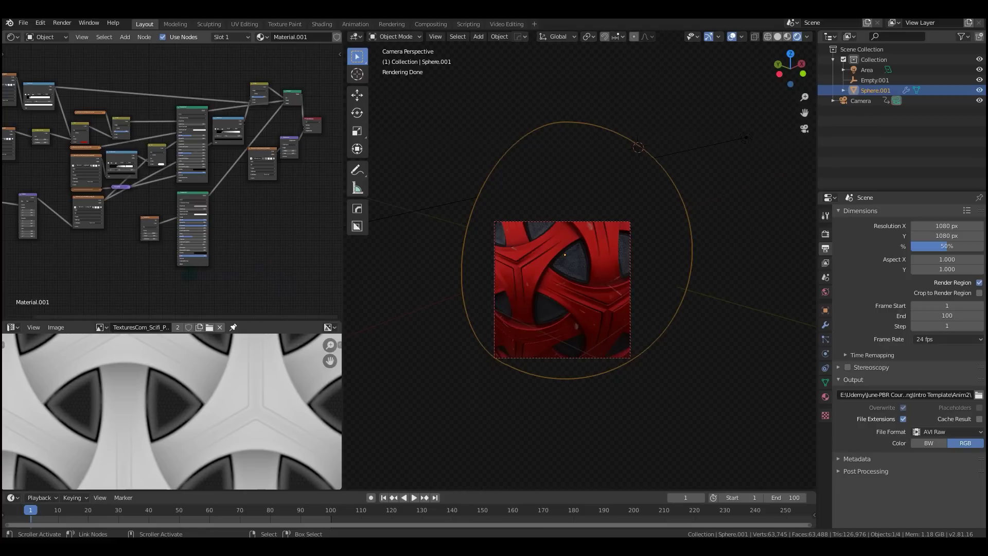
# Open the preferences and search the add-ons for "node"
pyautogui.moveTo(82, 181); pyautogui.dragTo(117, 198, button='middle')
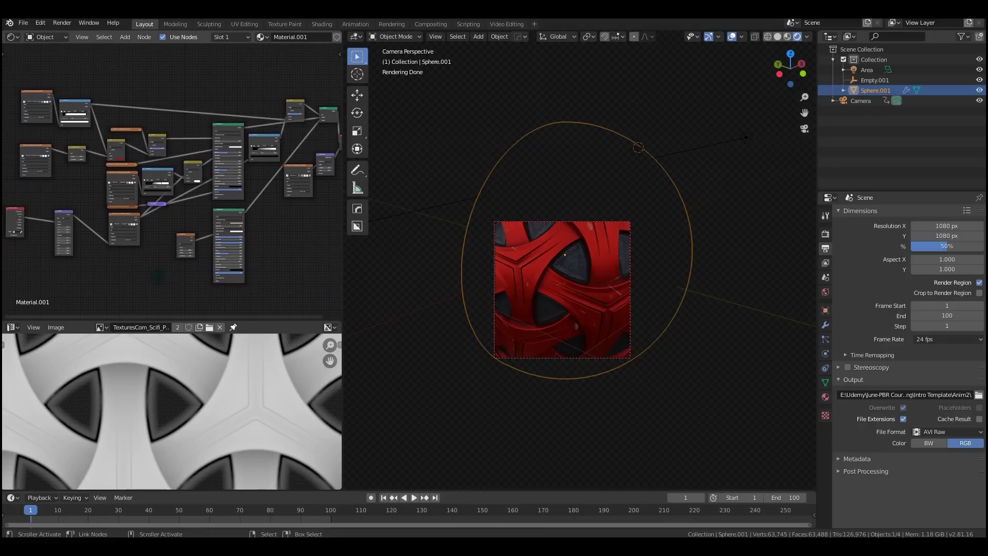
pyautogui.click(40, 23)
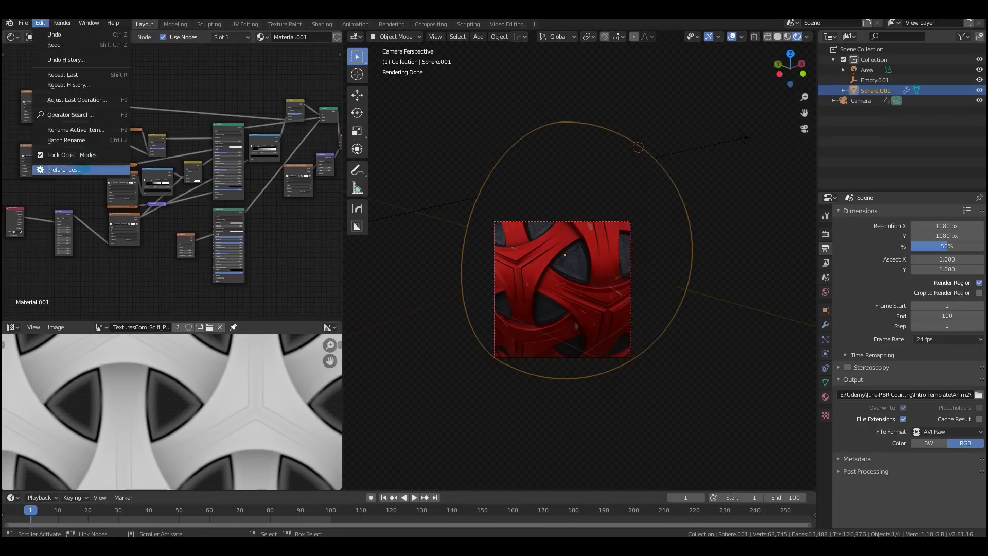
pyautogui.click(65, 170)
pyautogui.click(277, 73)
pyautogui.write('node')
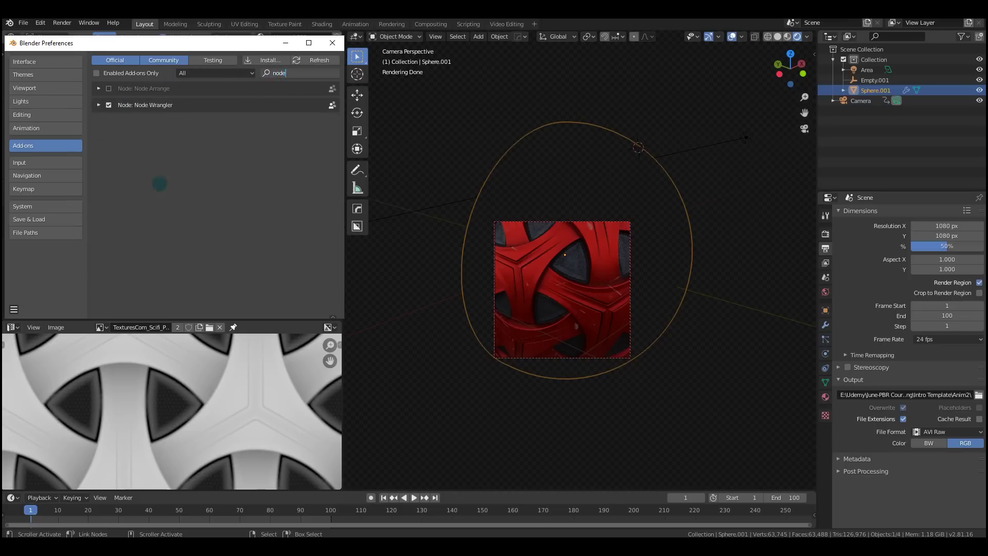
# Confirm the add-on search and close the preferences window
pyautogui.press('Return')
pyautogui.click(14, 309)
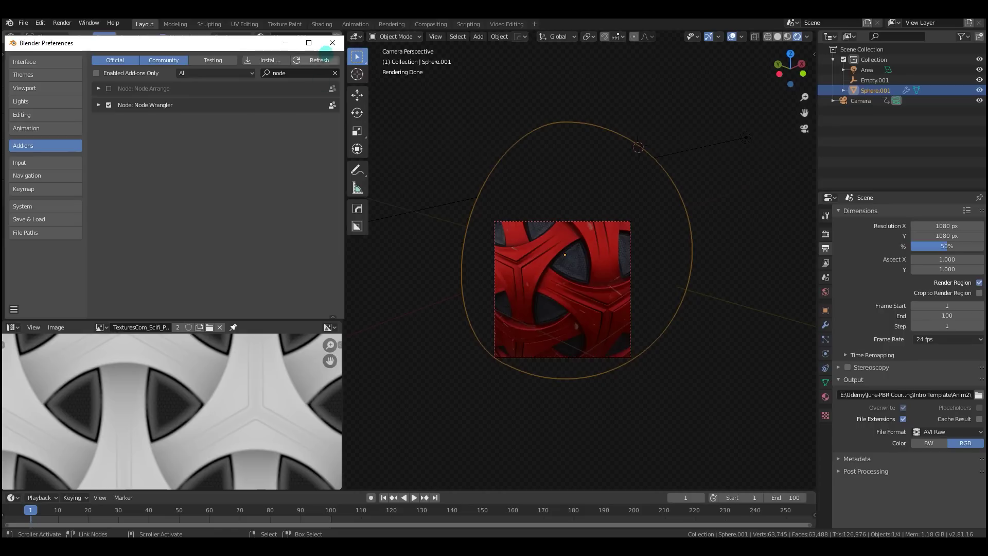
pyautogui.click(333, 43)
# Preview the image texture node that feeds the Displacement node through a Viewer on the sphere's material output
pyautogui.moveTo(224, 225); pyautogui.dragTo(186, 214, button='middle')
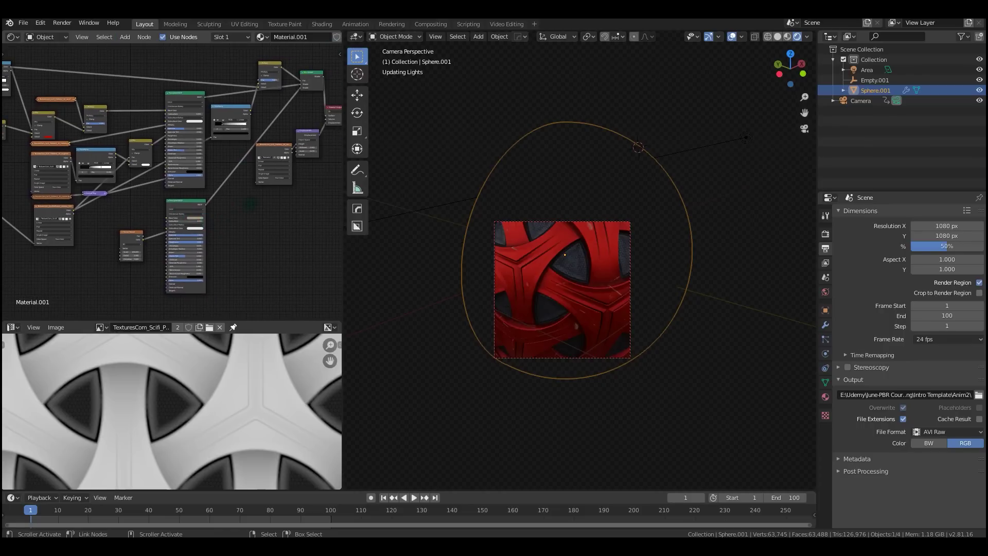
pyautogui.scroll(1, 196, 190)
pyautogui.moveTo(242, 170); pyautogui.dragTo(166, 192, button='middle')
pyautogui.scroll(2, 176, 193)
pyautogui.scroll(2, 175, 190)
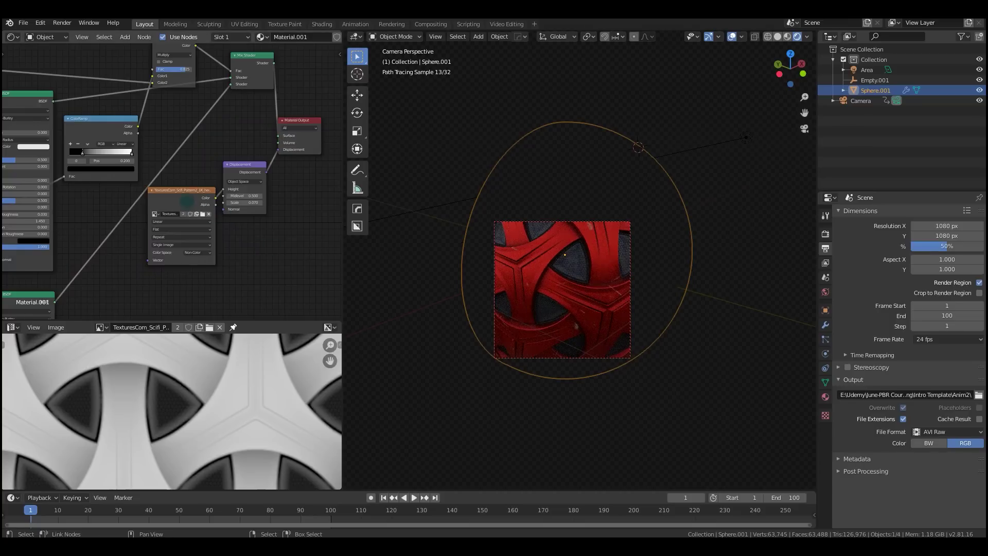
pyautogui.keyDown('ctrl'); pyautogui.keyDown('shift'); pyautogui.click(185, 196); pyautogui.keyUp('shift'); pyautogui.keyUp('ctrl')
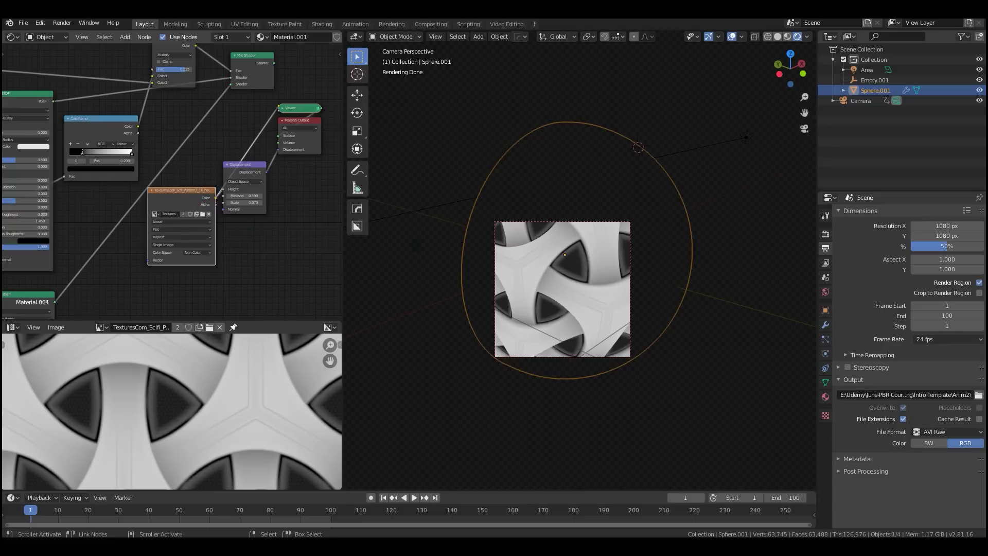
# Preview the Multiply node that feeds the Principled BSDF's Base Color on the sphere
pyautogui.moveTo(170, 180); pyautogui.dragTo(215, 187, button='middle')
pyautogui.scroll(-3, 170, 180)
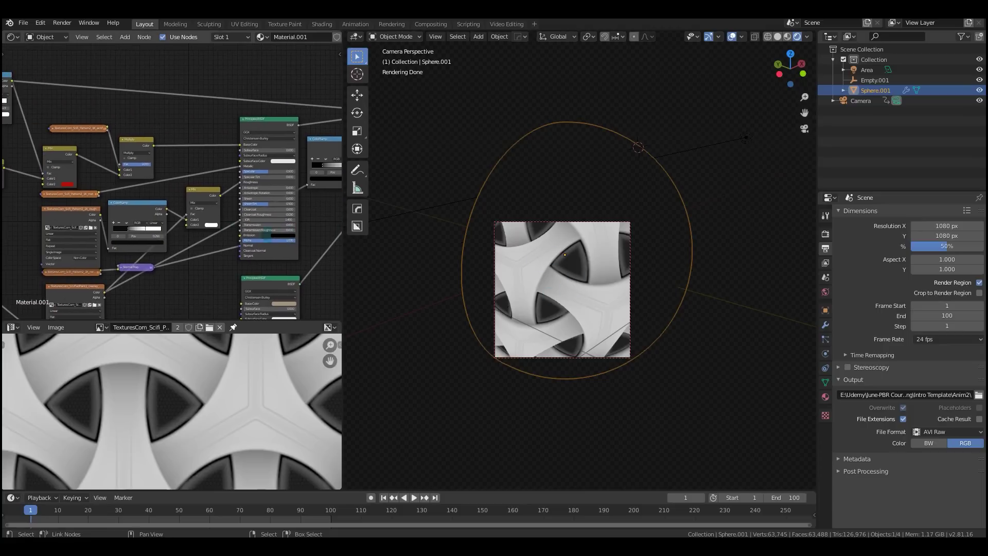
pyautogui.scroll(3, 170, 180)
pyautogui.scroll(1, 172, 183)
pyautogui.moveTo(127, 139); pyautogui.dragTo(169, 140, button='middle')
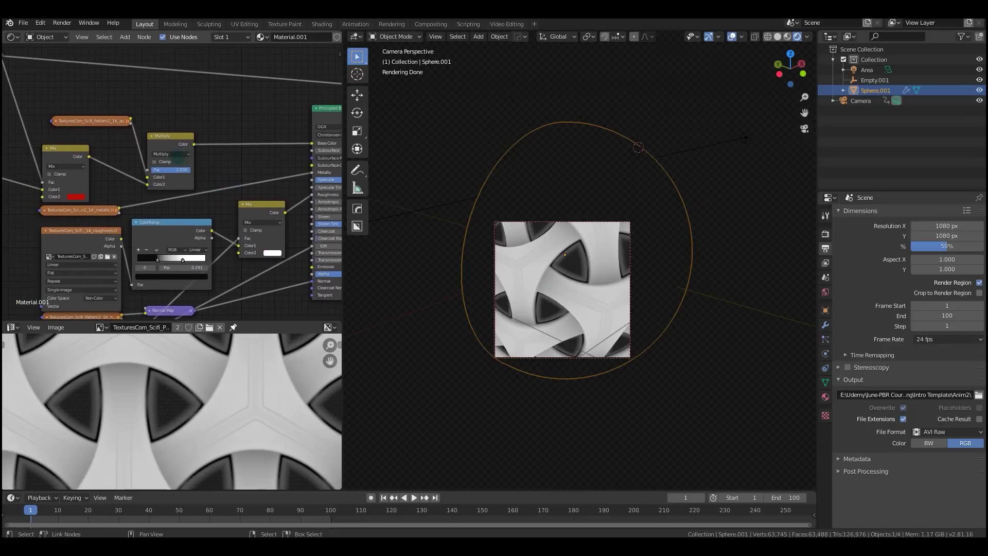
pyautogui.keyDown('ctrl'); pyautogui.keyDown('shift'); pyautogui.click(177, 144); pyautogui.keyUp('shift'); pyautogui.keyUp('ctrl')
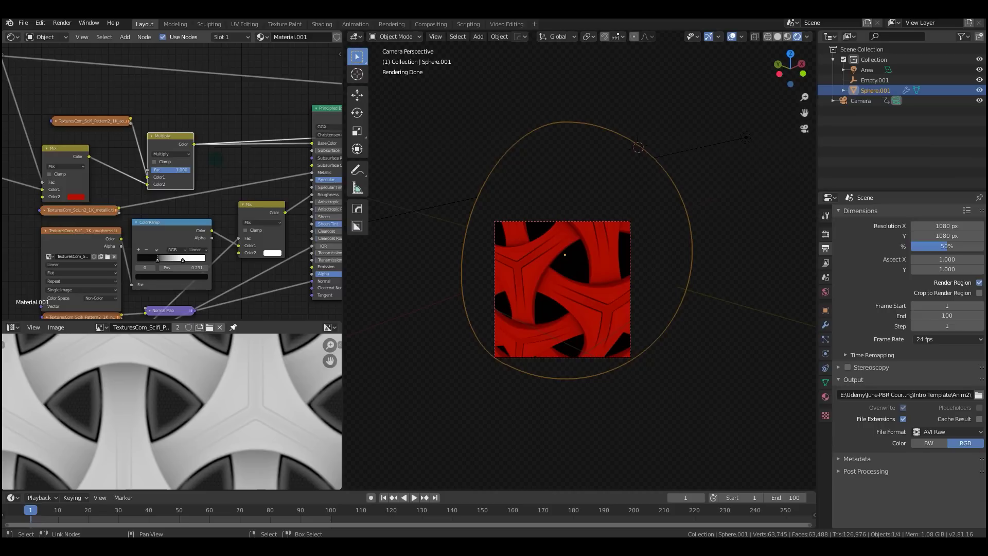
pyautogui.scroll(-2, 171, 180)
pyautogui.moveTo(154, 180); pyautogui.dragTo(217, 175, button='middle')
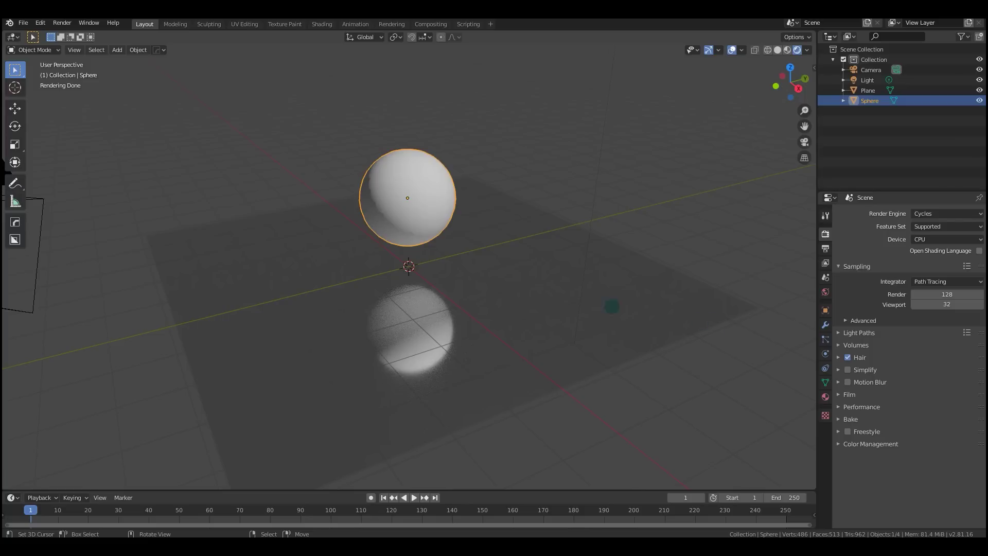
# Turn off Camera ray visibility for the sphere in its object visibility settings
pyautogui.click(825, 310)
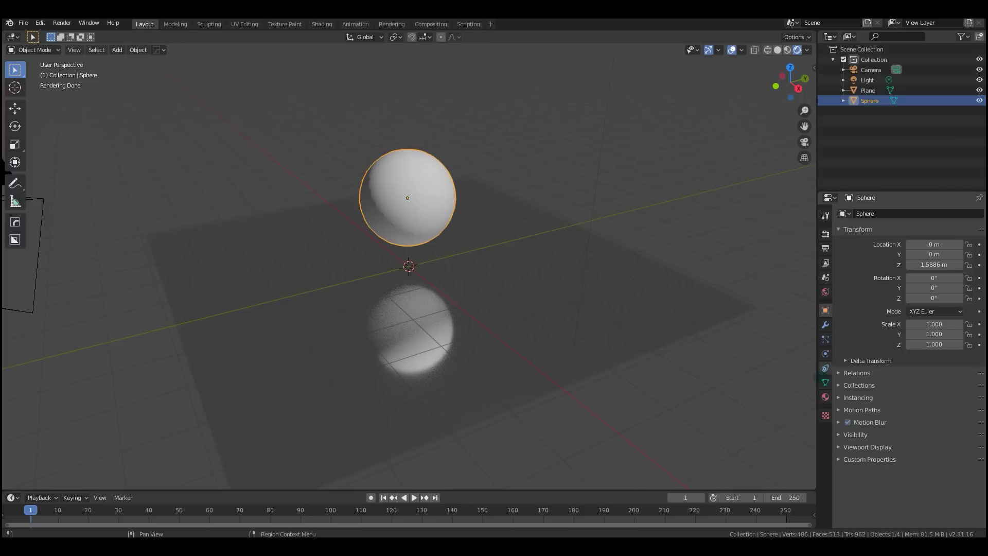
pyautogui.click(852, 434)
pyautogui.scroll(-3, 851, 432)
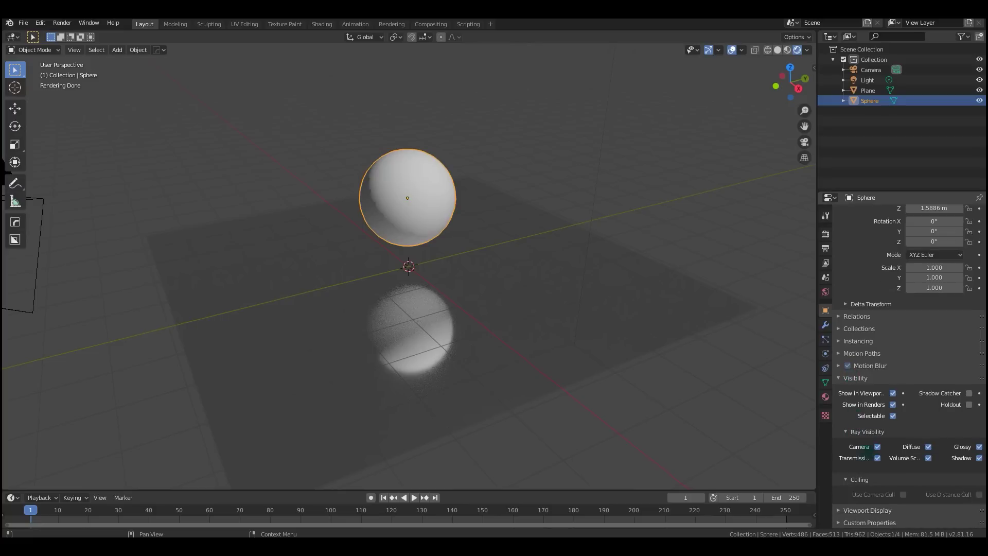
pyautogui.click(877, 447)
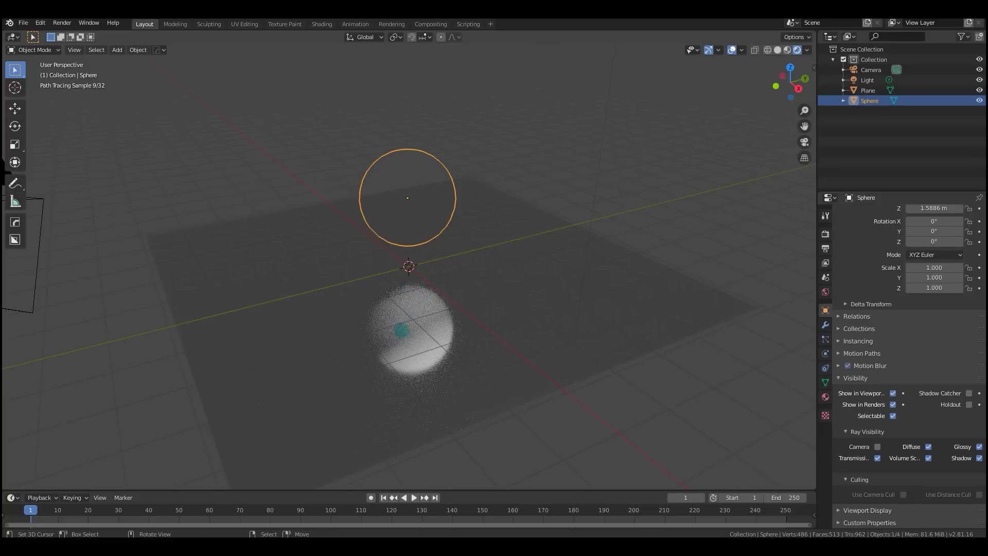
# Turn the sphere's Camera ray visibility back on and turn off its Glossy ray visibility
pyautogui.click(878, 446)
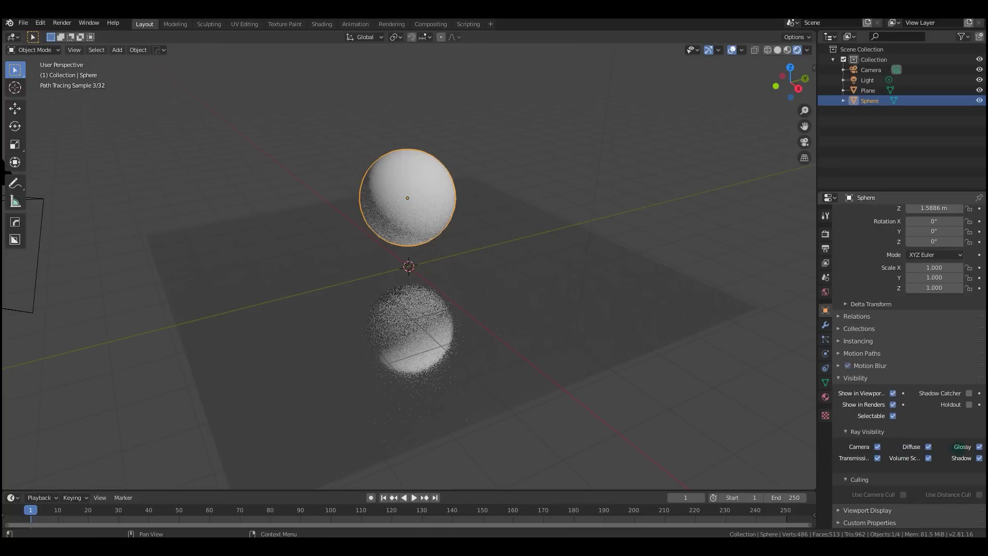
pyautogui.click(980, 447)
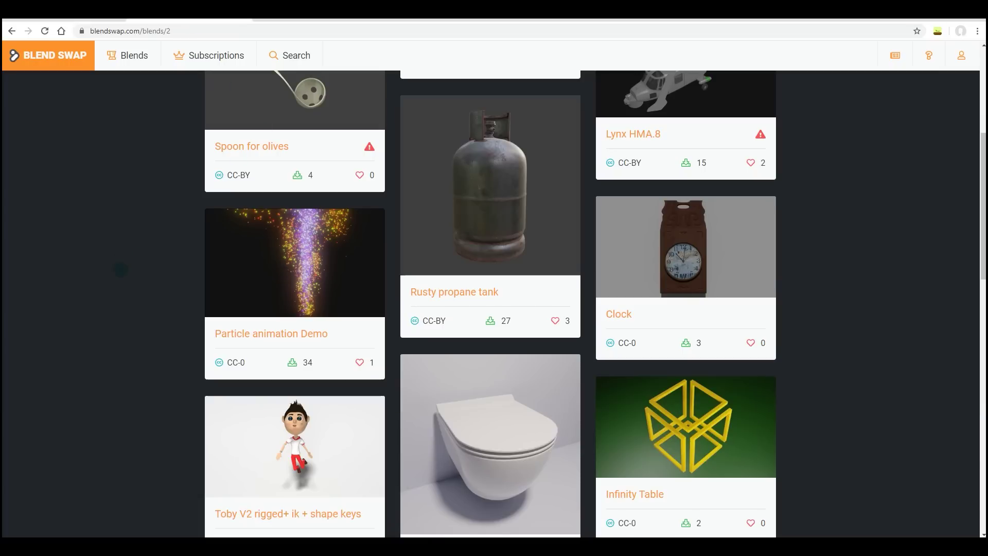
# Look through the second page of models on Blend Swap and open the third page
pyautogui.scroll(5, 121, 270)
pyautogui.scroll(-4, 560, 266)
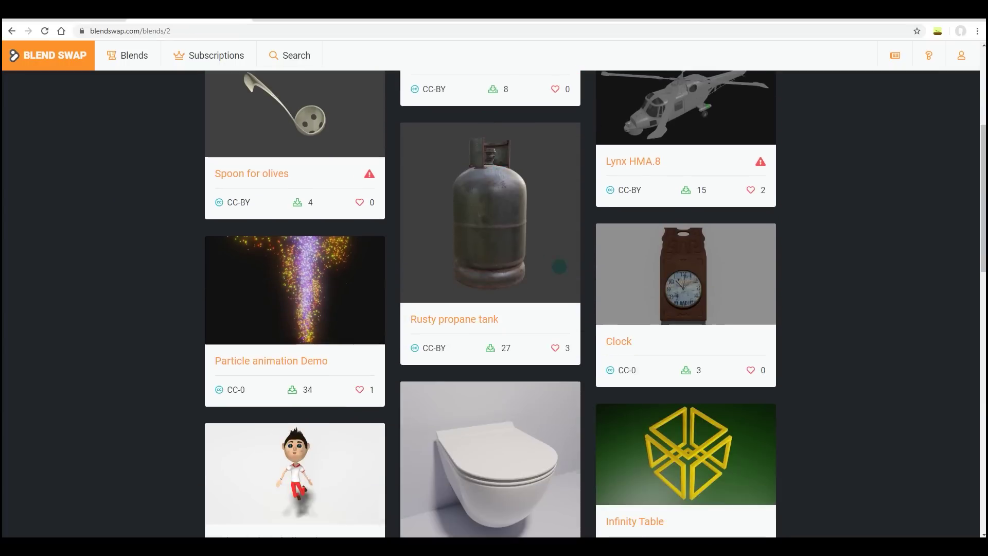
pyautogui.scroll(-10, 559, 267)
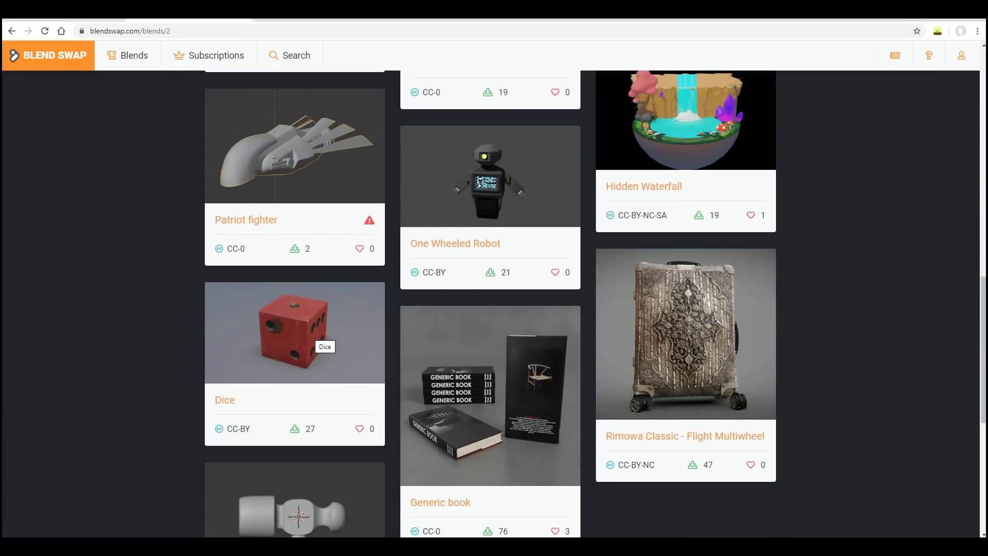
pyautogui.scroll(1, 526, 387)
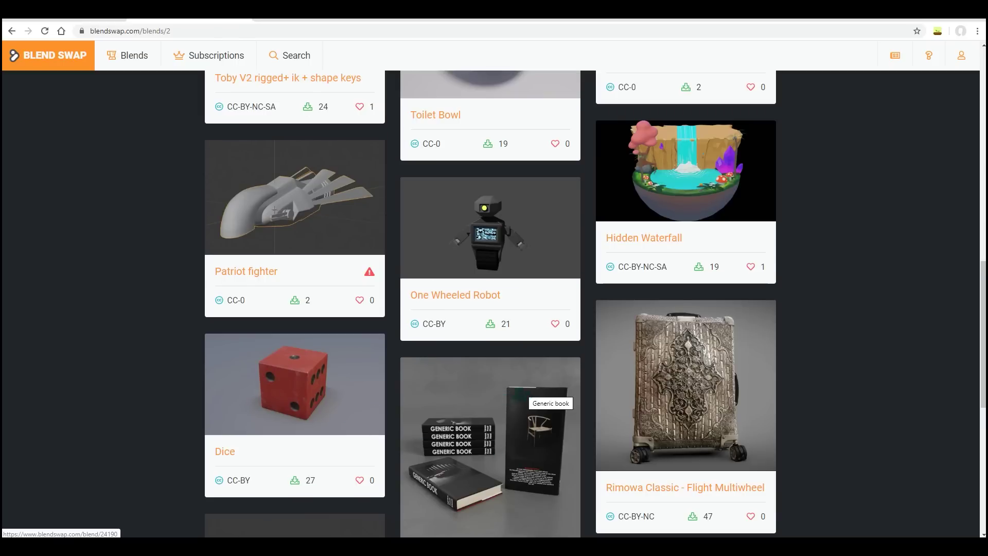
pyautogui.scroll(-1, 479, 363)
pyautogui.scroll(-7, 494, 381)
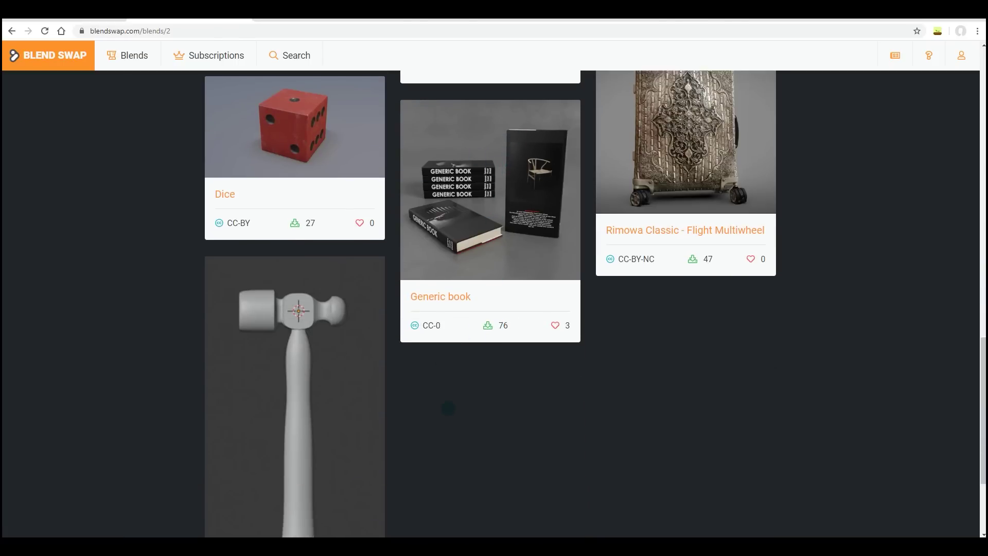
pyautogui.click(490, 519)
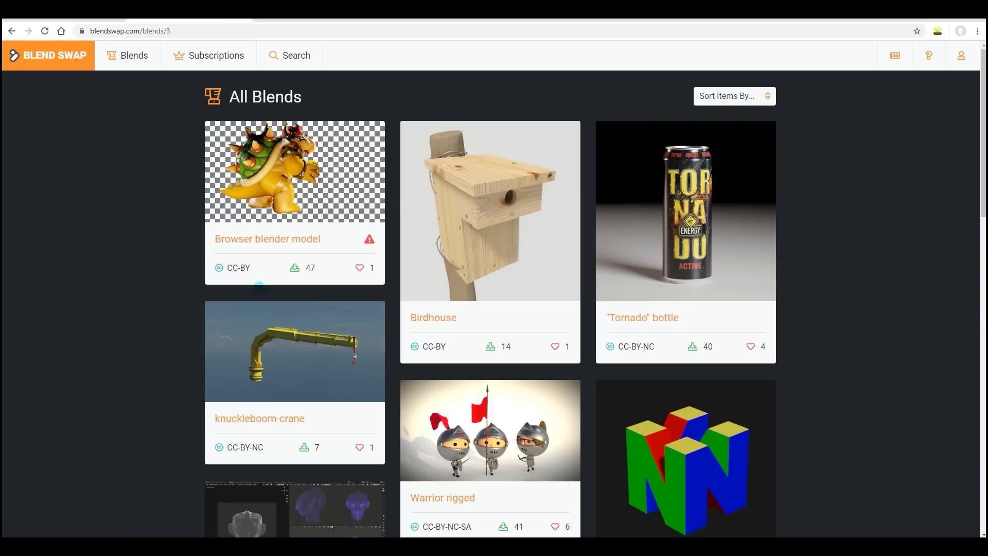
# Look through the models on the third and fourth pages of the Blend Swap library
pyautogui.scroll(-3, 415, 302)
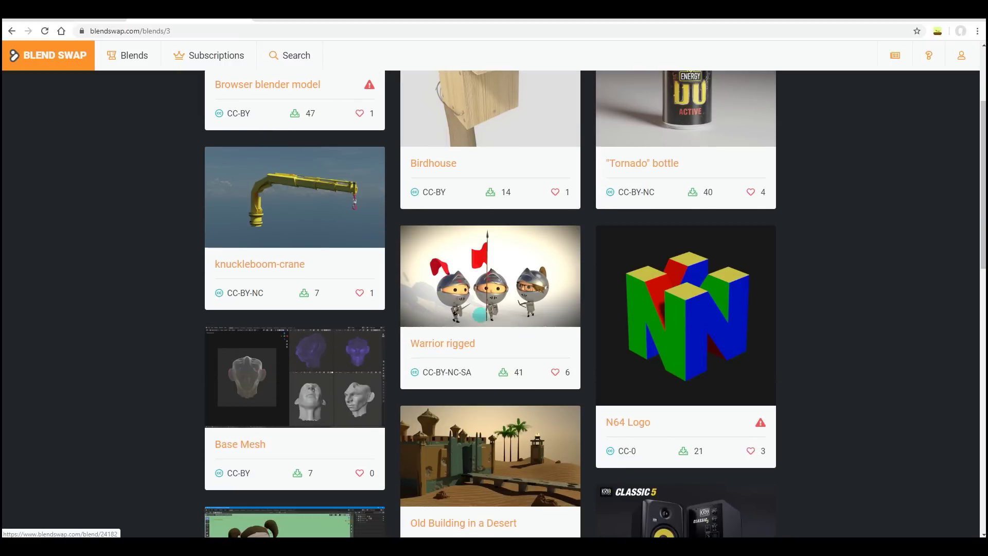
pyautogui.scroll(-3, 481, 312)
pyautogui.scroll(-2, 359, 286)
pyautogui.scroll(-1, 461, 325)
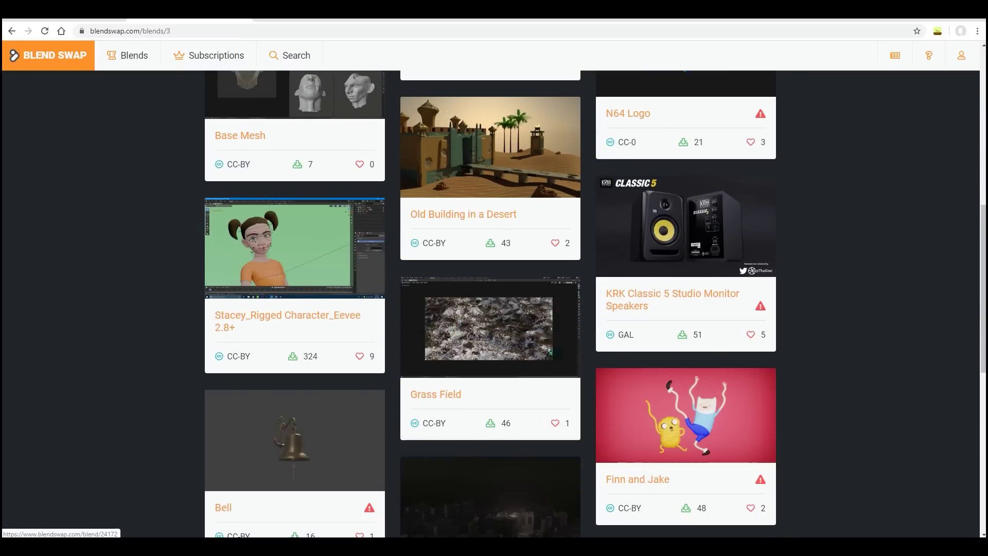
pyautogui.scroll(-2, 556, 358)
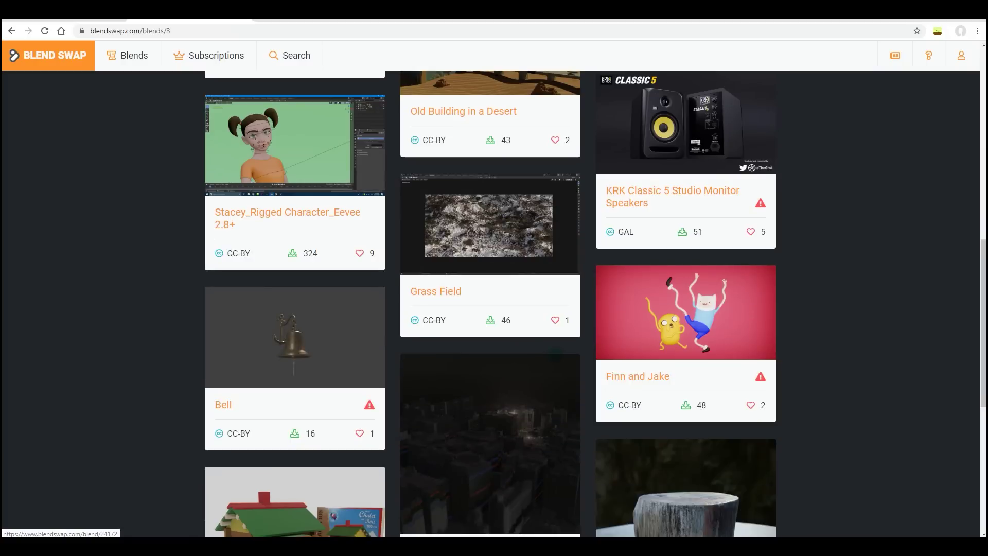
pyautogui.scroll(-3, 555, 355)
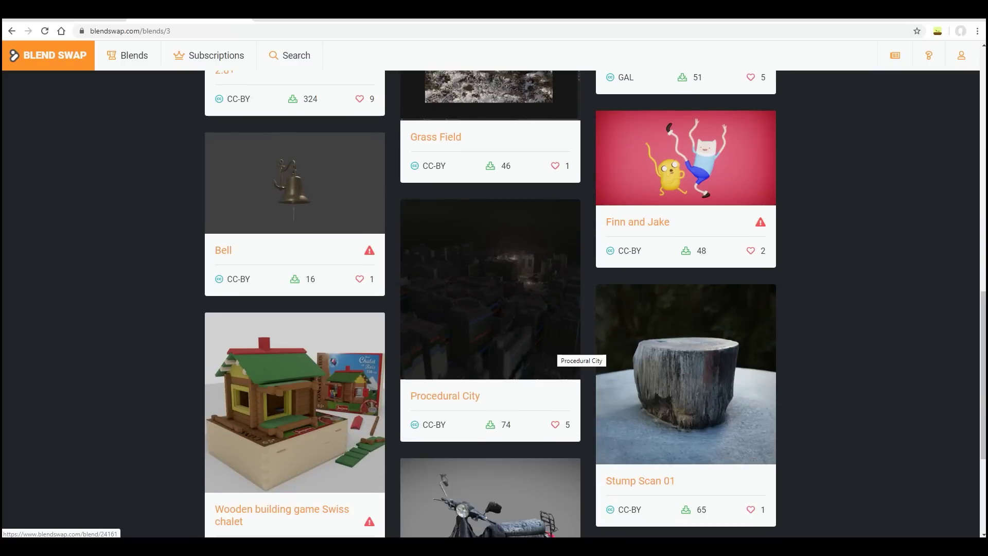
pyautogui.scroll(-2, 556, 356)
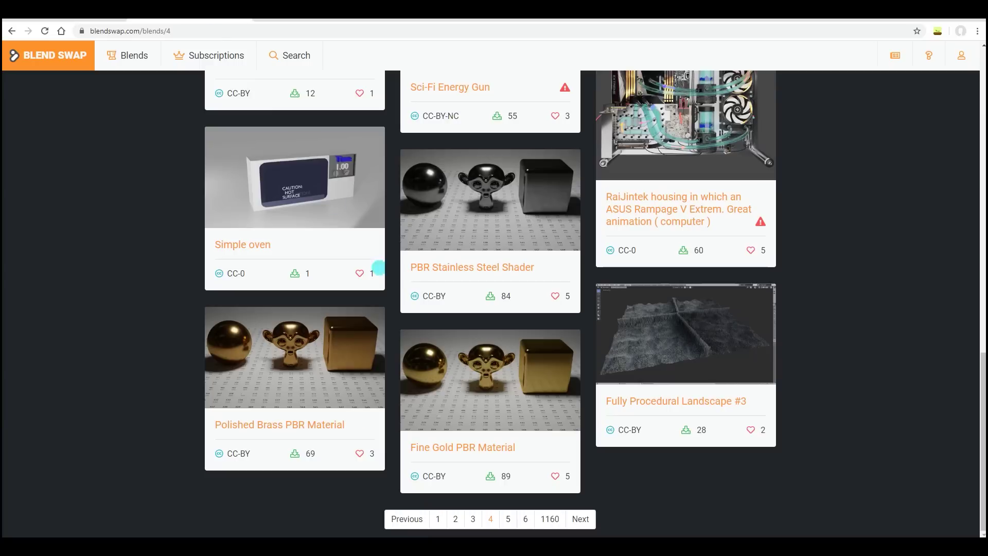
pyautogui.scroll(1, 490, 304)
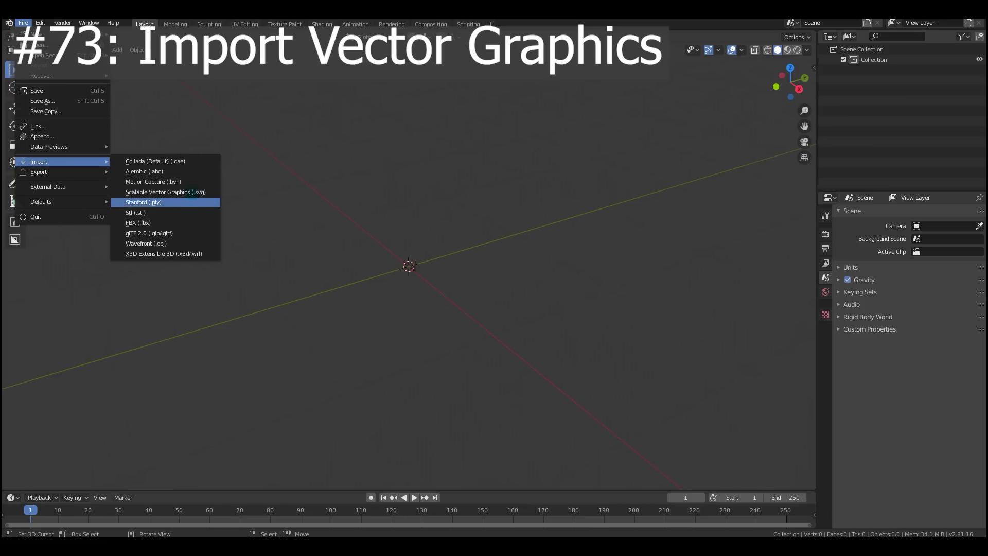
# Import the vector file "vectorstock_863474 [Converted].svg" into the empty Blender scene as Scalable Vector Graphics
pyautogui.click(166, 192)
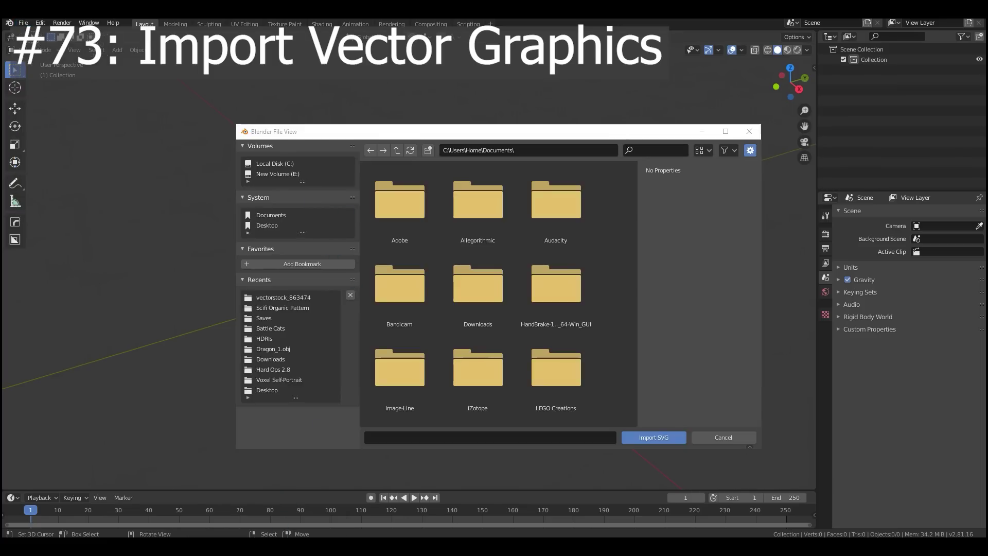
pyautogui.click(322, 507)
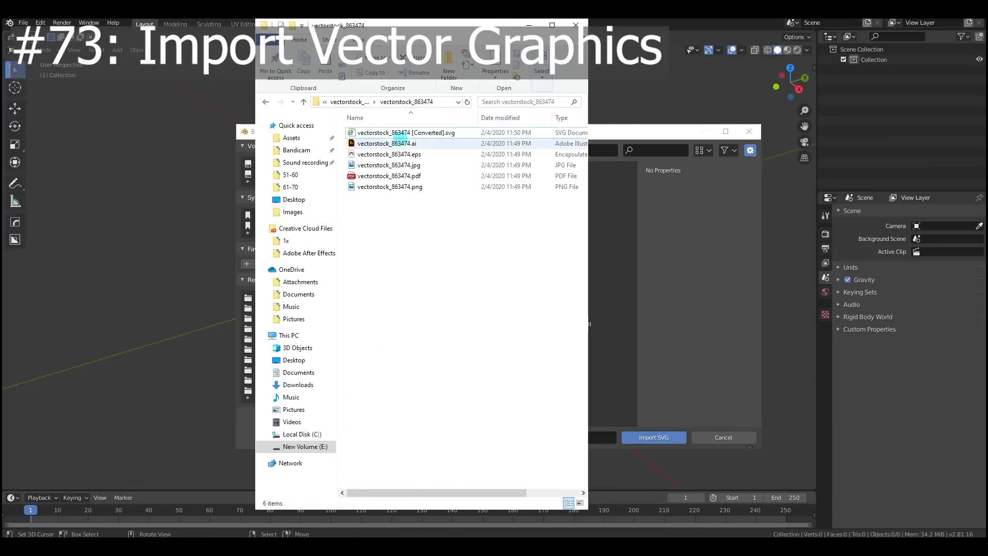
pyautogui.moveTo(502, 133); pyautogui.dragTo(685, 330)
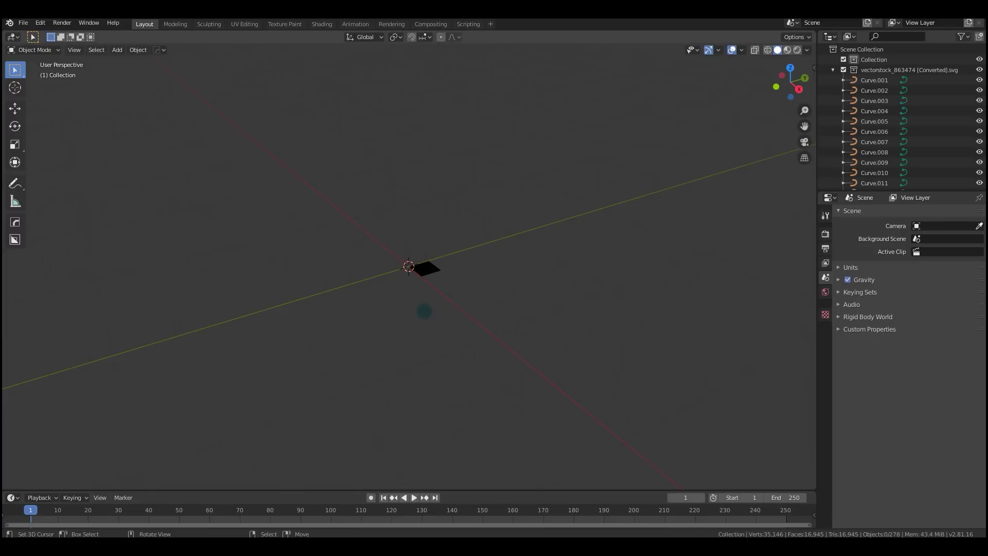
# Scale all the imported curves up together by a factor of about 16
pyautogui.press('s')
pyautogui.click(695, 404)
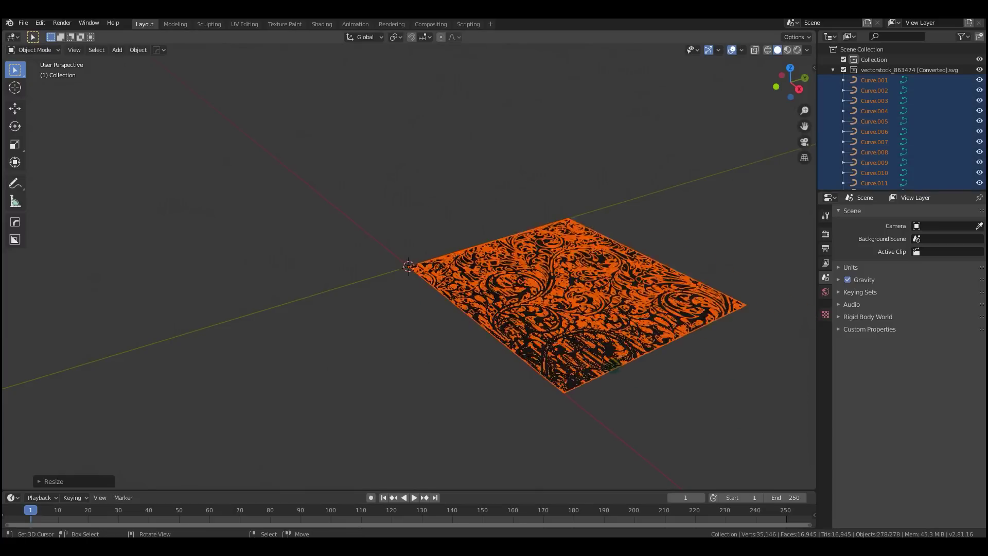
pyautogui.moveTo(695, 405); pyautogui.dragTo(523, 342, button='middle')
pyautogui.scroll(5, 482, 353)
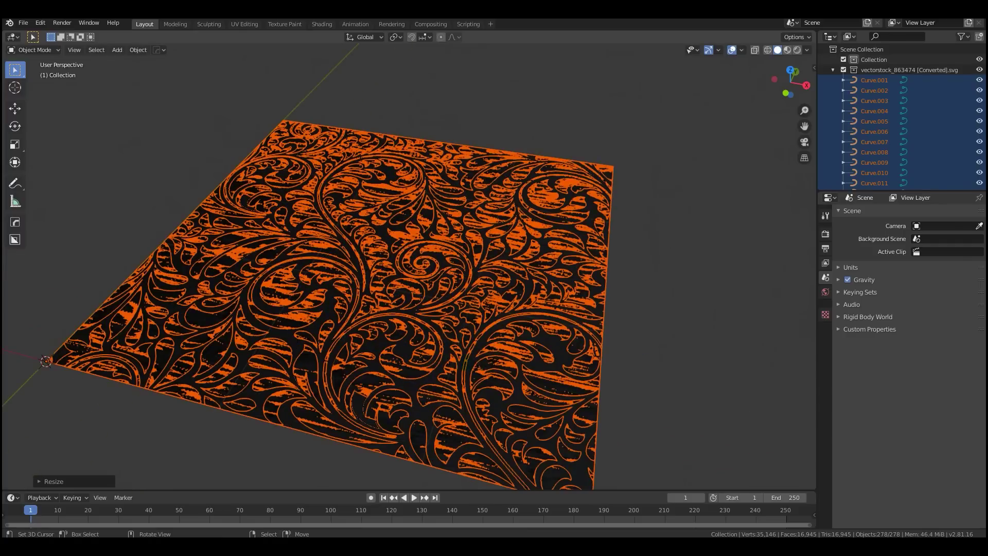
# Delete the square background curve behind the imported ornament pattern
pyautogui.rightClick(466, 363)
pyautogui.rightClick(466, 362)
pyautogui.rightClick(466, 363)
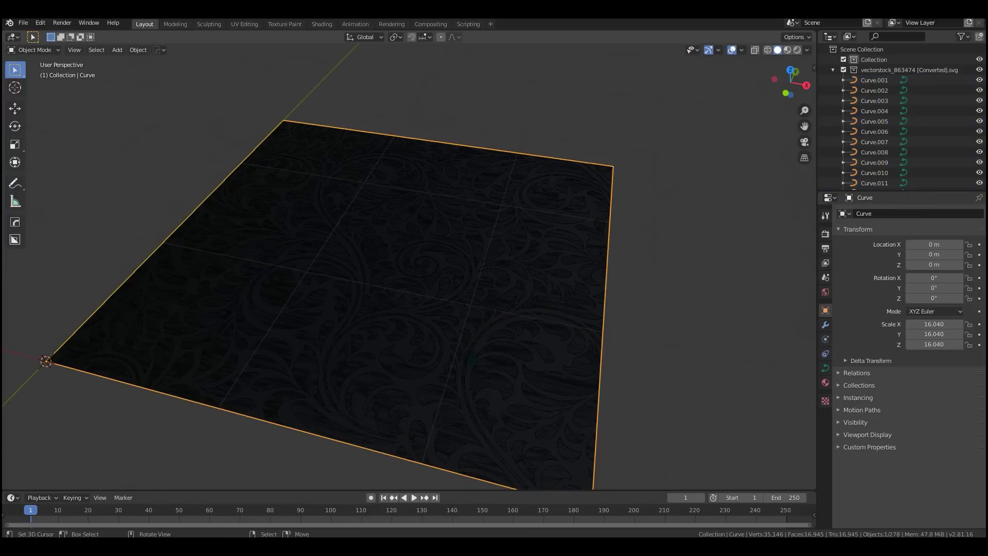
pyautogui.press('Delete')
pyautogui.moveTo(466, 363); pyautogui.dragTo(443, 355, button='middle')
pyautogui.scroll(-3, 443, 355)
pyautogui.scroll(3, 443, 355)
# Select all the remaining ornament curves
pyautogui.press('a')
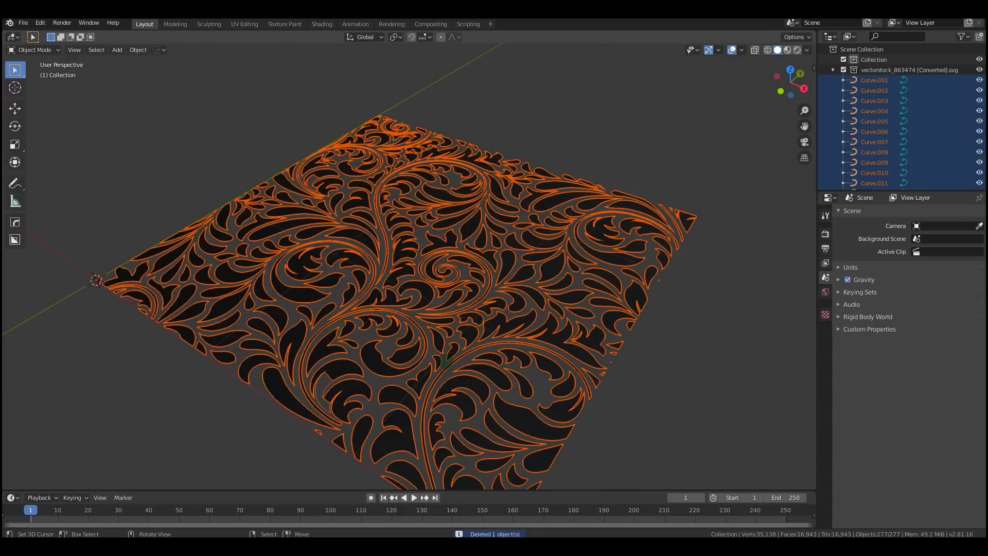
pyautogui.scroll(-3, 444, 359)
pyautogui.scroll(3, 425, 355)
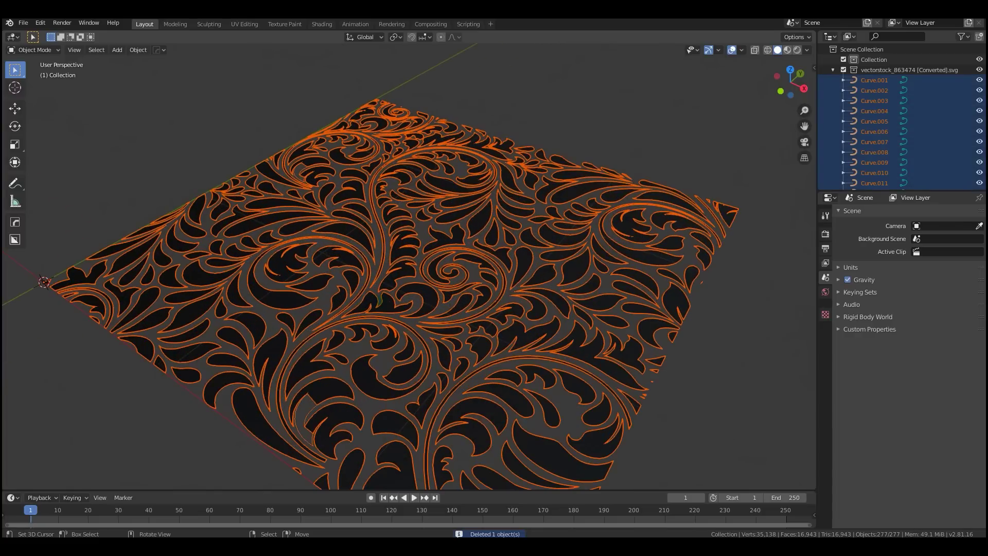
pyautogui.moveTo(455, 296); pyautogui.dragTo(502, 289, button='middle')
pyautogui.moveTo(402, 348); pyautogui.dragTo(509, 336, button='middle')
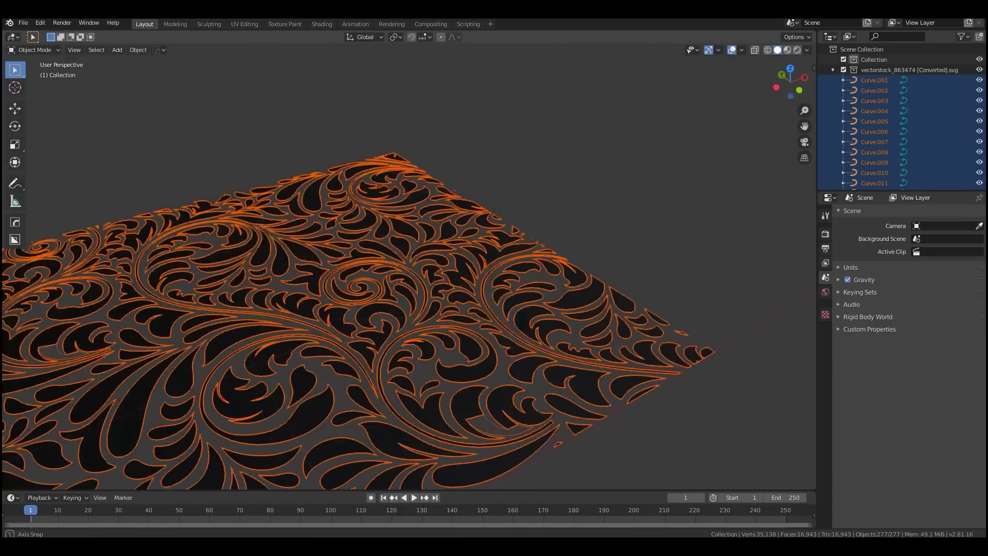
# Examine the control points of one of the imported ornament curves in Edit Mode and return to Object Mode
pyautogui.click(529, 342)
pyautogui.press('Tab')
pyautogui.scroll(-5, 406, 278)
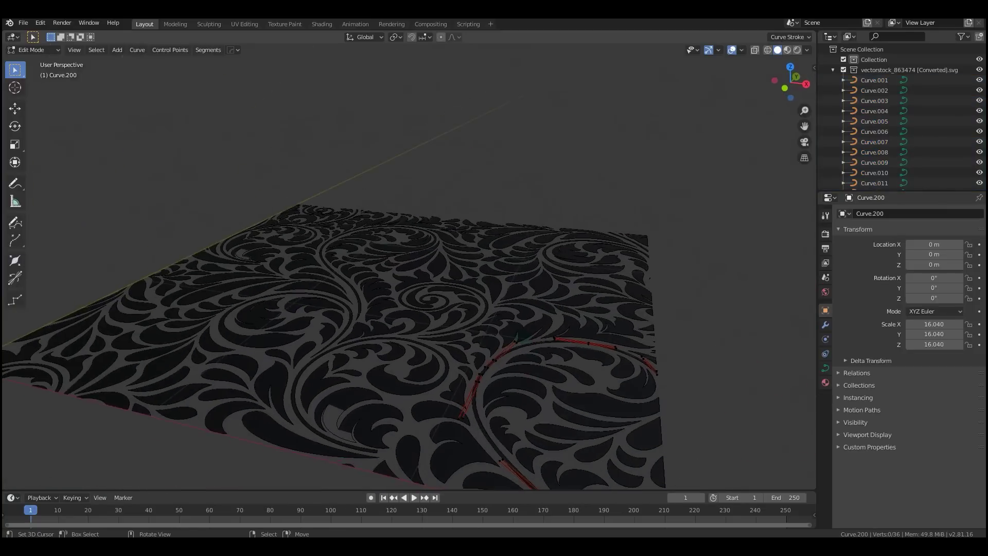
pyautogui.press('Tab')
# Select all imported ornament curves and convert them to meshes with Mesh from Curve/Meta/Surf/Text
pyautogui.press('a')
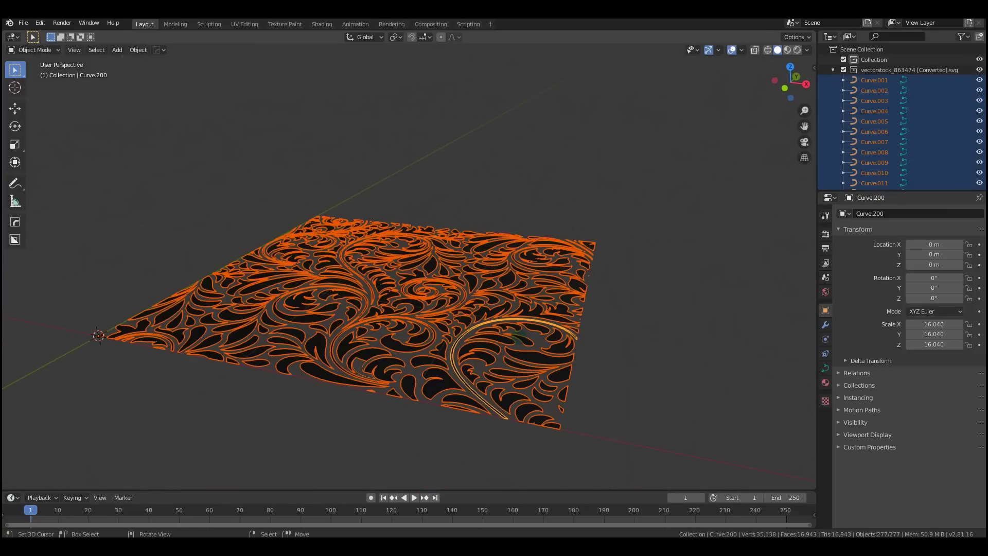
pyautogui.press('F3')
pyautogui.write('conver')
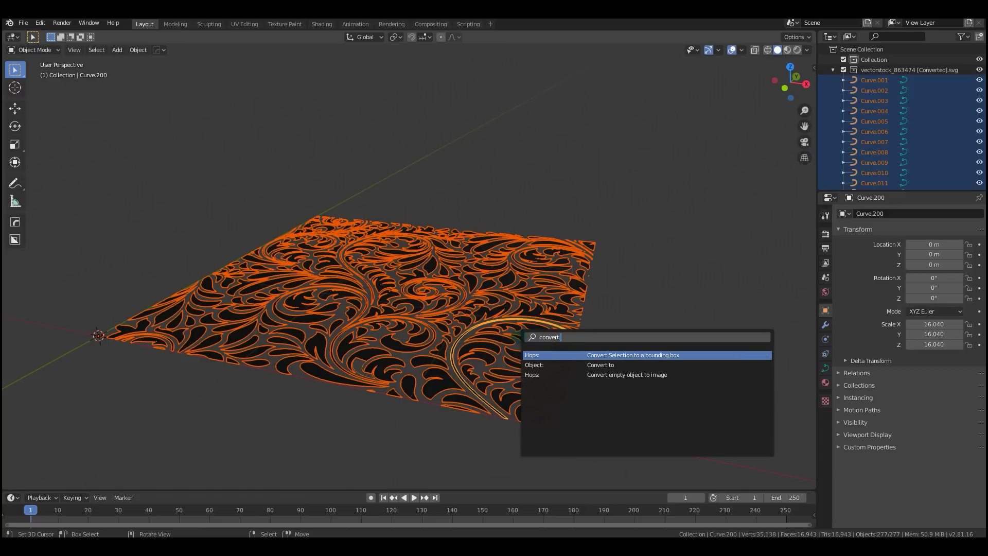
pyautogui.write('t')
pyautogui.click(563, 365)
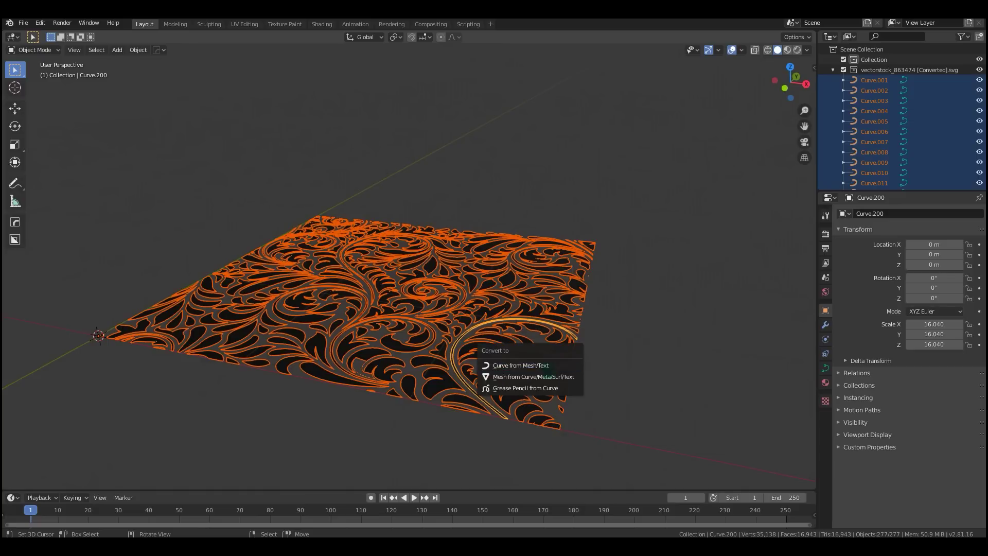
pyautogui.click(534, 376)
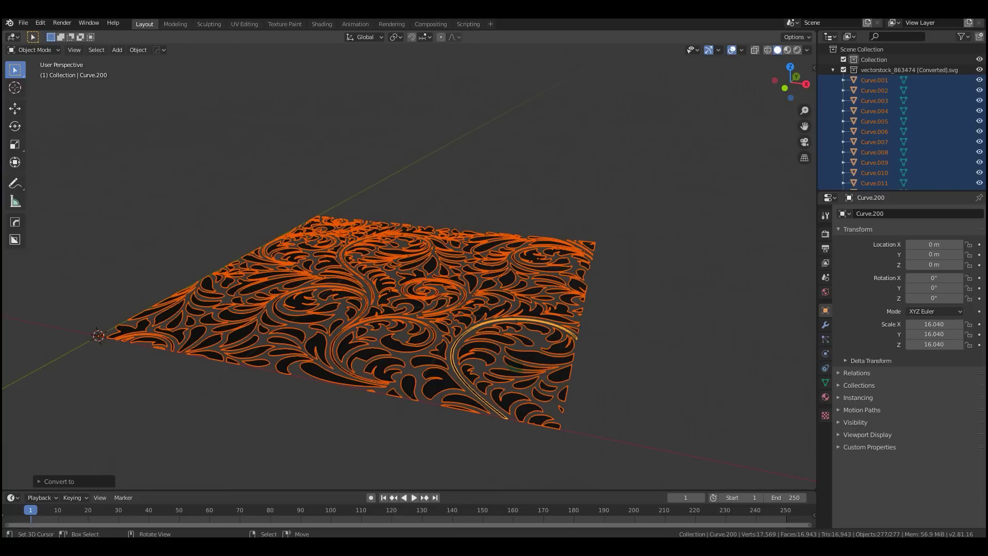
# Extrude all geometry of the converted ornament meshes in Edit Mode and return to Object Mode
pyautogui.press('Tab')
pyautogui.scroll(3, 409, 309)
pyautogui.moveTo(492, 381); pyautogui.dragTo(407, 358, button='middle')
pyautogui.scroll(-5, 409, 281)
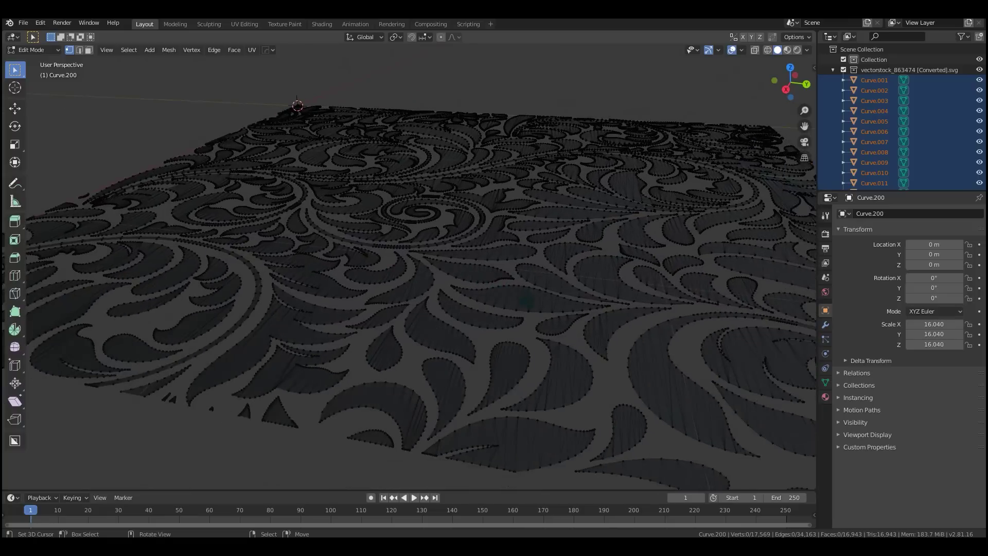
pyautogui.press('a')
pyautogui.moveTo(528, 328); pyautogui.dragTo(545, 309, button='middle')
pyautogui.press('e')
pyautogui.click(508, 264)
pyautogui.press('Tab')
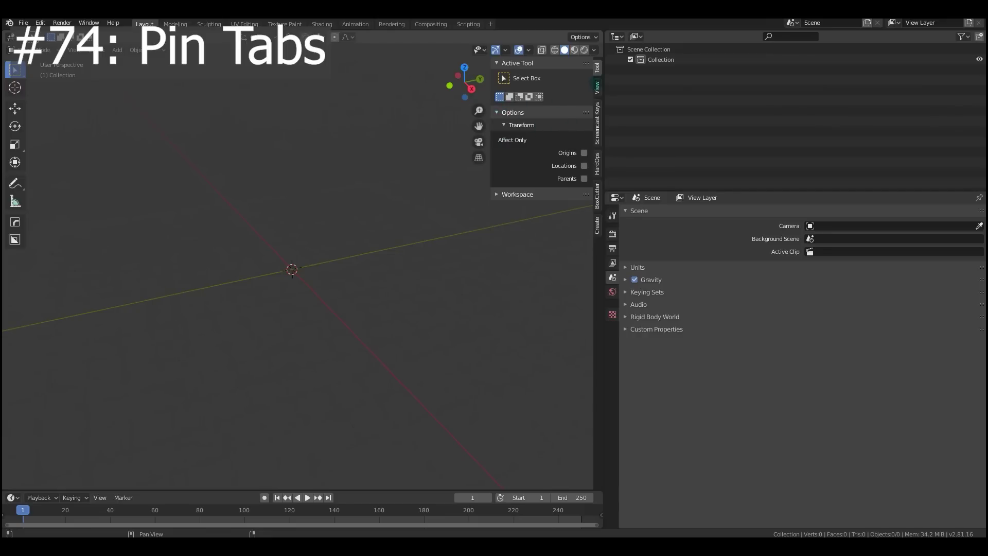
# Look through the 3D viewport sidebar's categories, including Tool, View, Screencast Keys and HardOps
pyautogui.scroll(-3, 596, 86)
pyautogui.scroll(2, 596, 87)
pyautogui.scroll(-2, 597, 87)
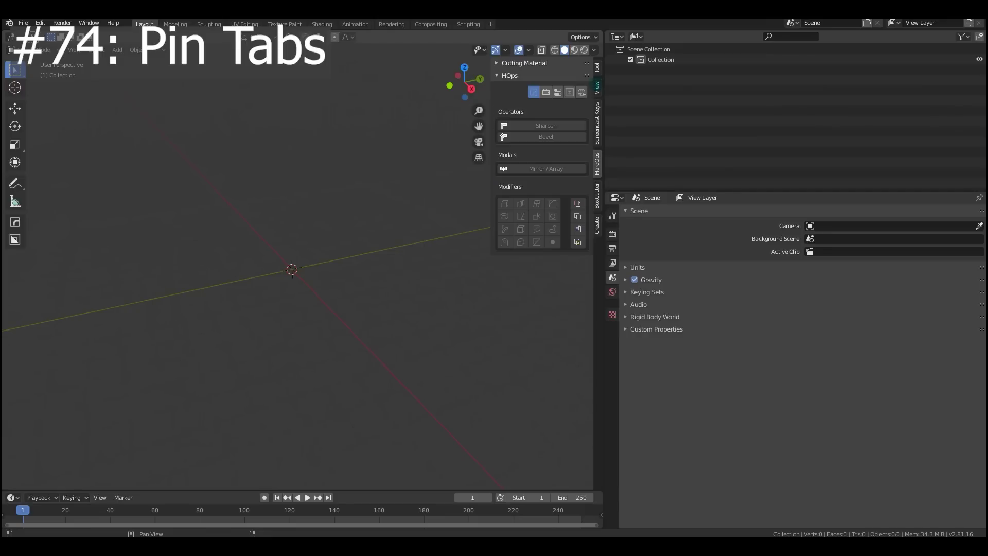
pyautogui.scroll(2, 596, 87)
pyautogui.scroll(-2, 597, 86)
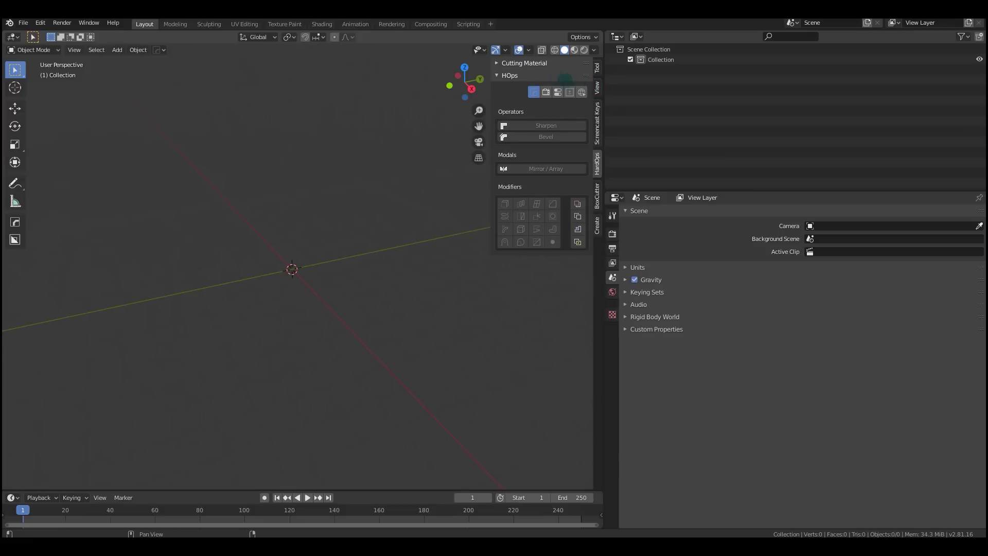
pyautogui.scroll(1, 597, 86)
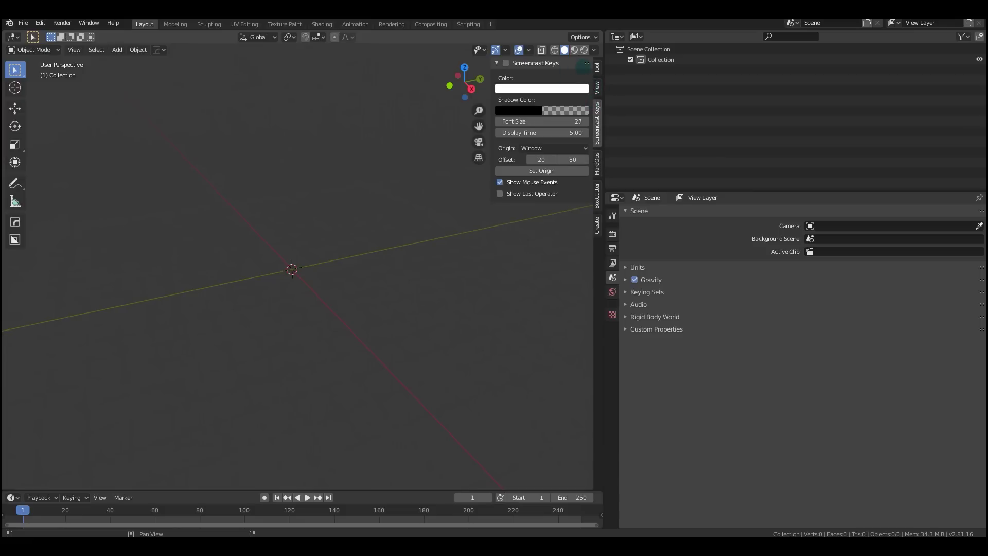
pyautogui.scroll(1, 597, 86)
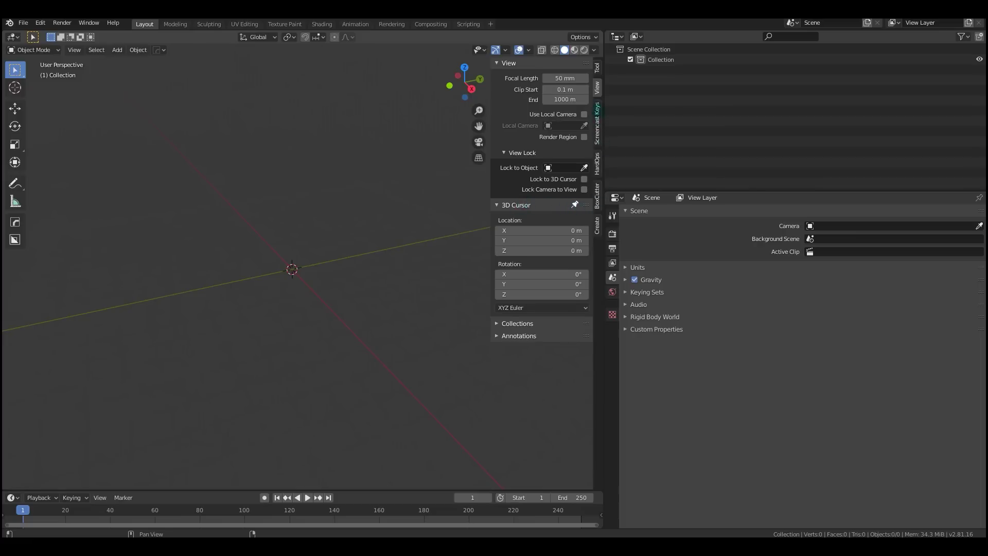
pyautogui.scroll(1, 596, 86)
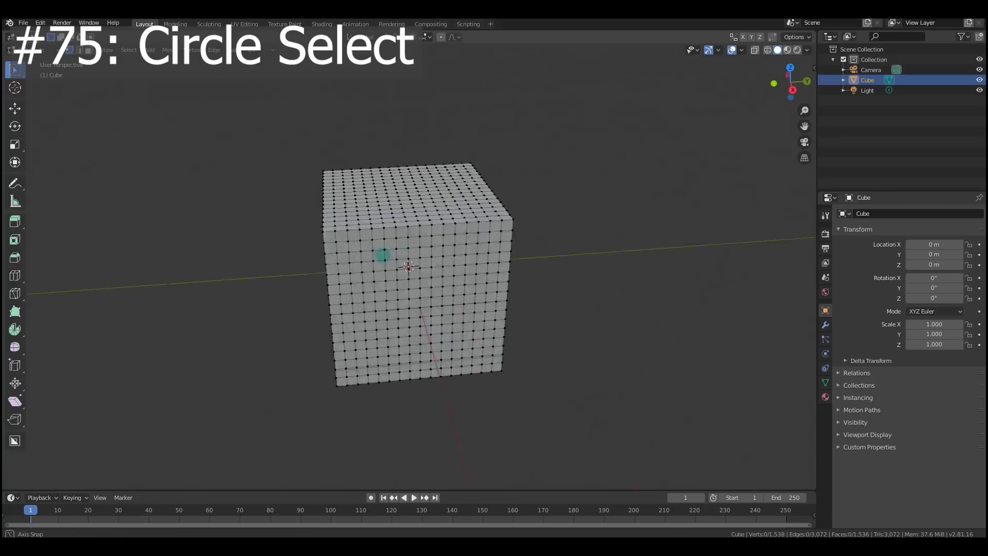
# Use Circle Select to select a curved band of vertices across the subdivided cube's near upper corner and side face
pyautogui.moveTo(383, 255); pyautogui.dragTo(453, 256, button='middle')
pyautogui.scroll(2, 452, 255)
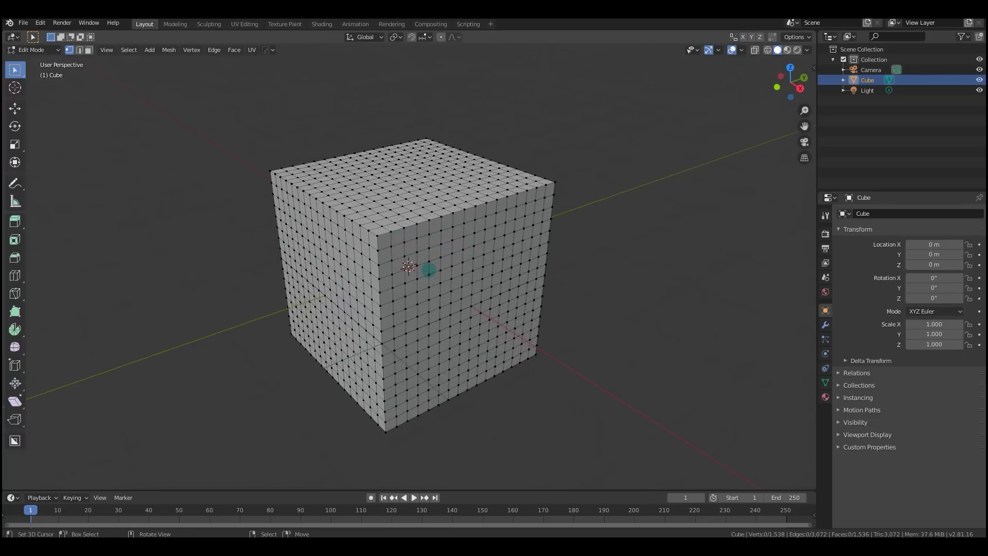
pyautogui.press('c')
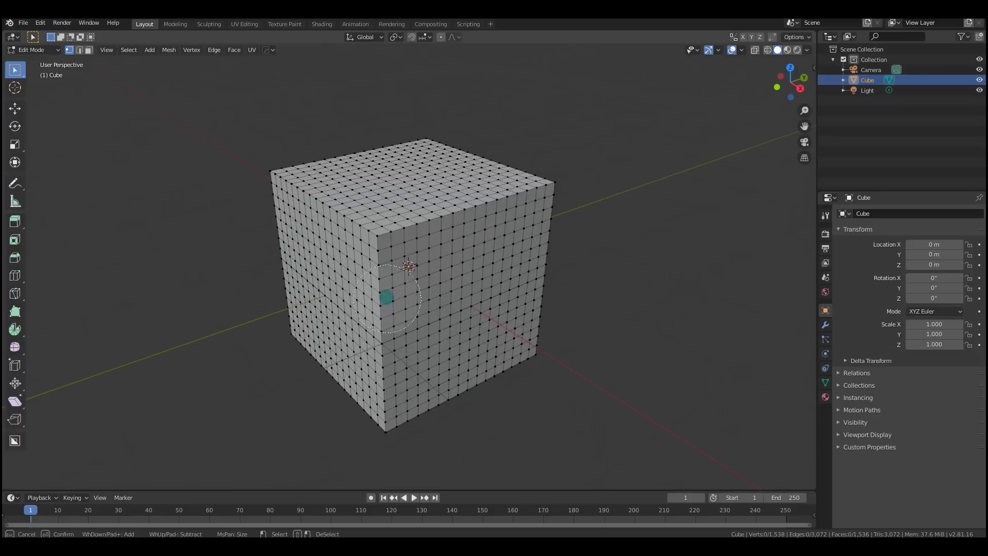
pyautogui.scroll(3, 390, 280)
pyautogui.scroll(-3, 397, 252)
pyautogui.moveTo(381, 225)
pyautogui.mouseDown()
pyautogui.moveTo(376, 309)
pyautogui.moveTo(496, 322)
pyautogui.moveTo(531, 274)
pyautogui.mouseUp()
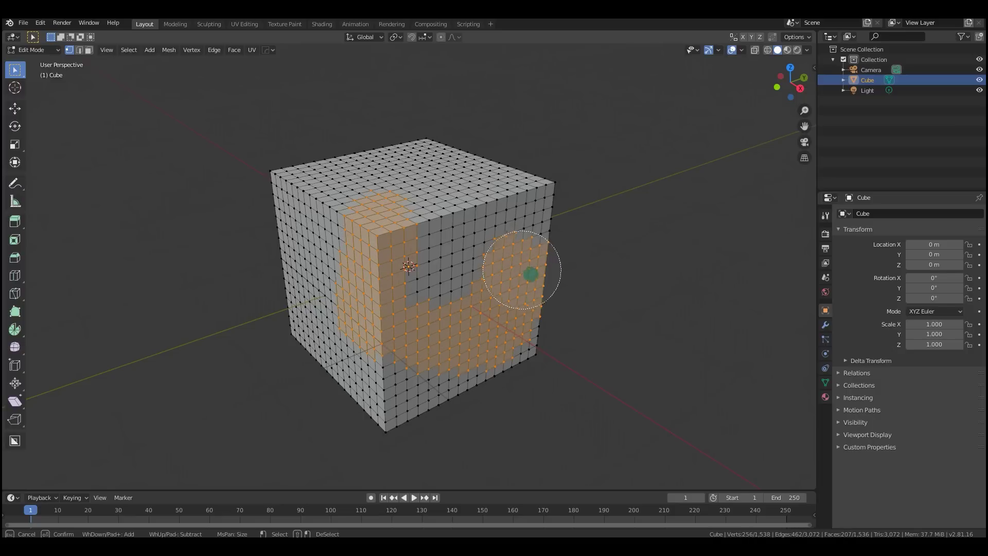
pyautogui.rightClick(613, 293)
# Extend the circle selection onto the middle of the cube's adjacent unselected side face
pyautogui.moveTo(613, 294); pyautogui.dragTo(489, 296, button='middle')
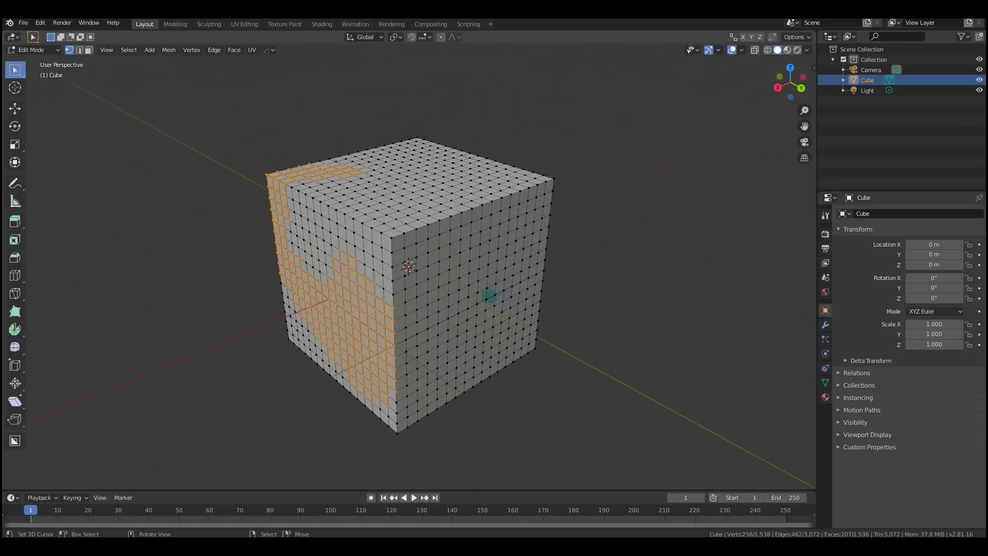
pyautogui.press('c')
pyautogui.moveTo(489, 296)
pyautogui.mouseDown()
pyautogui.moveTo(437, 314)
pyautogui.moveTo(475, 288)
pyautogui.mouseUp()
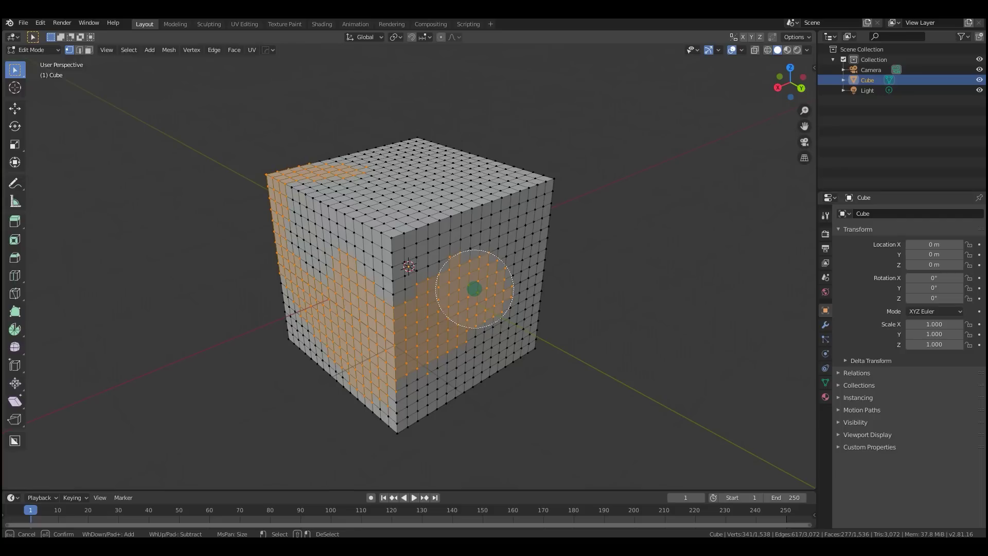
pyautogui.rightClick(474, 289)
pyautogui.press('c')
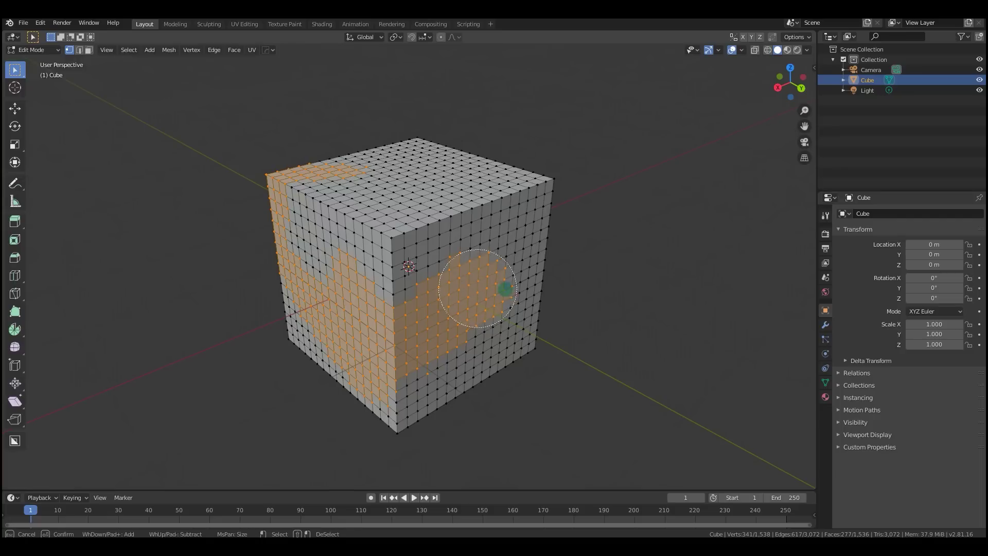
pyautogui.rightClick(481, 309)
pyautogui.press('c')
pyautogui.rightClick(492, 301)
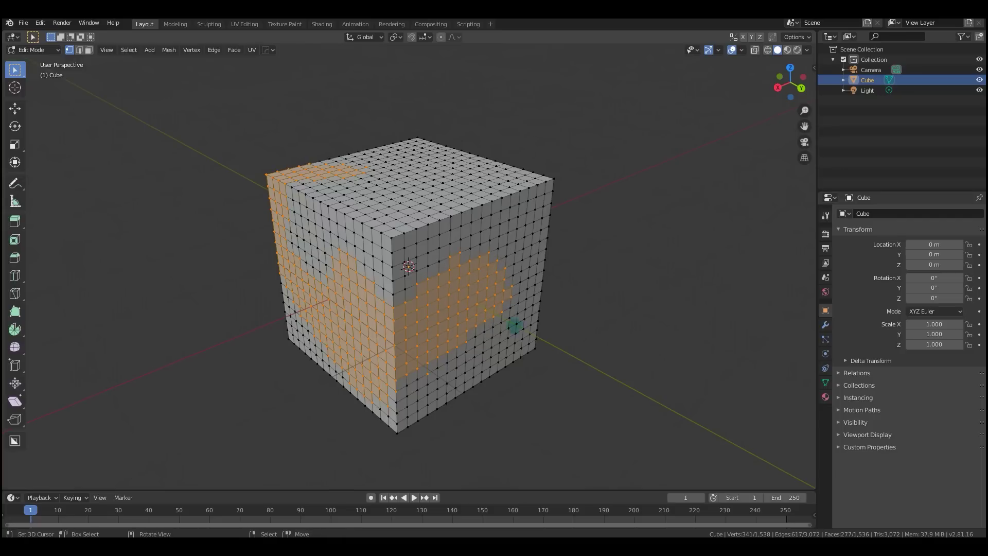
# Deselect some of the highlighted vertices on the cube's second side face with Circle Select
pyautogui.press('c')
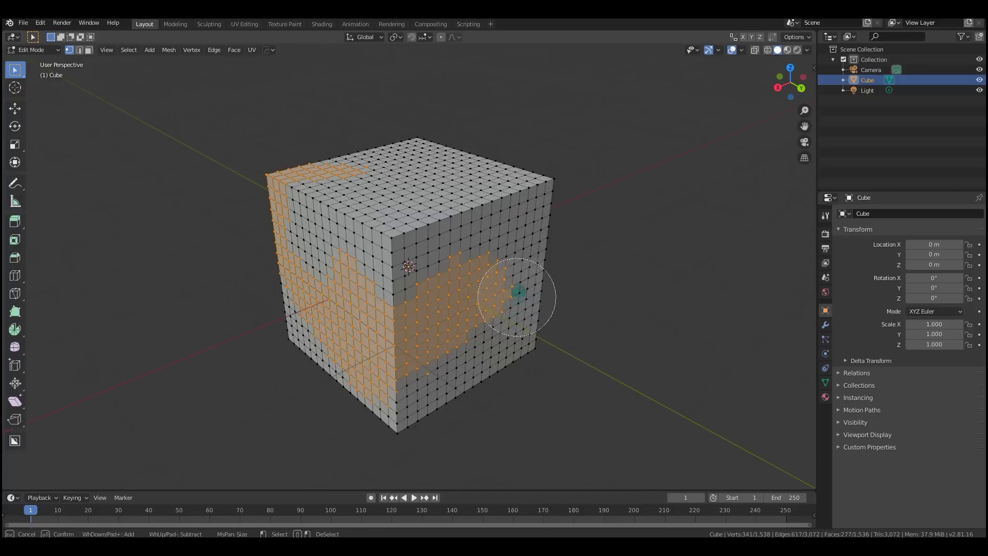
pyautogui.moveTo(505, 256)
pyautogui.mouseDown(button='middle')
pyautogui.moveTo(464, 298)
pyautogui.moveTo(386, 294)
pyautogui.moveTo(392, 366)
pyautogui.moveTo(349, 295)
pyautogui.moveTo(319, 305)
pyautogui.moveTo(437, 283)
pyautogui.moveTo(474, 288)
pyautogui.mouseUp(button='middle')
pyautogui.press('Escape')
pyautogui.press('c')
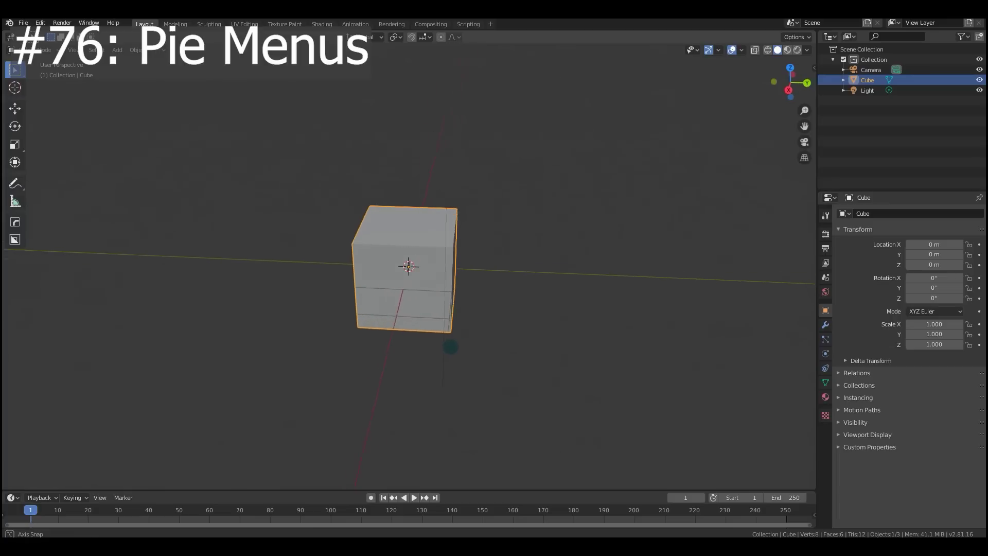
# Check the 3D Viewport Pie Menus add-on in the Blender Preferences window and return to the viewport
pyautogui.moveTo(451, 347)
pyautogui.mouseDown(button='middle')
pyautogui.moveTo(462, 342)
pyautogui.moveTo(443, 363)
pyautogui.mouseUp(button='middle')
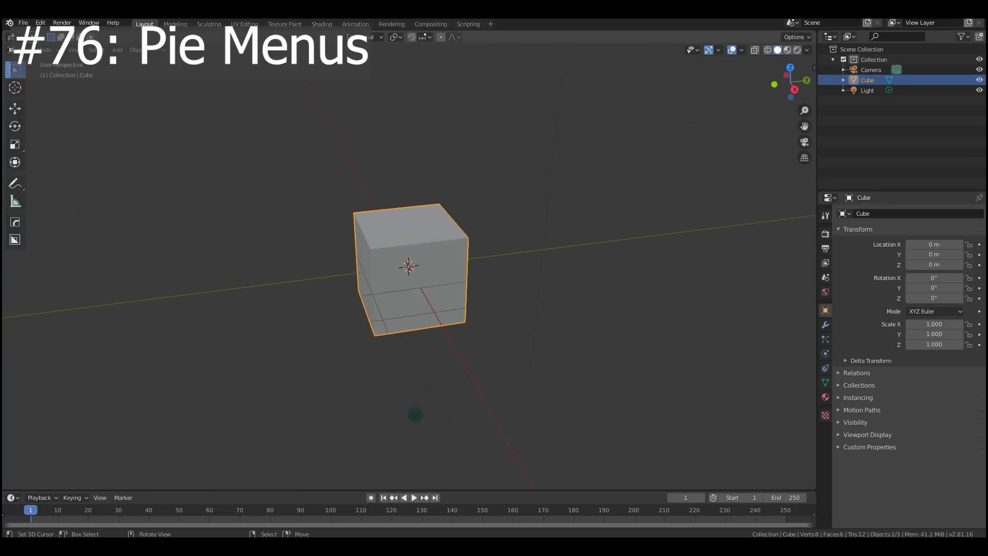
pyautogui.moveTo(291, 547)
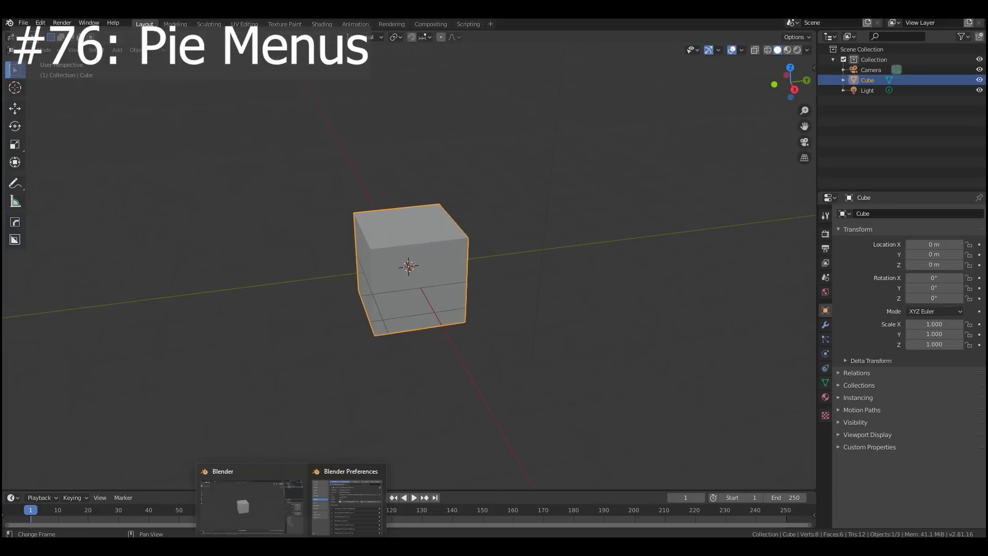
pyautogui.click(348, 502)
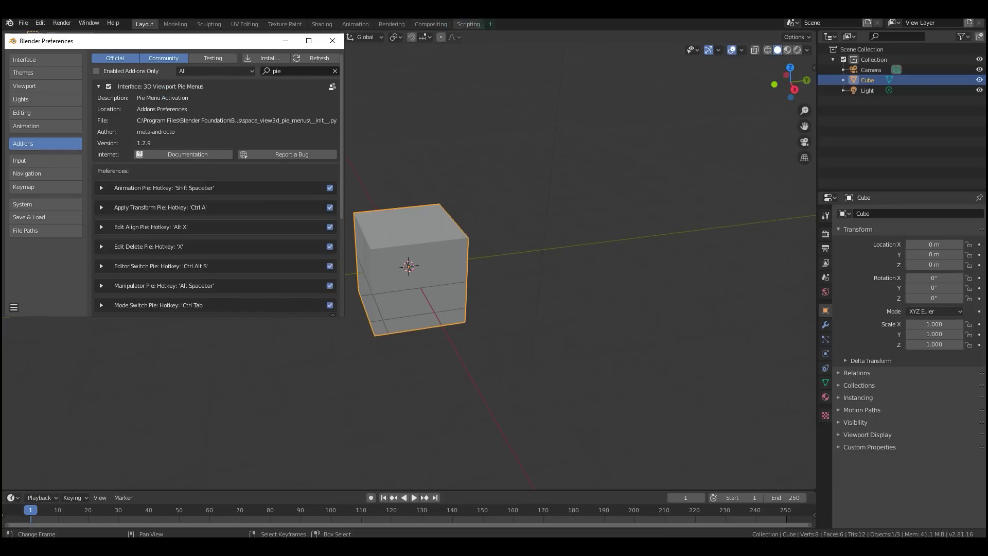
pyautogui.click(522, 23)
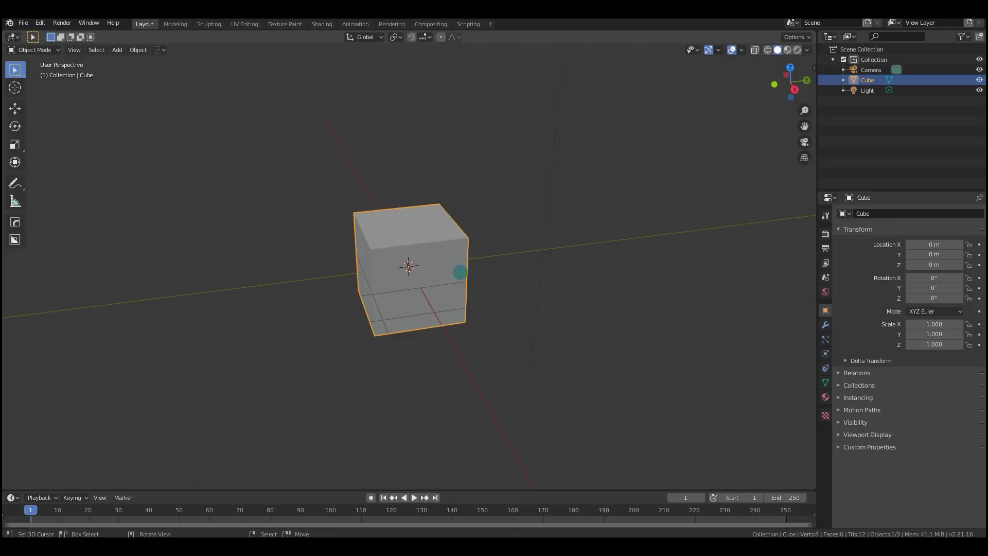
# Switch the cube through Edit Mode and Sculpt Mode with the mode pie menu and return to Object Mode
pyautogui.press('Tab')
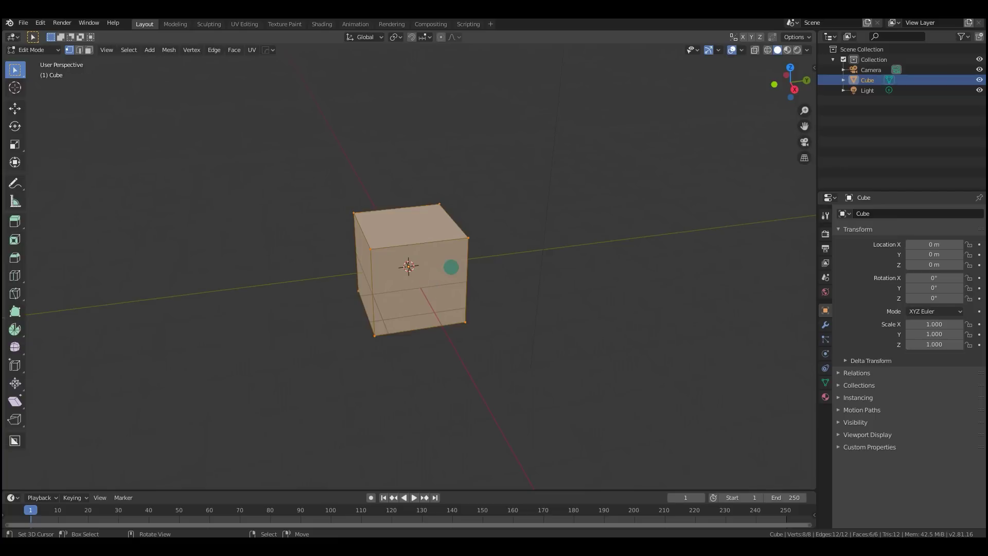
pyautogui.hotkey('ctrl', 'Tab')
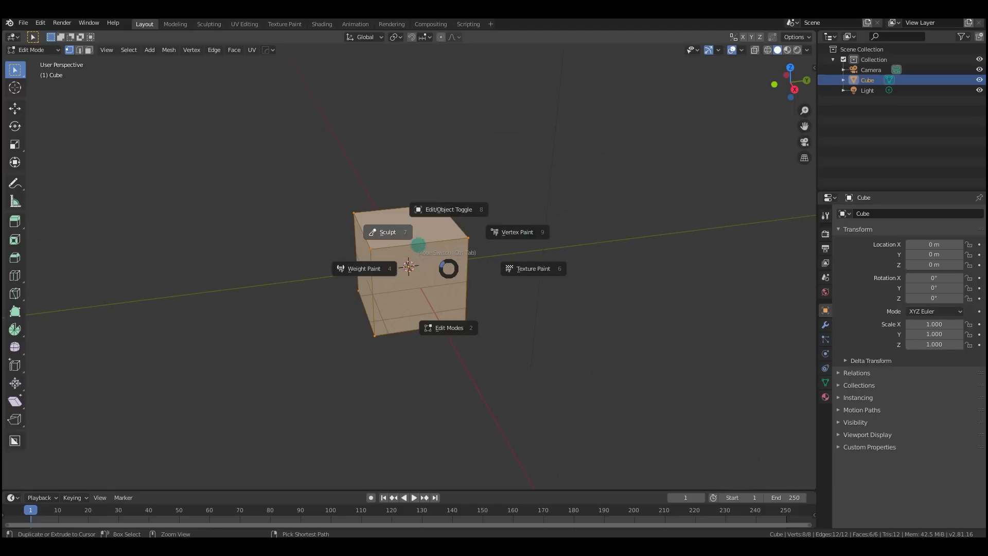
pyautogui.click(388, 232)
pyautogui.hotkey('ctrl', 'Tab')
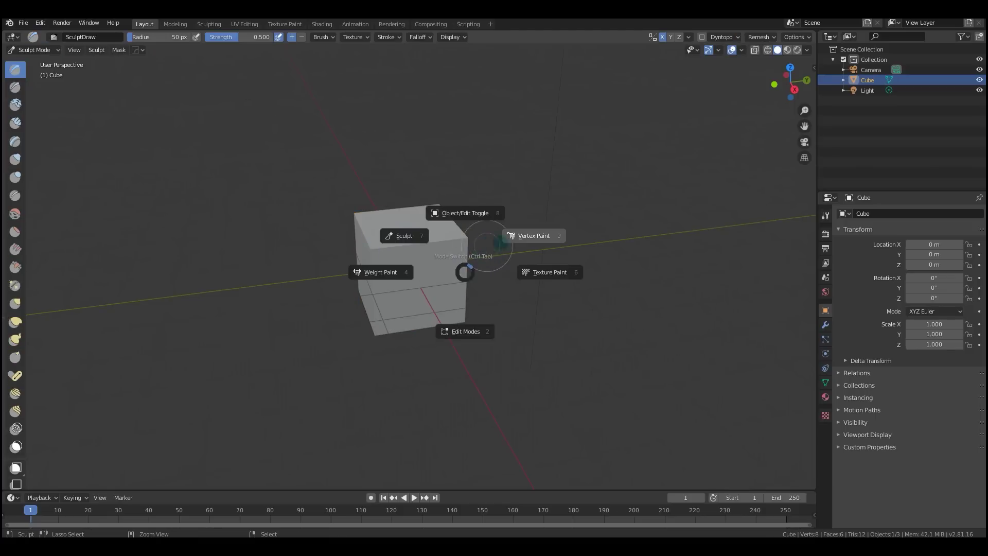
pyautogui.click(463, 211)
pyautogui.hotkey('ctrl', 'Tab')
pyautogui.click(473, 226)
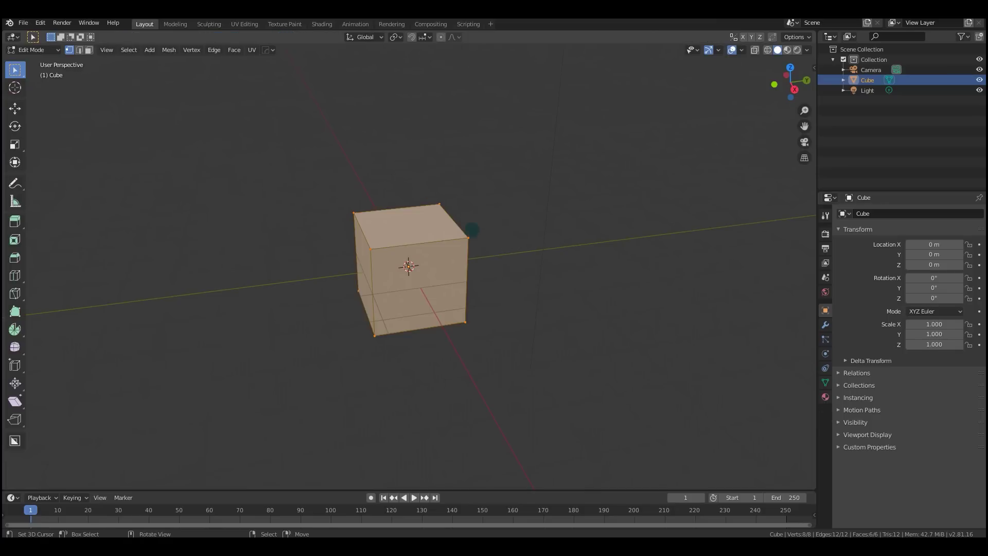
pyautogui.press('Tab')
# Start Box Select from the selection pie menu, cancel it, and set the viewport shading to Rendered
pyautogui.hotkey('alt', 'a')
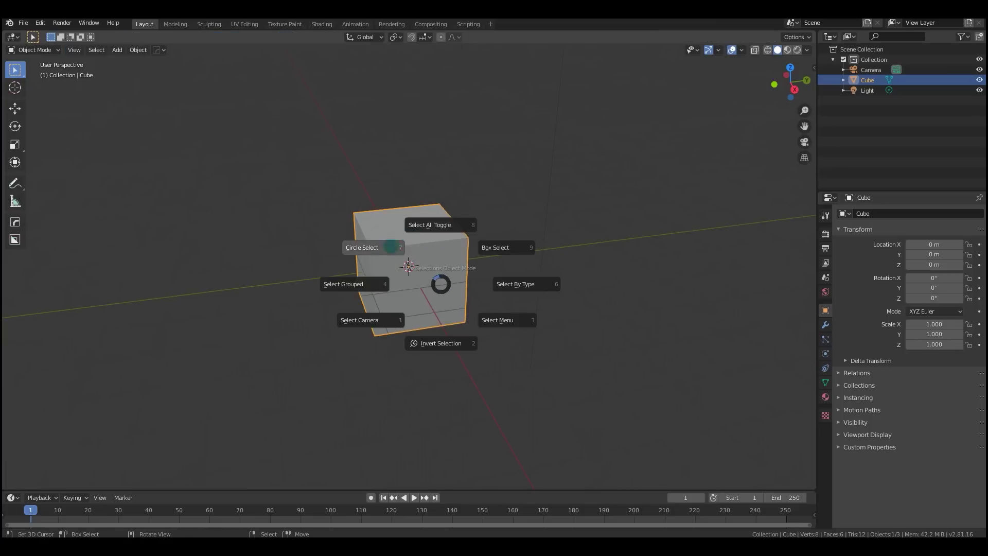
pyautogui.click(502, 247)
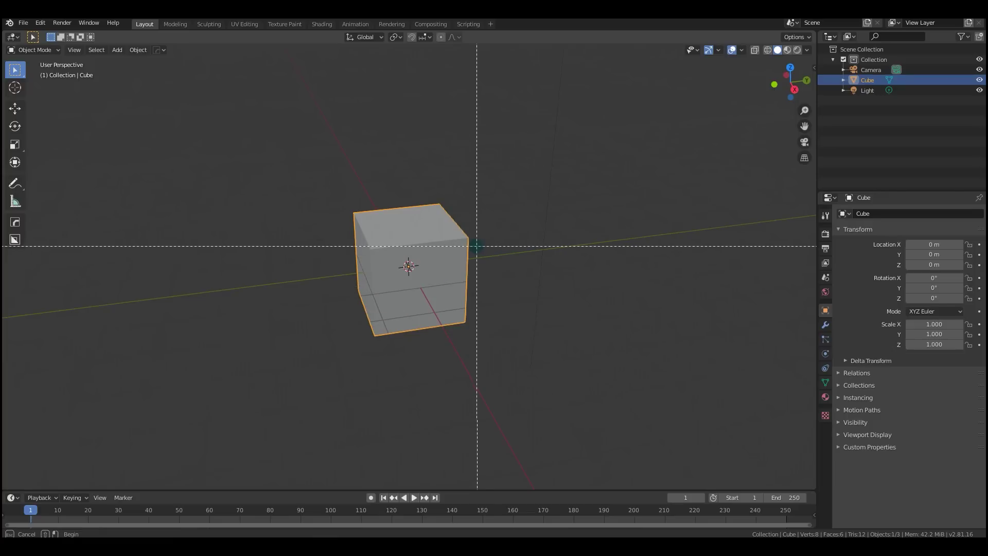
pyautogui.press('z')
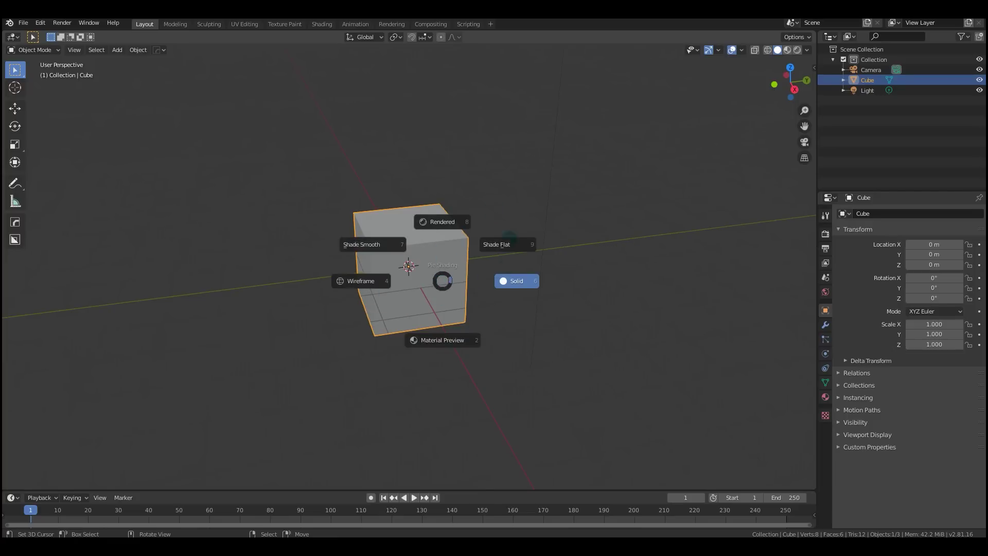
pyautogui.click(444, 241)
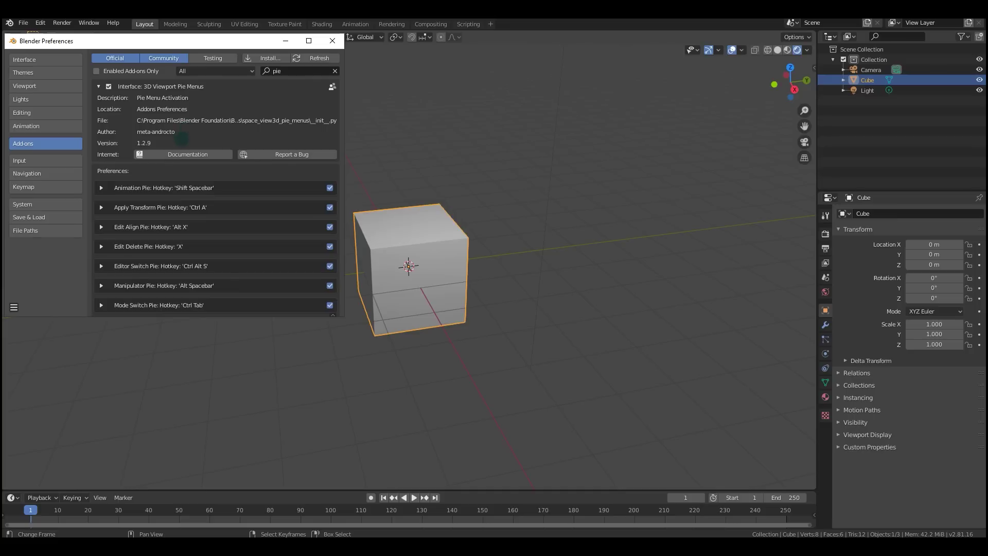
# Review the list of pie menus and their hotkeys in the 3D Viewport Pie Menus add-on preferences
pyautogui.scroll(-4, 180, 240)
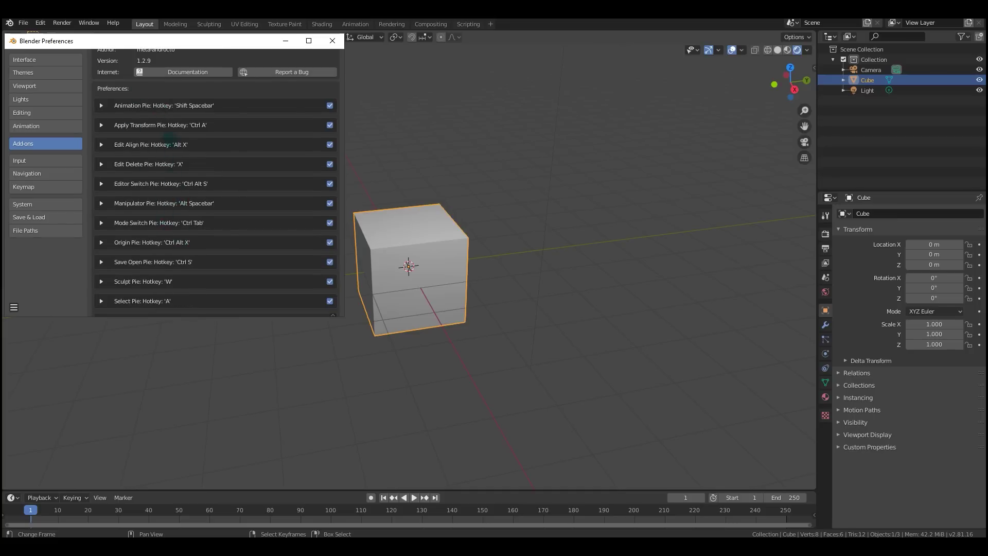
pyautogui.scroll(-2, 170, 206)
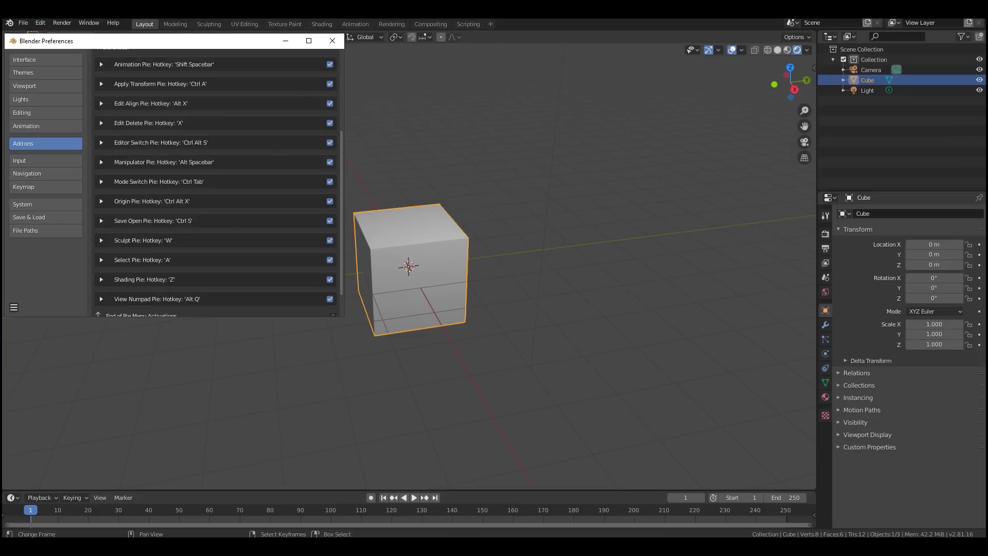
# Return to the viewport, turn the cube around, and reopen the pie menu list in the add-on preferences
pyautogui.hotkey('alt', 'F4')
pyautogui.moveTo(443, 245); pyautogui.dragTo(413, 314, button='middle')
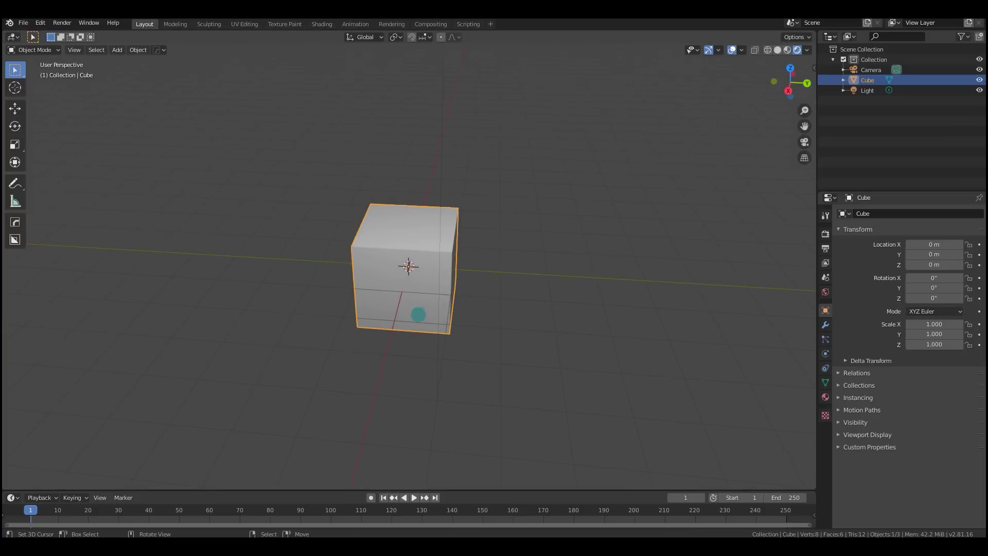
pyautogui.click(353, 501)
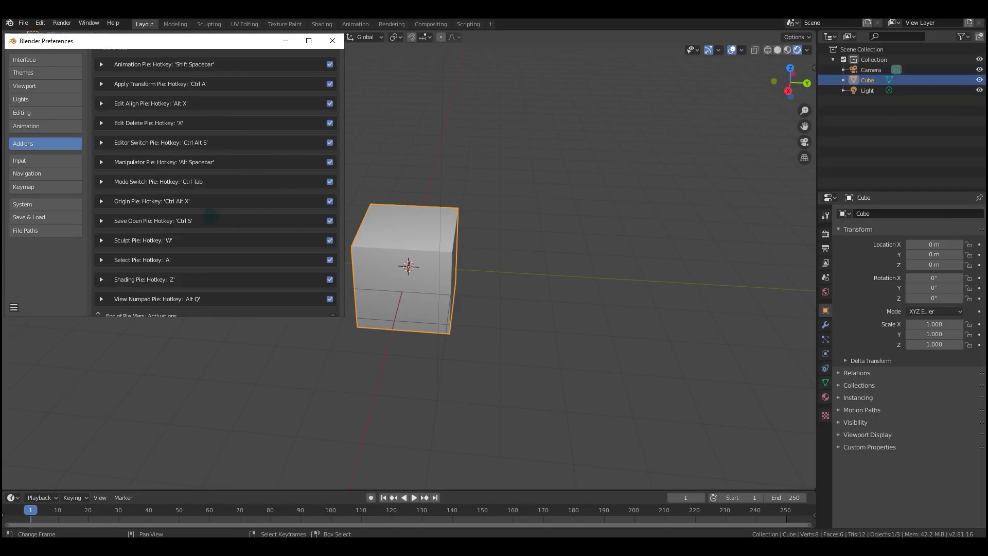
pyautogui.scroll(2, 198, 215)
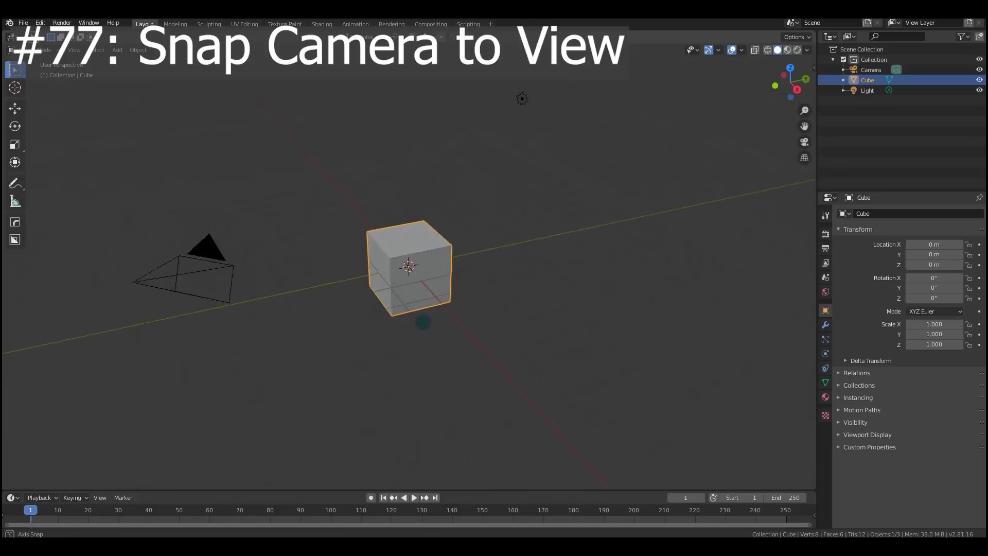
# Look through the scene camera and move it backward with View Navigation (Walk/Fly), keeping the new camera position
pyautogui.moveTo(371, 315); pyautogui.dragTo(413, 318, button='middle')
pyautogui.press('ctrl+alt+KP_0')
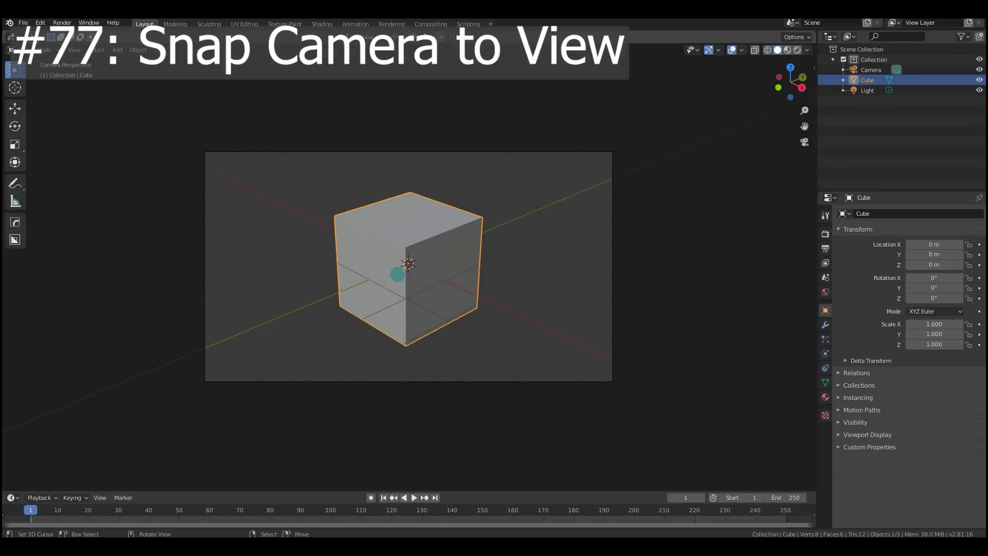
pyautogui.press('F3')
pyautogui.write('walk')
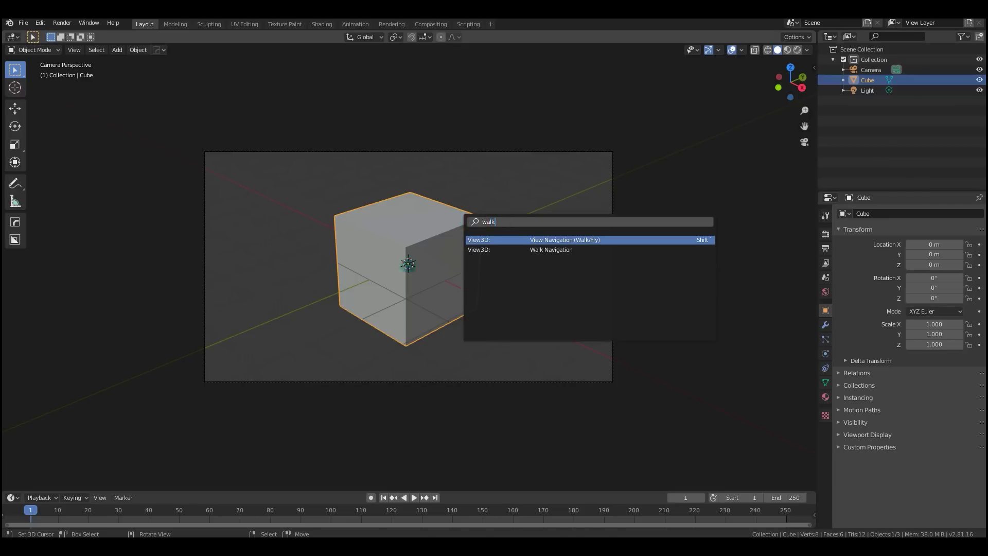
pyautogui.press('Return')
pyautogui.press('s')
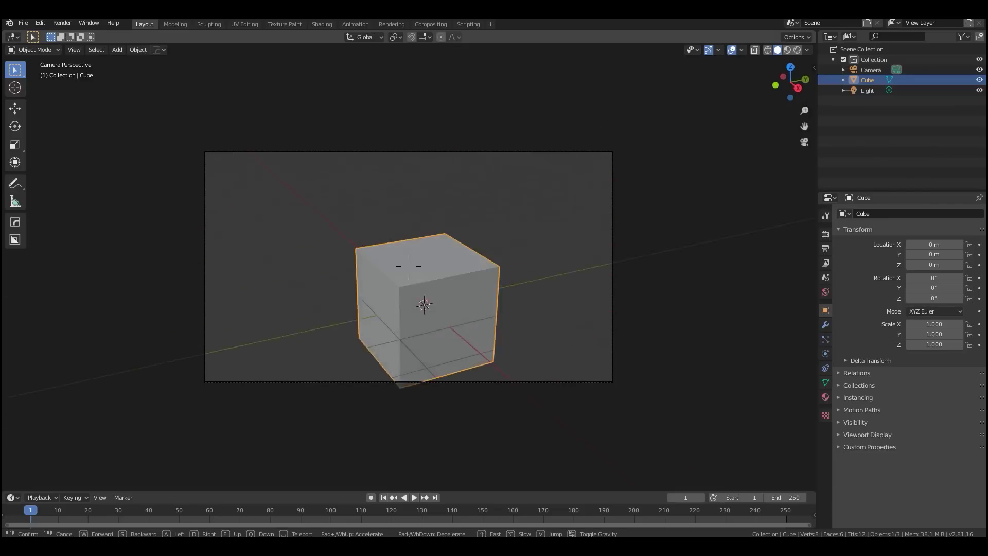
pyautogui.click(409, 266)
# Leave the camera view, choose a new viewing angle from another side of the cube, and snap the camera to it
pyautogui.moveTo(597, 267); pyautogui.dragTo(479, 273, button='middle')
pyautogui.scroll(5, 553, 299)
pyautogui.scroll(-5, 552, 299)
pyautogui.moveTo(552, 299); pyautogui.dragTo(455, 270, button='middle')
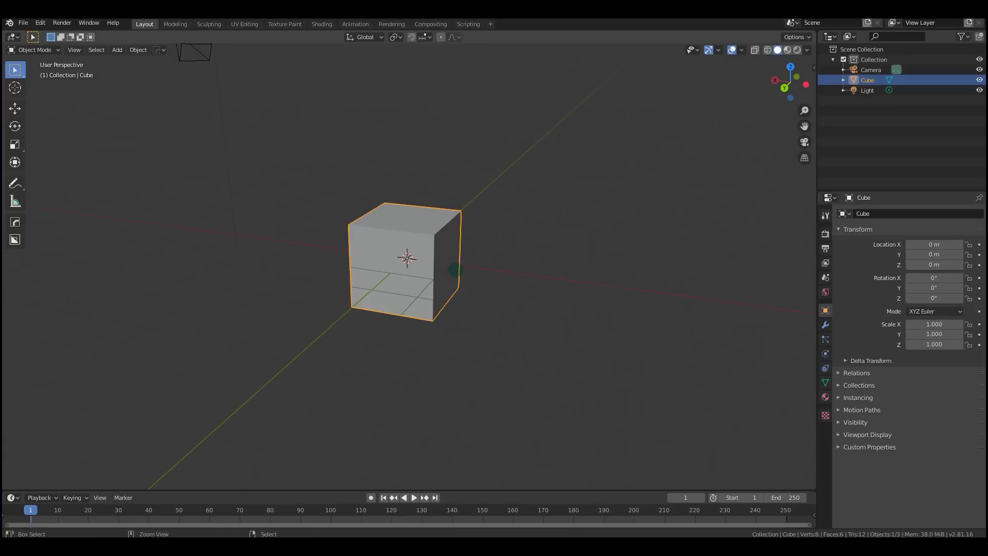
pyautogui.press('KP_0')
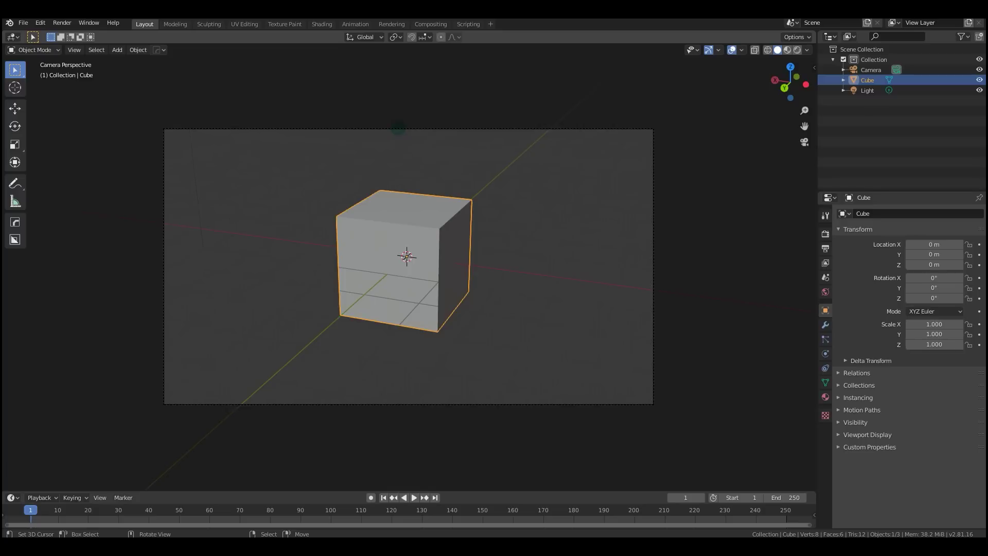
# Select the camera by its frame, shift it slightly freehand, and move it about 2.5 m forward along its local Z axis
pyautogui.click(398, 128)
pyautogui.press('g')
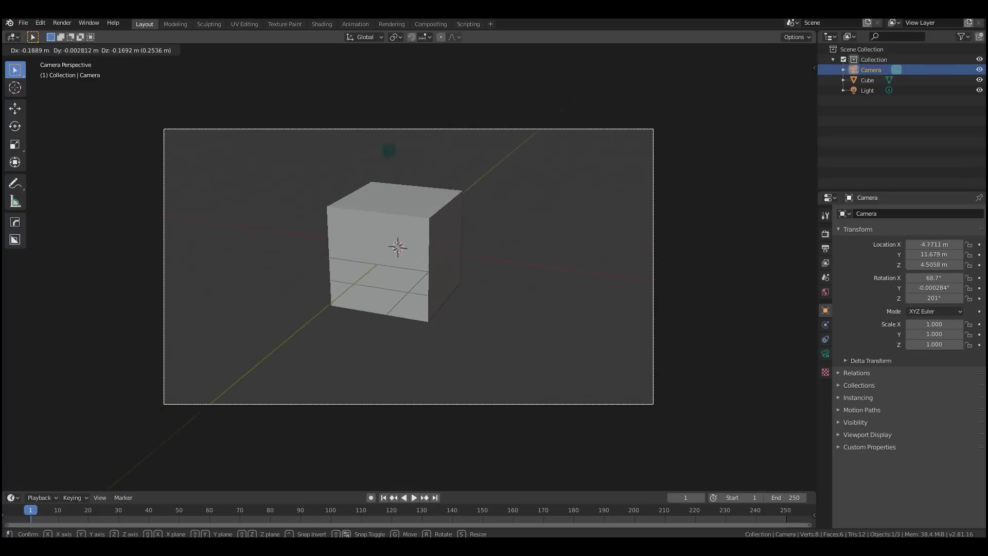
pyautogui.click(408, 132)
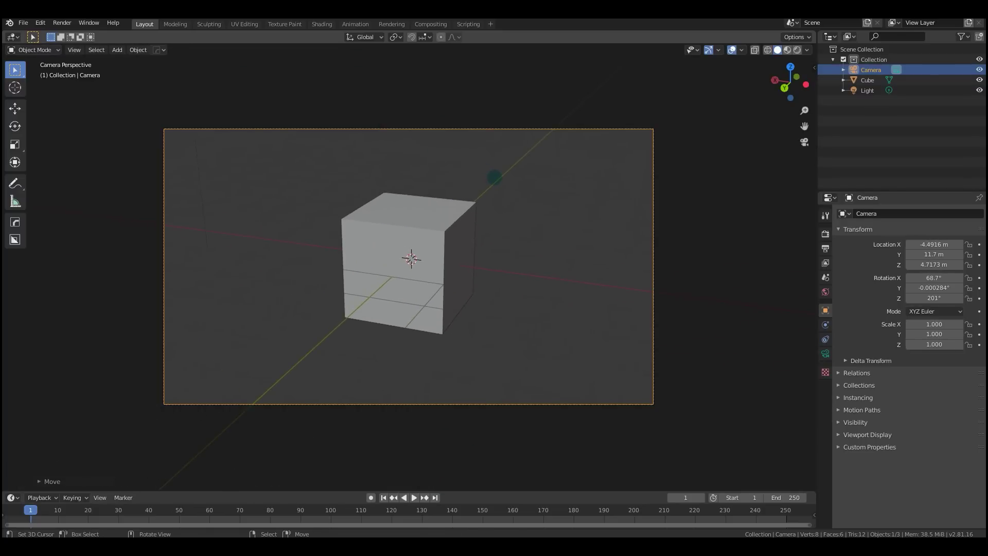
pyautogui.press('g')
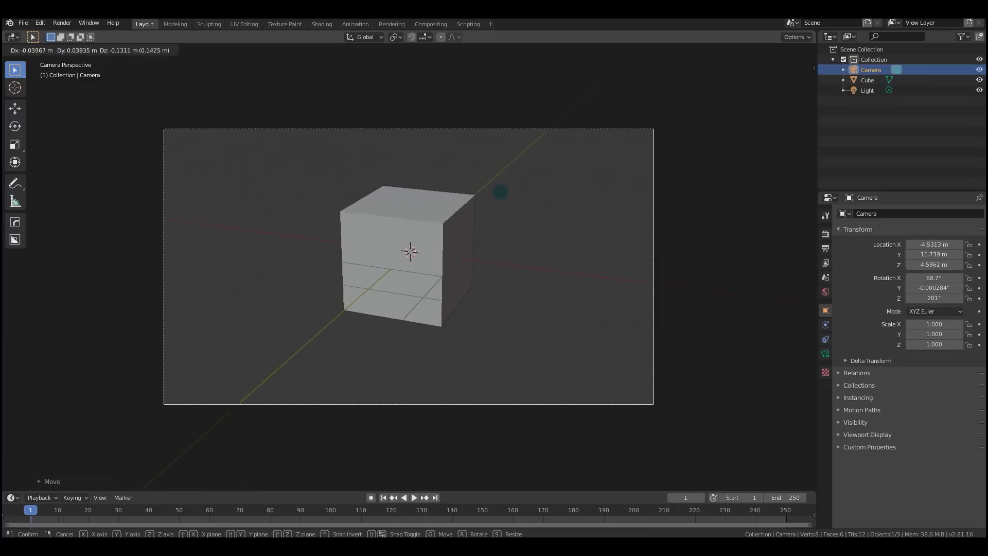
pyautogui.press('z')
pyautogui.press('z')
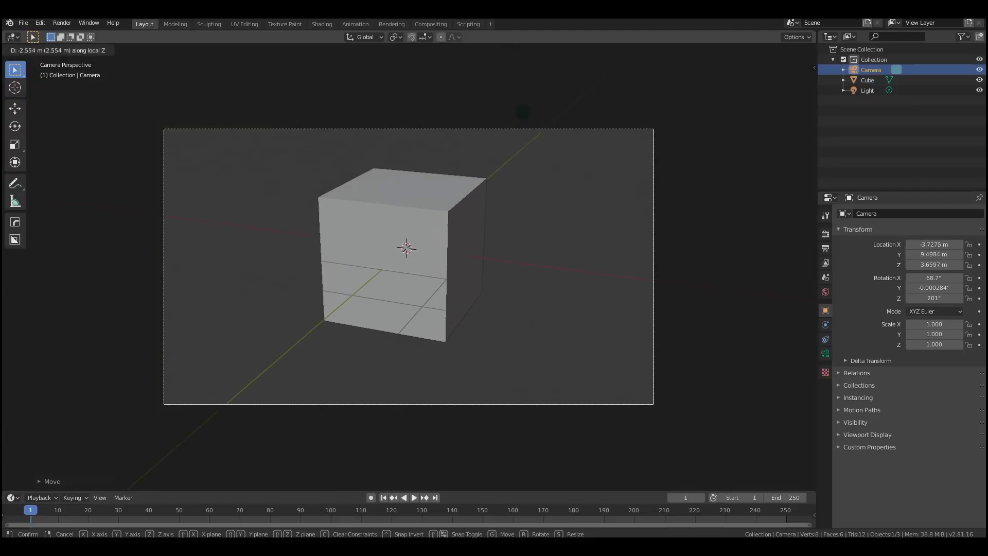
pyautogui.press('Return')
pyautogui.scroll(4, 409, 266)
pyautogui.scroll(-3, 409, 266)
pyautogui.scroll(1, 409, 266)
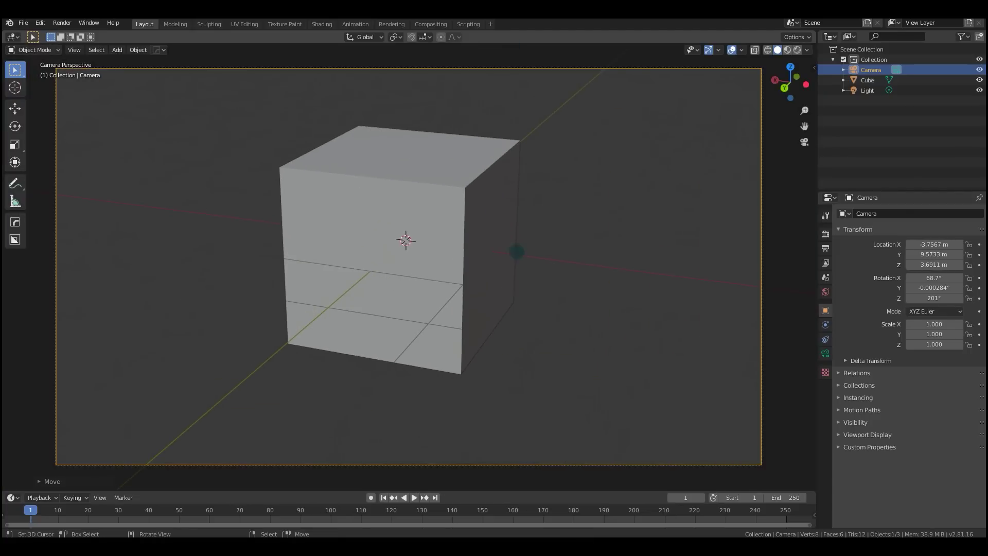
# Move the camera closer to the cube along its local Z axis and reposition it again along the same local axis
pyautogui.press('g')
pyautogui.press('z')
pyautogui.press('z')
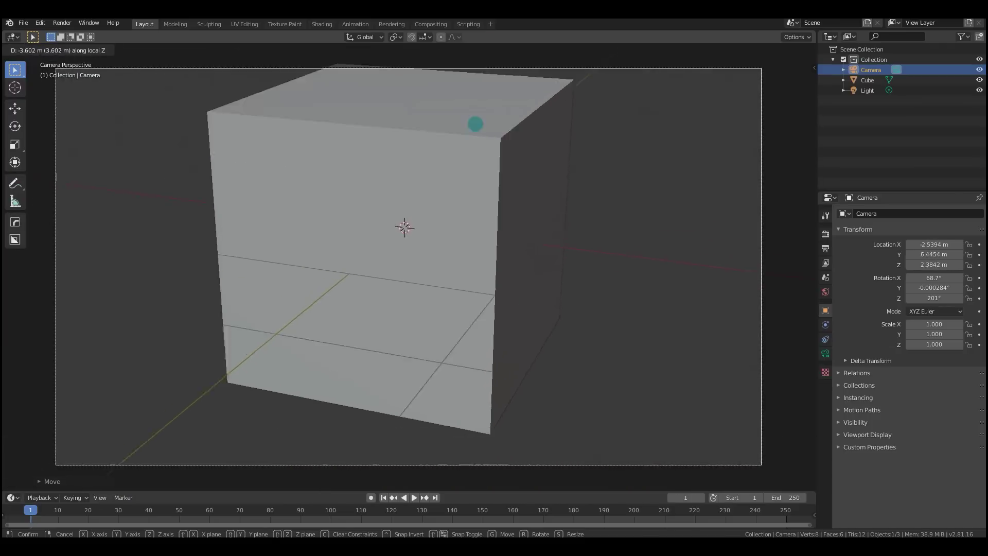
pyautogui.press('Return')
pyautogui.press('g')
pyautogui.press('z')
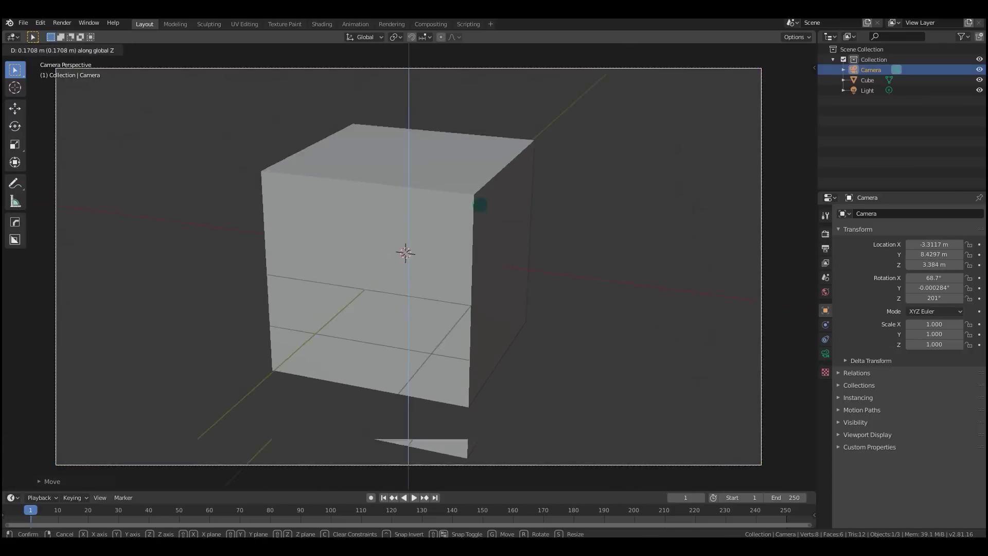
pyautogui.press('z')
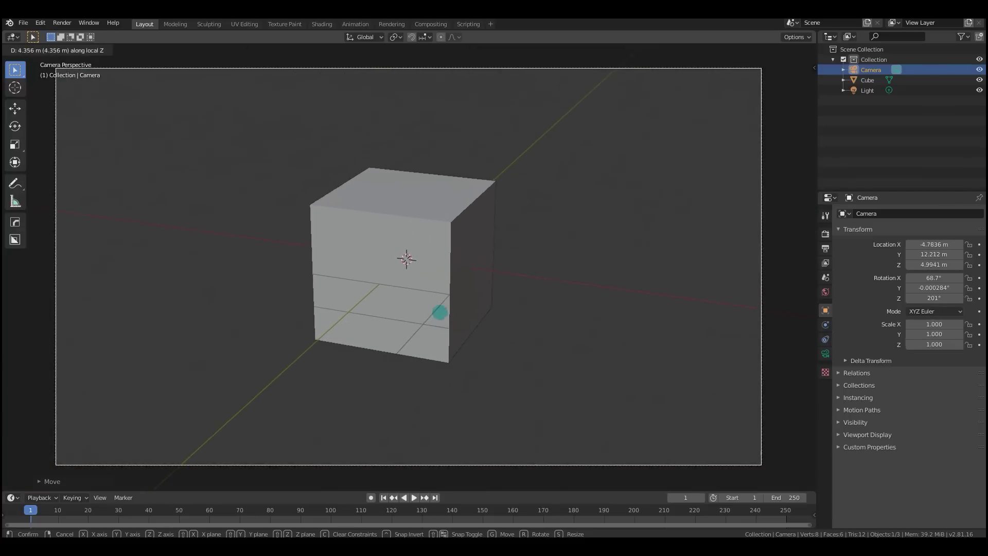
pyautogui.click(431, 162)
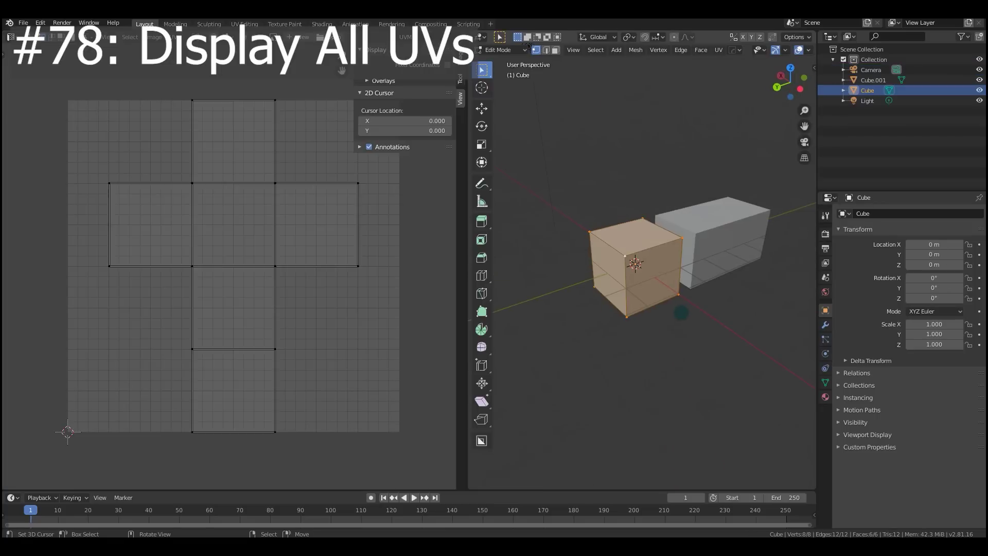
# Select a single top corner vertex of the cube and turn on UV Sync Selection in the UV editor
pyautogui.click(633, 261)
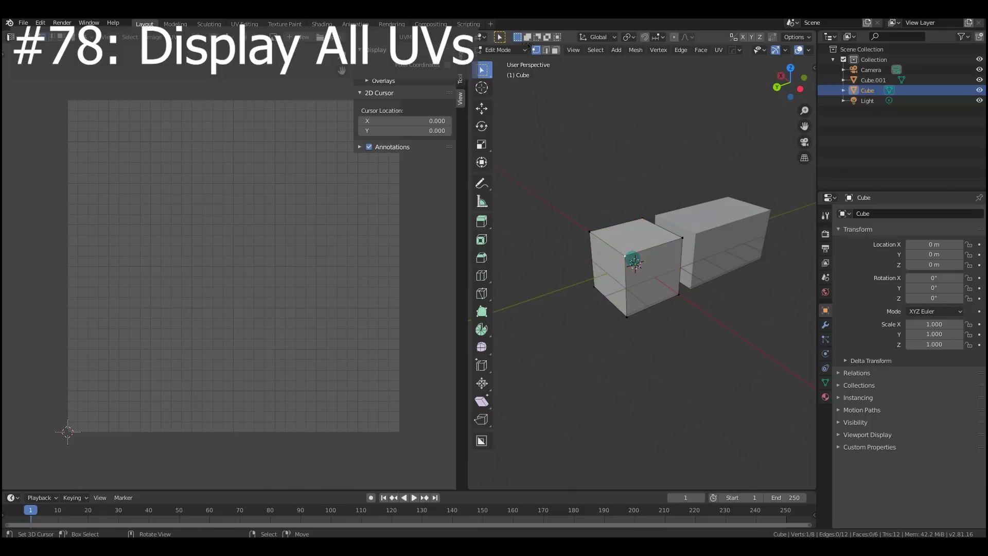
pyautogui.moveTo(633, 260); pyautogui.dragTo(532, 276, button='middle')
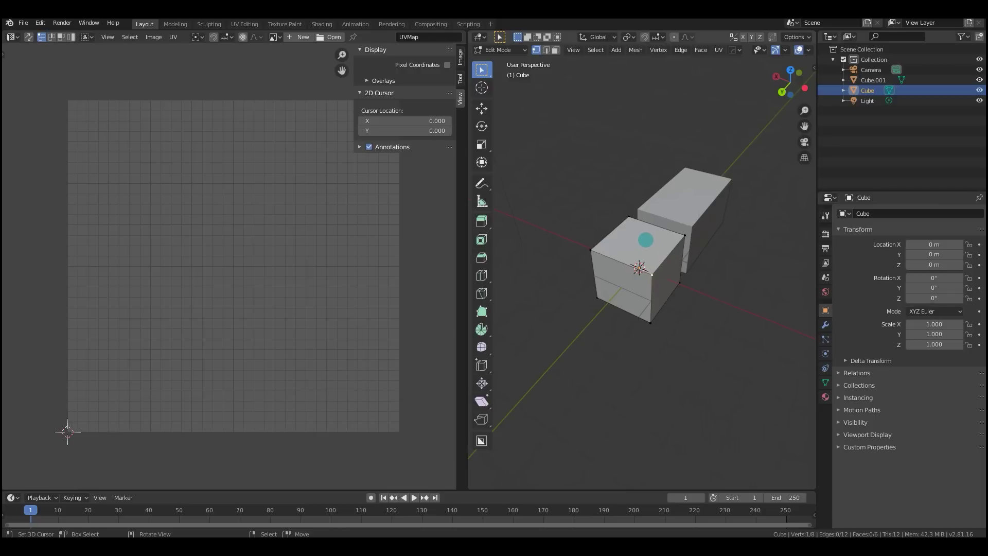
pyautogui.click(28, 36)
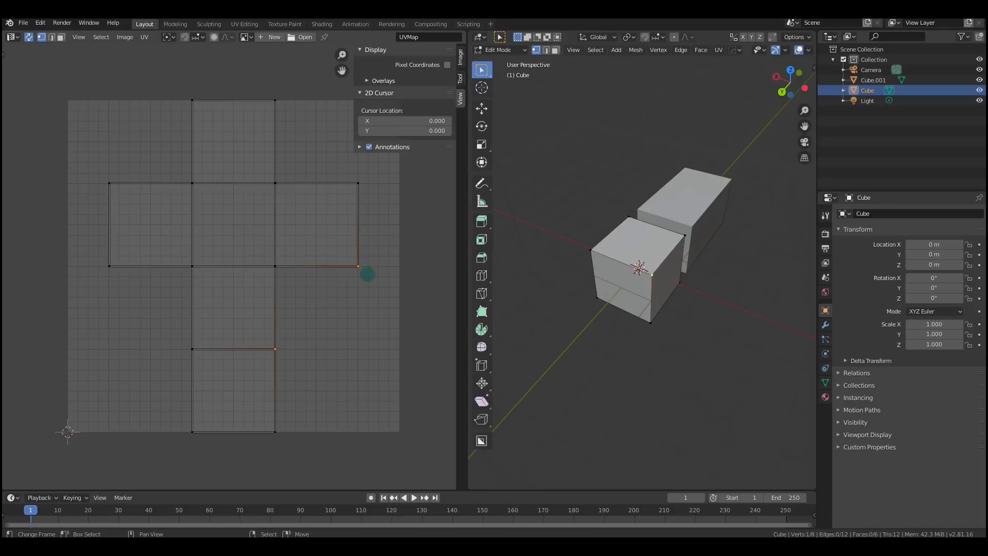
# Select other top corner vertices of the cube with UV sync active and switch the UV editor to edge selection
pyautogui.click(684, 237)
pyautogui.click(618, 250)
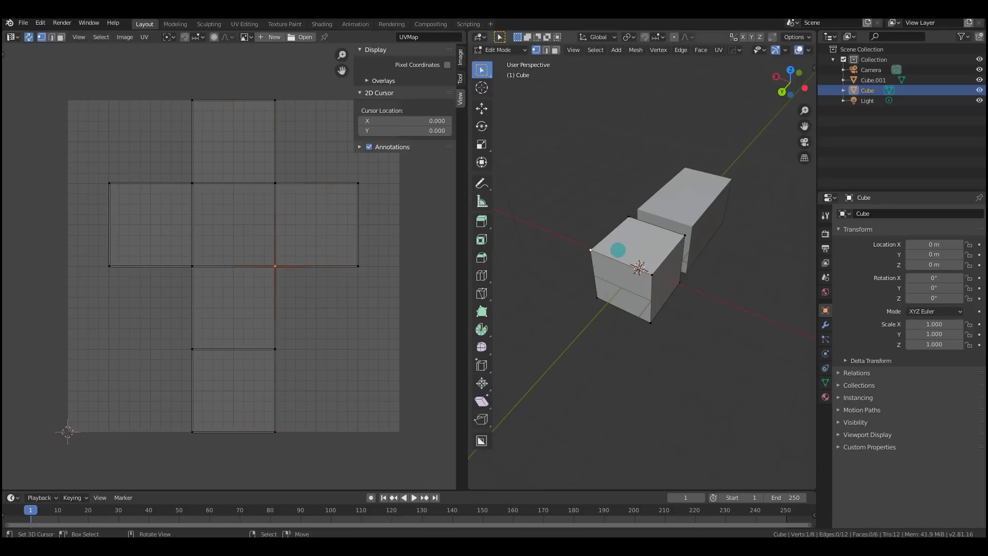
pyautogui.click(51, 37)
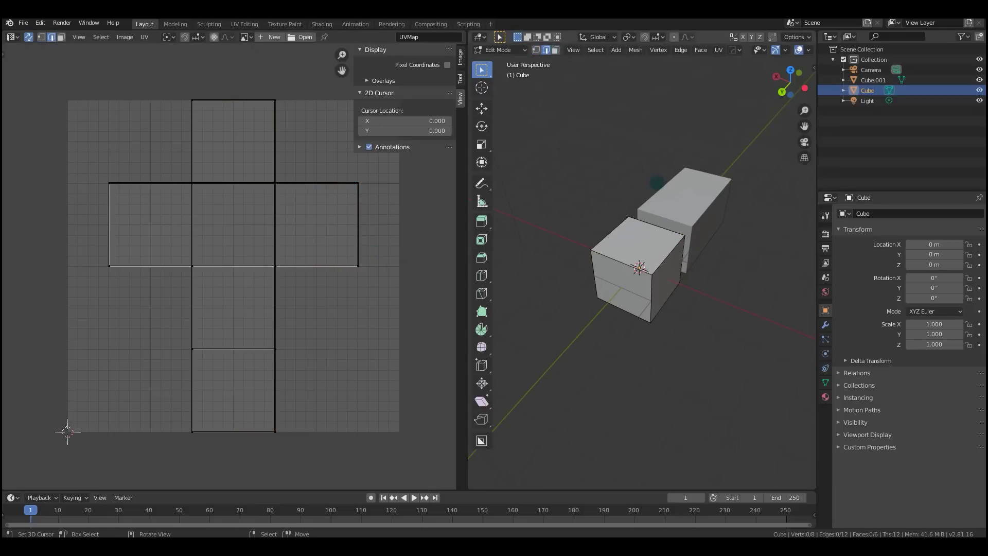
pyautogui.moveTo(673, 263); pyautogui.dragTo(736, 263)
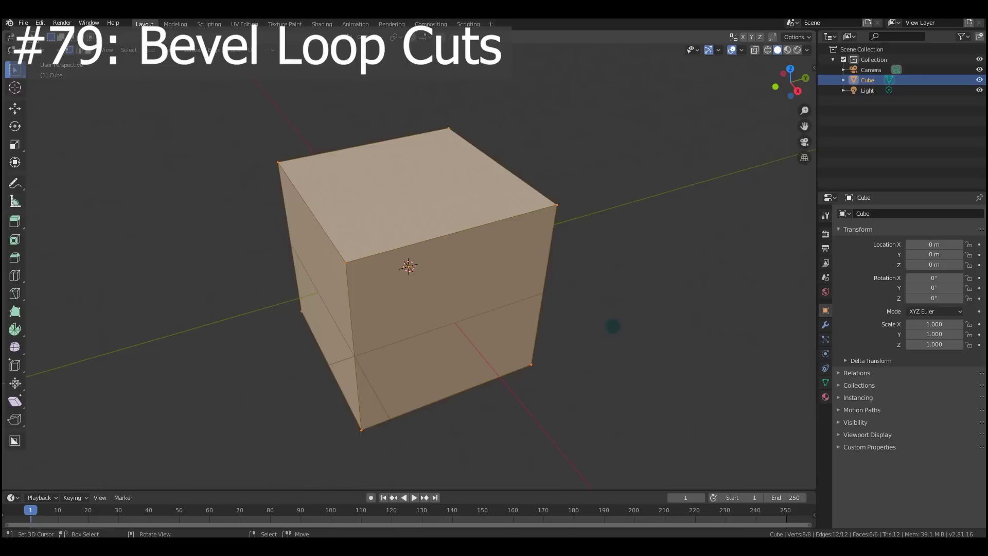
# Add a centred vertical loop cut around the cube and bevel it with a width of about 0.06 m
pyautogui.moveTo(639, 341); pyautogui.dragTo(539, 276, button='middle')
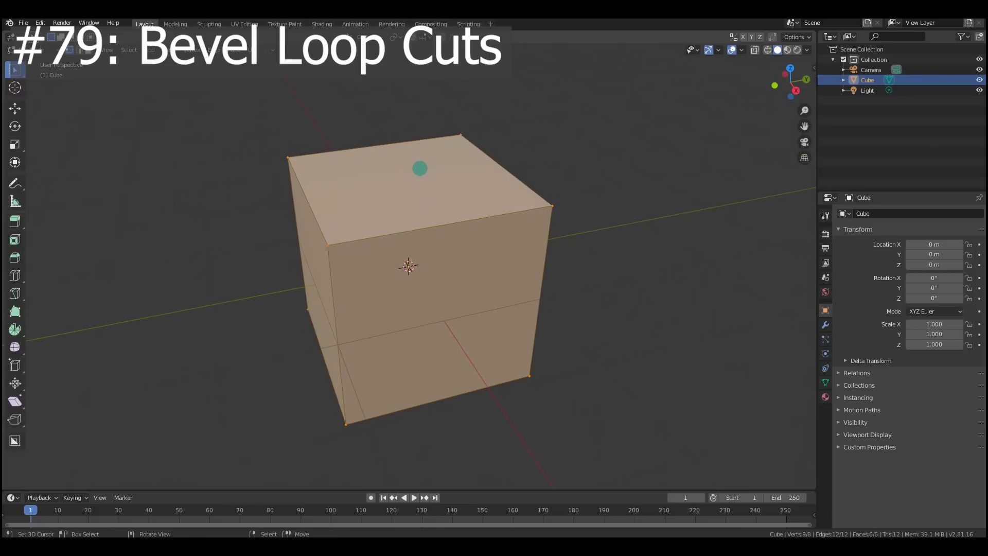
pyautogui.hotkey('ctrl', 'r')
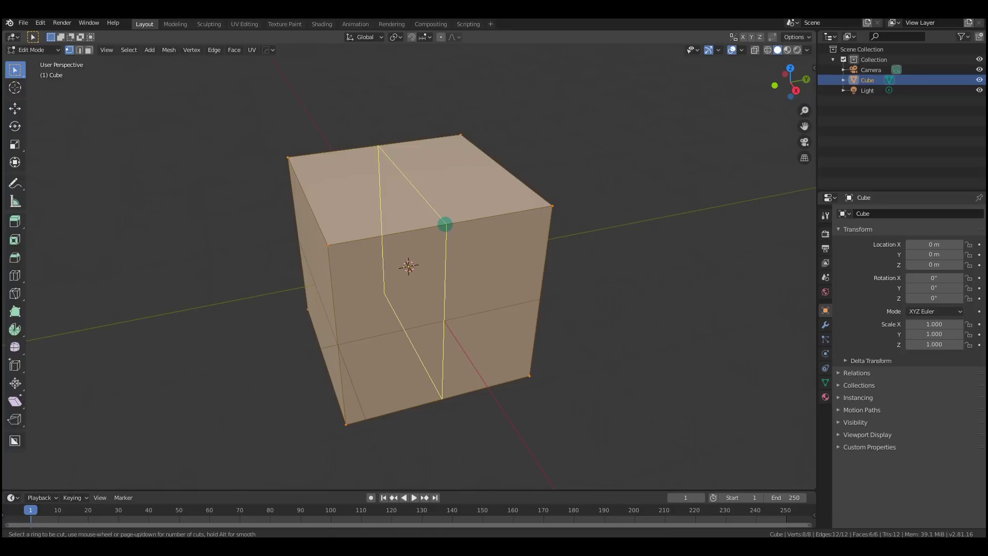
pyautogui.click(445, 225)
pyautogui.rightClick(446, 224)
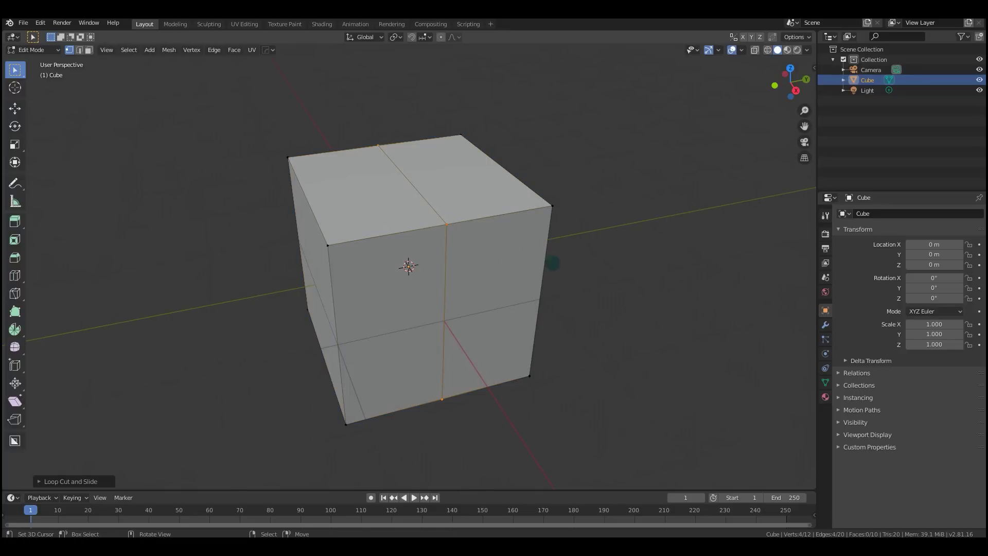
pyautogui.hotkey('ctrl', 'b')
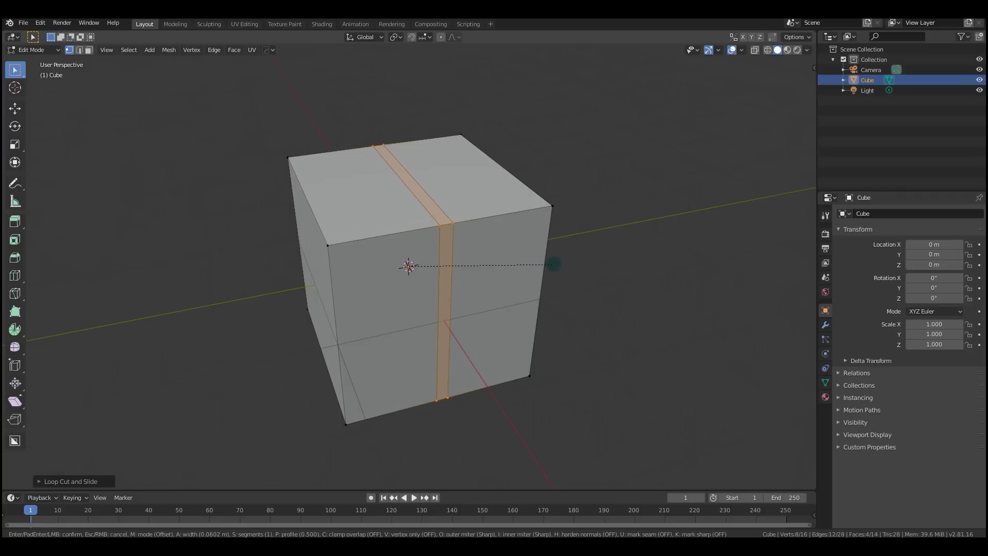
pyautogui.click(553, 264)
# Extrude the bevelled band in place and scale it inward to about 0.92 with the Y axis locked, forming a groove
pyautogui.press('e')
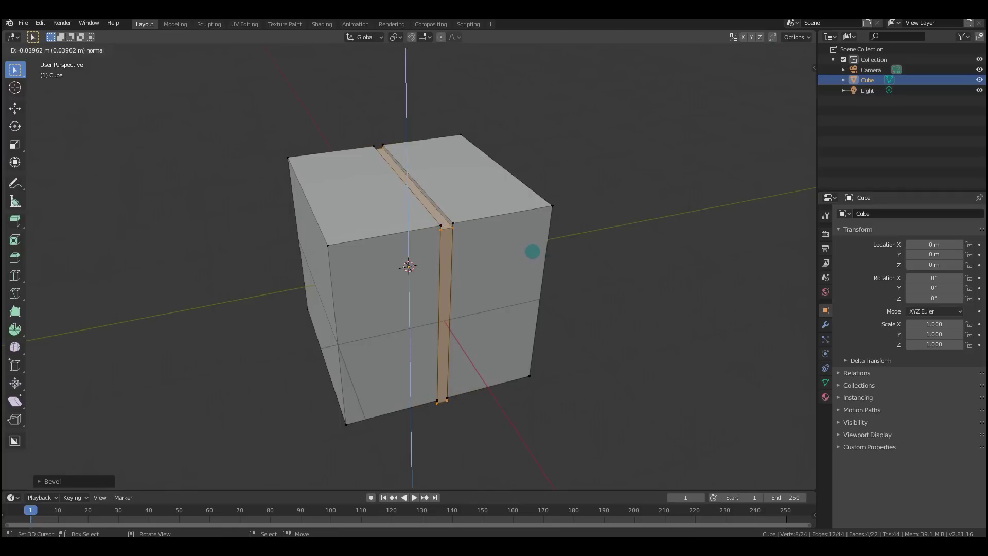
pyautogui.rightClick(528, 248)
pyautogui.press('s')
pyautogui.hotkey('shift', 'y')
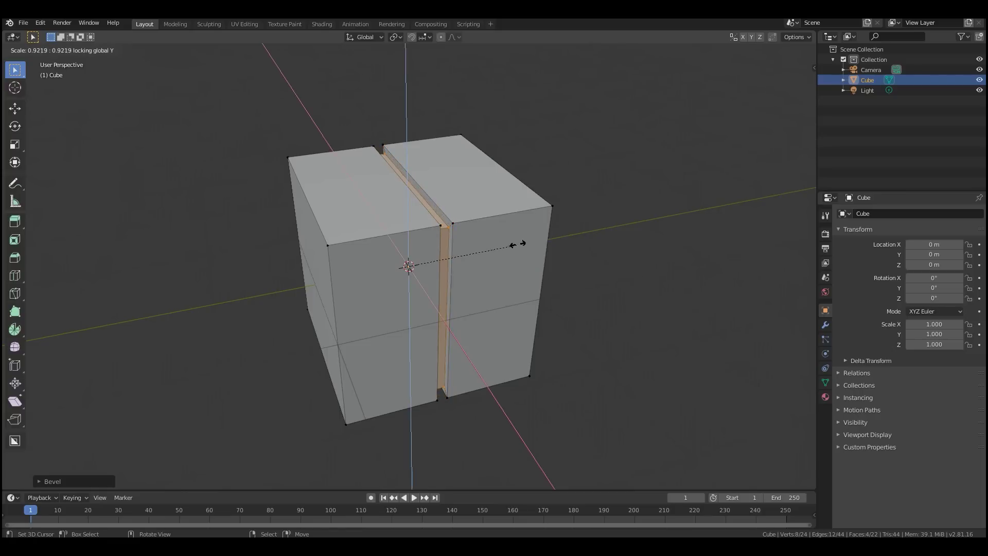
pyautogui.click(520, 243)
# Examine the groove around the cube in Object Mode from several distances and return to Edit Mode
pyautogui.press('Tab')
pyautogui.scroll(-2, 521, 243)
pyautogui.moveTo(521, 243); pyautogui.dragTo(490, 262, button='middle')
pyautogui.scroll(3, 454, 278)
pyautogui.scroll(-4, 464, 258)
pyautogui.press('Tab')
pyautogui.scroll(1, 487, 282)
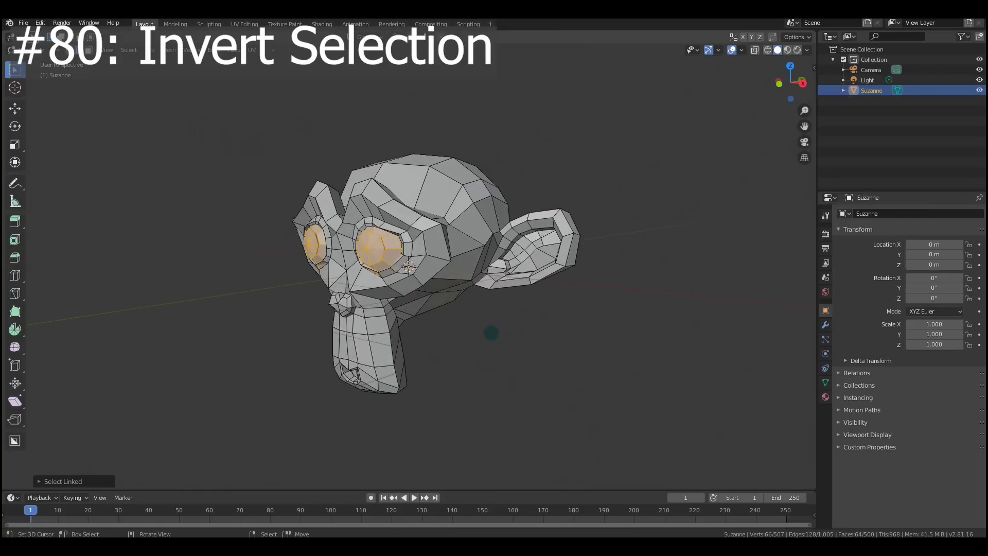
# Invert the selection from Suzanne's eyes to the rest of the head and toggle the inversion back and forth
pyautogui.scroll(4, 489, 332)
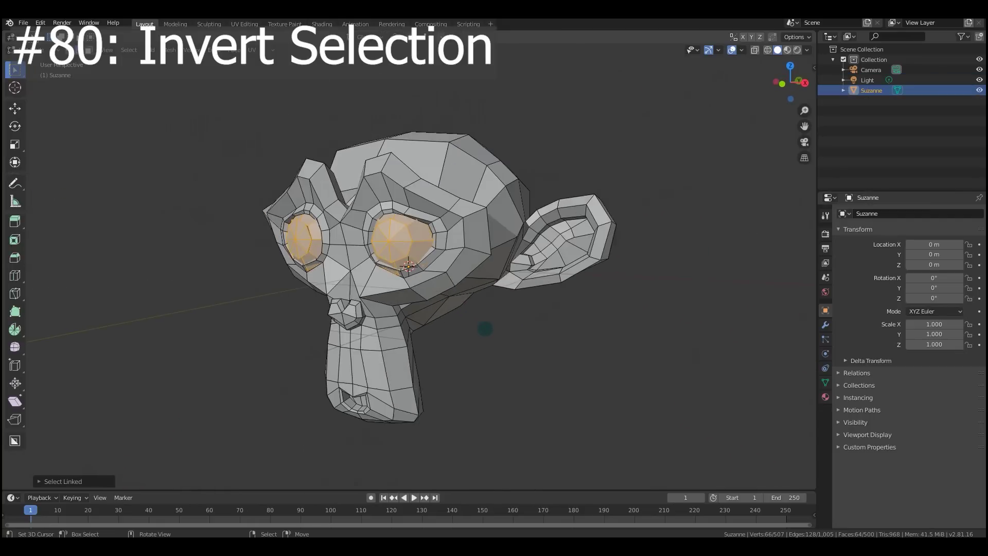
pyautogui.moveTo(484, 329); pyautogui.dragTo(490, 342, button='middle')
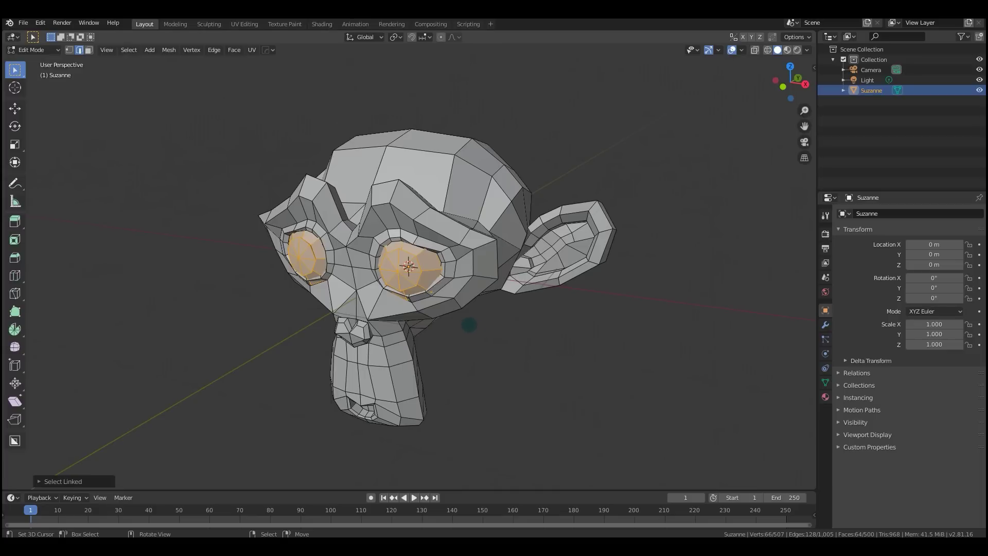
pyautogui.hotkey('ctrl', 'i')
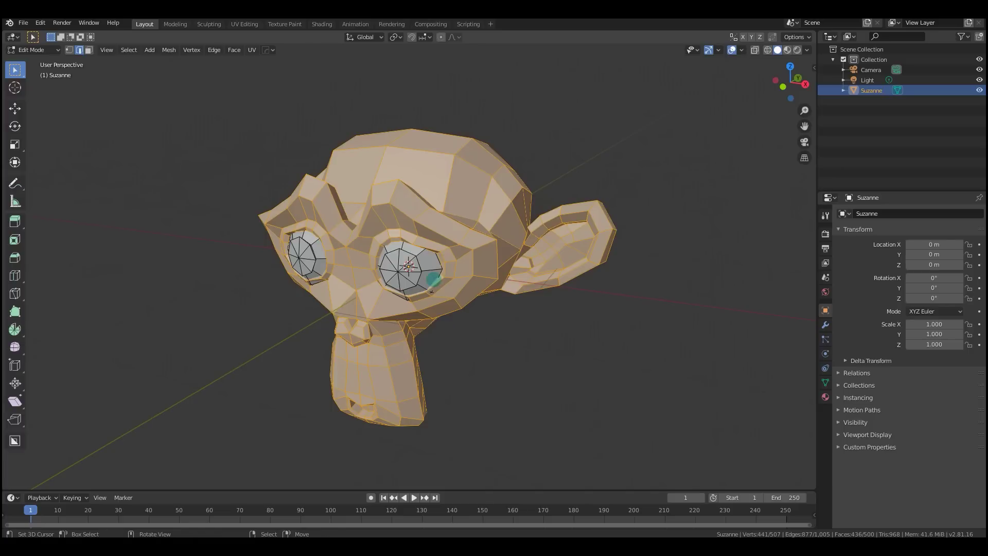
pyautogui.moveTo(442, 306); pyautogui.dragTo(488, 296, button='middle')
pyautogui.hotkey('ctrl', 'i')
pyautogui.hotkey('ctrl', 'i')
pyautogui.hotkey('ctrl', 'i')
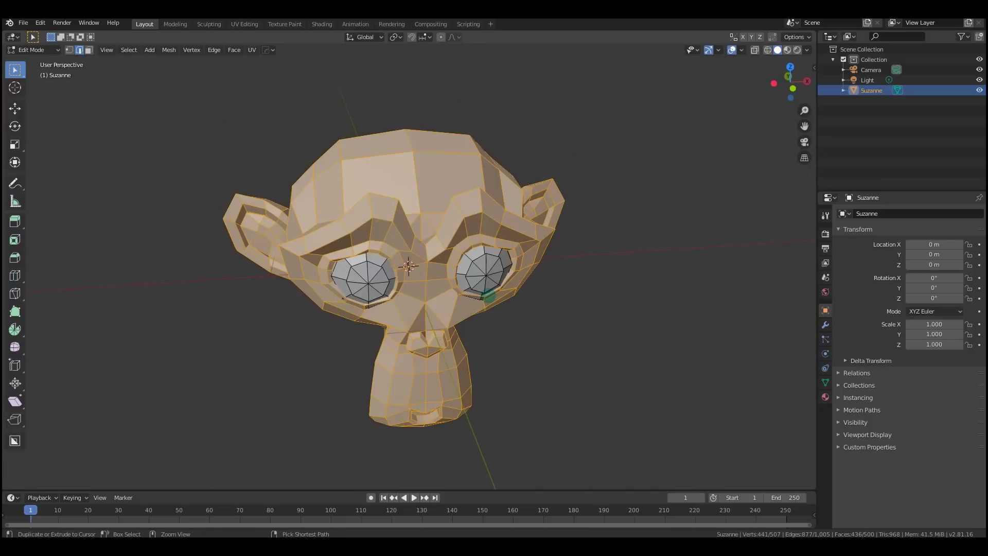
pyautogui.hotkey('ctrl', 'i')
pyautogui.hotkey('ctrl', 'i')
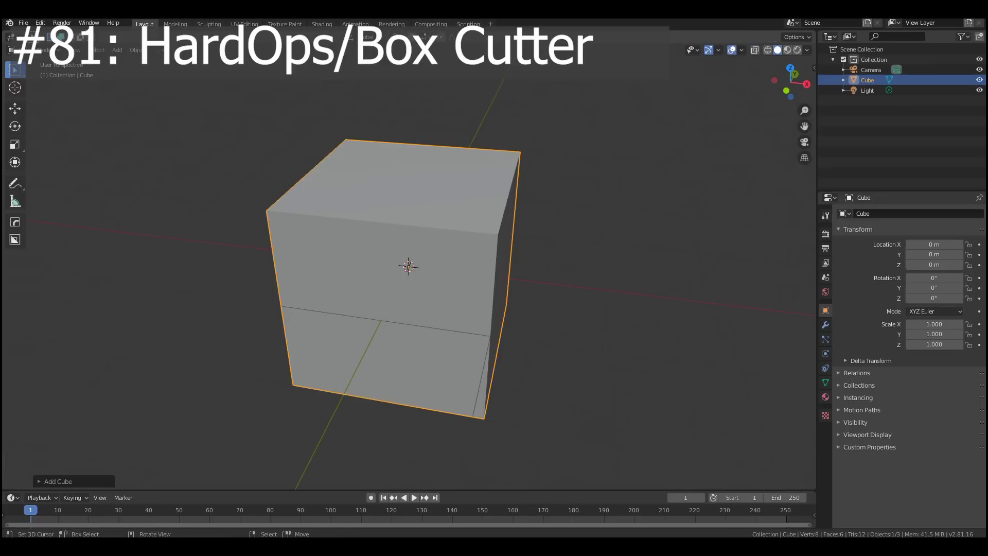
# Search the add-on preferences for "hard" and "box" to check Hard Ops and BoxCutter, and close the preferences
pyautogui.click(40, 23)
pyautogui.click(82, 168)
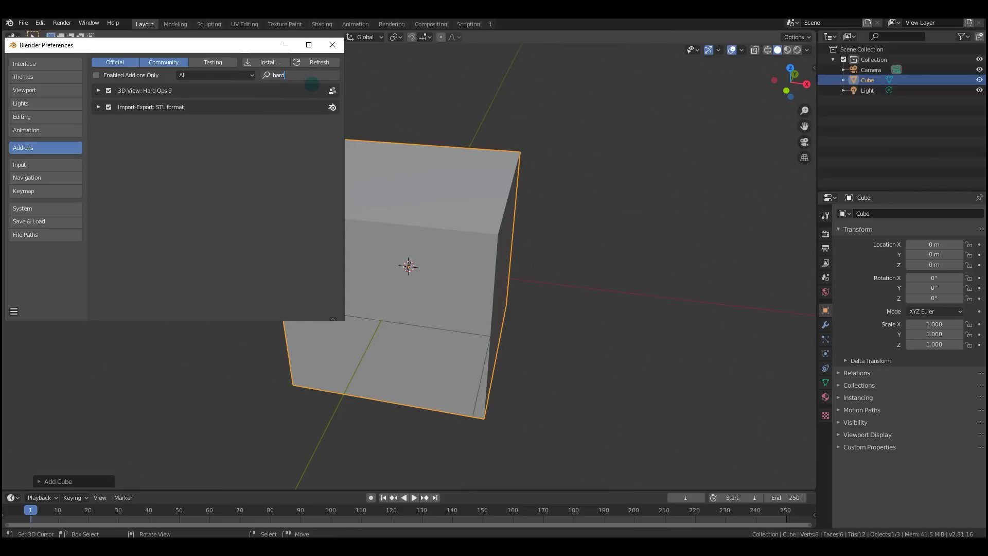
pyautogui.click(309, 76)
pyautogui.write('box')
pyautogui.press('Return')
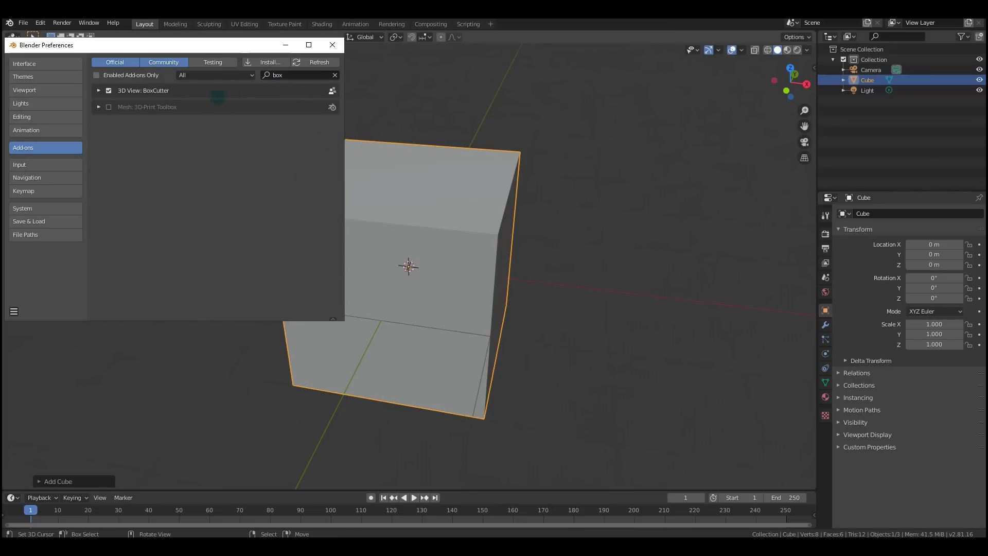
pyautogui.click(332, 45)
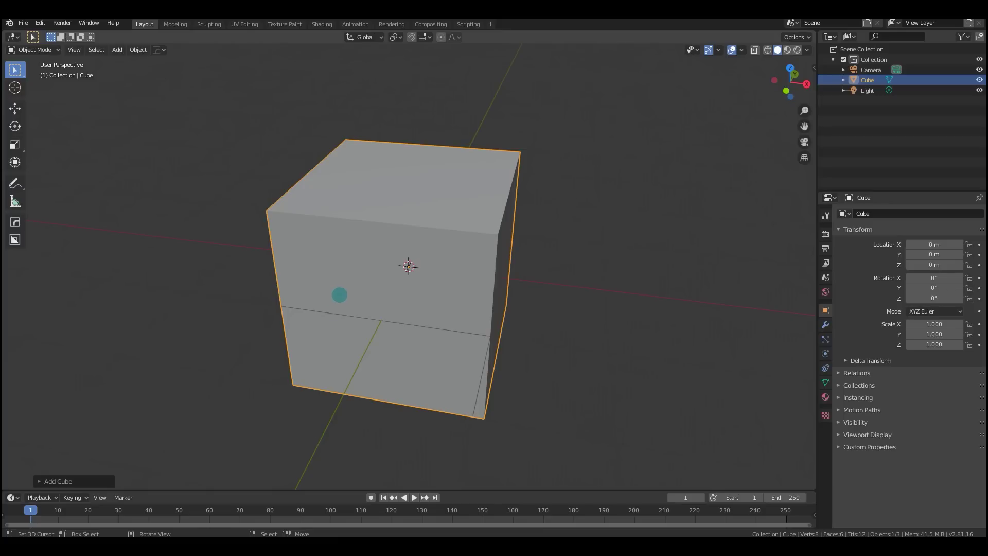
# Add a Hard Ops bevel to the cube with 3 segments and a width of about 0.024
pyautogui.moveTo(514, 278); pyautogui.dragTo(486, 281, button='middle')
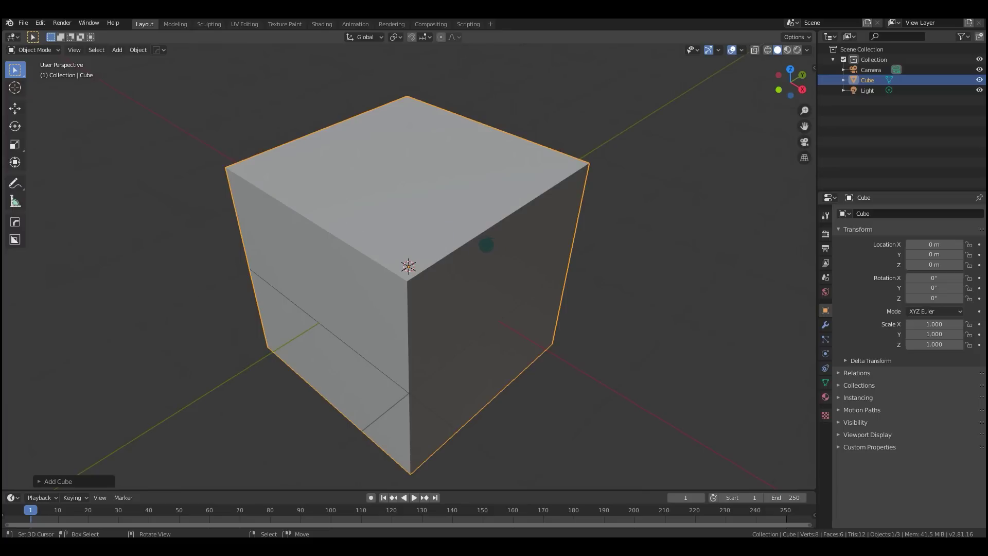
pyautogui.press('q')
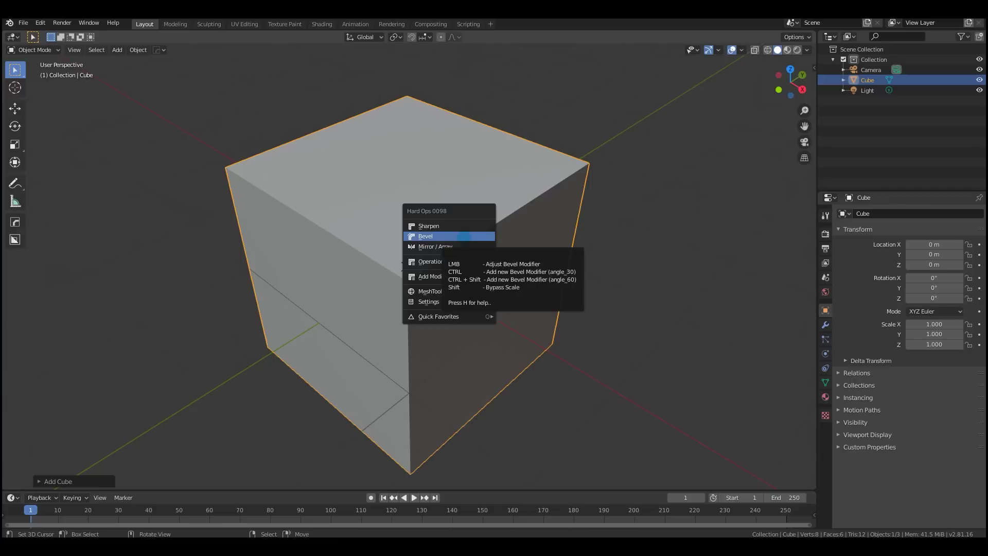
pyautogui.click(460, 236)
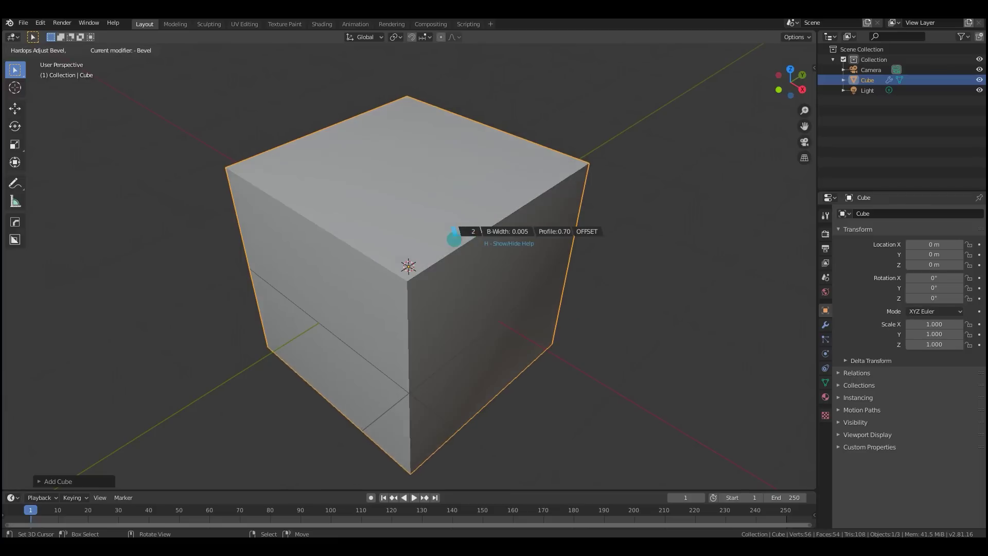
pyautogui.scroll(1, 466, 200)
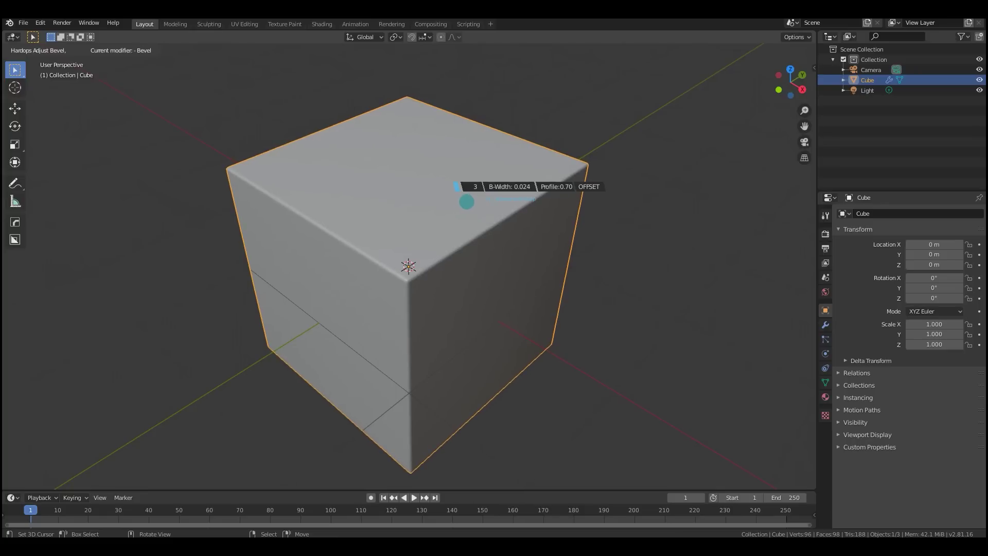
pyautogui.click(465, 201)
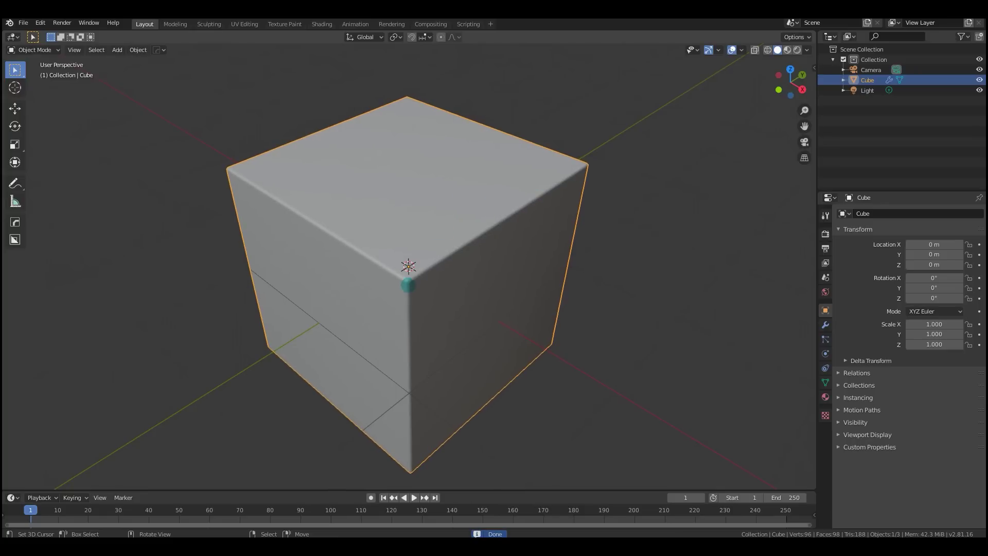
pyautogui.scroll(-2, 408, 267)
pyautogui.press('Tab')
pyautogui.moveTo(408, 267); pyautogui.dragTo(472, 283, button='middle')
pyautogui.press('Tab')
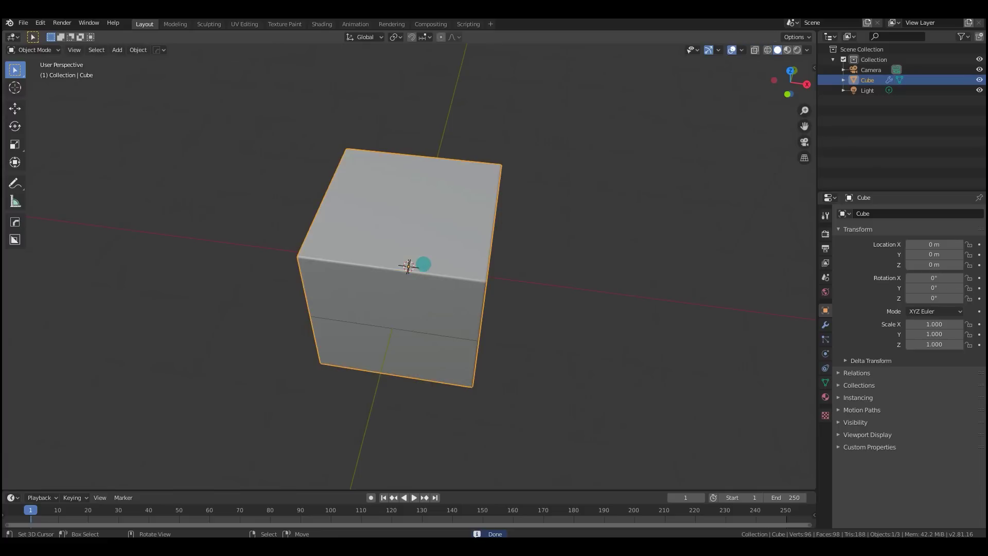
pyautogui.moveTo(419, 260); pyautogui.dragTo(495, 263, button='middle')
pyautogui.scroll(3, 463, 247)
# Inset one side face of the cube and extrude it outward as a smaller block in Edit Mode
pyautogui.press('Tab')
pyautogui.scroll(-2, 495, 264)
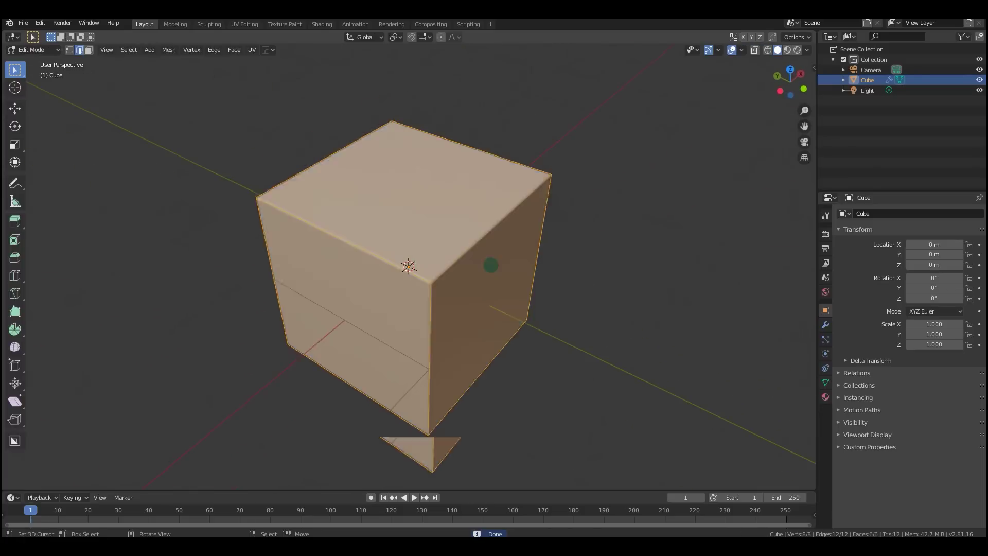
pyautogui.hotkey('alt', 'a')
pyautogui.click(484, 276)
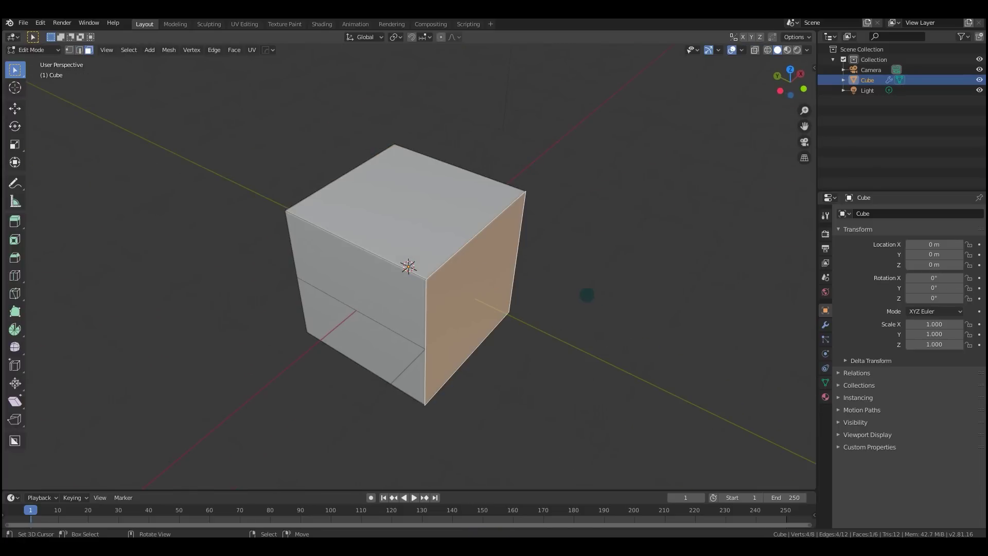
pyautogui.press('i')
pyautogui.click(566, 291)
pyautogui.press('e')
pyautogui.click(629, 311)
pyautogui.press('Tab')
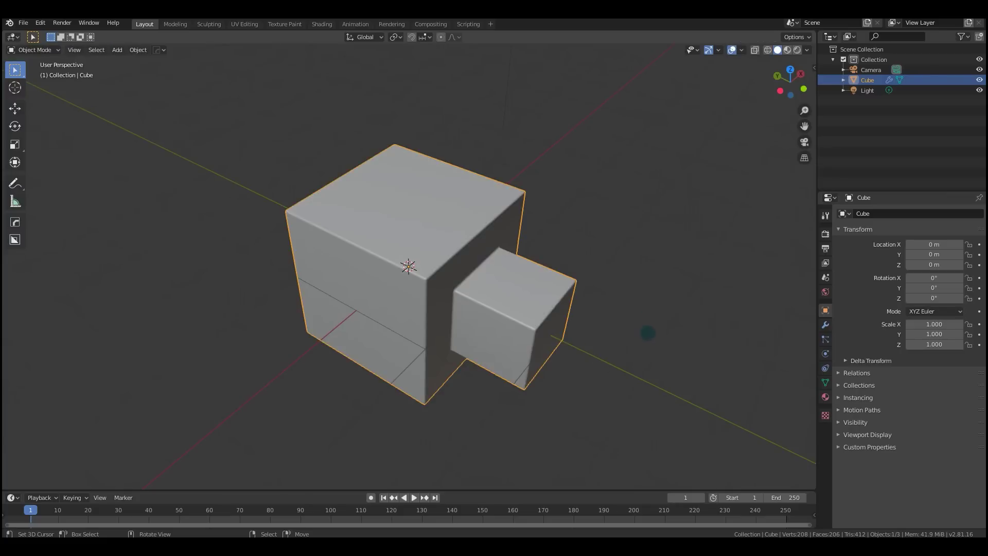
pyautogui.moveTo(647, 335); pyautogui.dragTo(471, 313, button='middle')
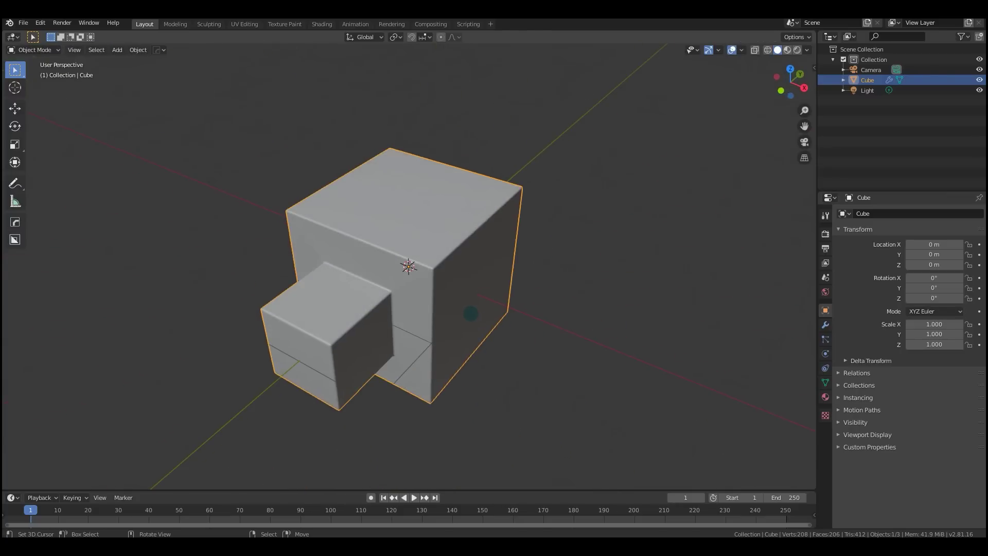
# Inset and sink the cube's top face, and inset the sunken face again to form a raised inner panel
pyautogui.moveTo(460, 266); pyautogui.dragTo(417, 255, button='middle')
pyautogui.press('Tab')
pyautogui.click(420, 217)
pyautogui.press('i')
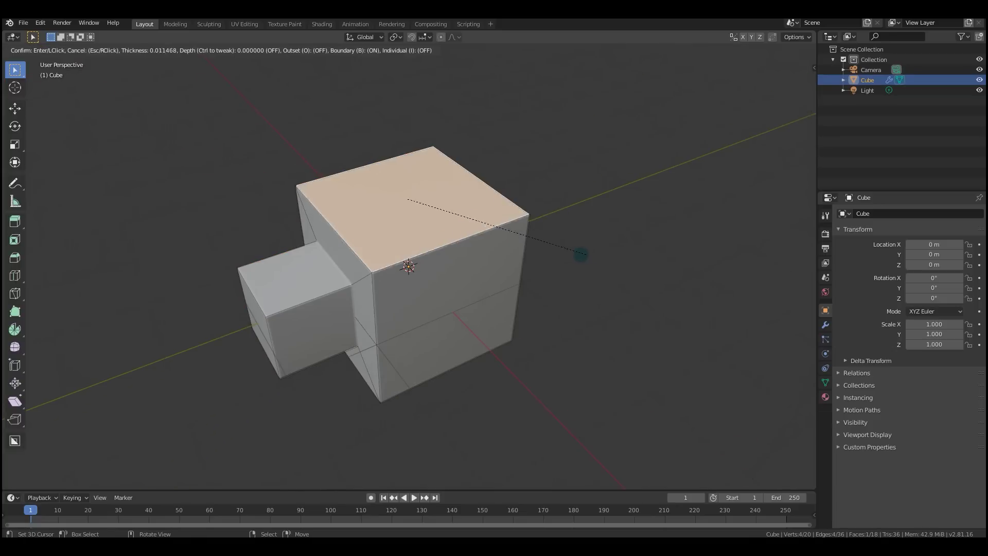
pyautogui.click(573, 255)
pyautogui.press('e')
pyautogui.click(577, 264)
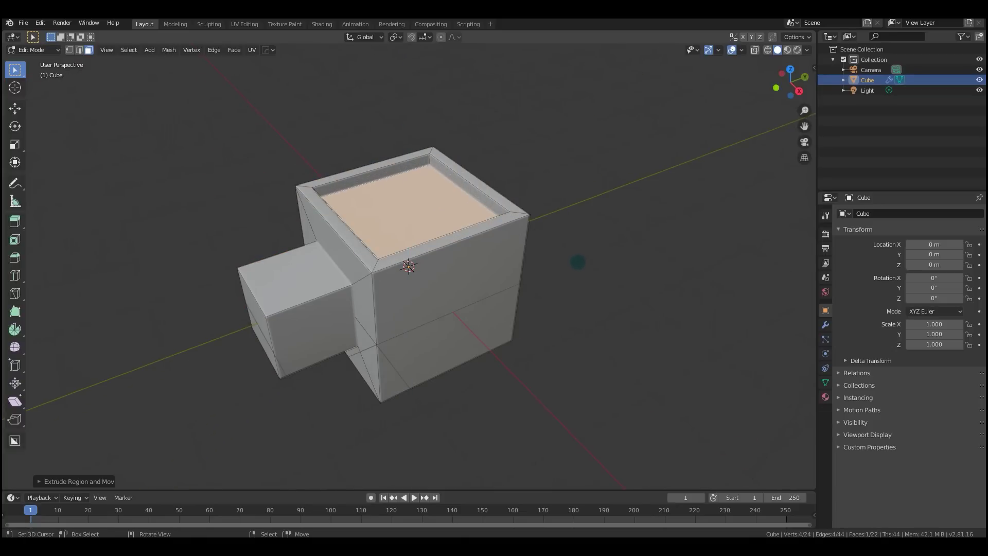
pyautogui.press('i')
pyautogui.click(573, 261)
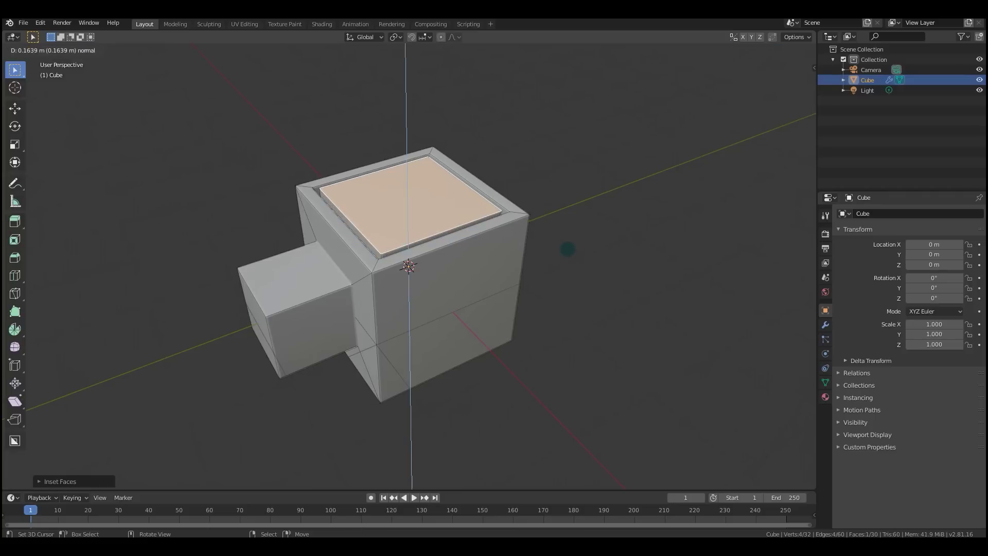
# Undo the recess and inner panel in the cube's top face and return to Object Mode
pyautogui.press('Tab')
pyautogui.hotkey('ctrl', '2')
pyautogui.moveTo(573, 261); pyautogui.dragTo(676, 292, button='middle')
pyautogui.press('Tab')
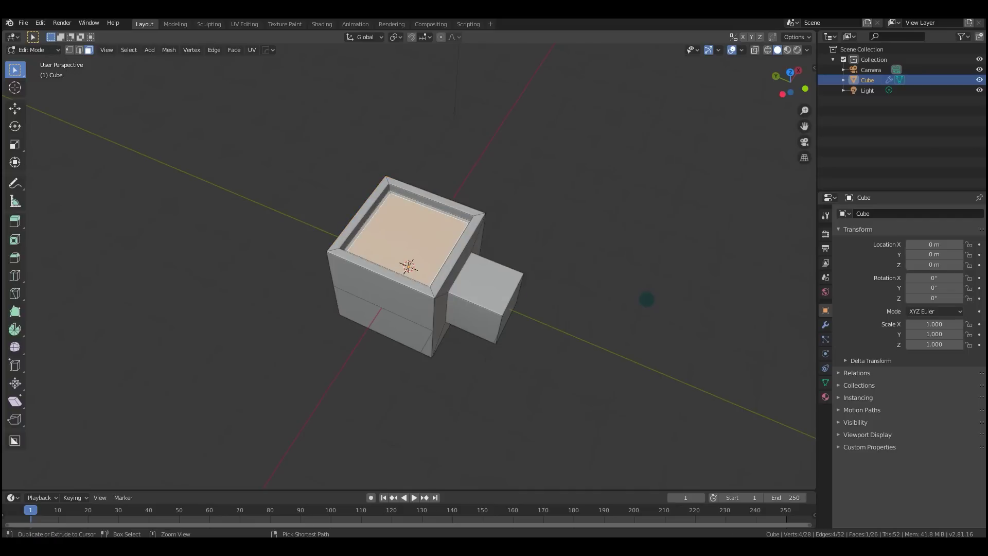
pyautogui.hotkey('ctrl', 'z')
pyautogui.hotkey('ctrl', 'z')
pyautogui.press('Tab')
pyautogui.moveTo(625, 293); pyautogui.dragTo(575, 284, button='middle')
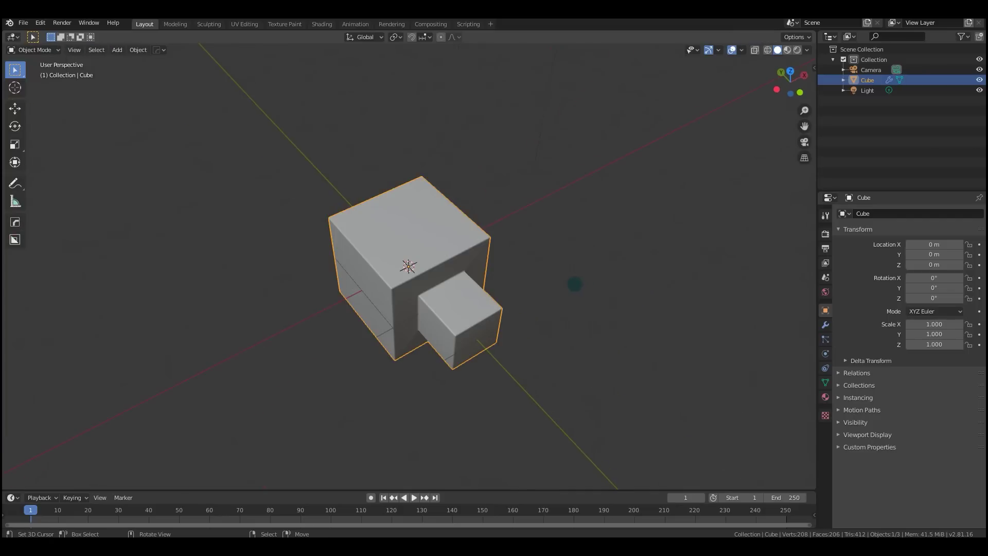
# Activate BoxCutter, try a rectangular cut through the side with the protruding block, and undo the cut
pyautogui.moveTo(389, 254); pyautogui.dragTo(350, 226, button='middle')
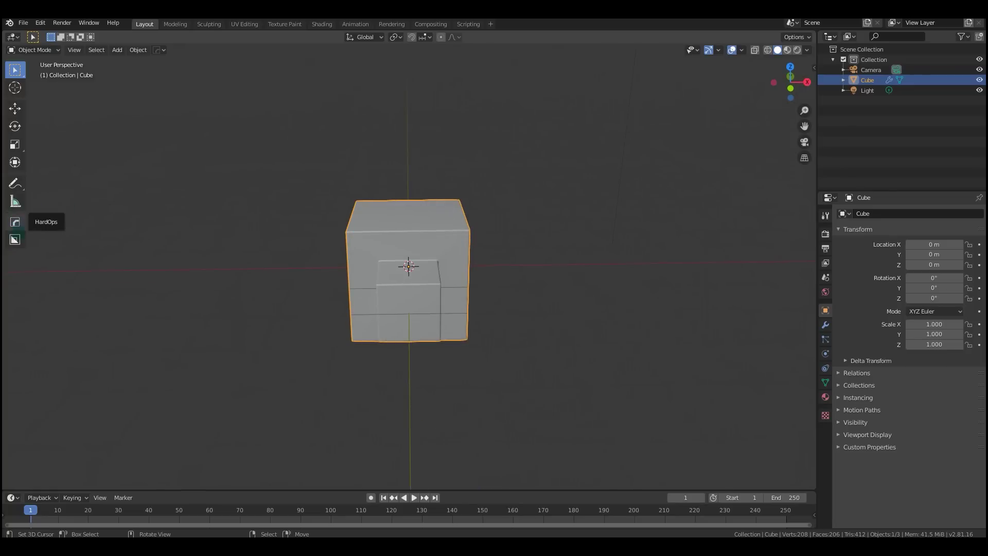
pyautogui.click(15, 240)
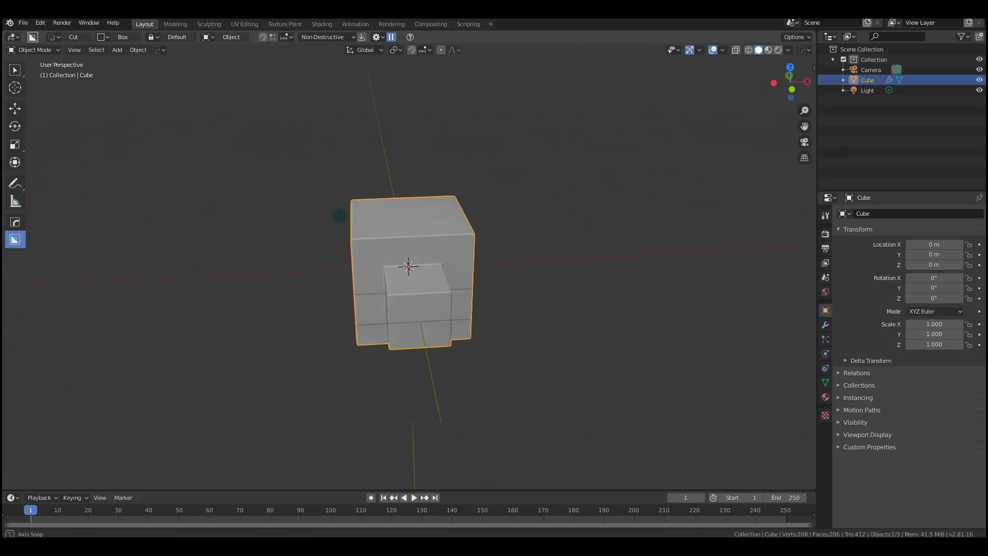
pyautogui.moveTo(342, 214); pyautogui.dragTo(381, 232, button='middle')
pyautogui.moveTo(379, 234)
pyautogui.mouseDown()
pyautogui.moveTo(426, 289)
pyautogui.moveTo(381, 322)
pyautogui.moveTo(456, 353)
pyautogui.mouseUp()
pyautogui.moveTo(455, 353); pyautogui.dragTo(529, 319, button='middle')
pyautogui.hotkey('ctrl', 'z')
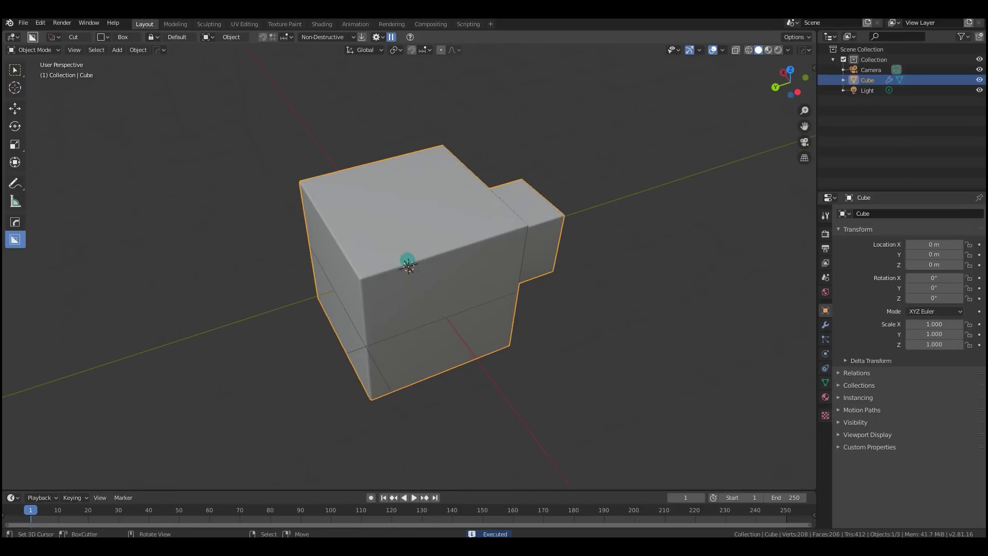
# Cut a rectangular notch with BoxCutter through the top edge of the side opposite the protrusion, redoing the first attempt
pyautogui.moveTo(403, 262); pyautogui.dragTo(402, 275, button='middle')
pyautogui.moveTo(412, 260); pyautogui.dragTo(287, 331)
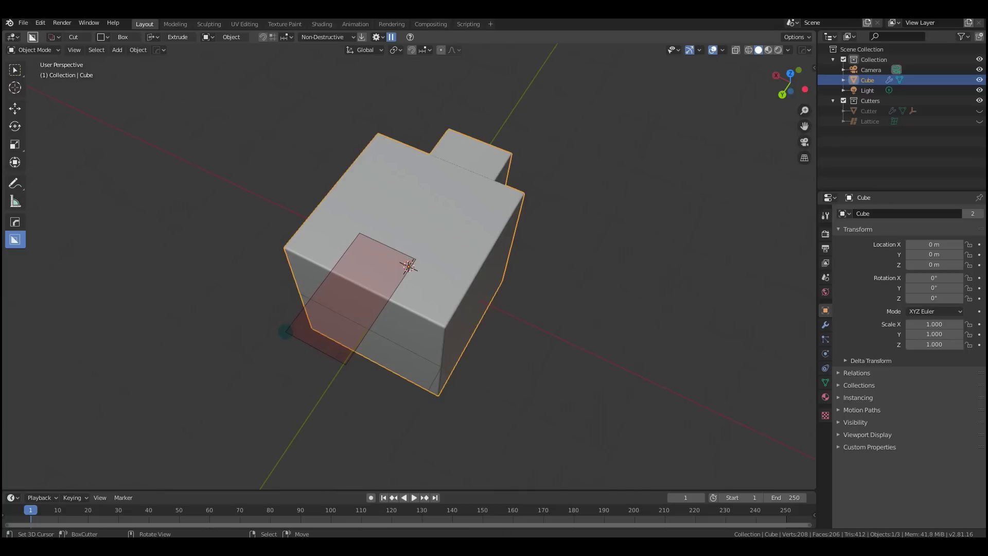
pyautogui.click(285, 332)
pyautogui.hotkey('ctrl', 'z')
pyautogui.moveTo(430, 256)
pyautogui.mouseDown()
pyautogui.moveTo(338, 286)
pyautogui.moveTo(301, 334)
pyautogui.moveTo(320, 342)
pyautogui.mouseUp()
pyautogui.moveTo(320, 342); pyautogui.dragTo(397, 306, button='middle')
# Change BoxCutter from Cut to the second mode in its list and draw another box on the notched cube
pyautogui.click(53, 37)
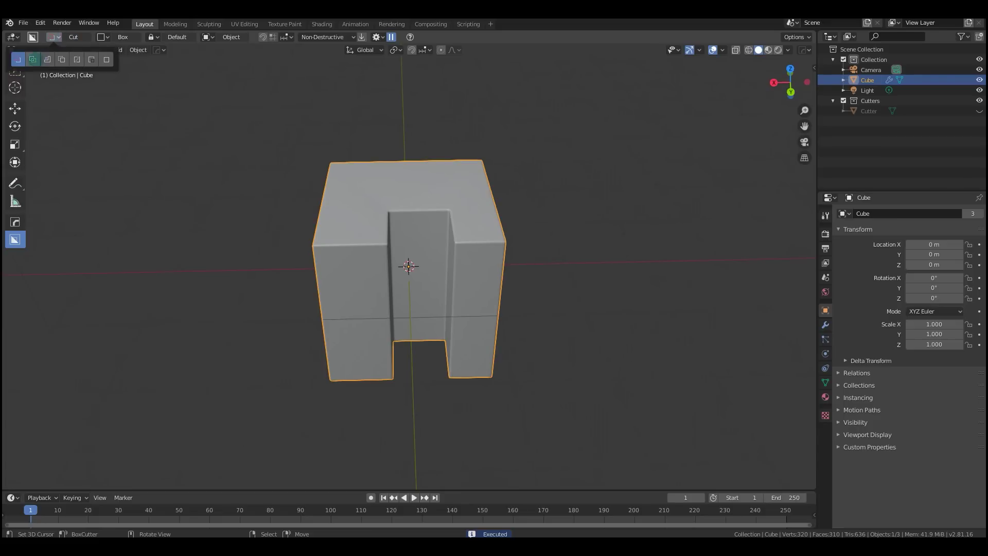
pyautogui.click(32, 60)
pyautogui.moveTo(434, 258); pyautogui.dragTo(373, 258, button='middle')
pyautogui.moveTo(373, 258); pyautogui.dragTo(348, 367)
pyautogui.moveTo(348, 367)
pyautogui.mouseDown(button='middle')
pyautogui.moveTo(490, 331)
pyautogui.moveTo(497, 295)
pyautogui.mouseUp(button='middle')
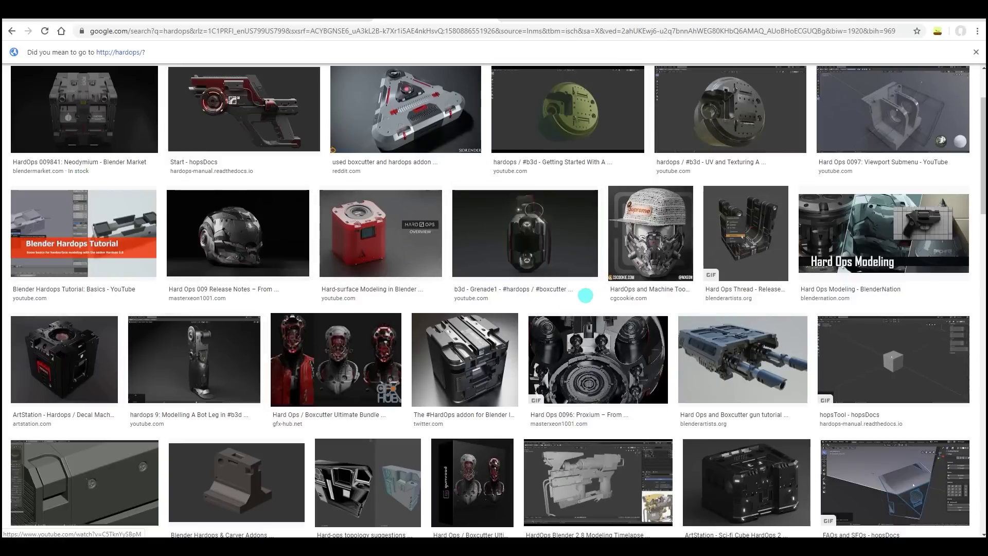
# Switch to the web browser and preview the Hard Ops helmet and crate renders in the image results
pyautogui.click(256, 221)
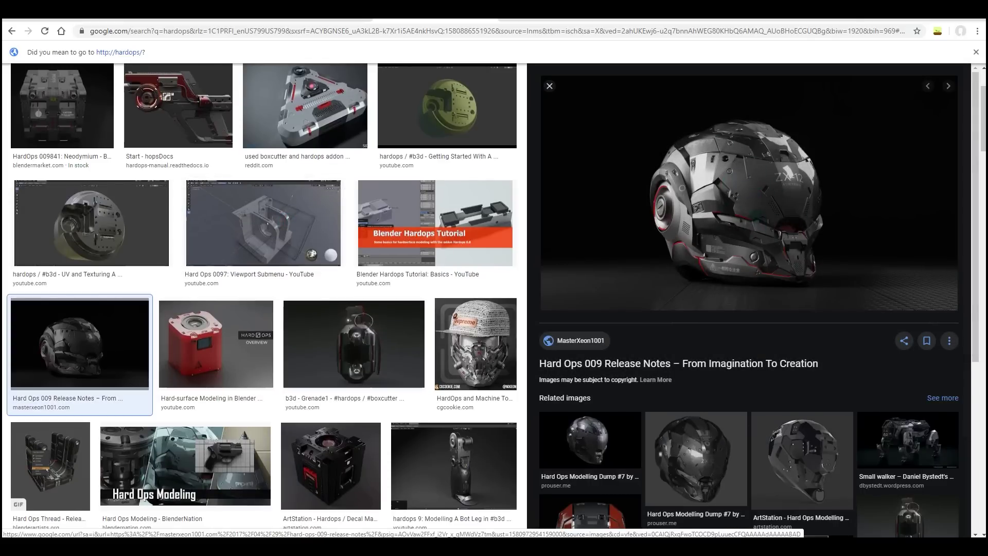
pyautogui.scroll(-5, 258, 334)
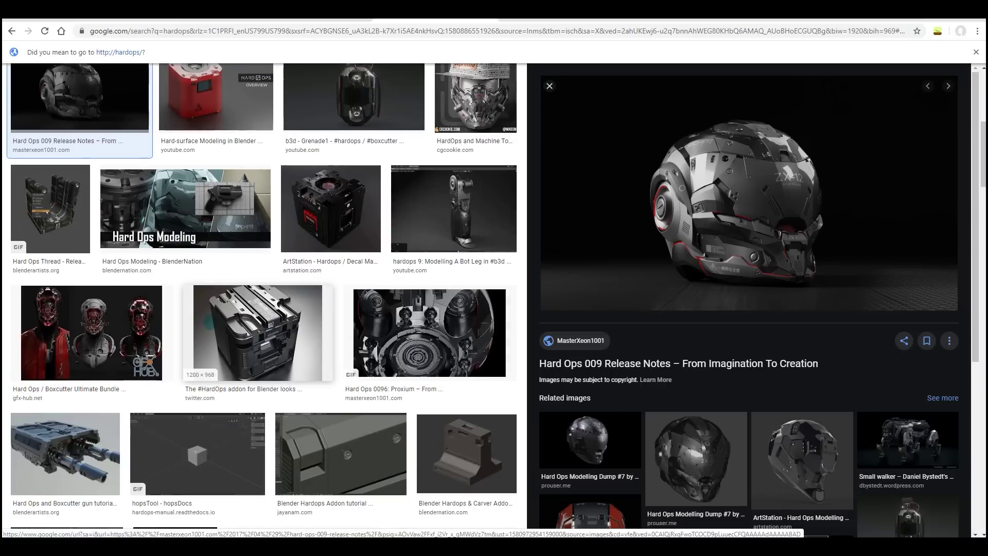
pyautogui.click(209, 321)
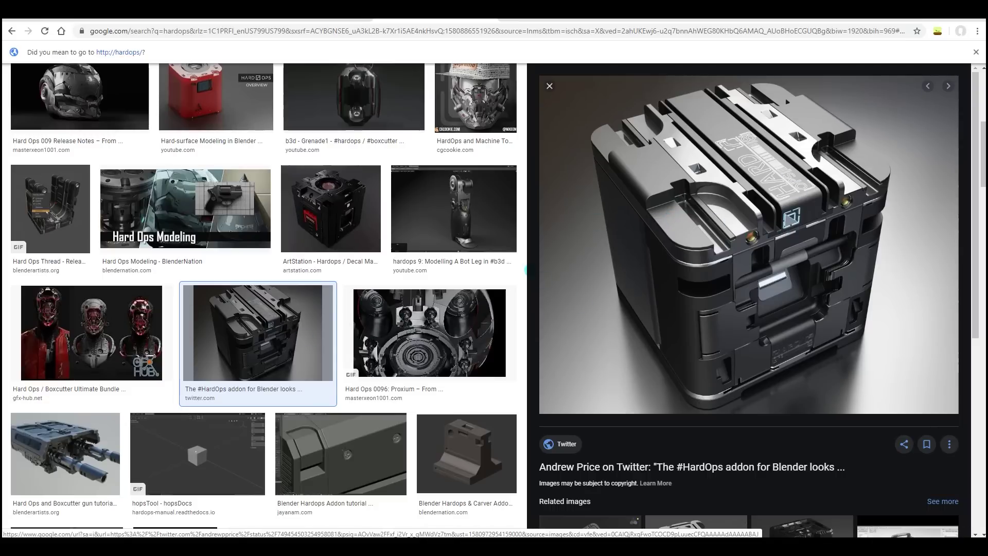
pyautogui.scroll(-5, 412, 283)
pyautogui.click(407, 315)
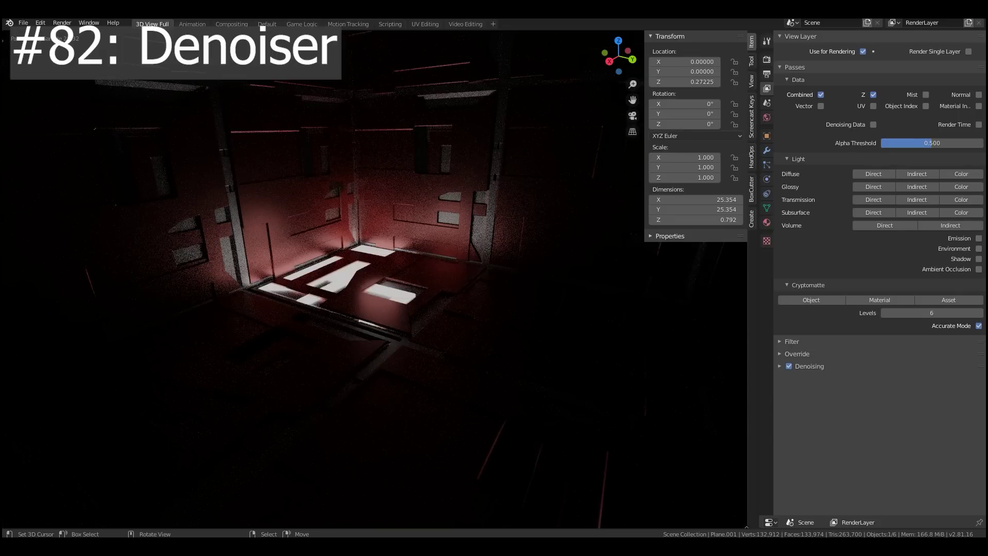
# Return to Blender, look at the render commands, and expand the view layer's Denoising settings
pyautogui.click(61, 23)
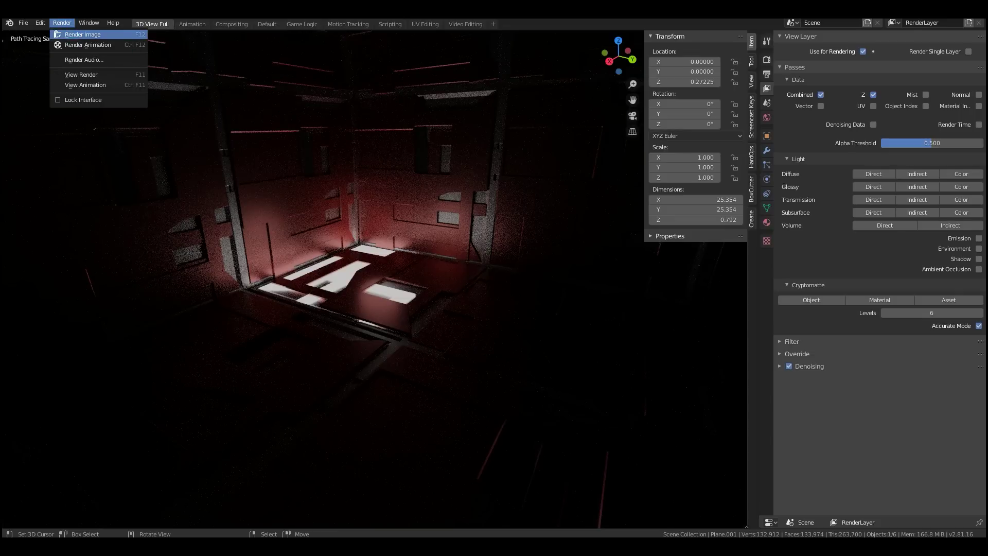
pyautogui.click(818, 419)
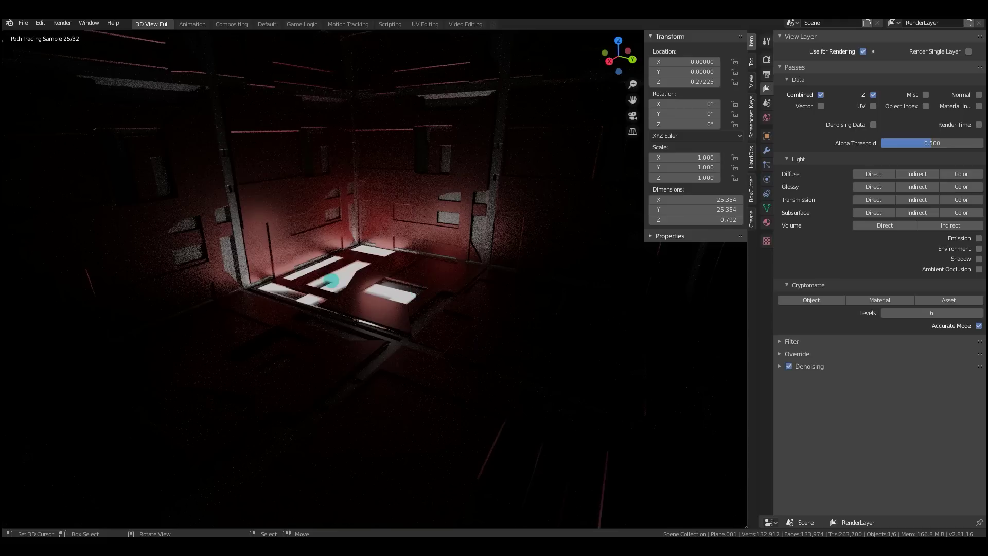
pyautogui.click(780, 366)
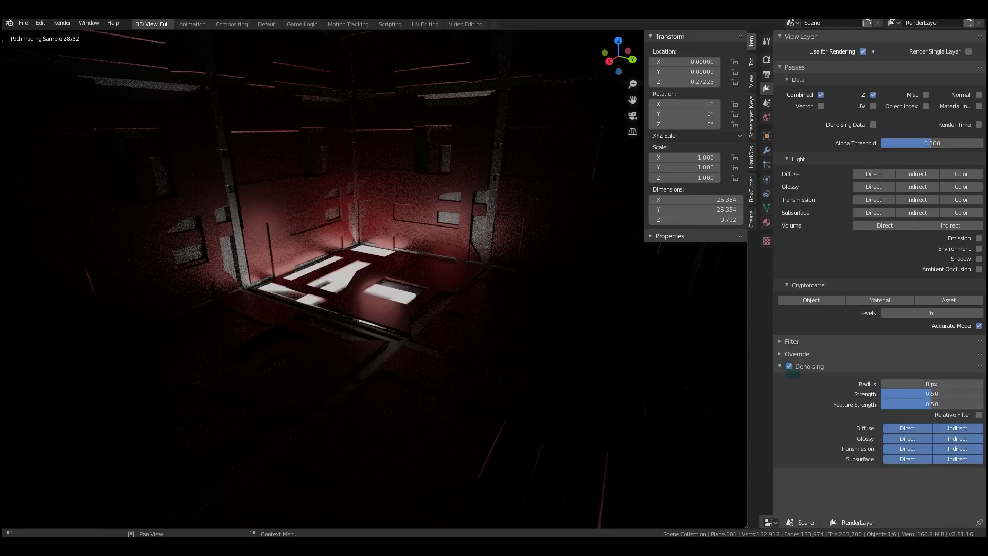
pyautogui.click(803, 367)
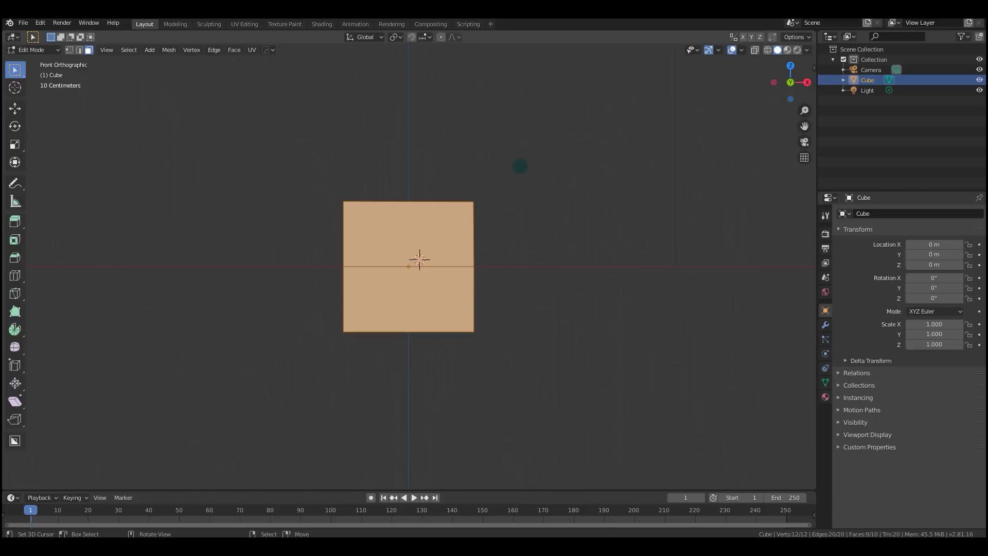
# Start bending the fully selected cube mesh in the front view
pyautogui.hotkey('shift', 'w')
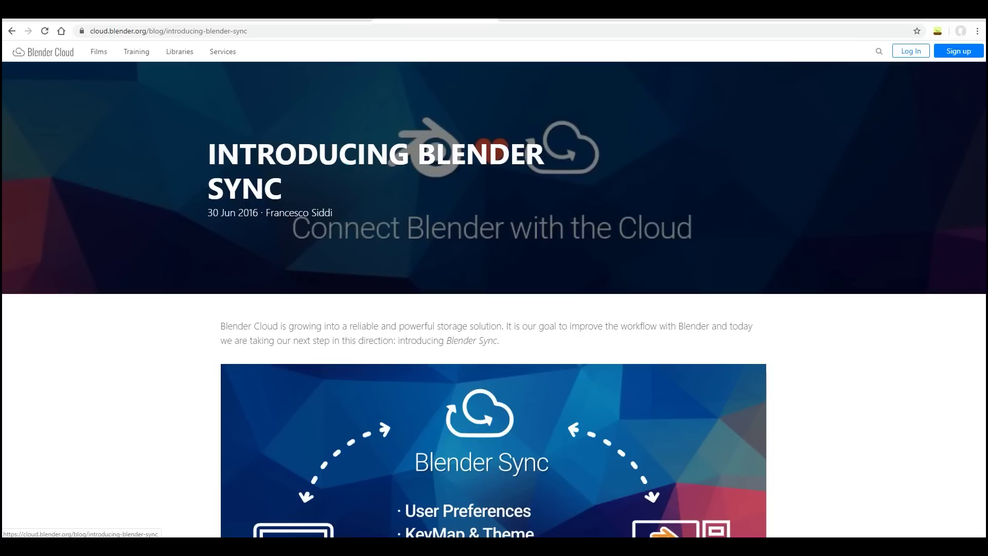
# Switch to the web browser and look over the Introducing Blender Sync article on Blender Cloud
pyautogui.scroll(-5, 353, 429)
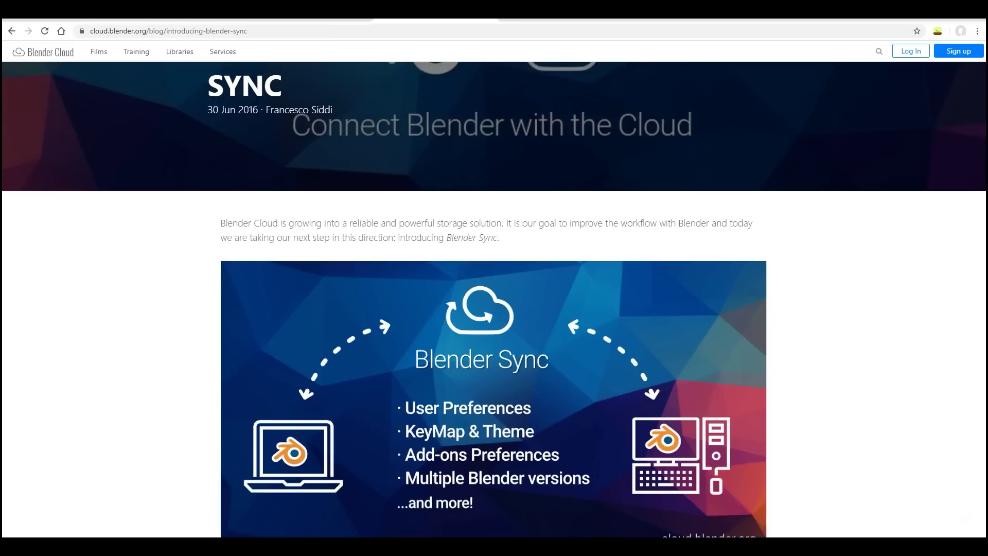
pyautogui.scroll(1, 105, 42)
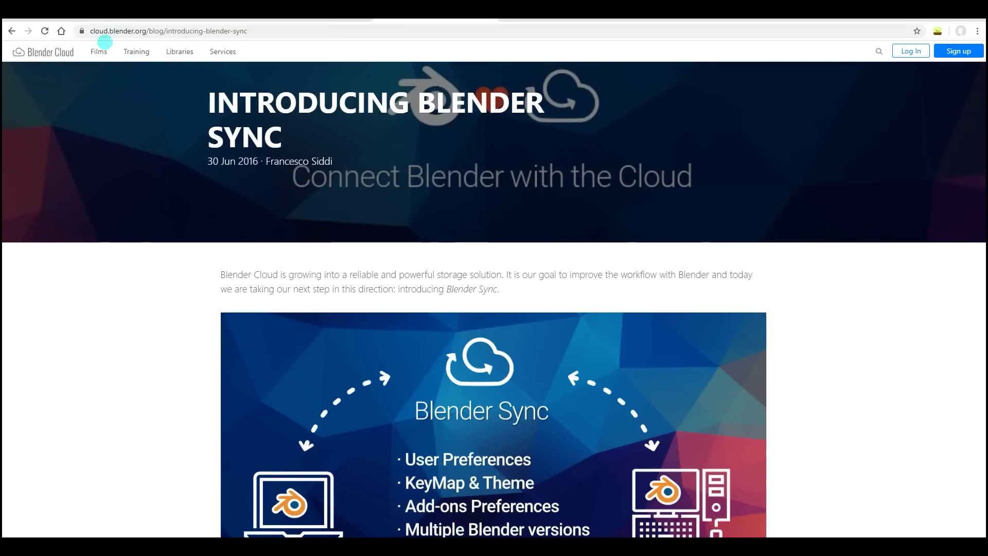
# Read through the rest of the Introducing Blender Sync article, including the add-ons note, pricing and image sharing sections
pyautogui.scroll(-3, 494, 298)
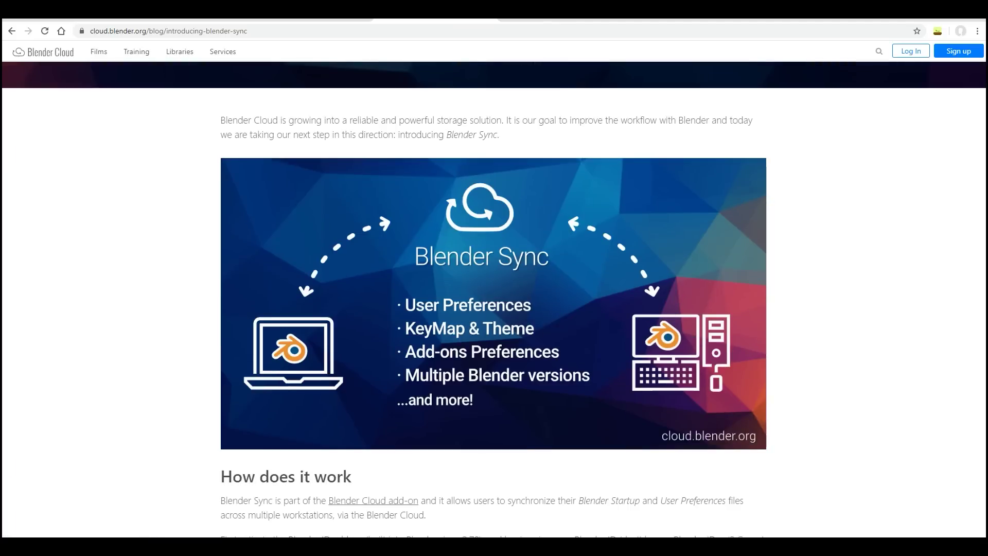
pyautogui.scroll(-1, 494, 298)
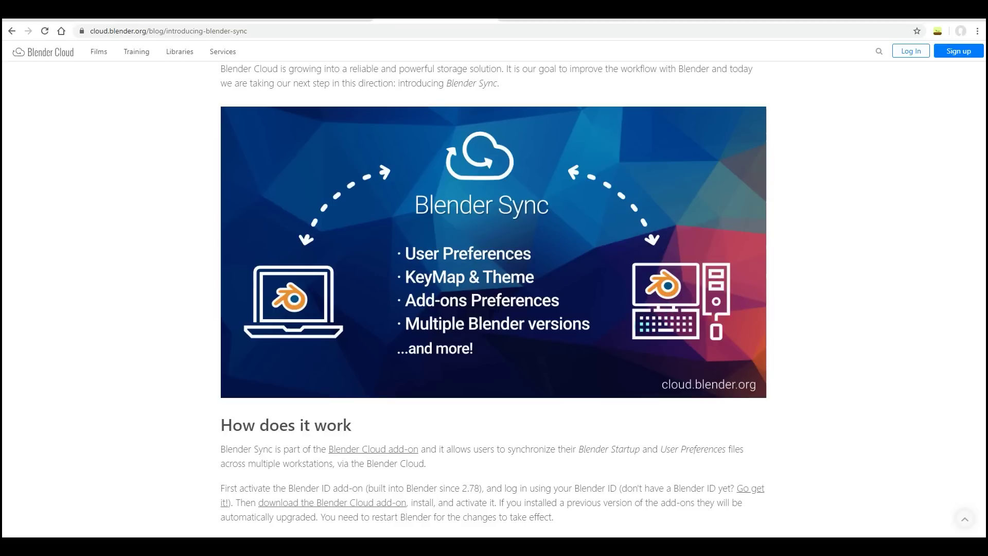
pyautogui.scroll(-10, 505, 318)
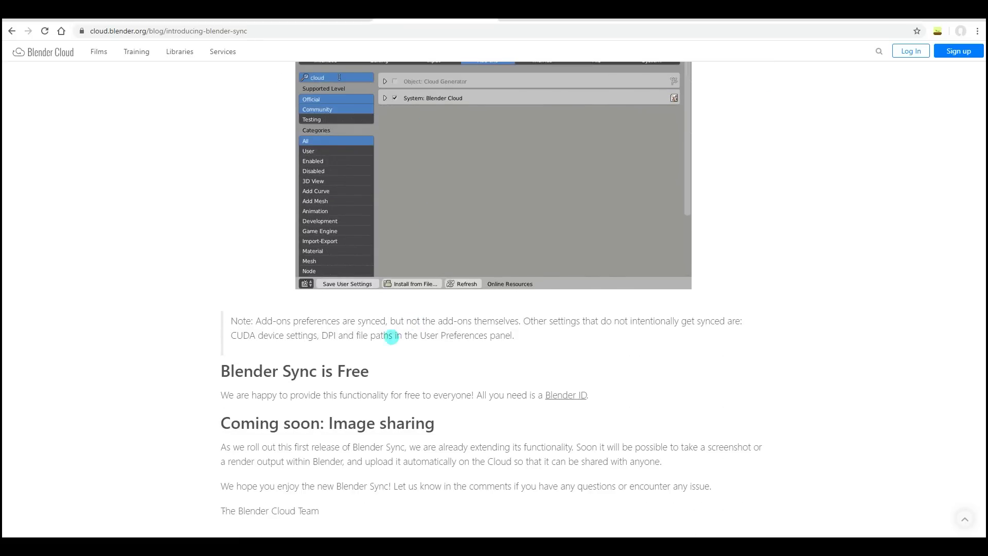
pyautogui.scroll(-1, 273, 340)
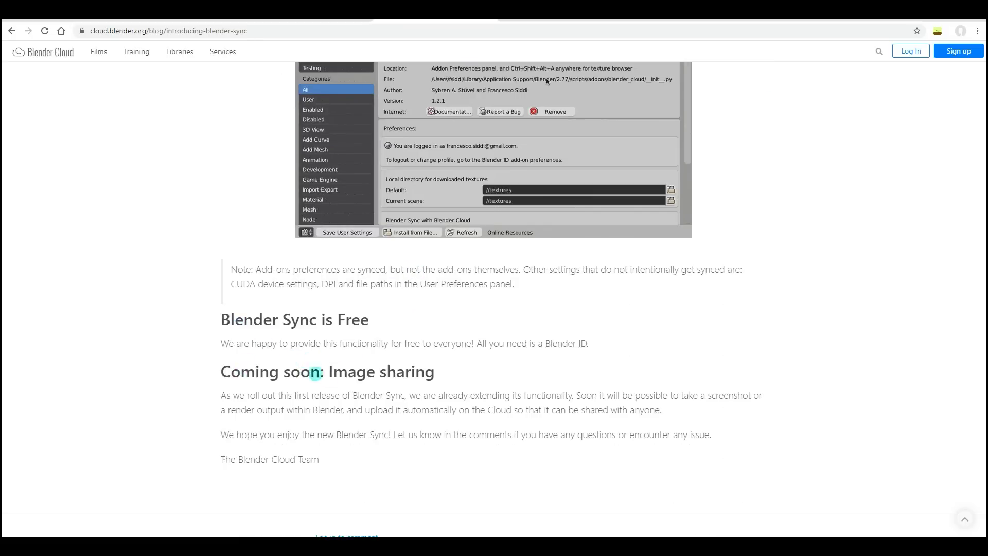
pyautogui.scroll(12, 315, 372)
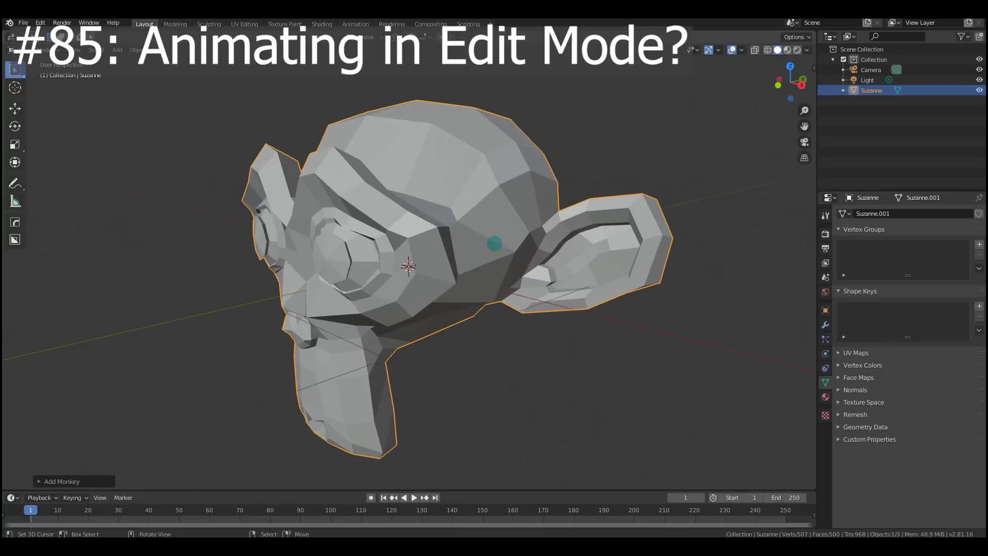
# In Blender, enter Edit Mode on the monkey head and select the eight front faces of its left eyeball
pyautogui.moveTo(335, 281); pyautogui.dragTo(376, 272, button='middle')
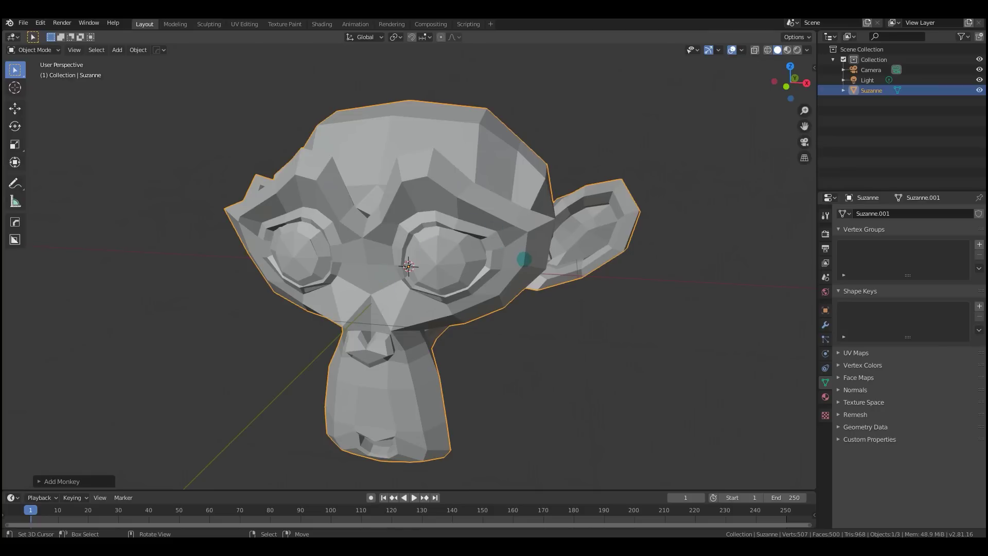
pyautogui.press('Tab')
pyautogui.scroll(3, 419, 283)
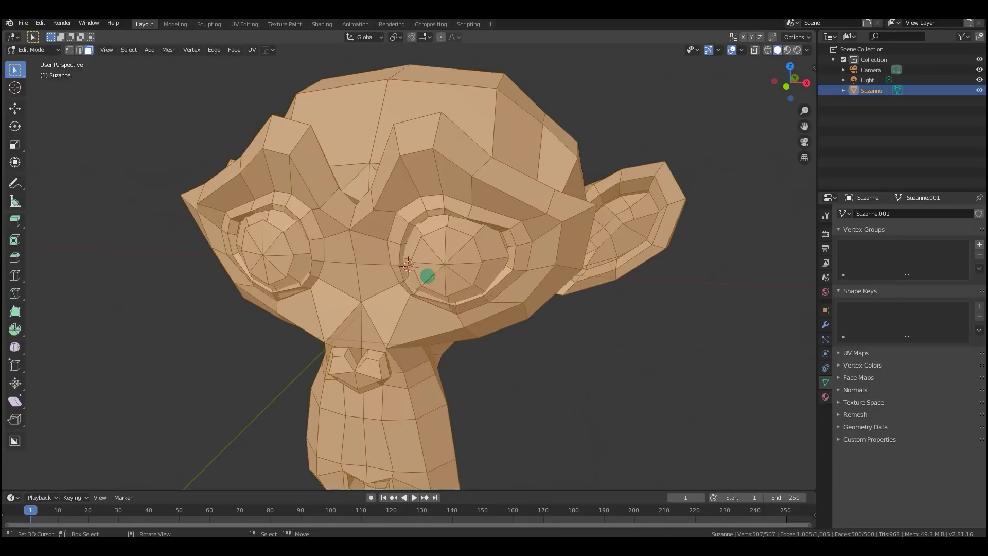
pyautogui.click(435, 259)
pyautogui.keyDown('shift'); pyautogui.click(440, 279); pyautogui.keyUp('shift')
pyautogui.keyDown('shift'); pyautogui.click(453, 244); pyautogui.keyUp('shift')
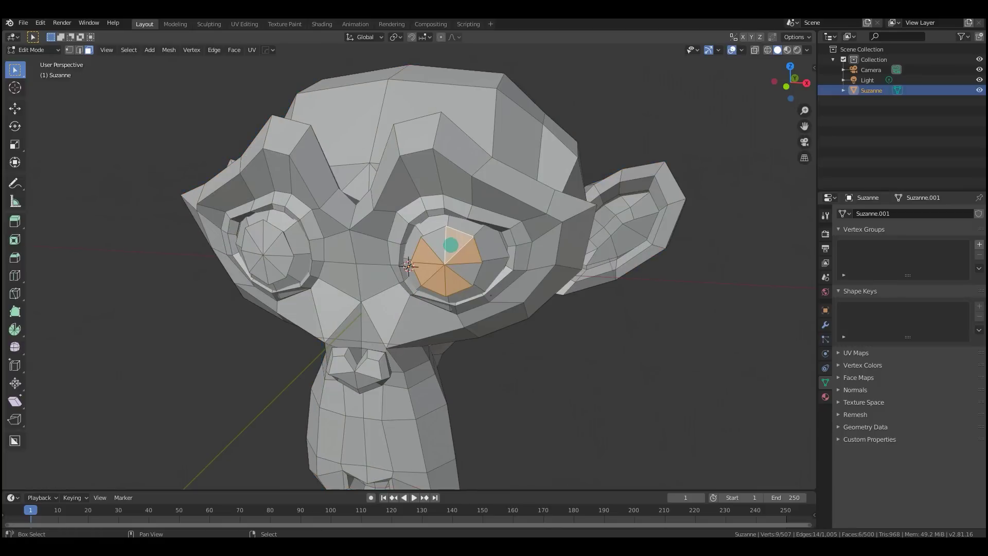
pyautogui.click(446, 254)
pyautogui.keyDown('shift'); pyautogui.click(468, 273); pyautogui.keyUp('shift')
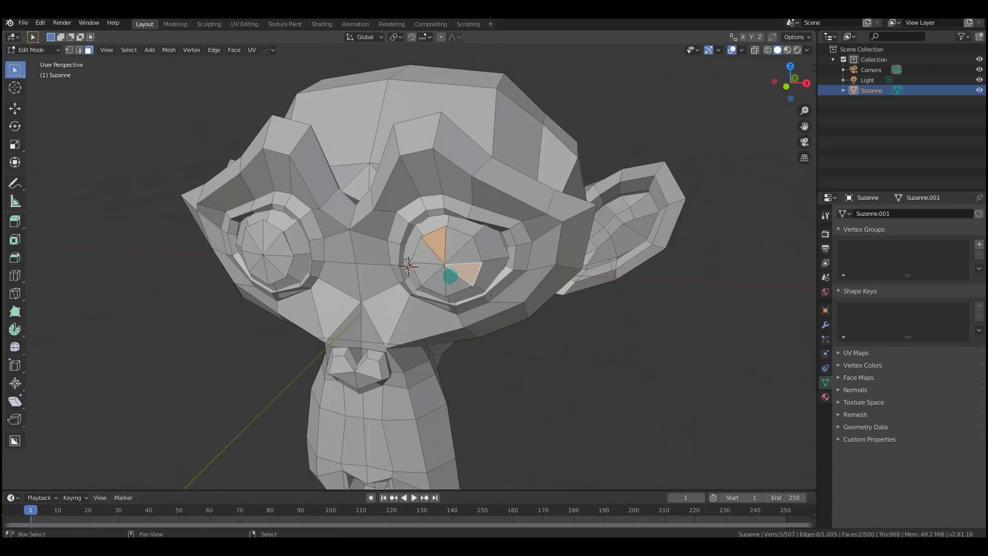
pyautogui.keyDown('shift'); pyautogui.click(454, 287); pyautogui.keyUp('shift')
pyautogui.keyDown('shift'); pyautogui.click(435, 287); pyautogui.keyUp('shift')
pyautogui.keyDown('shift'); pyautogui.click(422, 273); pyautogui.keyUp('shift')
pyautogui.keyDown('shift'); pyautogui.click(425, 255); pyautogui.keyUp('shift')
pyautogui.keyDown('shift'); pyautogui.click(463, 248); pyautogui.keyUp('shift')
pyautogui.keyDown('shift'); pyautogui.click(468, 250); pyautogui.keyUp('shift')
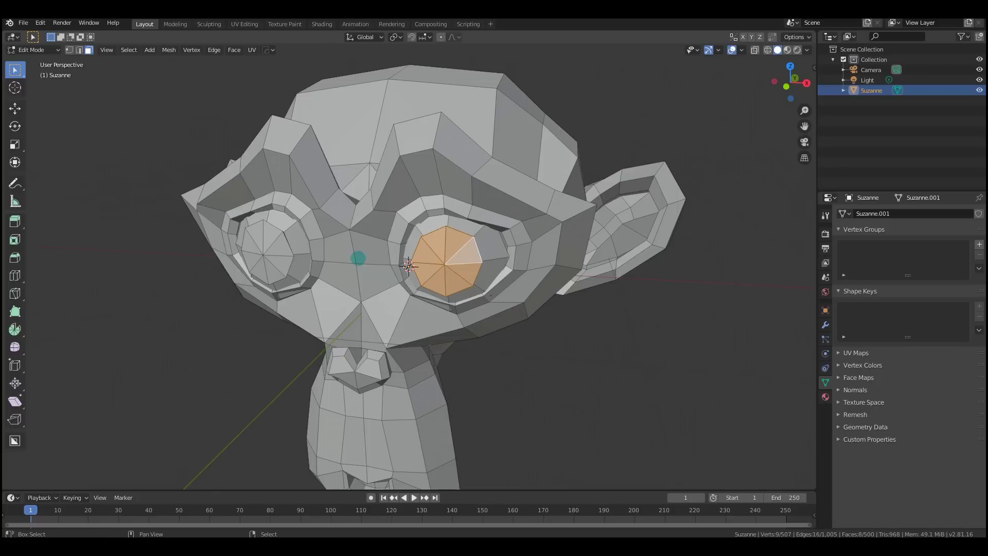
# Add the eight front faces of the monkey's right eyeball to the selection
pyautogui.keyDown('shift'); pyautogui.click(283, 247); pyautogui.keyUp('shift')
pyautogui.keyDown('shift'); pyautogui.click(270, 239); pyautogui.keyUp('shift')
pyautogui.keyDown('shift'); pyautogui.click(252, 243); pyautogui.keyUp('shift')
pyautogui.keyDown('shift'); pyautogui.click(247, 256); pyautogui.keyUp('shift')
pyautogui.keyDown('shift'); pyautogui.click(253, 270); pyautogui.keyUp('shift')
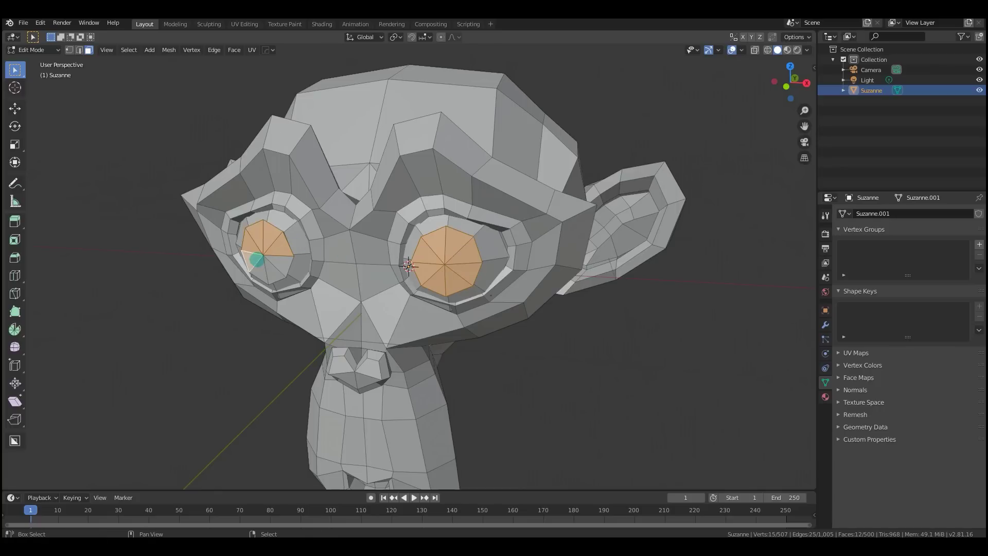
pyautogui.keyDown('shift'); pyautogui.click(263, 277); pyautogui.keyUp('shift')
pyautogui.keyDown('shift'); pyautogui.click(274, 273); pyautogui.keyUp('shift')
pyautogui.keyDown('shift'); pyautogui.click(283, 263); pyautogui.keyUp('shift')
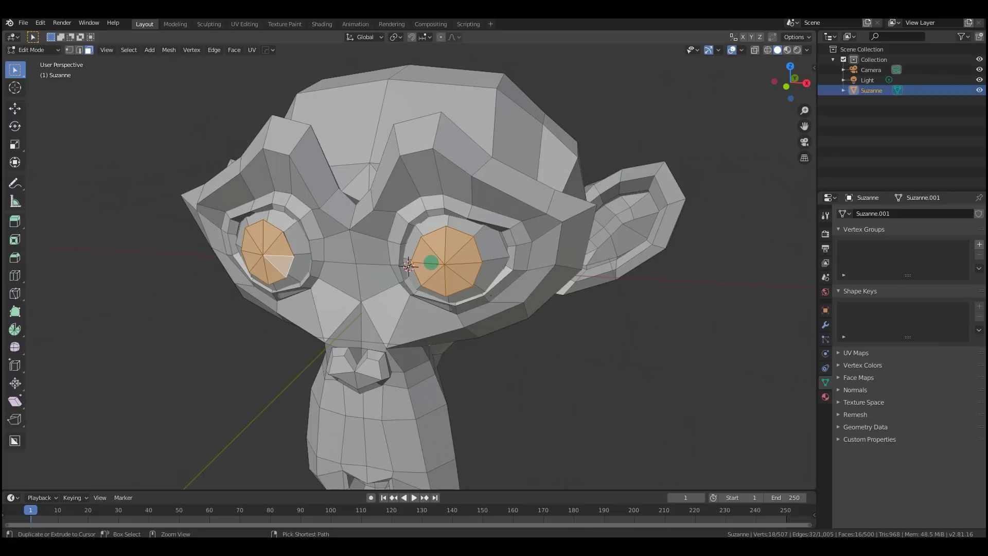
# Hook the selected eye faces to a new empty object and return to Object Mode
pyautogui.hotkey('ctrl', 'h')
pyautogui.click(431, 263)
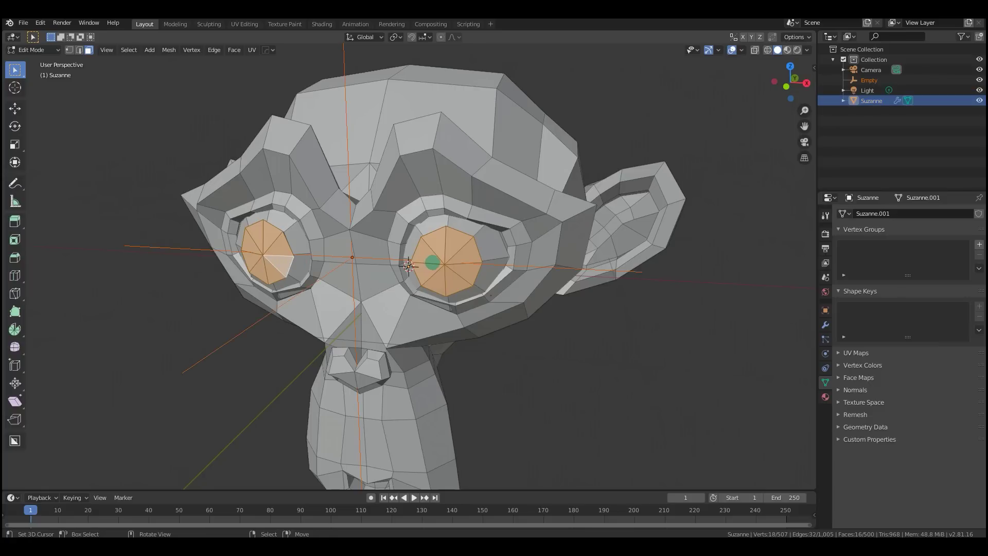
pyautogui.scroll(-2, 368, 255)
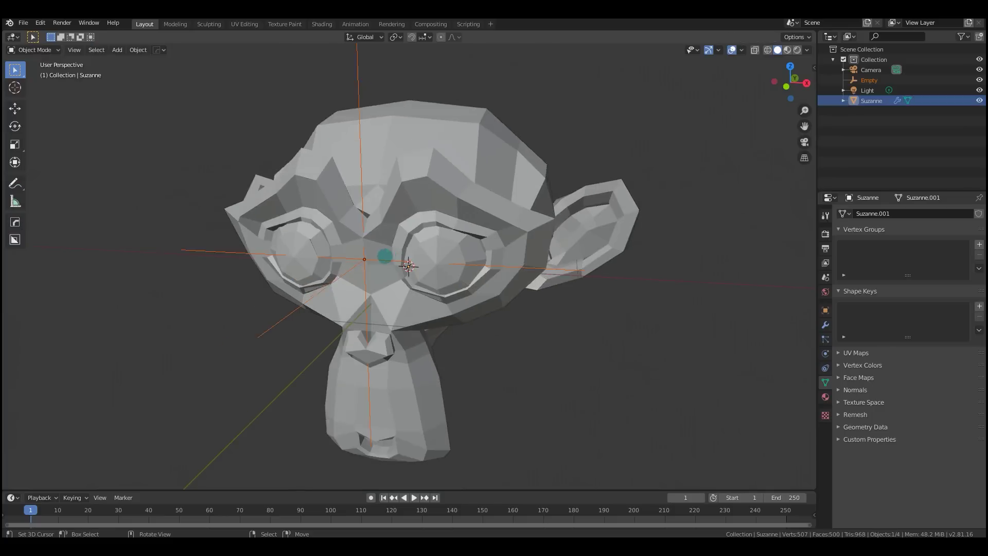
pyautogui.moveTo(376, 258); pyautogui.dragTo(353, 286, button='middle')
pyautogui.press('Tab')
# Select the hook empty and try moving it to deform the eyes
pyautogui.click(320, 280)
pyautogui.press('g')
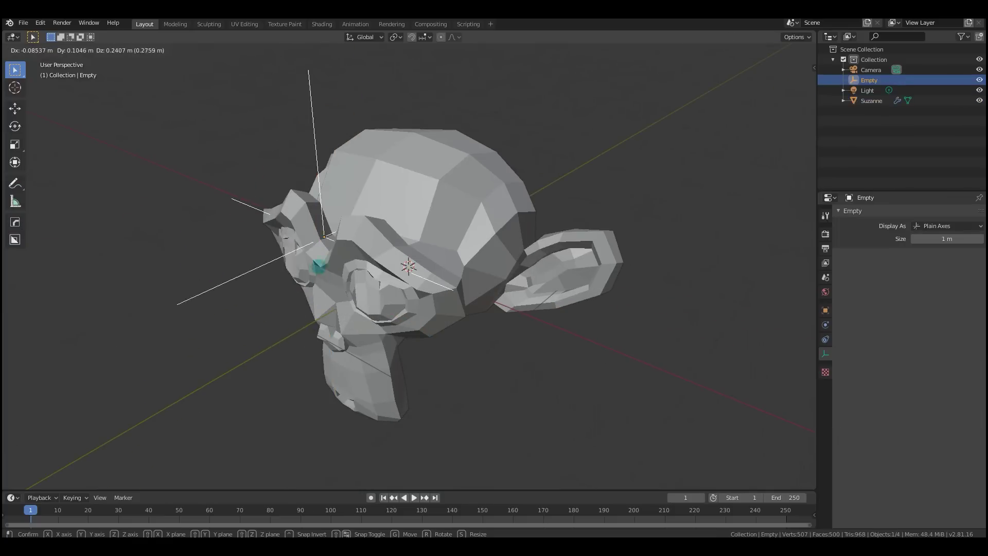
pyautogui.click(316, 278)
# Insert a Location keyframe for the hook empty at frame 1
pyautogui.moveTo(370, 281); pyautogui.dragTo(479, 289, button='middle')
pyautogui.click(408, 263)
pyautogui.scroll(-2, 438, 263)
pyautogui.click(466, 293)
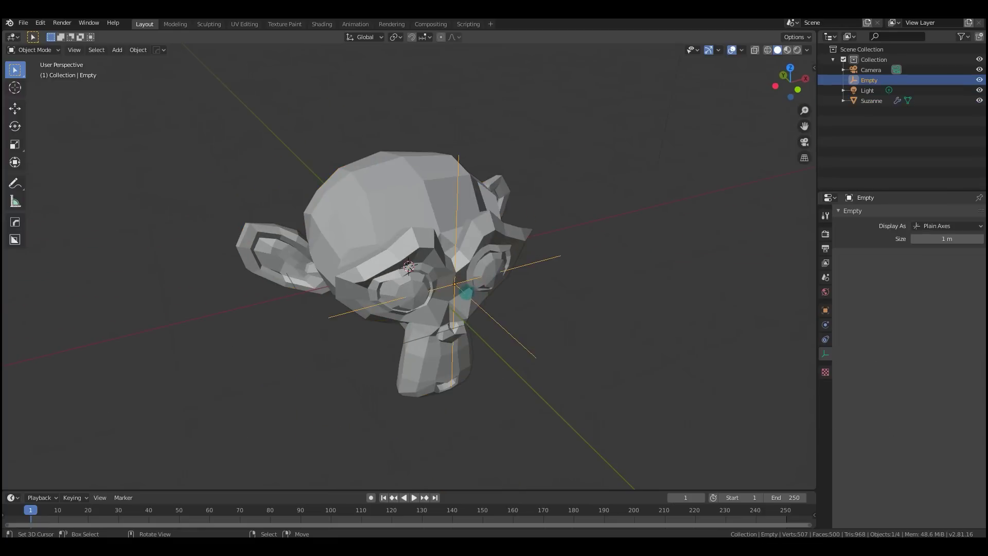
pyautogui.press('i')
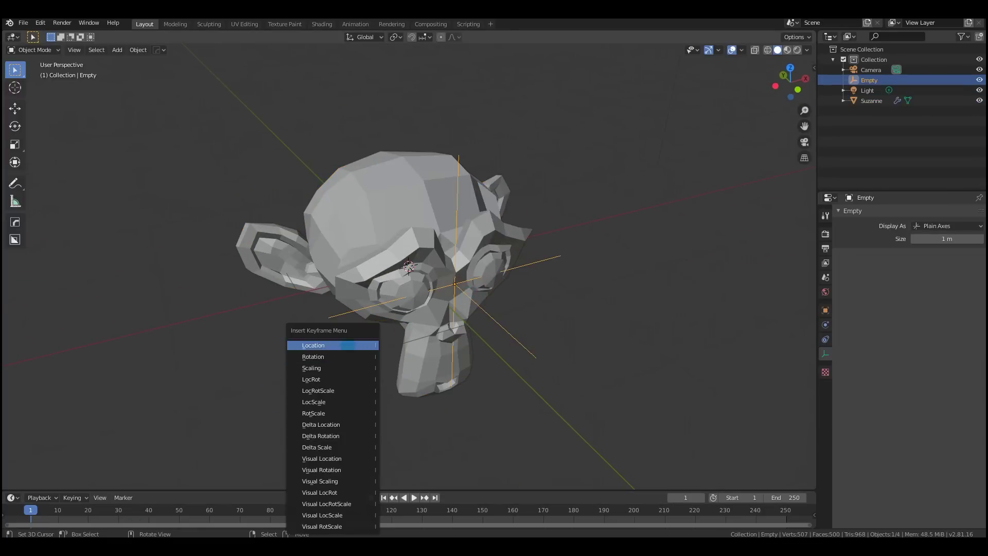
pyautogui.click(346, 342)
# At frame 10, move the empty out in front of the face to stretch the eyes and insert a Location keyframe
pyautogui.click(58, 518)
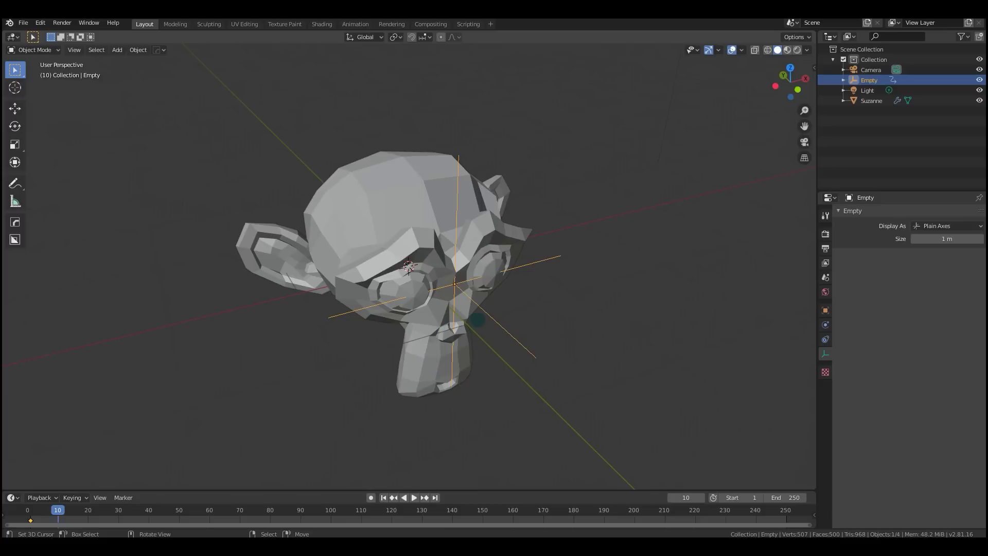
pyautogui.press('g')
pyautogui.click(532, 368)
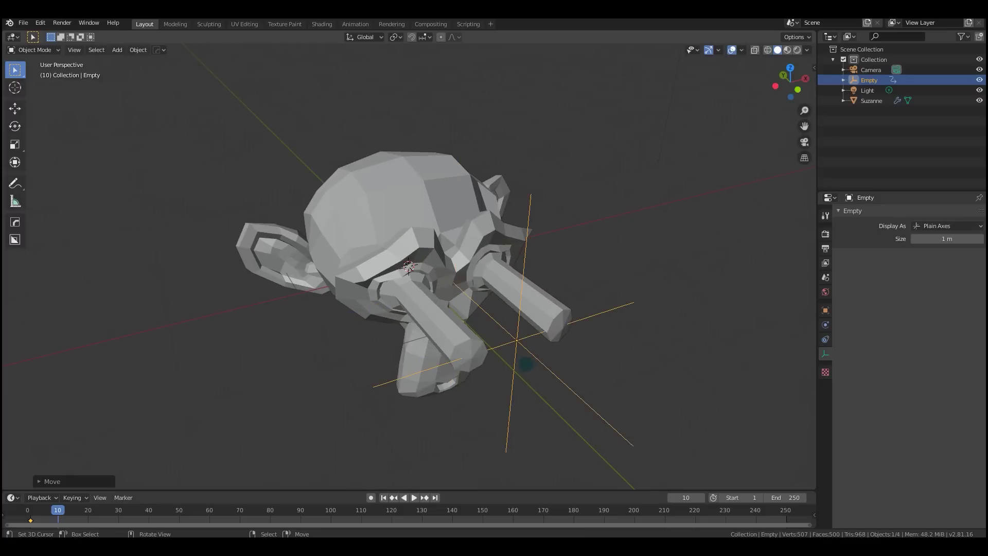
pyautogui.press('i')
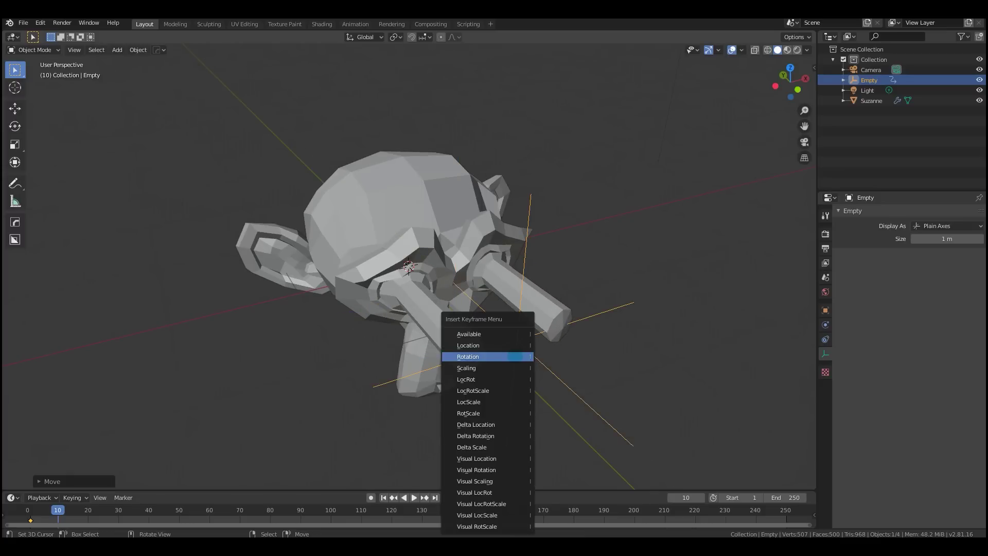
pyautogui.click(488, 357)
pyautogui.press('i')
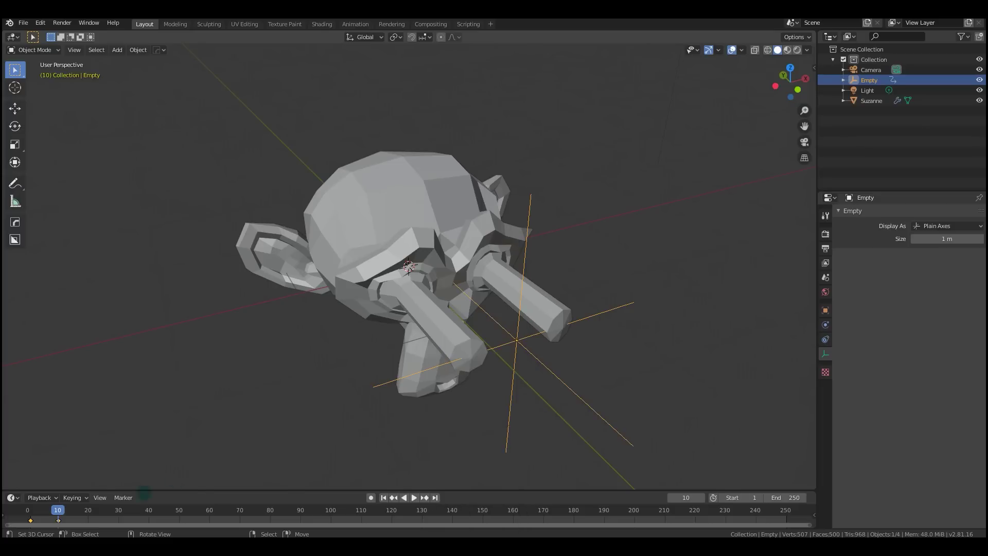
# Return to the start of the timeline and preview the eye-stretching animation
pyautogui.moveTo(53, 512); pyautogui.dragTo(28, 513)
pyautogui.press('space')
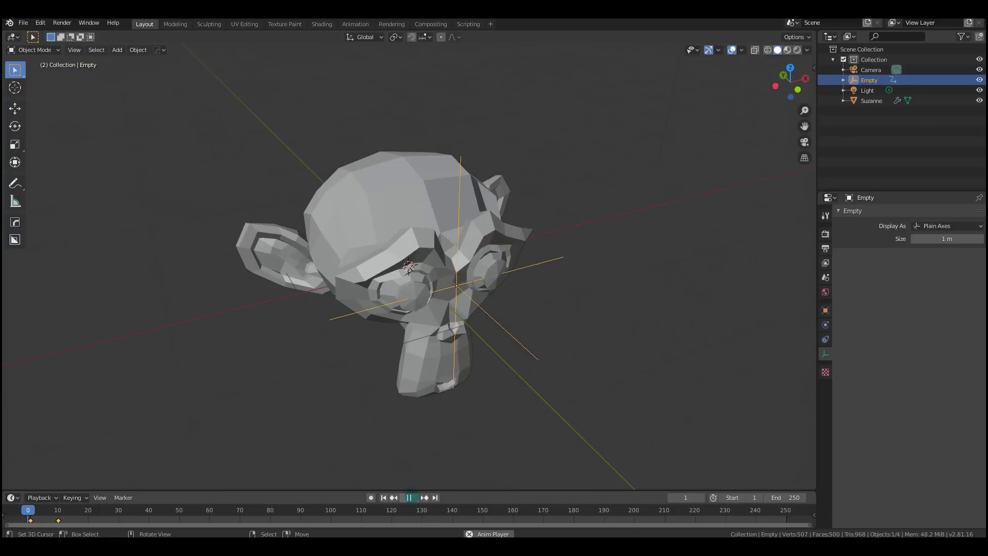
pyautogui.press('Escape')
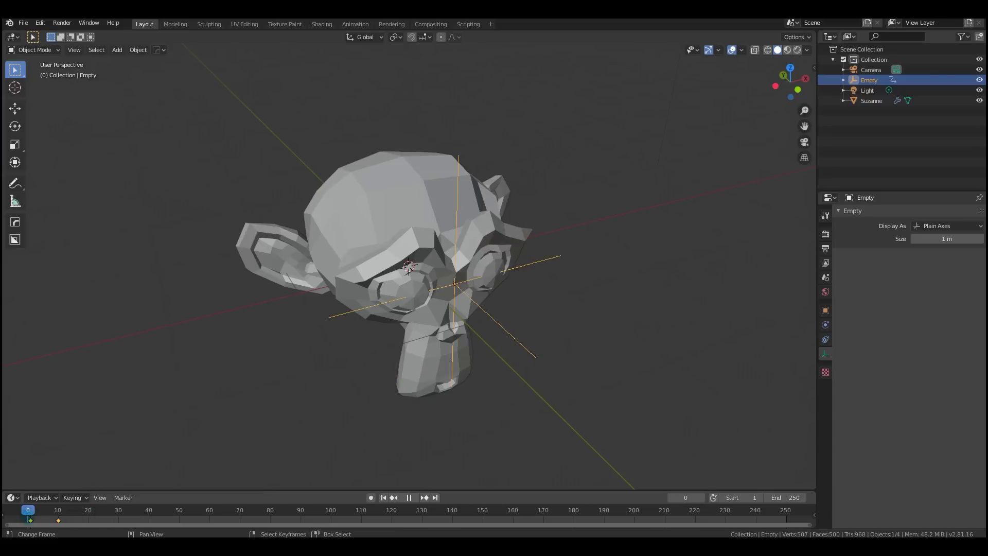
# Split the 3D viewport vertically and change one of the areas to the Graph Editor
pyautogui.moveTo(815, 32); pyautogui.dragTo(423, 206)
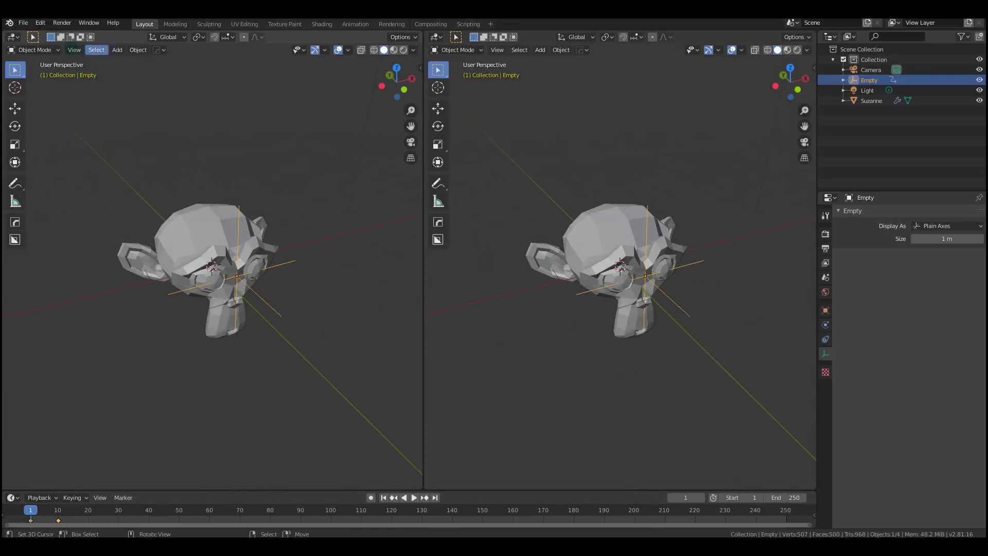
pyautogui.click(13, 36)
pyautogui.click(137, 98)
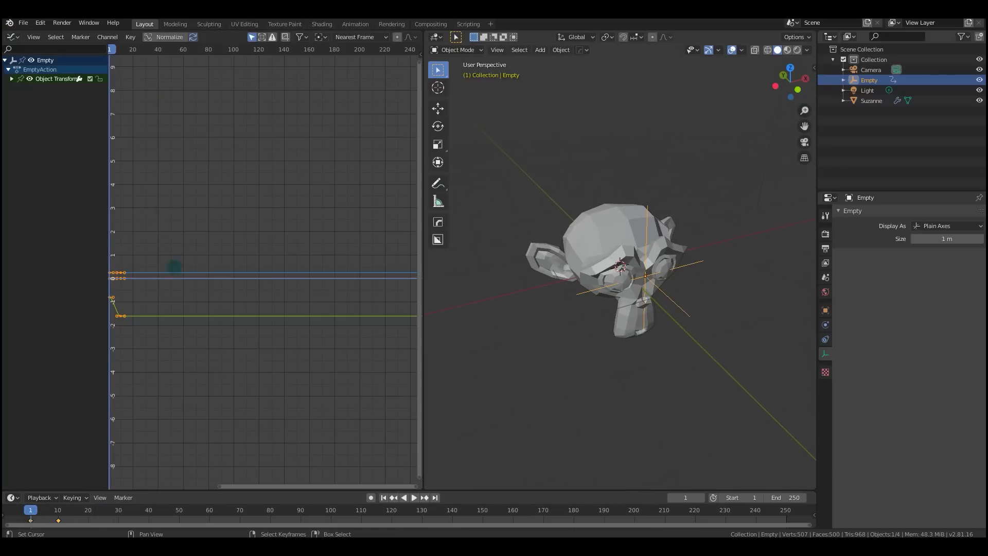
# Set the empty's keyframe interpolation to Elastic and play the animation
pyautogui.press('t')
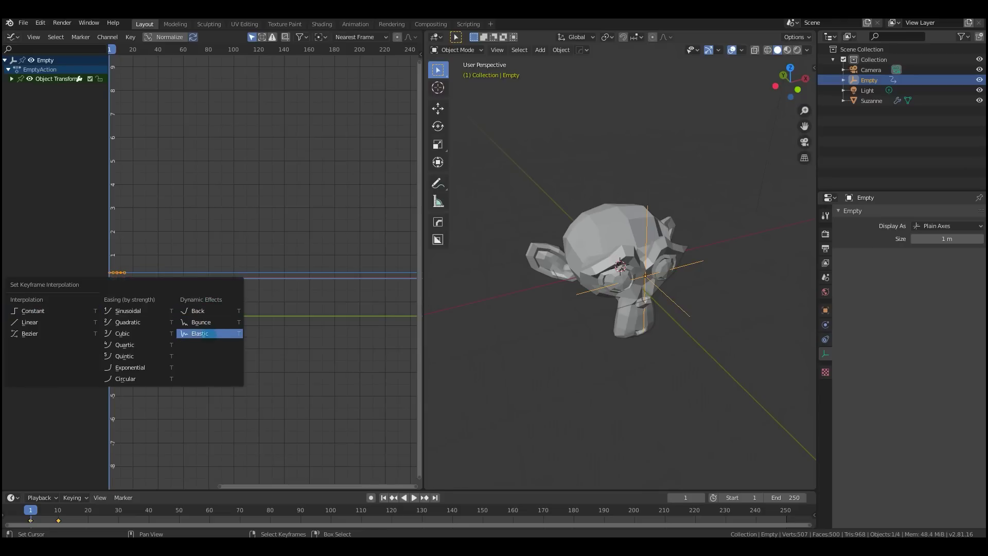
pyautogui.press('Return')
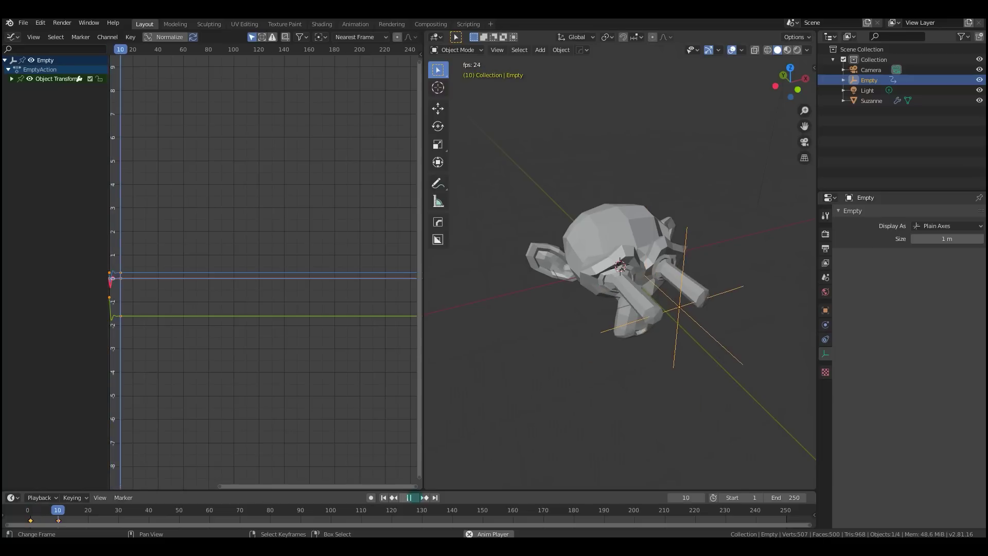
pyautogui.press('space')
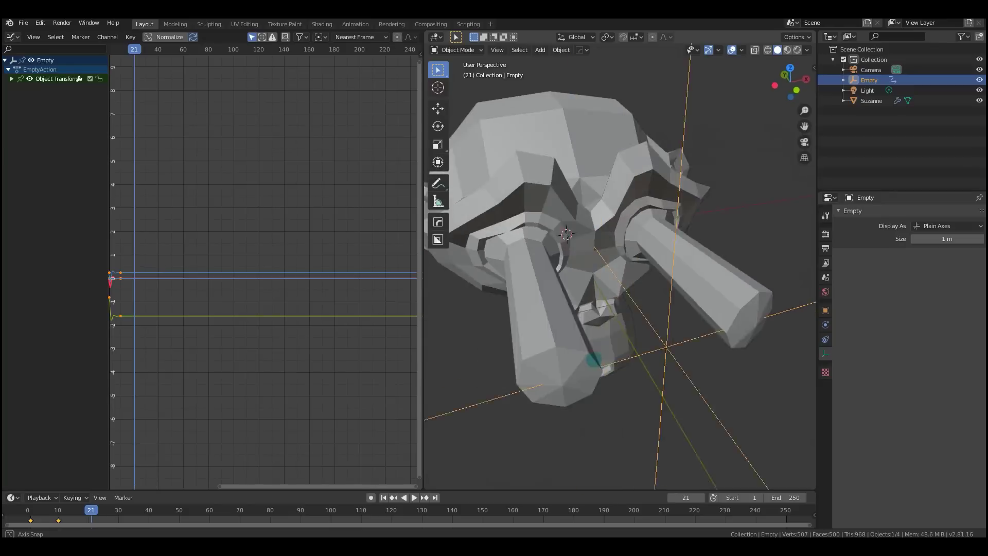
# Examine the stretched eyes from several angles and replay the elastic animation from frame 0
pyautogui.moveTo(596, 353); pyautogui.dragTo(610, 361, button='middle')
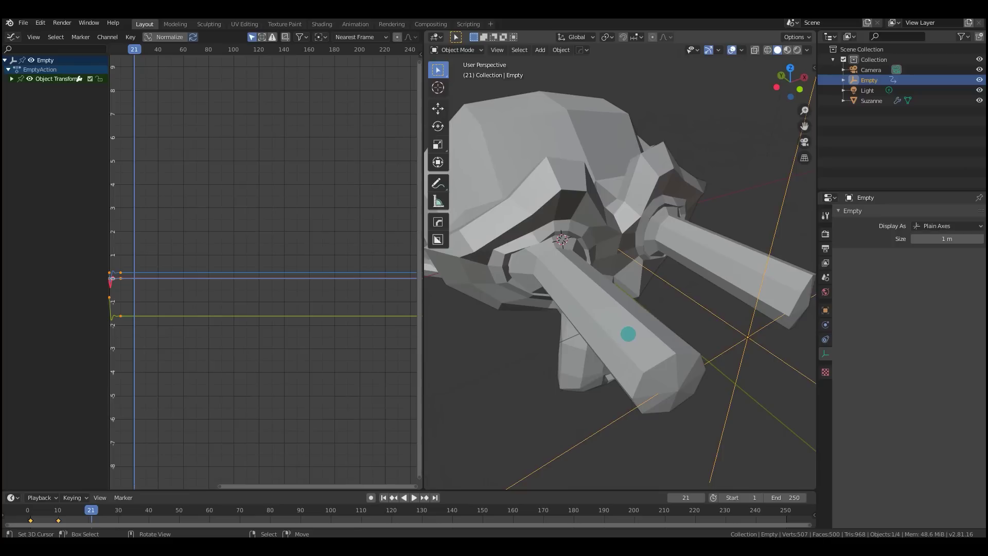
pyautogui.moveTo(628, 334); pyautogui.dragTo(605, 360, button='middle')
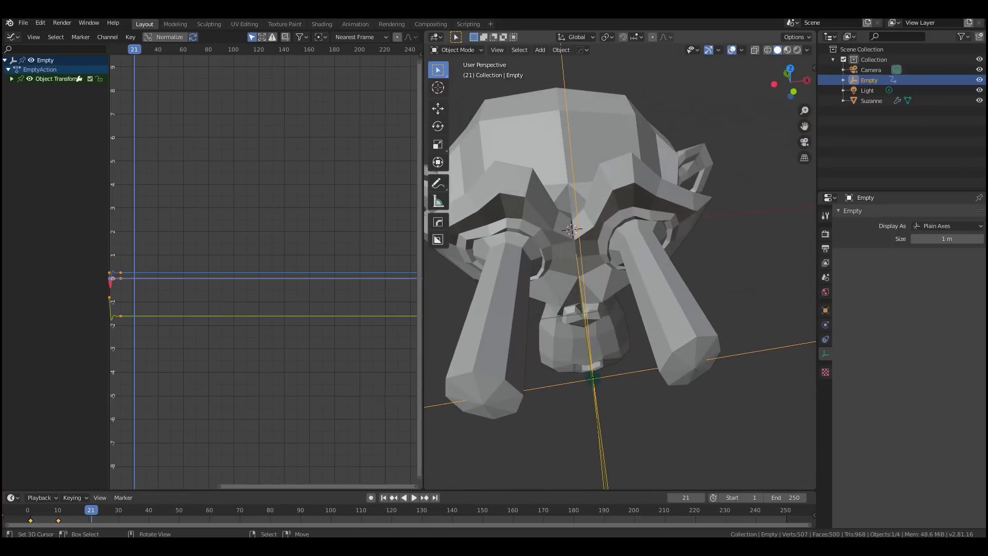
pyautogui.scroll(-4, 593, 380)
pyautogui.moveTo(91, 510); pyautogui.dragTo(27, 510)
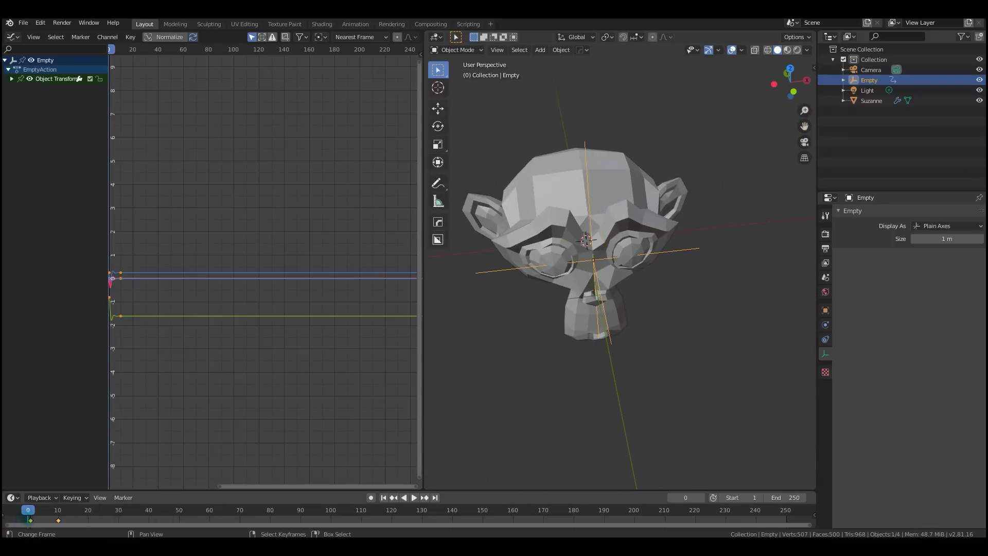
pyautogui.click(413, 497)
pyautogui.click(413, 498)
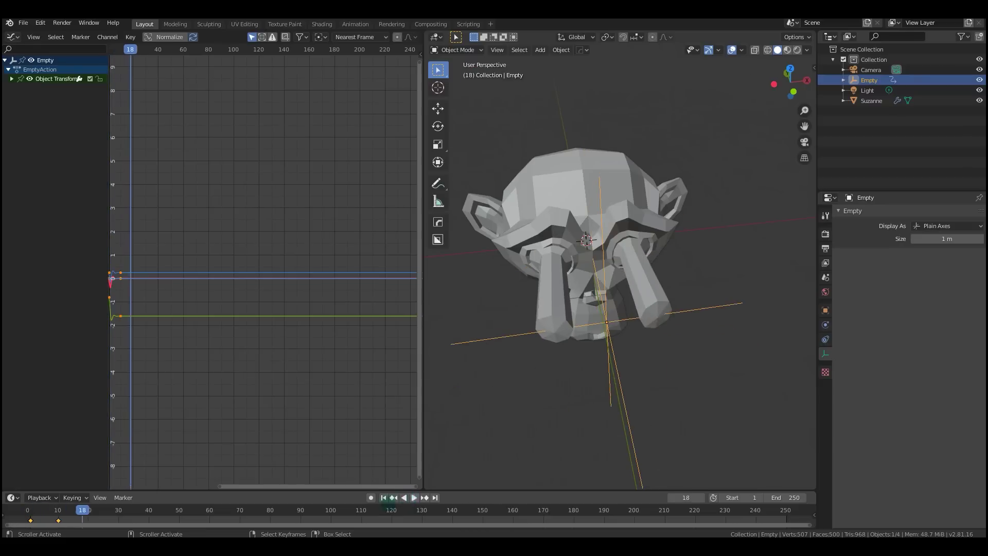
pyautogui.moveTo(35, 510); pyautogui.dragTo(28, 511)
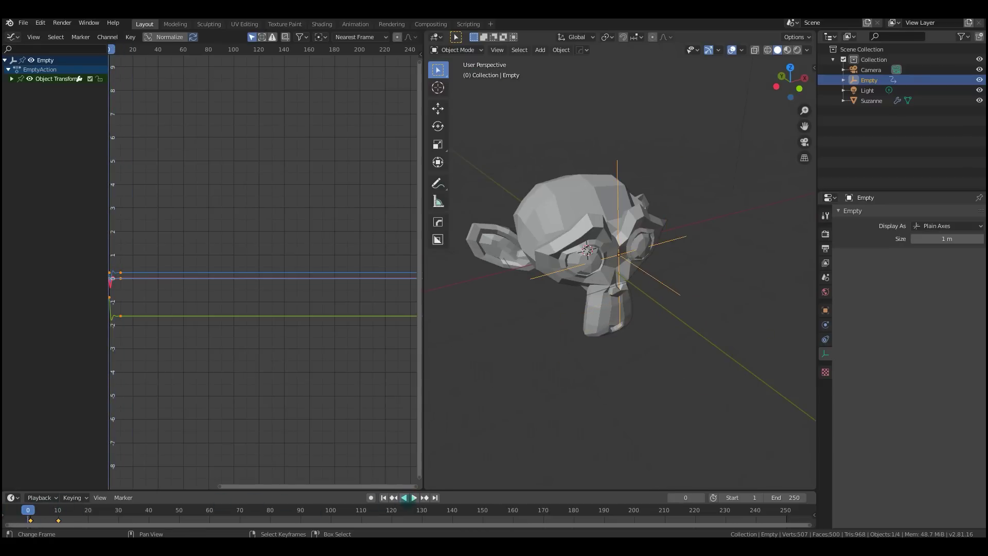
pyautogui.click(413, 498)
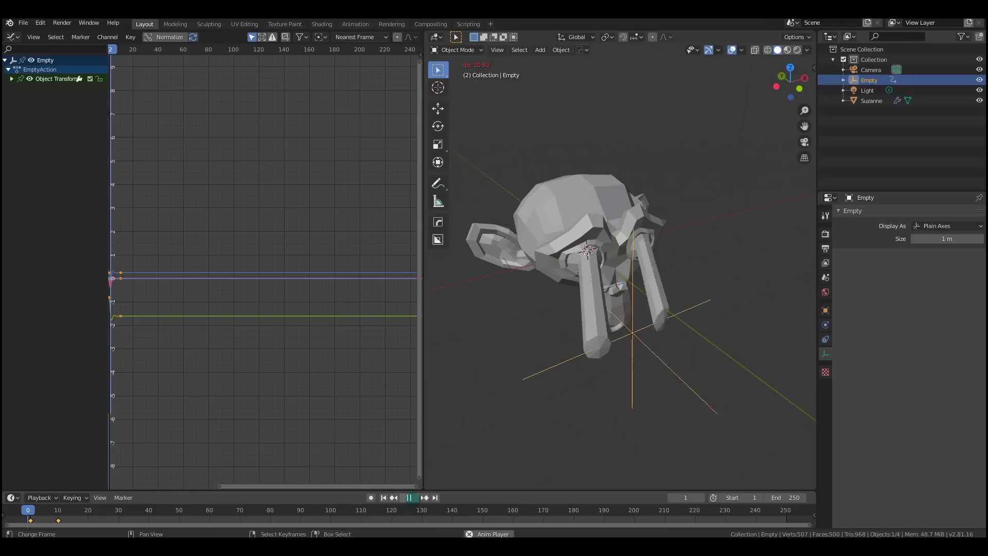
pyautogui.click(383, 498)
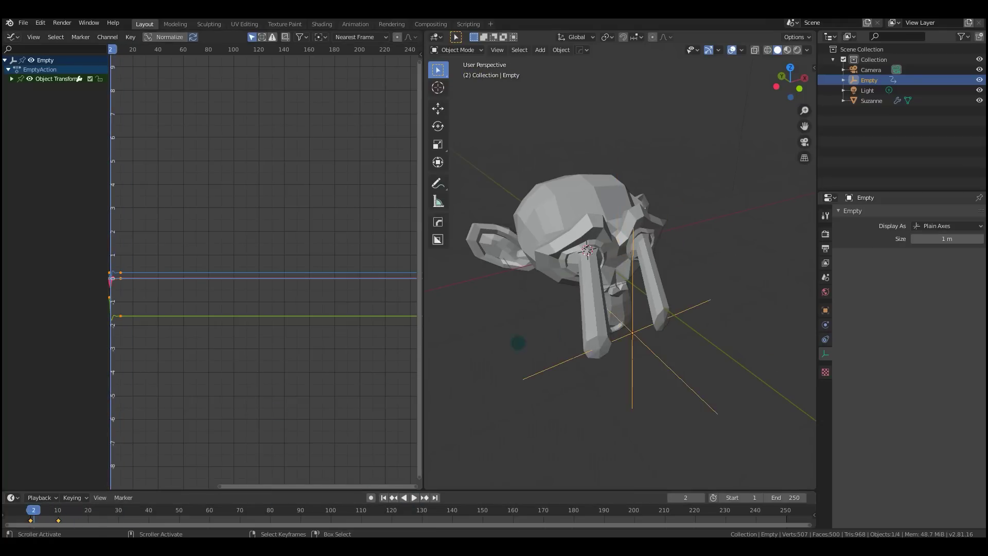
# Stop the playback, select the monkey head and examine its hooked eye faces in Edit Mode
pyautogui.moveTo(617, 257); pyautogui.dragTo(669, 247, button='middle')
pyautogui.press('Escape')
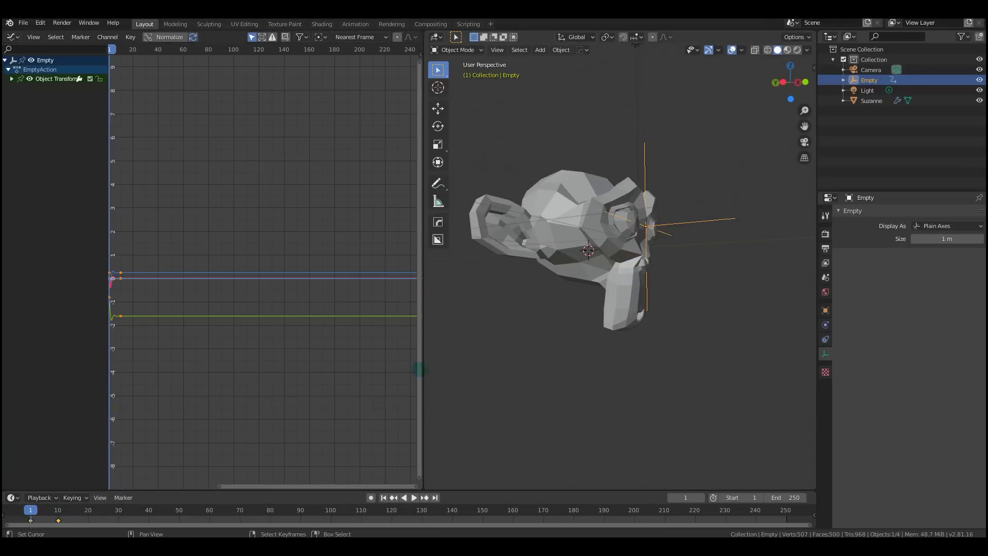
pyautogui.scroll(4, 618, 309)
pyautogui.moveTo(625, 307); pyautogui.dragTo(605, 350, button='middle')
pyautogui.rightClick(628, 333)
pyautogui.press('Tab')
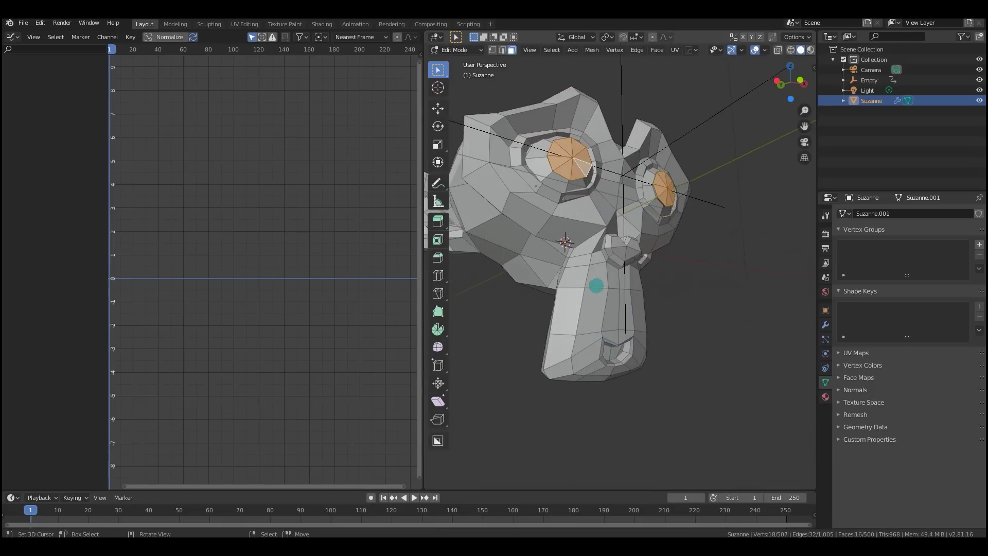
pyautogui.moveTo(596, 285); pyautogui.dragTo(640, 285, button='middle')
pyautogui.press('Tab')
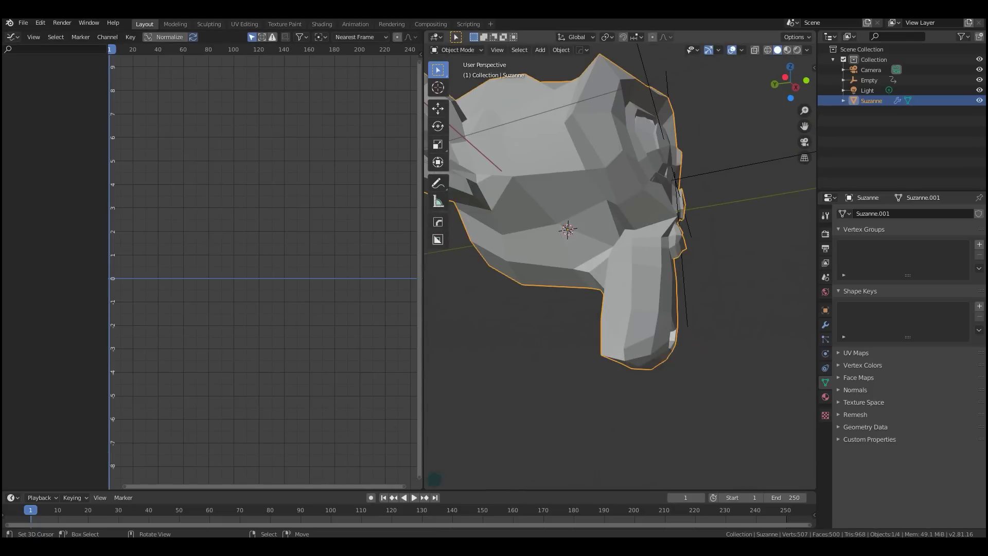
# Replay the eye-stretching animation from frame 1 with the monkey head selected
pyautogui.press('space')
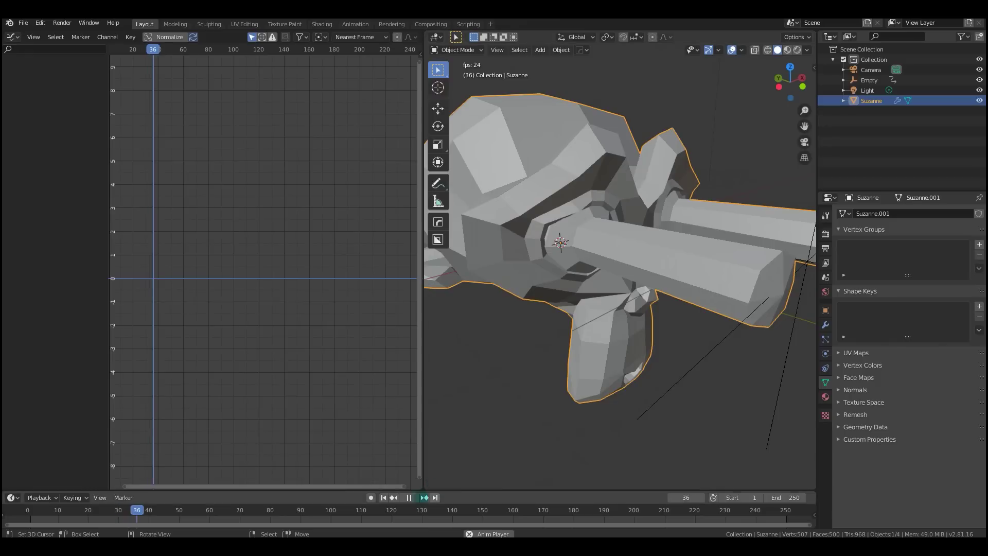
pyautogui.press('Escape')
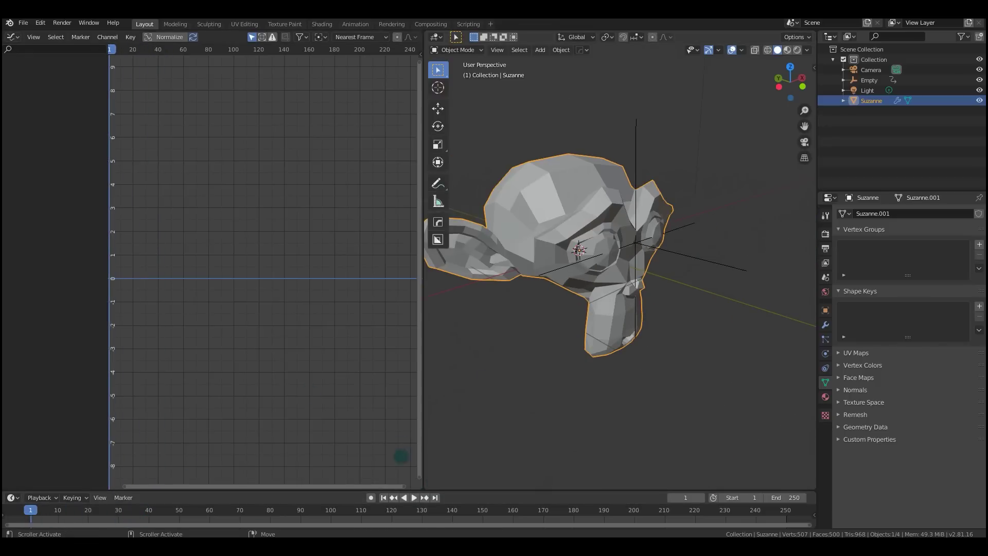
pyautogui.press('space')
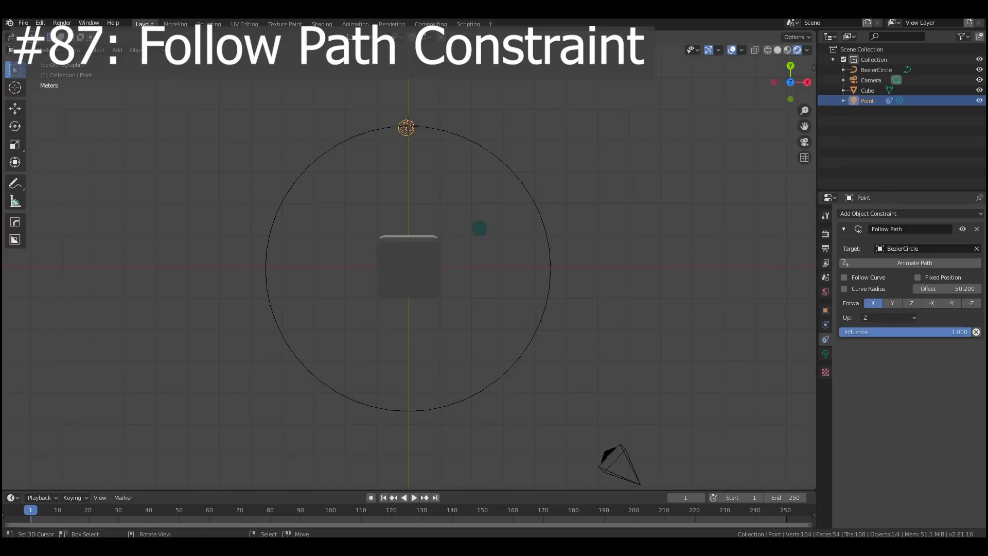
# Change the Offset of the point light's Follow Path constraint to move the light along the Bezier circle
pyautogui.moveTo(479, 228); pyautogui.dragTo(486, 203, button='middle')
pyautogui.hotkey('shift', 'a')
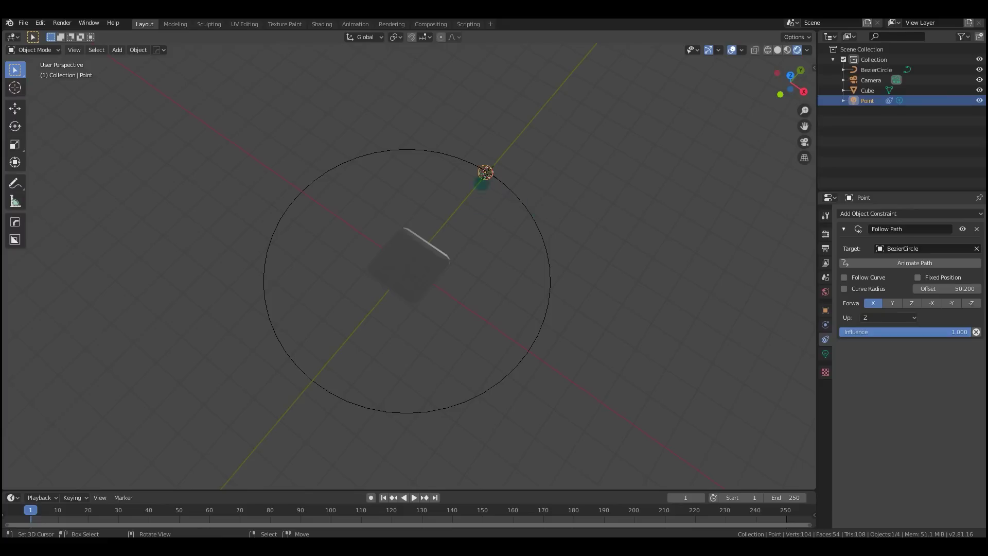
pyautogui.press('KP_7')
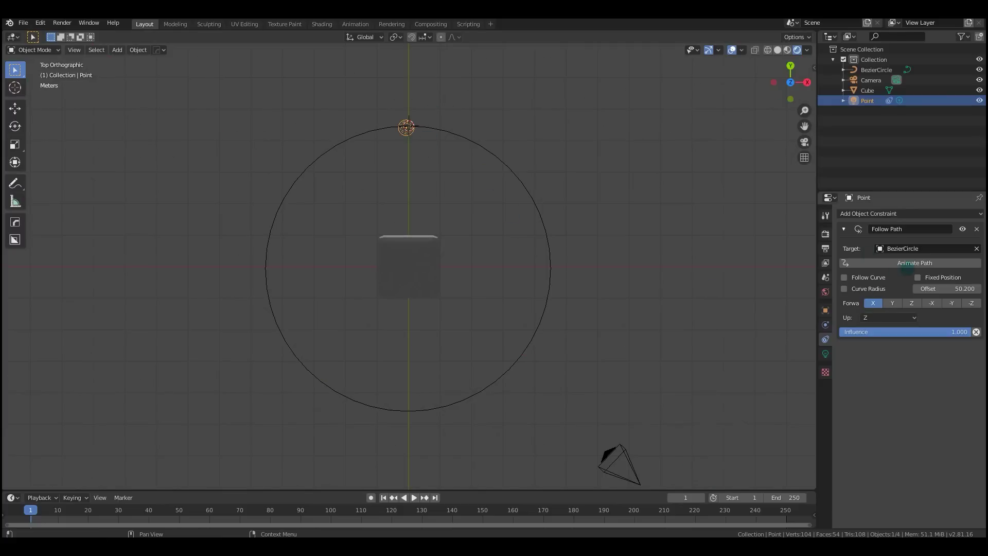
pyautogui.keyDown('ctrl'); pyautogui.scroll(-1, 911, 283); pyautogui.keyUp('ctrl')
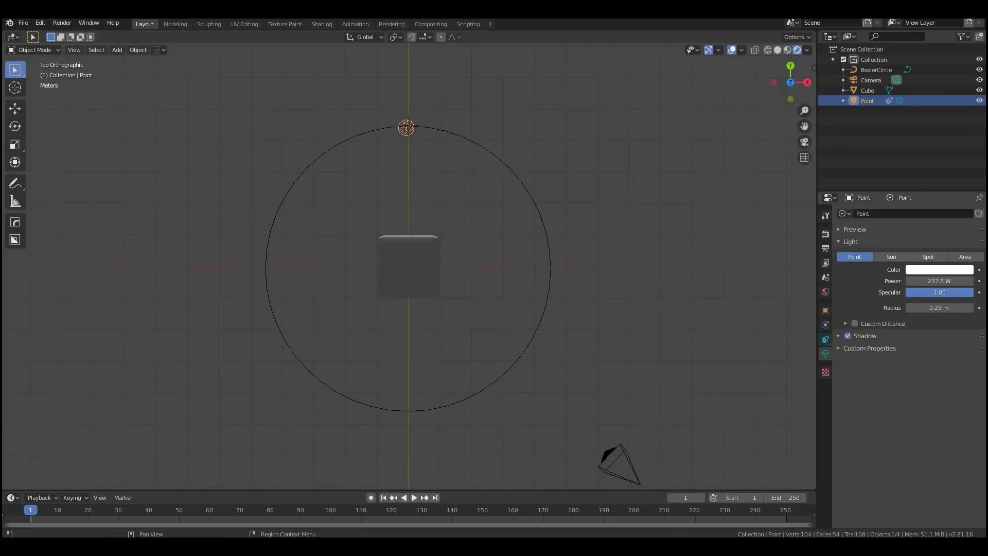
pyautogui.keyDown('ctrl'); pyautogui.scroll(1, 912, 283); pyautogui.keyUp('ctrl')
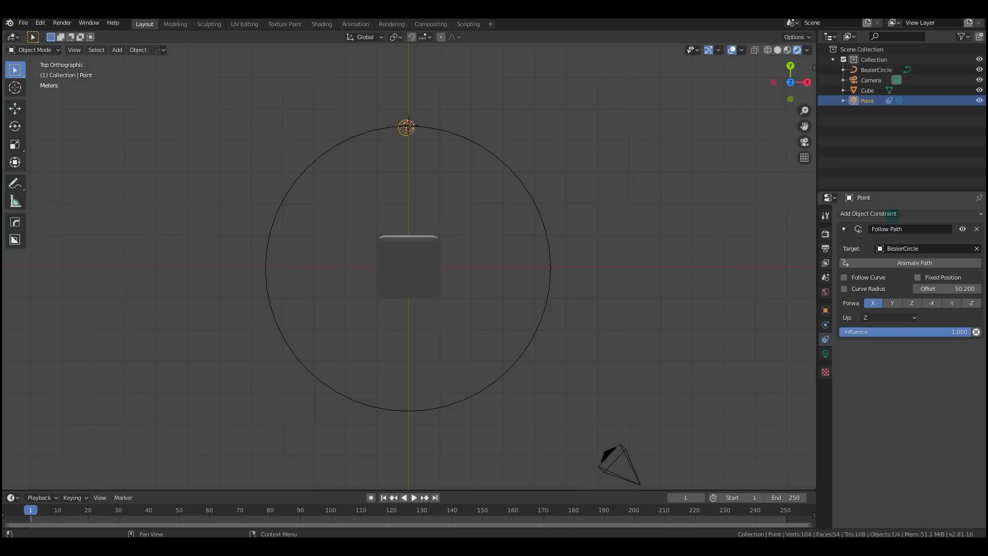
pyautogui.click(937, 213)
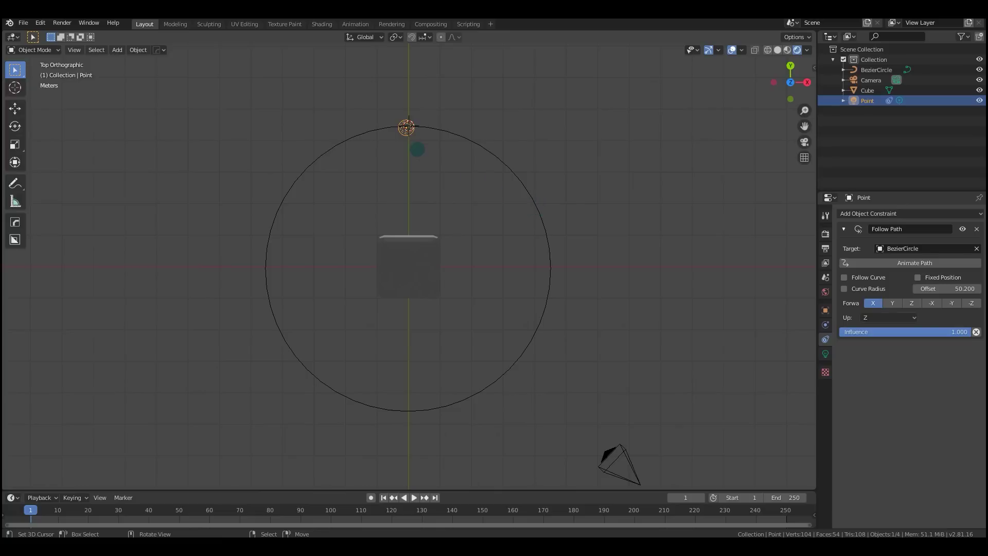
pyautogui.moveTo(942, 289); pyautogui.dragTo(778, 289)
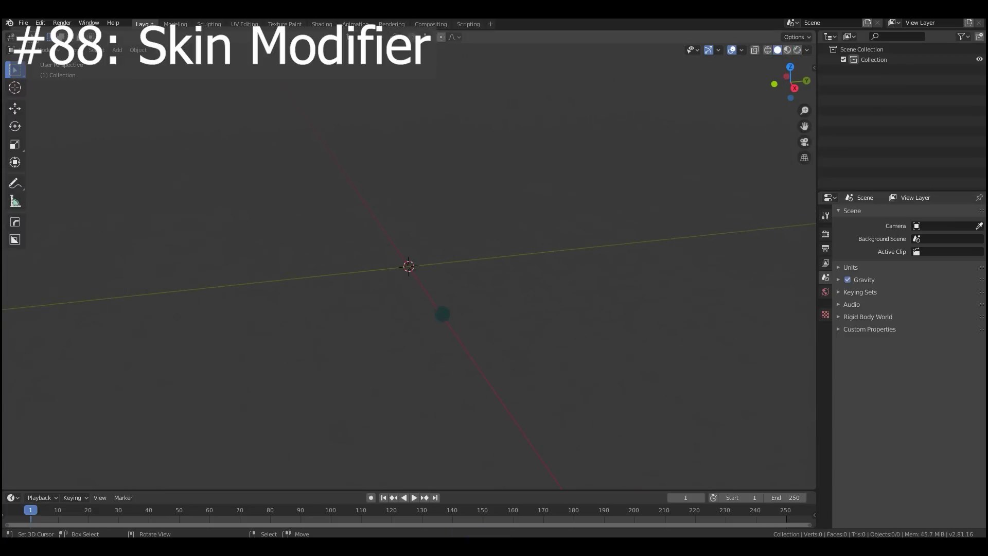
# Add a cube mesh and merge all its vertices at the center into a single vertex
pyautogui.hotkey('shift', 'a')
pyautogui.moveTo(384, 135)
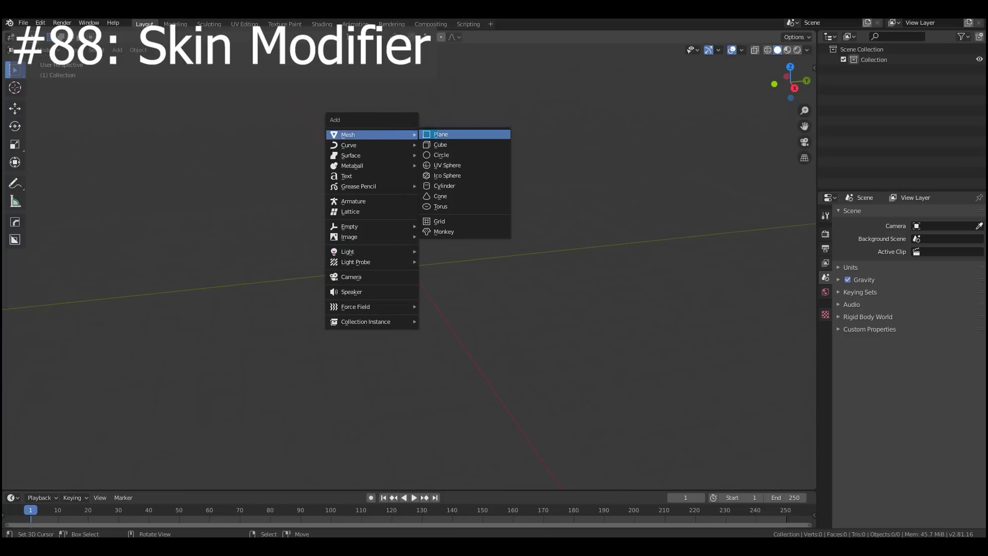
pyautogui.click(441, 145)
pyautogui.press('Tab')
pyautogui.press('m')
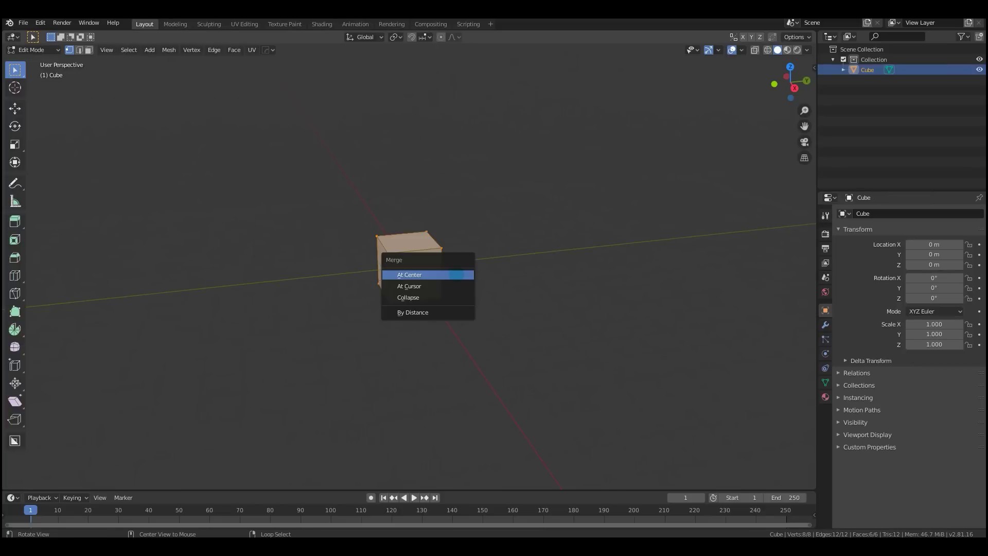
pyautogui.click(461, 277)
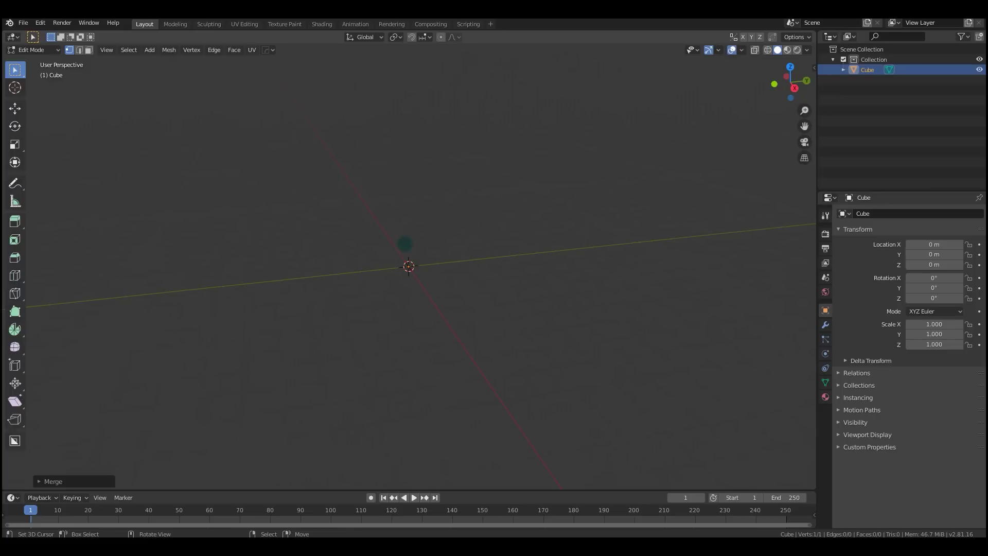
# In front view, extrude the single vertex into a four-segment chain forming a trunk that curves into a left branch
pyautogui.press('KP_1')
pyautogui.keyDown('ctrl'); pyautogui.rightClick(398, 197); pyautogui.keyUp('ctrl')
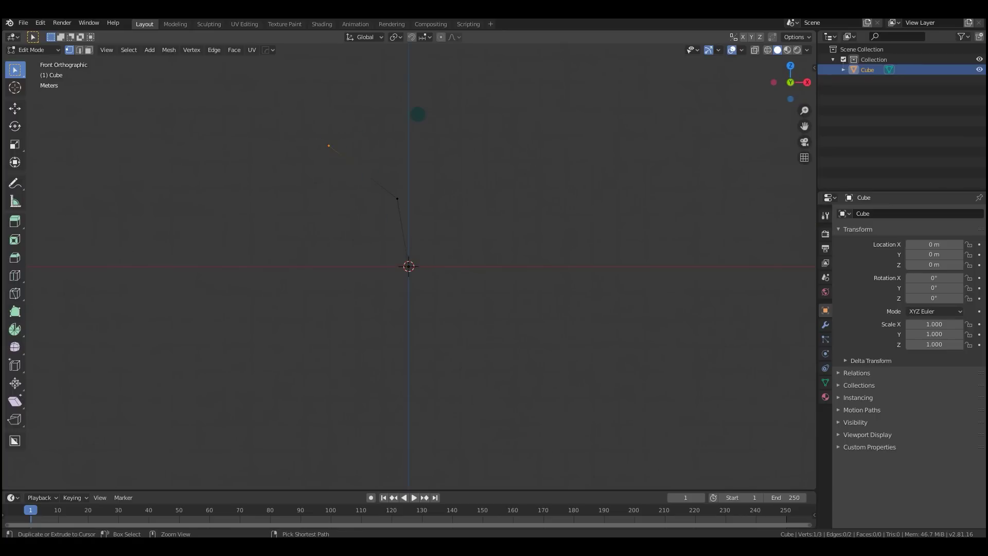
pyautogui.scroll(-2, 532, 238)
pyautogui.keyDown('shift'); pyautogui.moveTo(486, 276); pyautogui.dragTo(472, 284, button='middle'); pyautogui.keyUp('shift')
pyautogui.press('e')
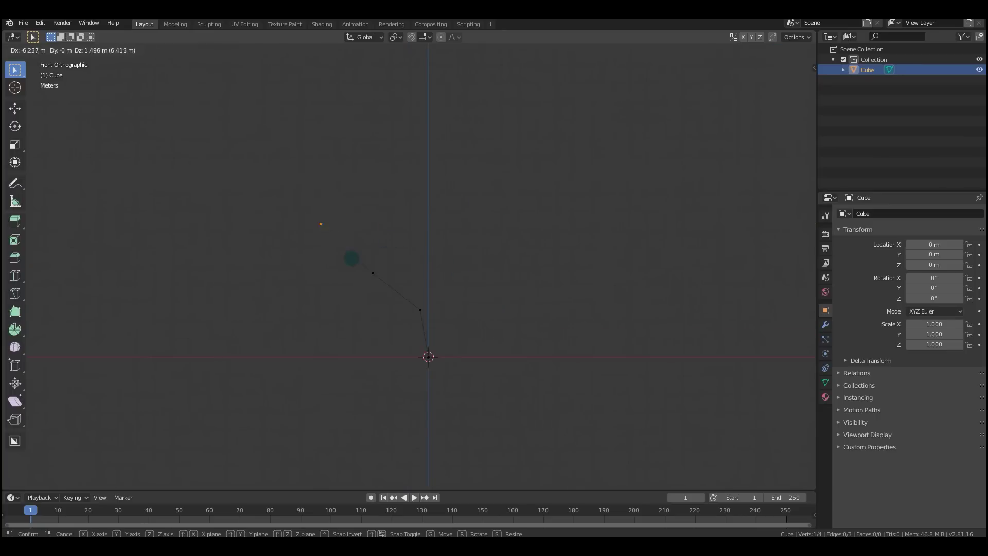
pyautogui.click(341, 289)
pyautogui.keyDown('ctrl'); pyautogui.rightClick(273, 208); pyautogui.keyUp('ctrl')
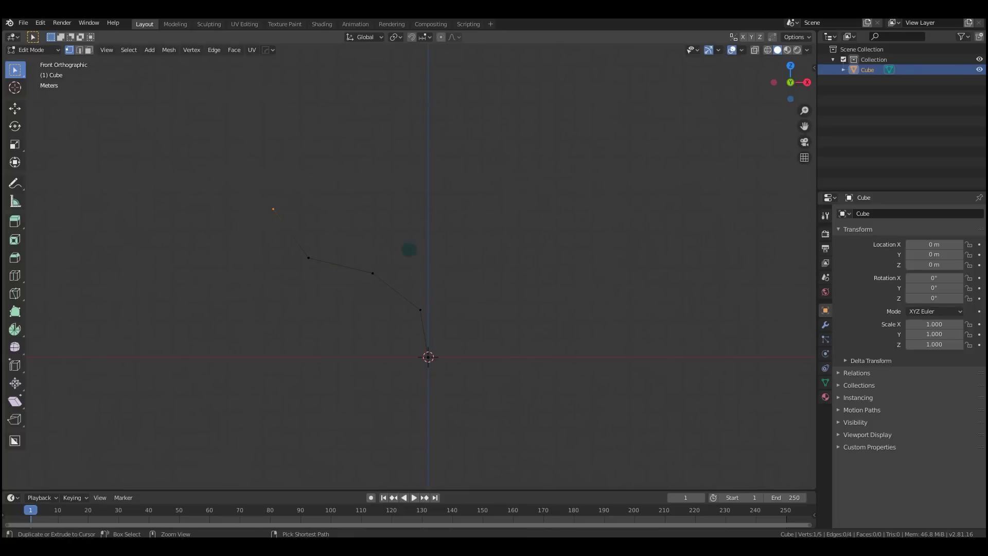
# Extrude two more two-segment branches from the fork vertex, one toward the right in front view and one in depth in right view
pyautogui.click(373, 273)
pyautogui.keyDown('ctrl'); pyautogui.rightClick(505, 168); pyautogui.keyUp('ctrl')
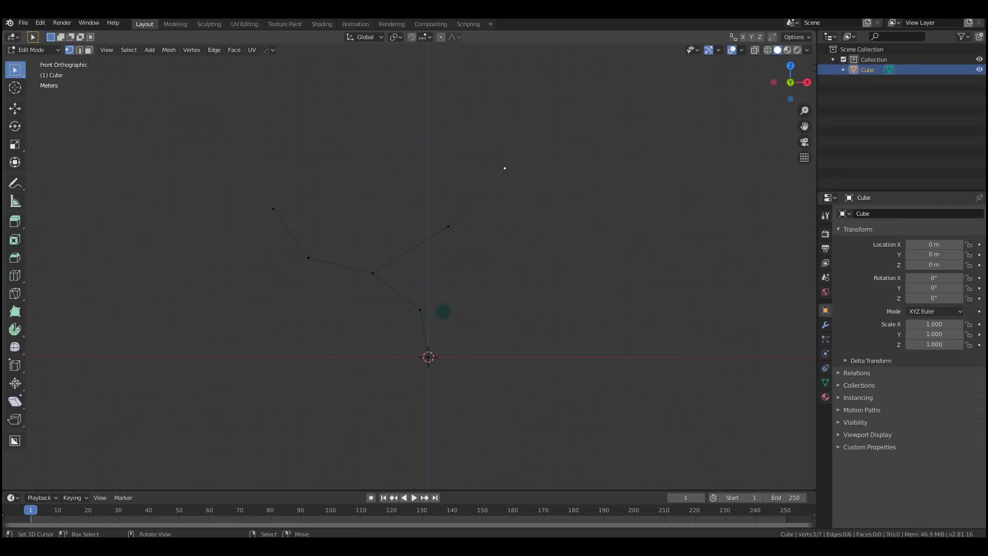
pyautogui.press('KP_3')
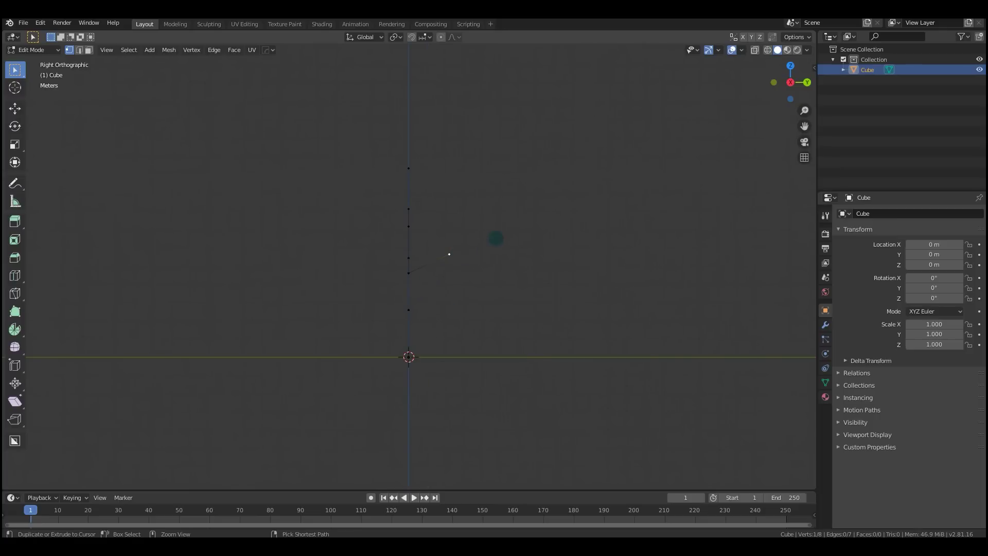
pyautogui.moveTo(499, 335); pyautogui.dragTo(577, 361, button='middle')
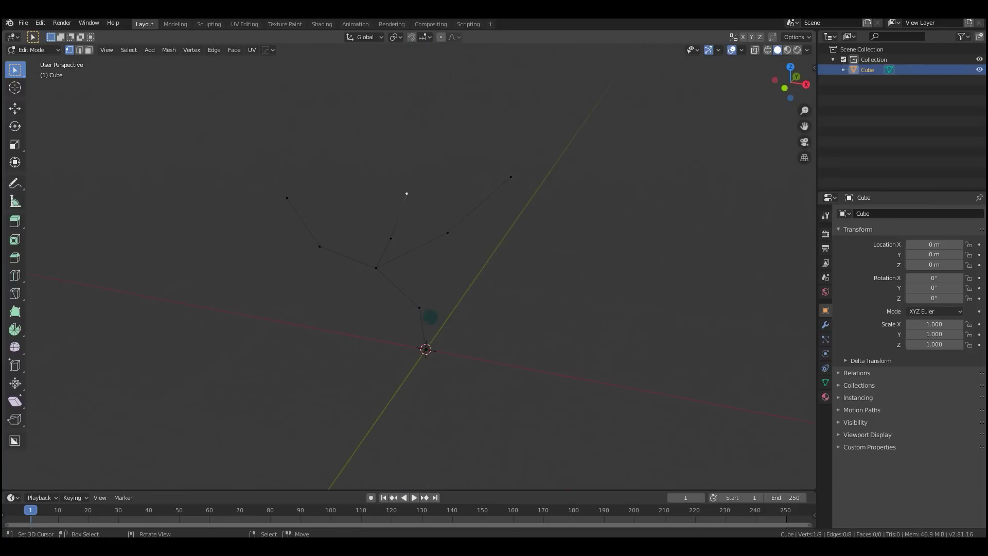
pyautogui.moveTo(471, 214); pyautogui.dragTo(416, 269, button='middle')
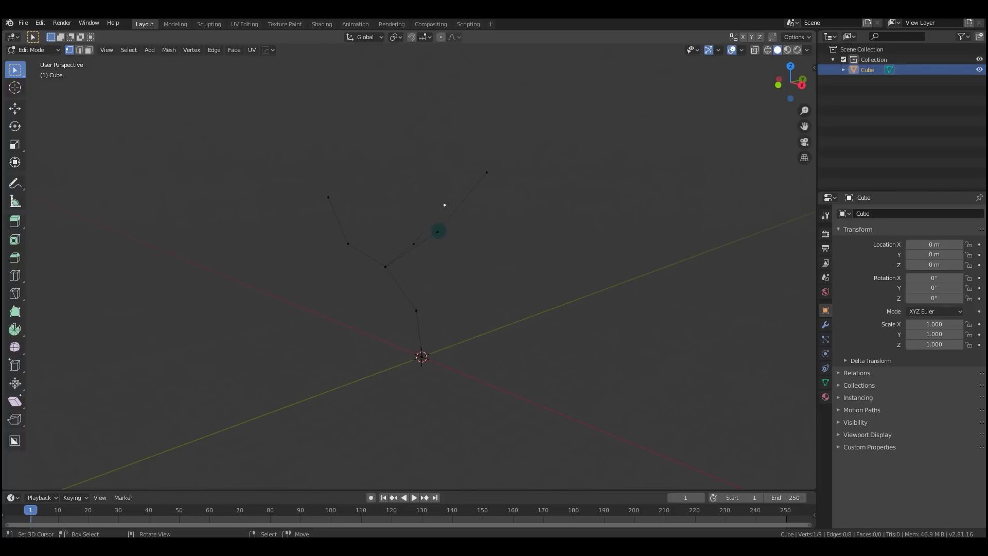
# Extrude short side twigs from the bends and ends of the three branches, working from several viewing angles
pyautogui.keyDown('ctrl'); pyautogui.rightClick(356, 186); pyautogui.keyUp('ctrl')
pyautogui.moveTo(393, 236); pyautogui.dragTo(592, 207, button='middle')
pyautogui.moveTo(505, 199); pyautogui.dragTo(370, 212, button='middle')
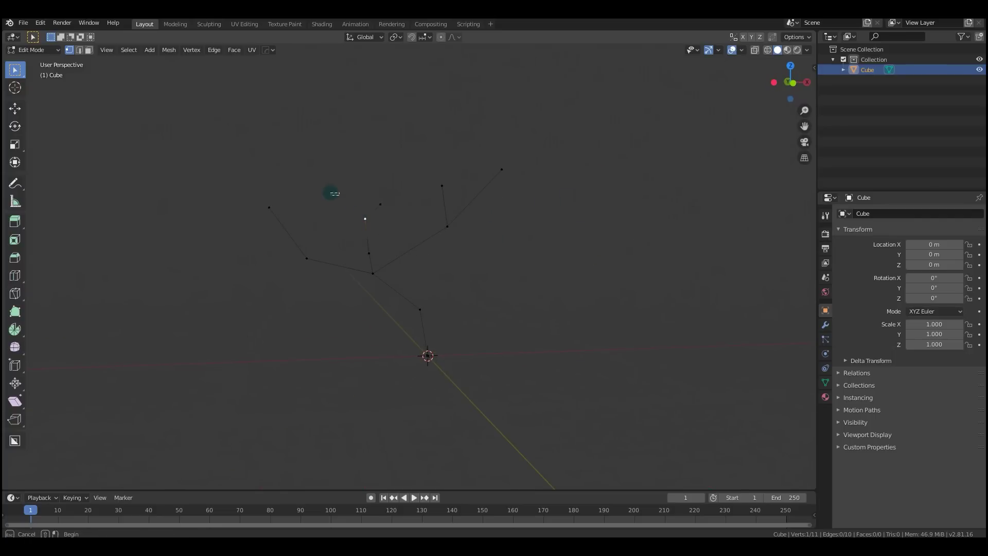
pyautogui.keyDown('ctrl'); pyautogui.rightClick(342, 195); pyautogui.keyUp('ctrl')
pyautogui.moveTo(304, 254); pyautogui.dragTo(397, 241, button='middle')
pyautogui.keyDown('ctrl'); pyautogui.rightClick(346, 256); pyautogui.keyUp('ctrl')
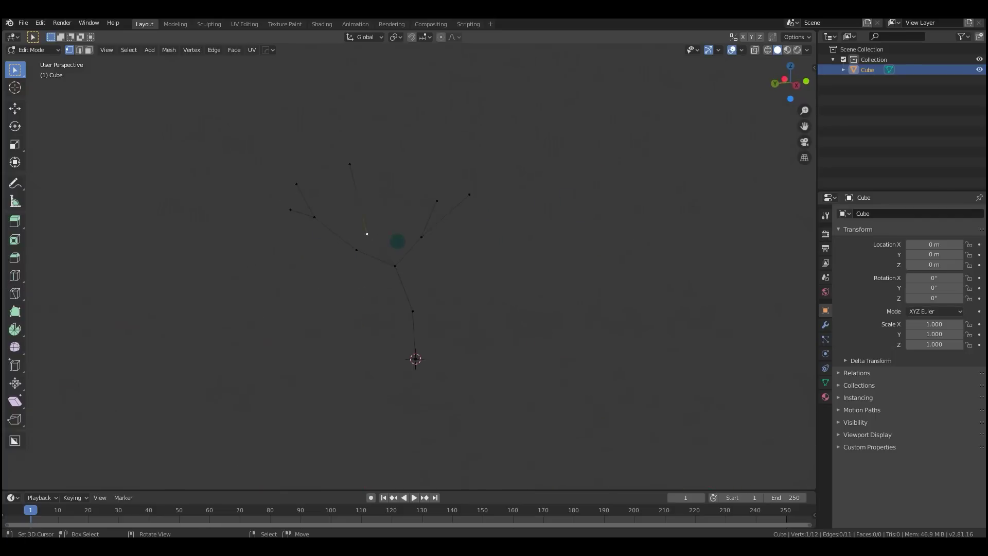
pyautogui.keyDown('ctrl'); pyautogui.rightClick(405, 210); pyautogui.keyUp('ctrl')
# Return to Object Mode and add a Skin modifier to the branch skeleton
pyautogui.press('Tab')
pyautogui.moveTo(497, 297); pyautogui.dragTo(592, 288, button='middle')
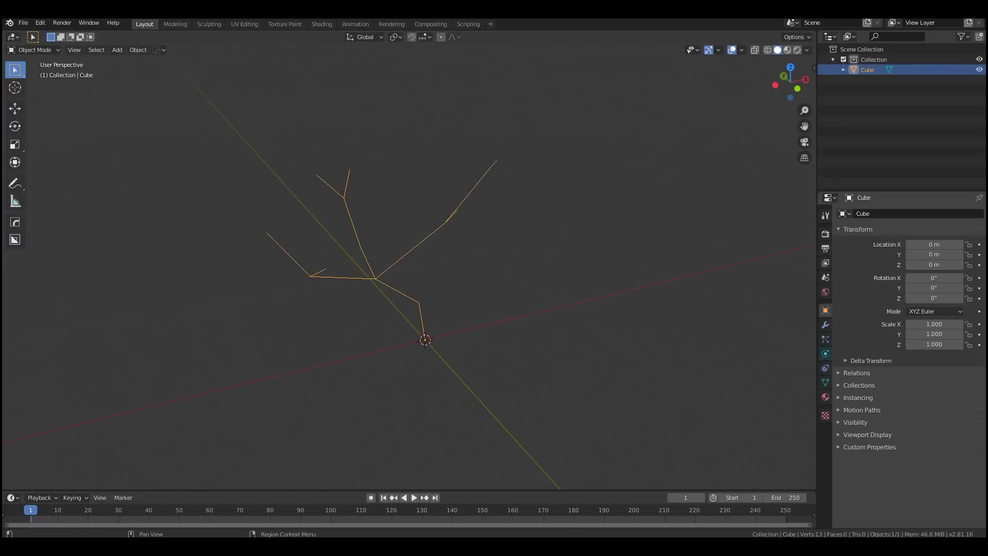
pyautogui.click(826, 324)
pyautogui.click(867, 213)
pyautogui.click(775, 361)
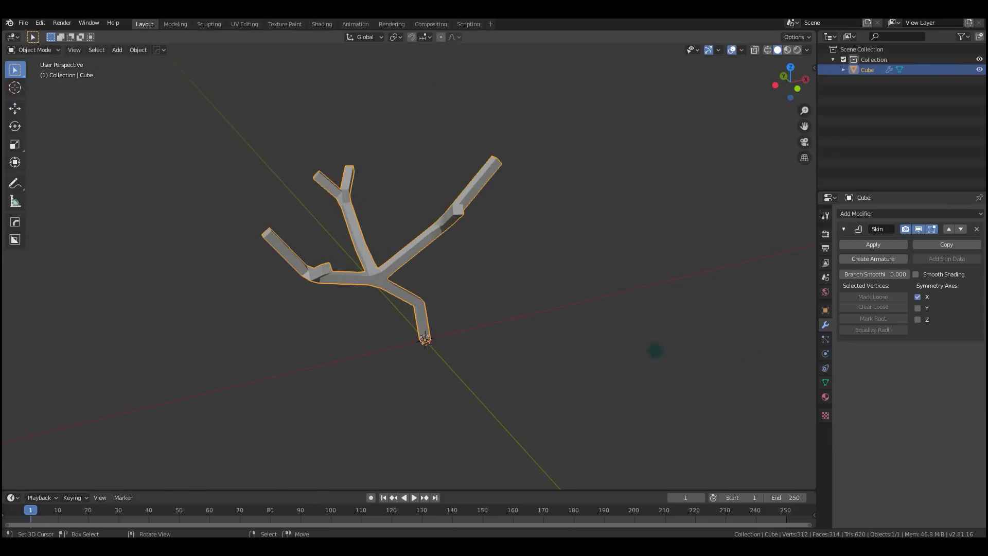
# In Edit Mode with wireframe shading, thicken the trunk by enlarging the skin radius of its two lowest vertices
pyautogui.moveTo(486, 307); pyautogui.dragTo(442, 304, button='middle')
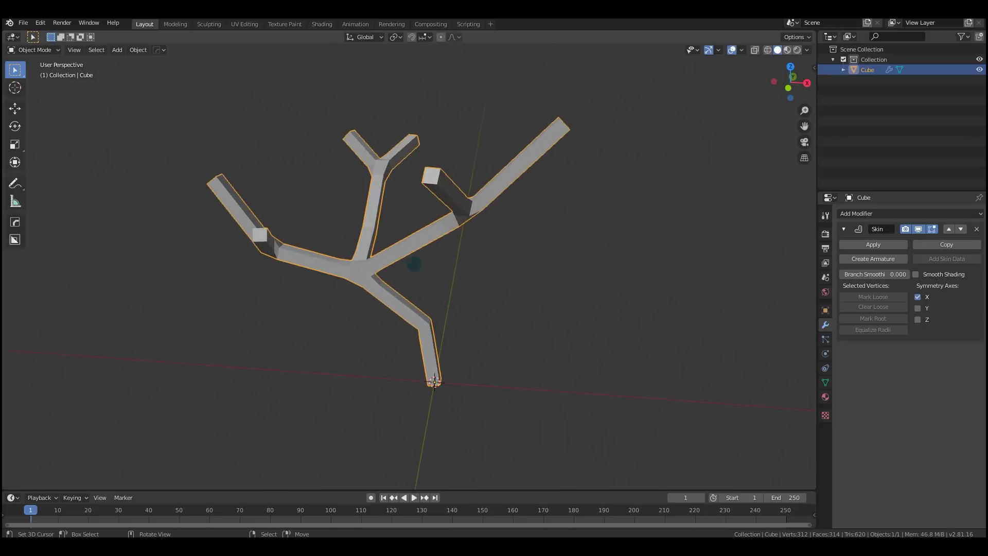
pyautogui.press('Tab')
pyautogui.hotkey('shift', 'z')
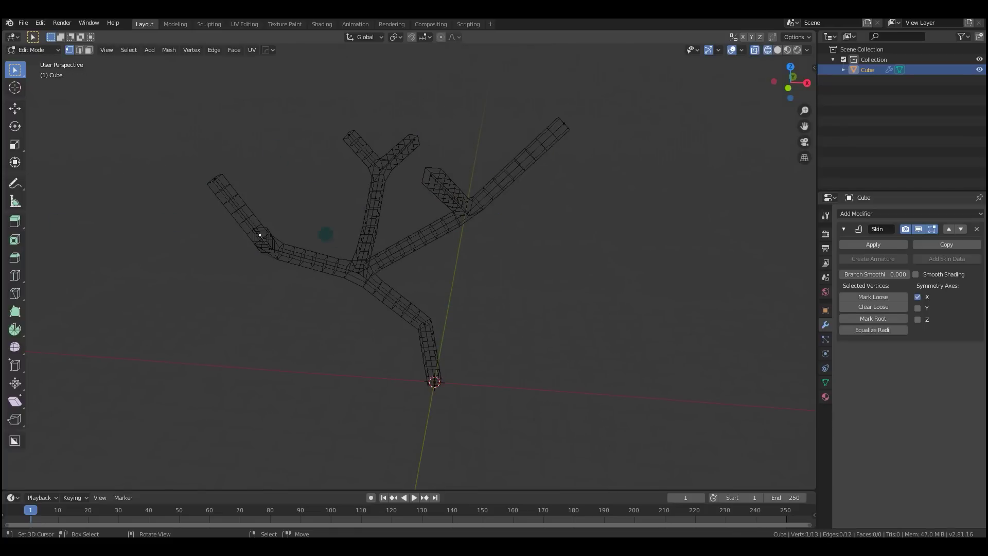
pyautogui.scroll(2, 455, 354)
pyautogui.moveTo(455, 422); pyautogui.dragTo(536, 327, button='middle')
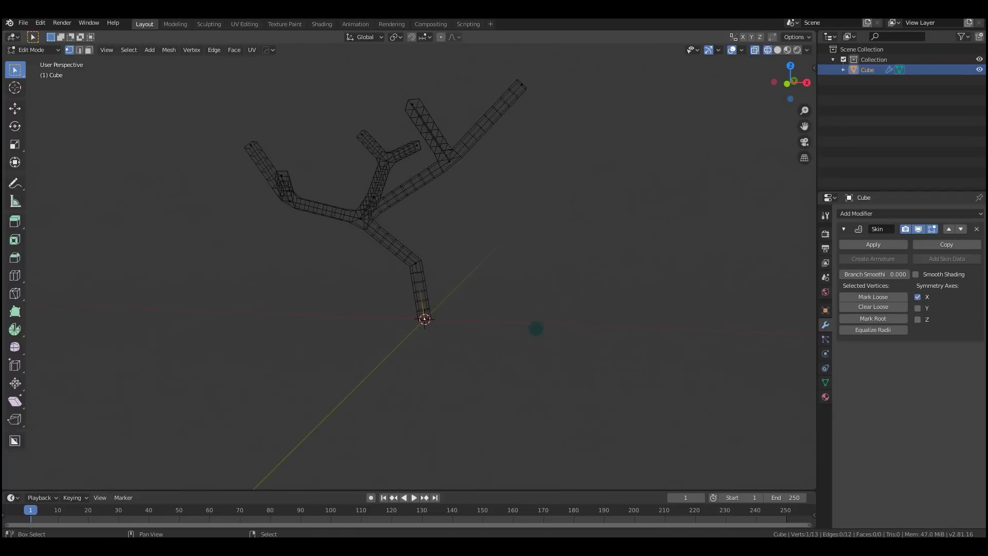
pyautogui.press('s')
pyautogui.click(466, 322)
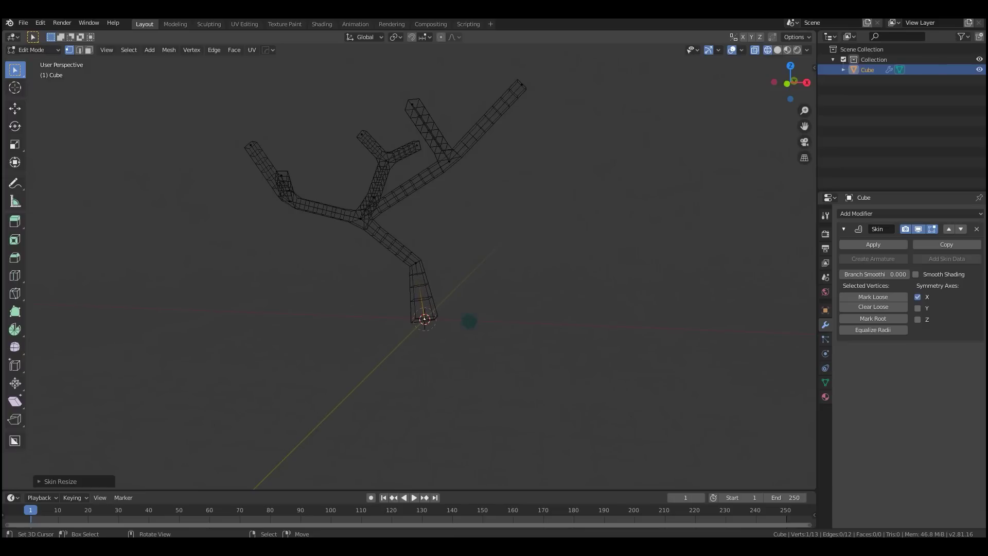
pyautogui.click(417, 264)
pyautogui.hotkey('ctrl', 'a')
pyautogui.click(420, 232)
# Taper the right branch's tip, its side twig and one middle-branch tip by shrinking the skin radius at their end vertices
pyautogui.scroll(-2, 427, 206)
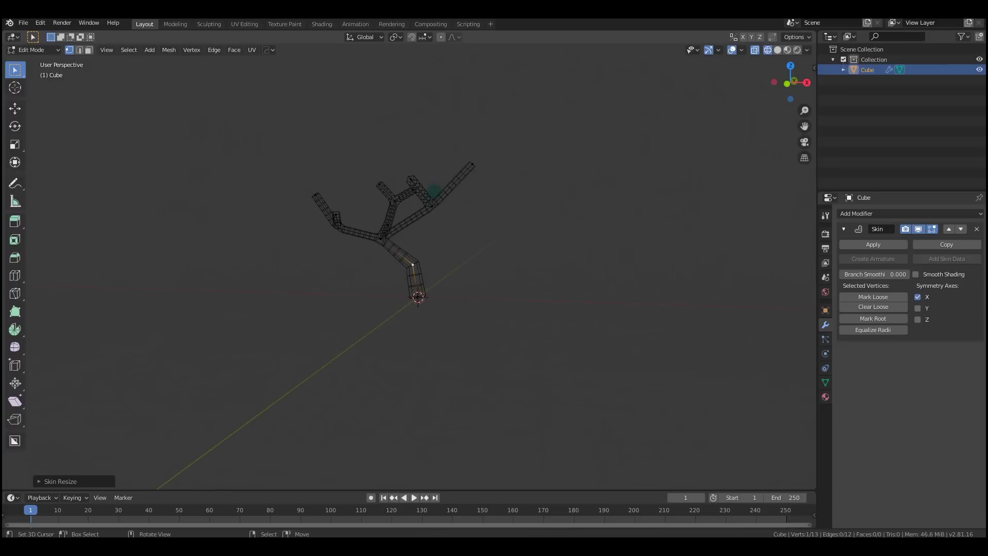
pyautogui.click(471, 163)
pyautogui.press('s')
pyautogui.click(499, 158)
pyautogui.hotkey('ctrl', 'a')
pyautogui.click(453, 160)
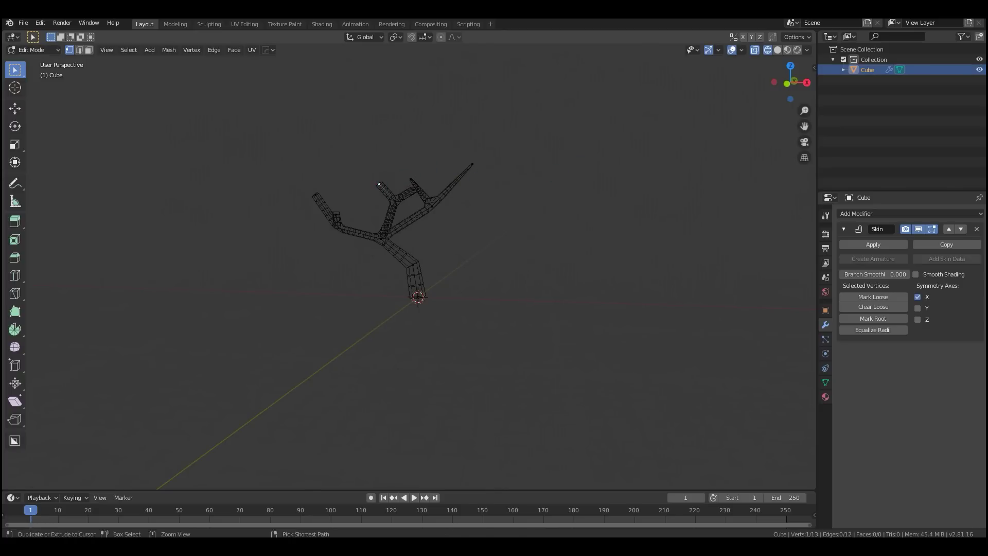
pyautogui.hotkey('ctrl', 'a')
pyautogui.click(418, 164)
# Taper the remaining branch and twig tips by reducing the skin radius at their end vertices
pyautogui.moveTo(418, 164); pyautogui.dragTo(642, 254, button='middle')
pyautogui.hotkey('ctrl', 'a')
pyautogui.click(396, 175)
pyautogui.hotkey('ctrl', 'a')
pyautogui.click(546, 230)
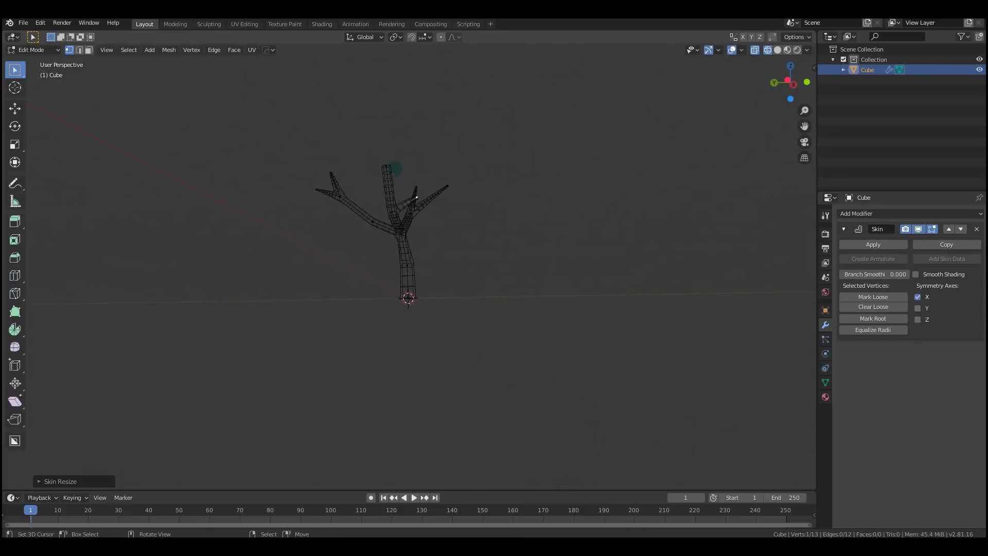
pyautogui.click(386, 168)
pyautogui.hotkey('ctrl', 'a')
pyautogui.click(559, 214)
# Leave Edit Mode, switch the viewport to solid shading and inspect the finished skinned tree
pyautogui.press('Tab')
pyautogui.press('z')
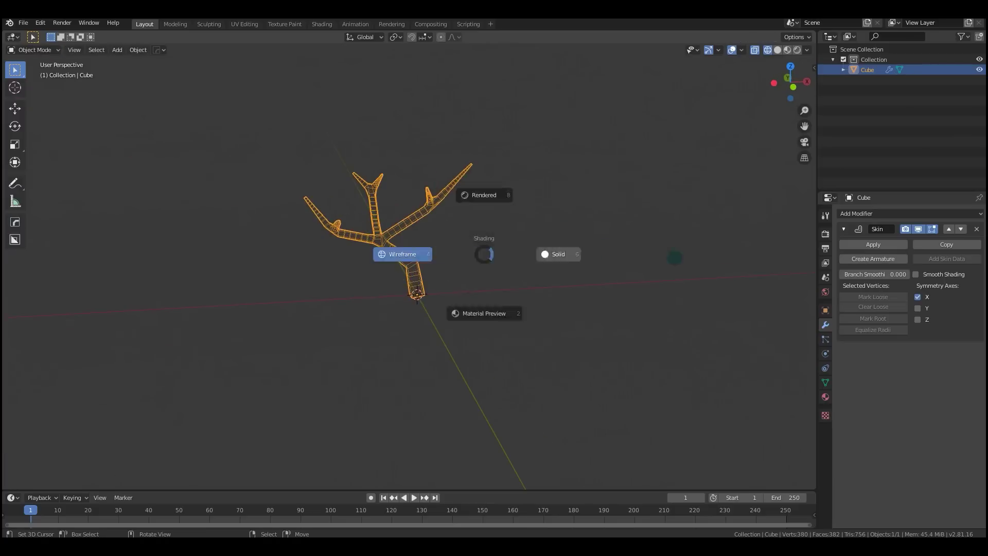
pyautogui.click(673, 254)
pyautogui.moveTo(673, 254)
pyautogui.mouseDown(button='middle')
pyautogui.moveTo(558, 295)
pyautogui.moveTo(452, 261)
pyautogui.moveTo(416, 236)
pyautogui.mouseUp(button='middle')
pyautogui.scroll(3, 452, 260)
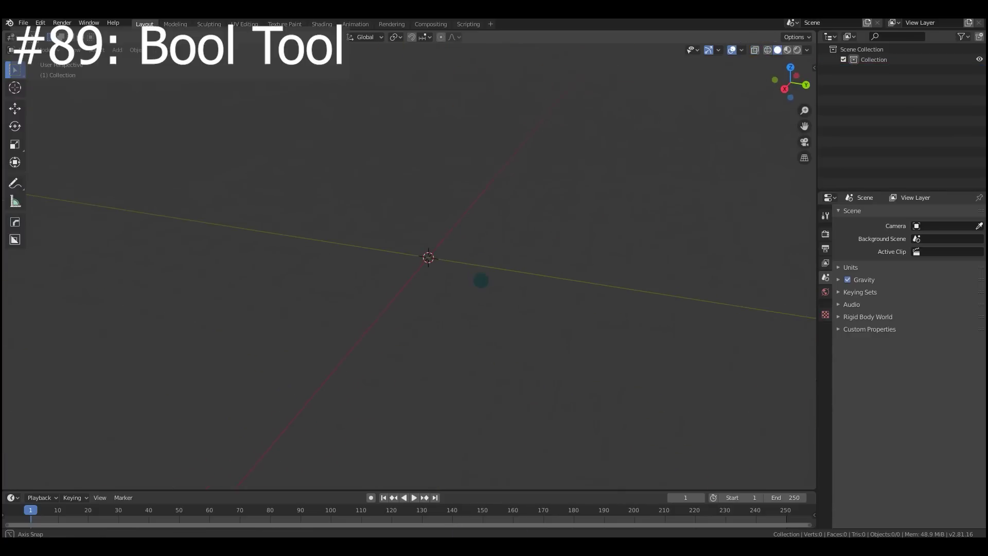
# Open the Blender Preferences and examine the Bool Tool add-on's settings and its list of shortcuts
pyautogui.moveTo(481, 280); pyautogui.dragTo(484, 298, button='middle')
pyautogui.click(40, 23)
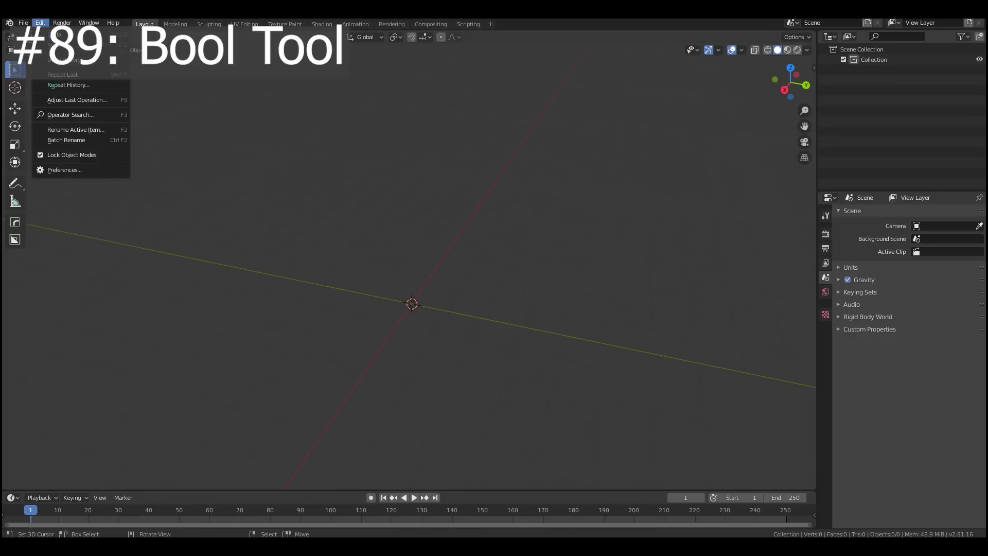
pyautogui.click(77, 169)
pyautogui.scroll(4, 149, 118)
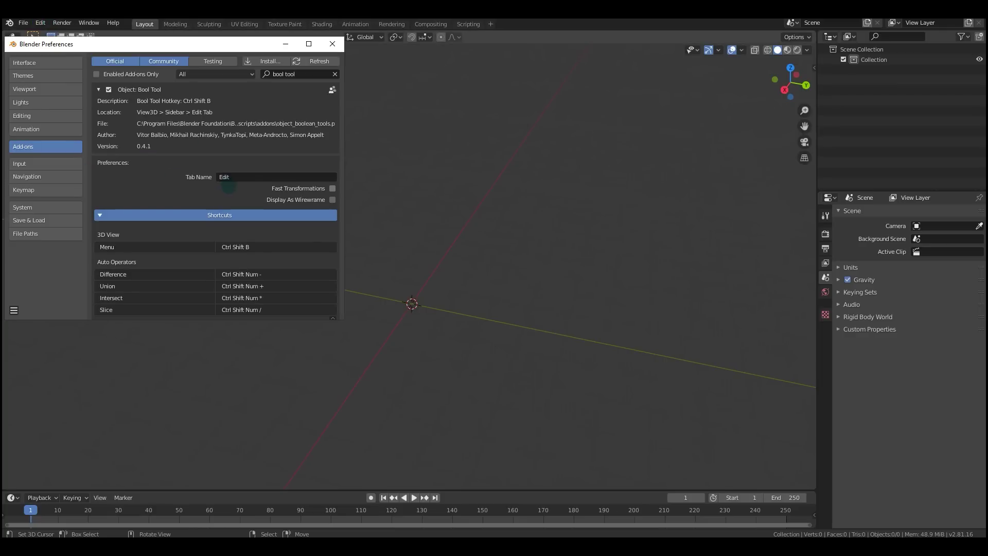
pyautogui.click(122, 215)
pyautogui.click(131, 216)
pyautogui.scroll(-4, 126, 246)
pyautogui.click(447, 300)
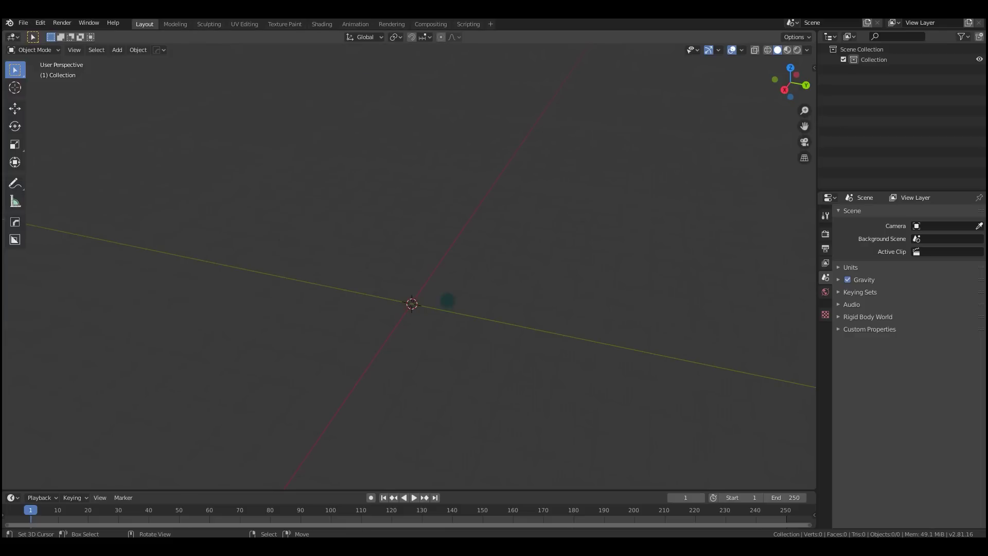
# Add a cube and a second cube of the same size that overlaps the first one's upper rear corner
pyautogui.hotkey('shift', 'a')
pyautogui.moveTo(397, 289)
pyautogui.click(487, 301)
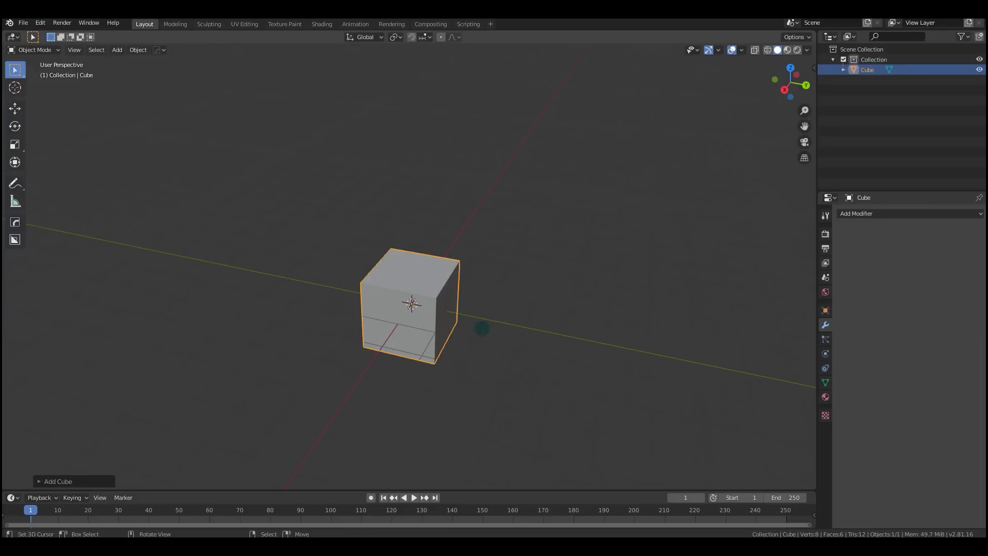
pyautogui.hotkey('shift', 'a')
pyautogui.moveTo(458, 274)
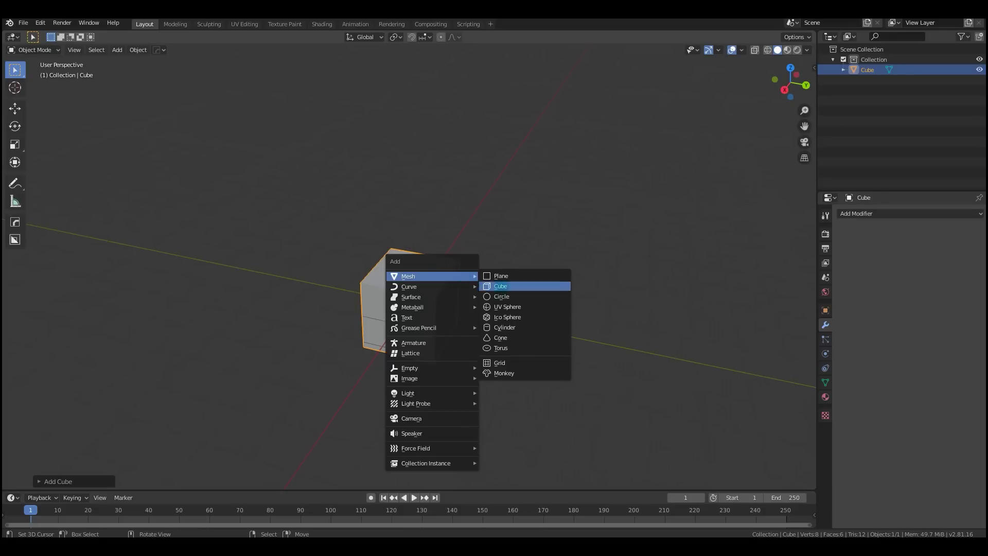
pyautogui.click(490, 285)
# Subtract the second cube from the first with the Bool Tool's Brush Boolean Difference
pyautogui.keyDown('shift'); pyautogui.click(412, 300); pyautogui.keyUp('shift')
pyautogui.moveTo(413, 301); pyautogui.dragTo(479, 290, button='middle')
pyautogui.hotkey('shift', 'ctrl', 'b')
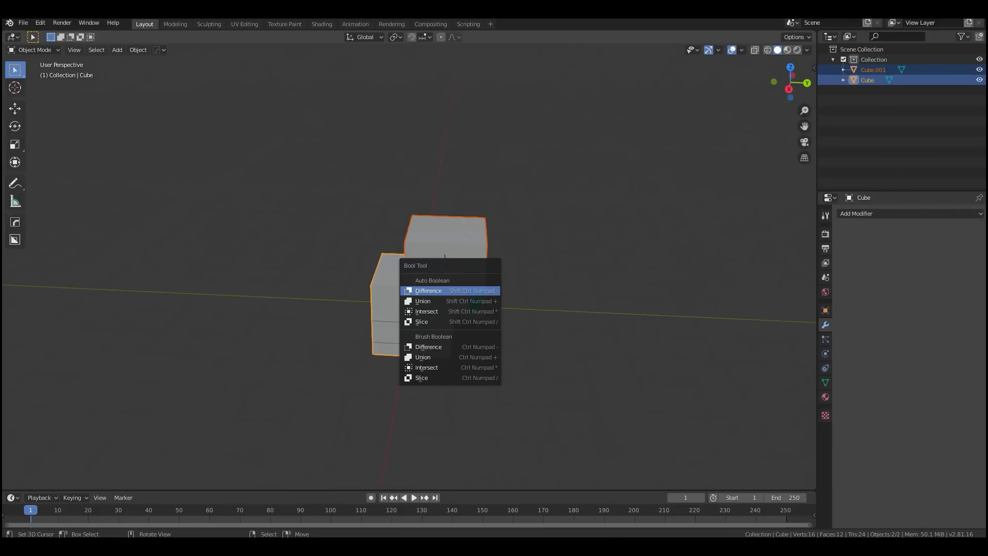
pyautogui.click(458, 346)
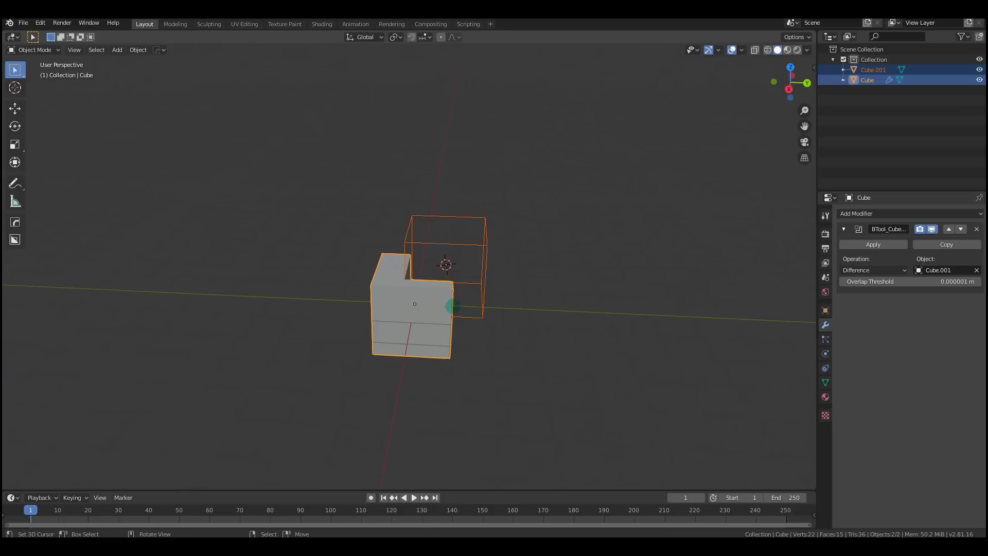
# Move the wireframe cutter cube to a new overlapping position so the notch in the first cube changes
pyautogui.moveTo(452, 307); pyautogui.dragTo(426, 305, button='middle')
pyautogui.click(463, 265)
pyautogui.press('g')
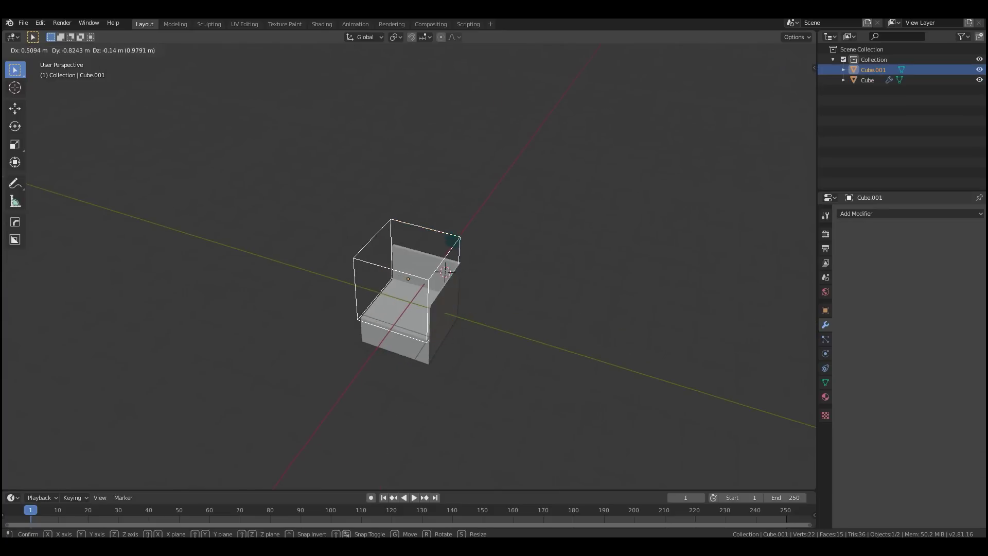
pyautogui.click(488, 227)
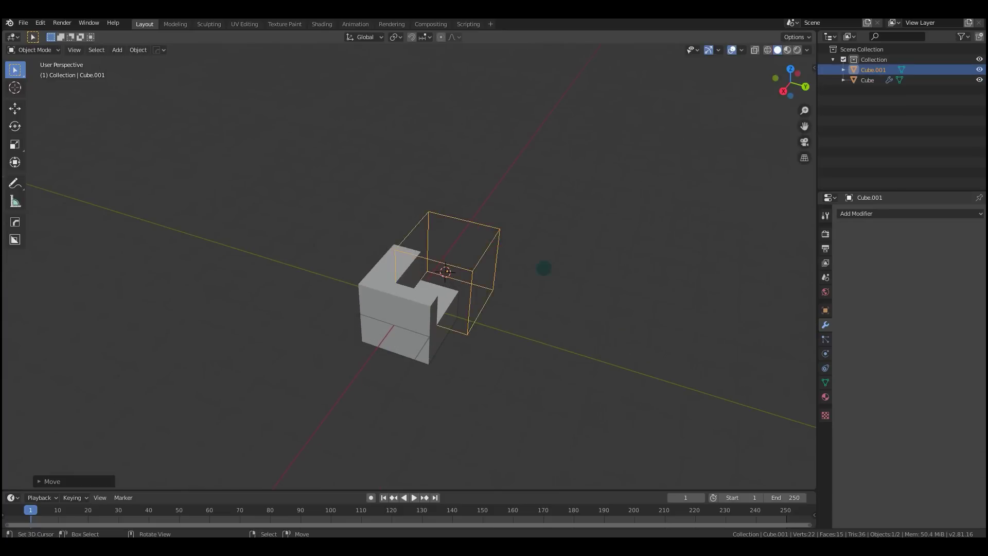
# Move the notched cube to a different position relative to the wireframe cutter
pyautogui.moveTo(546, 271); pyautogui.dragTo(420, 303, button='middle')
pyautogui.click(415, 303)
pyautogui.press('g')
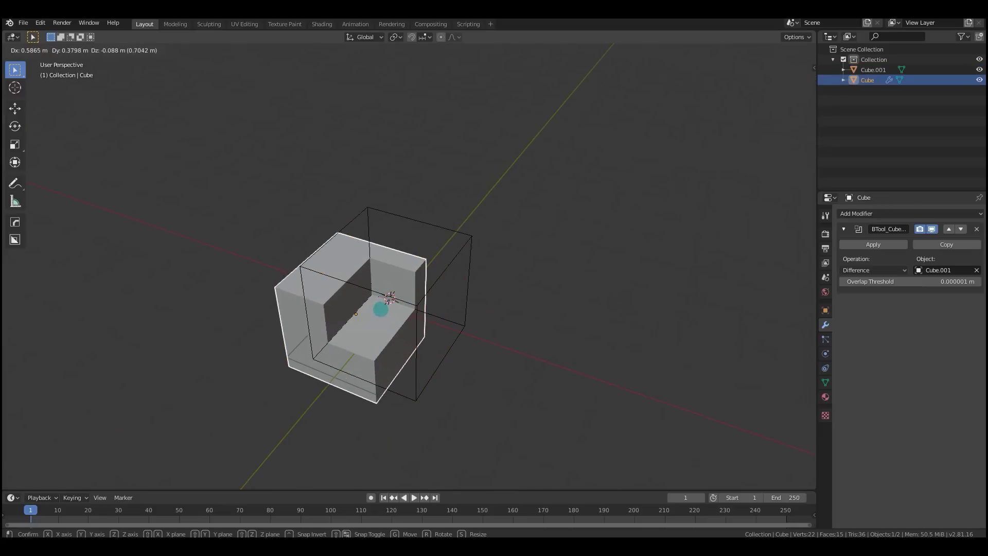
pyautogui.click(425, 294)
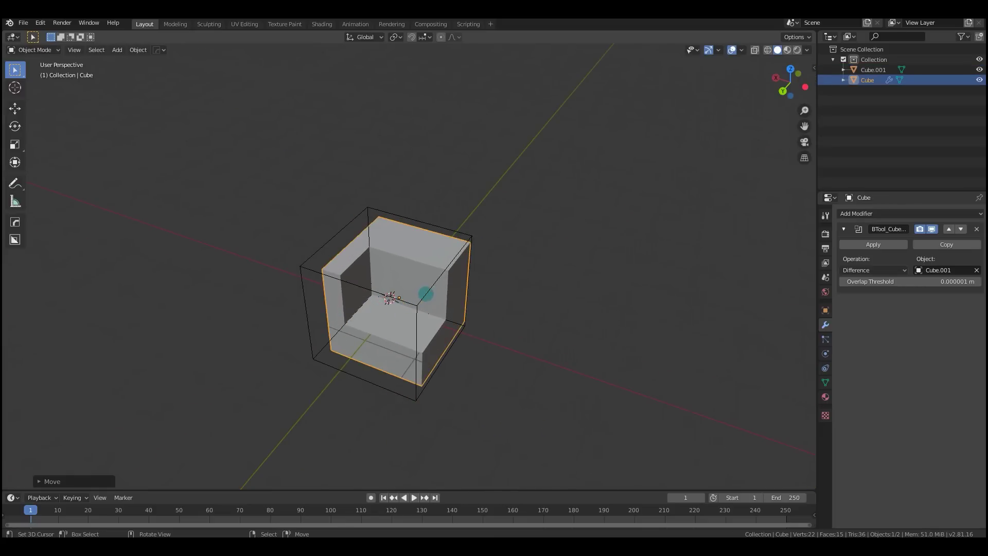
# In the cutter cube's Edit Mode, bevel one corner vertex with 9 segments, return to Object Mode and view the altered cut
pyautogui.click(417, 297)
pyautogui.press('Tab')
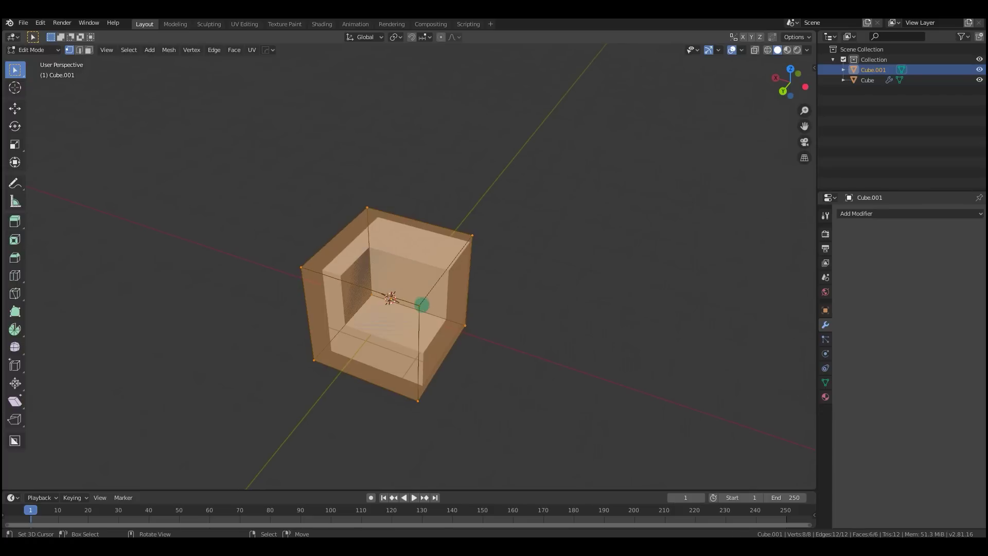
pyautogui.click(423, 300)
pyautogui.hotkey('ctrl', 'shift', 'b')
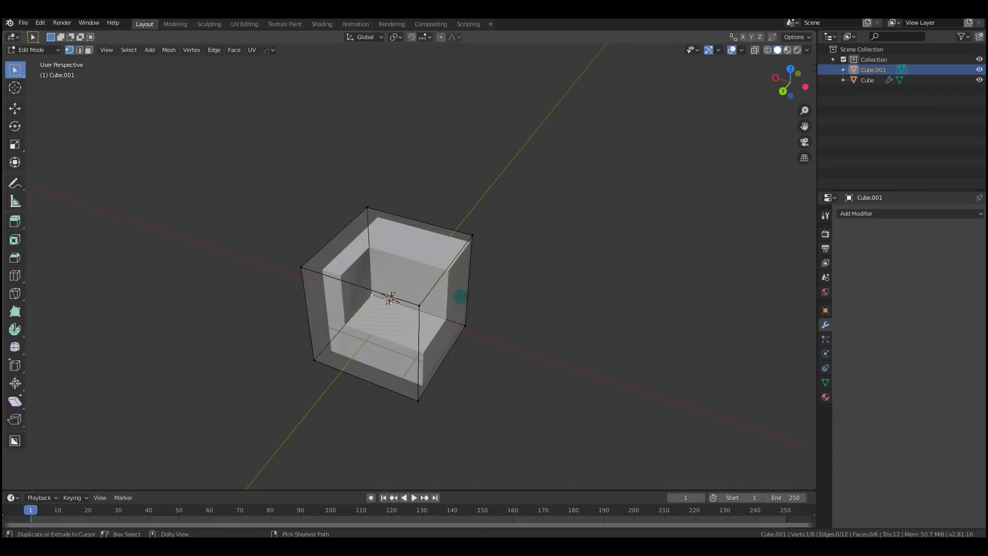
pyautogui.scroll(3, 507, 301)
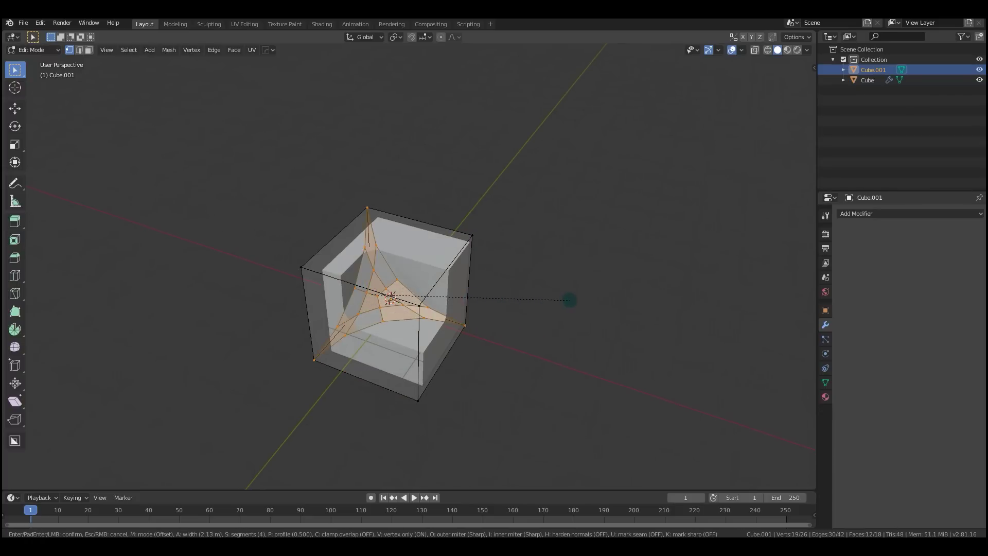
pyautogui.scroll(5, 515, 302)
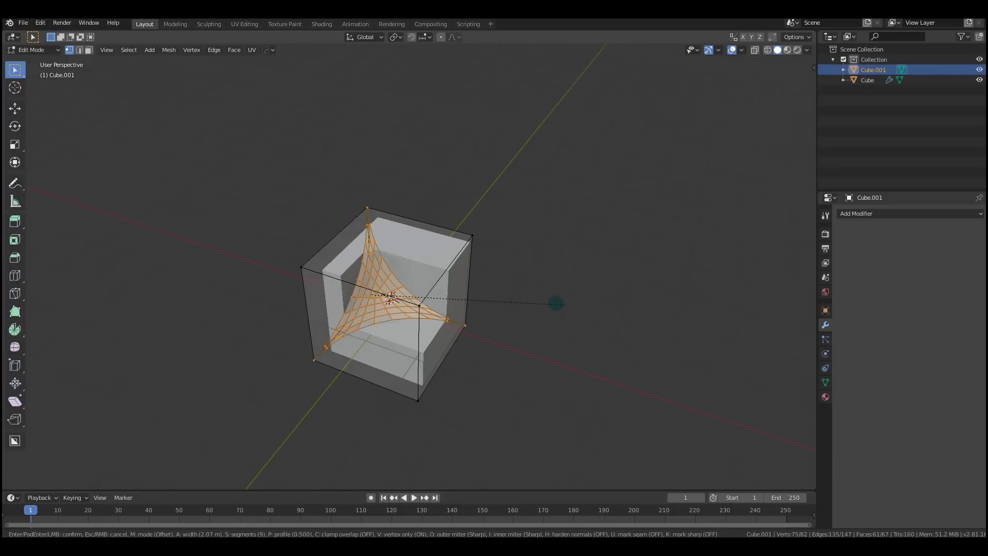
pyautogui.click(570, 303)
pyautogui.press('Tab')
pyautogui.press('a')
pyautogui.moveTo(486, 316); pyautogui.dragTo(510, 295, button='middle')
# Undo the vertex bevel on the cutter cube and return to Object Mode
pyautogui.hotkey('ctrl', 'z')
pyautogui.hotkey('ctrl', 'z')
pyautogui.hotkey('ctrl', 'z')
pyautogui.hotkey('ctrl', 'z')
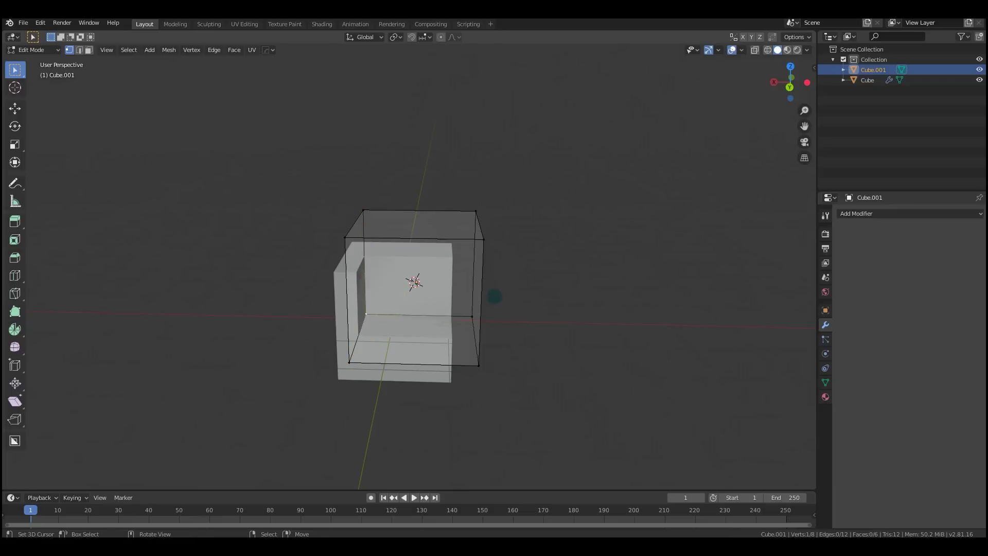
pyautogui.press('Tab')
# Add a third cube that overlaps the notched cube's lower front corner, opposite the existing cutter
pyautogui.moveTo(439, 287); pyautogui.dragTo(335, 353, button='middle')
pyautogui.keyDown('shift'); pyautogui.click(377, 335); pyautogui.keyUp('shift')
pyautogui.click(373, 317)
pyautogui.hotkey('shift', 'a')
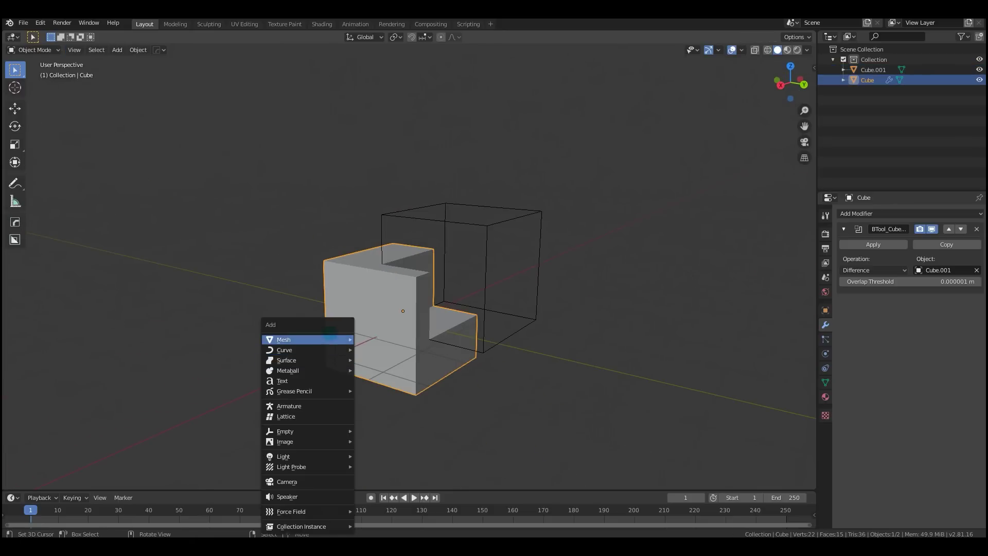
pyautogui.moveTo(332, 339)
pyautogui.click(404, 350)
# Subtract the third cube from the notched cube with the Bool Tool's Brush Boolean Difference and view the opening through it
pyautogui.keyDown('shift'); pyautogui.click(343, 369); pyautogui.keyUp('shift')
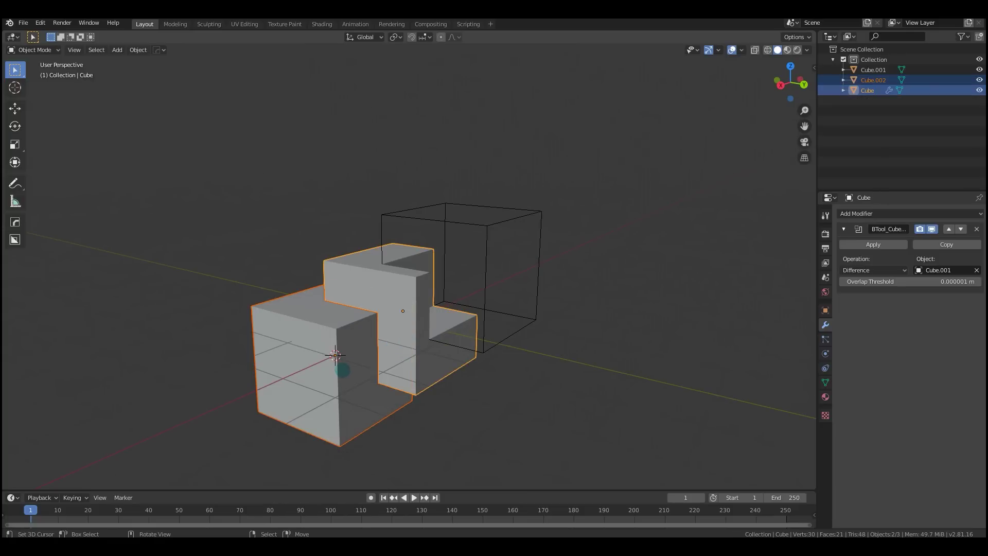
pyautogui.press('F3')
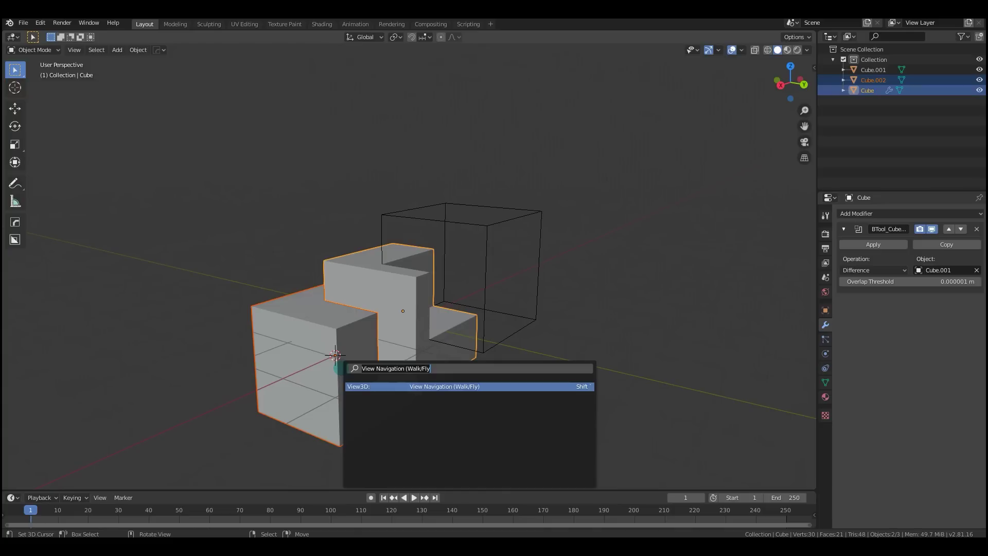
pyautogui.press('Escape')
pyautogui.hotkey('ctrl', 'shift', 'b')
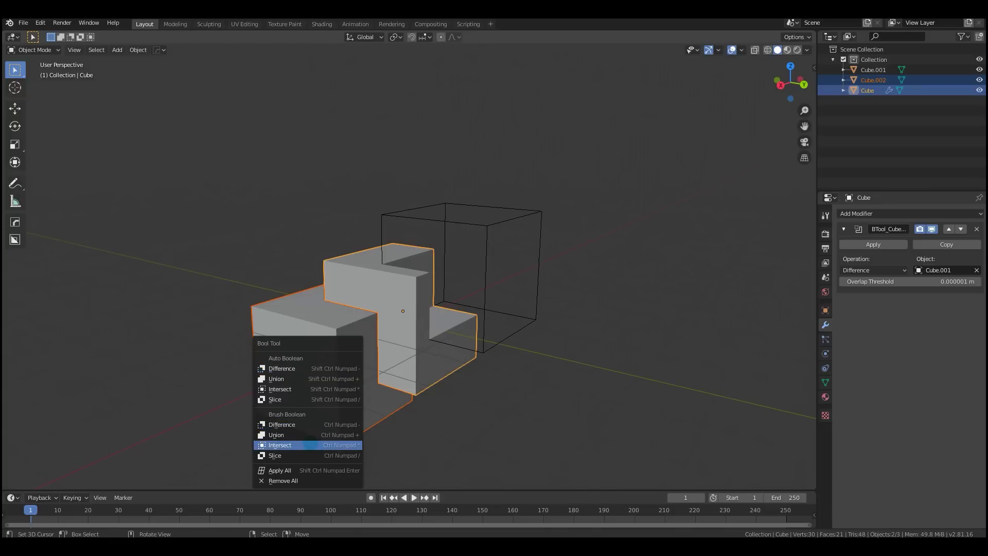
pyautogui.click(309, 424)
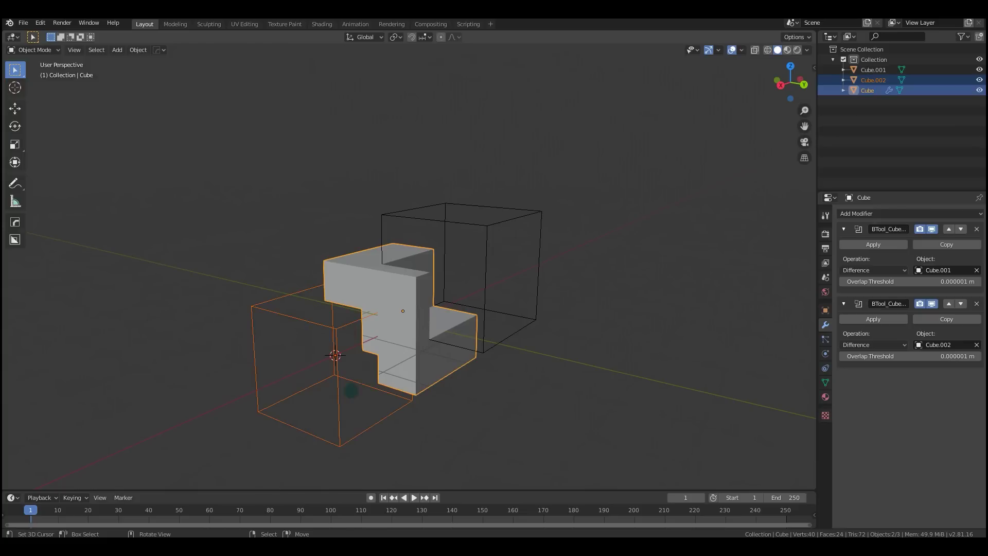
pyautogui.moveTo(421, 360); pyautogui.dragTo(461, 353, button='middle')
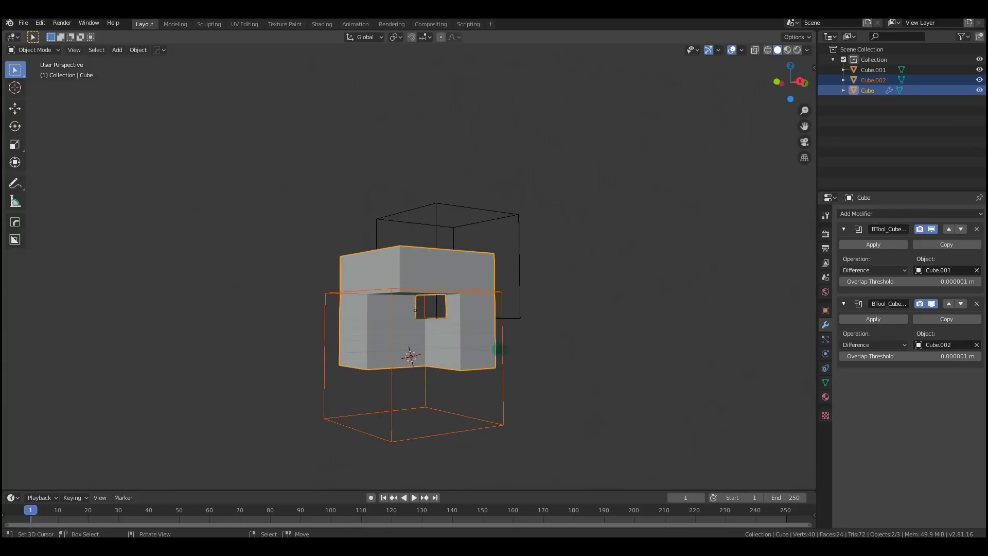
pyautogui.click(500, 351)
pyautogui.press('g')
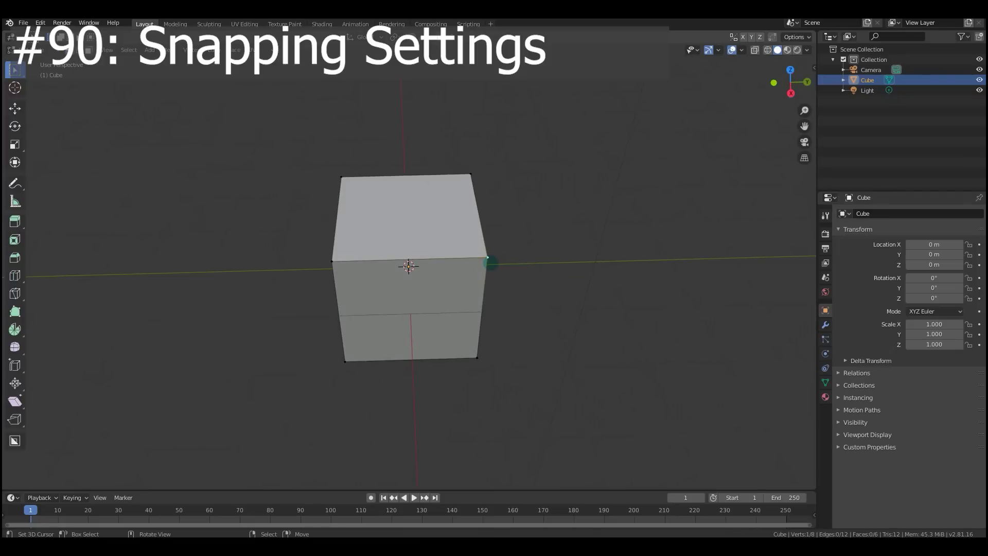
# In the new scene, try moving the cube's upper front corner vertex 1 m along the Y axis
pyautogui.scroll(1, 496, 284)
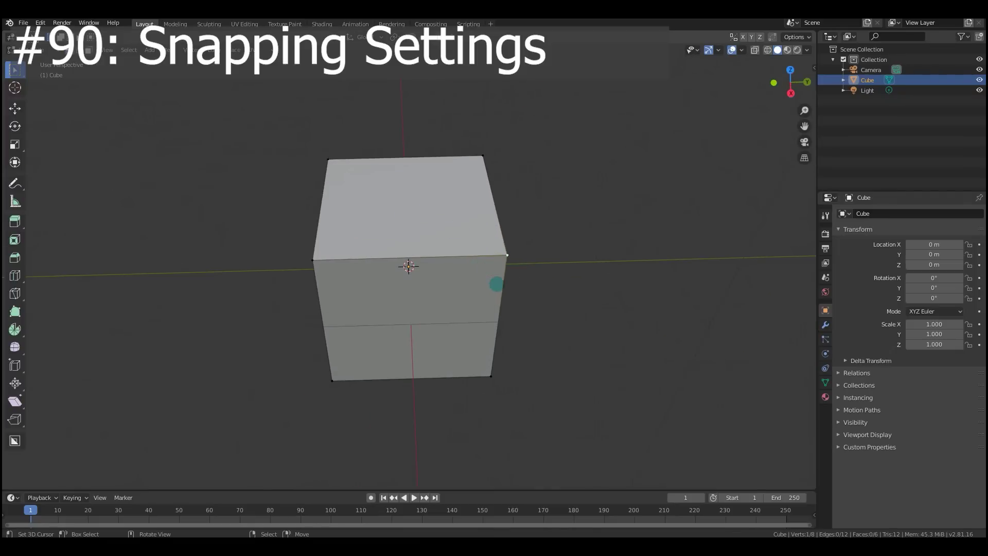
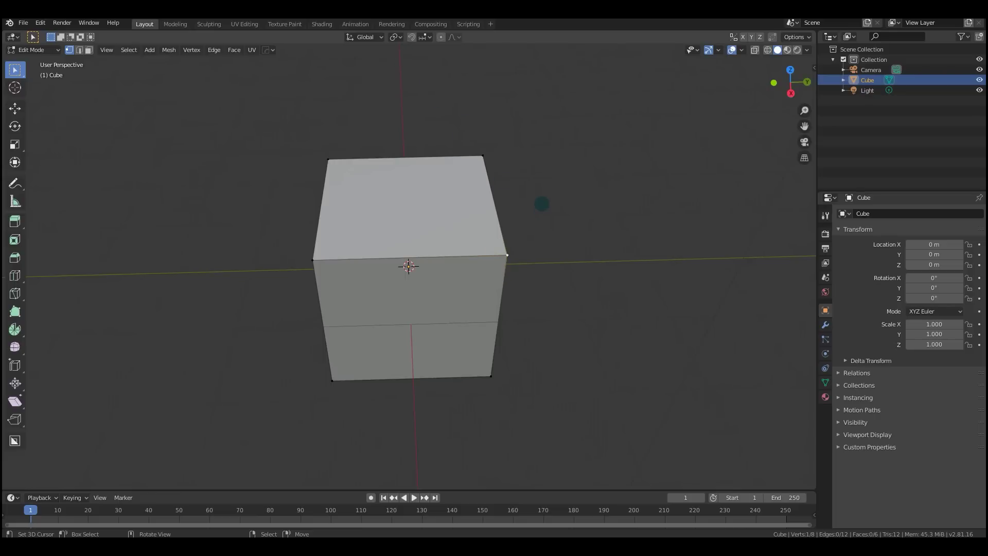
pyautogui.press('g')
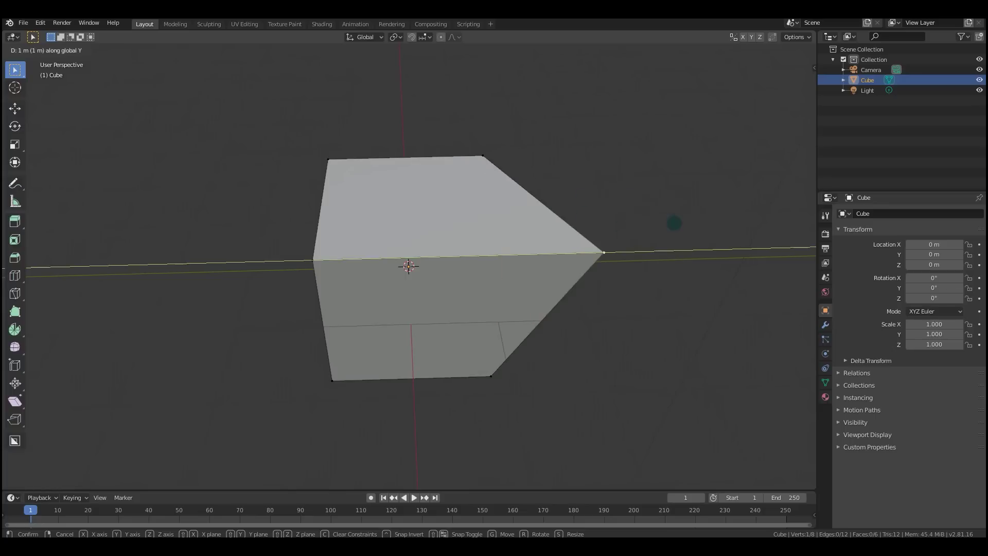
pyautogui.press('y')
pyautogui.press('Escape')
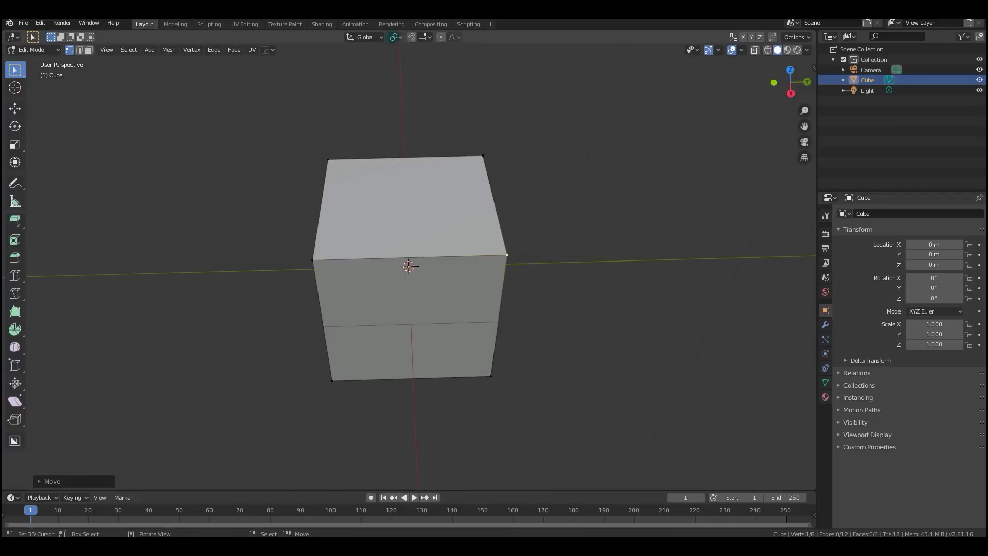
# Set snapping to Vertex, snap the cube's corner vertex onto the corner directly below it, and undo the move
pyautogui.click(425, 37)
pyautogui.click(425, 37)
pyautogui.click(420, 77)
pyautogui.moveTo(554, 195); pyautogui.dragTo(501, 265, button='middle')
pyautogui.press('g')
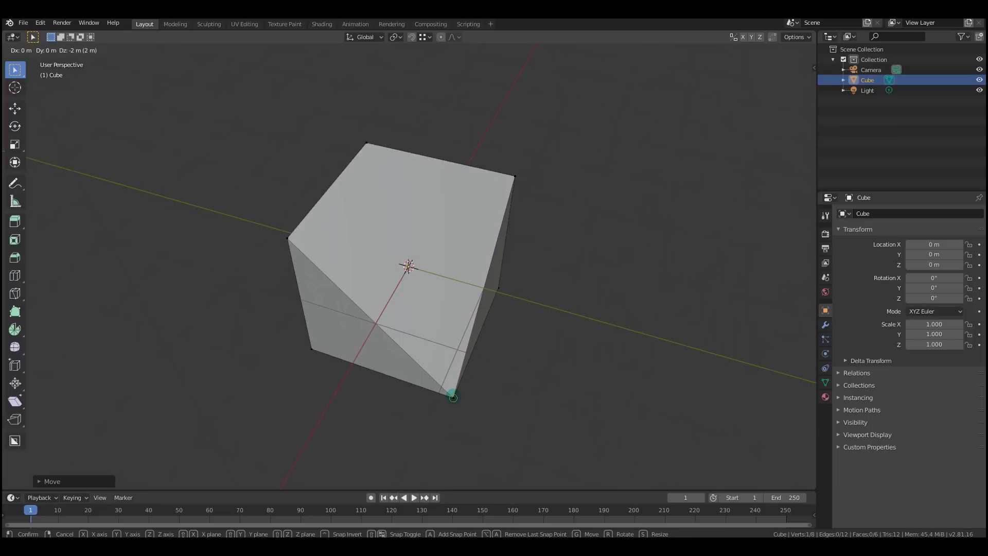
pyautogui.click(452, 393)
pyautogui.hotkey('ctrl', 'z')
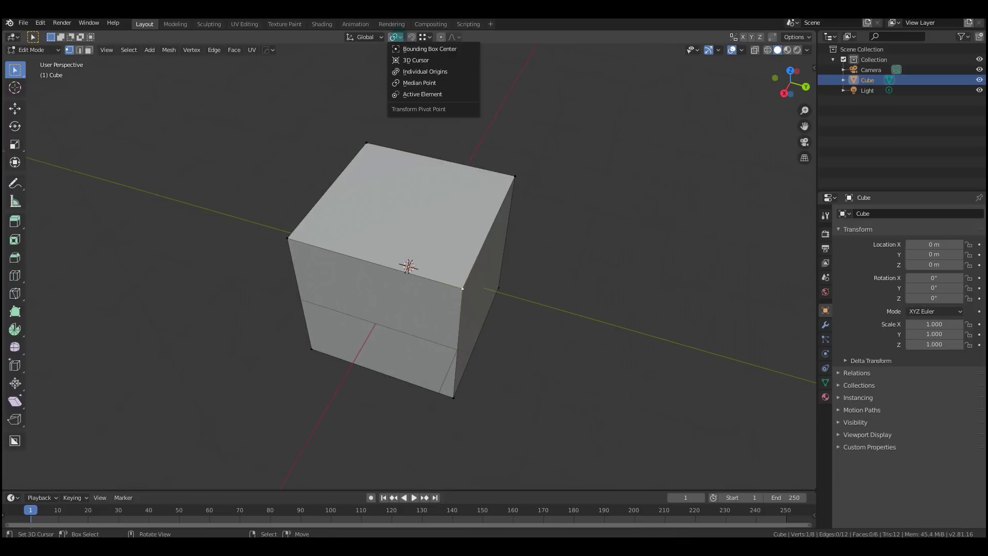
# Set snapping to Edge and try moving the selected corner vertex along the cube's other edges
pyautogui.click(423, 37)
pyautogui.click(428, 90)
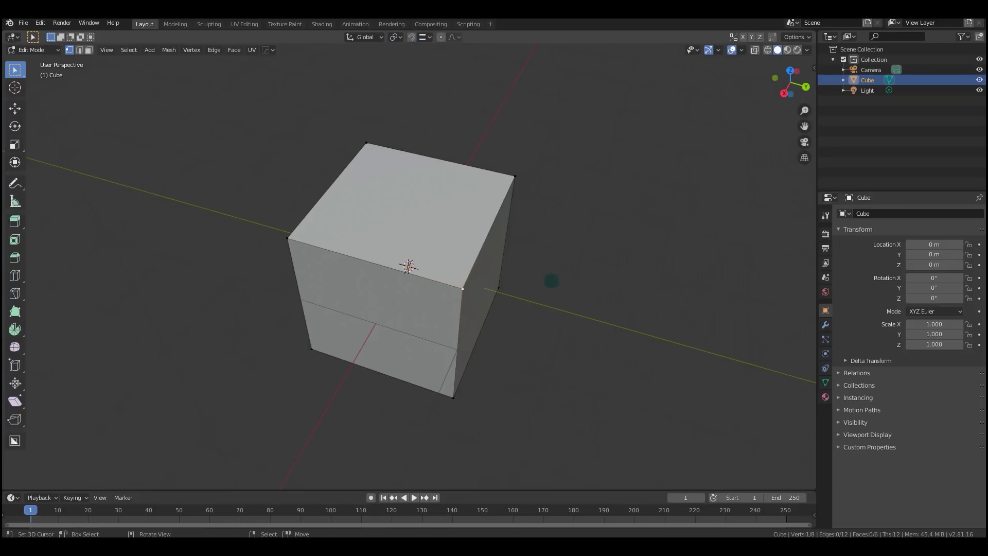
pyautogui.press('g')
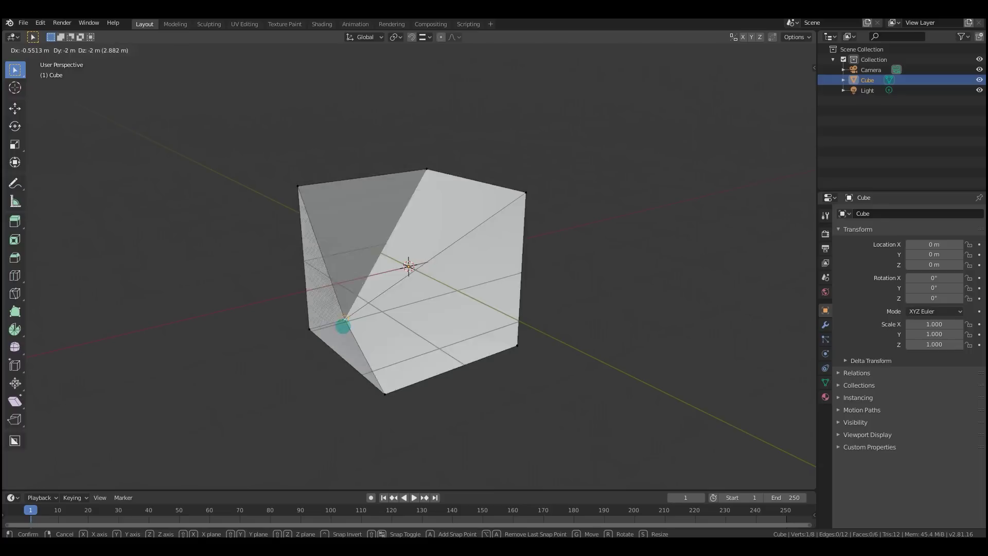
pyautogui.press('Escape')
# Leave Edit Mode and set the snapping target to Face
pyautogui.press('Tab')
pyautogui.moveTo(422, 304); pyautogui.dragTo(488, 324, button='middle')
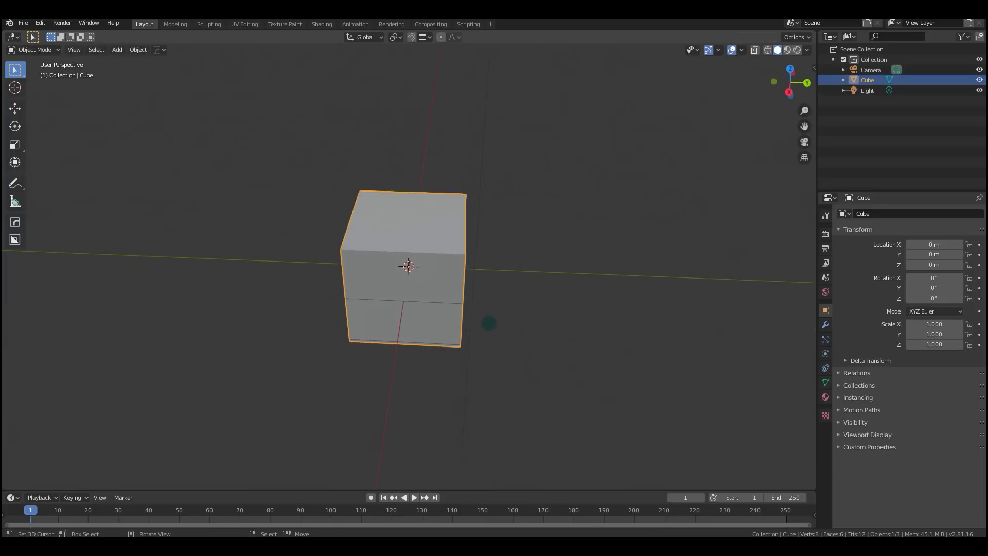
pyautogui.scroll(-3, 462, 294)
pyautogui.click(426, 36)
pyautogui.click(421, 98)
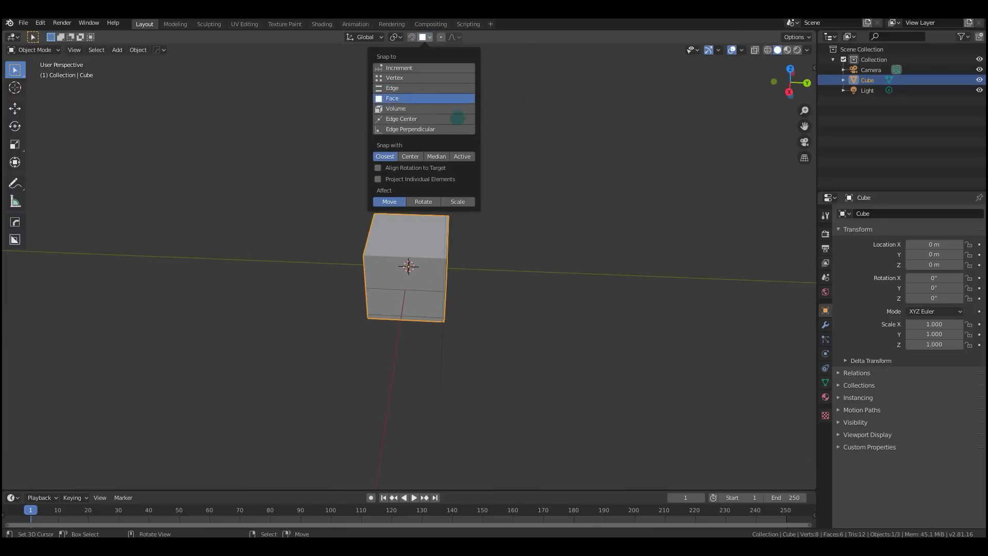
# Delete the cube, leaving the camera and light in the scene
pyautogui.scroll(-3, 441, 264)
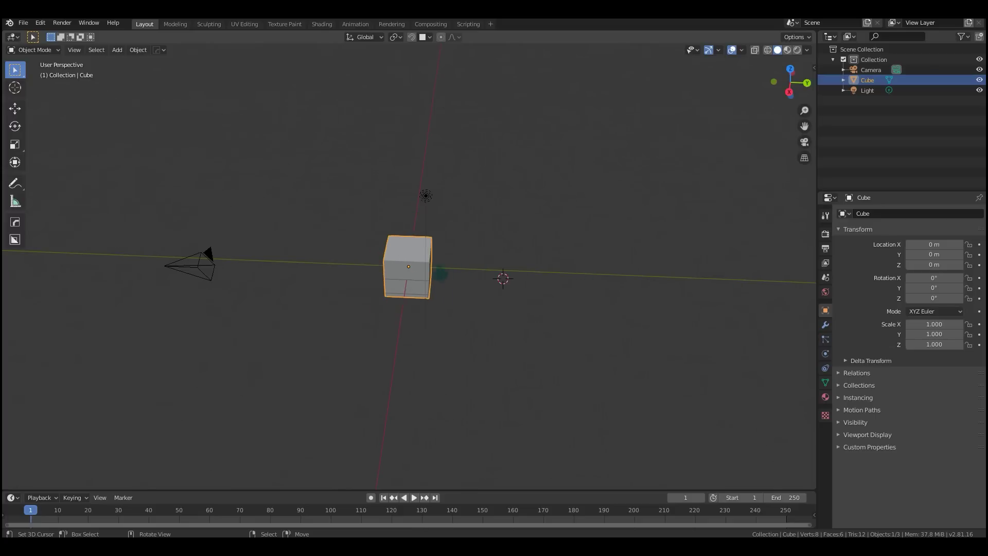
pyautogui.press('x')
pyautogui.press('x')
pyautogui.click(436, 272)
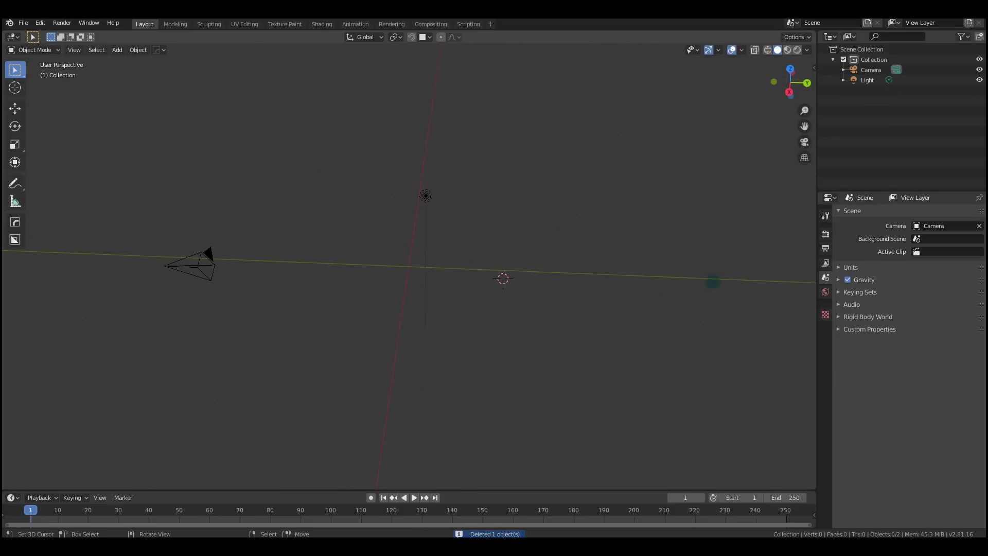
# Reset the 3D cursor to the world origin, add a plane there and scale it up to about 13.8
pyautogui.hotkey('shift', 's')
pyautogui.click(378, 391)
pyautogui.hotkey('shift', 'a')
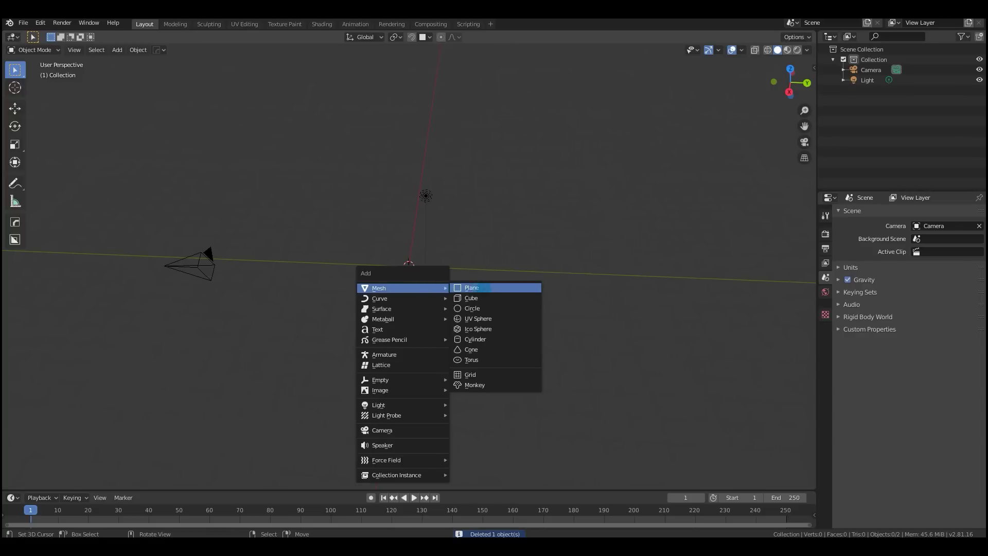
pyautogui.click(466, 288)
pyautogui.press('s')
pyautogui.click(386, 422)
# Add a cylinder mesh at the centre of the plane
pyautogui.hotkey('shift', 'a')
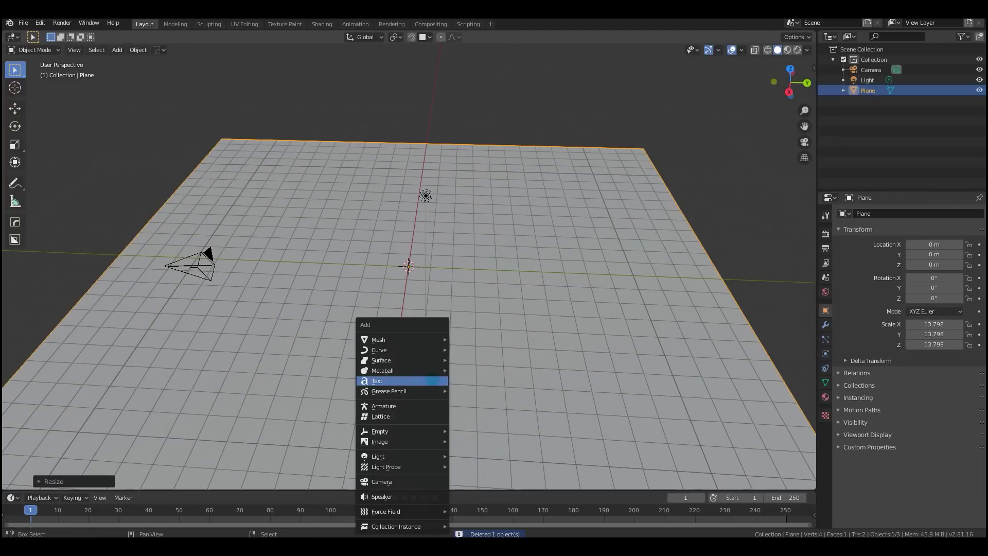
pyautogui.moveTo(402, 338)
pyautogui.click(488, 391)
pyautogui.scroll(-3, 488, 393)
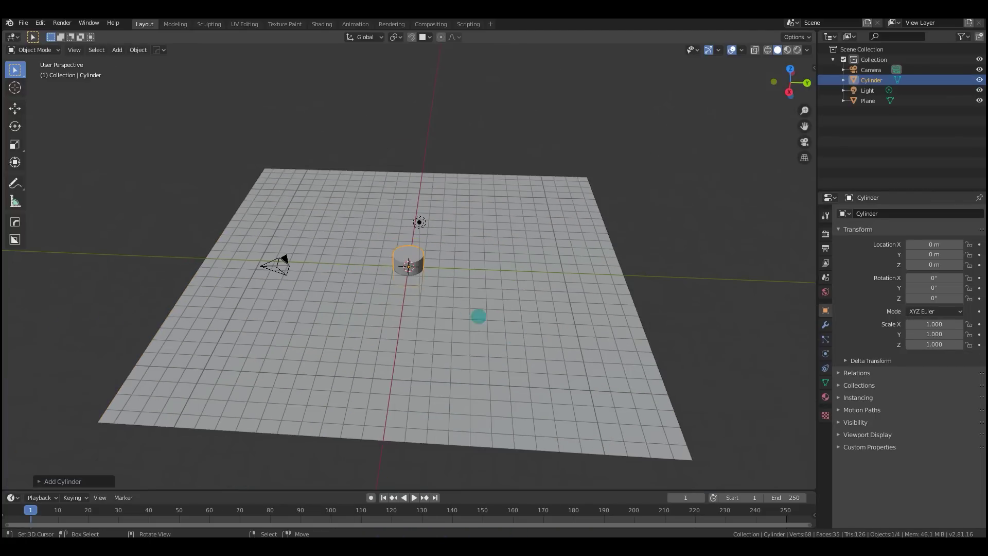
# Raise the cylinder about 9 m along Z, and snap it back onto the plane at about X -7.8 m, Y 9 m
pyautogui.press('g')
pyautogui.press('z')
pyautogui.click(463, 183)
pyautogui.scroll(-2, 438, 242)
pyautogui.moveTo(437, 242); pyautogui.dragTo(420, 249, button='middle')
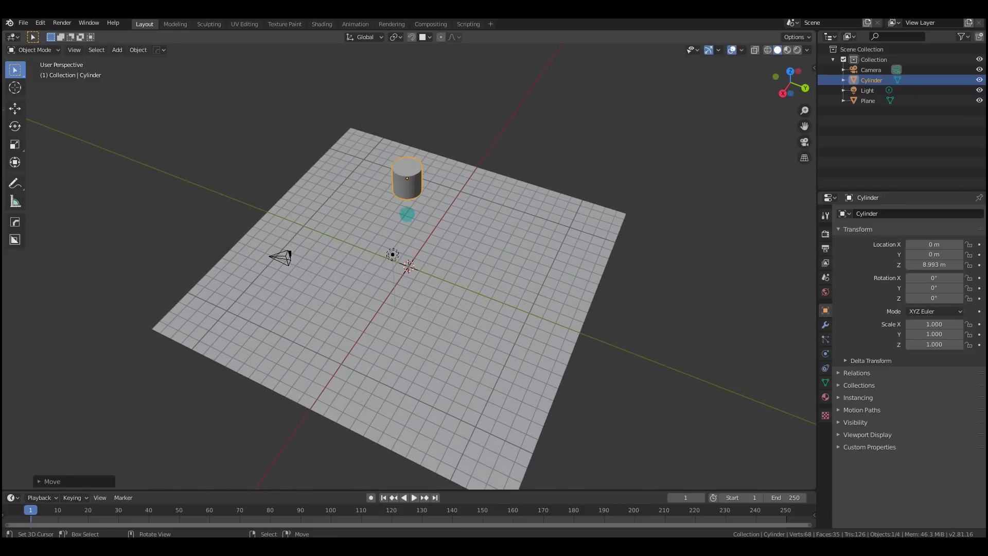
pyautogui.press('g')
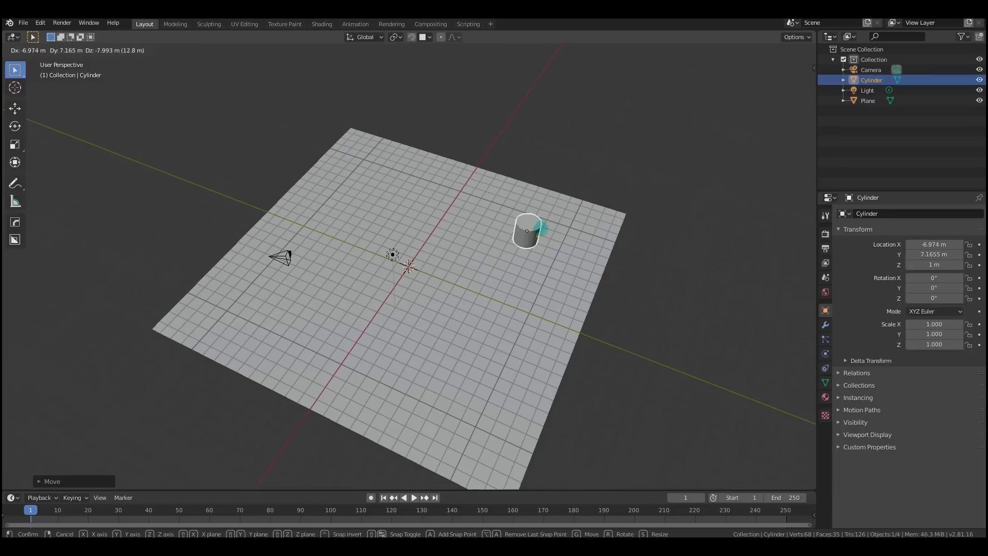
pyautogui.press('Return')
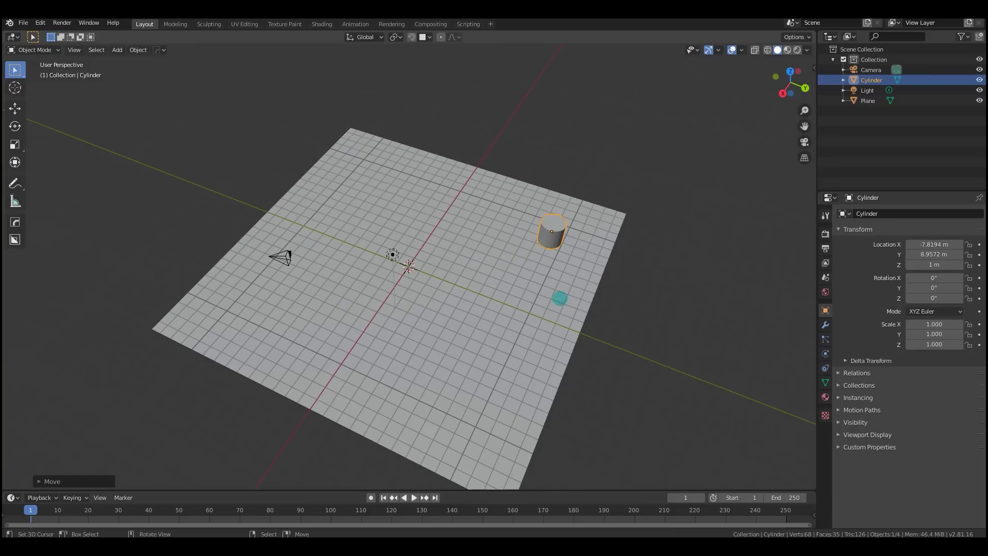
# Place three linked duplicates of the cylinder on the plane's surface near its other corners
pyautogui.hotkey('alt', 'd')
pyautogui.click(406, 306)
pyautogui.hotkey('alt', 'd')
pyautogui.click(387, 180)
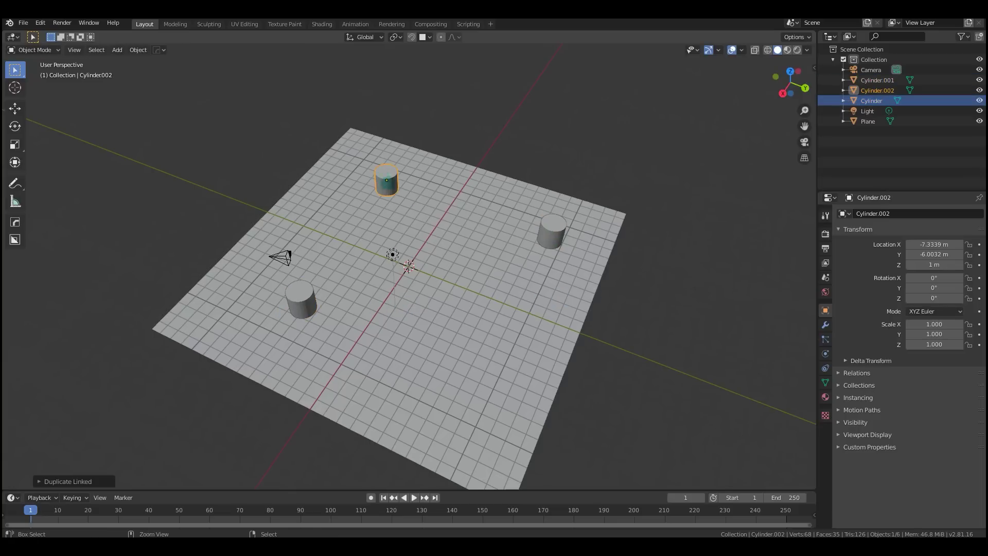
pyautogui.hotkey('alt', 'd')
pyautogui.click(472, 388)
pyautogui.moveTo(536, 380)
pyautogui.mouseDown(button='middle')
pyautogui.moveTo(552, 319)
pyautogui.moveTo(552, 380)
pyautogui.moveTo(530, 371)
pyautogui.mouseUp(button='middle')
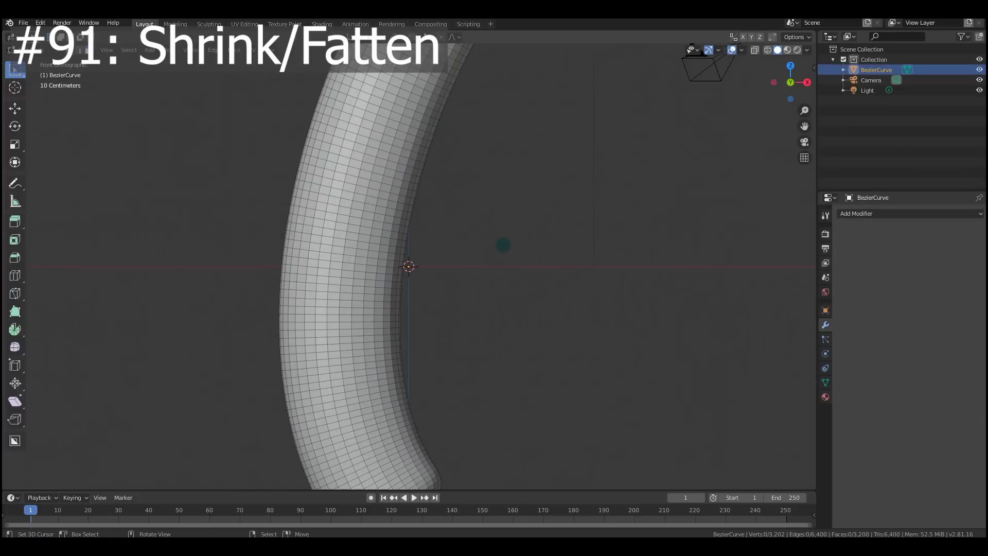
# Select the entire curved tube mesh and change its thickness with Shrink/Fatten
pyautogui.moveTo(503, 245); pyautogui.dragTo(511, 291, button='middle')
pyautogui.keyDown('shift'); pyautogui.moveTo(446, 143); pyautogui.dragTo(460, 152, button='middle'); pyautogui.keyUp('shift')
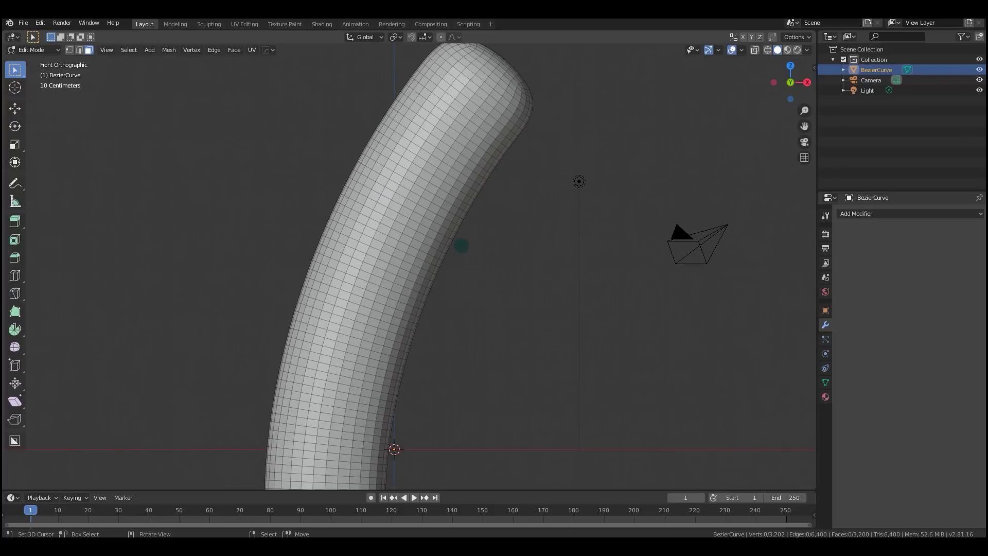
pyautogui.press('a')
pyautogui.scroll(-5, 507, 250)
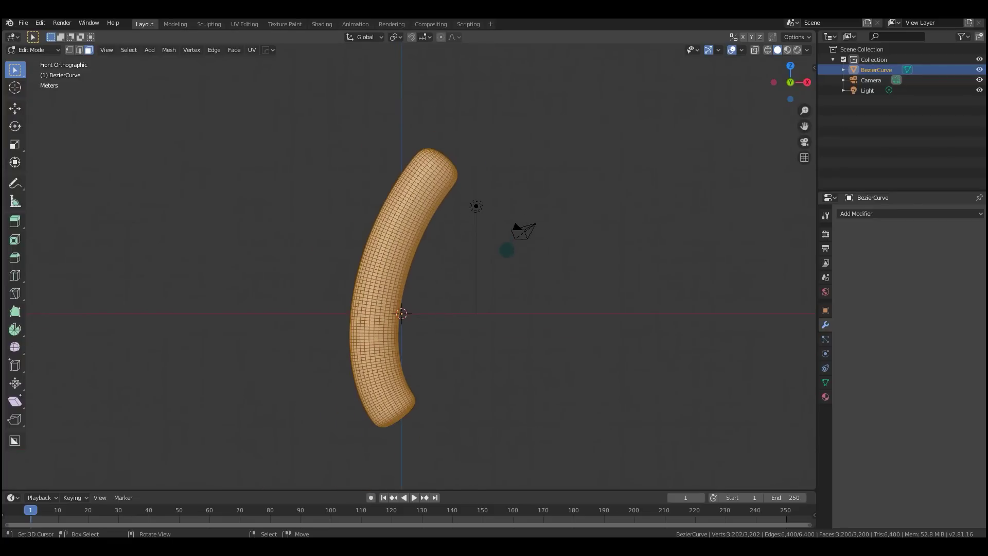
pyautogui.hotkey('alt', 's')
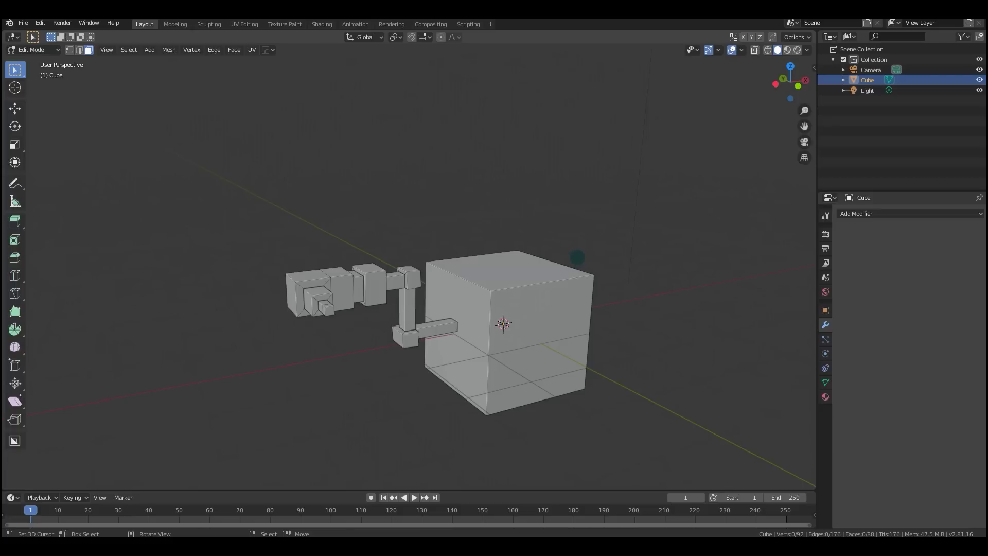
# Select the whole cube-and-arm mesh and apply Symmetrize to mirror the arm onto the opposite side
pyautogui.moveTo(476, 248); pyautogui.dragTo(503, 265, button='middle')
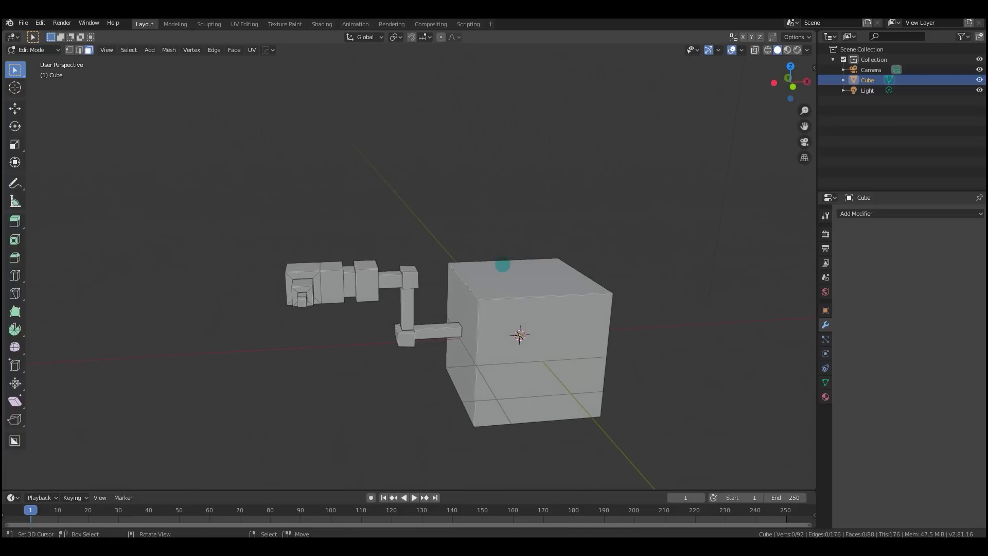
pyautogui.press('a')
pyautogui.press('F3')
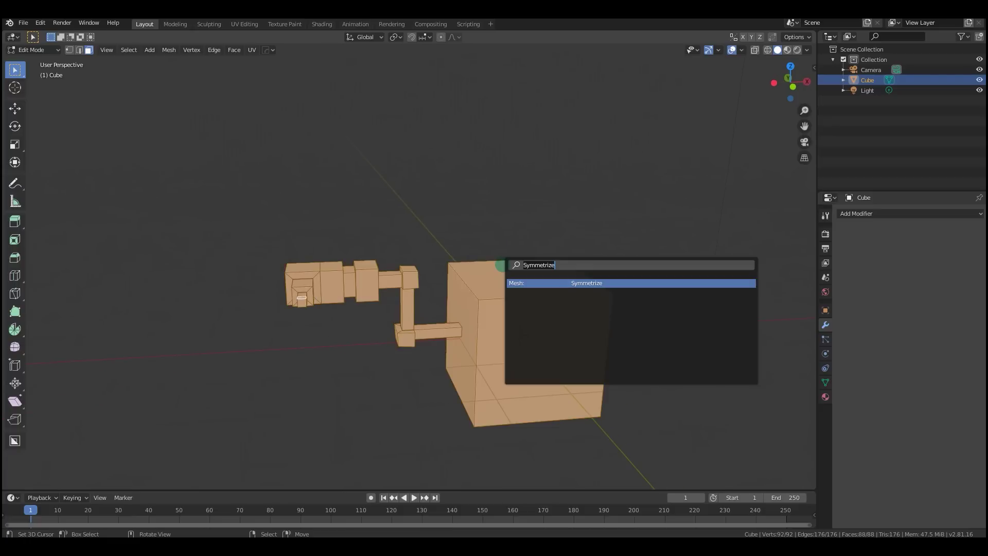
pyautogui.write('sym')
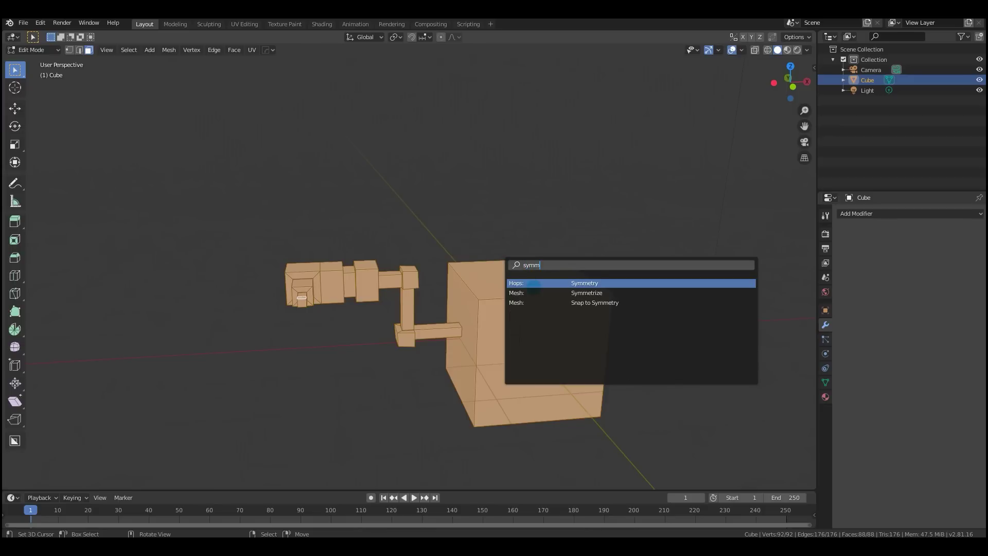
pyautogui.write('m')
pyautogui.click(587, 293)
pyautogui.moveTo(587, 300); pyautogui.dragTo(454, 289, button='middle')
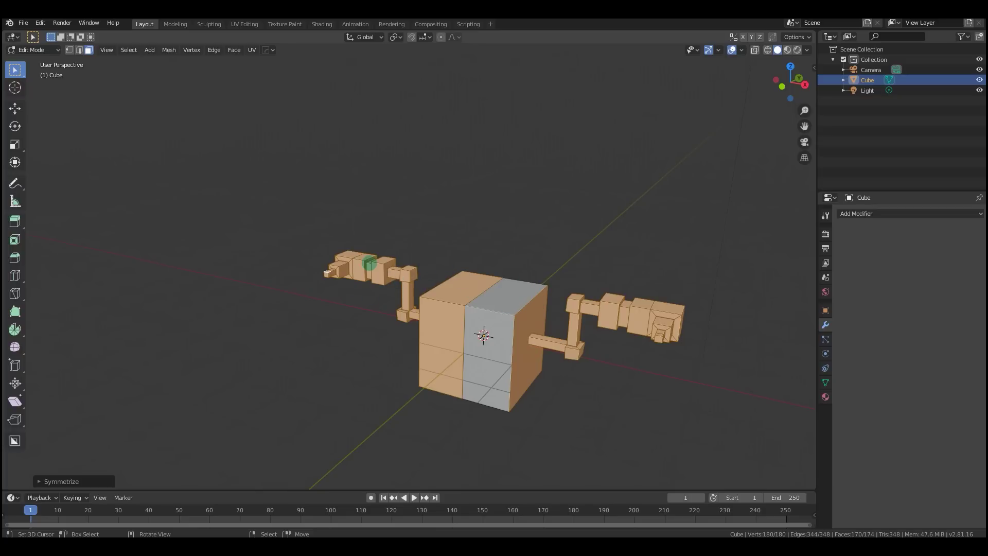
# Keep the Symmetrize direction at -X to +X and set its threshold to 0.1
pyautogui.click(77, 480)
pyautogui.click(112, 466)
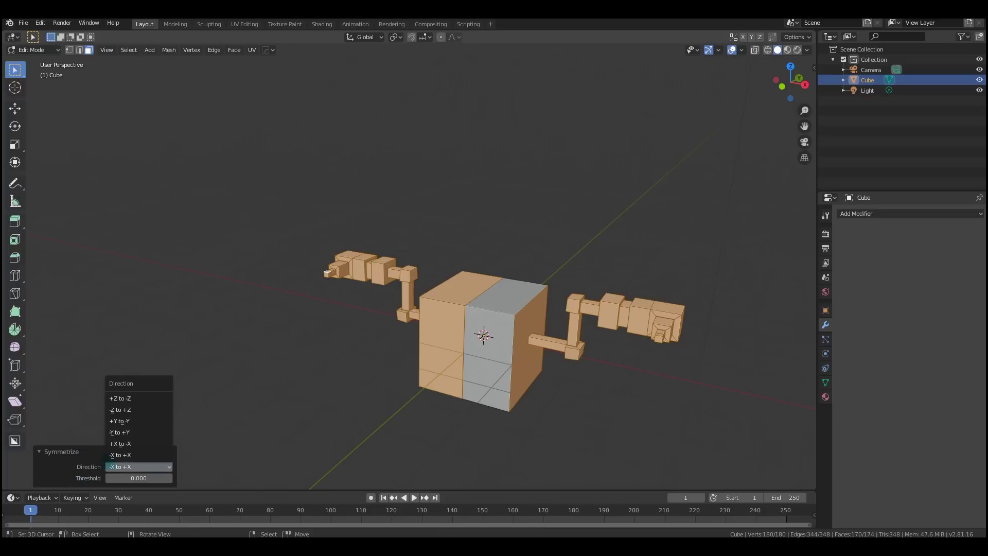
pyautogui.click(113, 467)
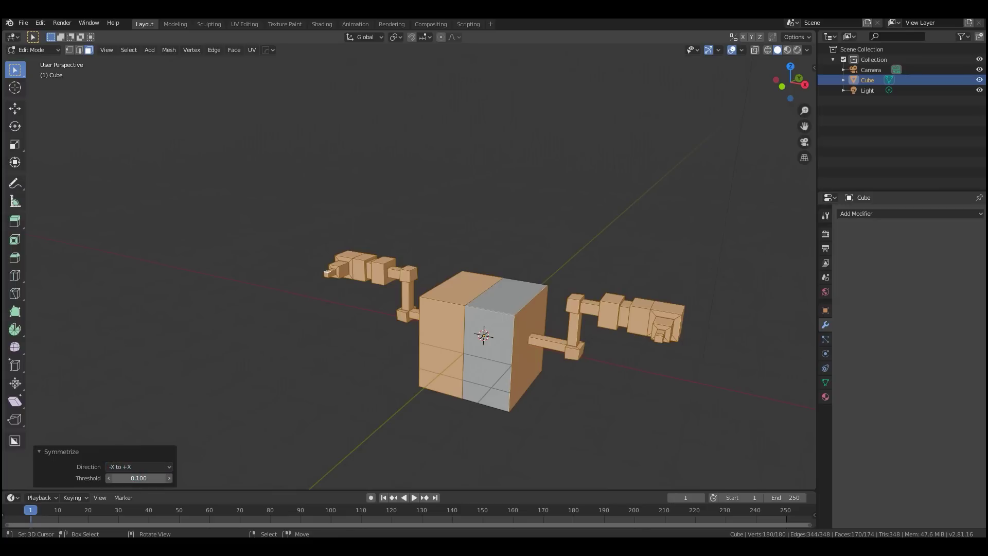
pyautogui.click(88, 451)
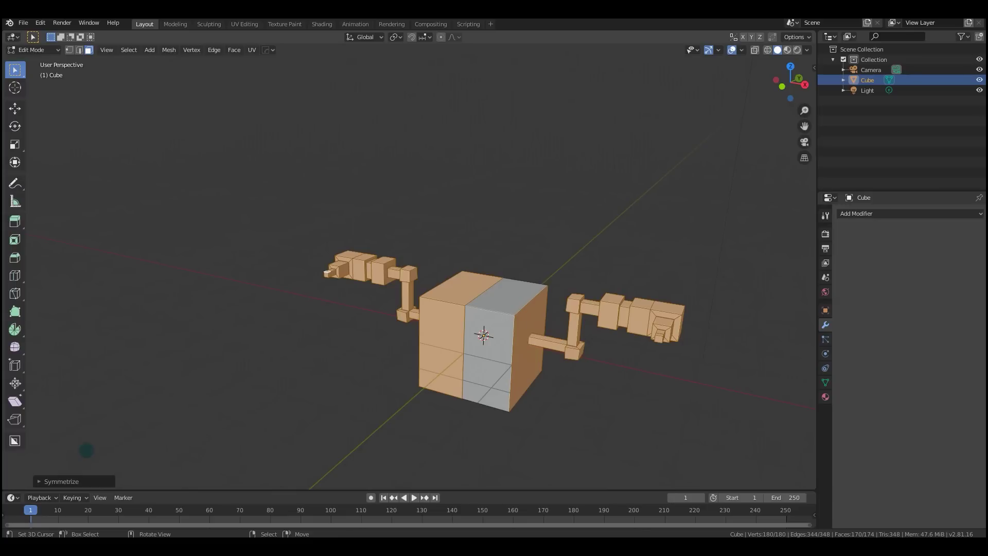
pyautogui.moveTo(649, 267); pyautogui.dragTo(565, 286, button='middle')
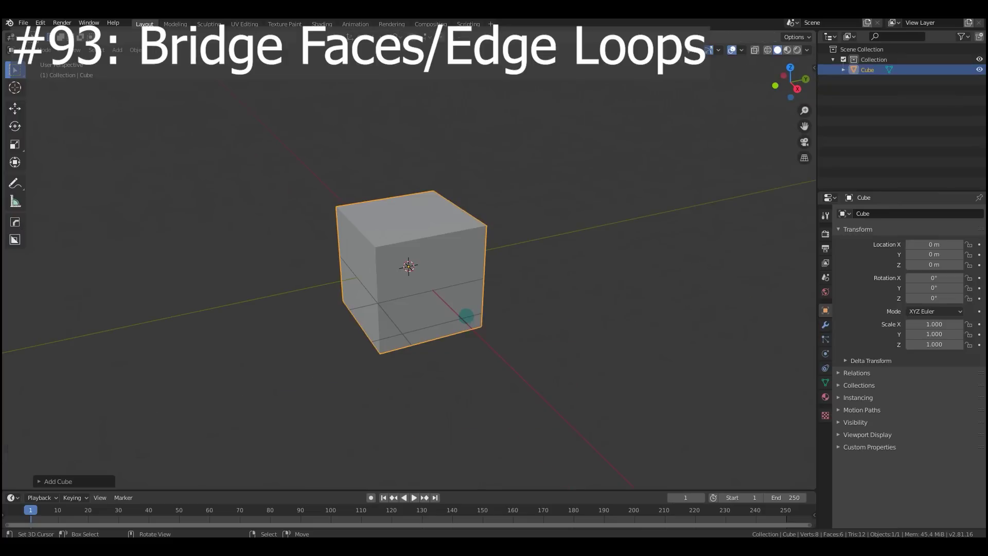
# Duplicate the cube's whole mesh in Edit Mode and place the copy beside the original along Y
pyautogui.scroll(-3, 464, 320)
pyautogui.moveTo(463, 318); pyautogui.dragTo(432, 323, button='middle')
pyautogui.scroll(3, 463, 324)
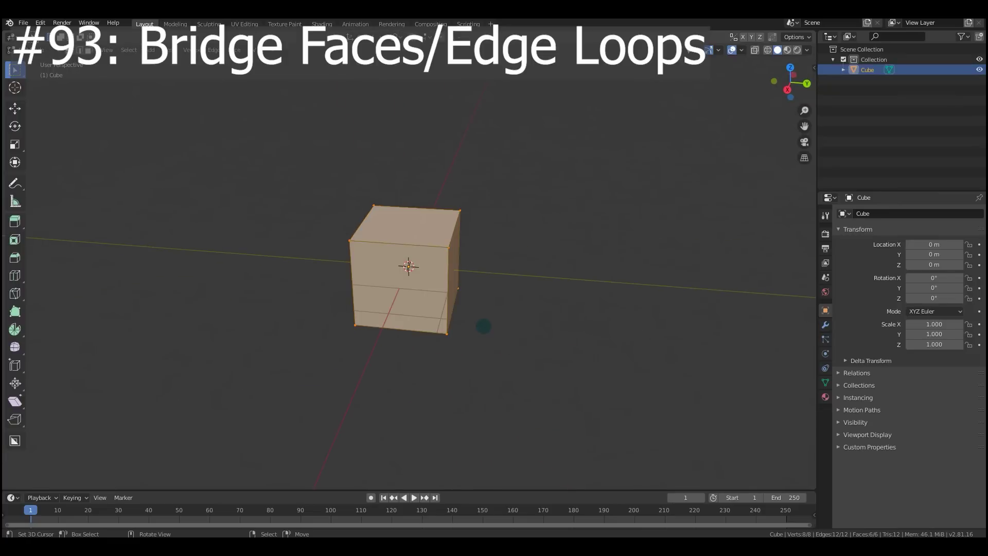
pyautogui.hotkey('shift', 'd')
pyautogui.click(671, 340)
pyautogui.scroll(3, 585, 335)
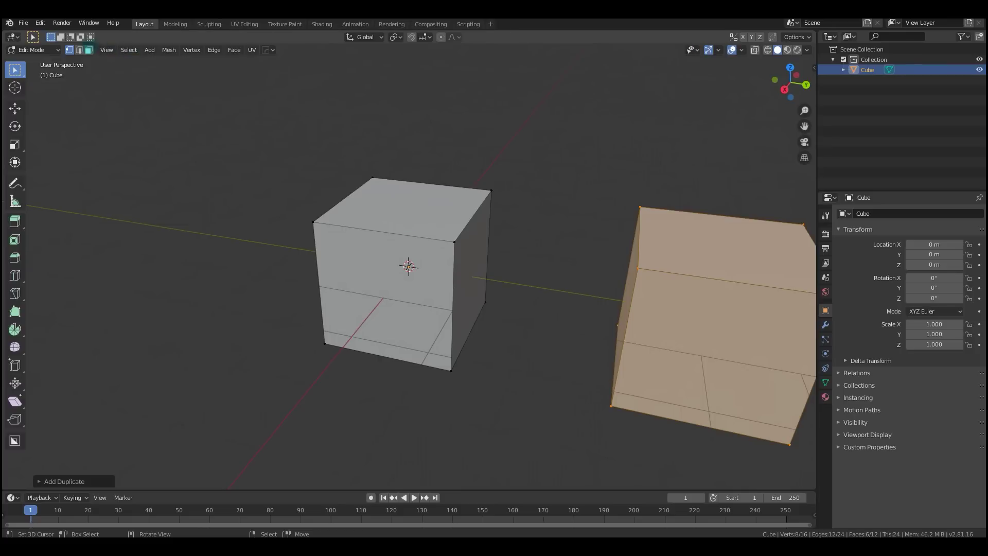
# Select the two facing faces of the cubes and inset them by about 0.55 m
pyautogui.press('3')
pyautogui.click(470, 276)
pyautogui.moveTo(470, 276); pyautogui.dragTo(578, 273, button='middle')
pyautogui.keyDown('shift'); pyautogui.click(532, 295); pyautogui.keyUp('shift')
pyautogui.press('i')
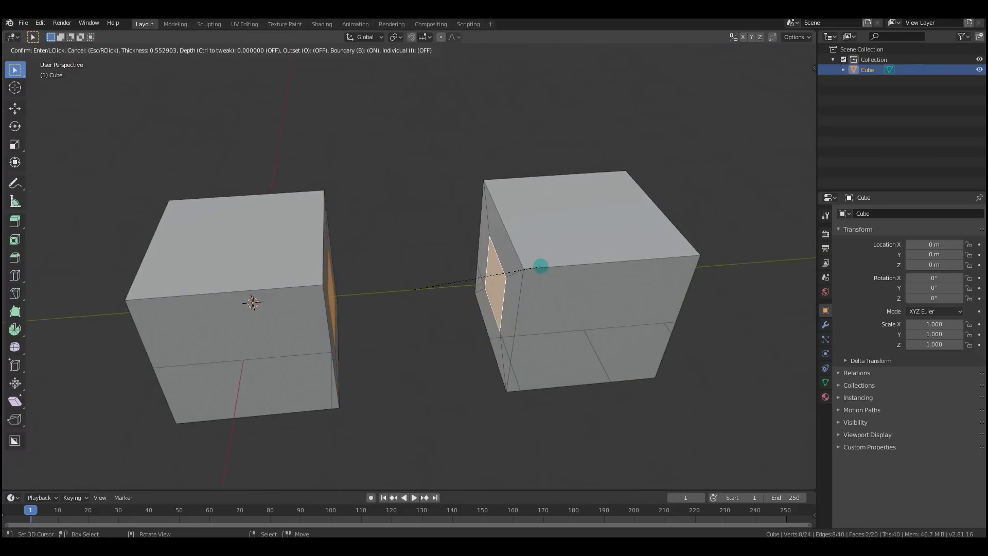
pyautogui.click(541, 266)
# Connect the two inset faces across the gap with Bridge Faces
pyautogui.moveTo(497, 283); pyautogui.dragTo(426, 257, button='middle')
pyautogui.rightClick(425, 260)
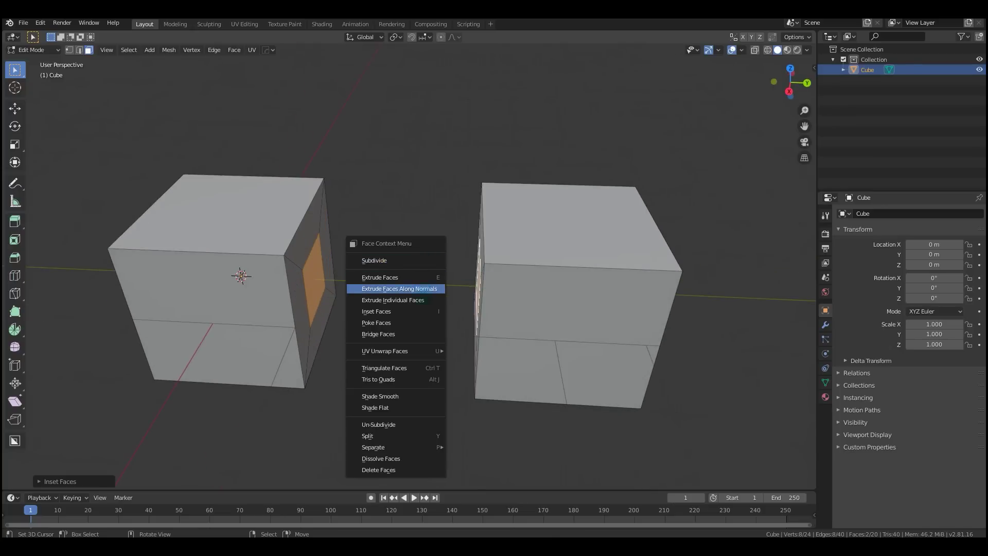
pyautogui.click(405, 334)
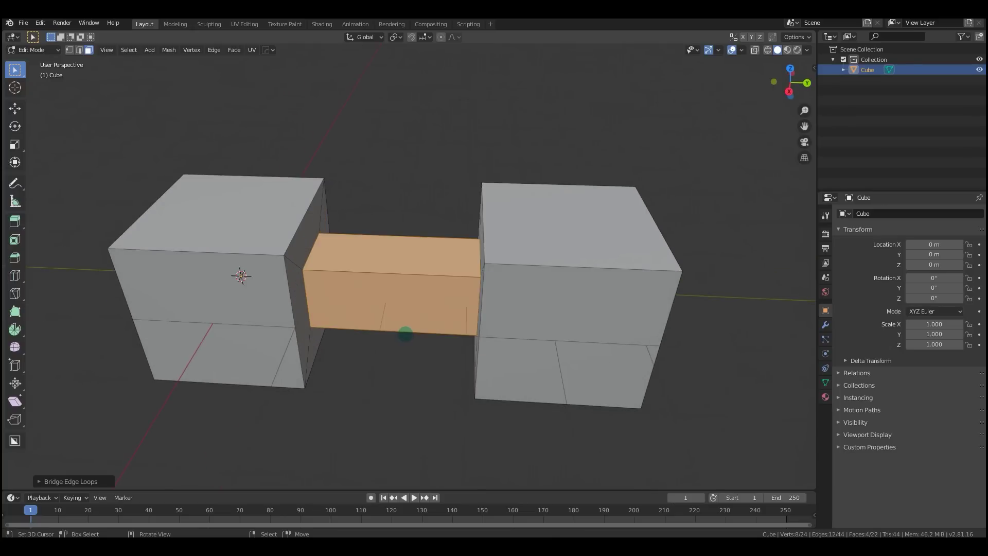
# Inspect the inside of the bridge between the cubes, and undo both the bridge and the inset
pyautogui.moveTo(405, 334); pyautogui.dragTo(251, 203, button='middle')
pyautogui.scroll(8, 448, 278)
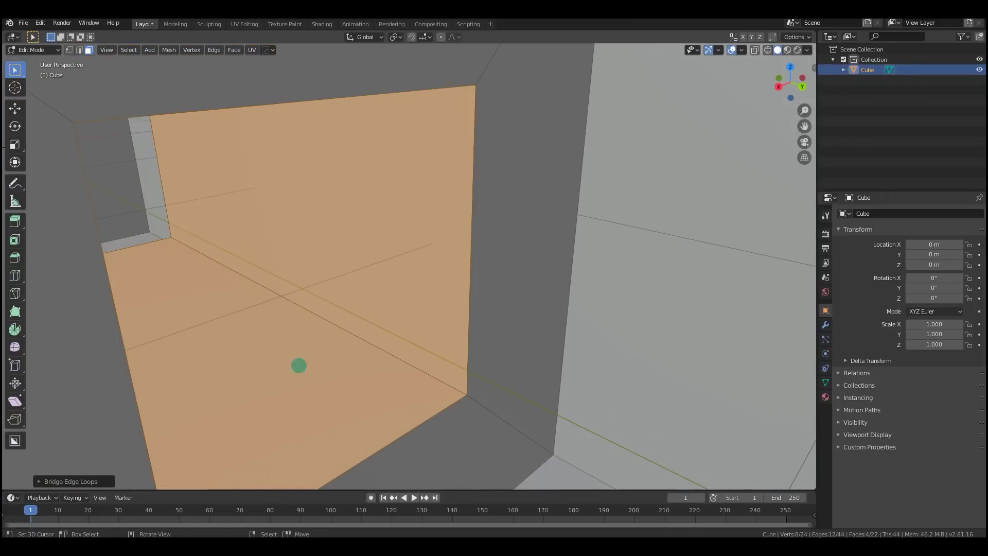
pyautogui.scroll(-5, 299, 365)
pyautogui.moveTo(286, 348); pyautogui.dragTo(408, 336, button='middle')
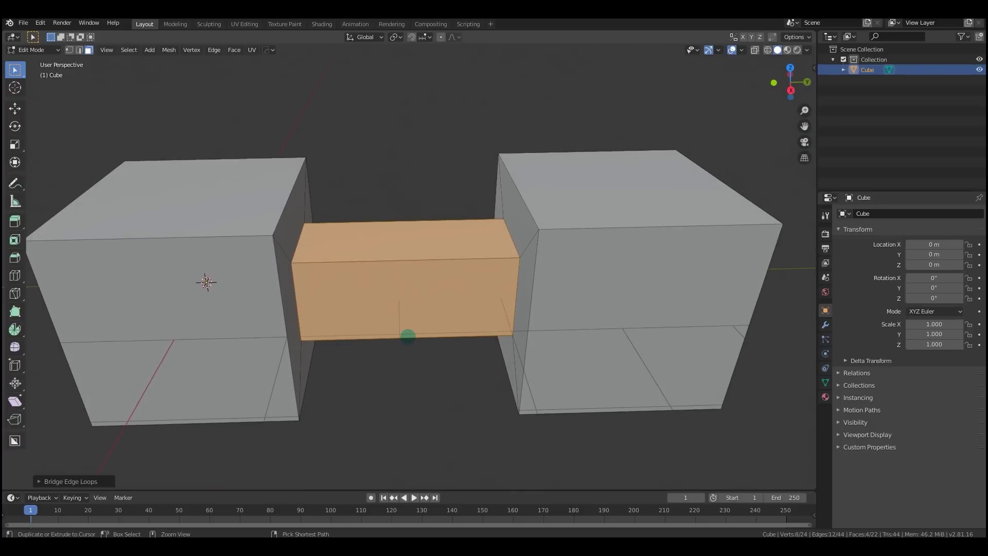
pyautogui.hotkey('ctrl', 'z')
pyautogui.hotkey('ctrl', 'z')
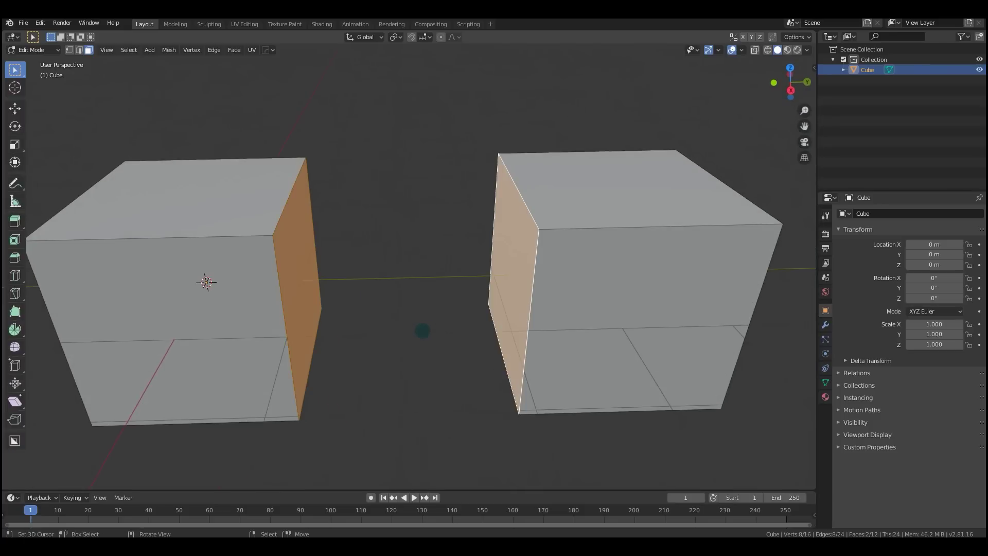
# Select two opposite faces of the original cube and inset them by about 0.4 m
pyautogui.scroll(-3, 422, 331)
pyautogui.moveTo(403, 335); pyautogui.dragTo(319, 302, button='middle')
pyautogui.click(339, 270)
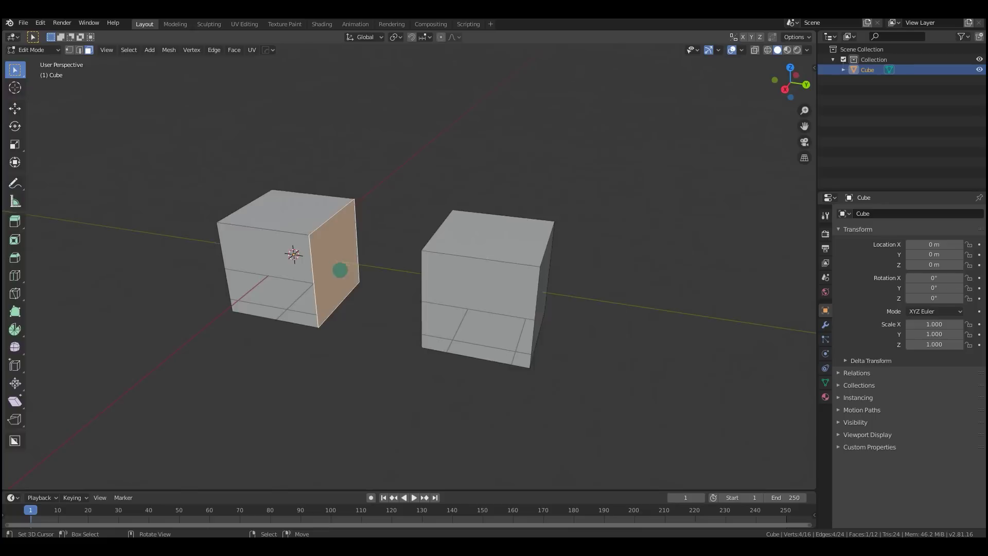
pyautogui.moveTo(340, 270); pyautogui.dragTo(426, 280, button='middle')
pyautogui.keyDown('shift'); pyautogui.click(426, 280); pyautogui.keyUp('shift')
pyautogui.moveTo(483, 309); pyautogui.dragTo(331, 287, button='middle')
pyautogui.scroll(2, 334, 286)
pyautogui.press('i')
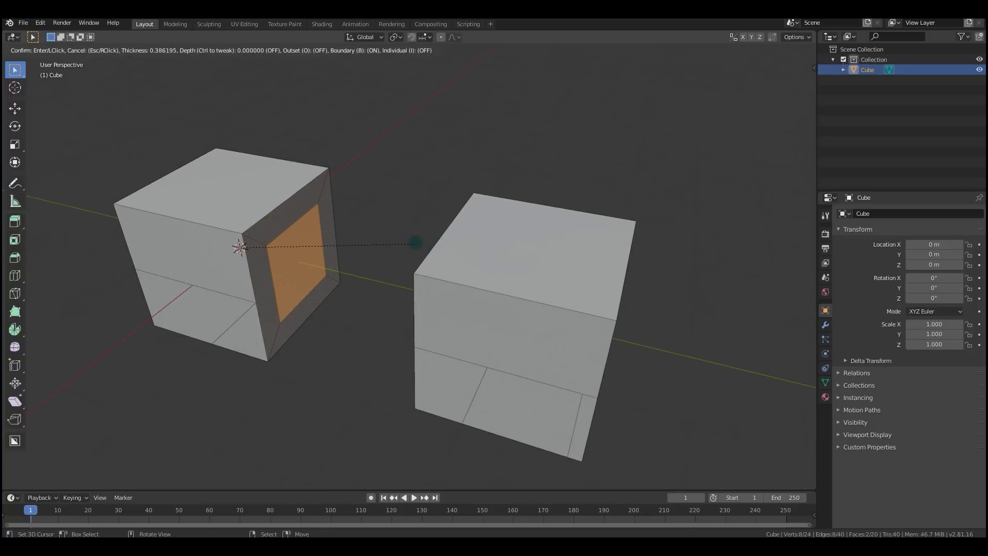
pyautogui.click(414, 242)
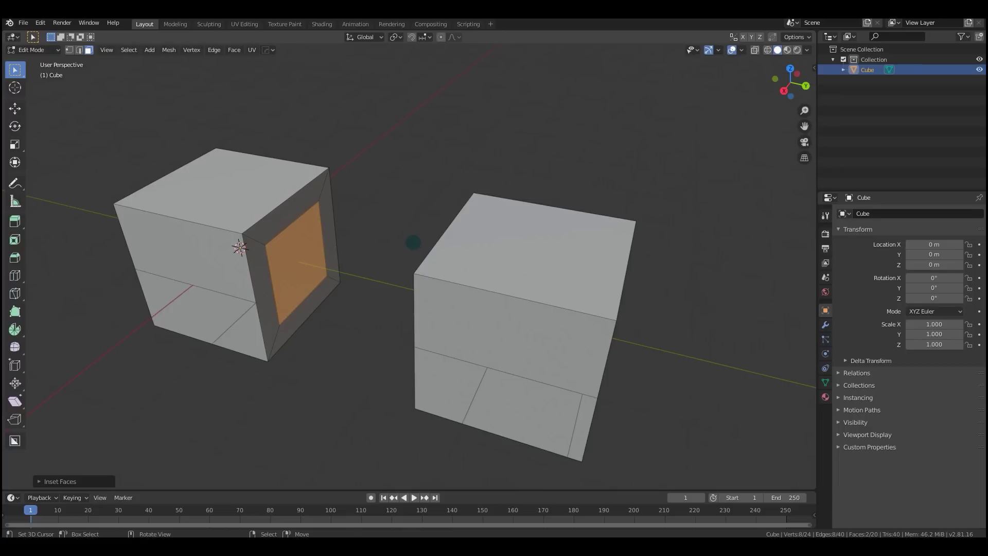
# Bridge the two inset faces to open a tunnel through the cube, and check it in Object Mode
pyautogui.rightClick(413, 242)
pyautogui.click(412, 242)
pyautogui.press('Tab')
pyautogui.moveTo(412, 243); pyautogui.dragTo(325, 269, button='middle')
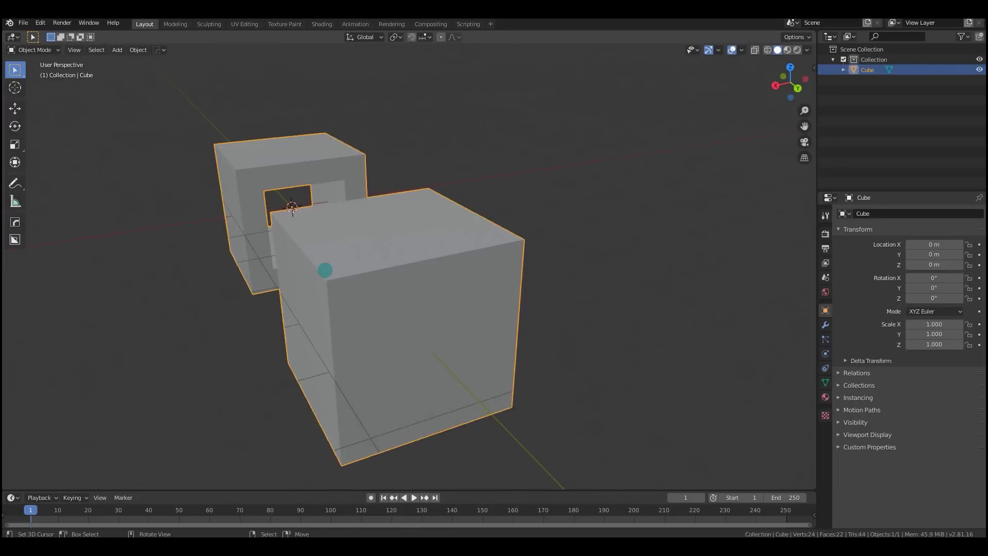
pyautogui.scroll(3, 355, 272)
pyautogui.moveTo(384, 273); pyautogui.dragTo(423, 257, button='middle')
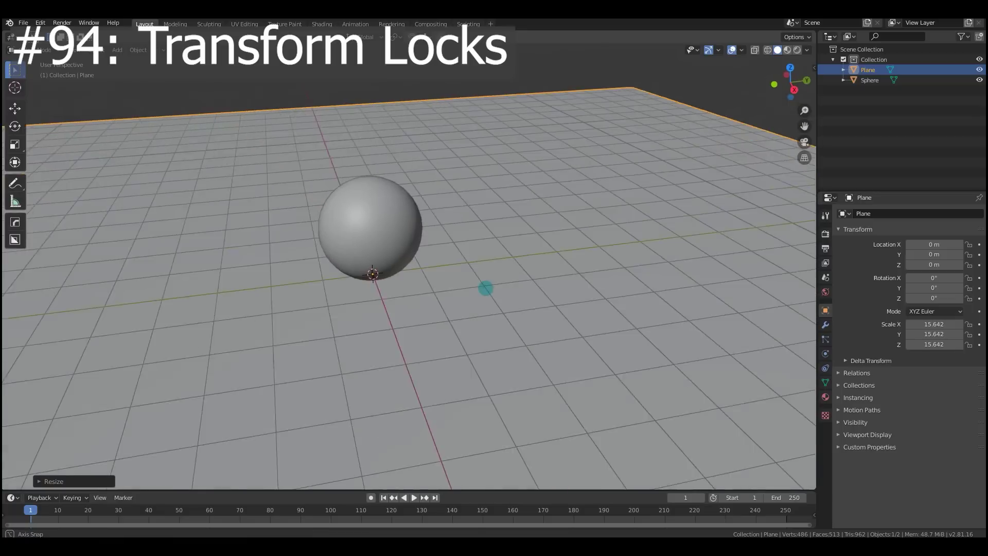
# Show the sphere's transform properties in the viewport and lock its Z location
pyautogui.moveTo(486, 287); pyautogui.dragTo(523, 285, button='middle')
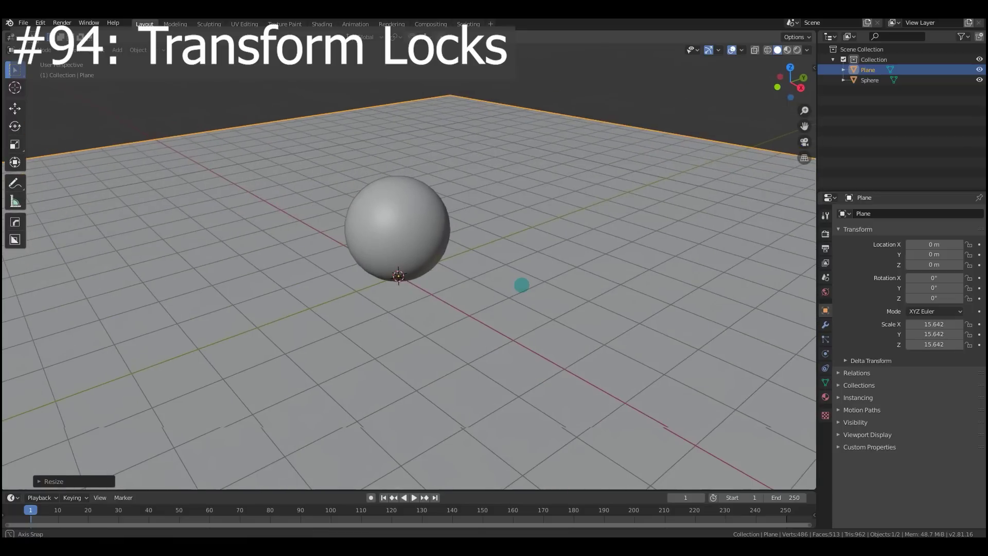
pyautogui.click(410, 225)
pyautogui.press('n')
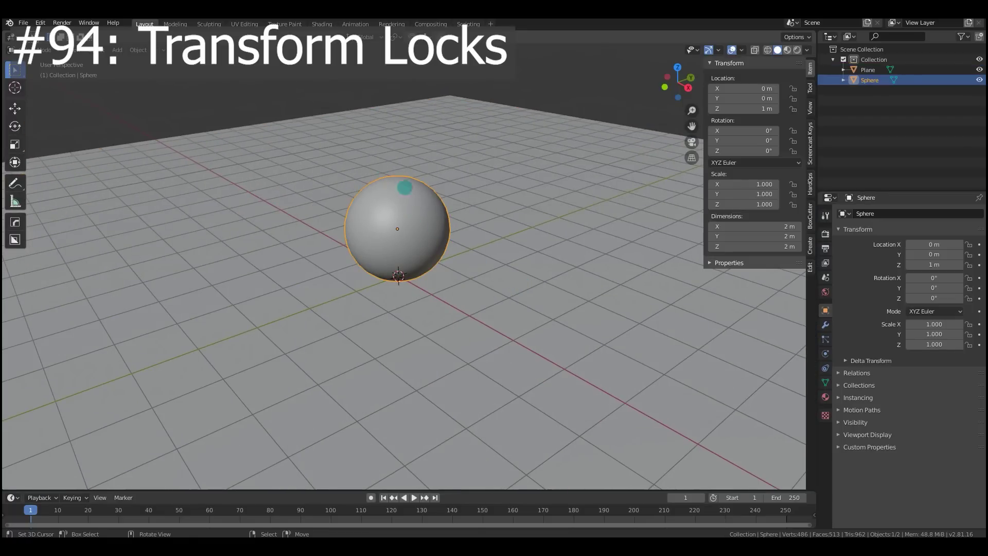
pyautogui.moveTo(480, 208); pyautogui.dragTo(466, 183, button='middle')
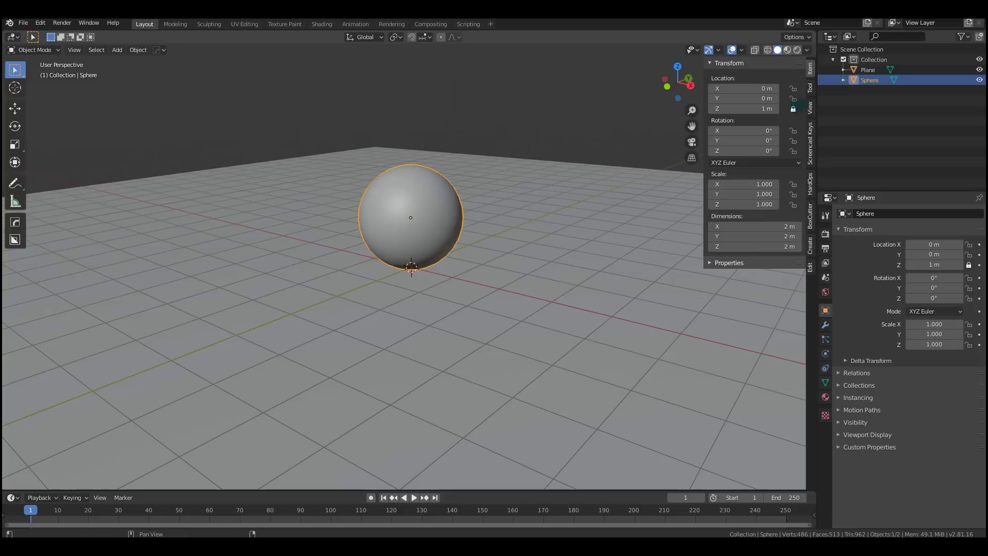
# Try to move the sphere along Z with its Z location locked, and move it freely across the plane
pyautogui.press('g')
pyautogui.press('z')
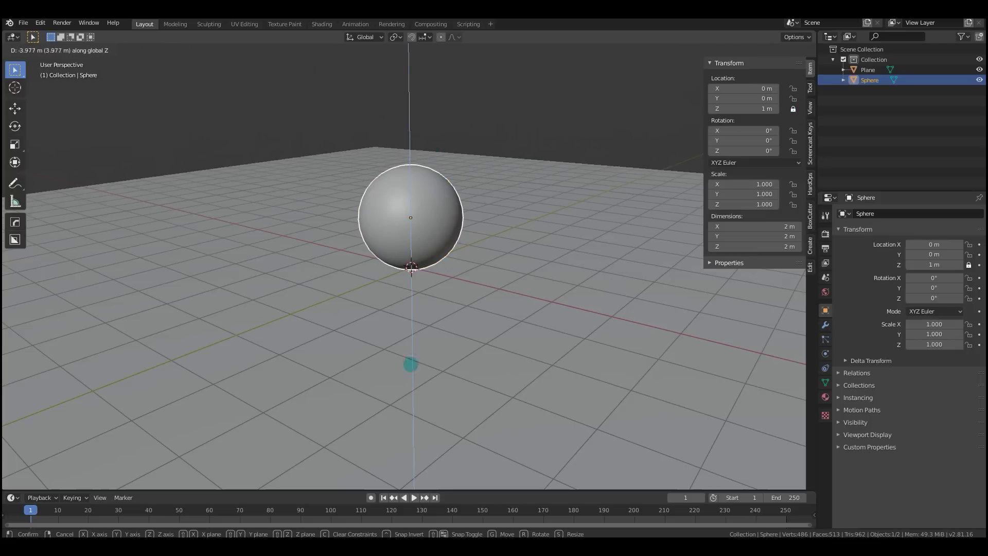
pyautogui.click(408, 223)
pyautogui.scroll(-4, 429, 213)
pyautogui.press('g')
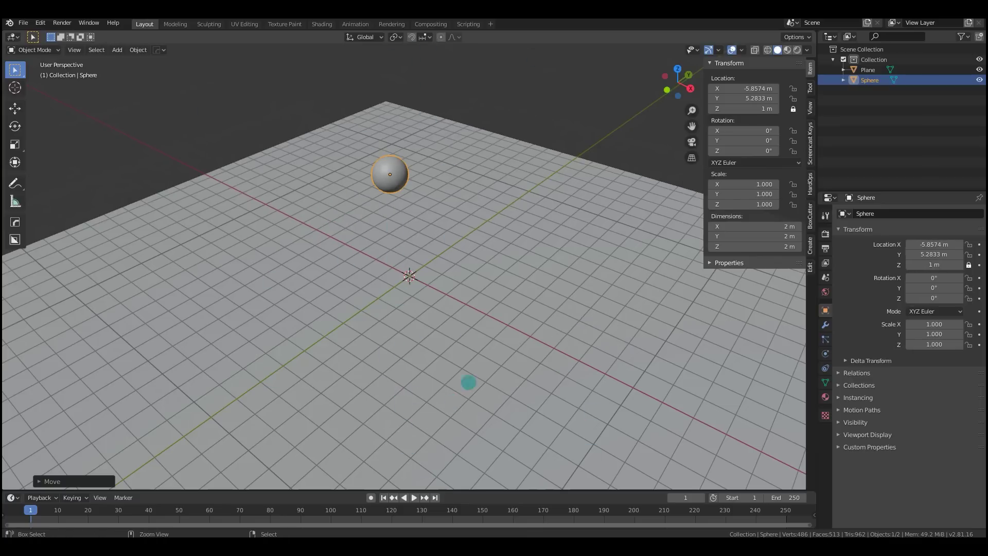
pyautogui.rightClick(466, 383)
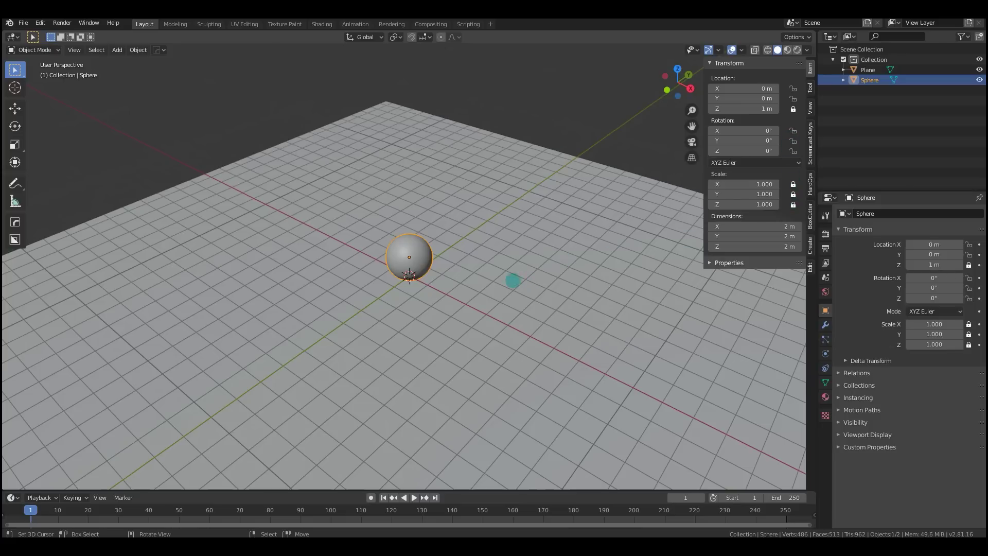
# Try to scale the sphere with its X, Y and Z scale locked, and hide the viewport's transform properties
pyautogui.press('s')
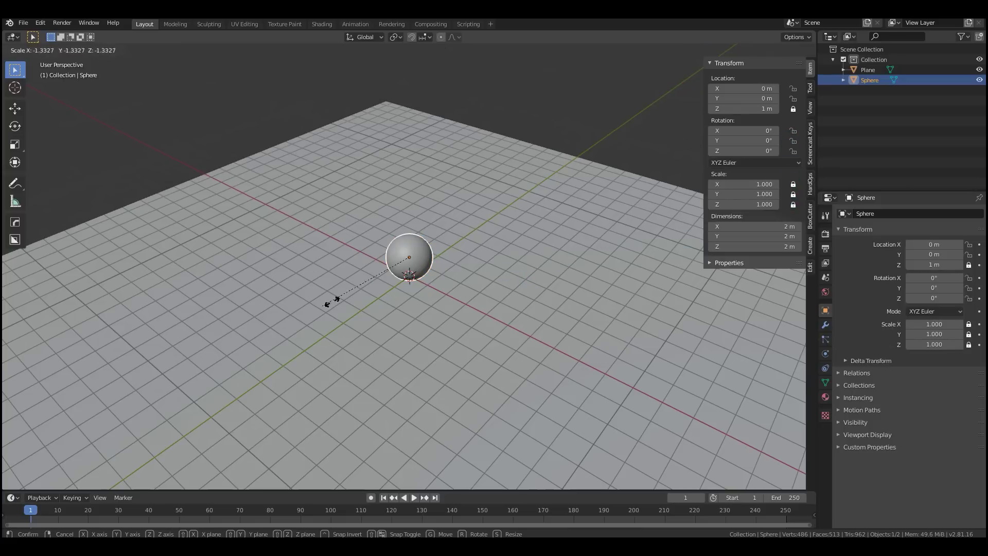
pyautogui.rightClick(493, 280)
pyautogui.press('n')
# Move the sphere freely across the plane with its Z location locked, and undo the move
pyautogui.keyDown('ctrl'); pyautogui.moveTo(578, 300); pyautogui.dragTo(506, 296, button='middle'); pyautogui.keyUp('ctrl')
pyautogui.press('g')
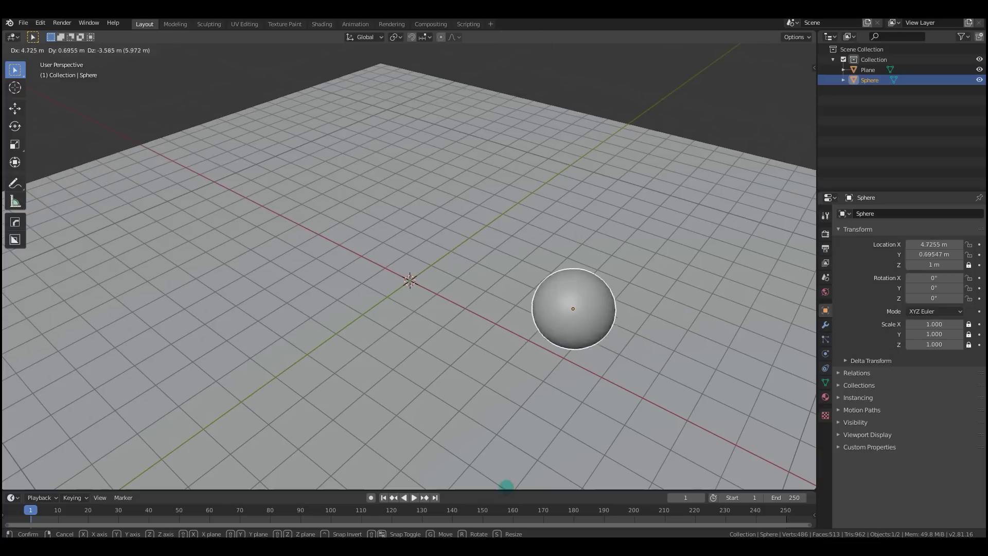
pyautogui.click(439, 468)
pyautogui.hotkey('ctrl', 'z')
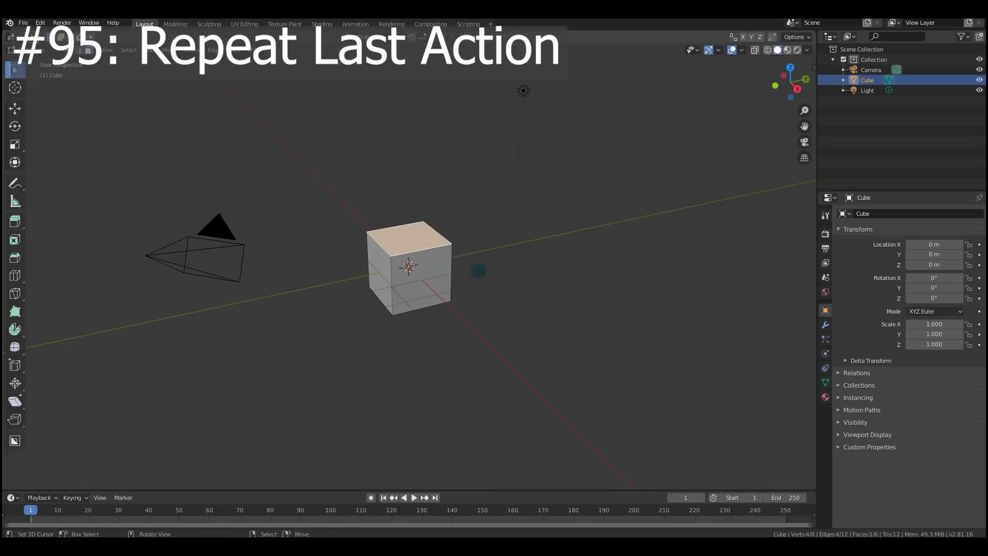
# Extrude the cube's top face upward by 1 m
pyautogui.scroll(-1, 460, 263)
pyautogui.press('e')
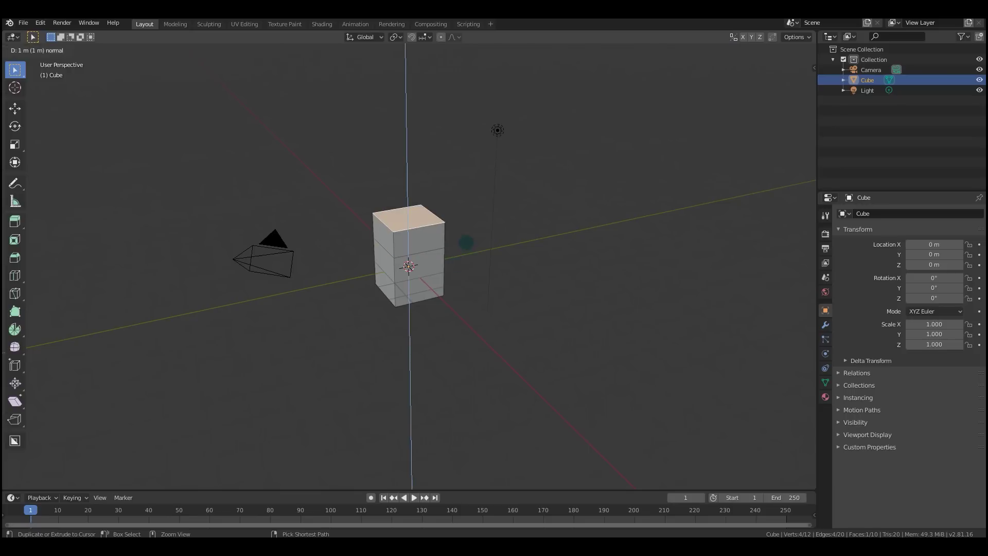
pyautogui.click(466, 241)
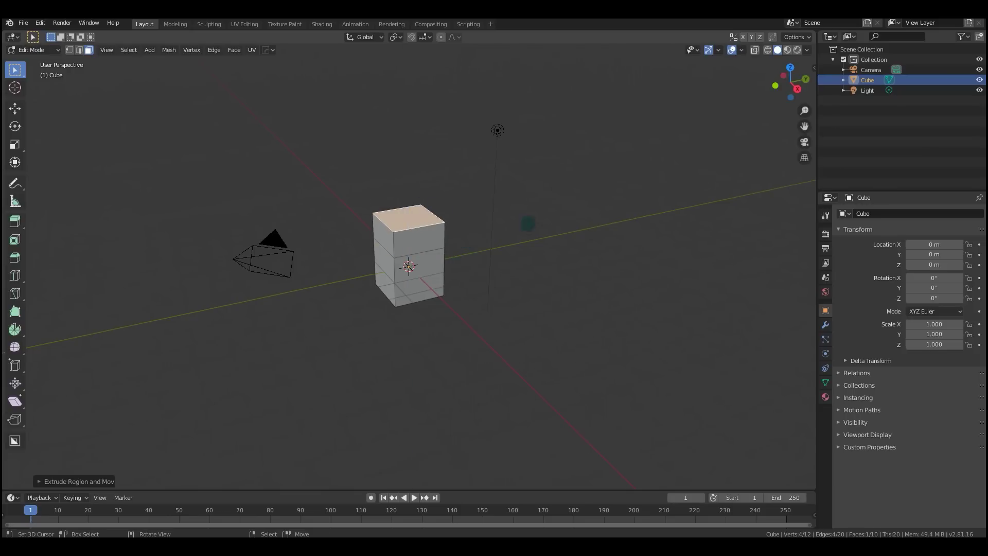
# Repeat the 1 m extrusion of the top face fourteen times to build a tall segmented column
pyautogui.hotkey('shift', 'r')
pyautogui.hotkey('shift', 'r')
pyautogui.hotkey('shift', 'r')
pyautogui.hotkey('shift', 'r')
pyautogui.hotkey('shift', 'r')
pyautogui.hotkey('shift', 'r')
pyautogui.hotkey('shift', 'r')
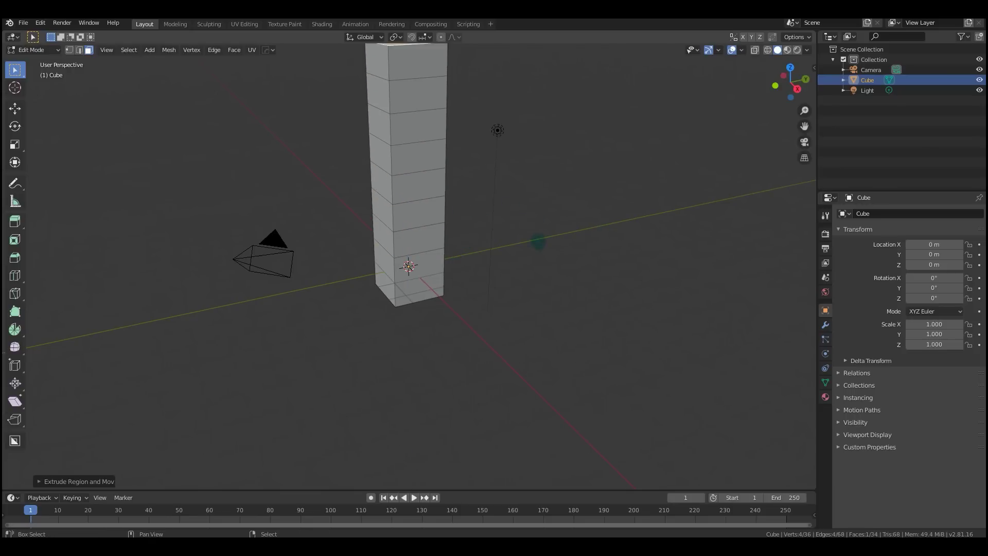
pyautogui.scroll(-3, 409, 263)
pyautogui.scroll(-1, 506, 232)
pyautogui.hotkey('shift', 'r')
pyautogui.hotkey('shift', 'r')
pyautogui.hotkey('shift', 'r')
pyautogui.hotkey('shift', 'r')
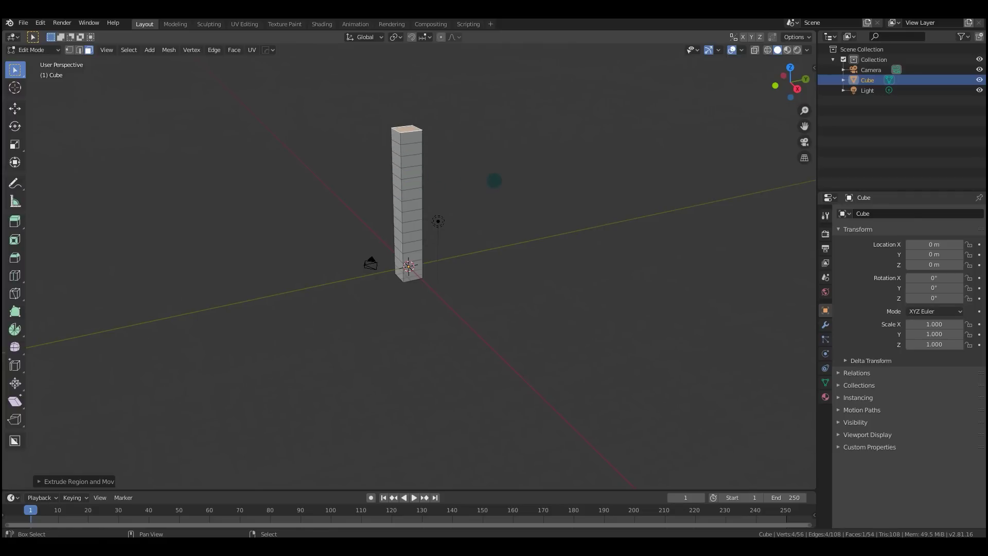
pyautogui.scroll(-1, 559, 192)
pyautogui.hotkey('shift', 'r')
pyautogui.hotkey('shift', 'r')
pyautogui.hotkey('shift', 'r')
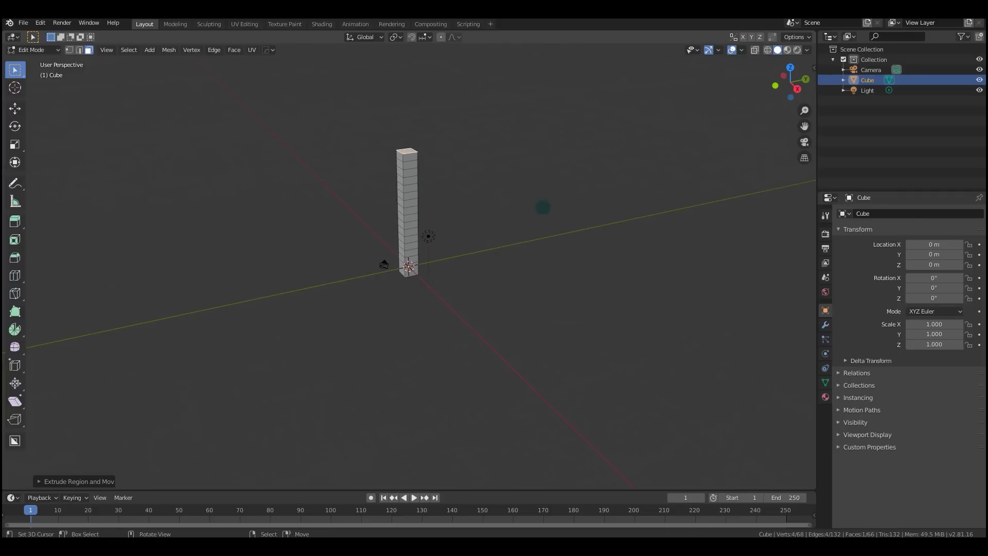
pyautogui.scroll(3, 503, 269)
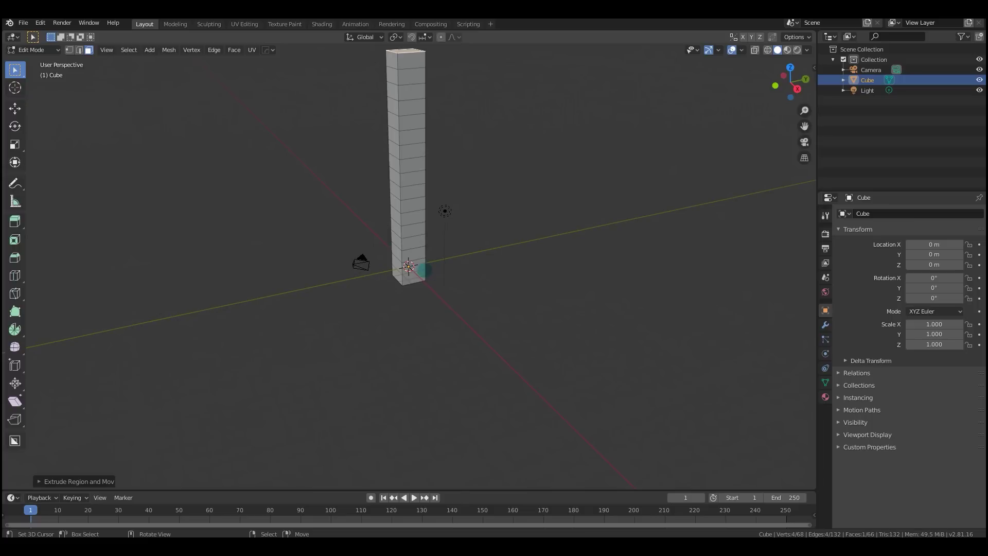
pyautogui.scroll(-3, 409, 216)
# Switch to Object Mode and move the column 0.5 m along the X axis
pyautogui.press('Tab')
pyautogui.write('gx')
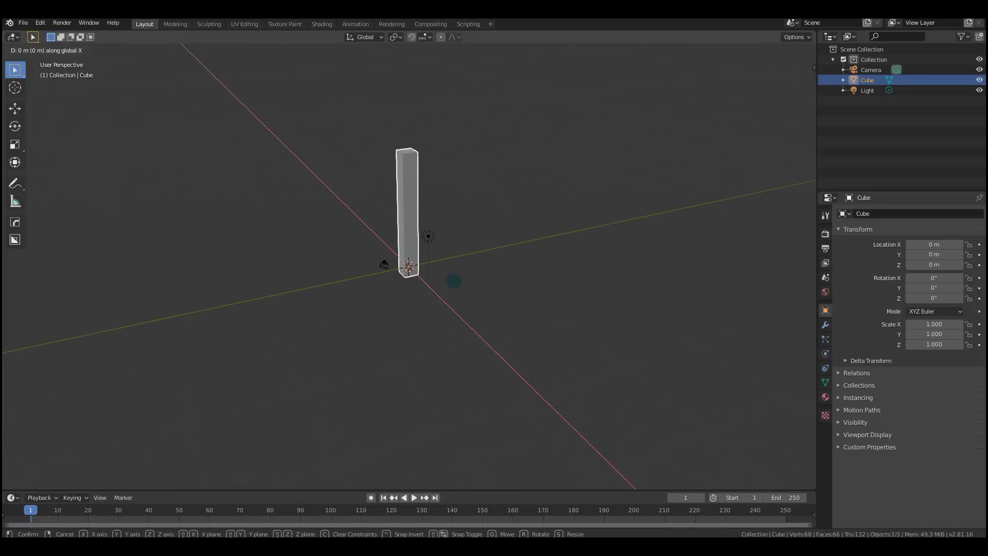
pyautogui.write('0.5')
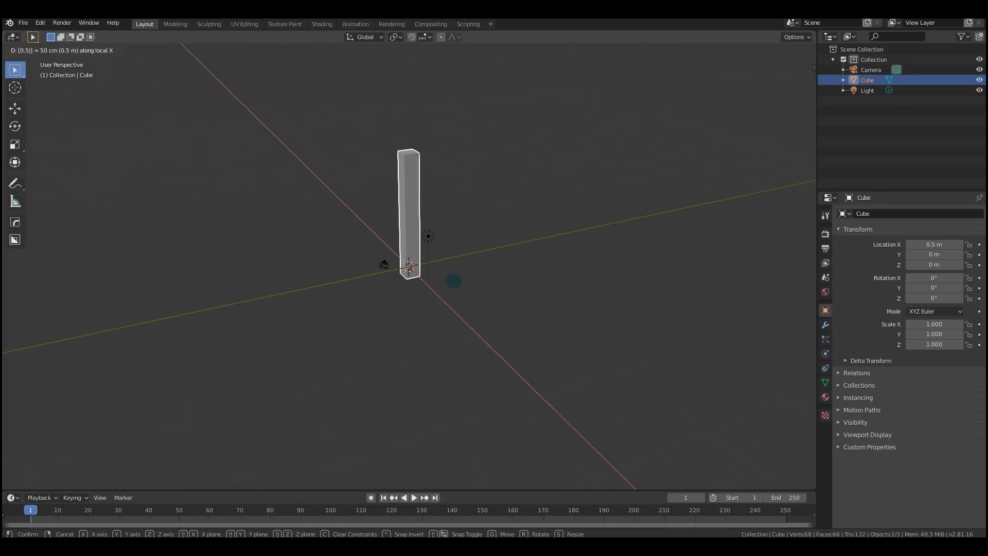
pyautogui.press('Return')
# Repeat the 0.5 m move until the column reaches an X location of 20.5 m
pyautogui.hotkey('shift', 'r')
pyautogui.hotkey('shift', 'r')
pyautogui.hotkey('shift', 'r')
pyautogui.hotkey('shift', 'r')
pyautogui.hotkey('shift', 'r')
pyautogui.hotkey('shift', 'r')
pyautogui.hotkey('shift', 'r')
pyautogui.hotkey('shift', 'r')
pyautogui.hotkey('shift', 'r')
pyautogui.hotkey('shift', 'r')
pyautogui.hotkey('shift', 'r')
pyautogui.hotkey('shift', 'r')
pyautogui.hotkey('shift', 'r')
pyautogui.hotkey('shift', 'r')
pyautogui.hotkey('shift', 'r')
pyautogui.hotkey('shift', 'r')
pyautogui.hotkey('shift', 'r')
pyautogui.hotkey('shift', 'r')
pyautogui.hotkey('shift', 'r')
pyautogui.hotkey('shift', 'r')
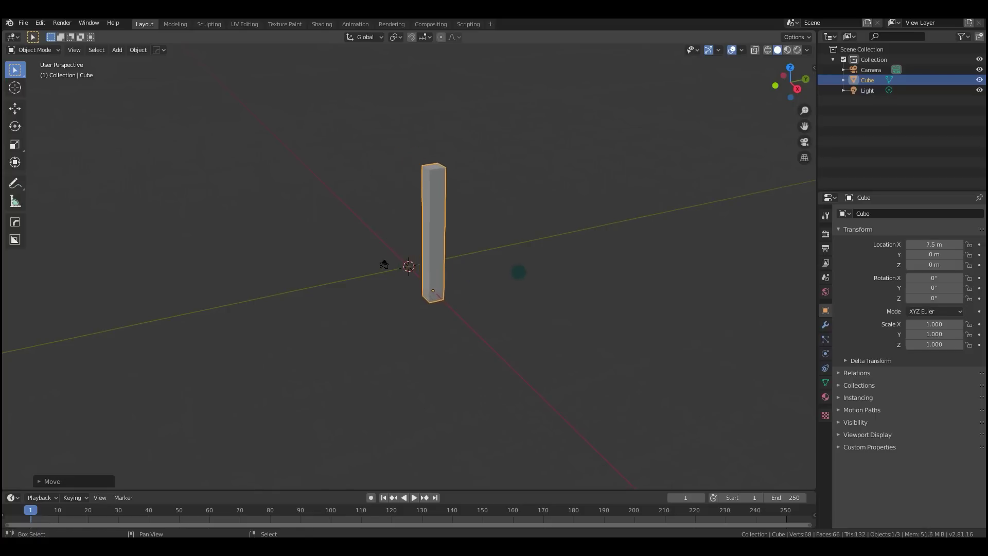
pyautogui.moveTo(545, 309); pyautogui.dragTo(649, 309, button='middle')
pyautogui.hotkey('shift', 'r')
pyautogui.hotkey('shift', 'r')
pyautogui.hotkey('shift', 'r')
pyautogui.hotkey('shift', 'r')
pyautogui.hotkey('shift', 'r')
pyautogui.hotkey('shift', 'r')
pyautogui.hotkey('shift', 'r')
pyautogui.hotkey('shift', 'r')
pyautogui.hotkey('shift', 'r')
pyautogui.hotkey('shift', 'r')
pyautogui.hotkey('shift', 'r')
pyautogui.hotkey('shift', 'r')
pyautogui.hotkey('shift', 'r')
pyautogui.hotkey('shift', 'r')
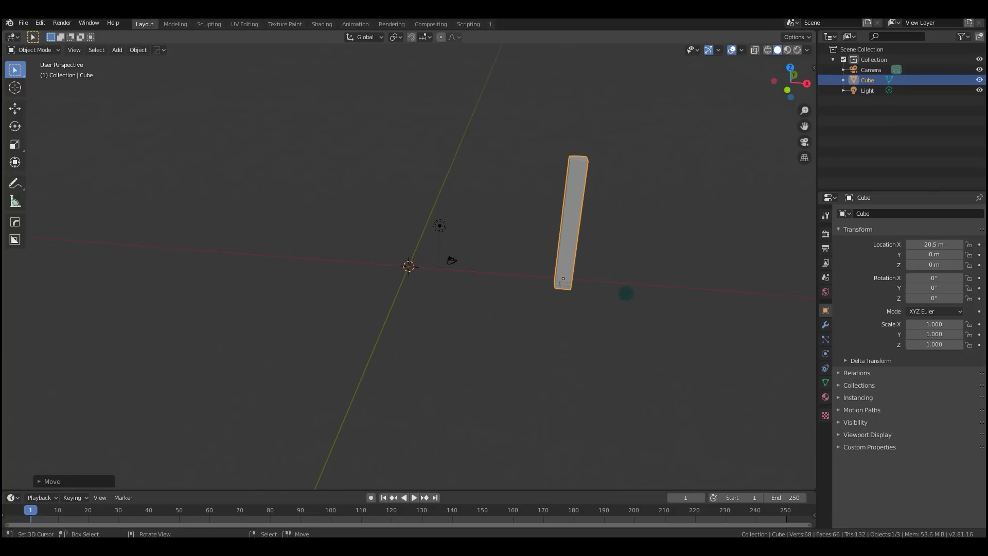
# Clear the column's location and move it freely within the XY plane
pyautogui.moveTo(464, 258); pyautogui.dragTo(515, 247, button='middle')
pyautogui.hotkey('alt', 'g')
pyautogui.press('g')
pyautogui.hotkey('shift', 'z')
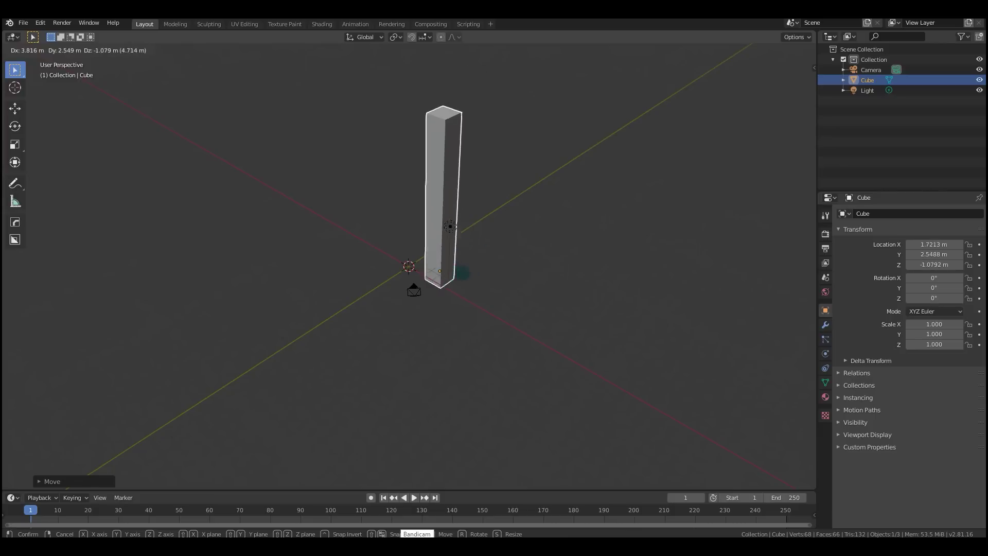
pyautogui.click(604, 235)
# Move the column within the XY plane to about X 21.5 m, Y 23.1 m, and repeat that move
pyautogui.scroll(-2, 520, 259)
pyautogui.press('g')
pyautogui.hotkey('shift', 'z')
pyautogui.click(569, 262)
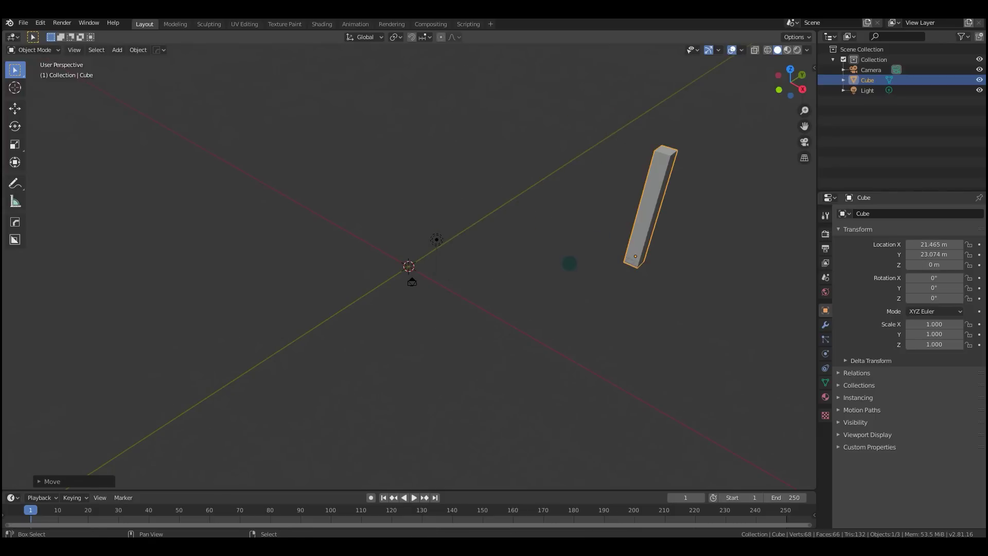
pyautogui.scroll(-2, 574, 265)
pyautogui.scroll(-2, 602, 279)
pyautogui.hotkey('shift', 'r')
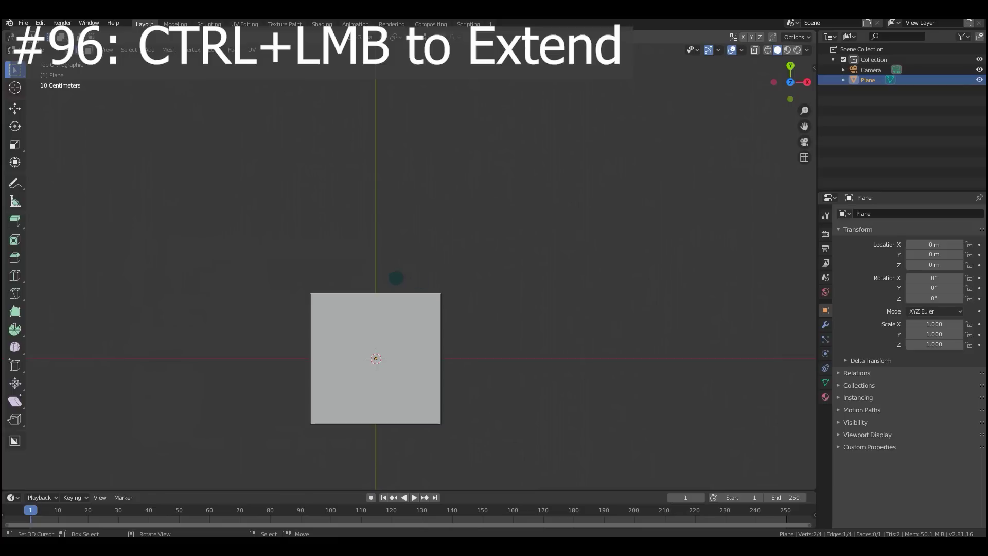
# Extend the plane's upper edge in Top view with four pointer-placed extrusions that curve toward positive X
pyautogui.scroll(-3, 396, 278)
pyautogui.keyDown('shift'); pyautogui.moveTo(447, 261); pyautogui.dragTo(437, 321, button='middle'); pyautogui.keyUp('shift')
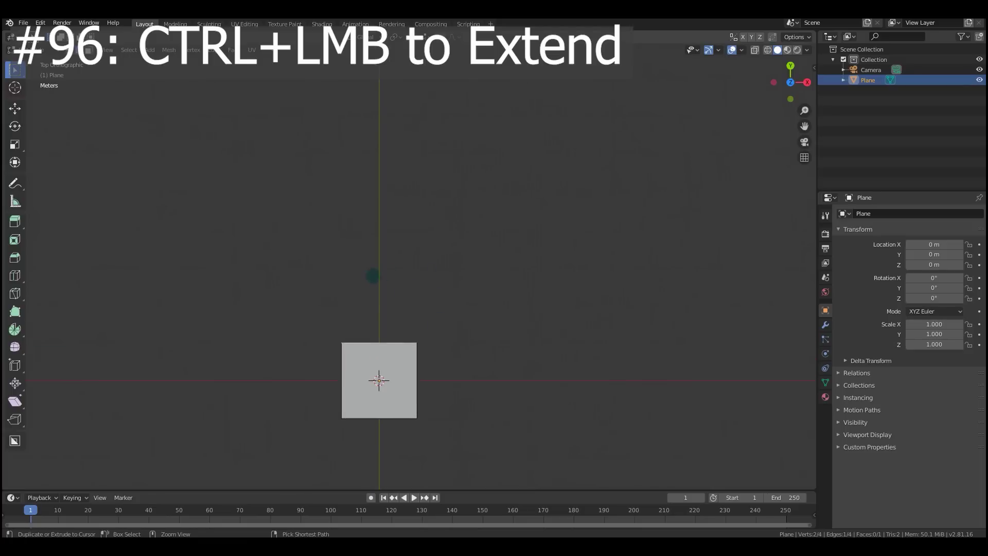
pyautogui.keyDown('ctrl'); pyautogui.click(370, 276); pyautogui.keyUp('ctrl')
pyautogui.keyDown('ctrl'); pyautogui.click(407, 203); pyautogui.keyUp('ctrl')
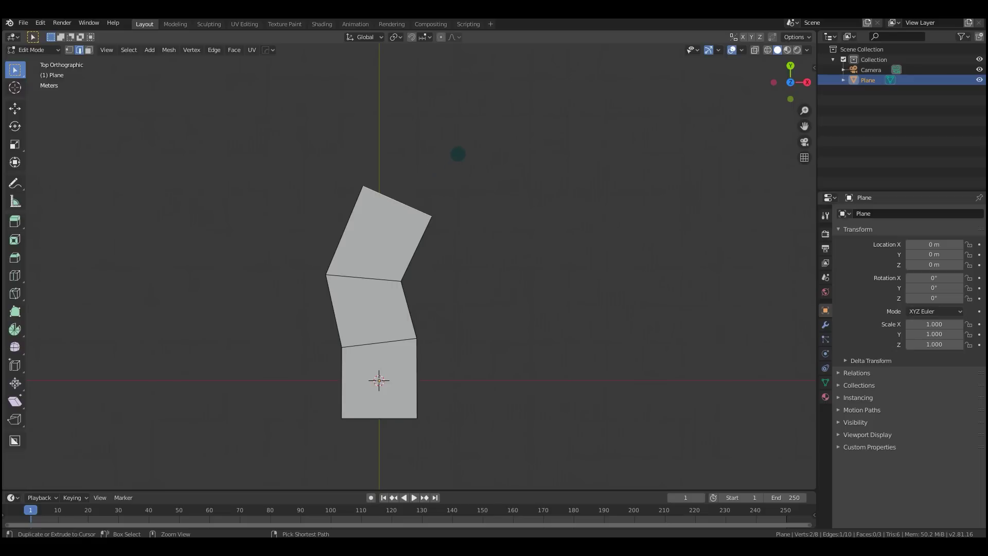
pyautogui.keyDown('ctrl'); pyautogui.click(458, 154); pyautogui.keyUp('ctrl')
pyautogui.keyDown('shift'); pyautogui.moveTo(530, 231); pyautogui.dragTo(514, 258, button='middle'); pyautogui.keyUp('shift')
pyautogui.keyDown('ctrl'); pyautogui.click(535, 256); pyautogui.keyUp('ctrl')
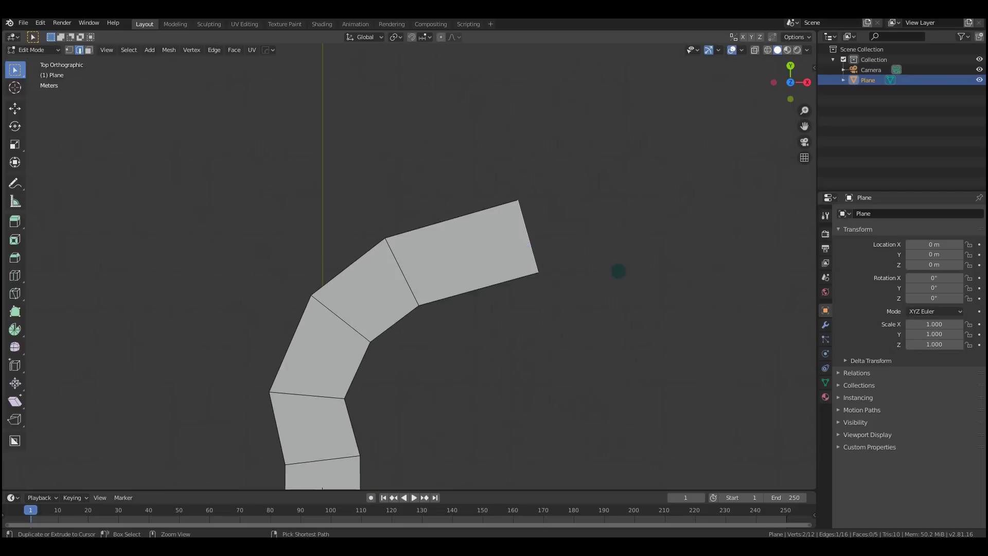
# Extend the strip's end edge with four more segments that run along X and turn up toward positive Y
pyautogui.keyDown('ctrl'); pyautogui.click(621, 266); pyautogui.keyUp('ctrl')
pyautogui.keyDown('ctrl'); pyautogui.click(723, 270); pyautogui.keyUp('ctrl')
pyautogui.keyDown('shift'); pyautogui.moveTo(730, 367); pyautogui.dragTo(586, 402, button='middle'); pyautogui.keyUp('shift')
pyautogui.keyDown('ctrl'); pyautogui.click(689, 246); pyautogui.keyUp('ctrl')
pyautogui.keyDown('ctrl'); pyautogui.click(670, 134); pyautogui.keyUp('ctrl')
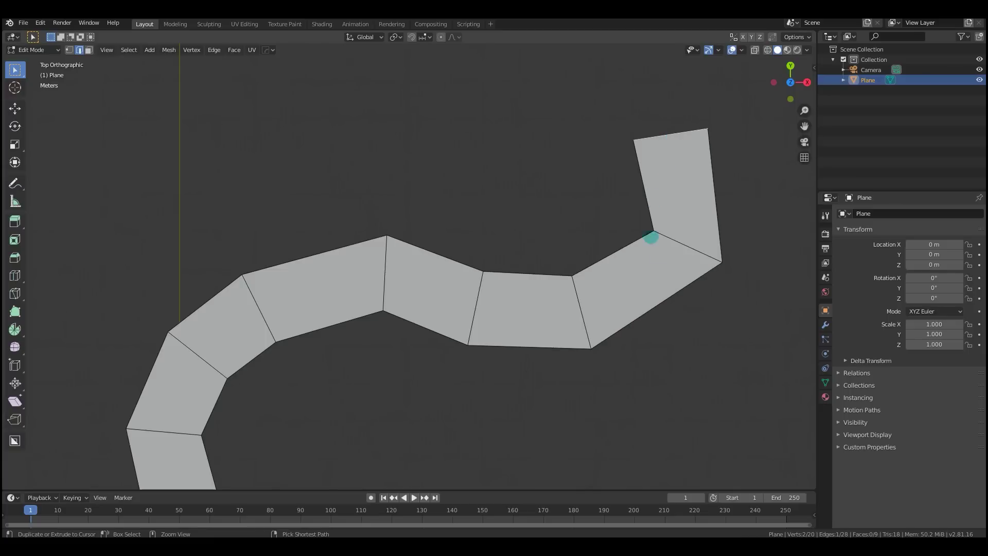
# Add three more segments to the strip's end, going up along Y and bending back toward positive X
pyautogui.keyDown('shift'); pyautogui.moveTo(684, 238); pyautogui.dragTo(627, 357, button='middle'); pyautogui.keyUp('shift')
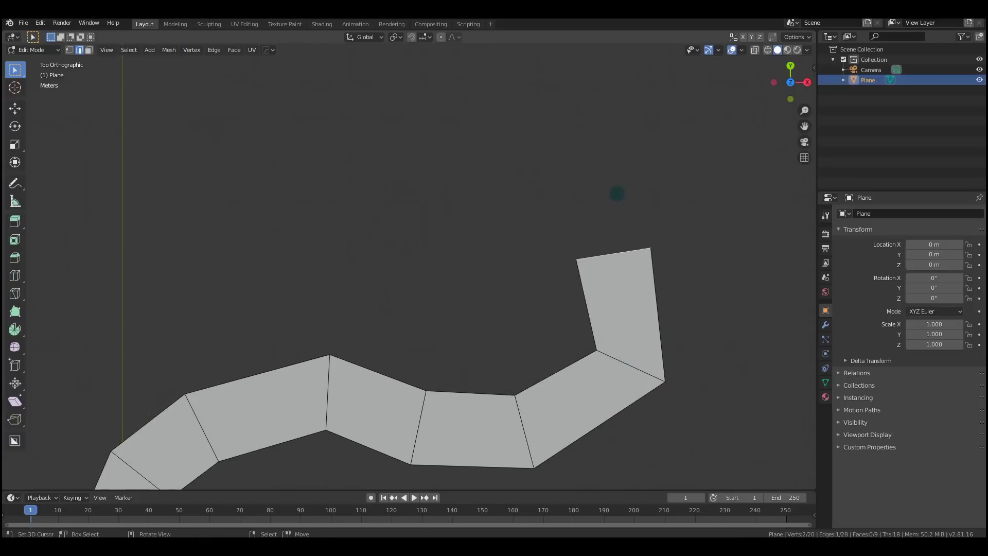
pyautogui.keyDown('ctrl'); pyautogui.click(613, 160); pyautogui.keyUp('ctrl')
pyautogui.keyDown('ctrl'); pyautogui.click(663, 112); pyautogui.keyUp('ctrl')
pyautogui.keyDown('shift'); pyautogui.moveTo(759, 121); pyautogui.dragTo(701, 160, button='middle'); pyautogui.keyUp('shift')
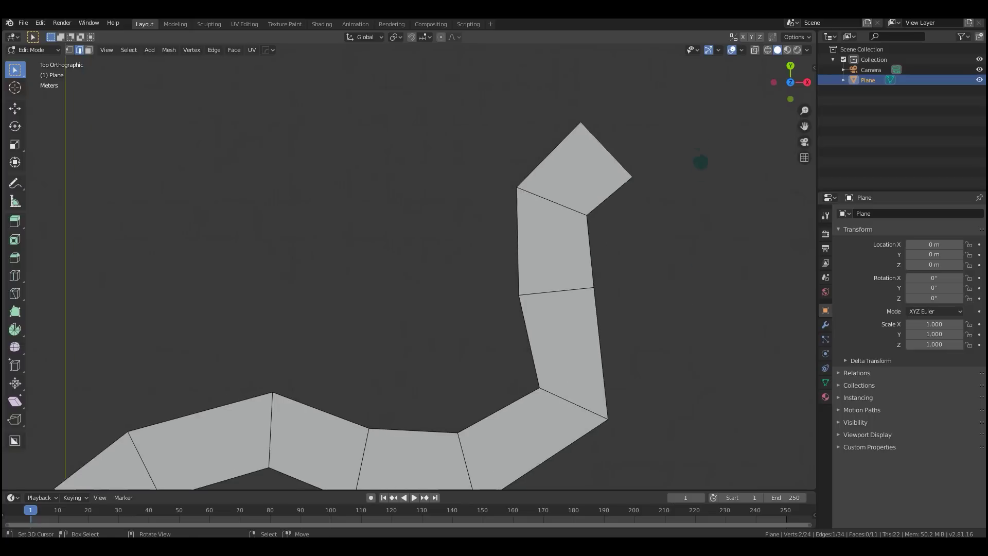
pyautogui.keyDown('ctrl'); pyautogui.click(706, 115); pyautogui.keyUp('ctrl')
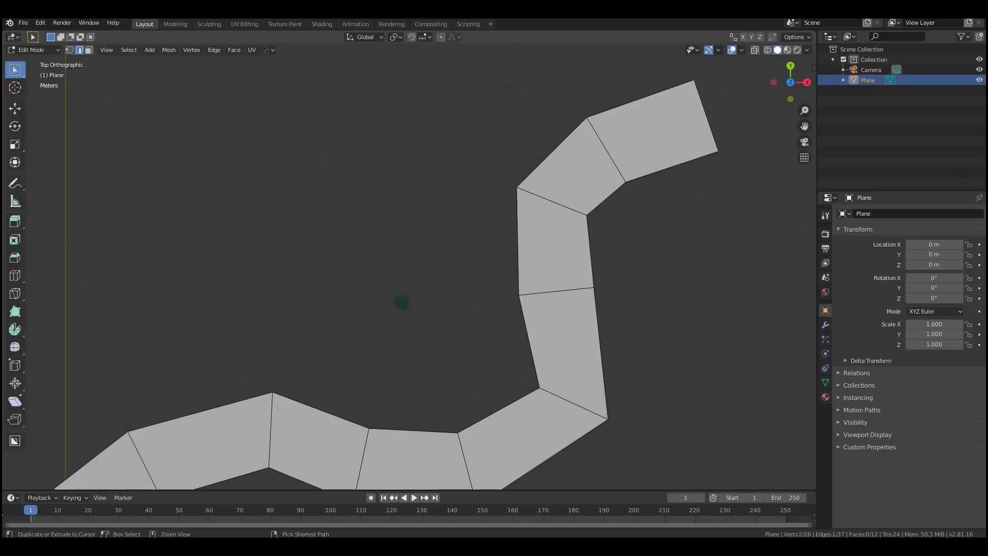
# Try extruding the strip's end edge to distant points, and undo the last extrusion
pyautogui.keyDown('ctrl'); pyautogui.click(402, 302); pyautogui.keyUp('ctrl')
pyautogui.keyDown('ctrl'); pyautogui.click(730, 287); pyautogui.keyUp('ctrl')
pyautogui.hotkey('ctrl', 'z')
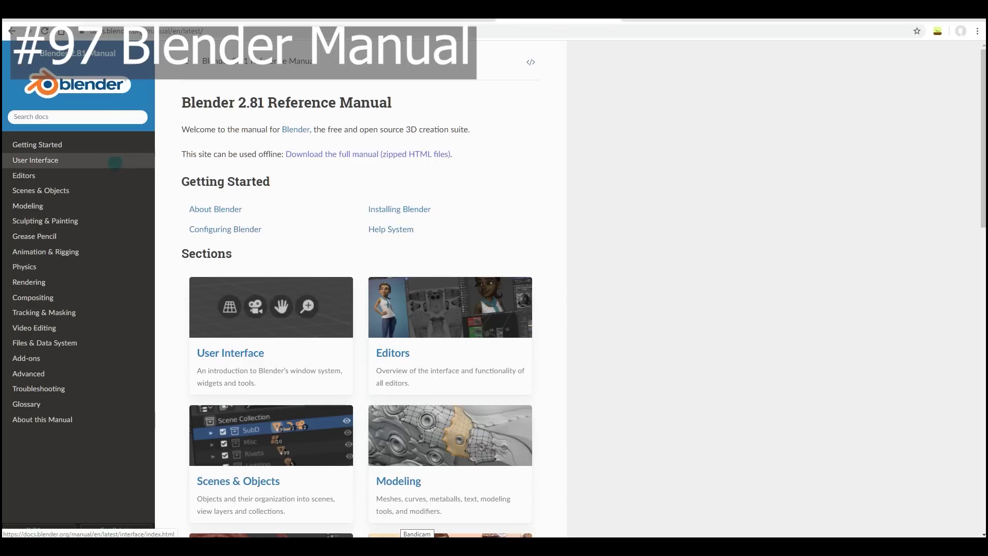
# Switch to the Blender 2.81 manual in the browser, open the Buttons page under User Interface, and read its Radio Buttons section
pyautogui.click(62, 154)
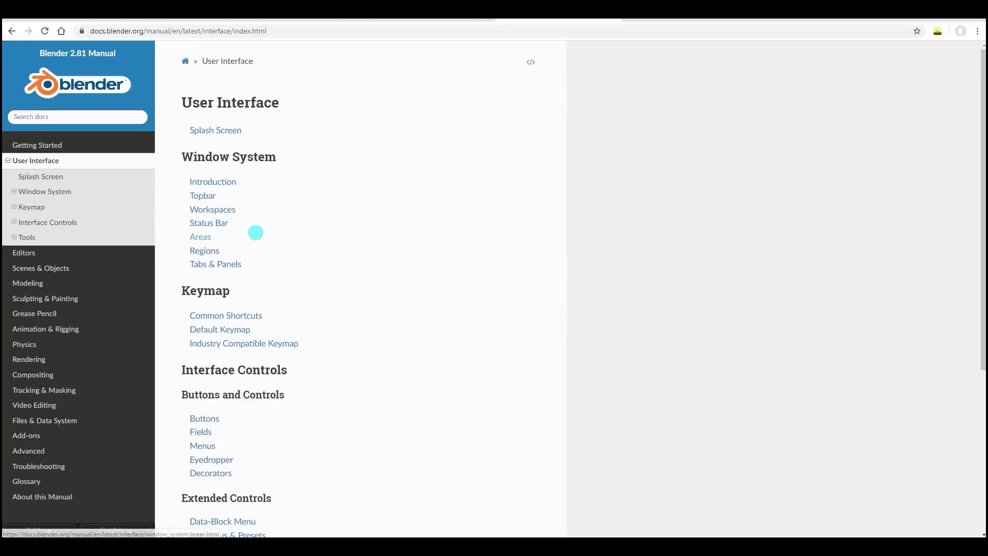
pyautogui.click(212, 417)
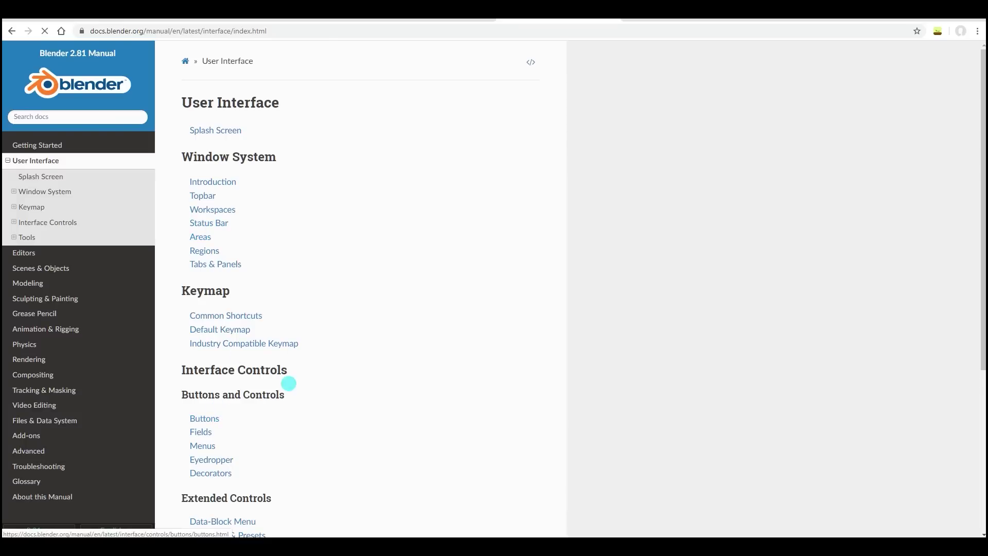
pyautogui.scroll(-2, 392, 335)
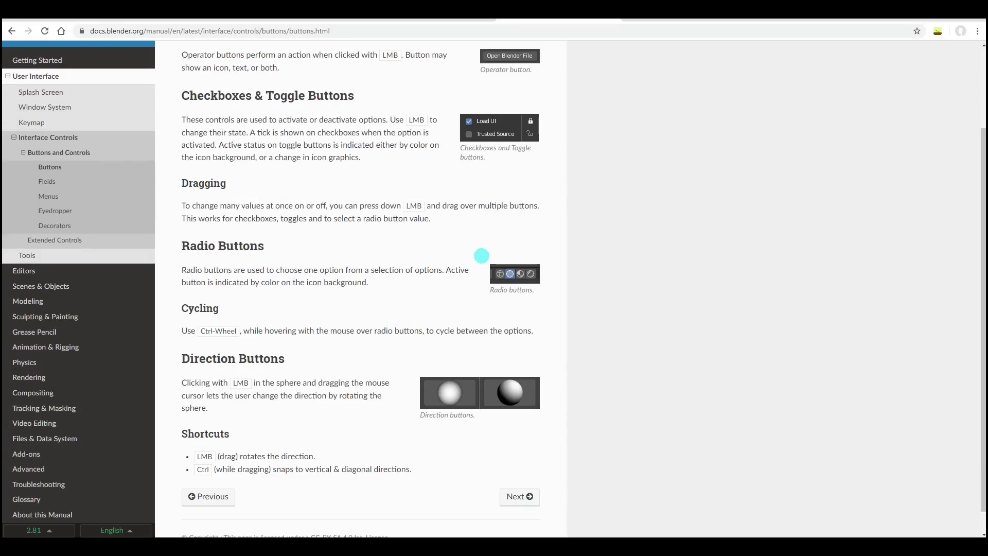
pyautogui.moveTo(300, 265); pyautogui.dragTo(360, 283)
pyautogui.click(348, 313)
pyautogui.scroll(-1, 273, 385)
pyautogui.scroll(3, 321, 276)
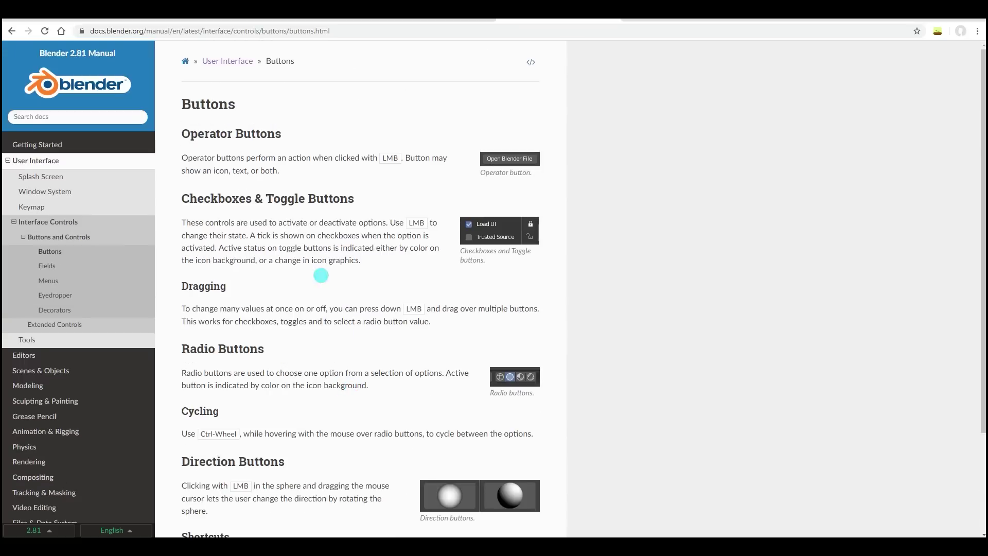
# Open the manual's Decorators page and read how the decorator icons control keyframes
pyautogui.click(91, 310)
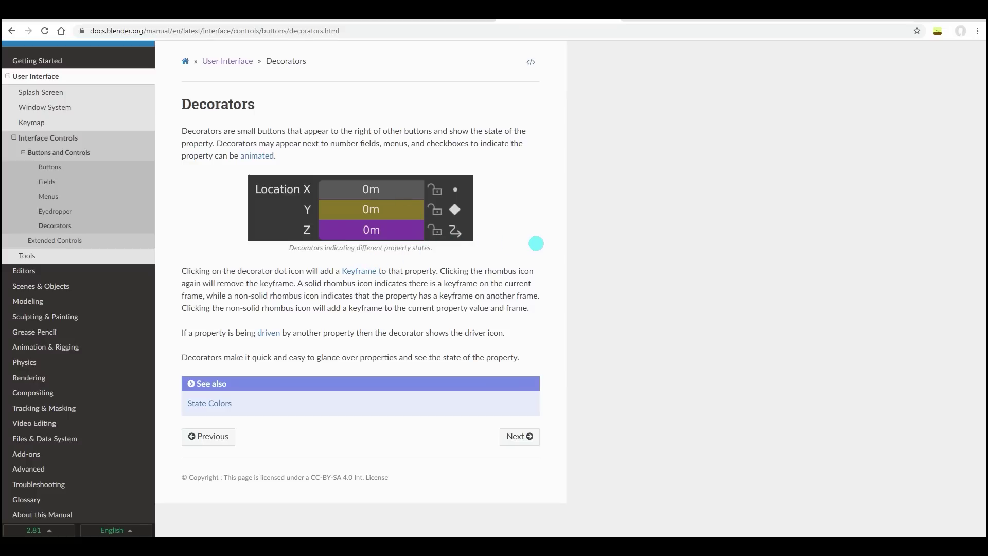
pyautogui.moveTo(225, 271); pyautogui.dragTo(285, 286)
pyautogui.click(286, 286)
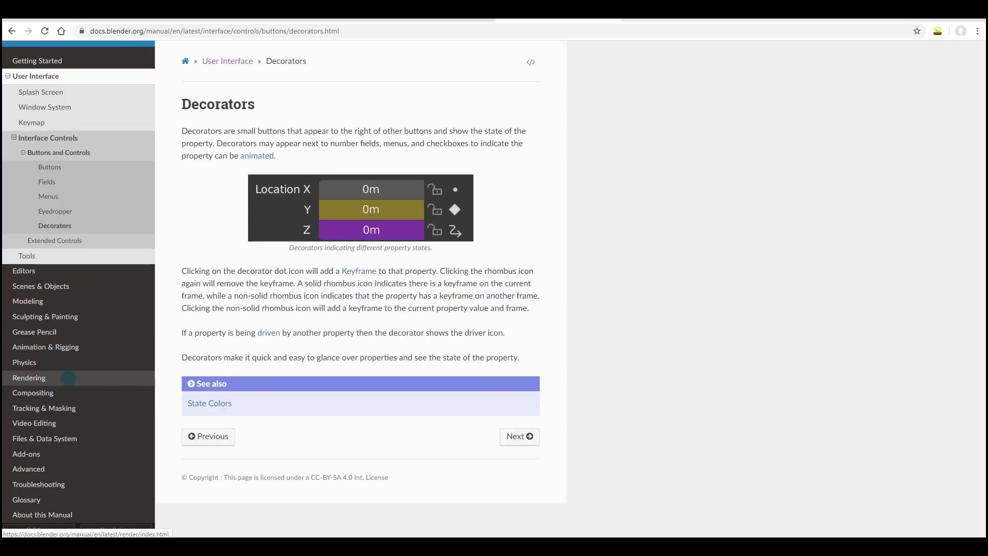
# Open the manual's Rendering section and its Cycles page
pyautogui.click(157, 359)
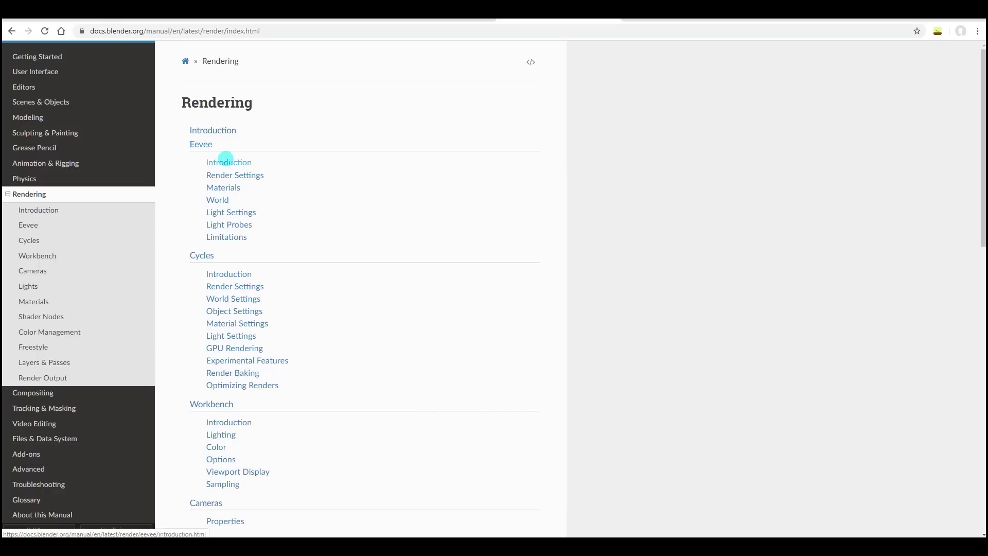
pyautogui.click(201, 254)
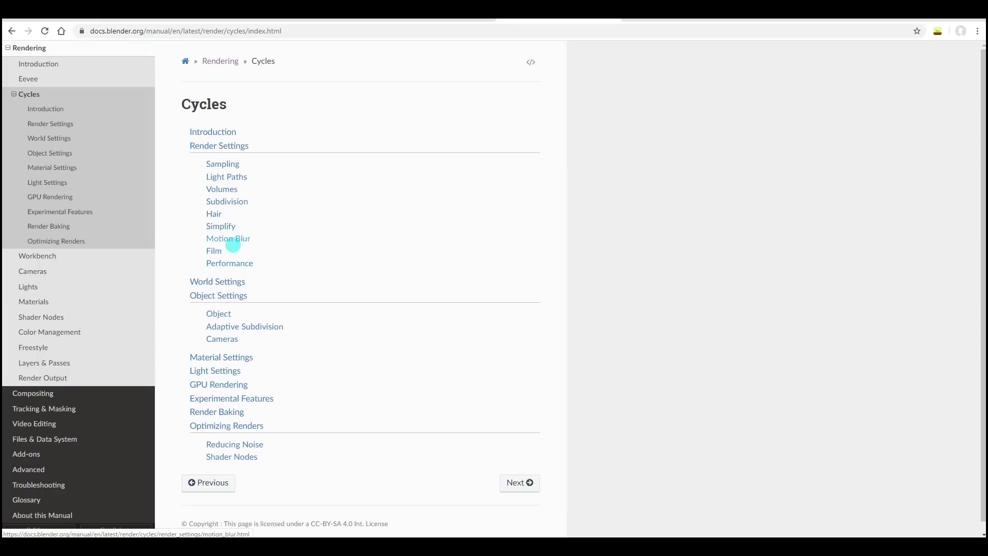
# Switch to the Blender group on Facebook and browse the posts and comments in its discussion feed
pyautogui.click(247, 357)
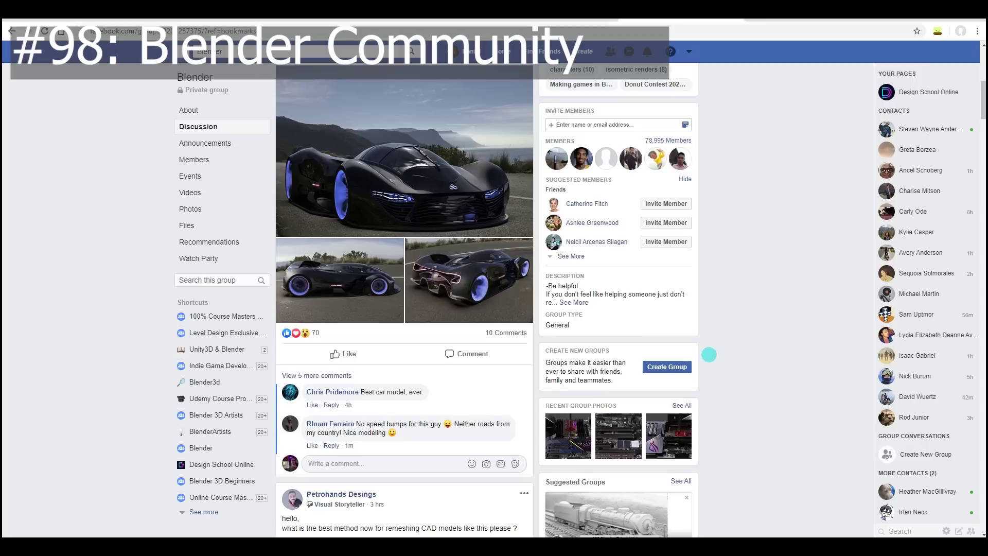
pyautogui.scroll(-1, 709, 355)
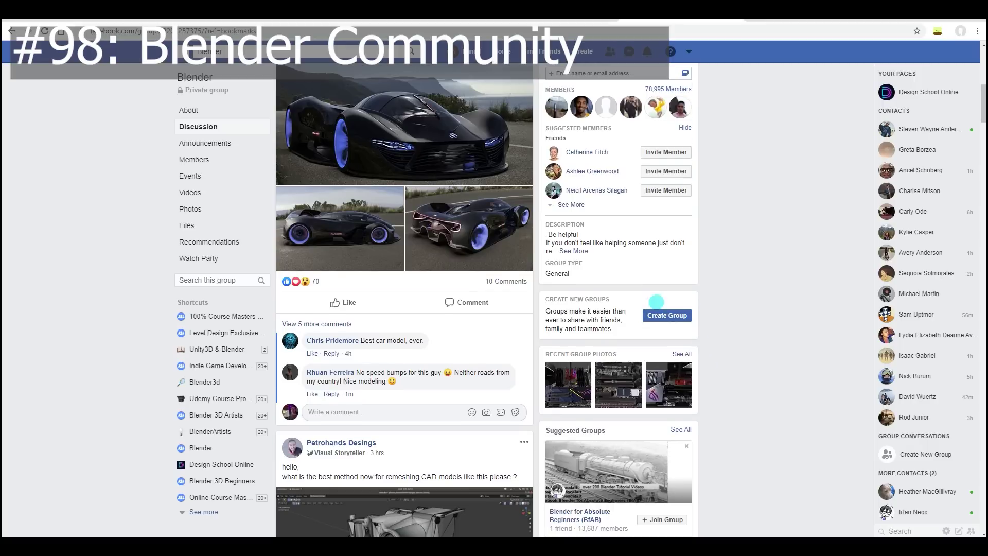
pyautogui.scroll(-1, 447, 309)
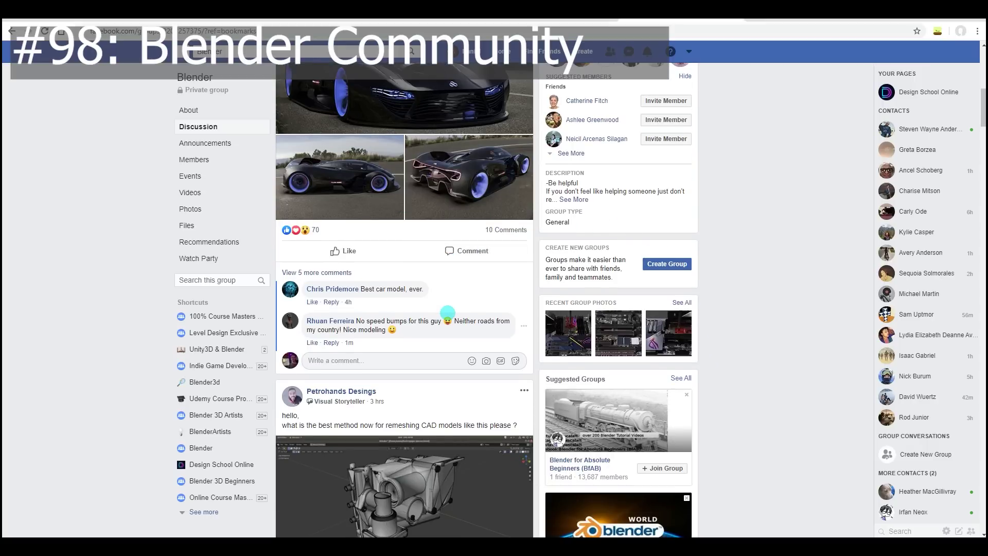
pyautogui.scroll(-4, 447, 313)
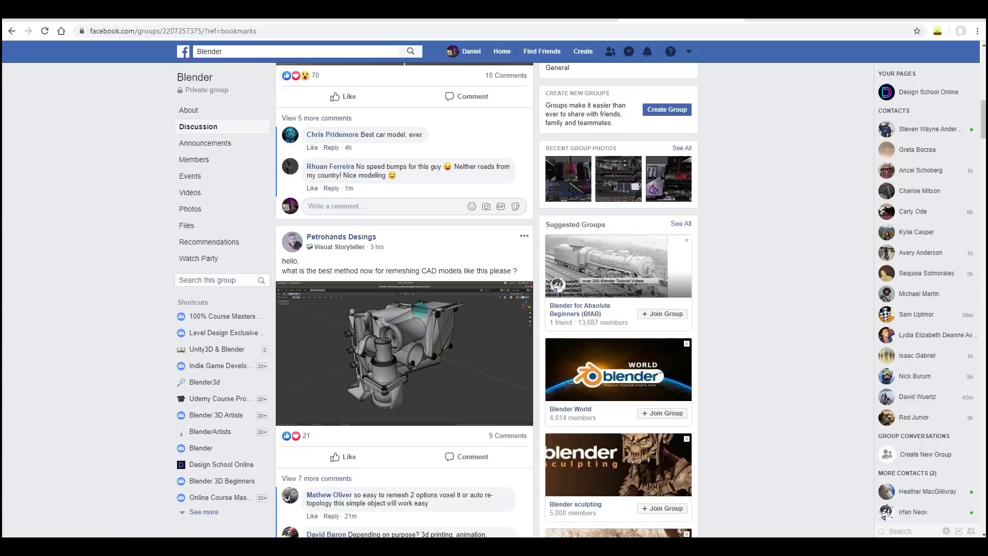
pyautogui.scroll(-1, 413, 310)
pyautogui.scroll(-1, 411, 324)
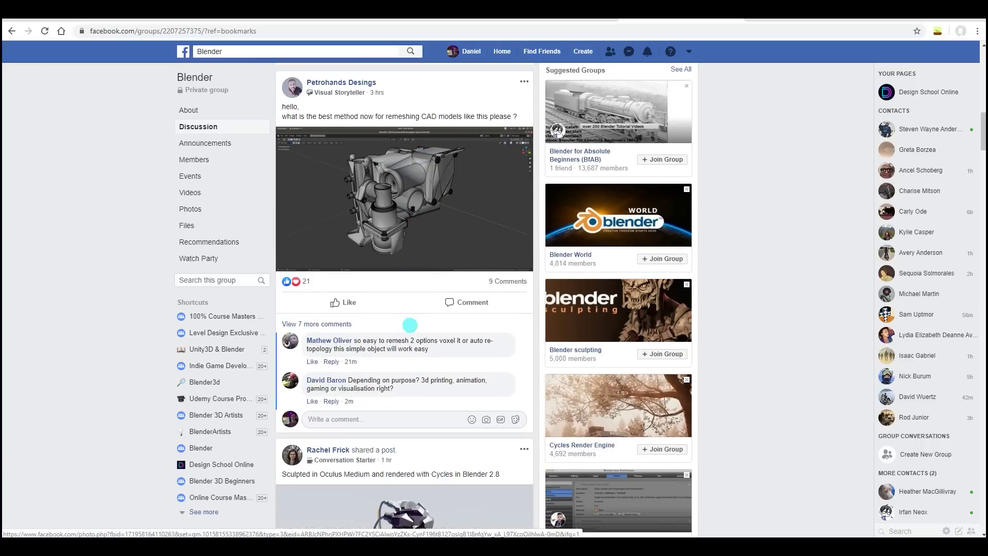
pyautogui.scroll(-1, 408, 328)
pyautogui.scroll(-5, 408, 327)
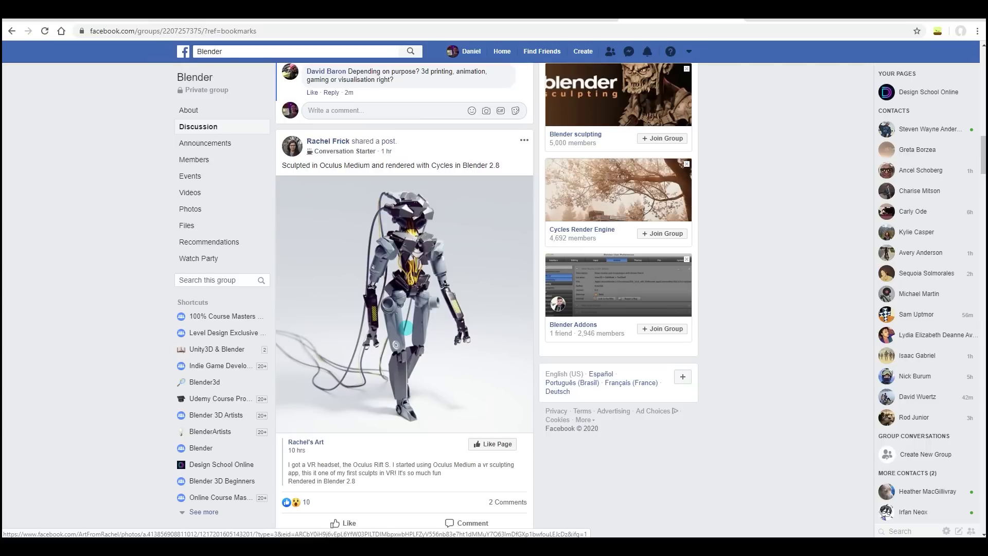
pyautogui.scroll(-6, 406, 327)
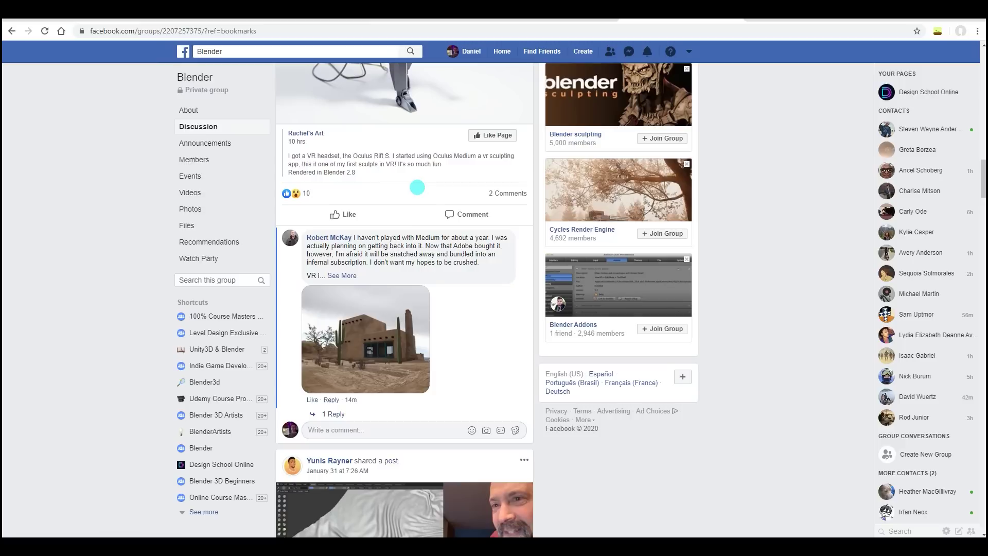
pyautogui.scroll(-20, 573, 371)
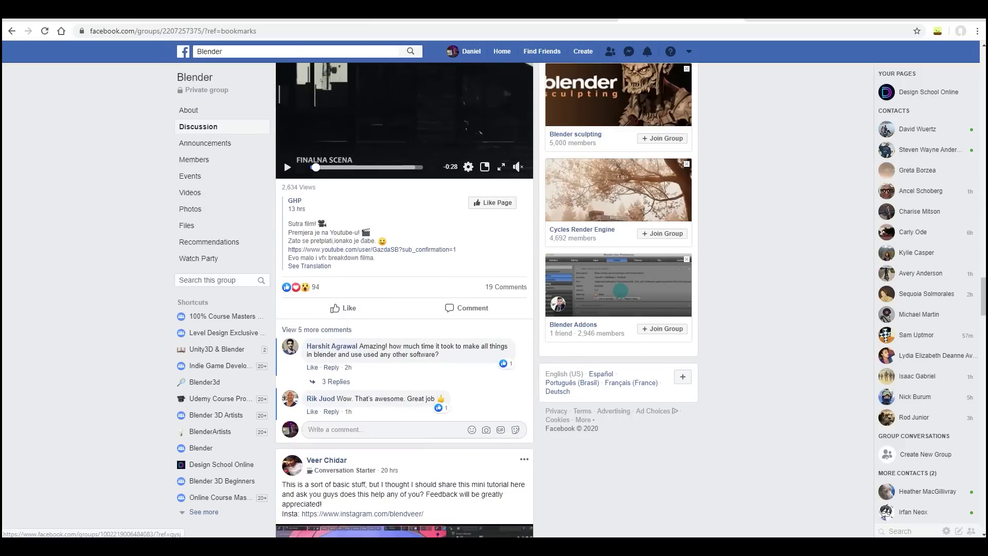
pyautogui.scroll(-2, 620, 291)
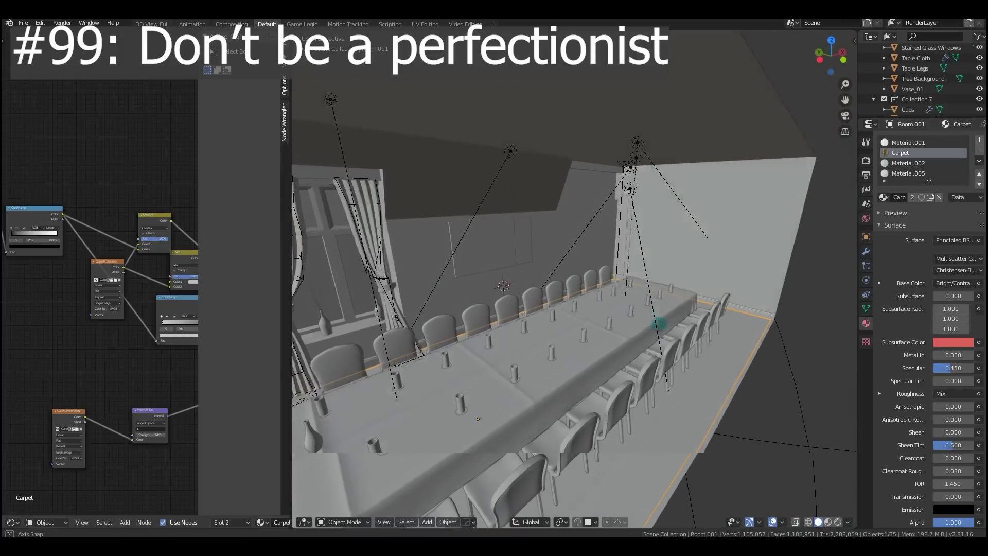
# Switch to the dining room scene in Blender, look over the long table, and select the cups on it
pyautogui.moveTo(659, 323); pyautogui.dragTo(659, 311, button='middle')
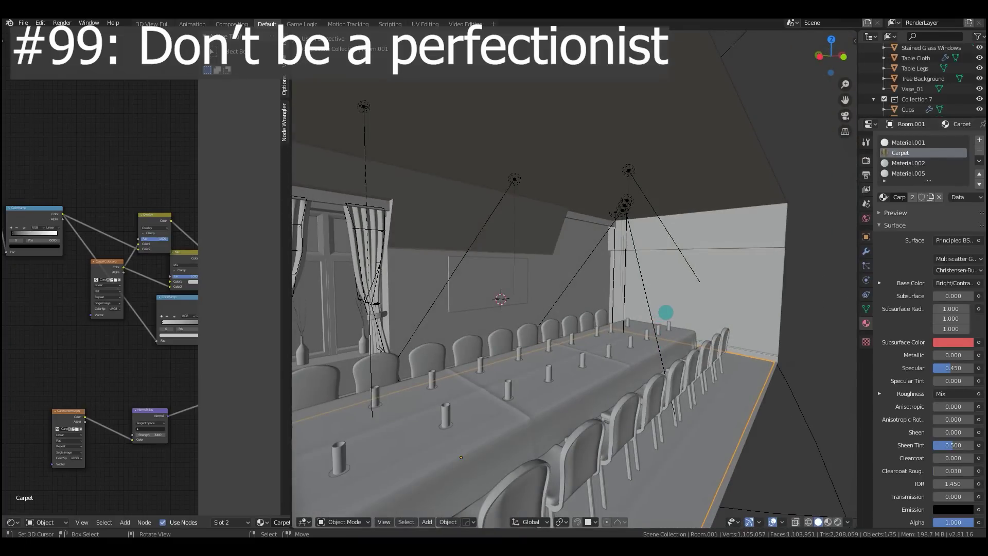
pyautogui.scroll(6, 666, 313)
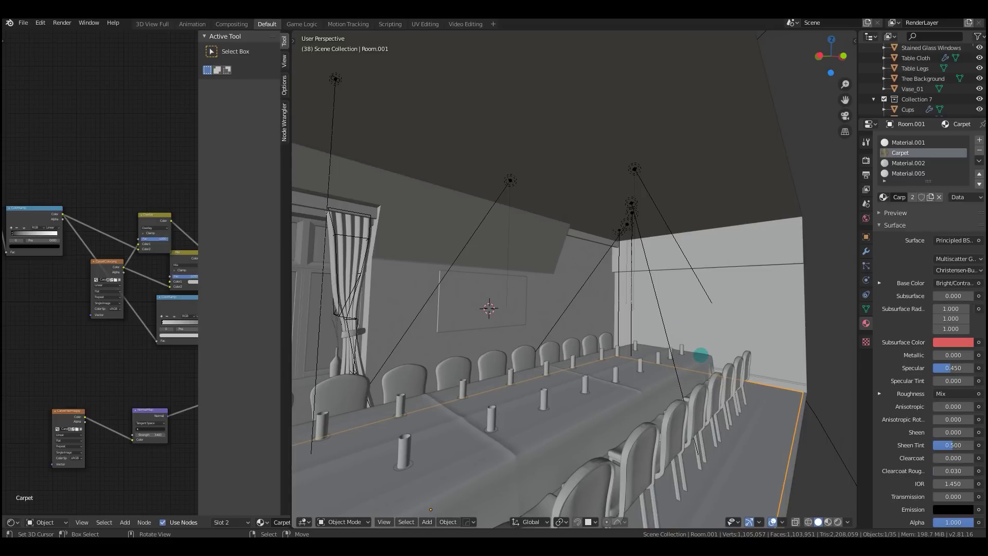
pyautogui.moveTo(701, 380); pyautogui.dragTo(520, 366, button='middle')
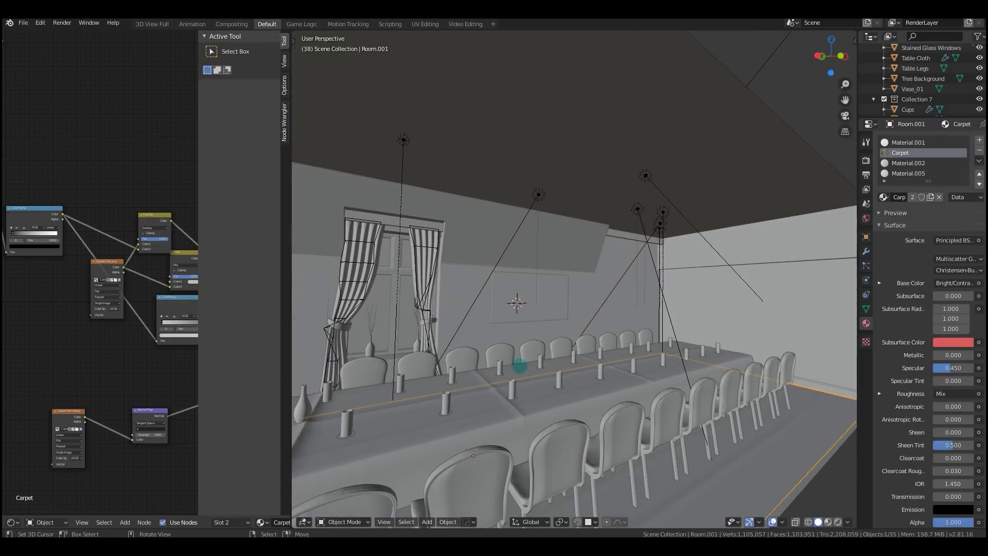
pyautogui.moveTo(600, 409)
pyautogui.mouseDown(button='middle')
pyautogui.moveTo(647, 375)
pyautogui.moveTo(659, 393)
pyautogui.moveTo(610, 388)
pyautogui.moveTo(629, 397)
pyautogui.moveTo(620, 389)
pyautogui.moveTo(617, 416)
pyautogui.mouseUp(button='middle')
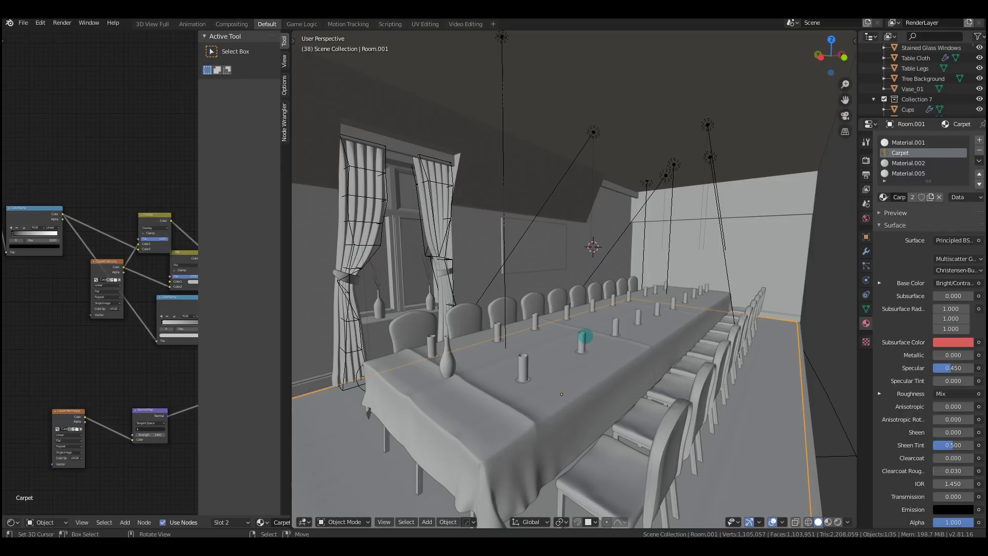
pyautogui.click(591, 338)
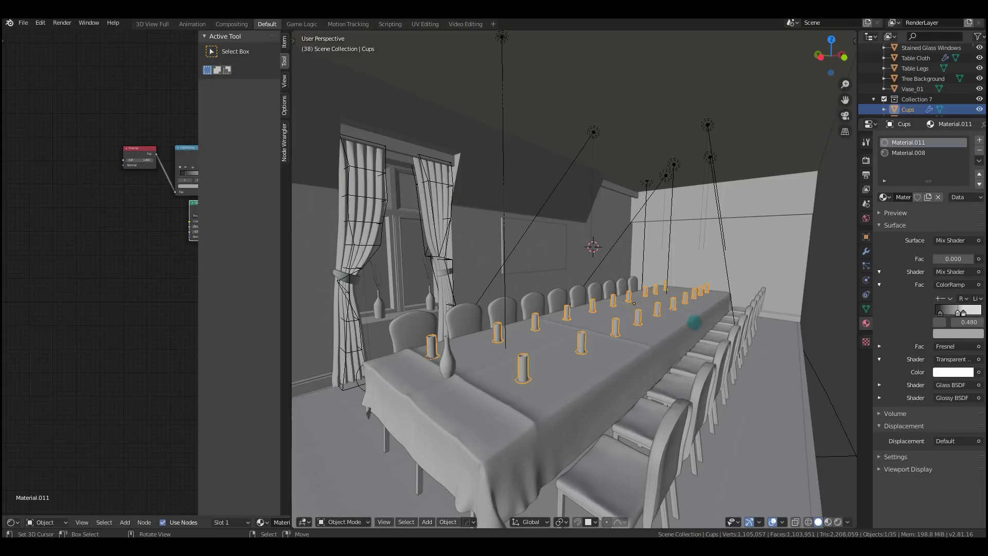
# Examine the cups, curtains and table from several angles, and select the row of chairs along the near side
pyautogui.scroll(-4, 710, 329)
pyautogui.moveTo(706, 327); pyautogui.dragTo(677, 332, button='middle')
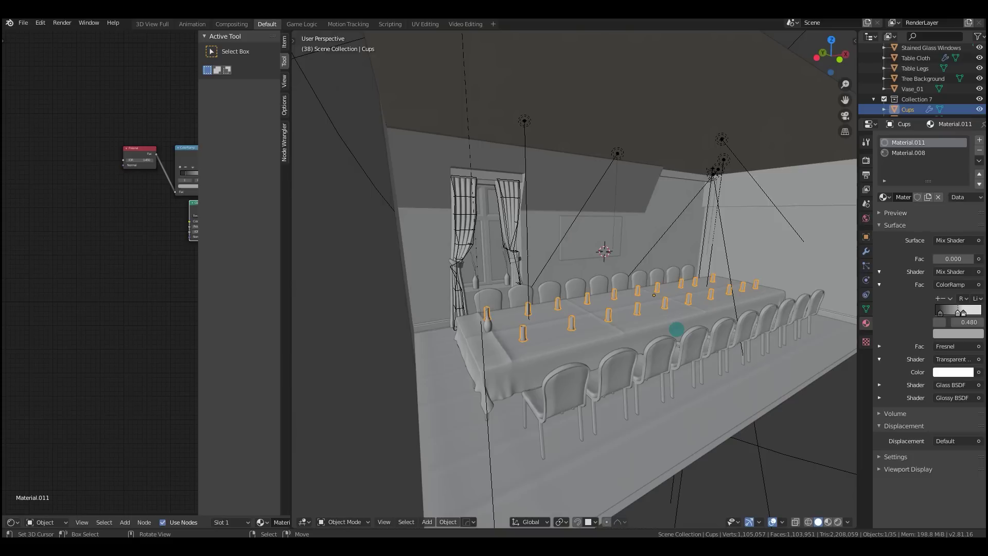
pyautogui.scroll(8, 669, 330)
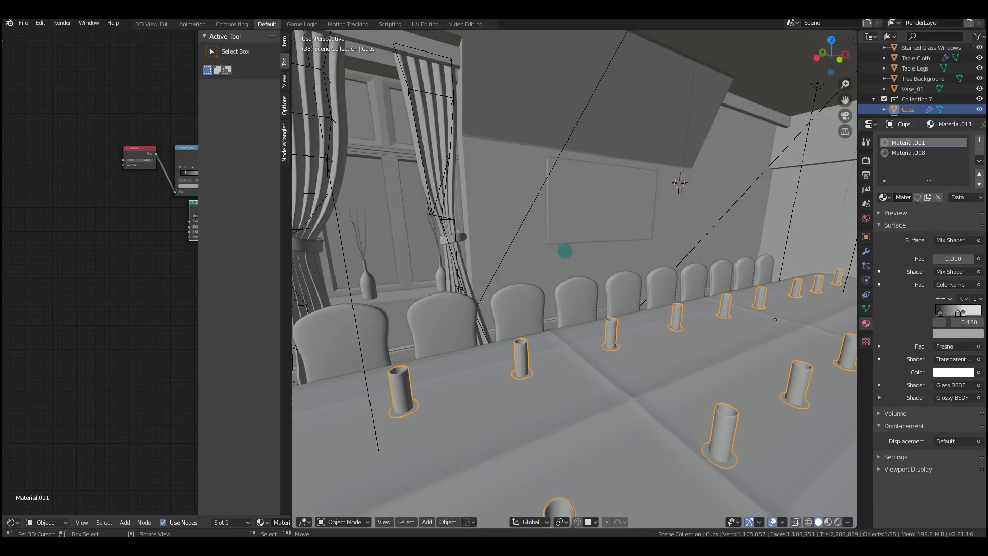
pyautogui.moveTo(564, 251); pyautogui.dragTo(620, 341, button='middle')
pyautogui.moveTo(699, 355); pyautogui.dragTo(759, 363, button='middle')
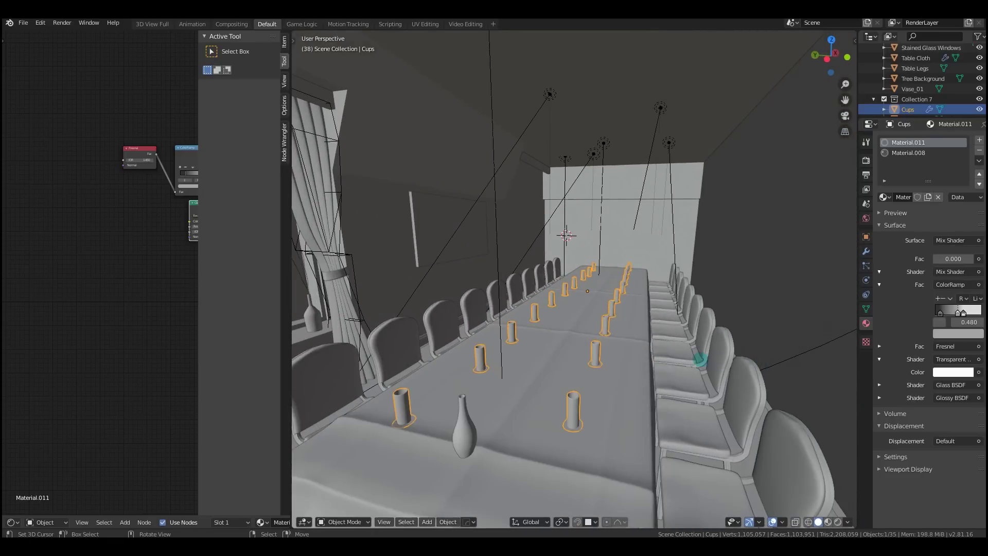
pyautogui.moveTo(702, 347); pyautogui.dragTo(635, 347, button='middle')
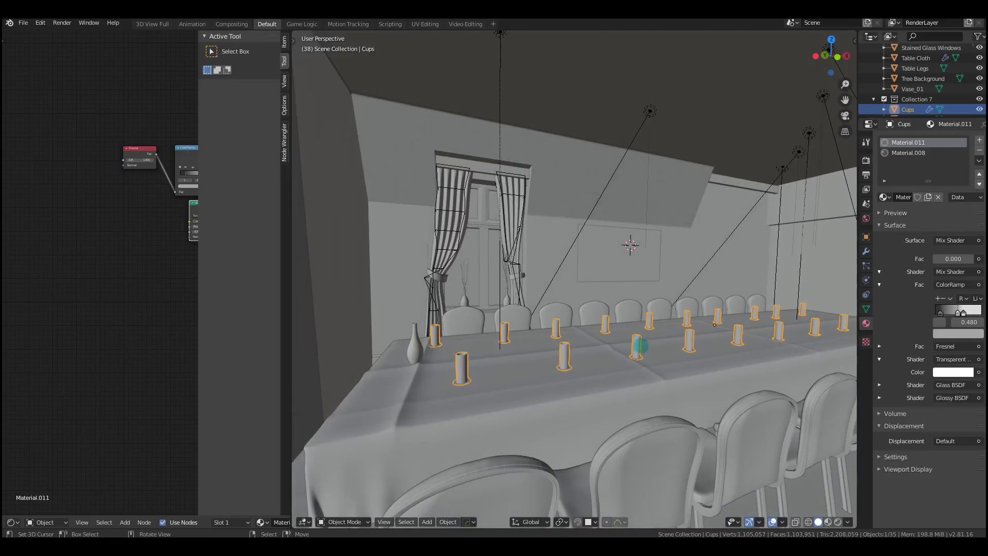
pyautogui.scroll(-5, 660, 352)
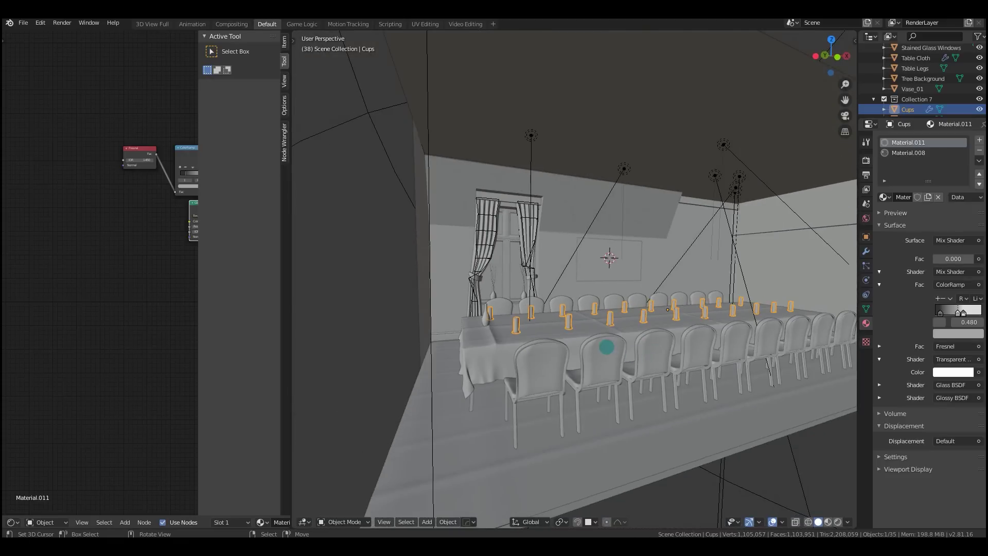
pyautogui.click(608, 343)
# Deselect all objects and widen the 3D viewport so it covers the node editor area
pyautogui.moveTo(609, 342); pyautogui.dragTo(638, 360, button='middle')
pyautogui.scroll(4, 649, 372)
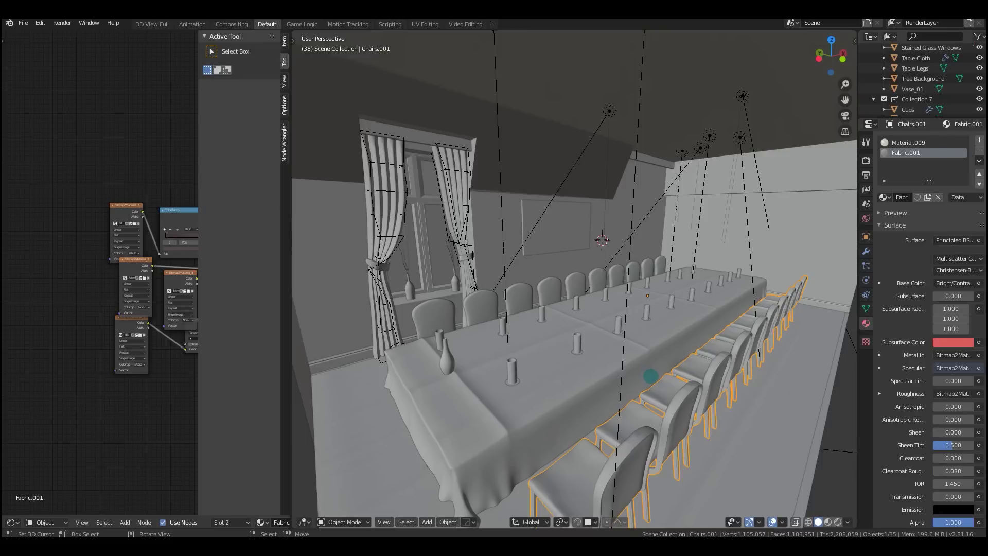
pyautogui.moveTo(651, 376); pyautogui.dragTo(672, 368, button='middle')
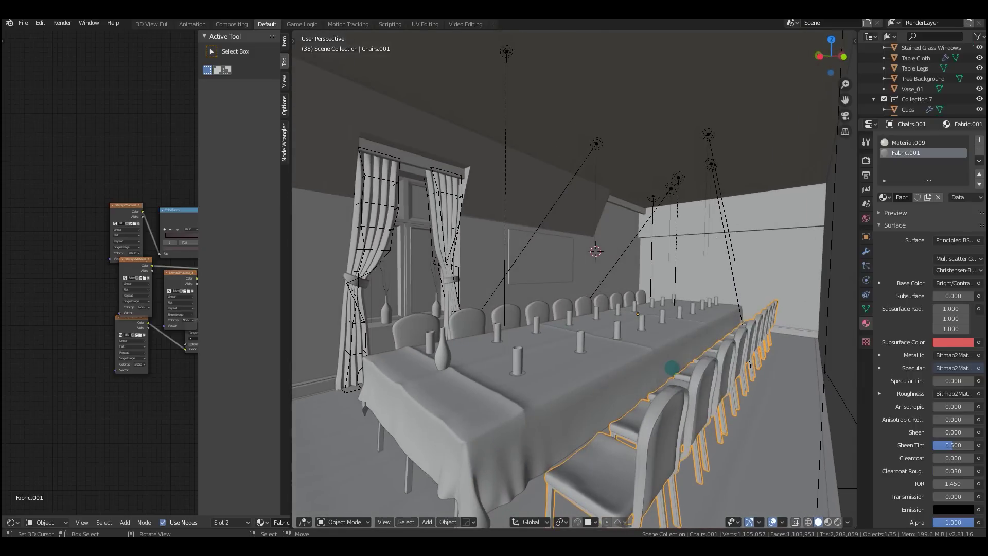
pyautogui.moveTo(676, 367); pyautogui.dragTo(728, 379, button='middle')
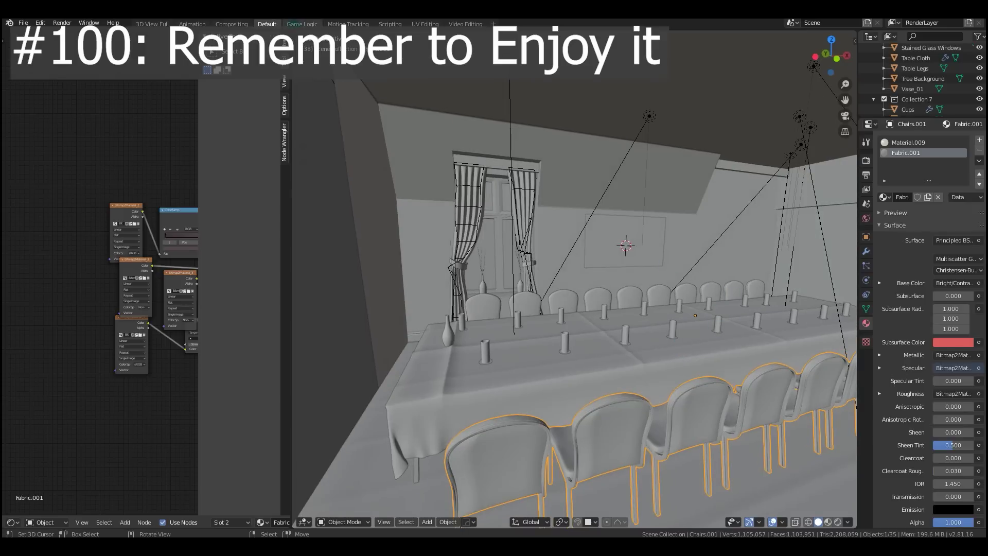
pyautogui.hotkey('alt', 'a')
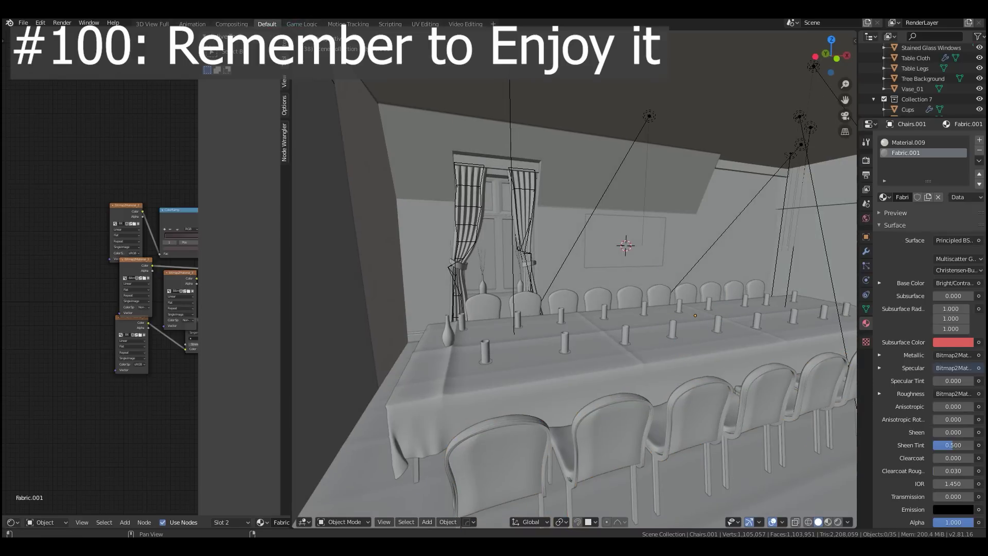
pyautogui.moveTo(293, 525); pyautogui.dragTo(258, 515)
# Examine the finished dining room scene from several angles, covering the table, chairs, cups and curtains
pyautogui.moveTo(365, 99); pyautogui.dragTo(448, 134, button='middle')
pyautogui.moveTo(592, 265); pyautogui.dragTo(608, 344, button='middle')
pyautogui.scroll(-4, 608, 343)
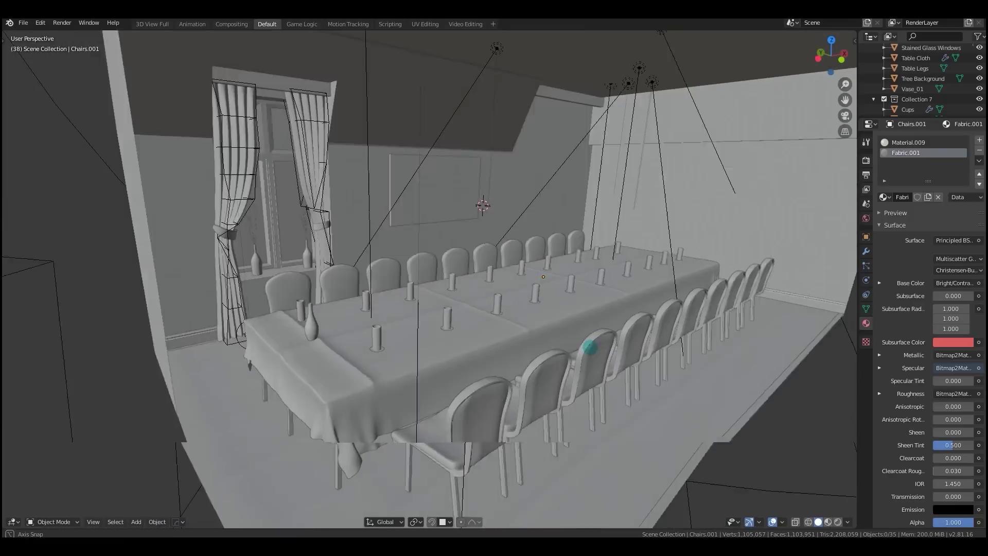
pyautogui.scroll(3, 596, 340)
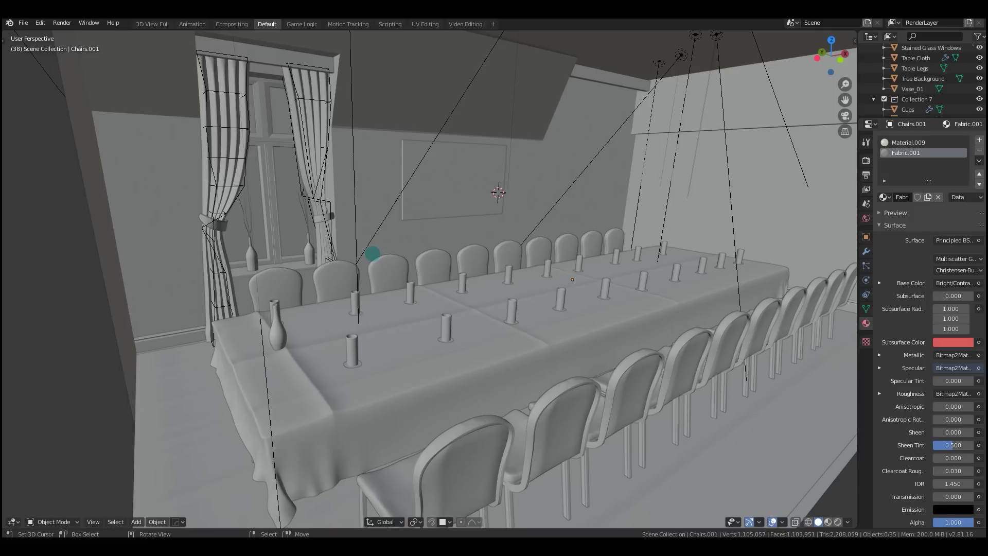
pyautogui.moveTo(371, 265); pyautogui.dragTo(372, 261, button='middle')
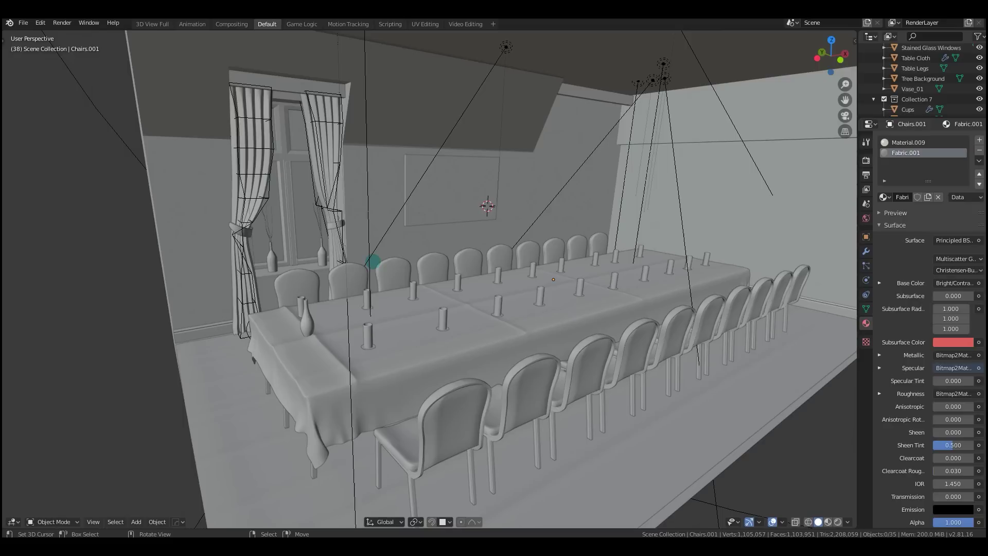
pyautogui.moveTo(572, 267); pyautogui.dragTo(578, 248, button='middle')
pyautogui.scroll(2, 577, 247)
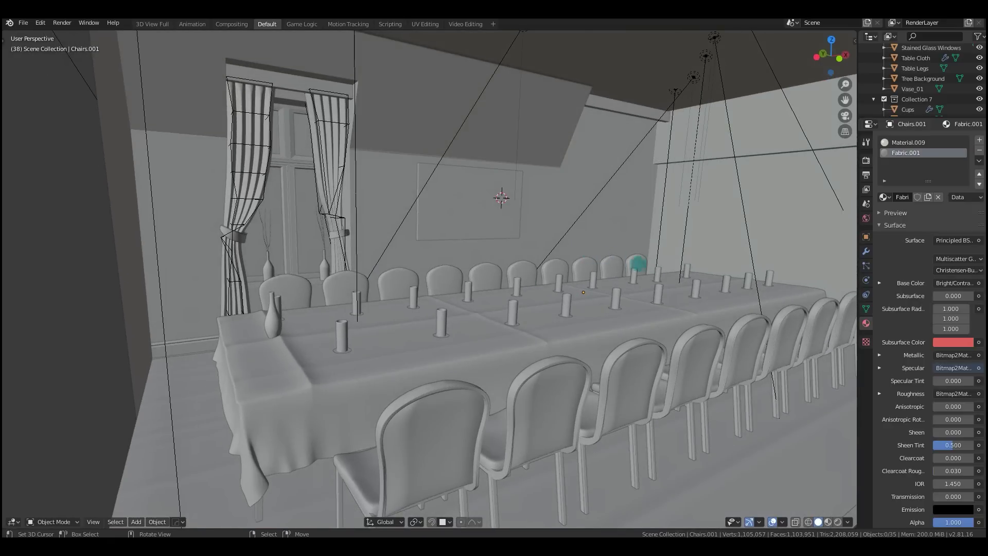
pyautogui.keyDown('shift'); pyautogui.moveTo(638, 263); pyautogui.dragTo(591, 278, button='middle'); pyautogui.keyUp('shift')
pyautogui.scroll(1, 574, 274)
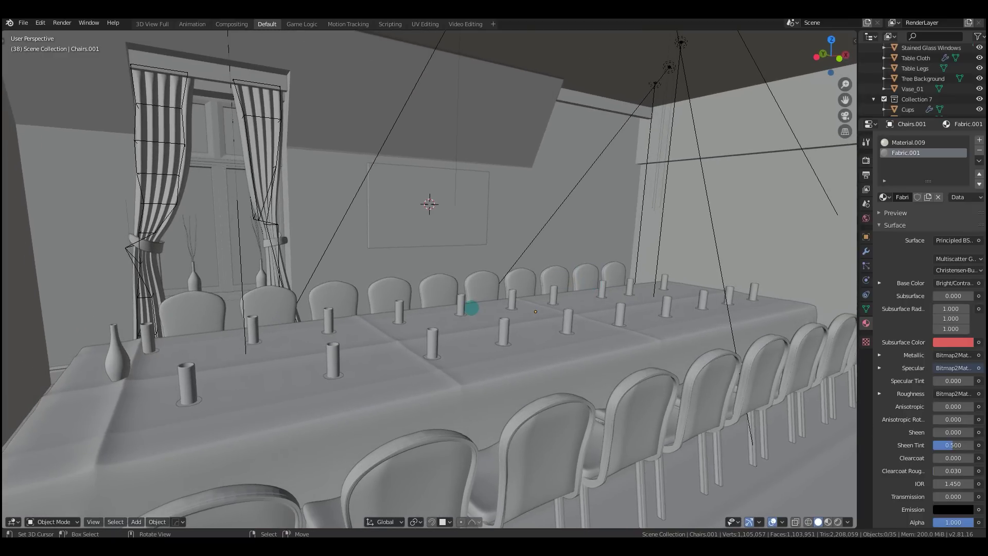